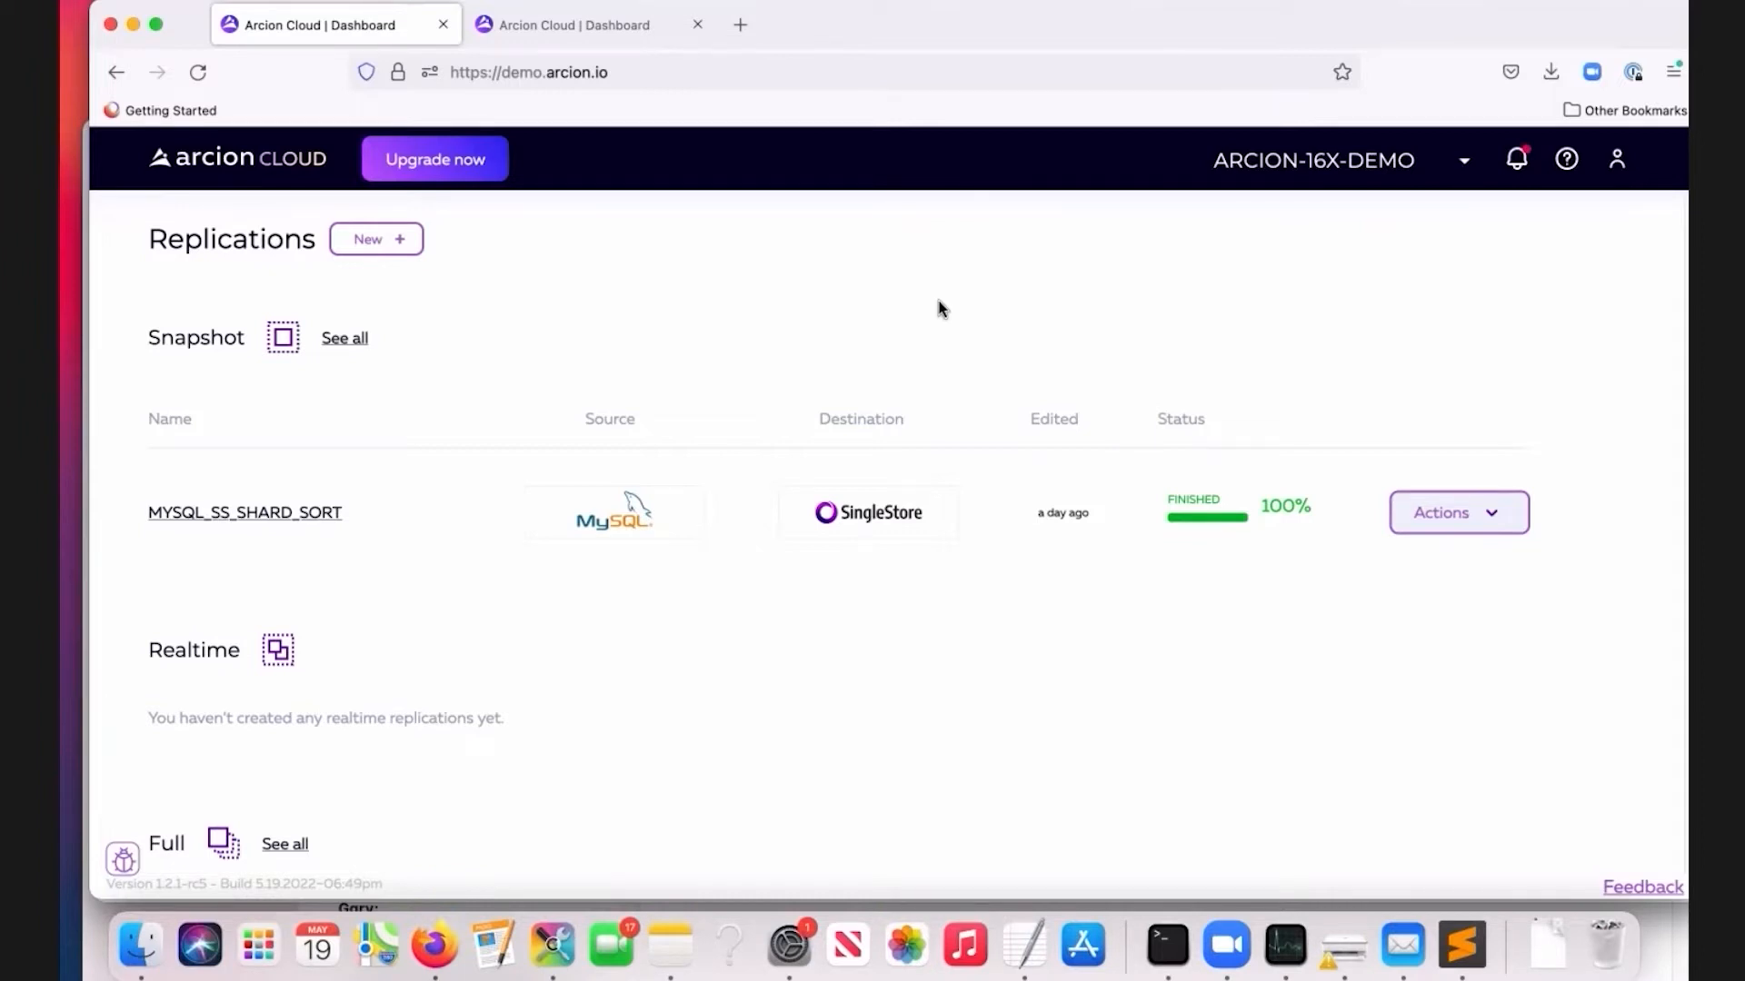
scroll(963, 496, down, 5)
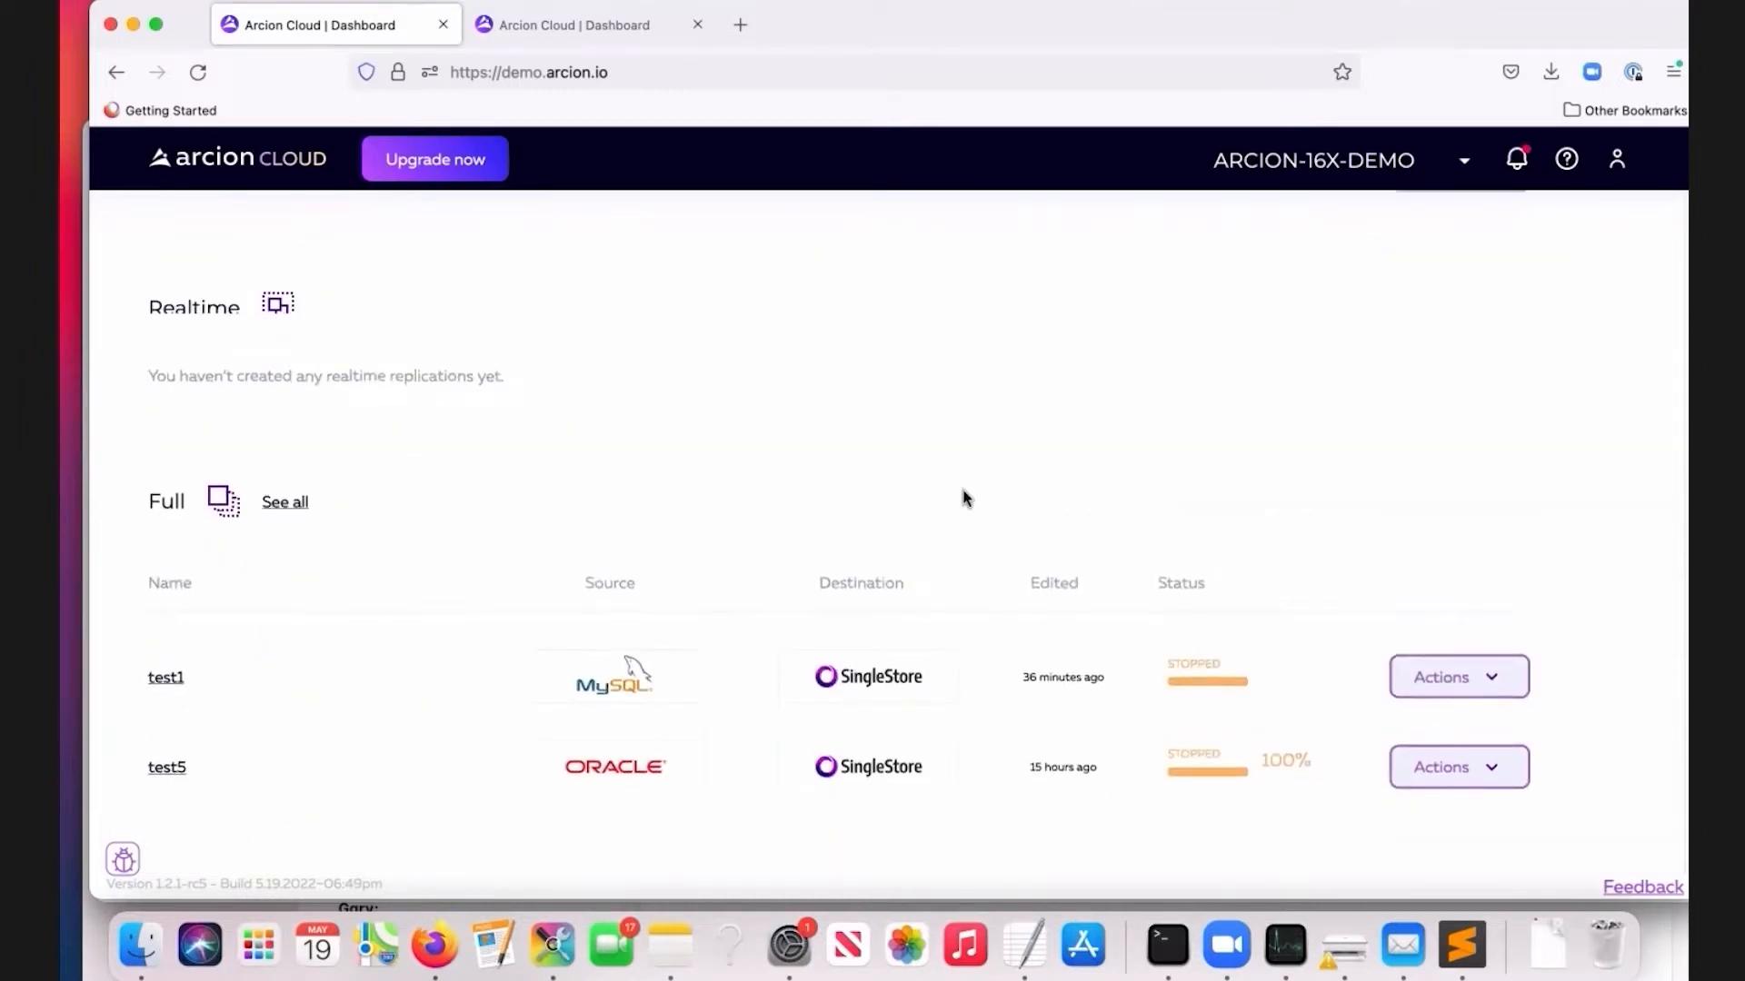
scroll(965, 498, up, 5)
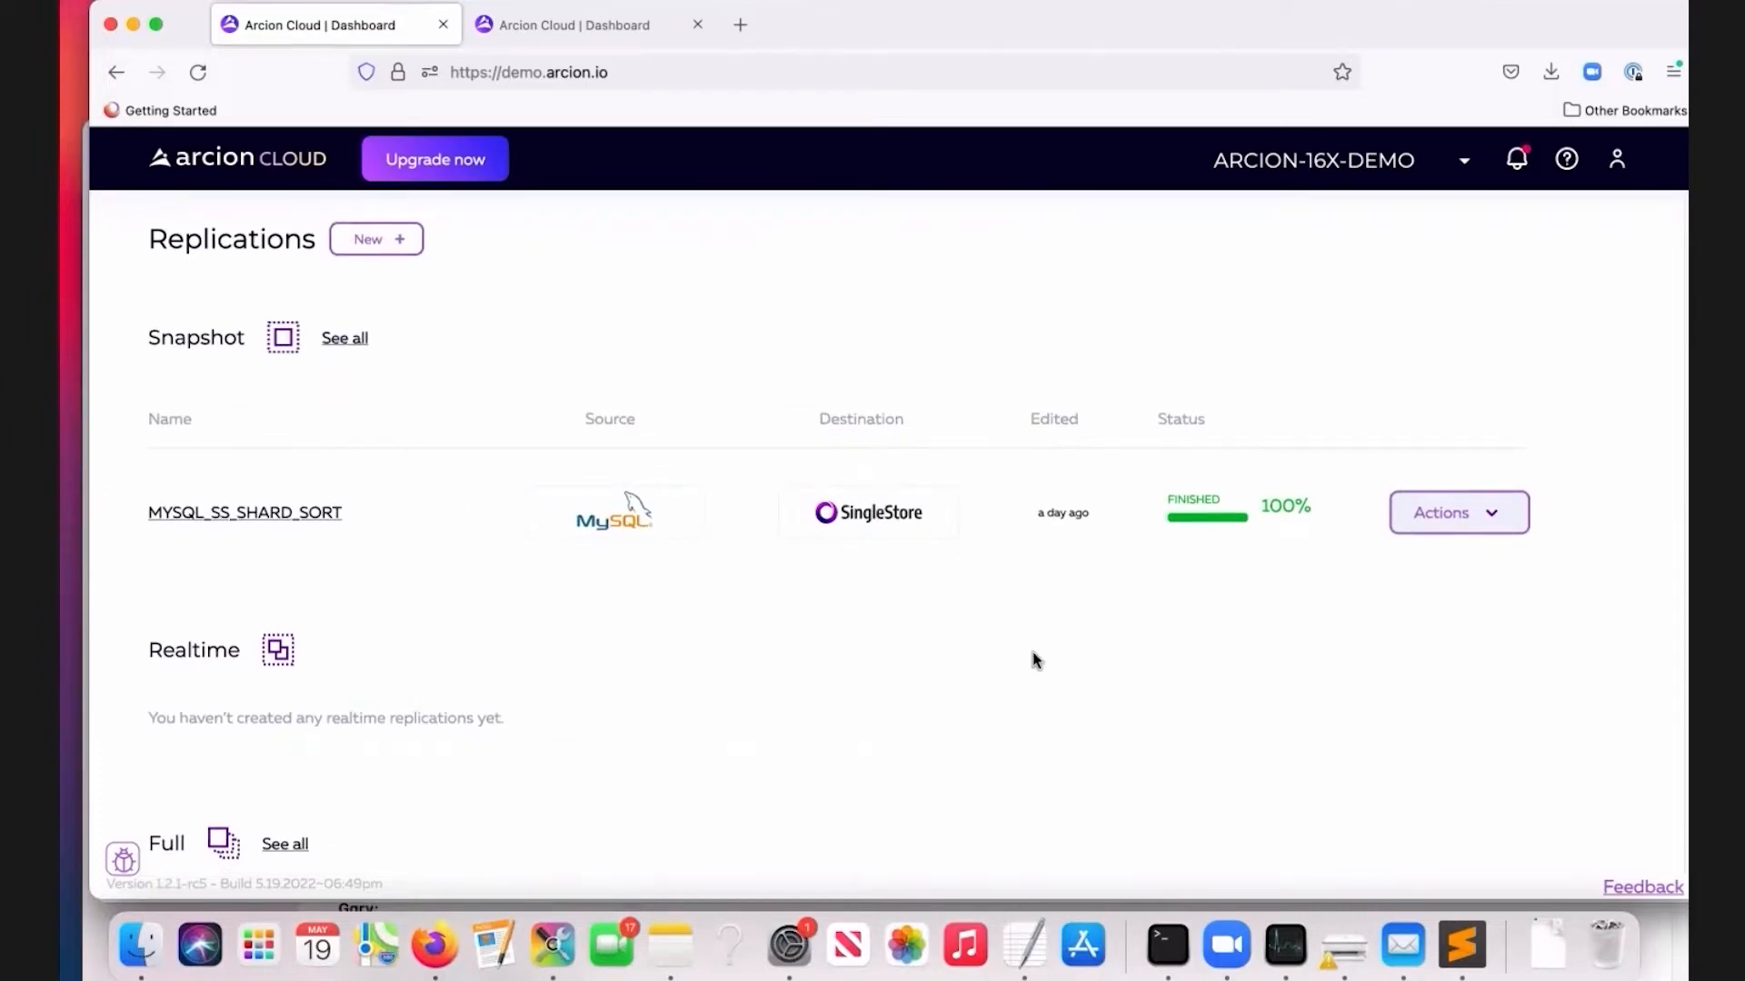
click(1495, 515)
click(1099, 681)
Create a new replication and name it MySQL-S2-Full.
click(389, 241)
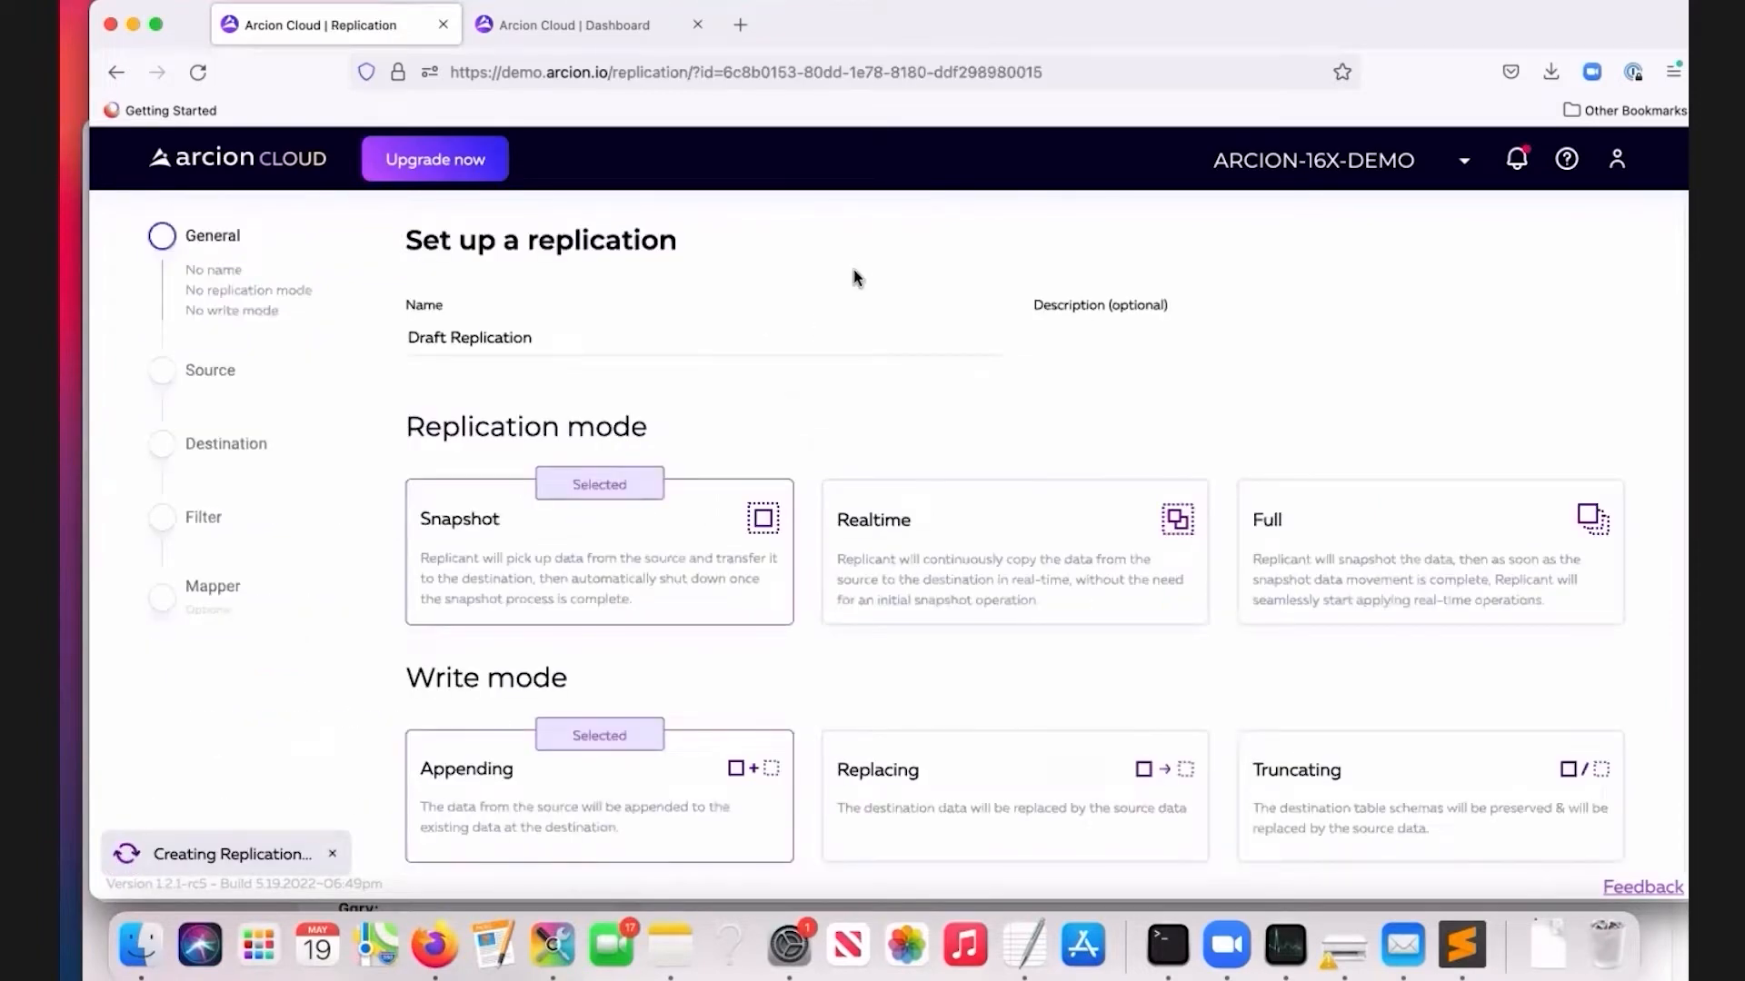
drag(592, 337, 433, 337)
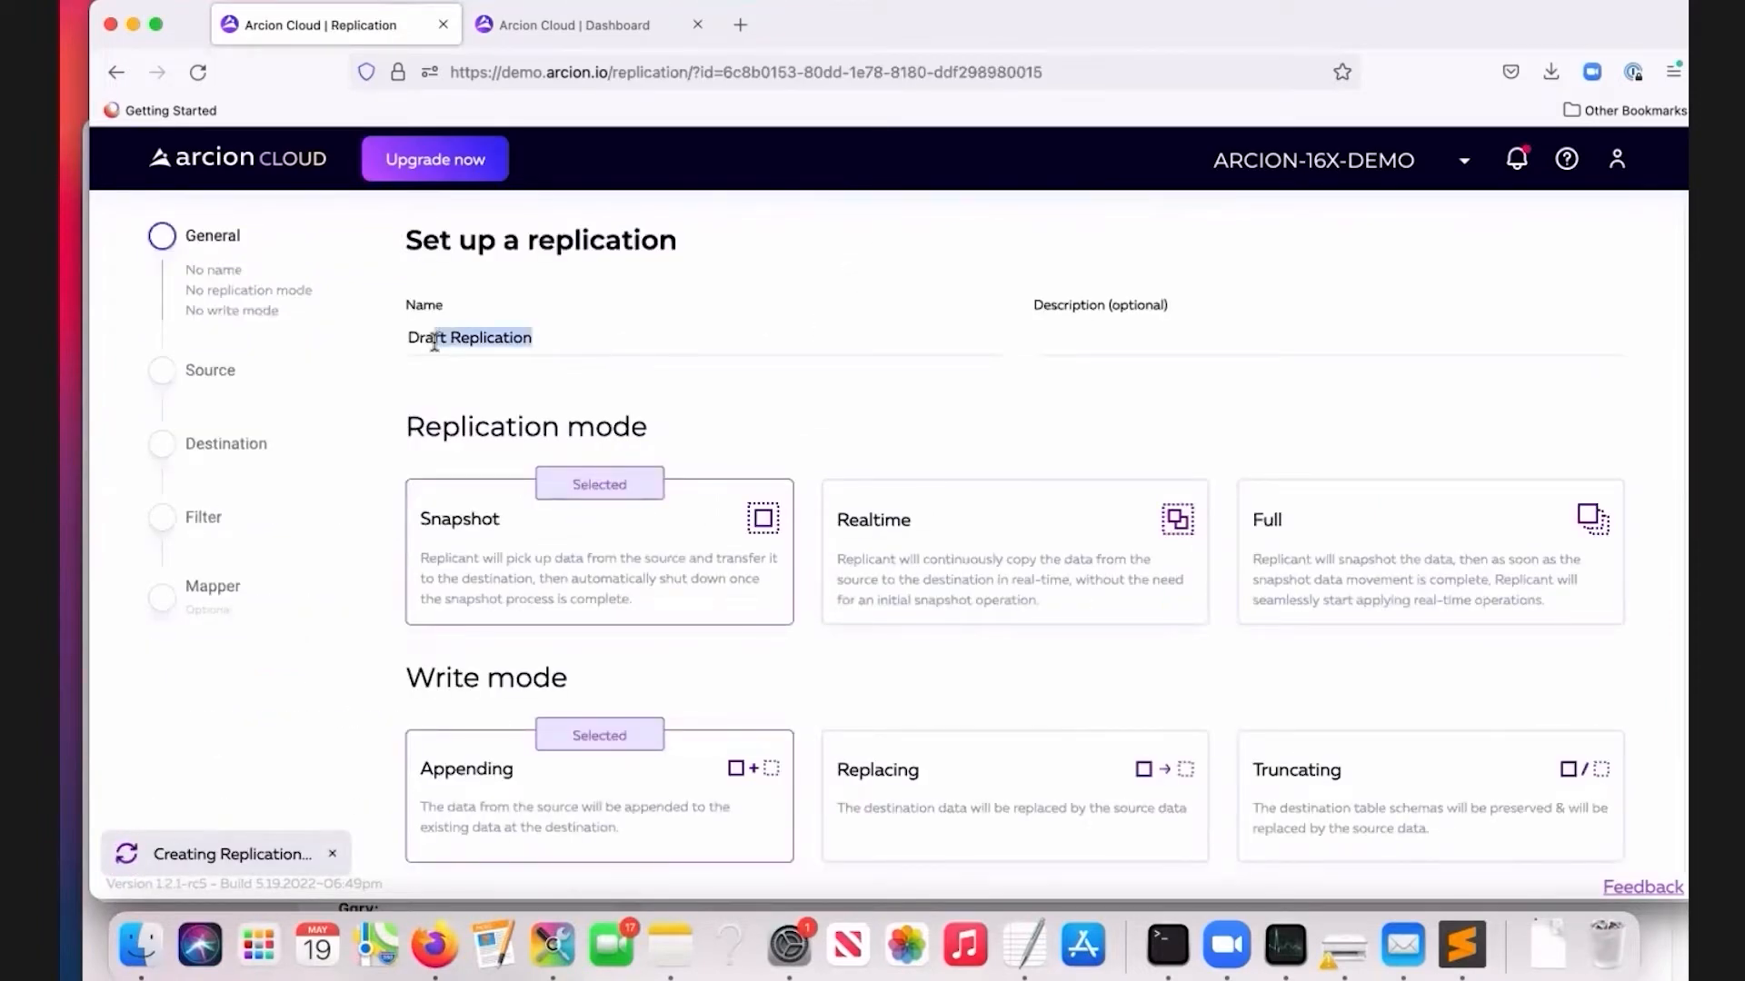
key(BackSpace)
key(BackSpace)
key(BackSpace)
key(BackSpace)
text(MySQL)
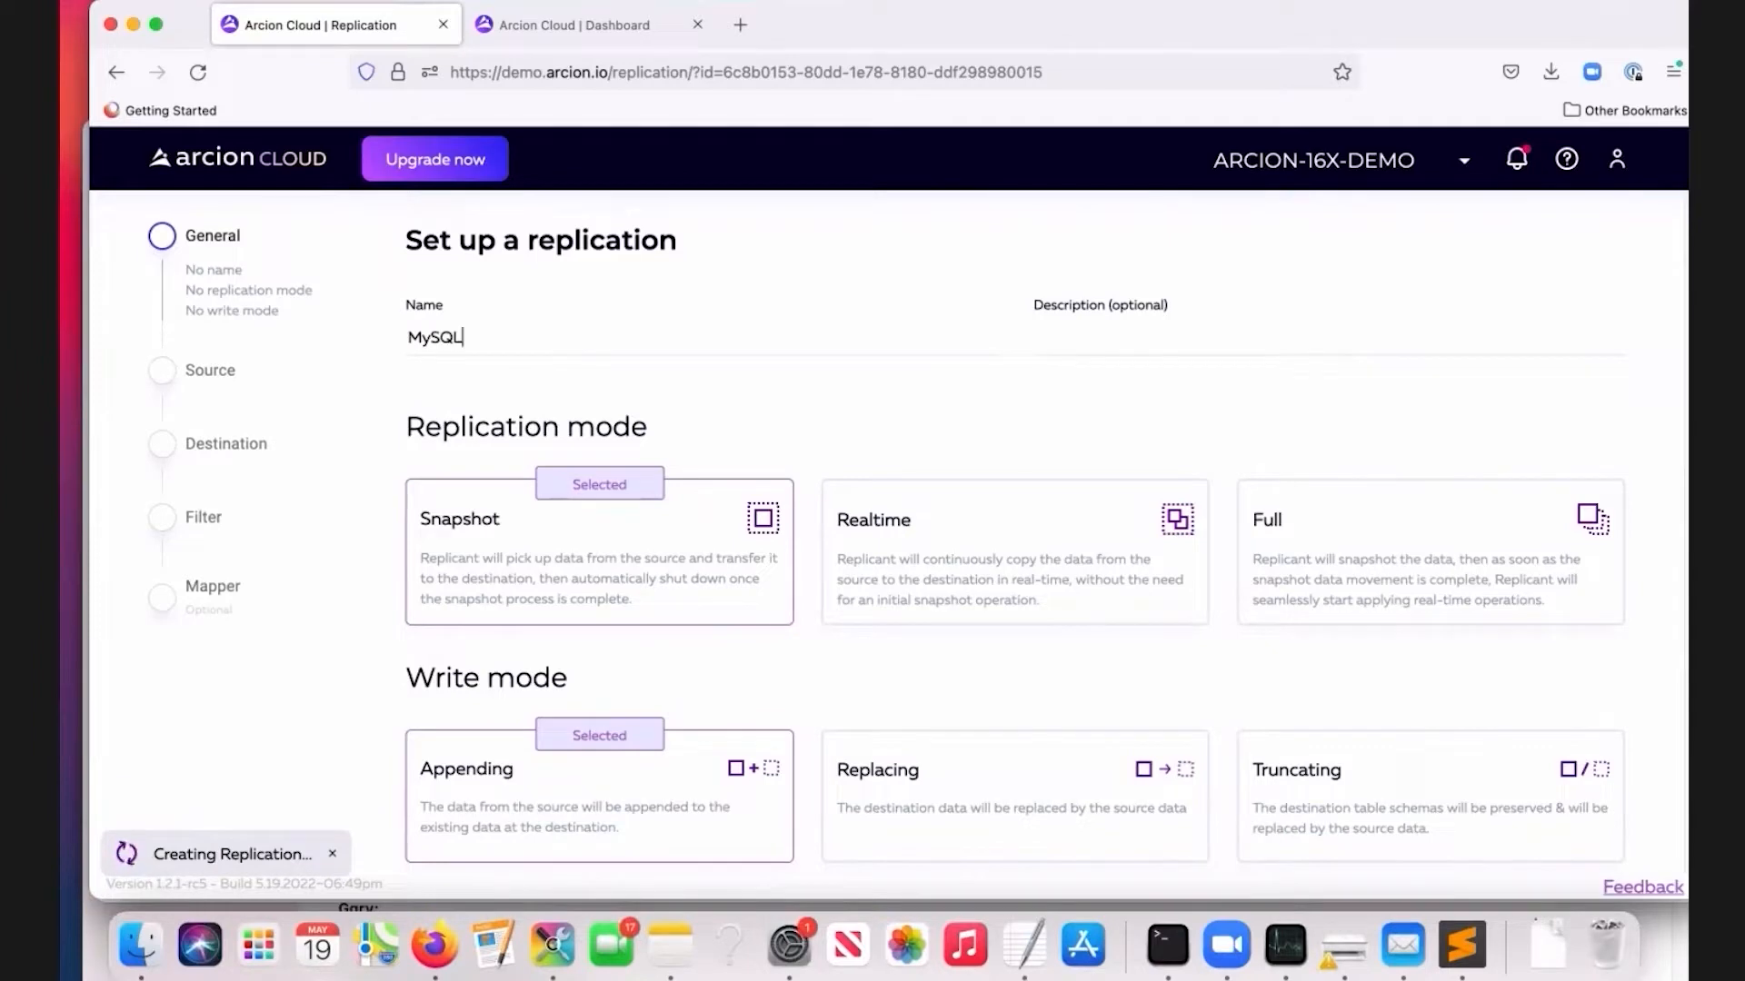
text(-S2-Full)
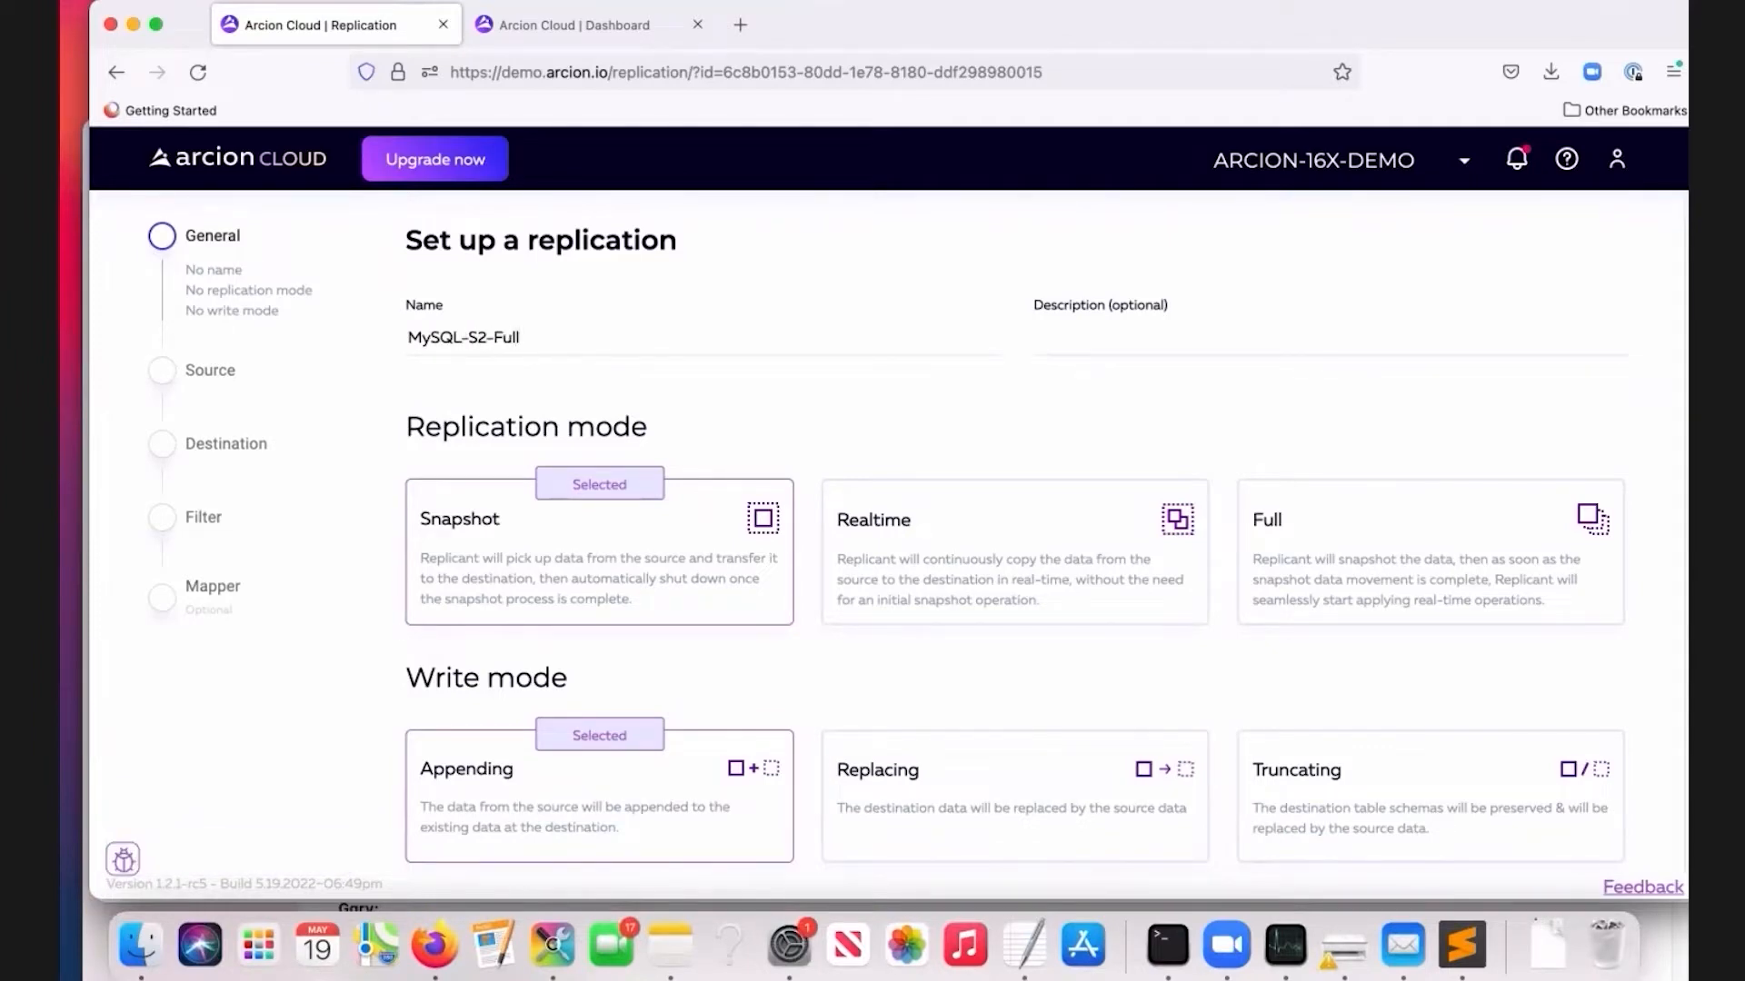
Set the replication mode to Full and the write mode to Replacing, and continue to the source setup.
click(1347, 558)
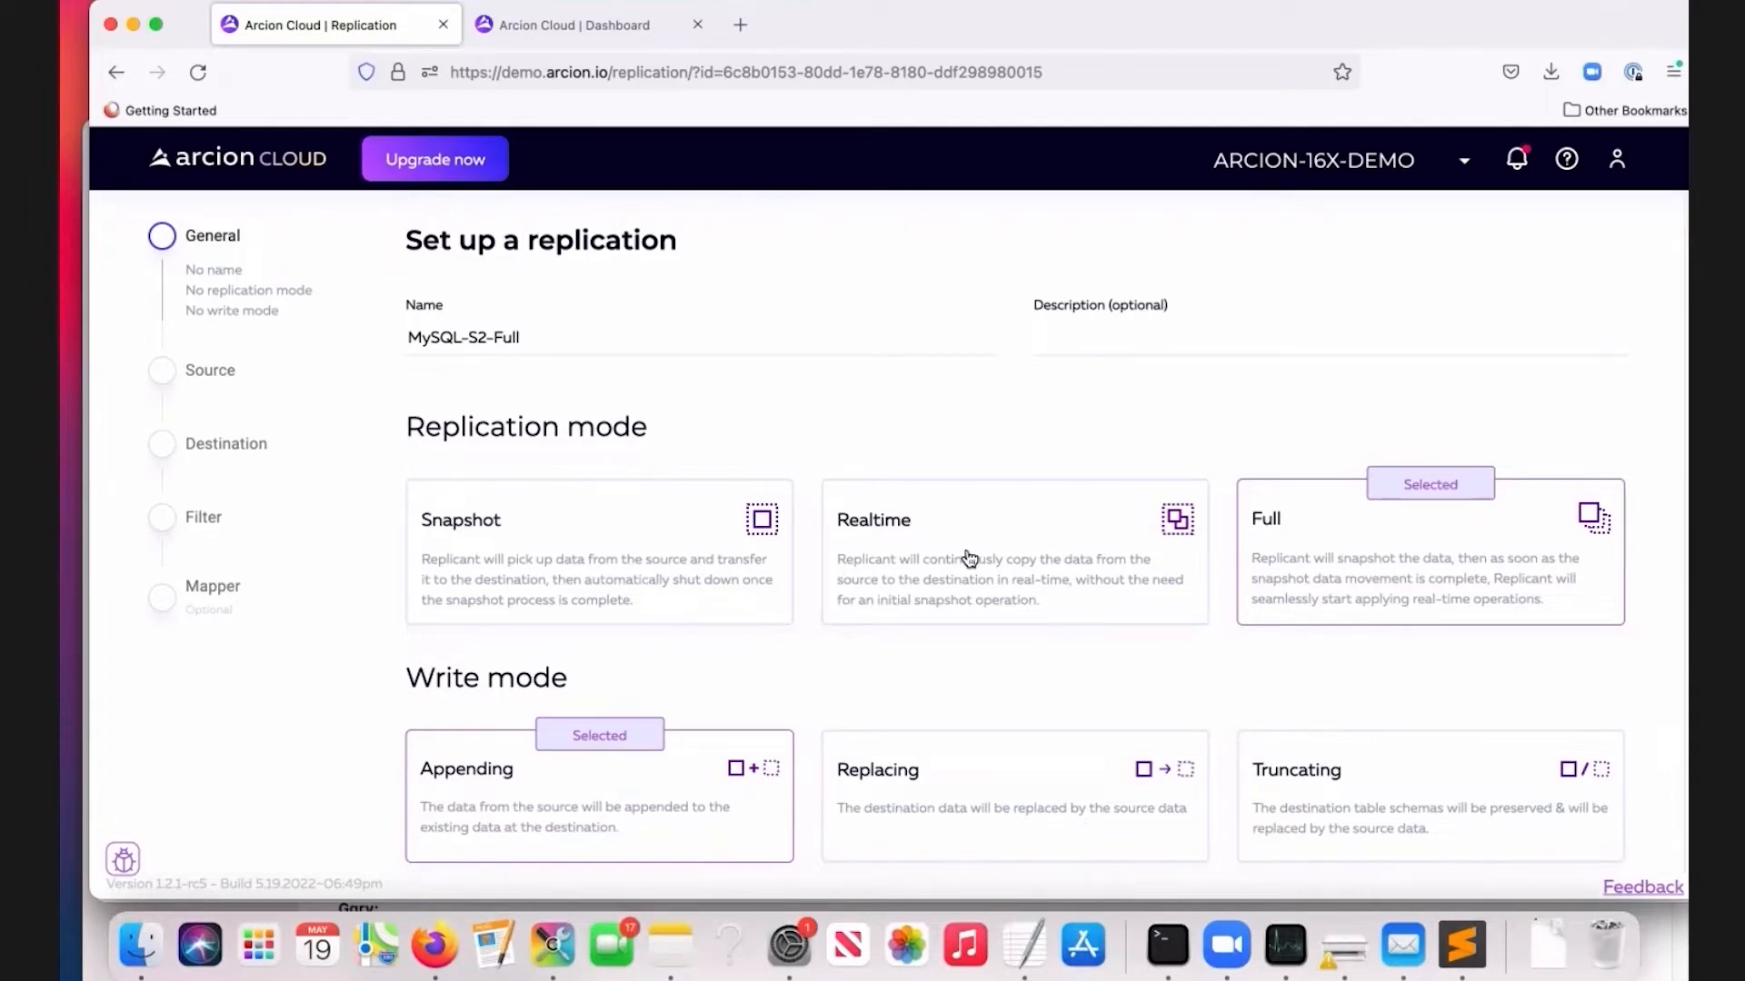
scroll(1276, 639, down, 2)
click(1108, 717)
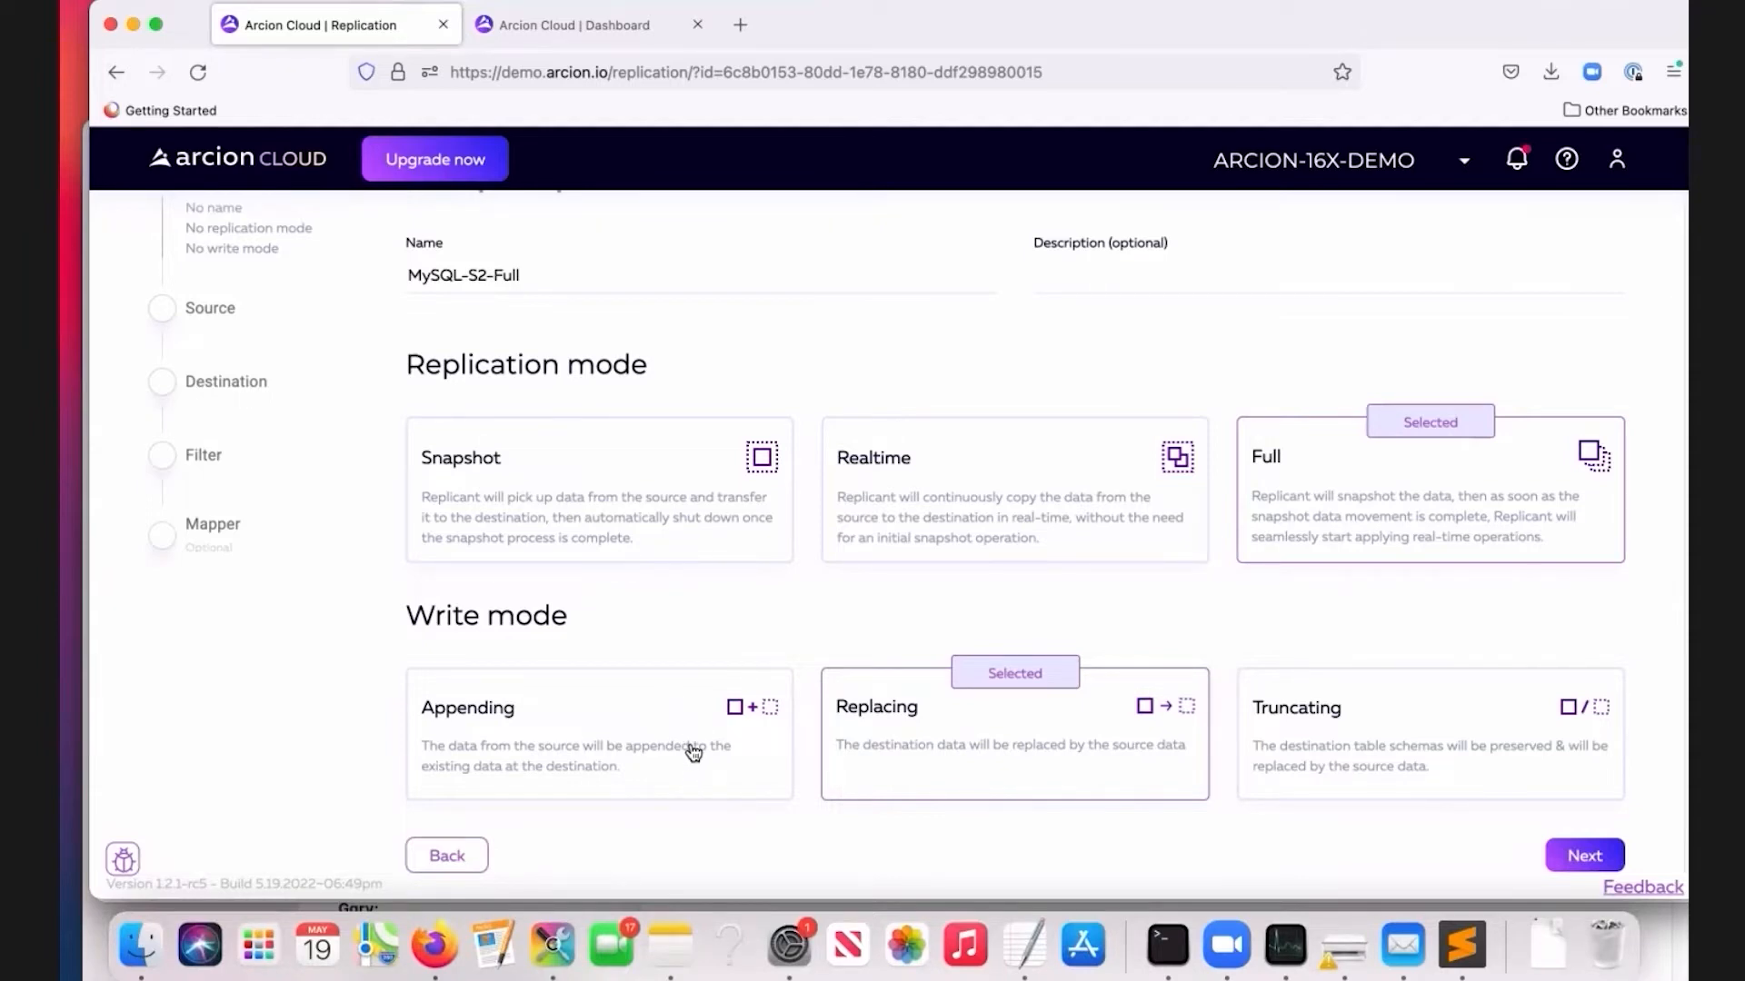
scroll(693, 751, up, 1)
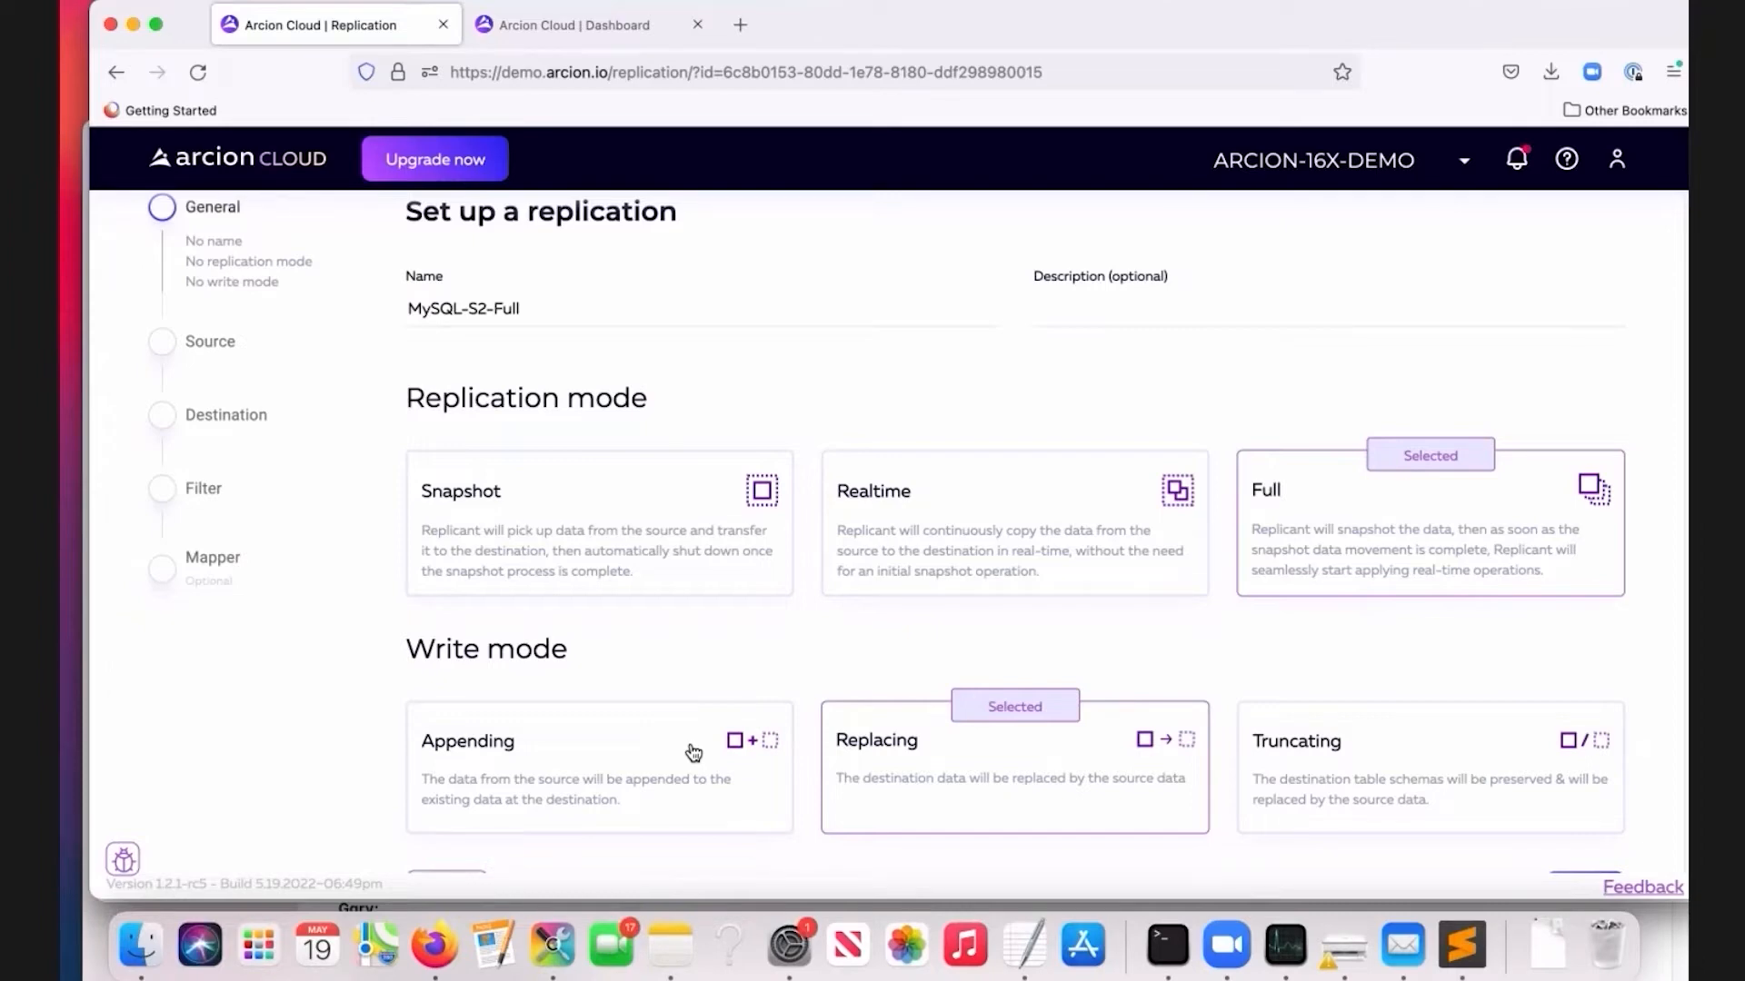
scroll(1005, 635, down, 1)
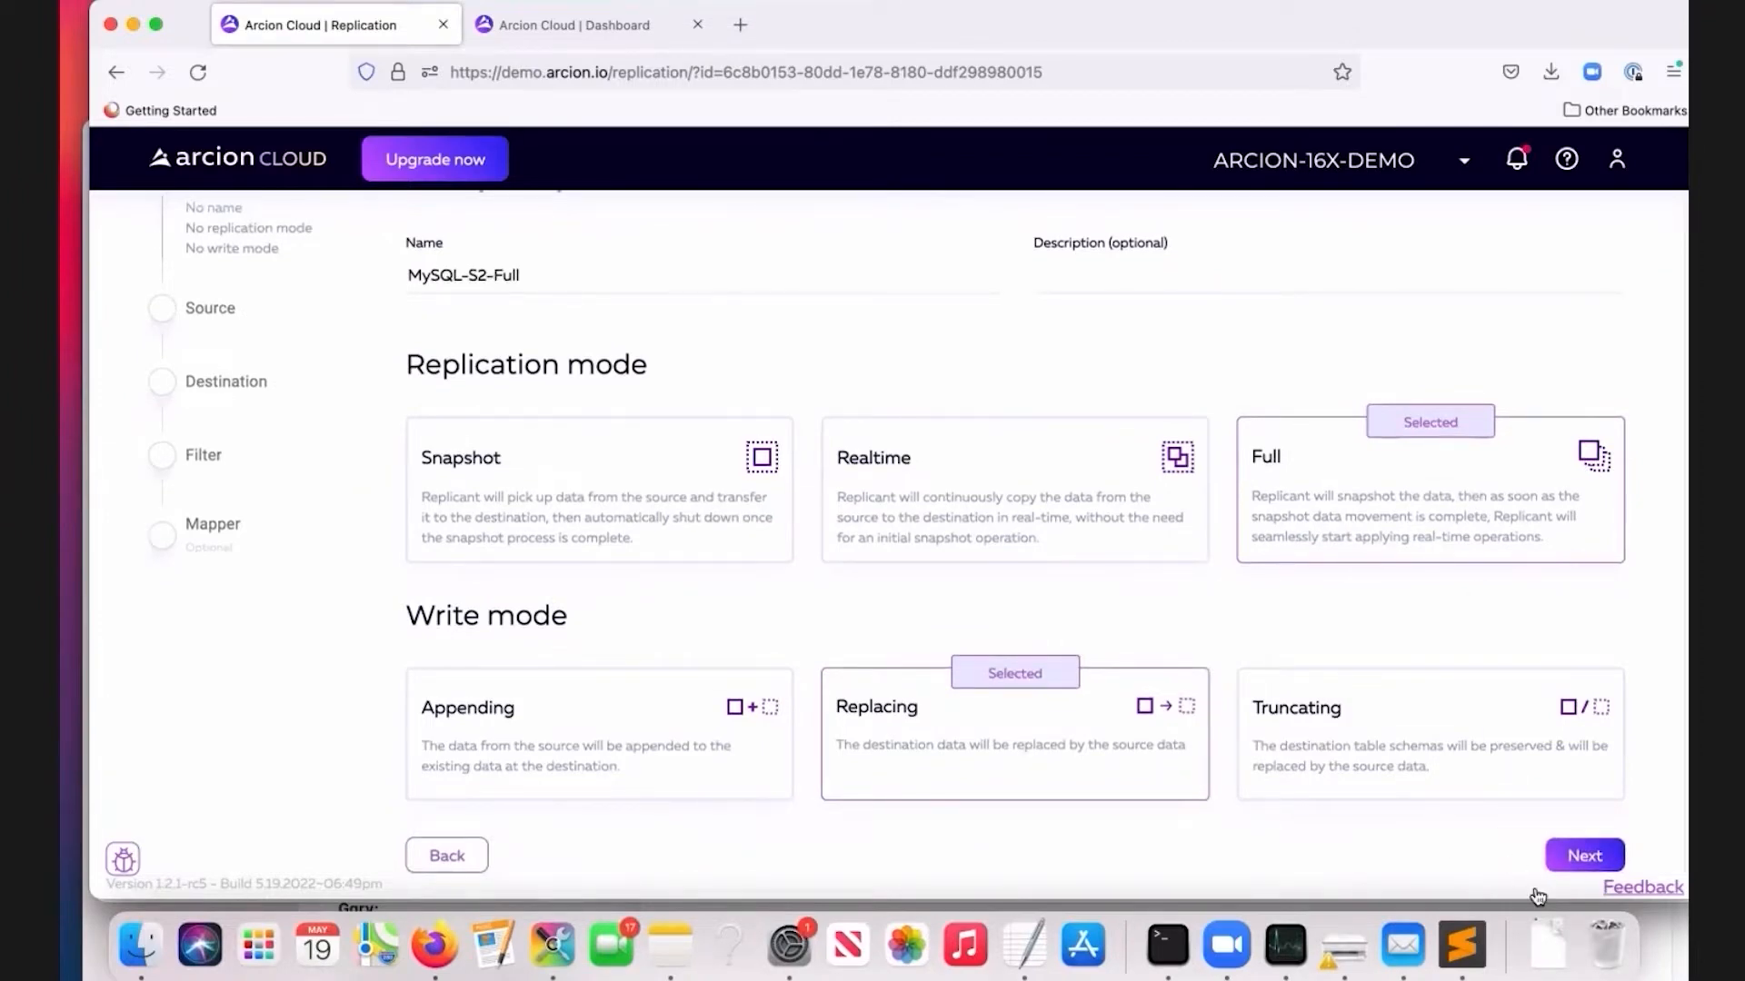
click(1584, 859)
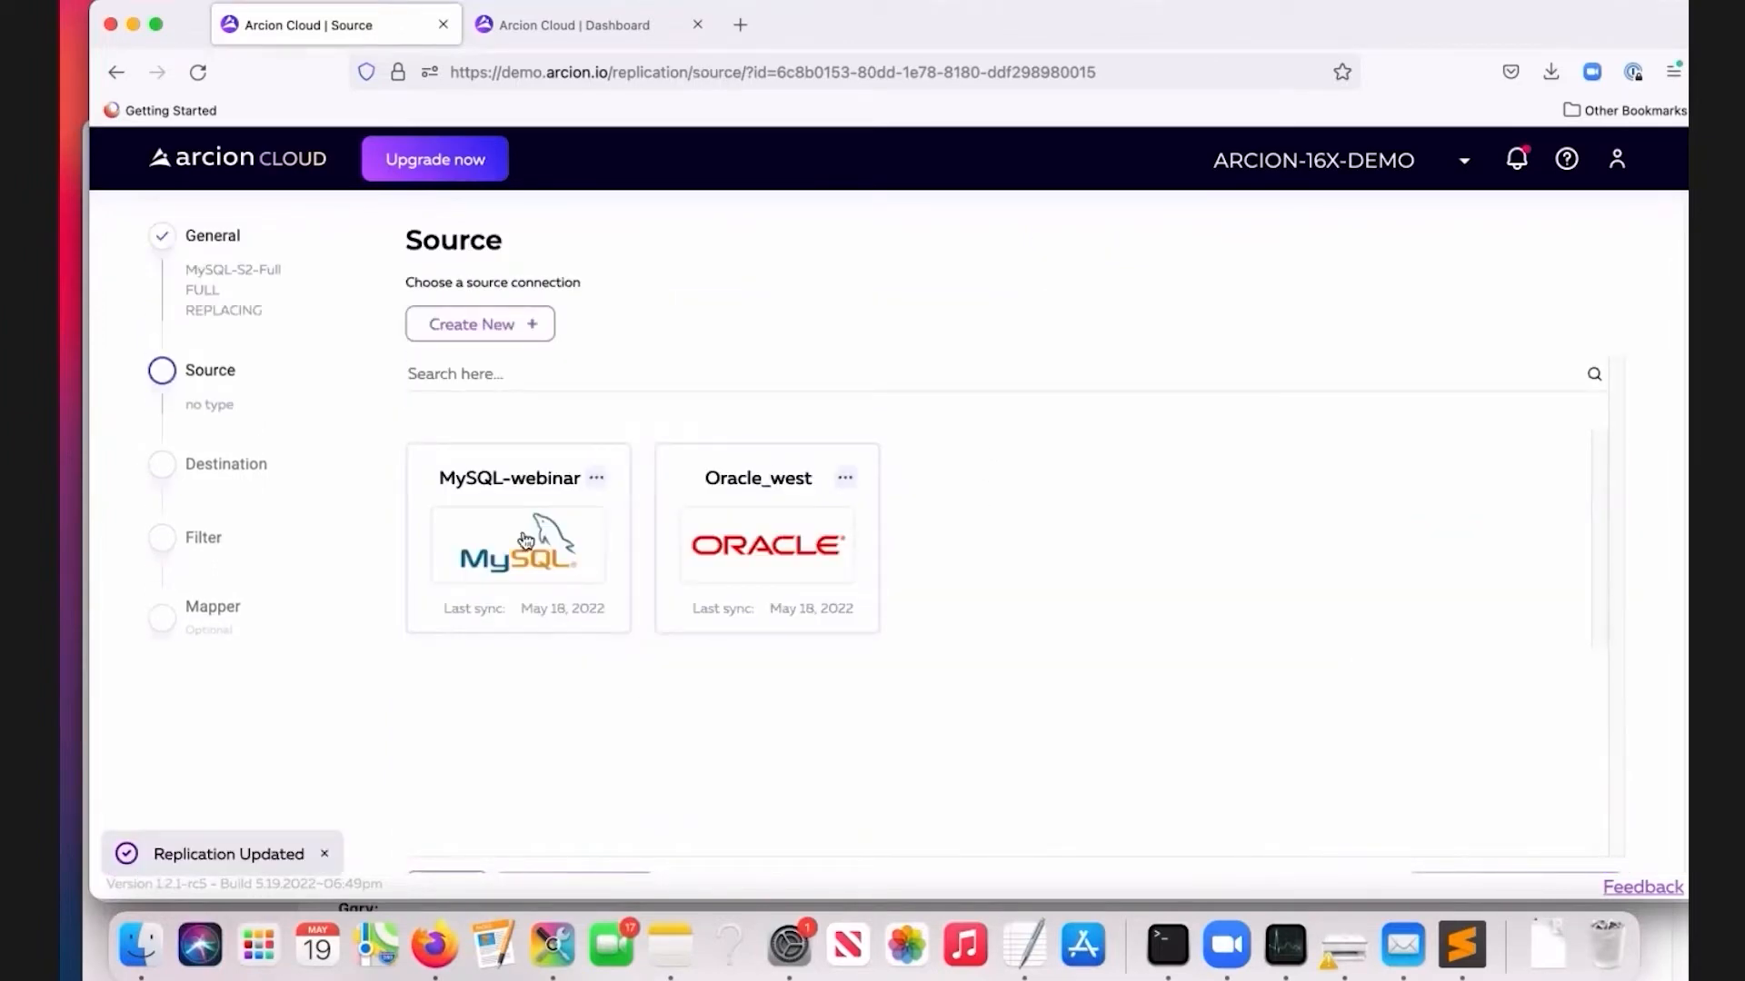
Select MySQL-webinar as the source connection.
click(605, 482)
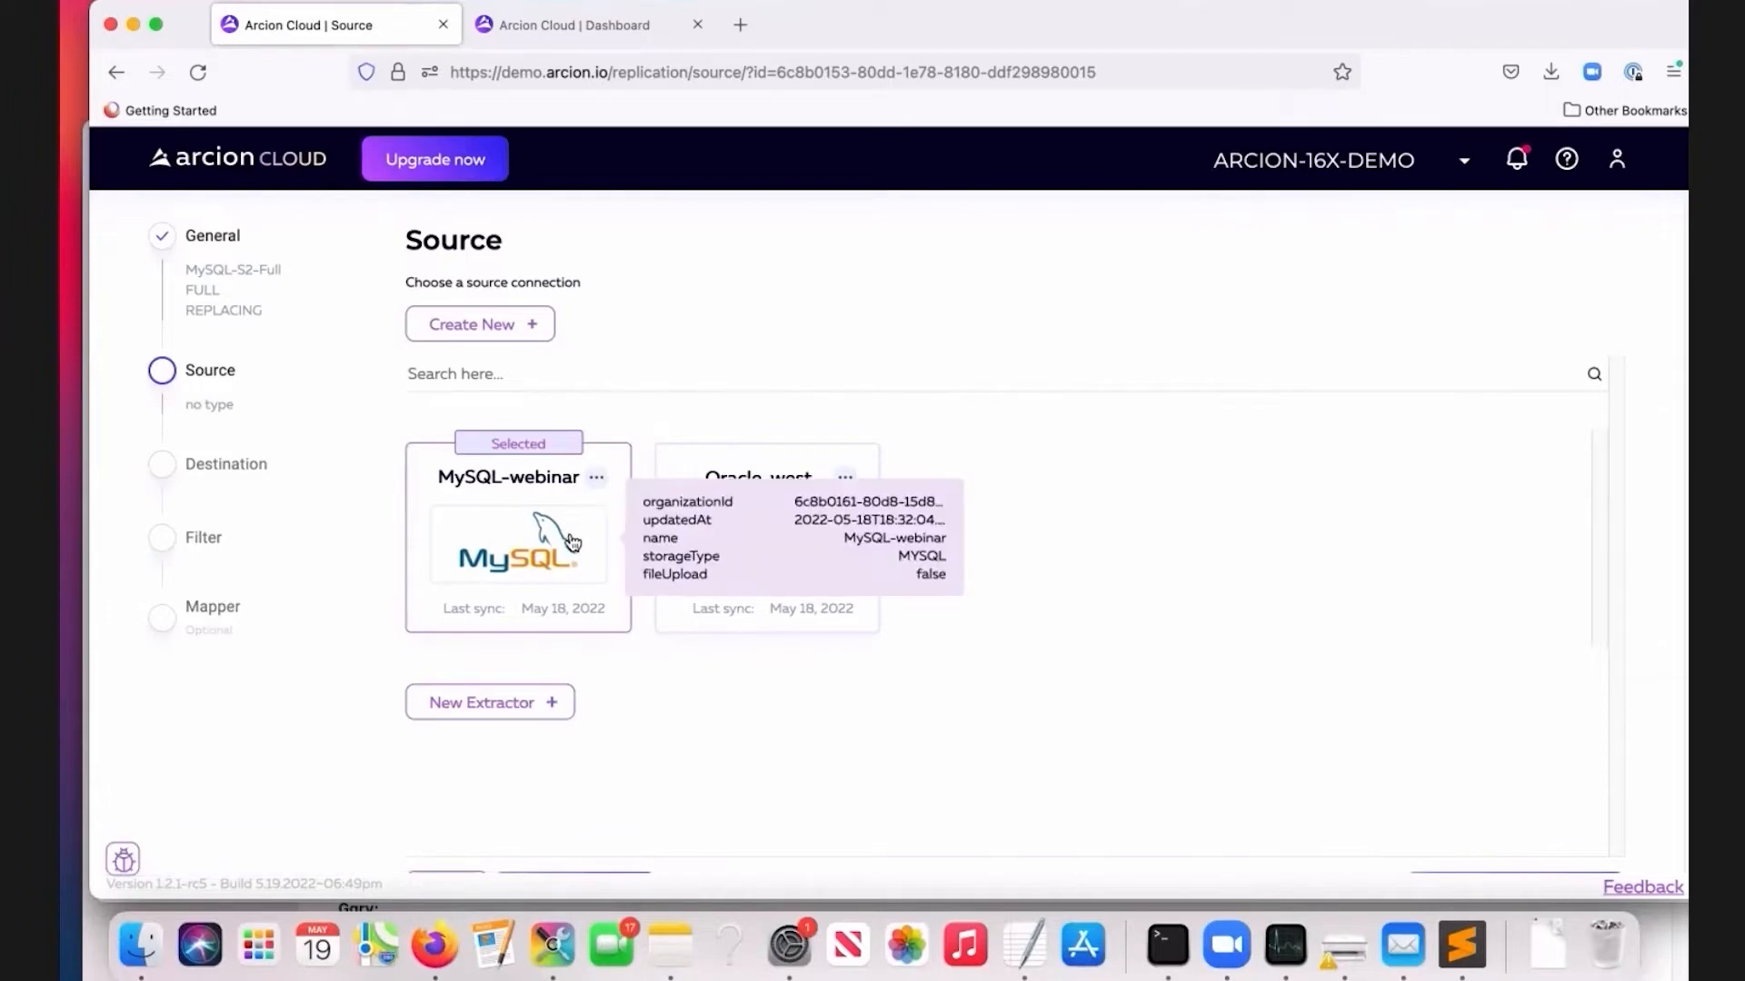
View the connection form for a new MySQL source and return to the source connections without creating one.
click(491, 323)
click(605, 381)
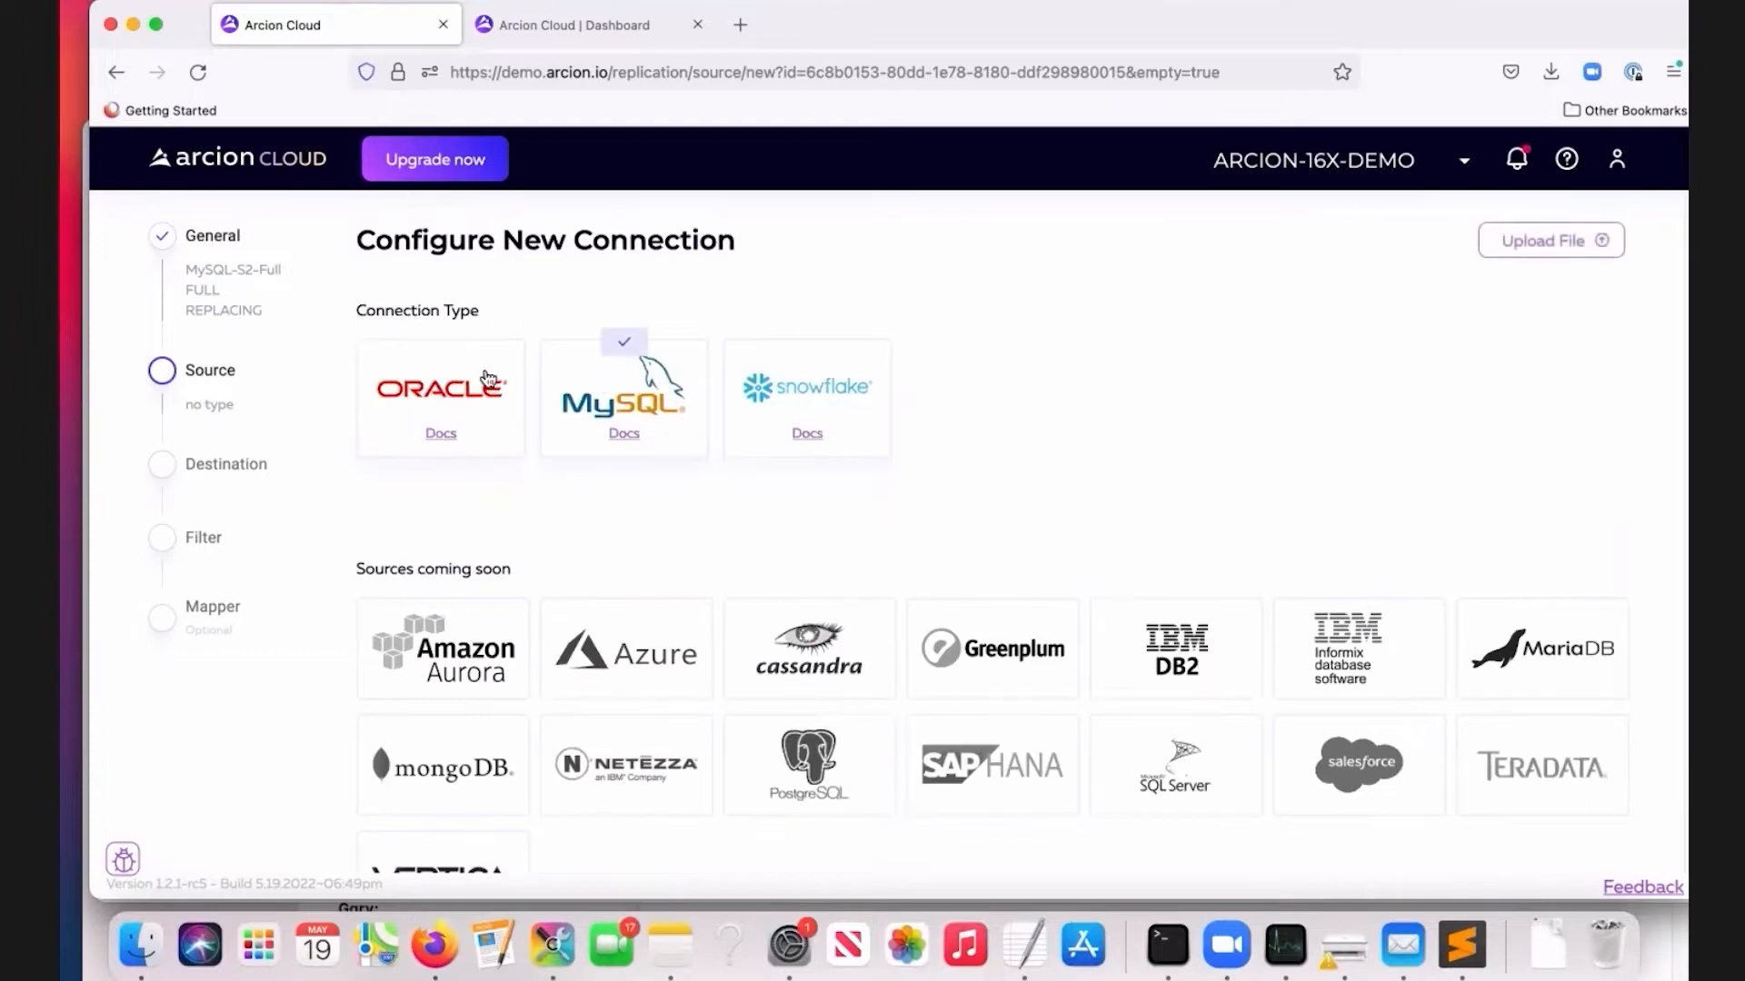
scroll(782, 520, down, 5)
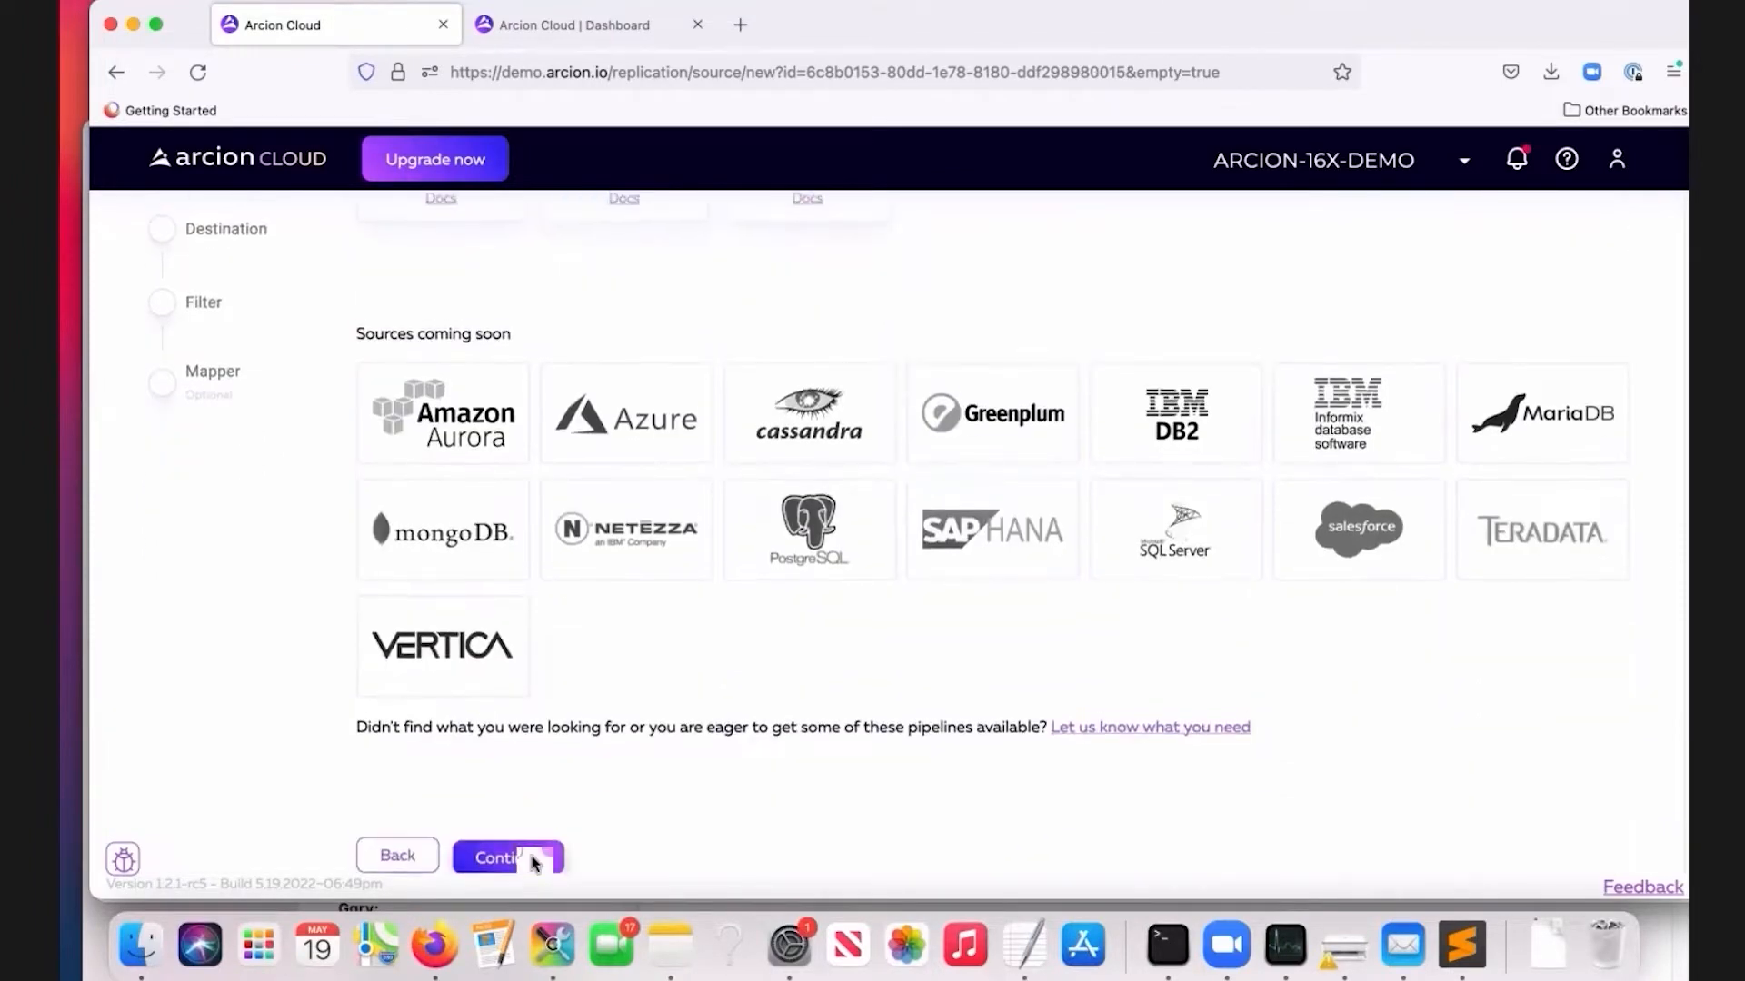
click(545, 855)
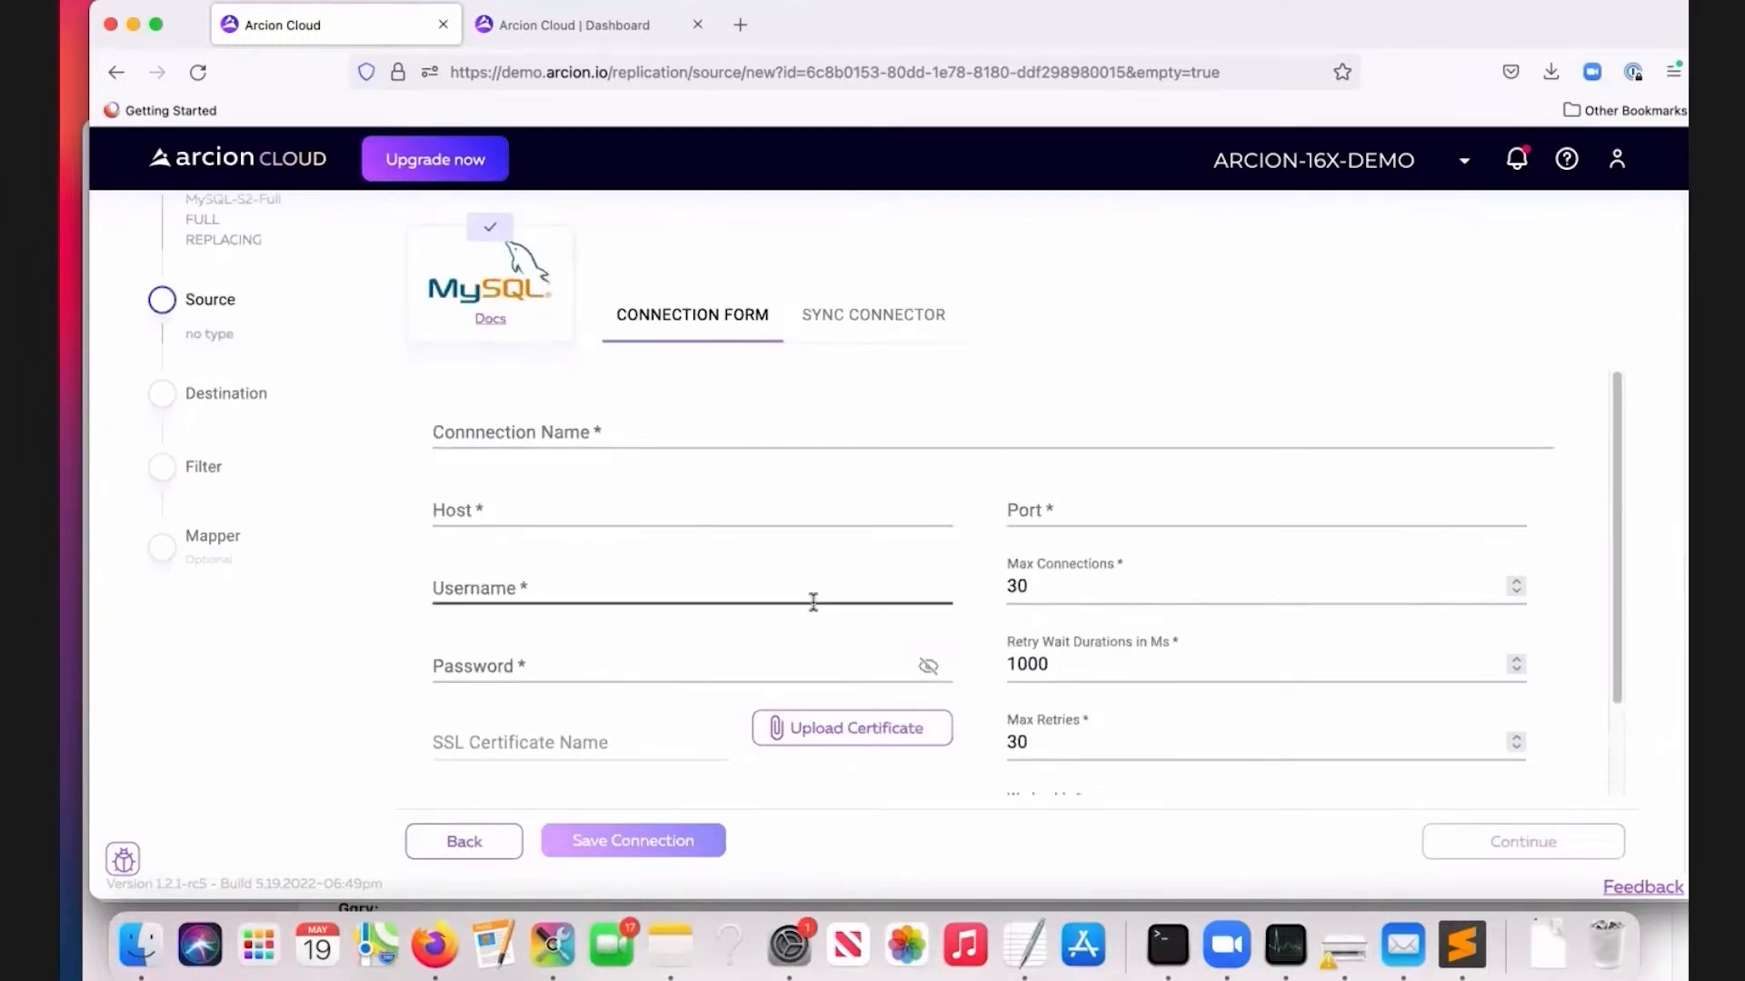
click(473, 844)
scroll(668, 506, down, 3)
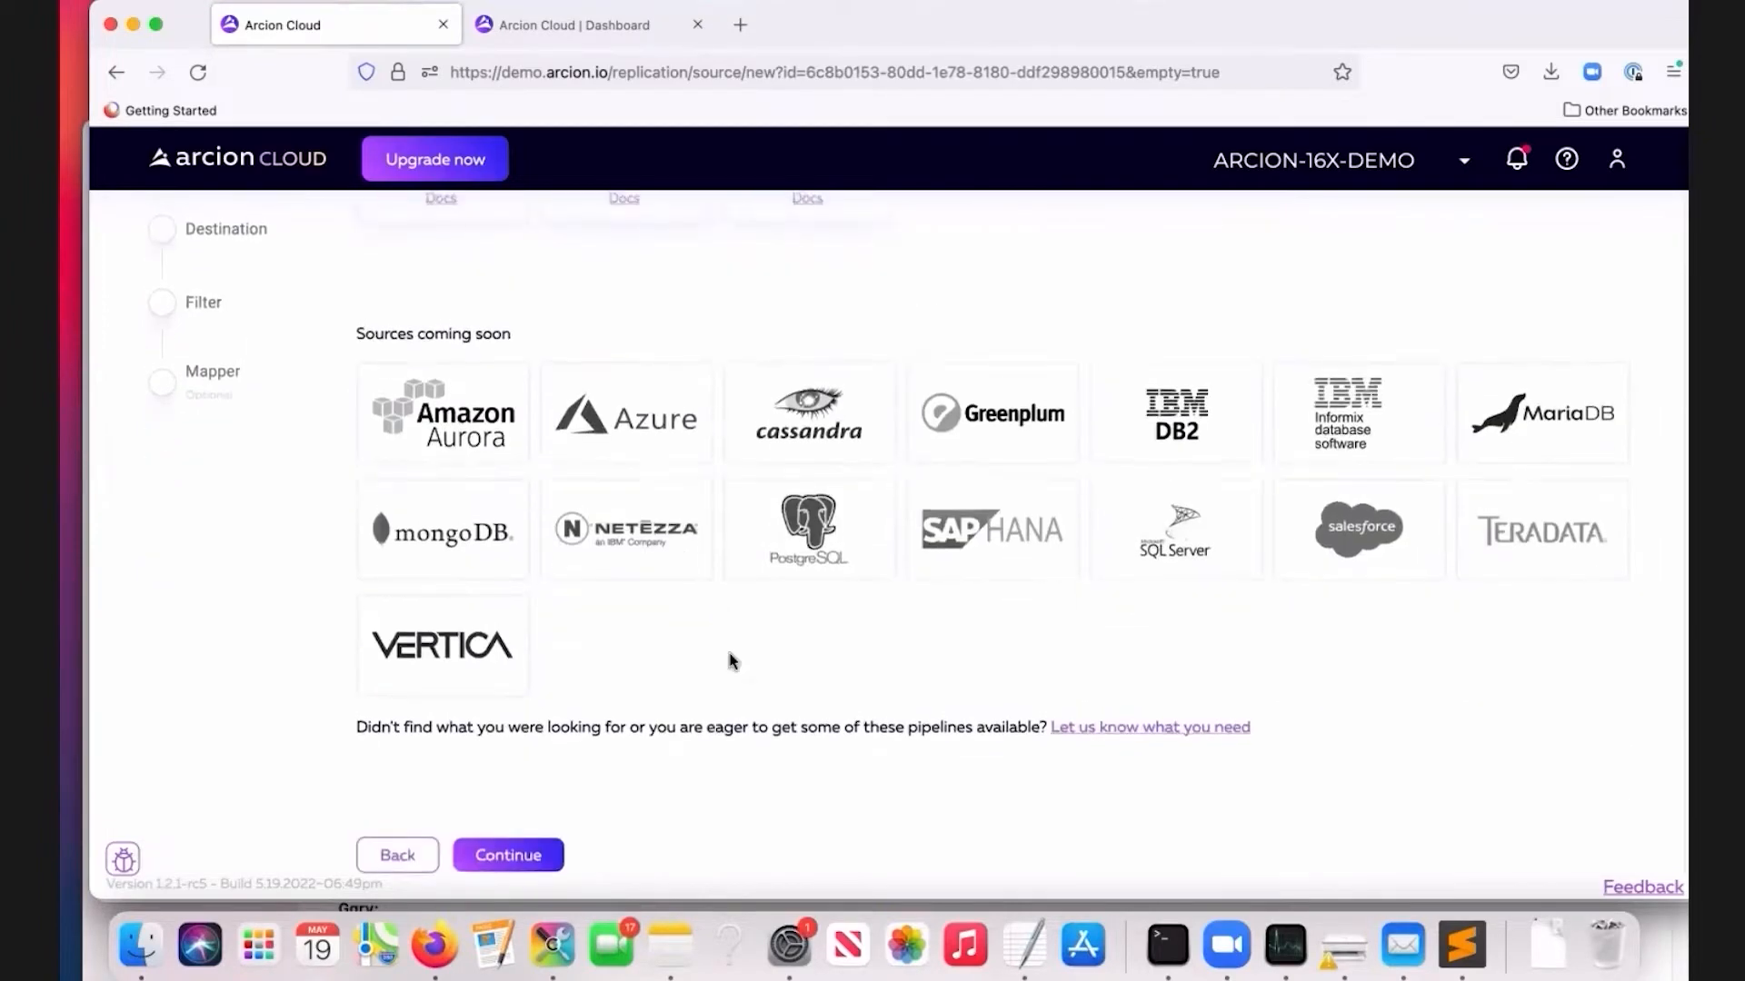
click(415, 849)
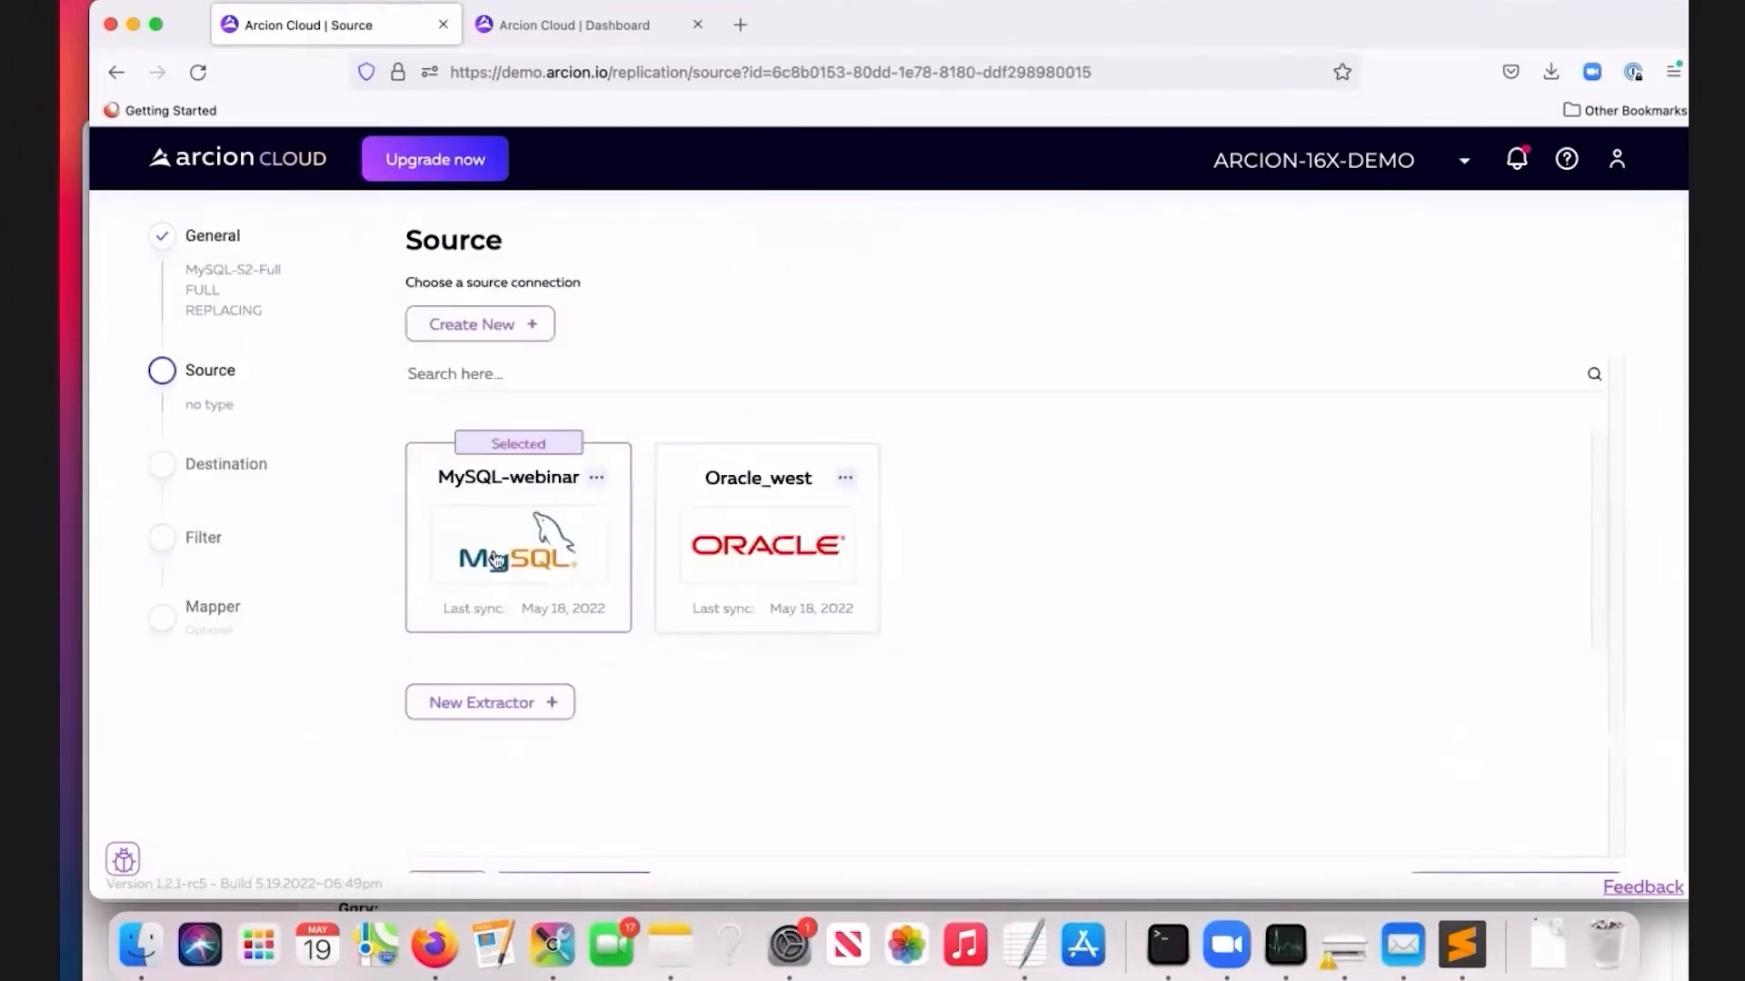
Review the snapshot, realtime and heartbeat settings of a new extractor for MySQL-webinar, and leave without saving it.
click(525, 534)
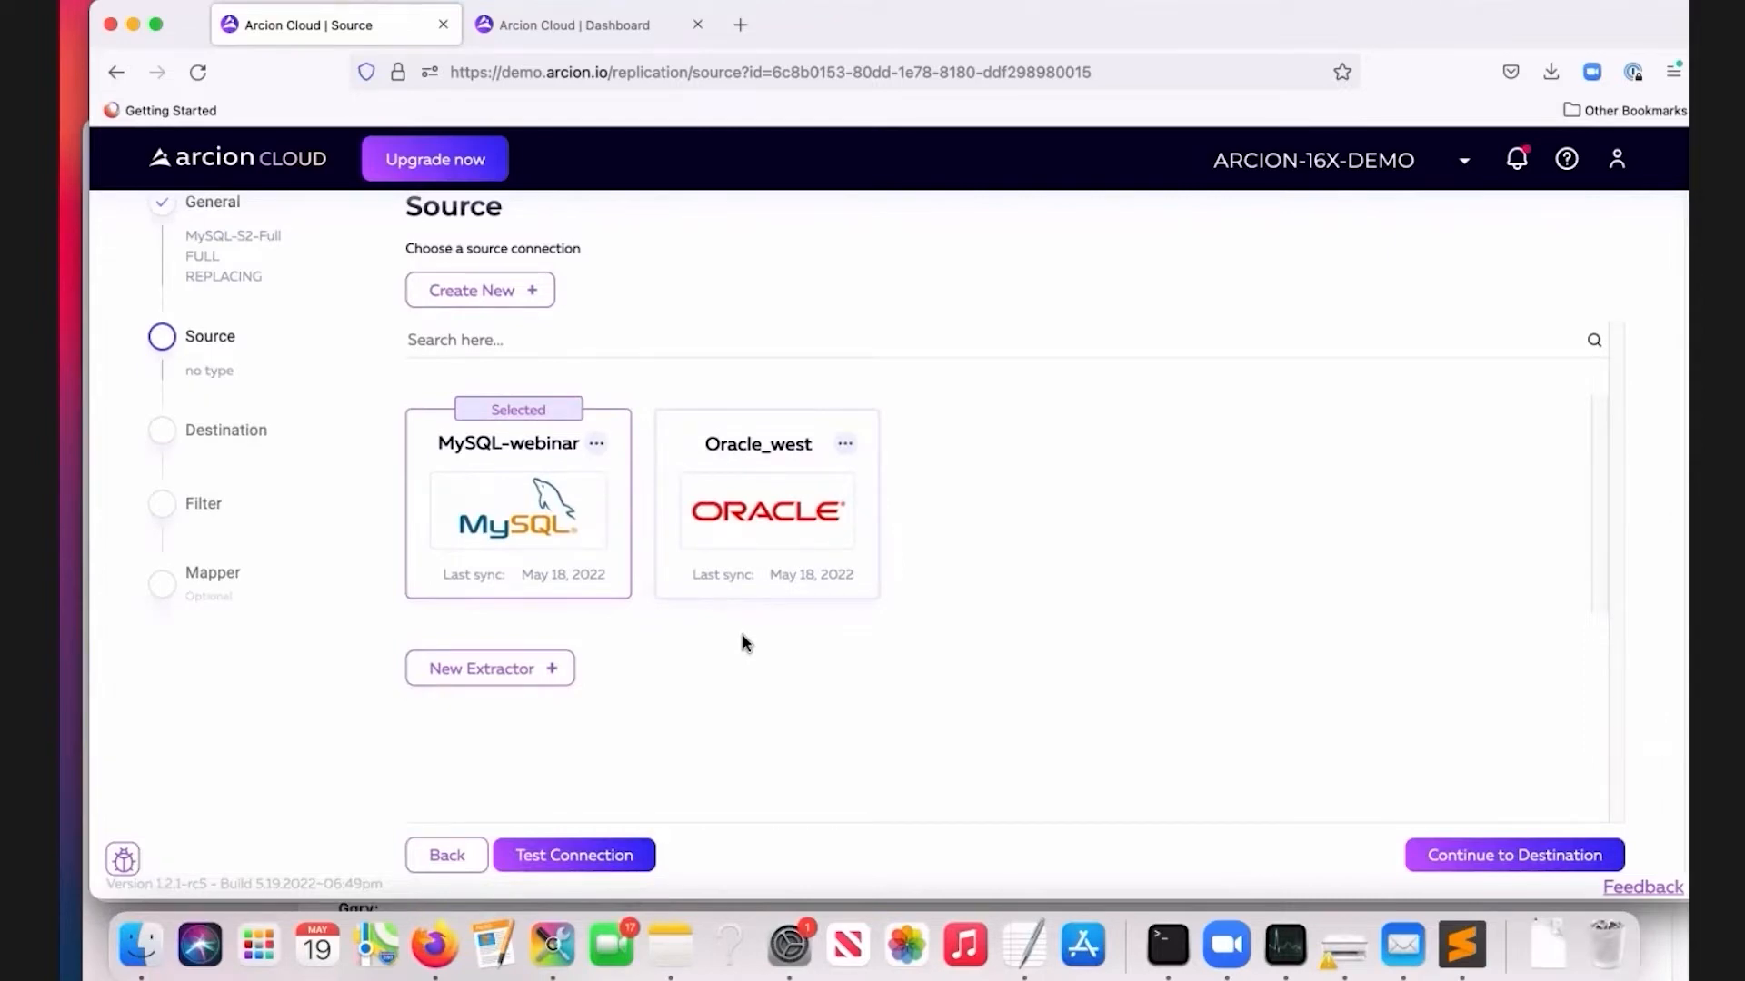
click(543, 676)
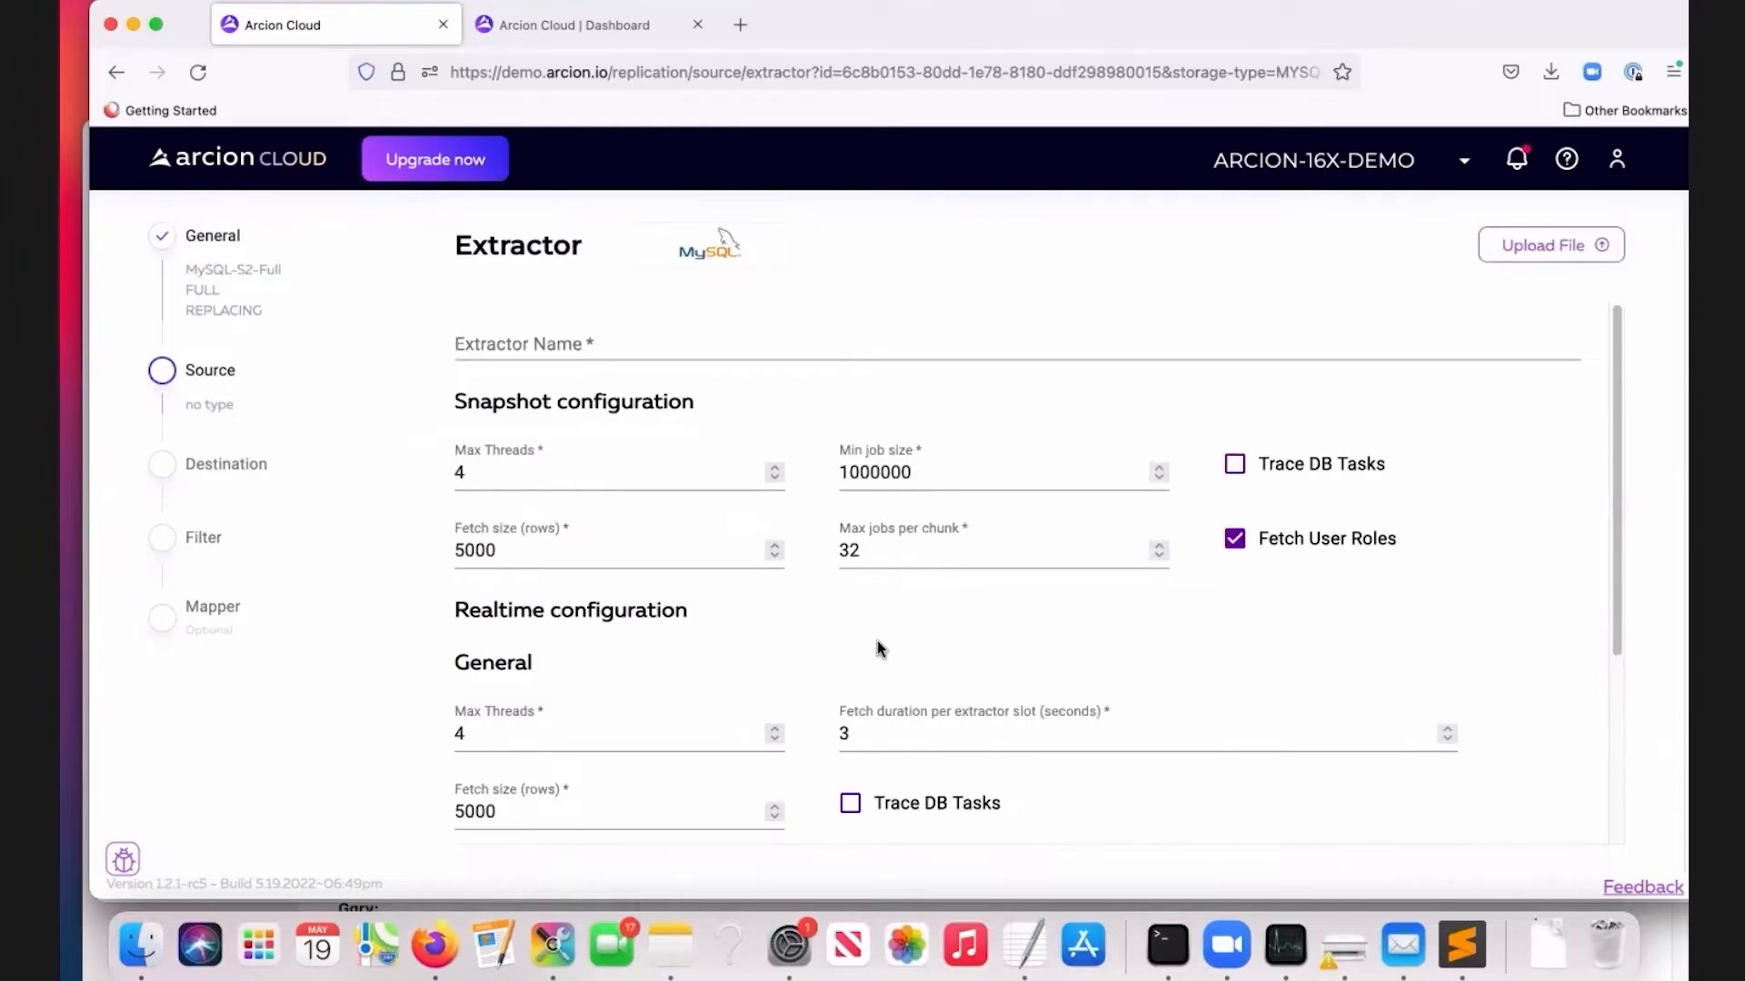
scroll(956, 674, down, 3)
scroll(956, 673, up, 3)
scroll(954, 663, down, 2)
scroll(951, 654, up, 2)
scroll(636, 727, down, 3)
scroll(654, 791, down, 1)
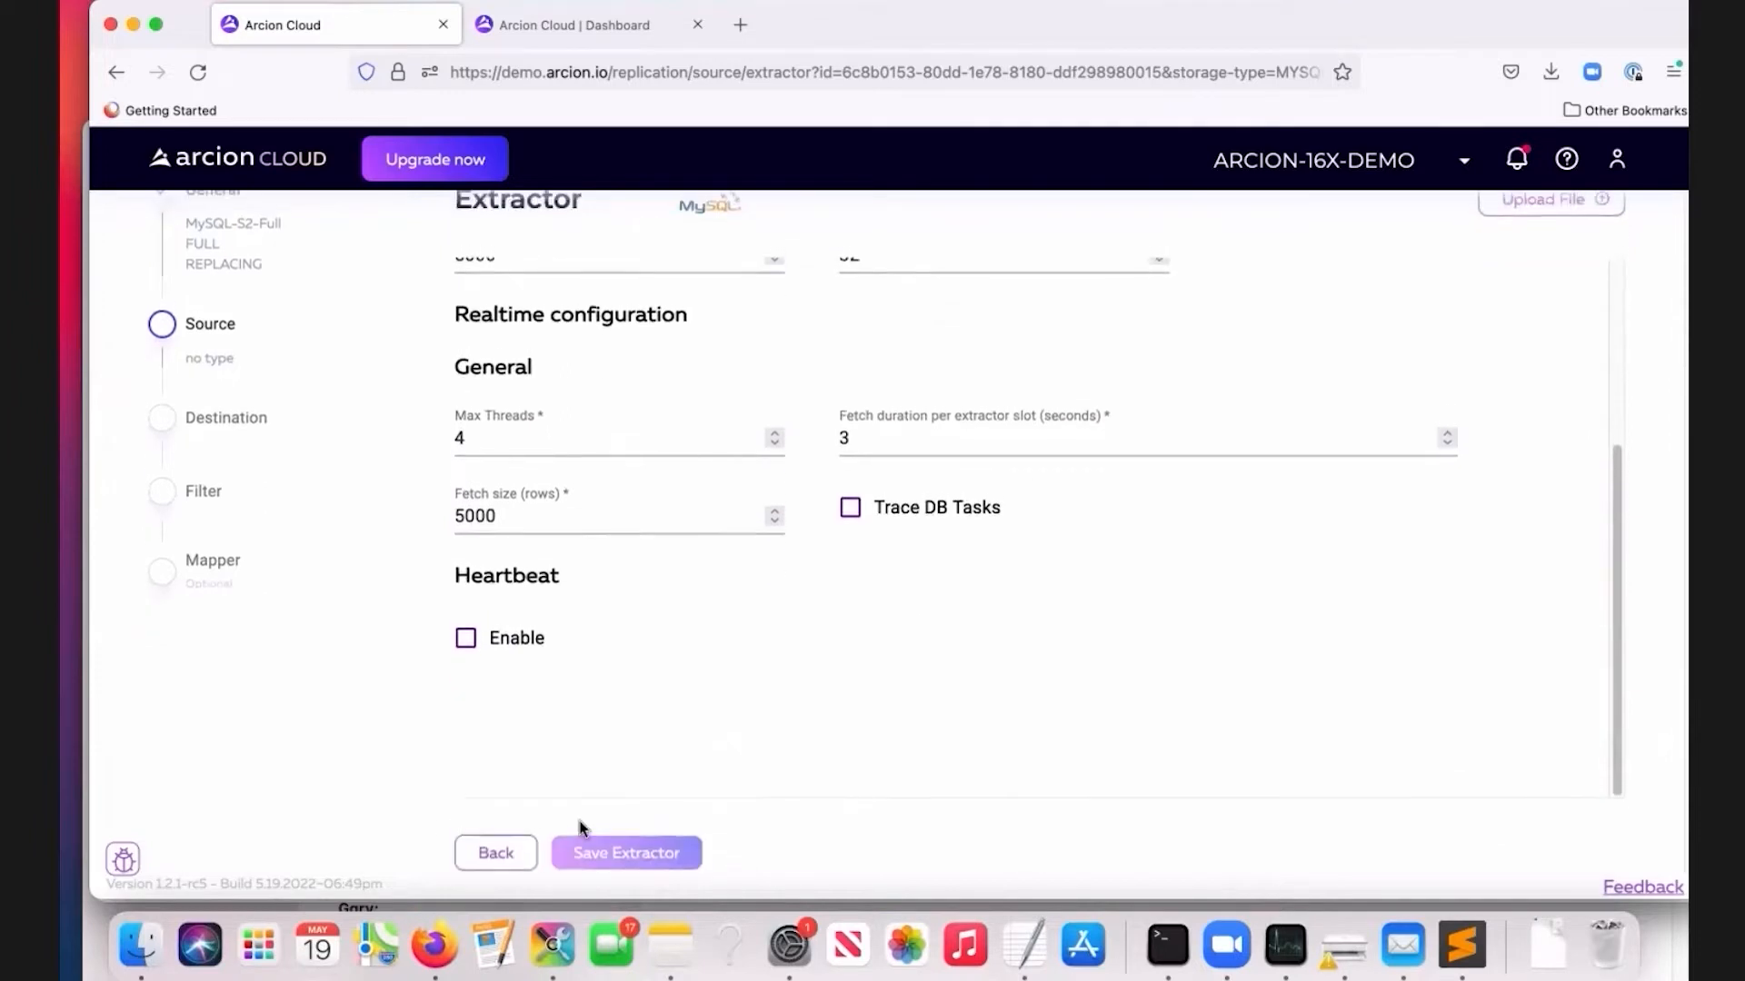
click(506, 863)
Continue to the destination setup and select Singlestore_west as the destination connection.
mouse_move(568, 514)
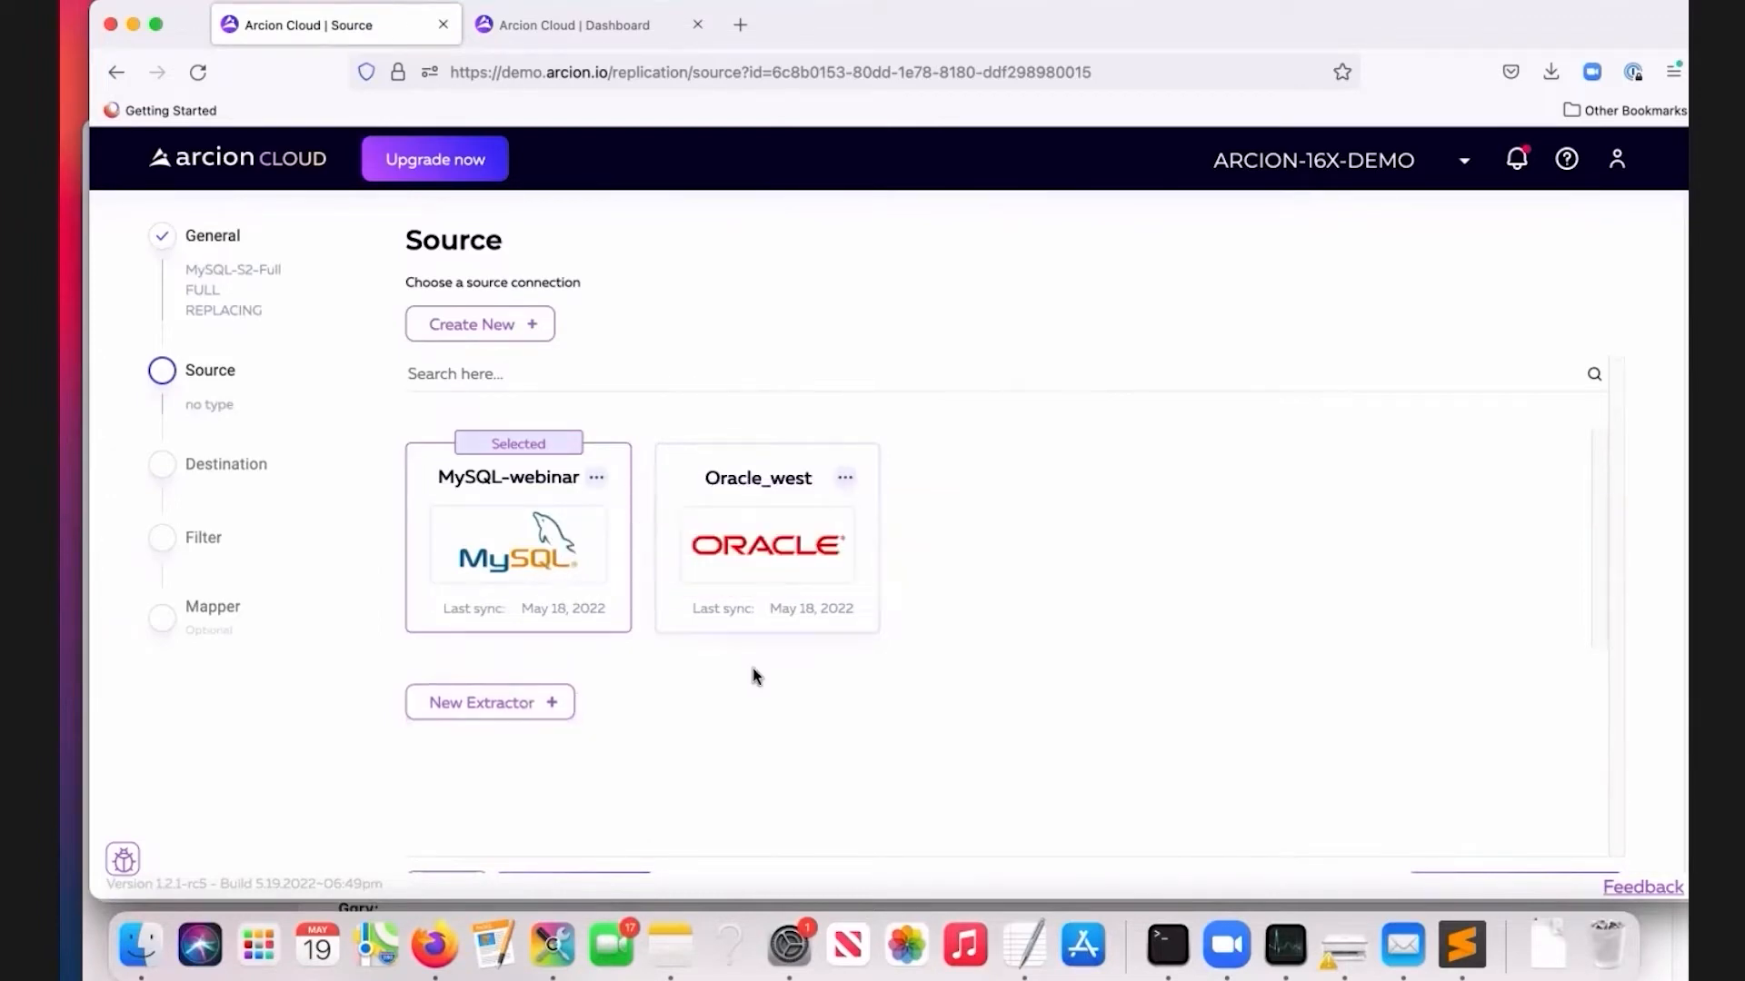
scroll(752, 672, down, 1)
mouse_move(859, 536)
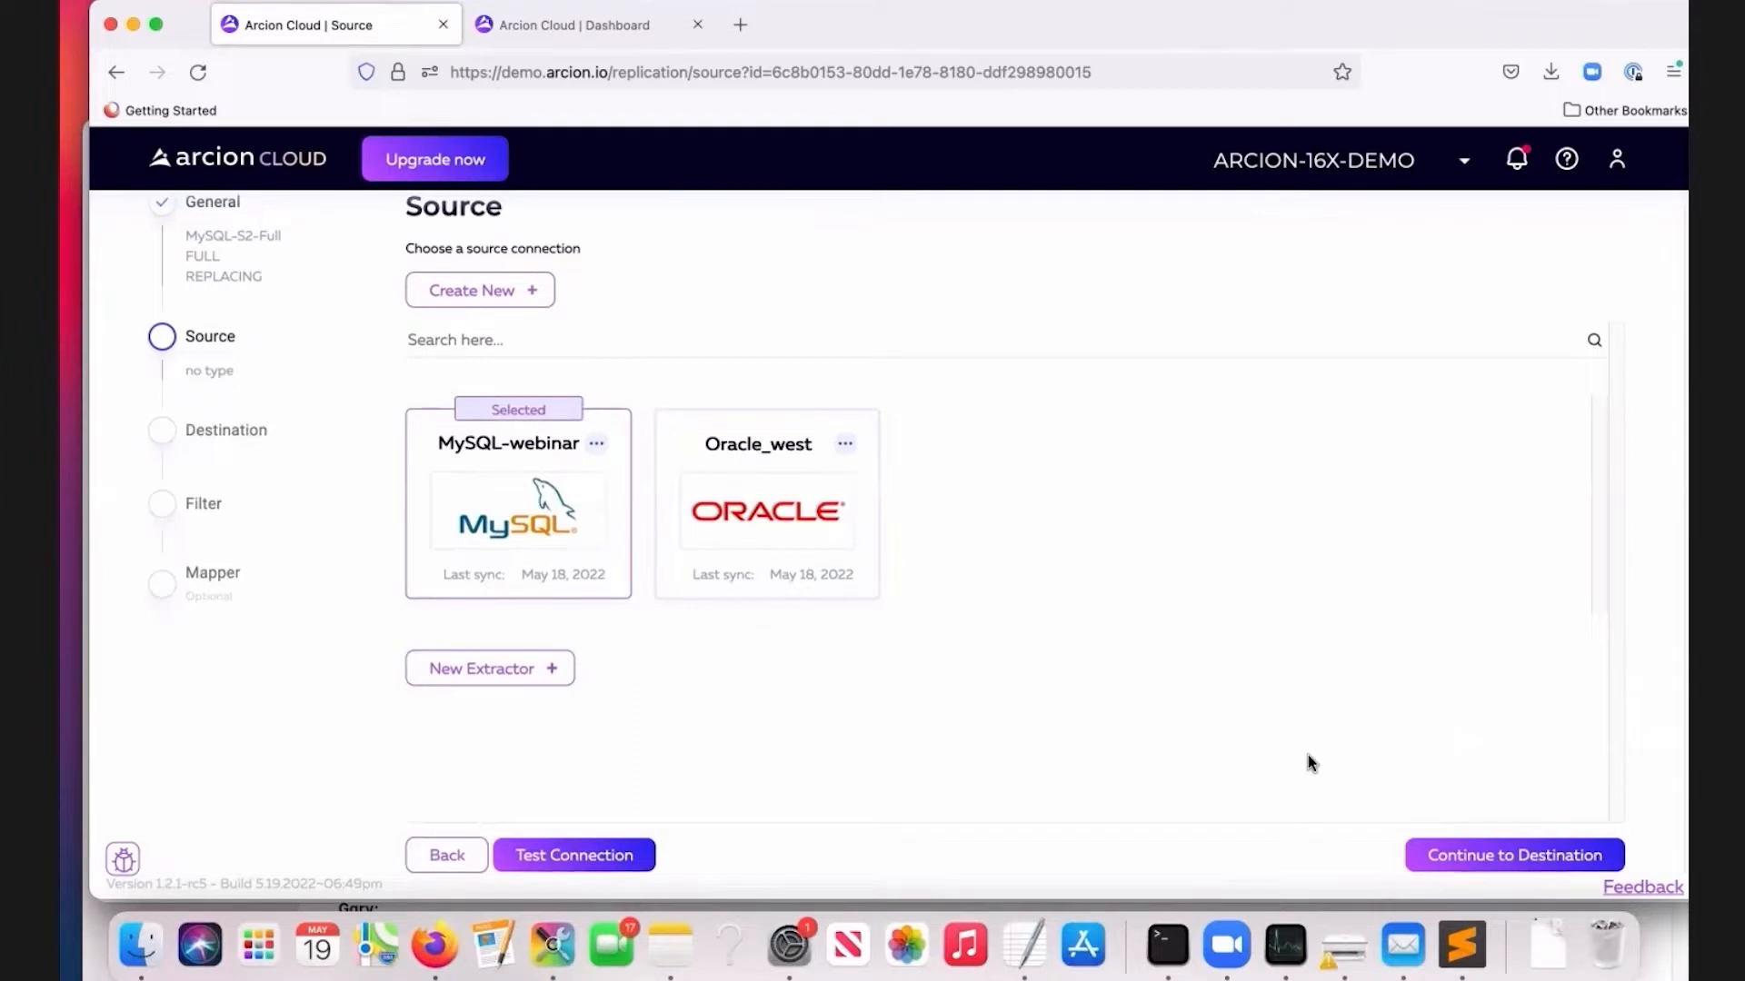
click(1451, 861)
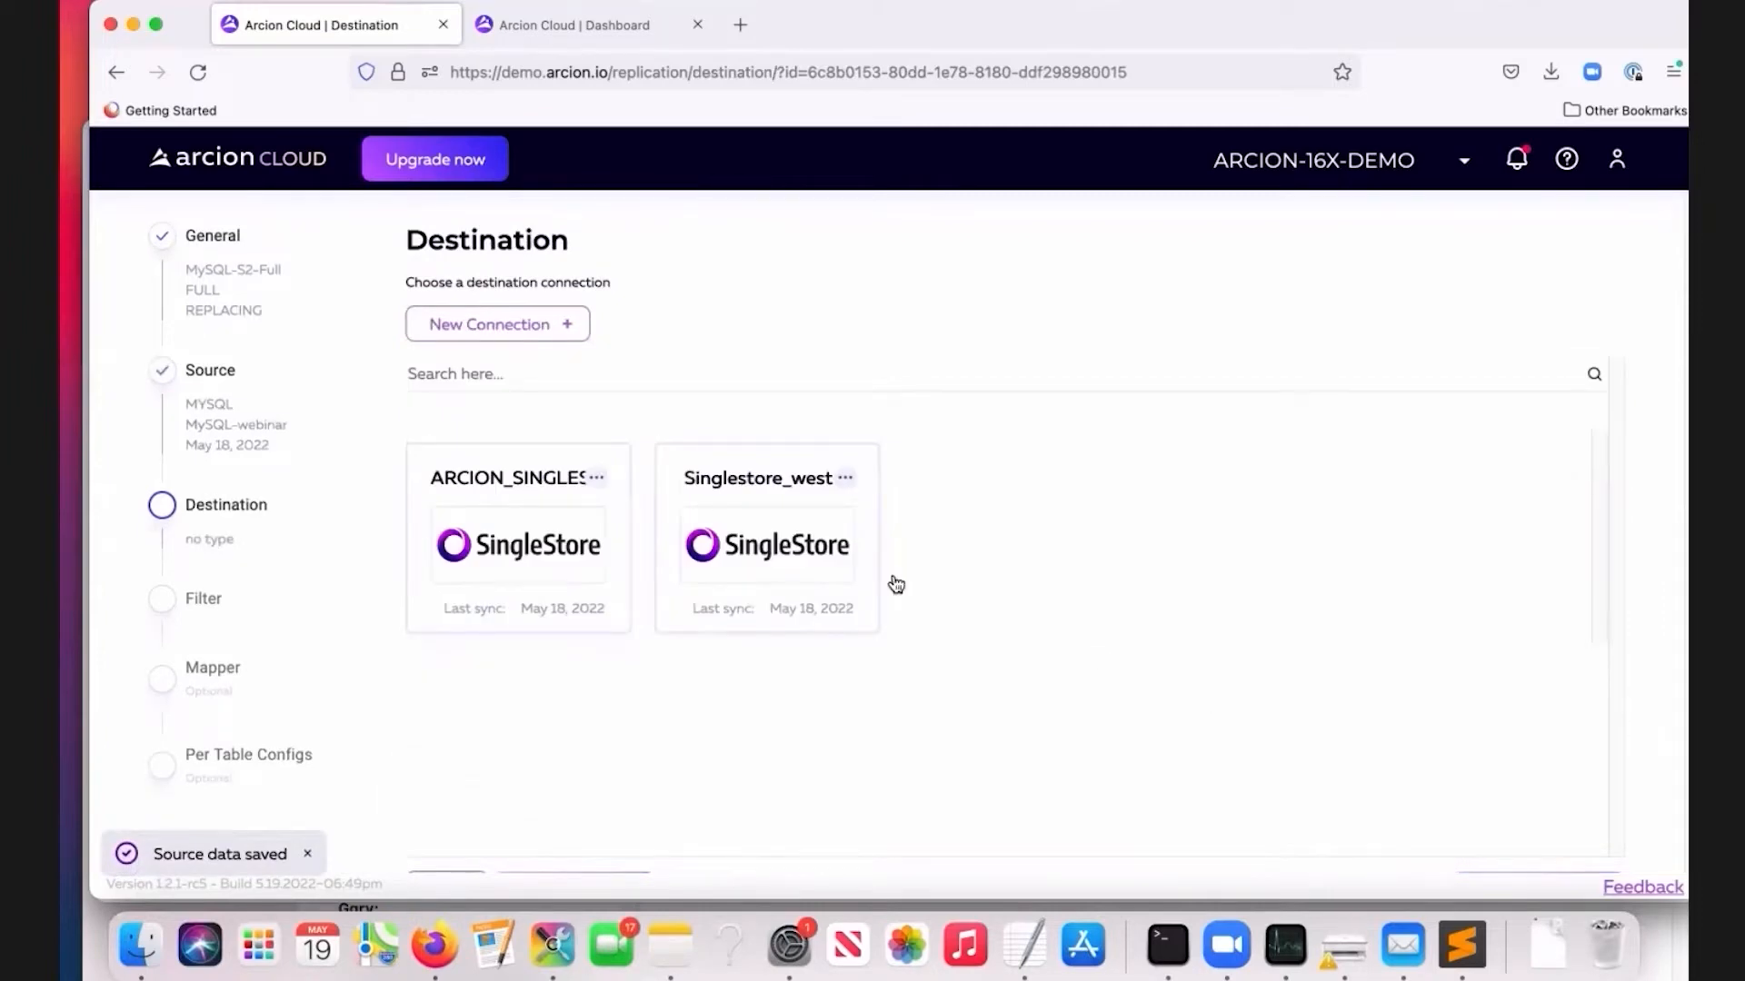
click(820, 562)
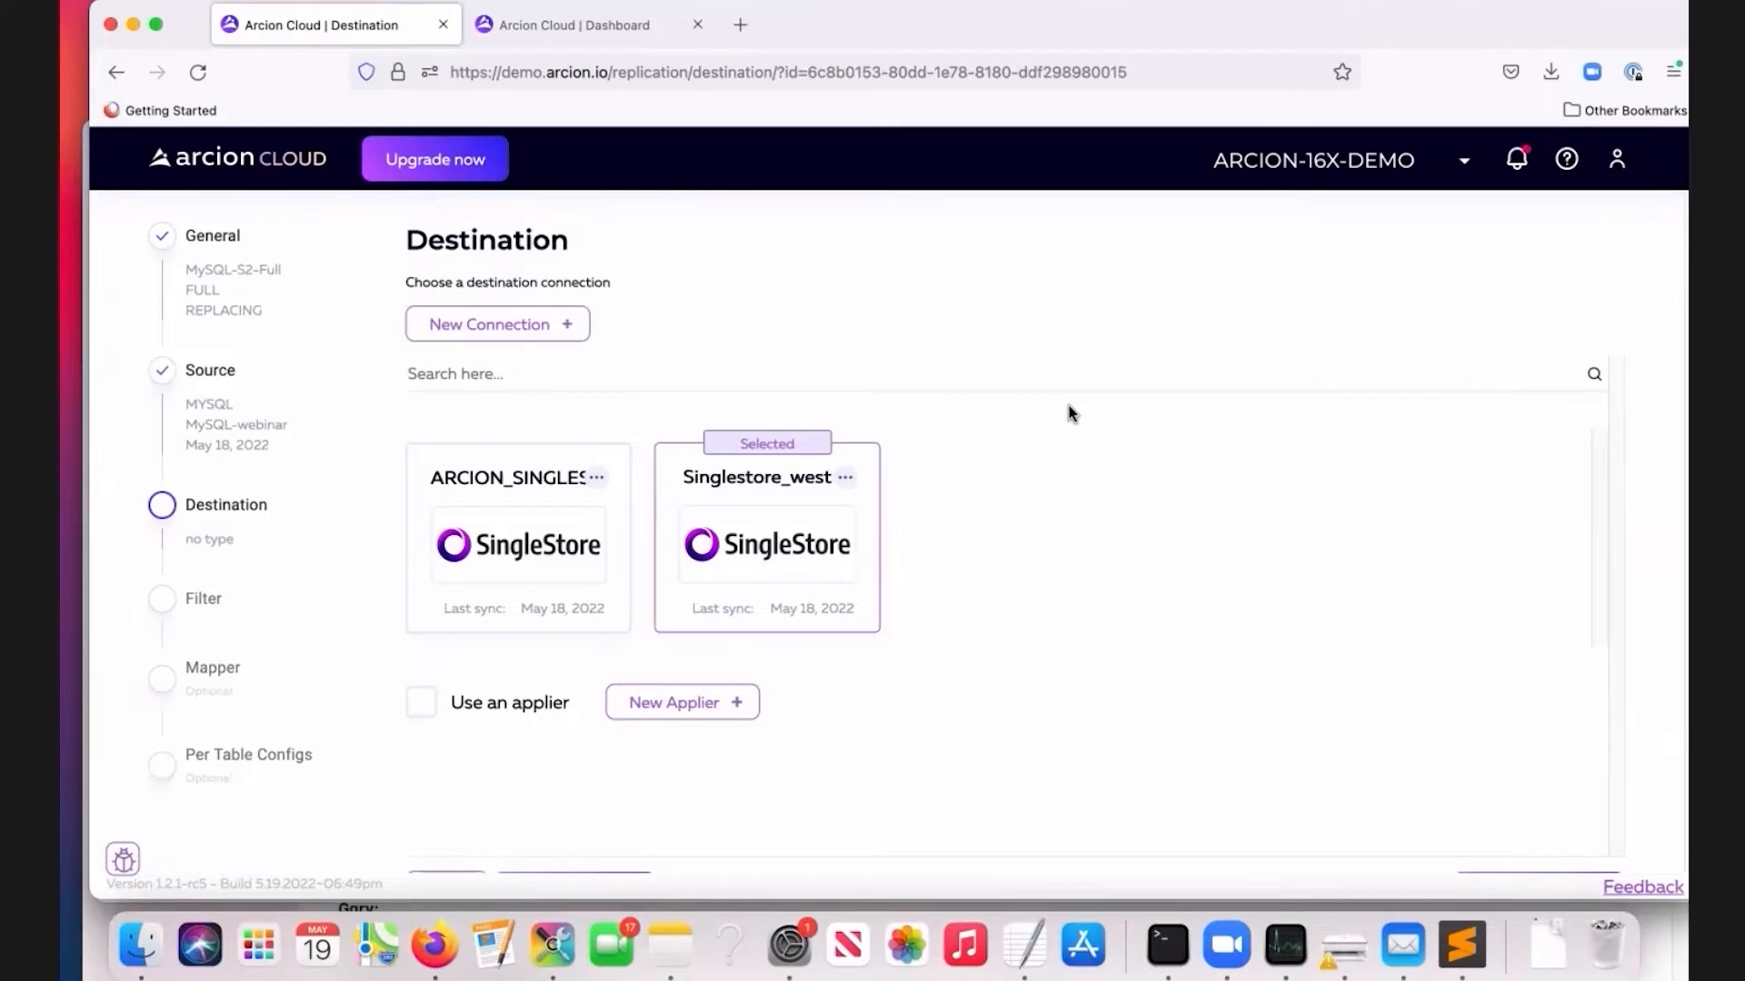
View the connection form for a new SingleStore destination and the other destination types, and back out without creating a connection.
click(497, 329)
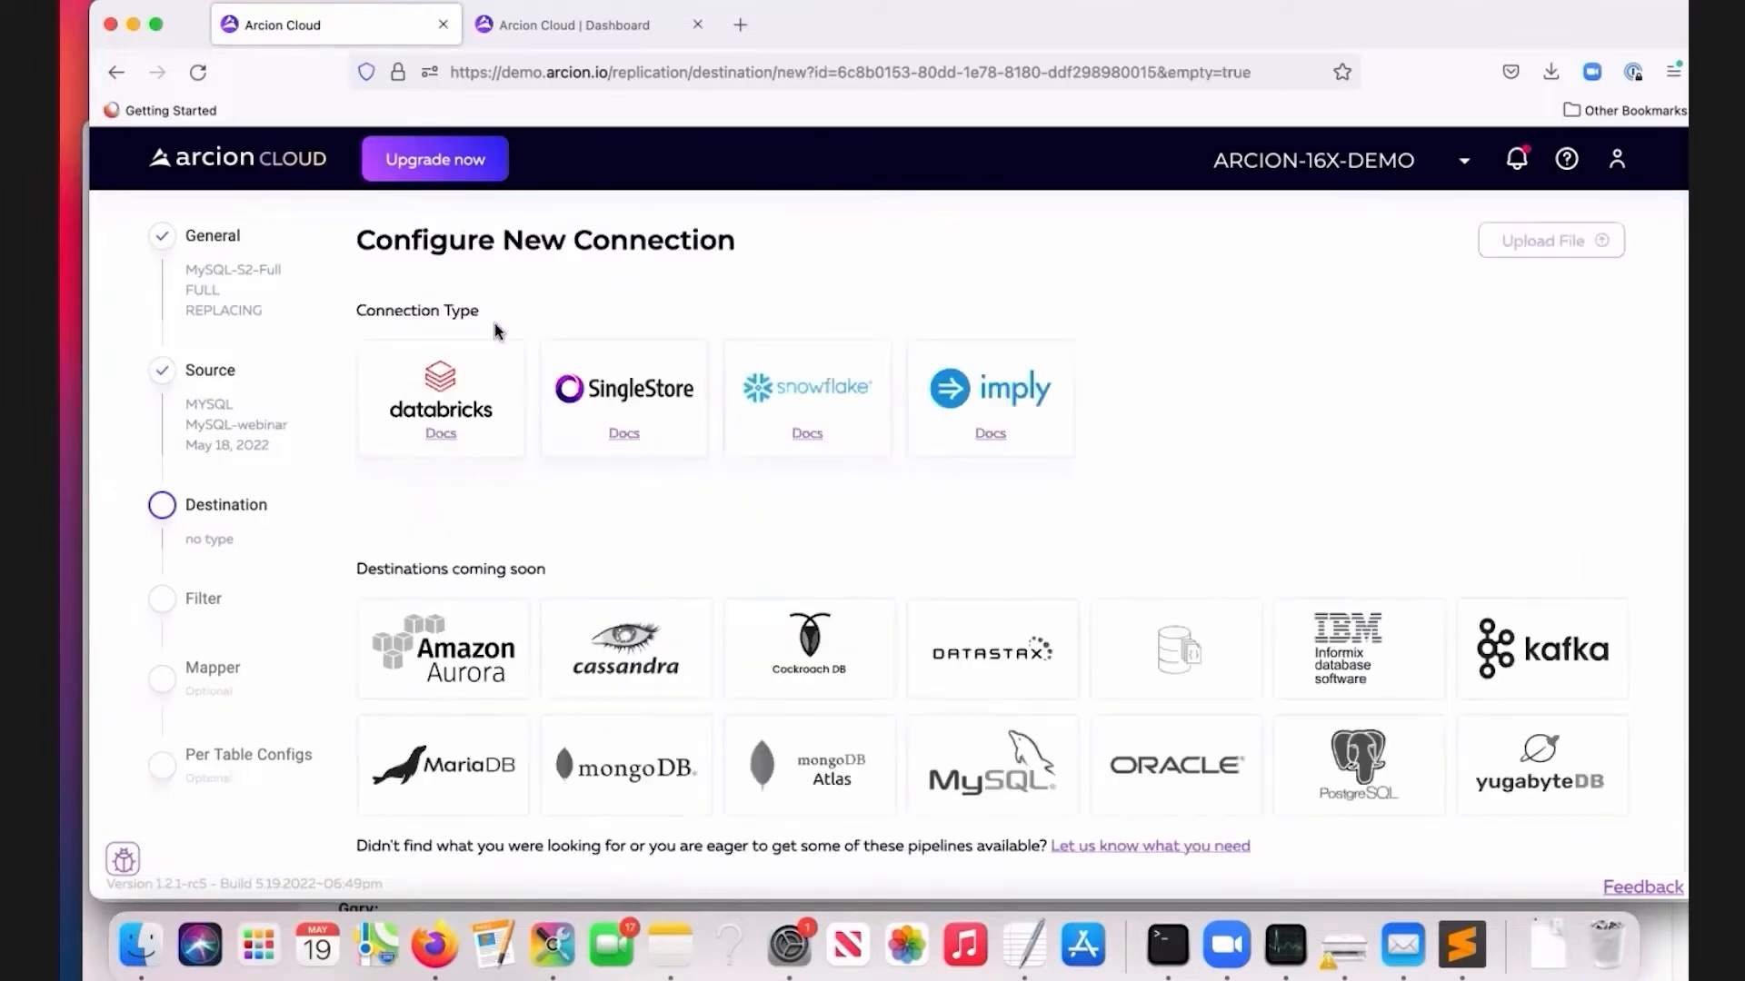
click(636, 380)
scroll(554, 636, down, 3)
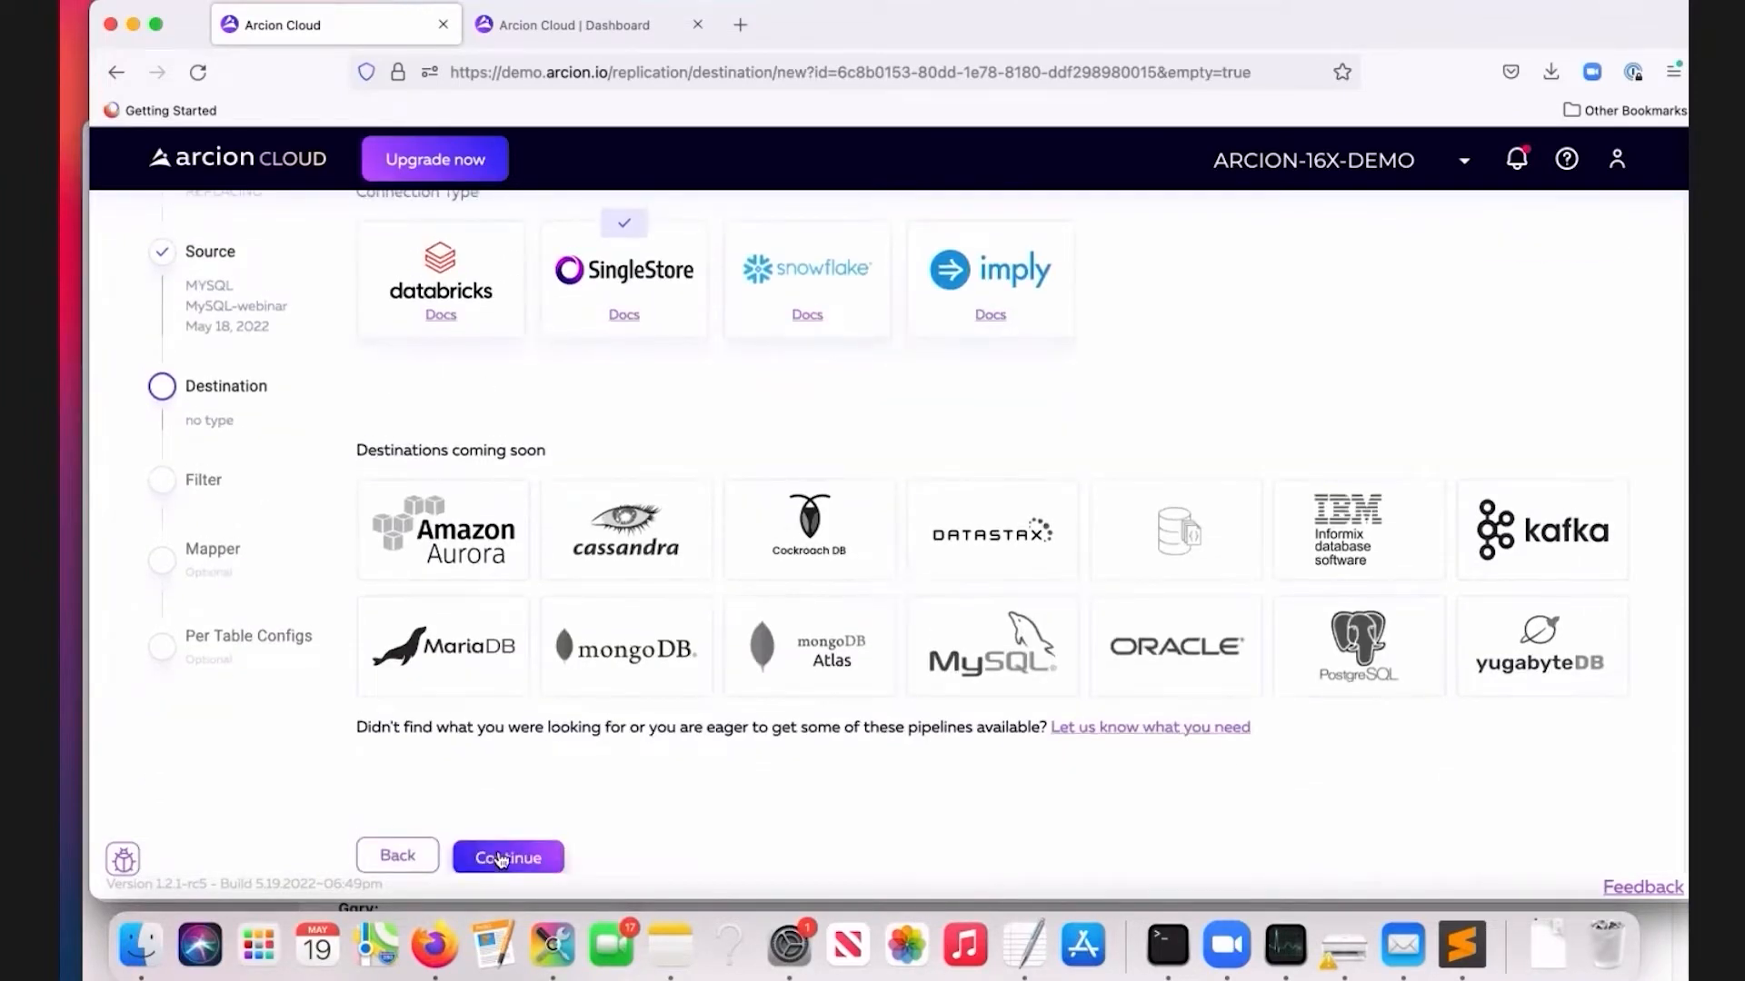
click(502, 858)
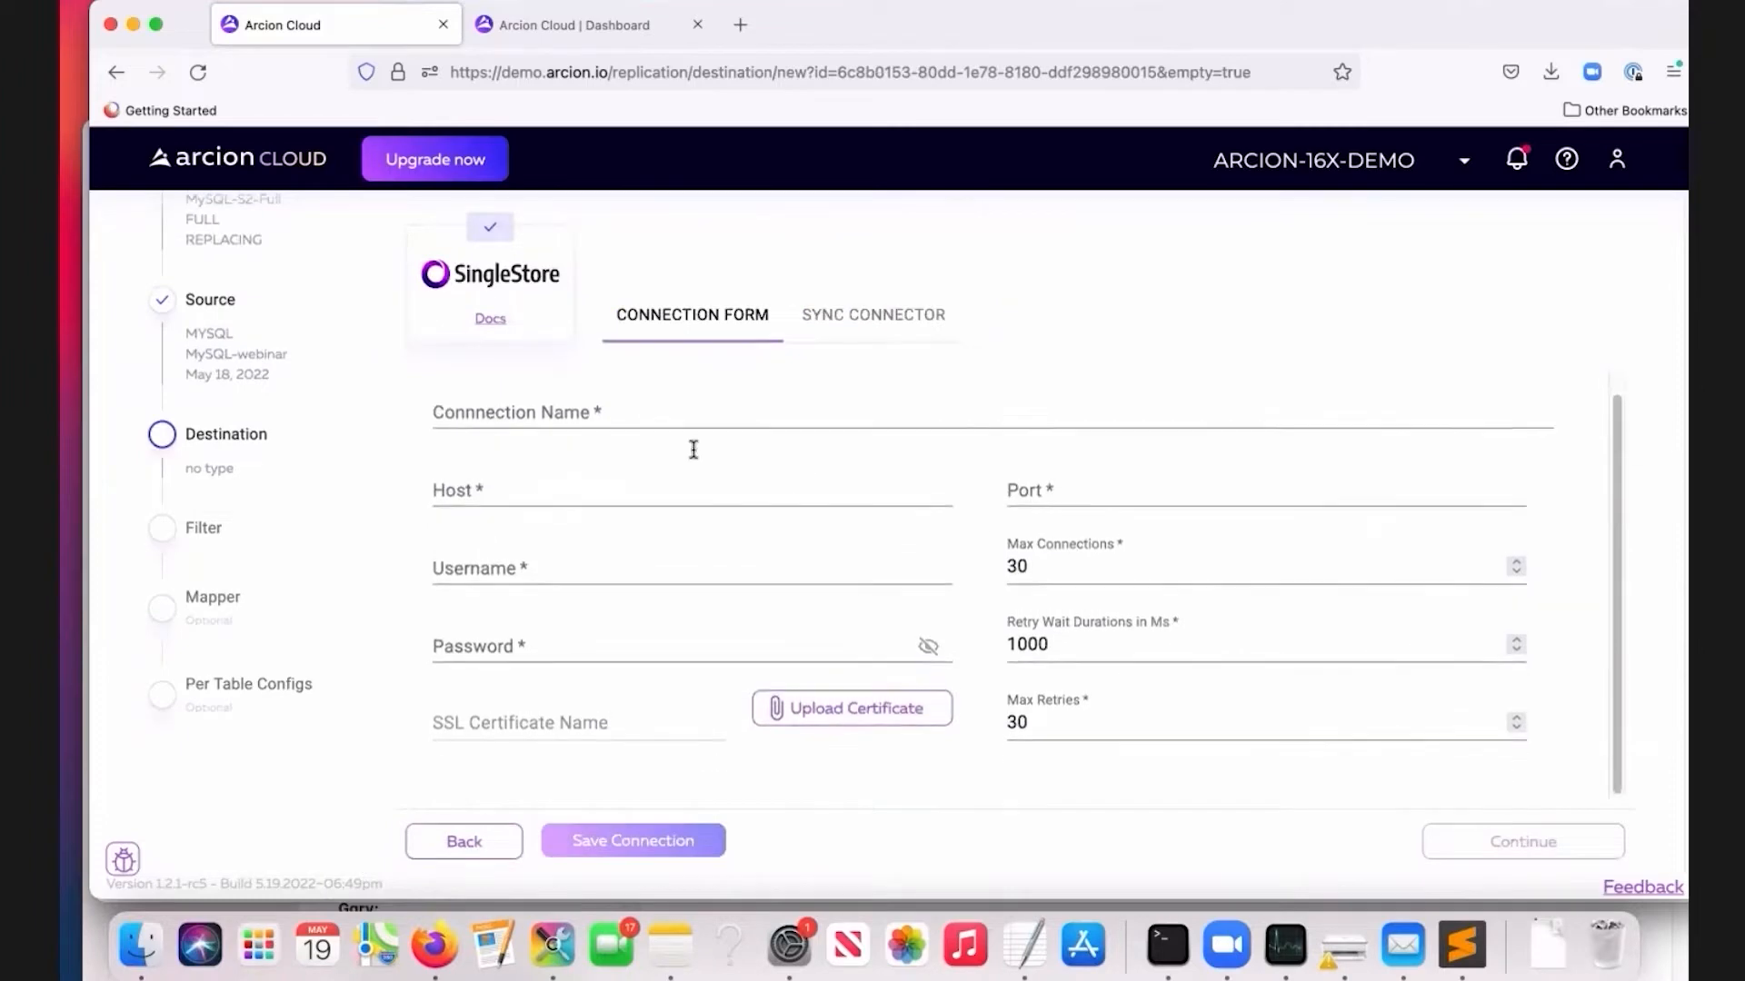
click(464, 845)
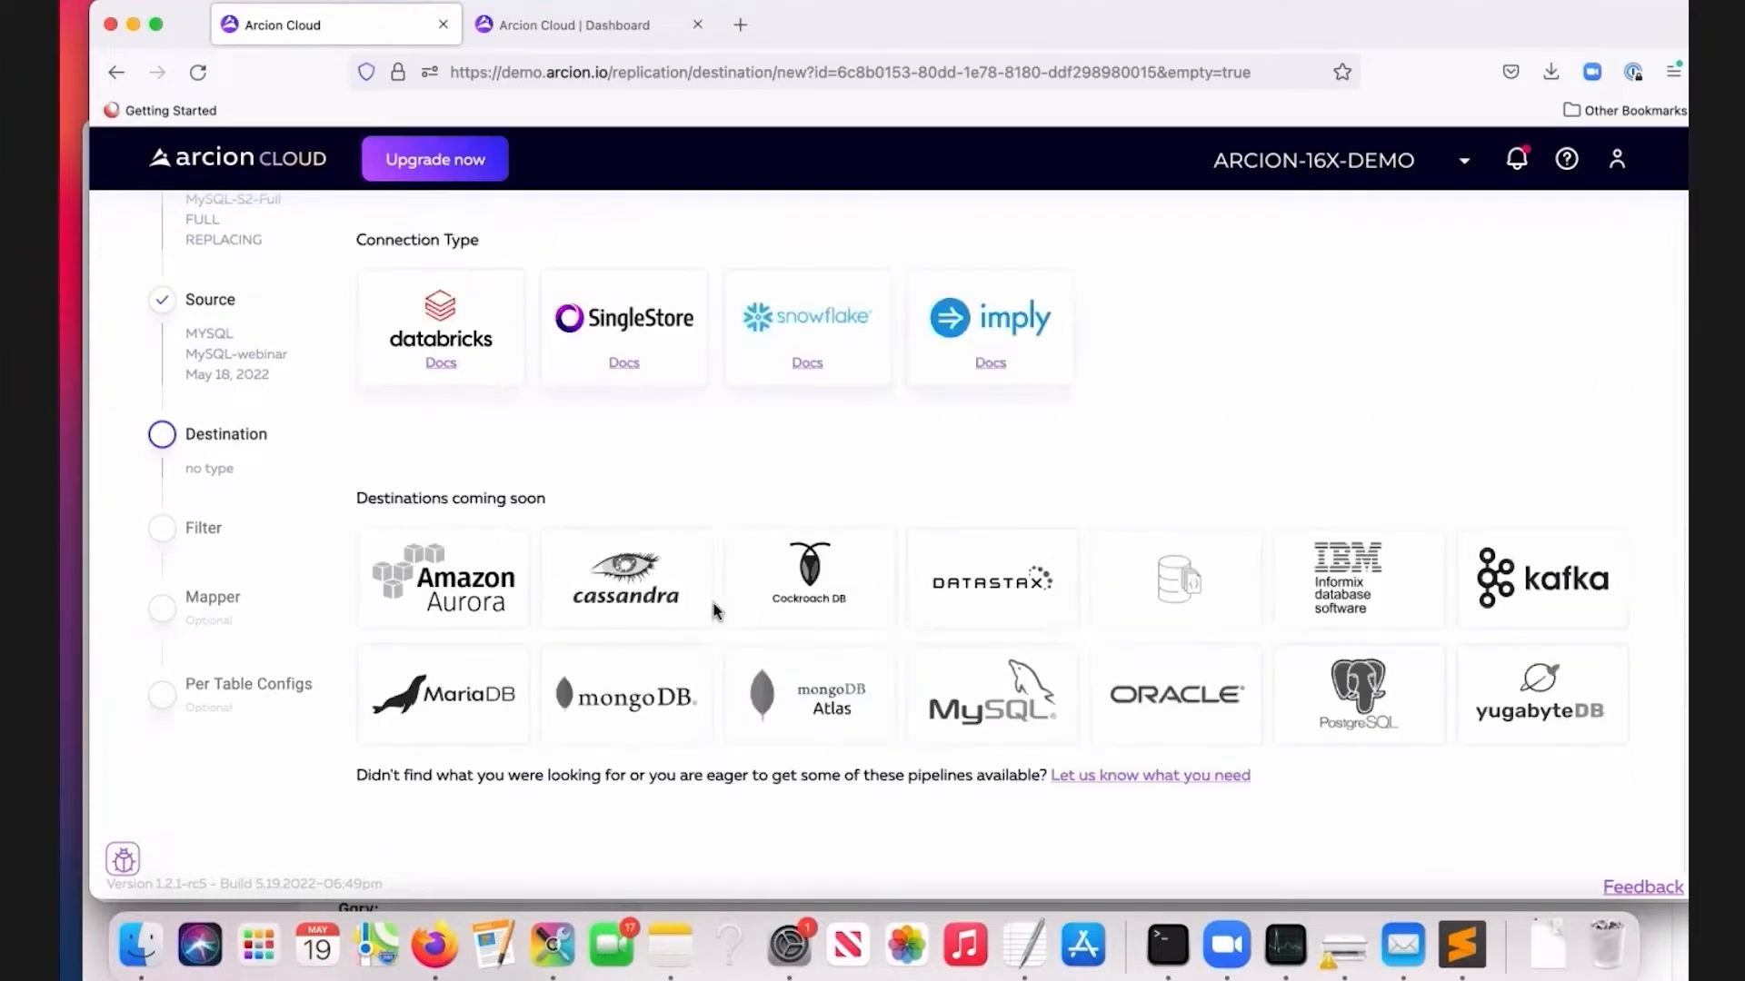
scroll(714, 607, down, 1)
scroll(527, 618, up, 2)
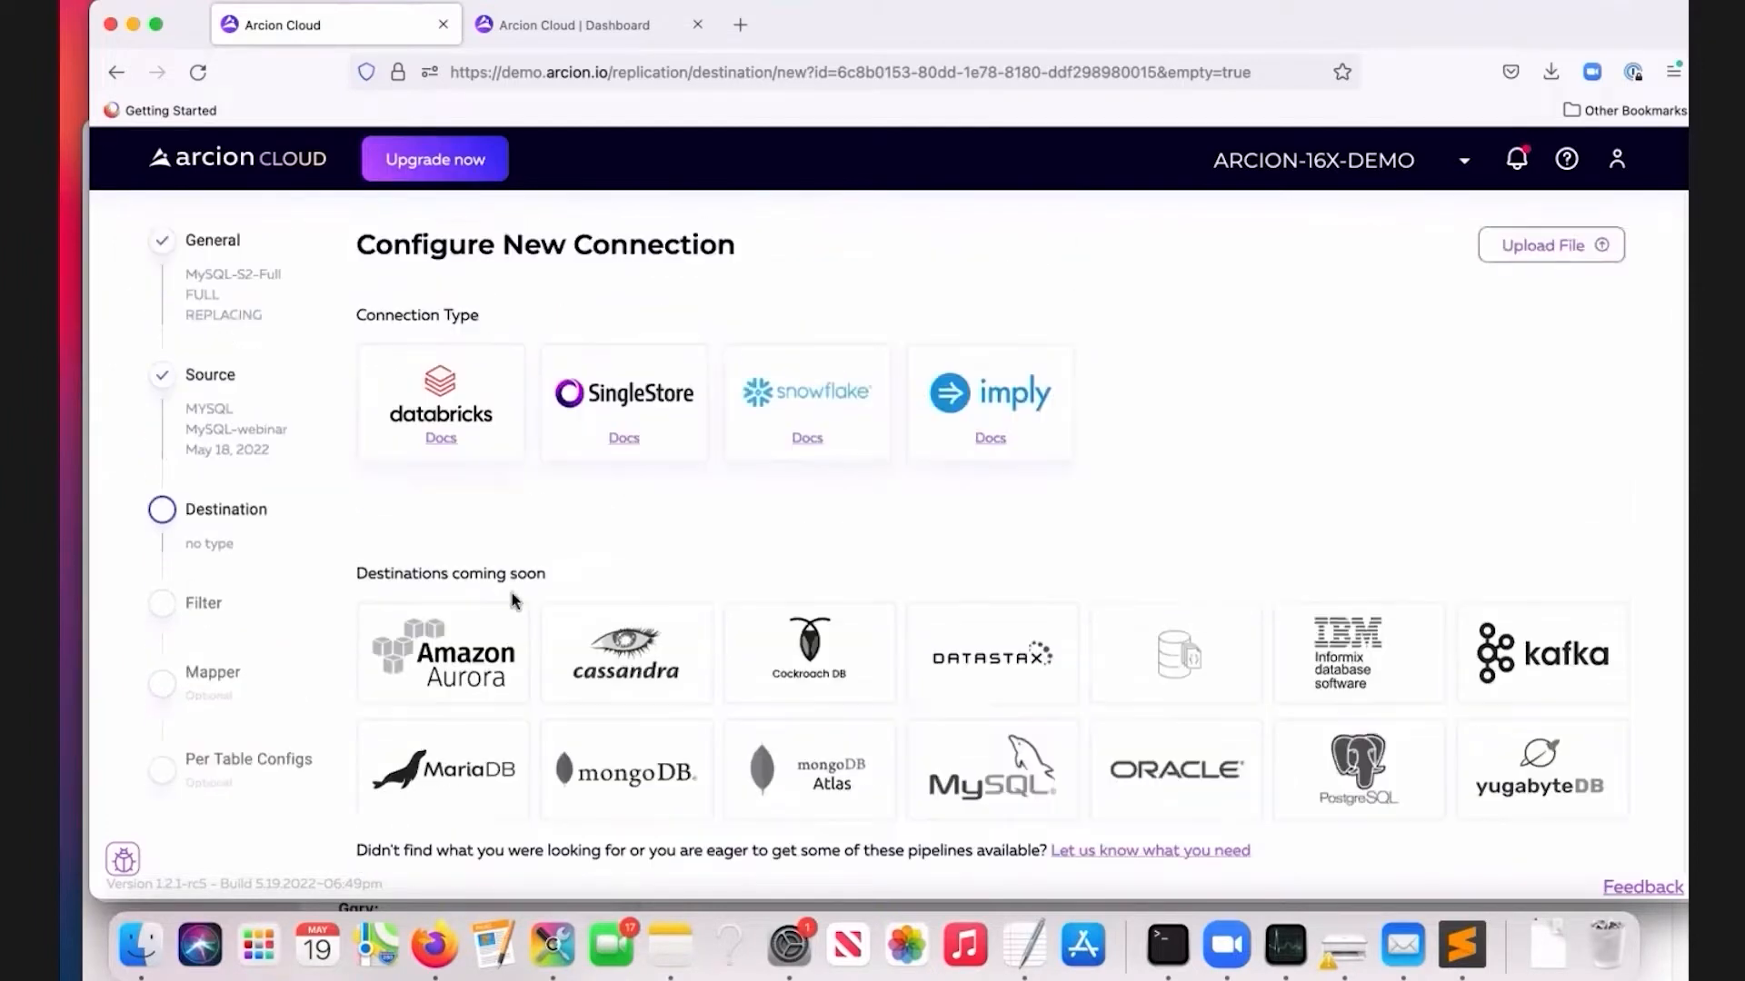
scroll(709, 636, down, 2)
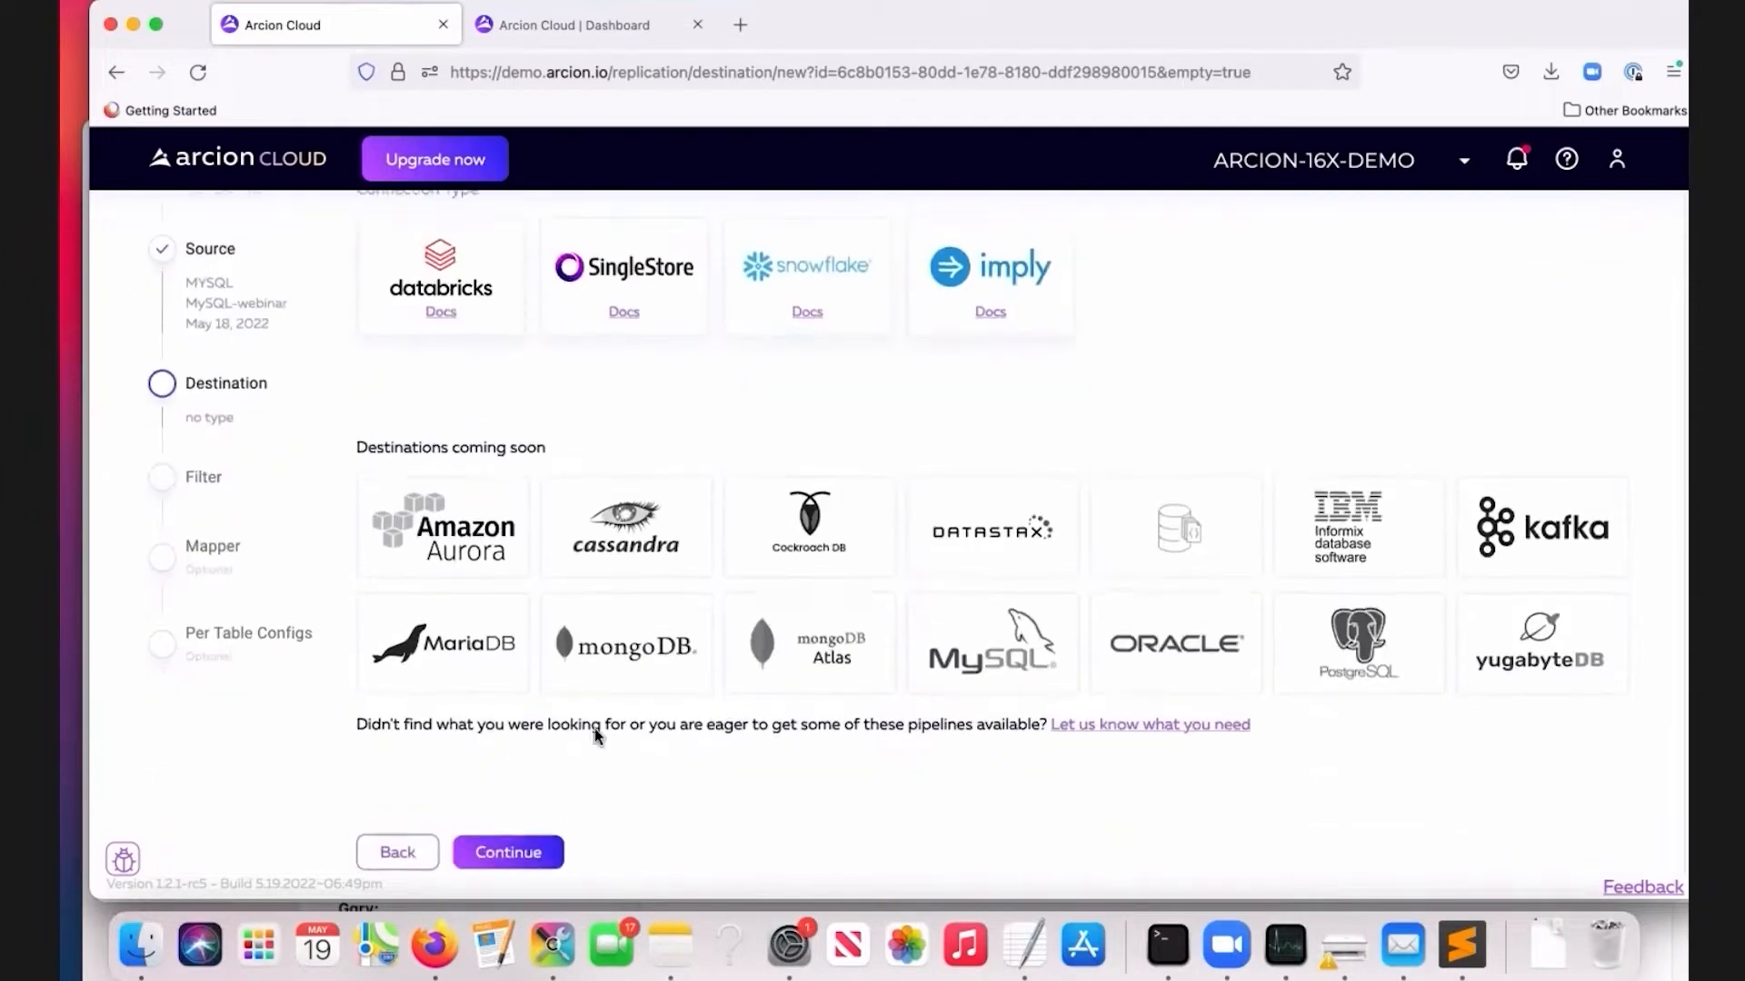
click(411, 853)
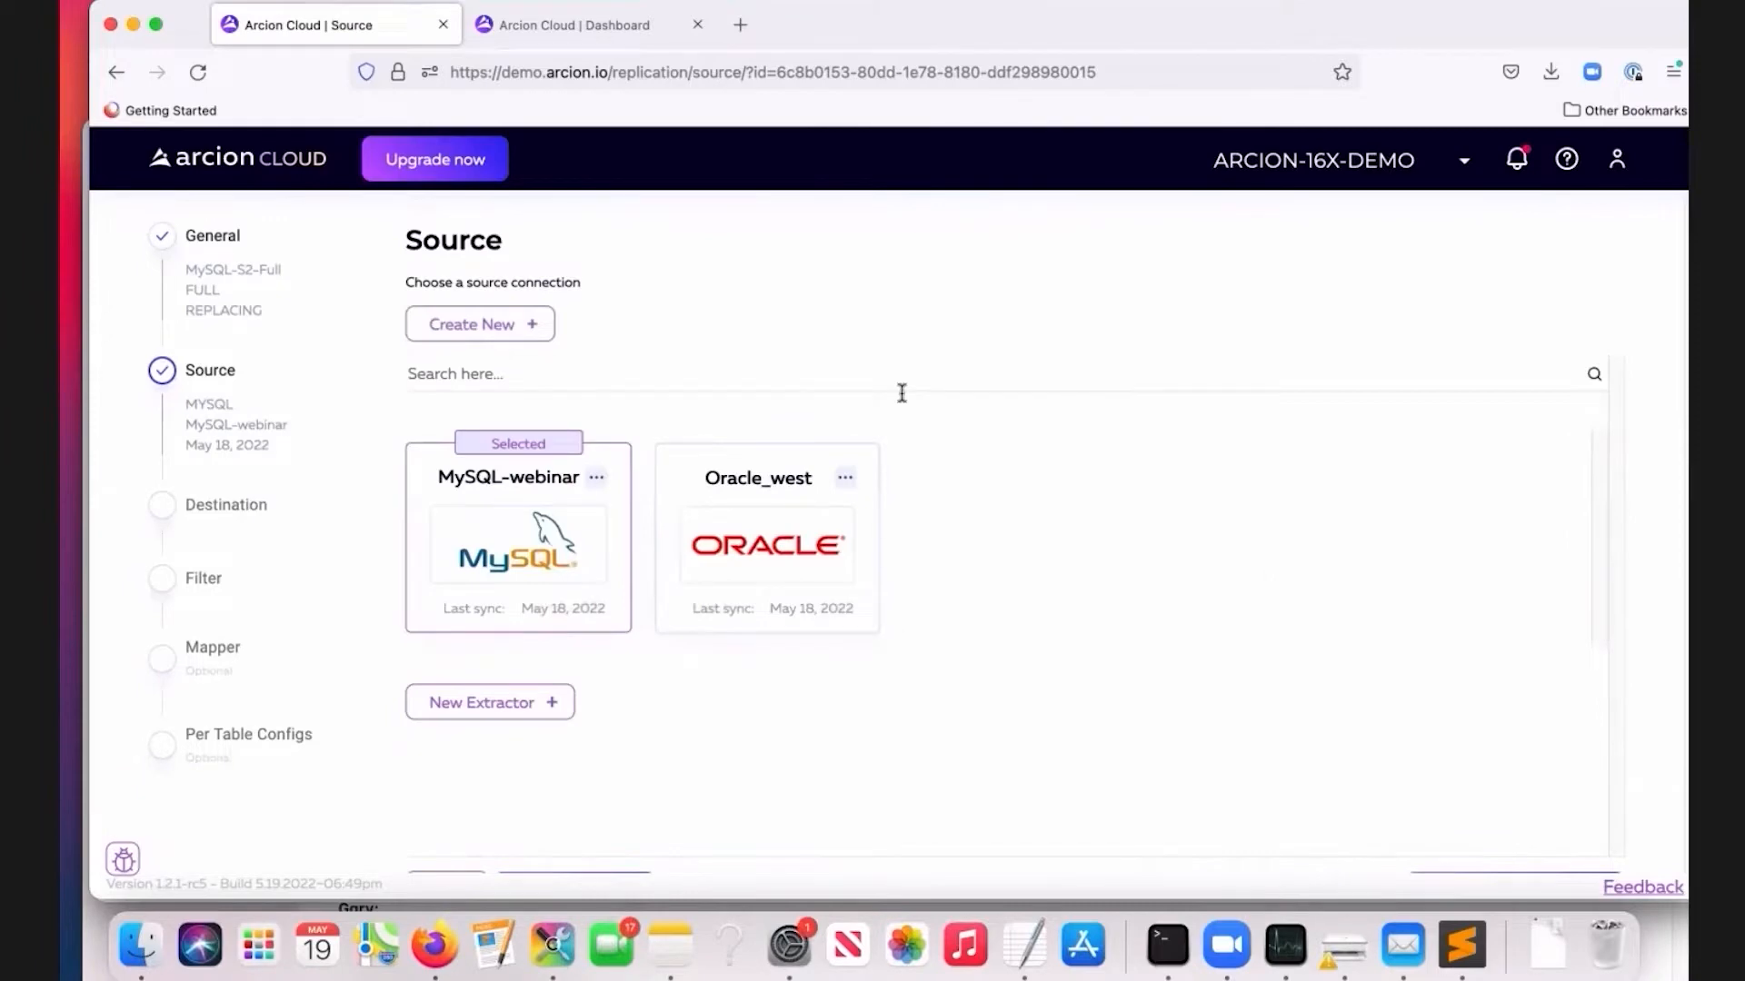
Keep MySQL-webinar as the source and continue to the destination setup again.
scroll(972, 565, down, 1)
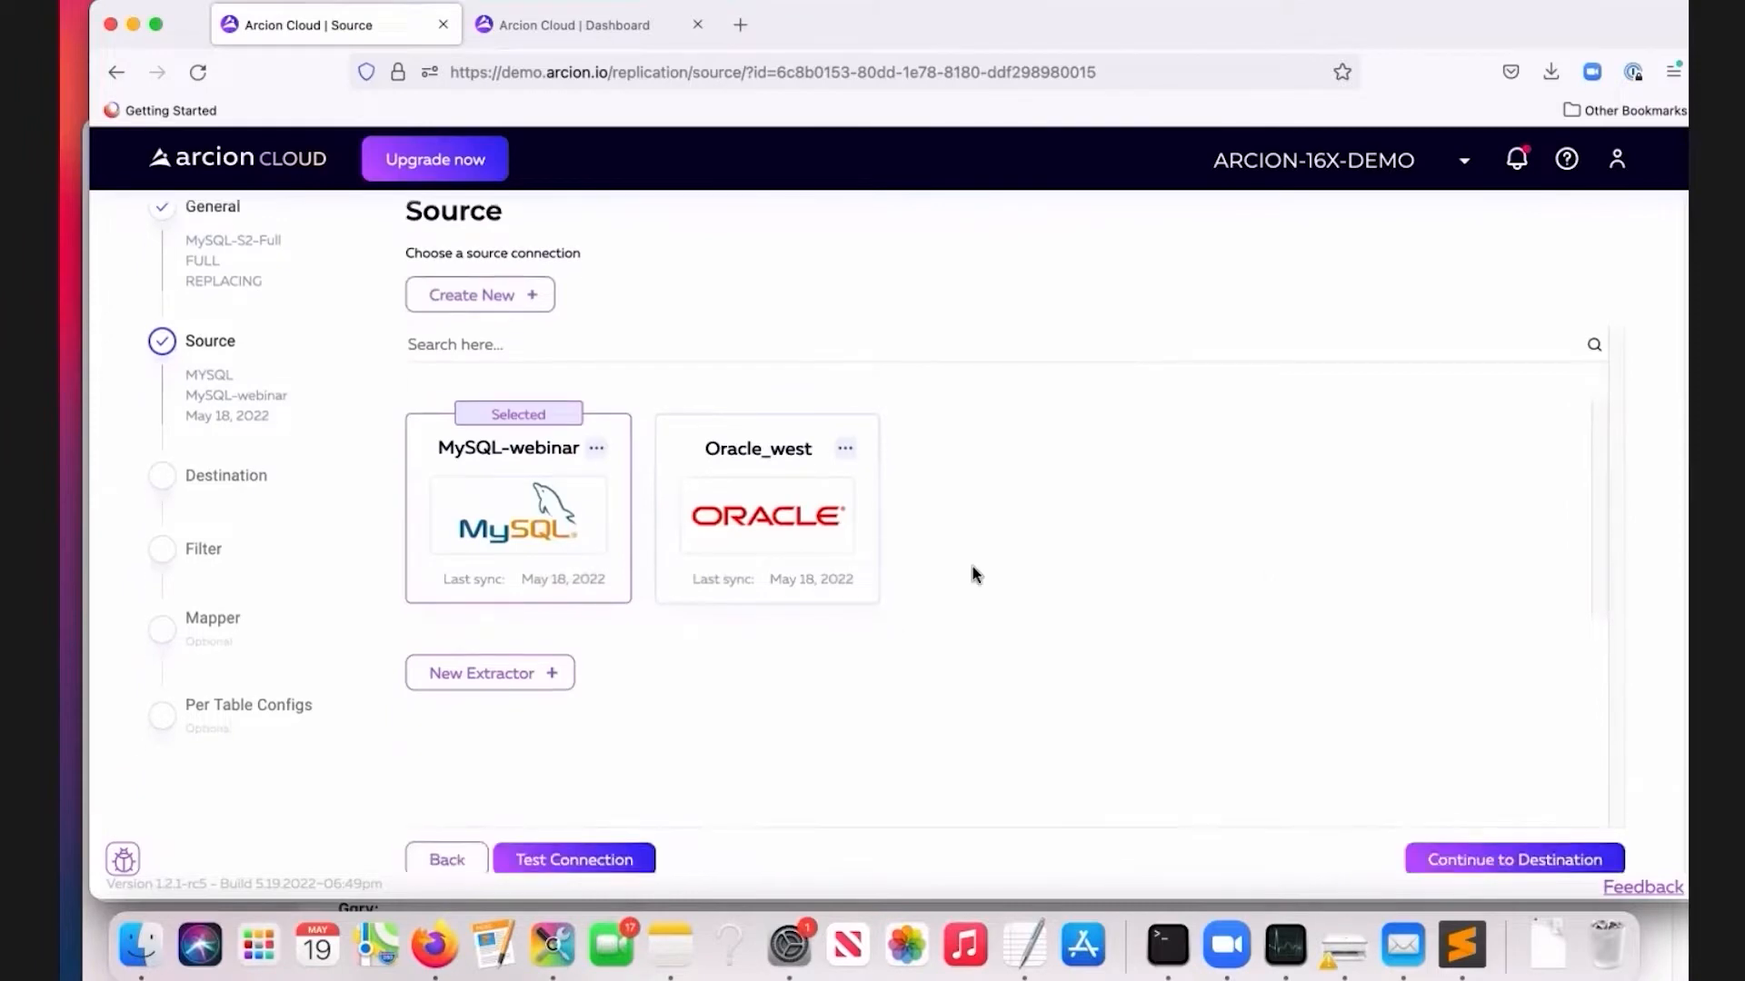
click(1471, 861)
mouse_move(765, 491)
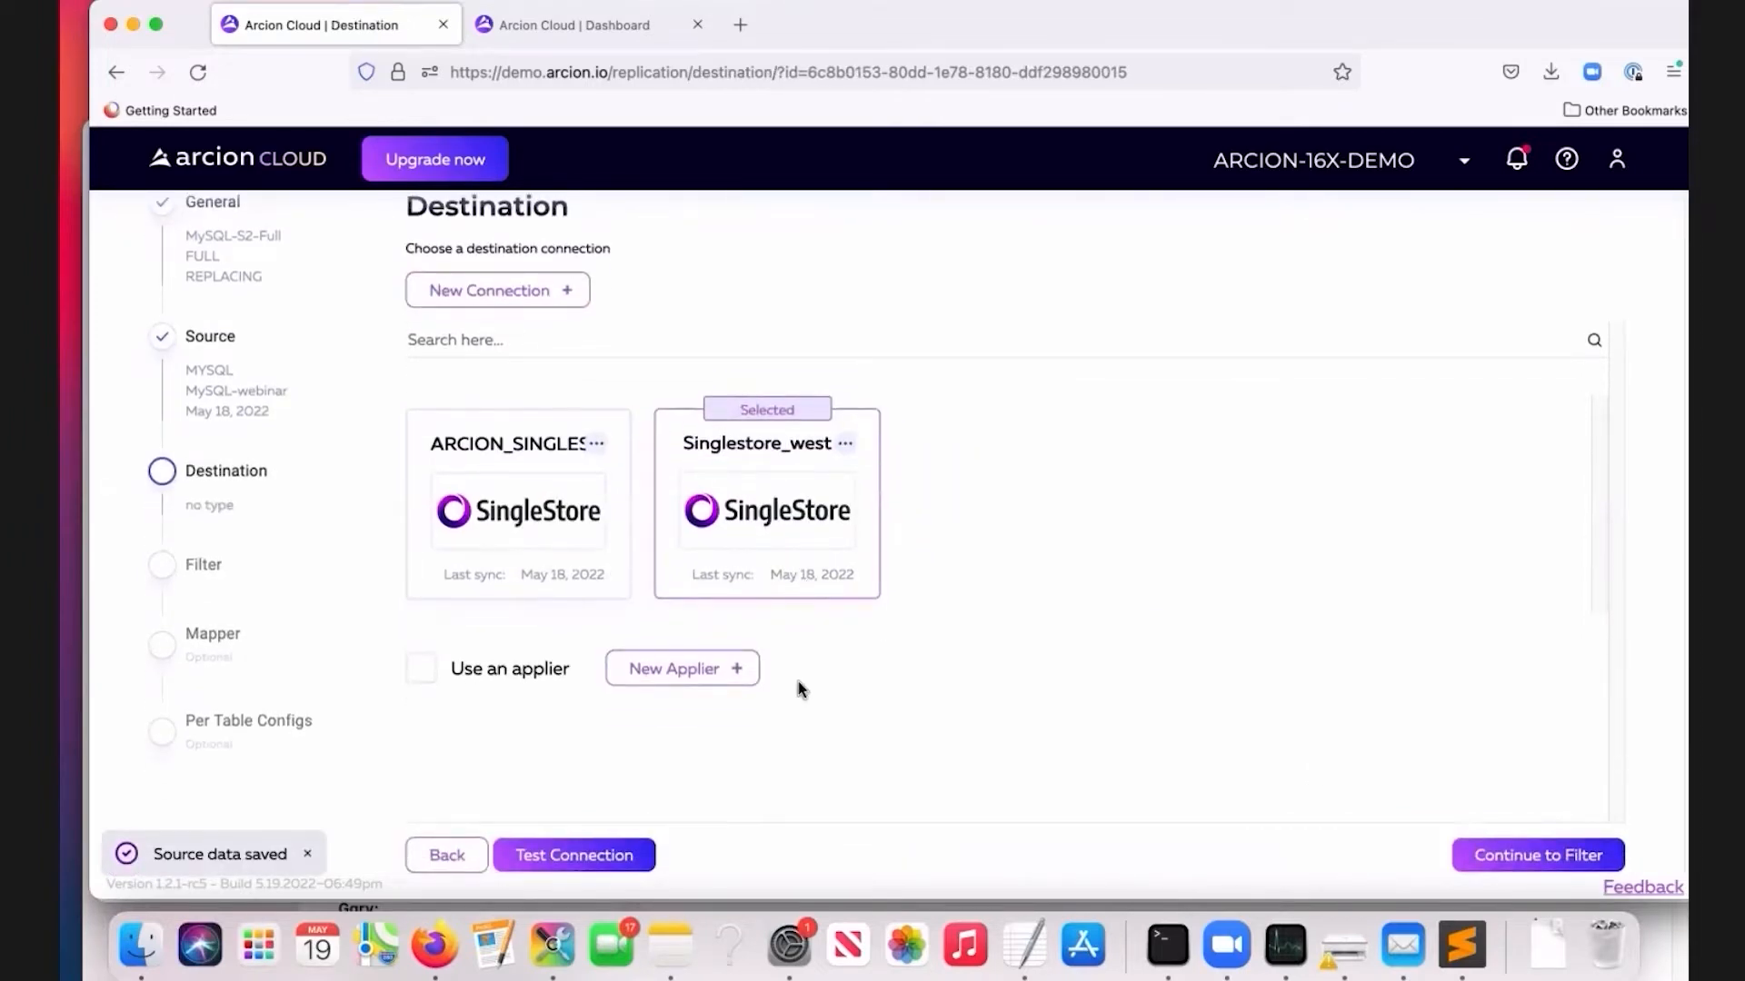
Review the batch, transaction and realtime settings of a new applier for Singlestore_west, and leave without saving it.
click(701, 670)
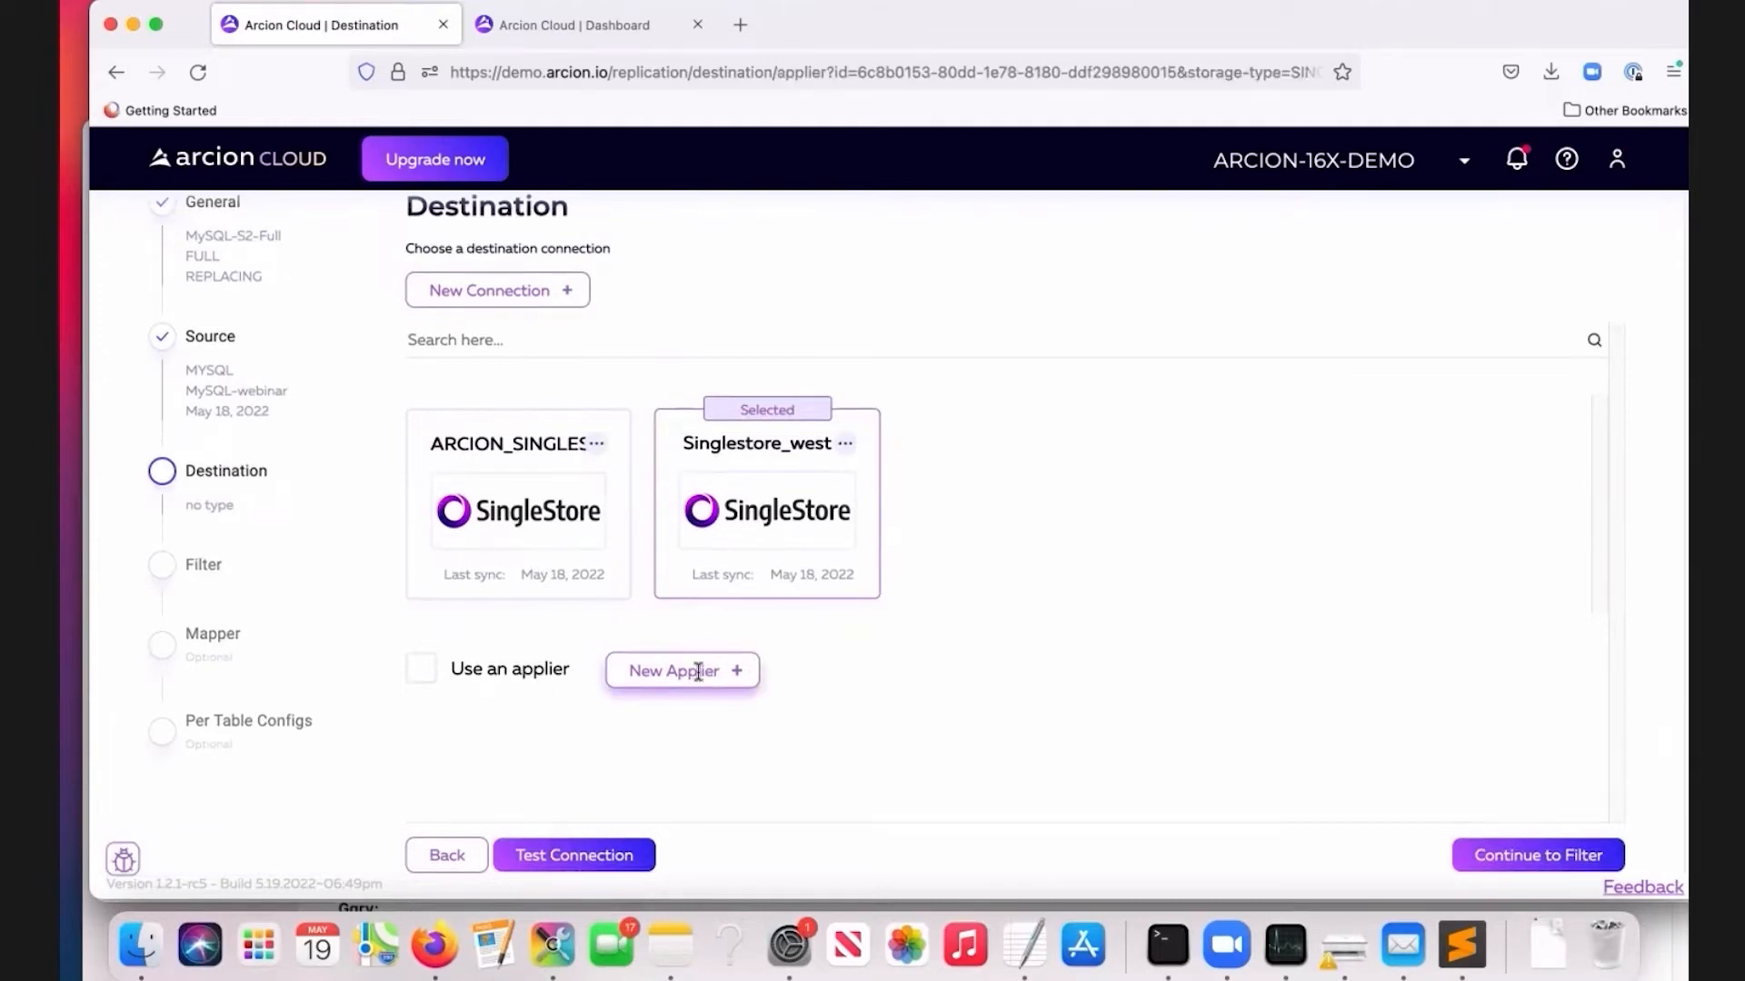
scroll(641, 582, down, 7)
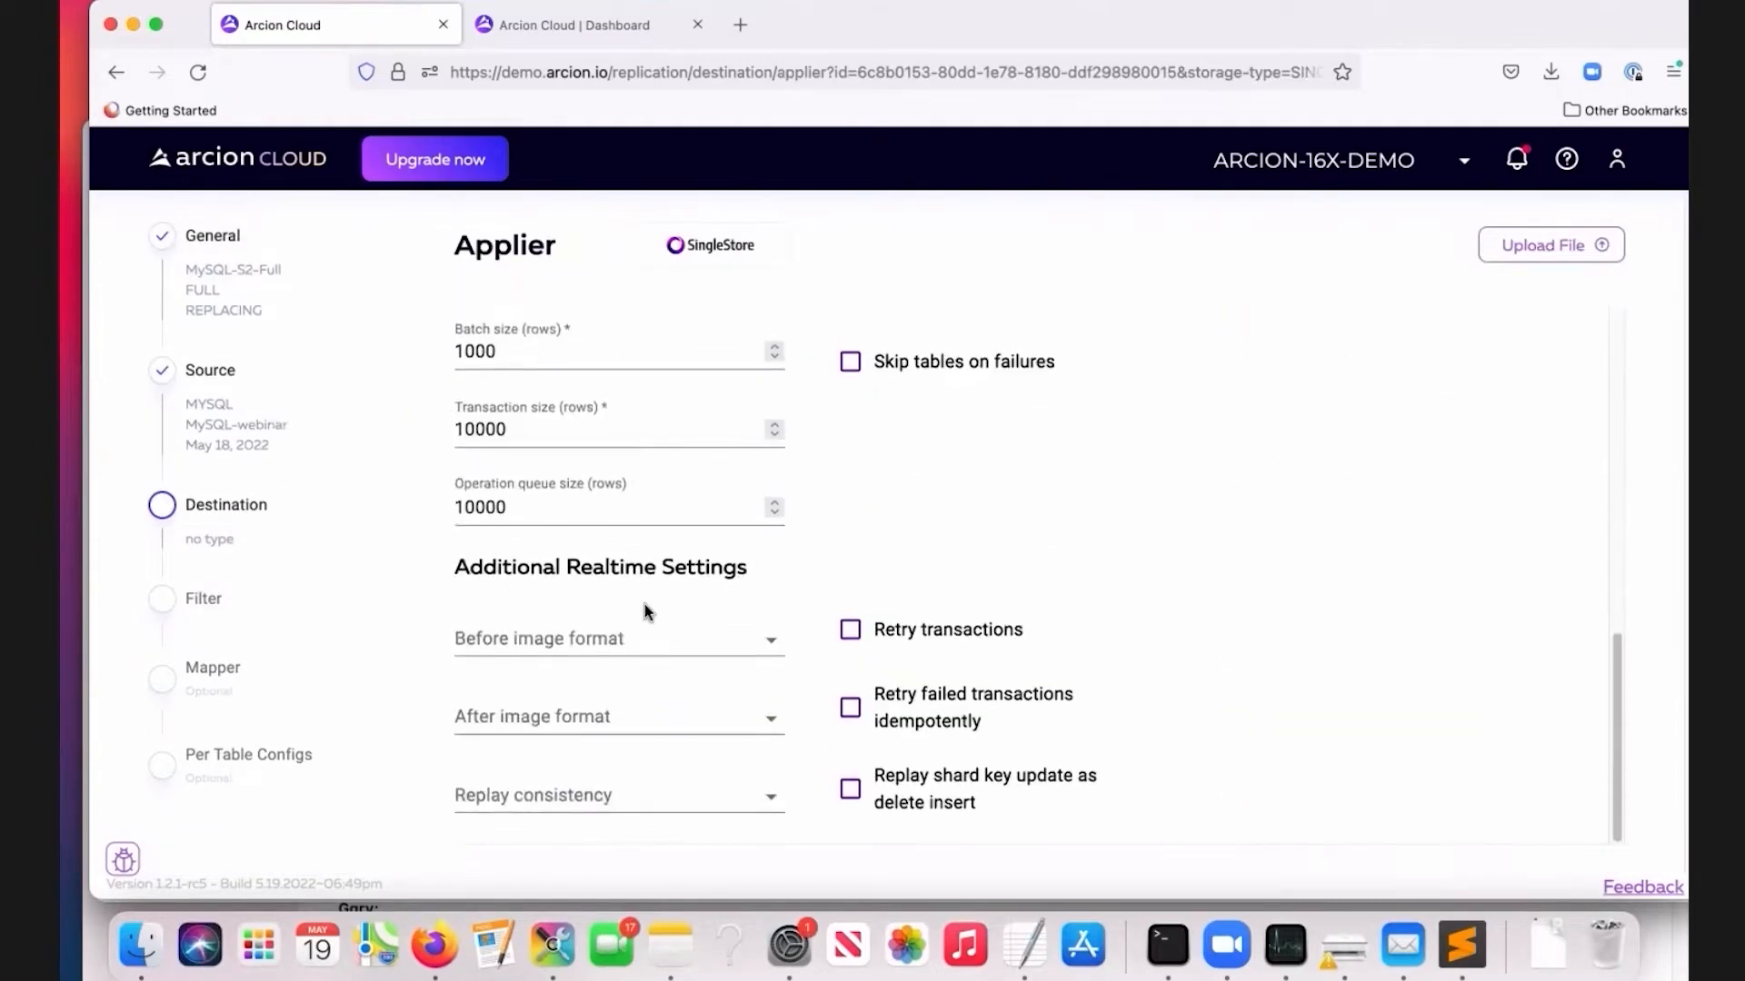
scroll(647, 610, up, 4)
scroll(645, 610, down, 6)
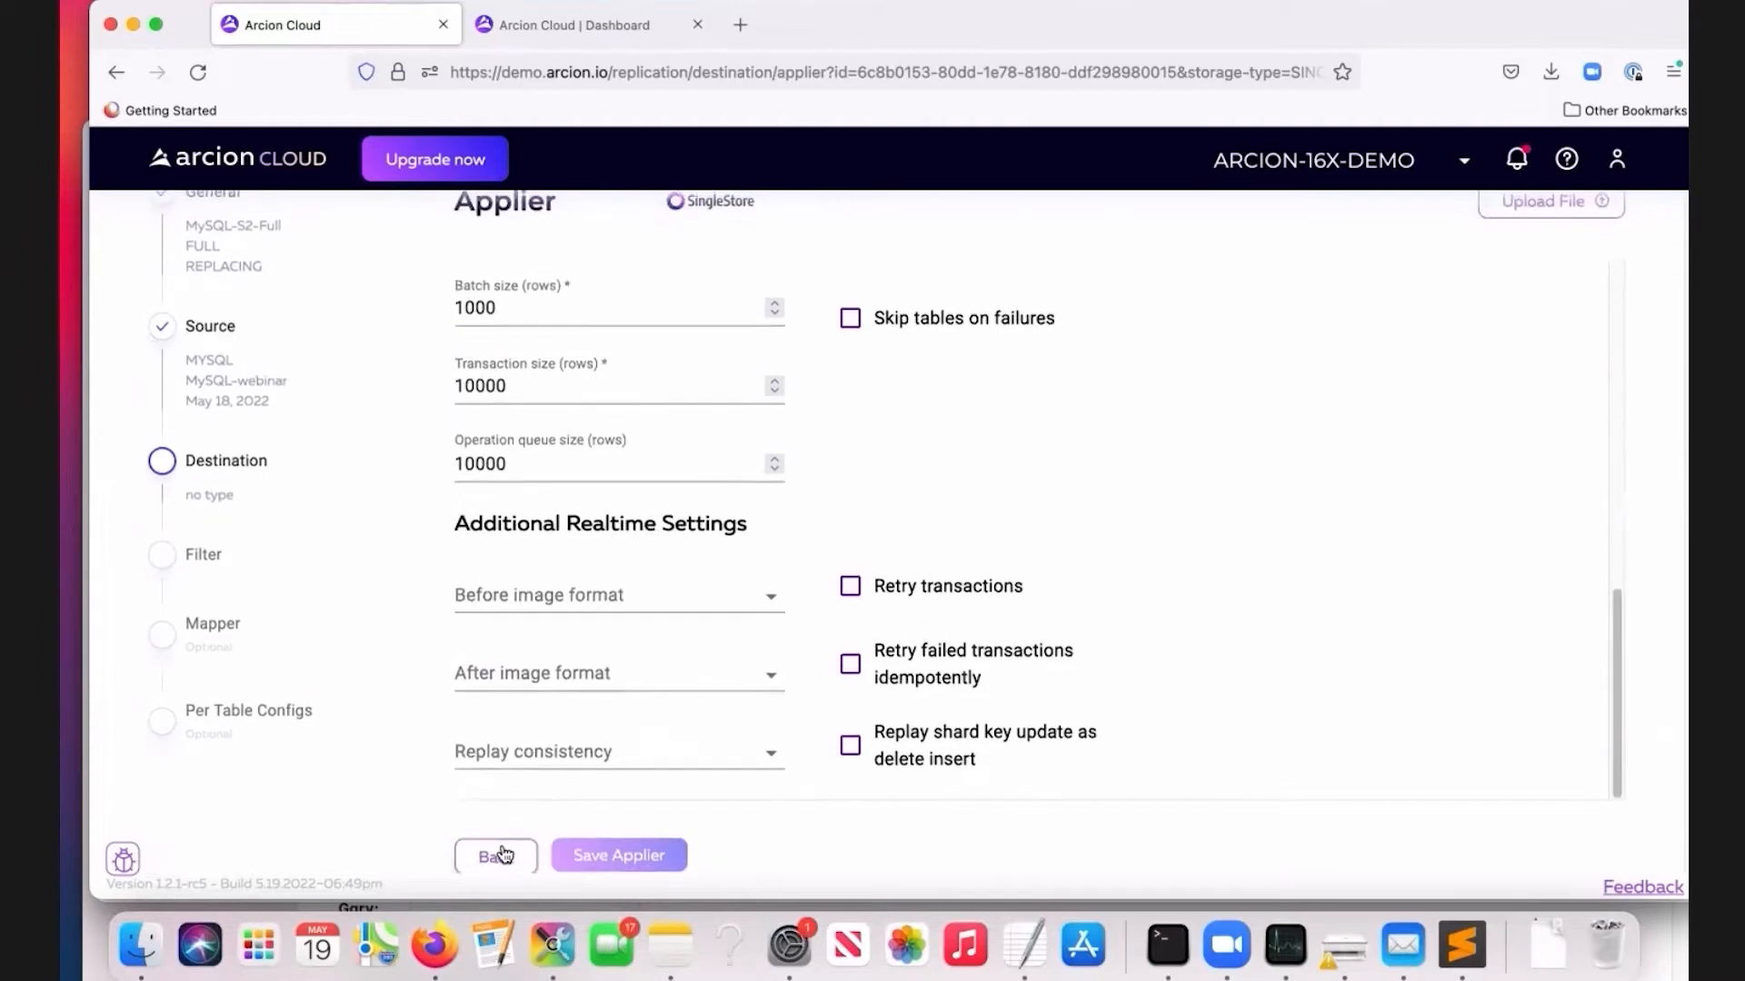
click(490, 851)
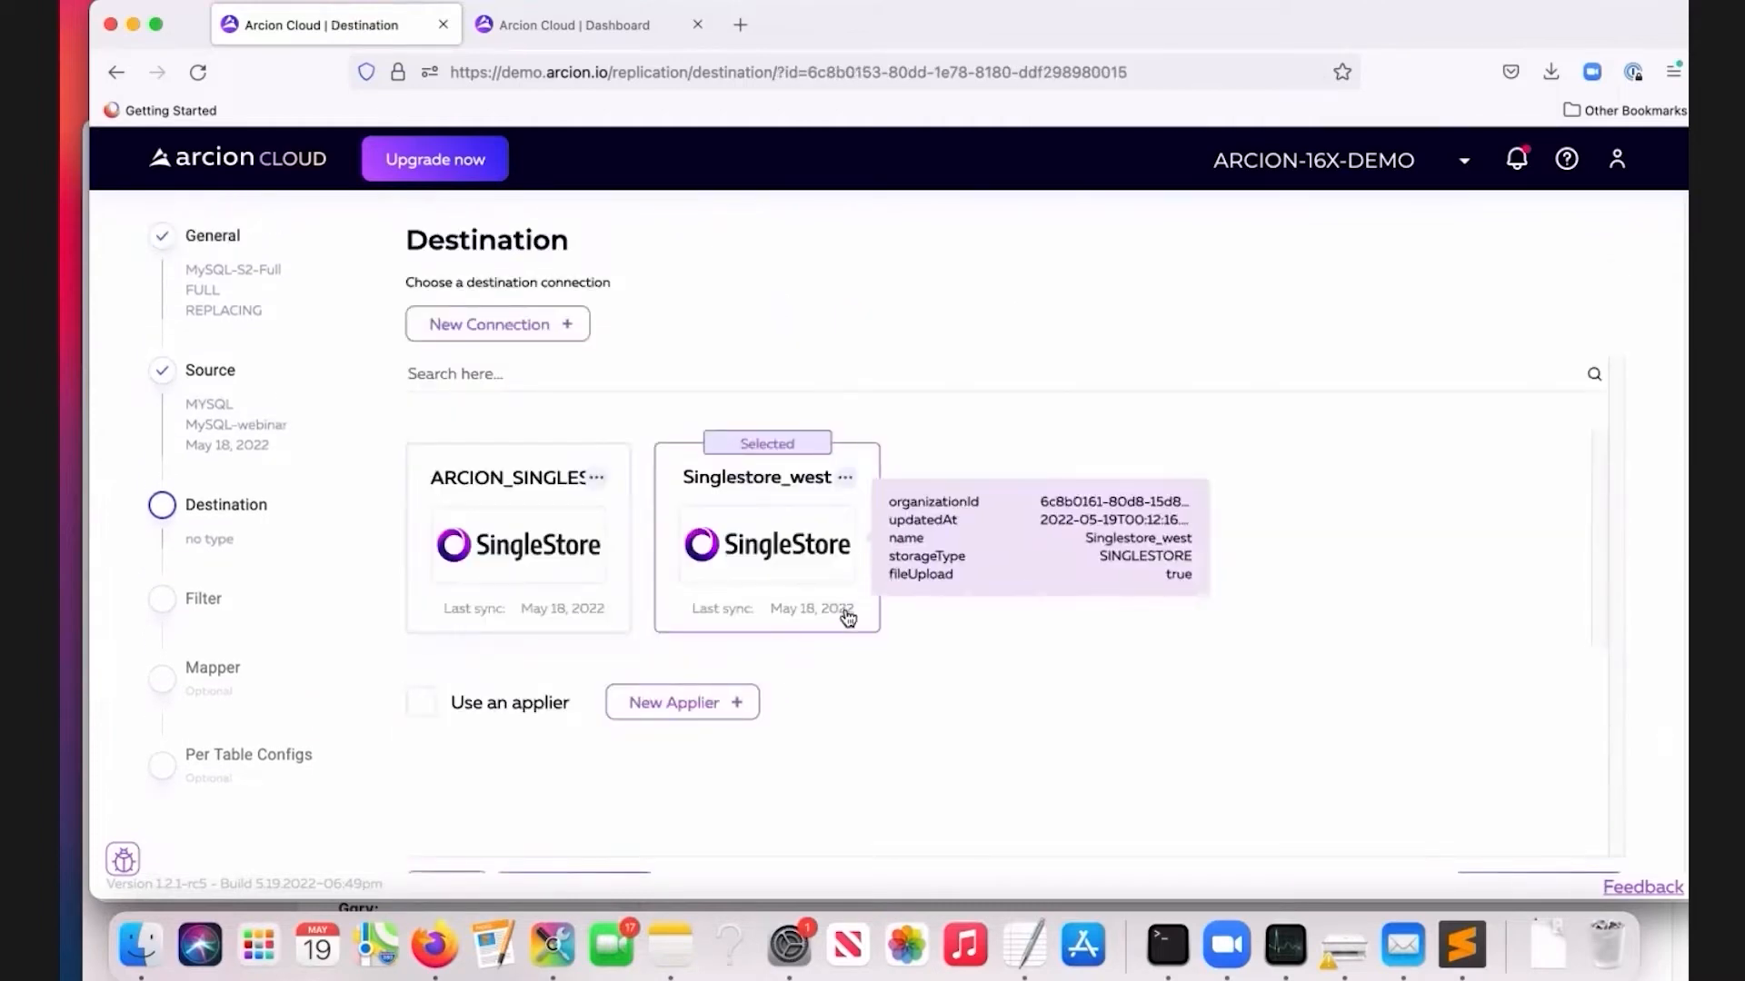
Keep Singlestore_west as the destination without an applier and continue to the filter setup.
scroll(1024, 677, down, 1)
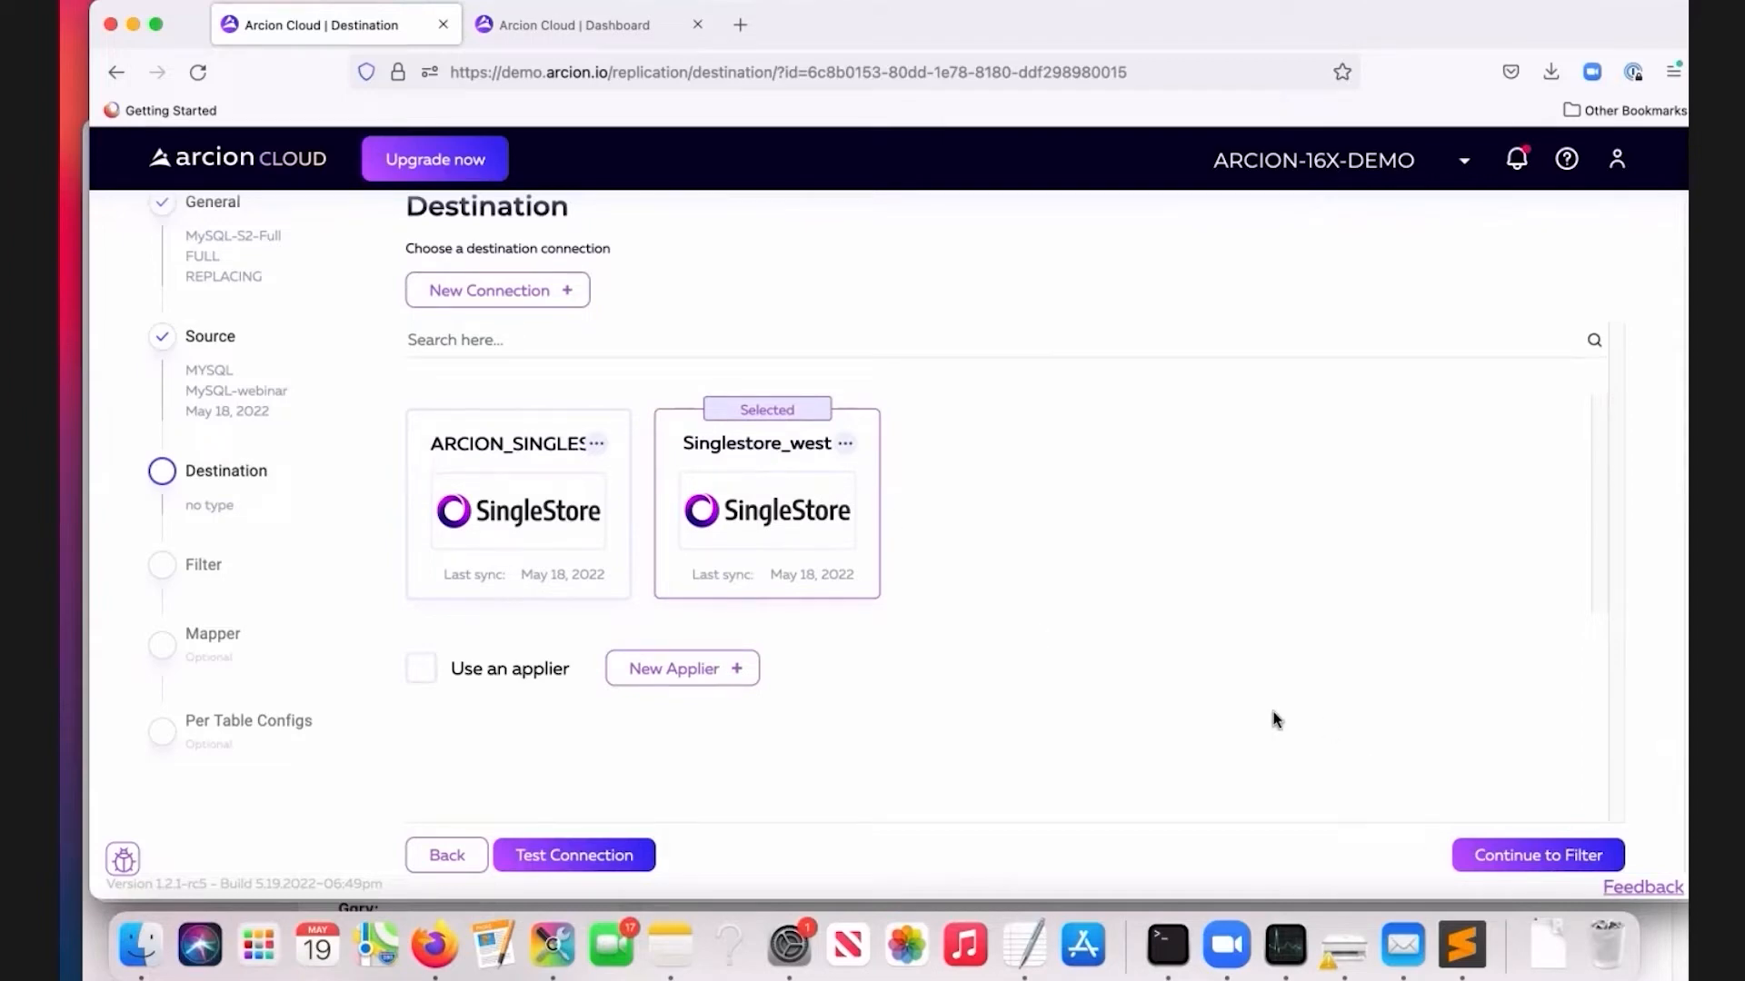
scroll(1273, 720, up, 1)
click(1530, 863)
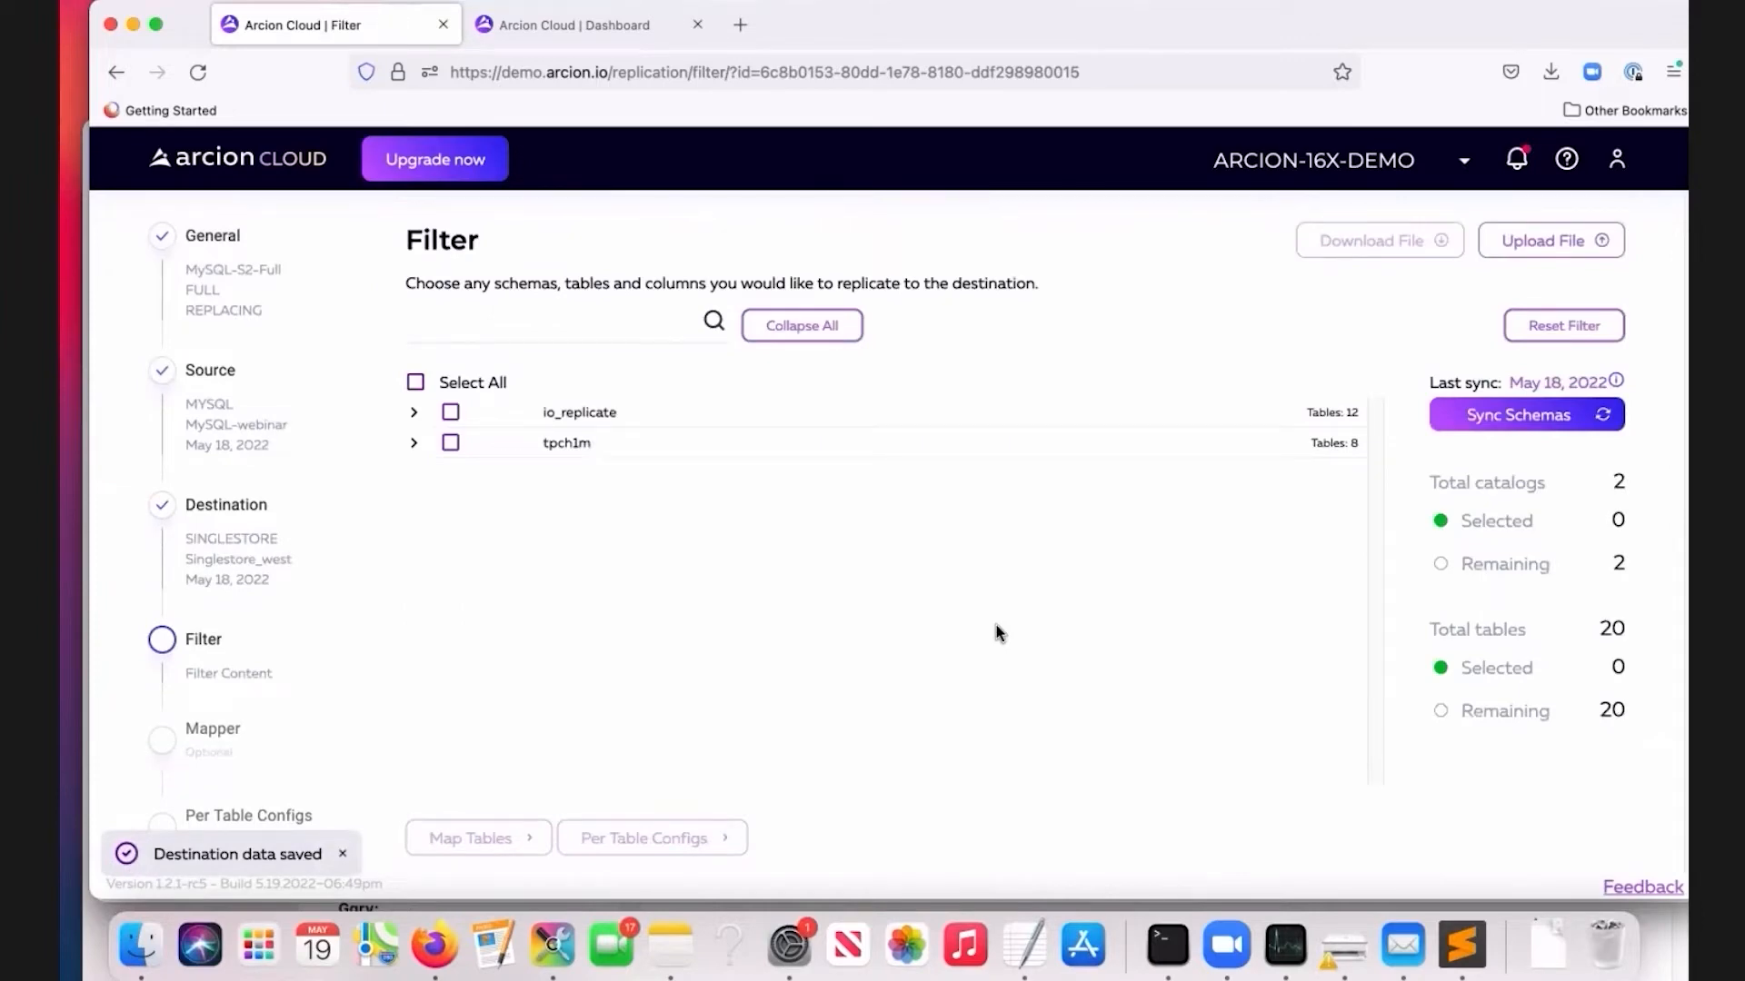
Include the tpch1m schema in the replication filter with all its tables except partsupp.
click(413, 443)
click(451, 444)
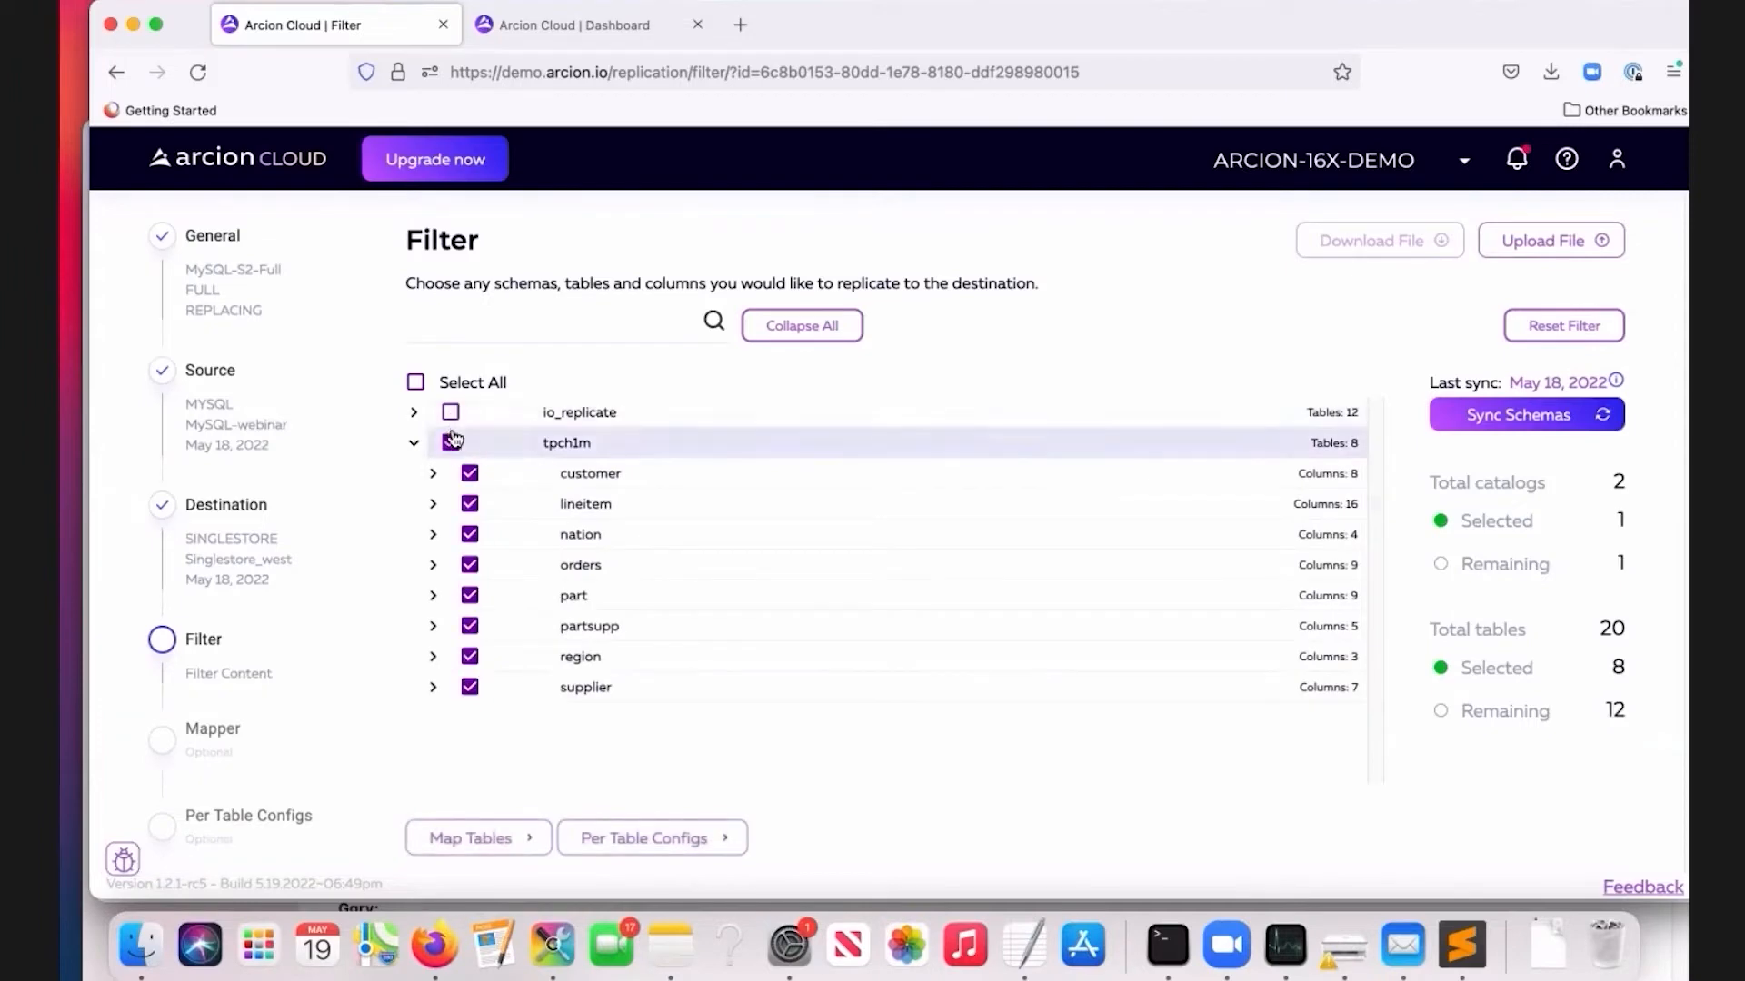
scroll(534, 664, down, 2)
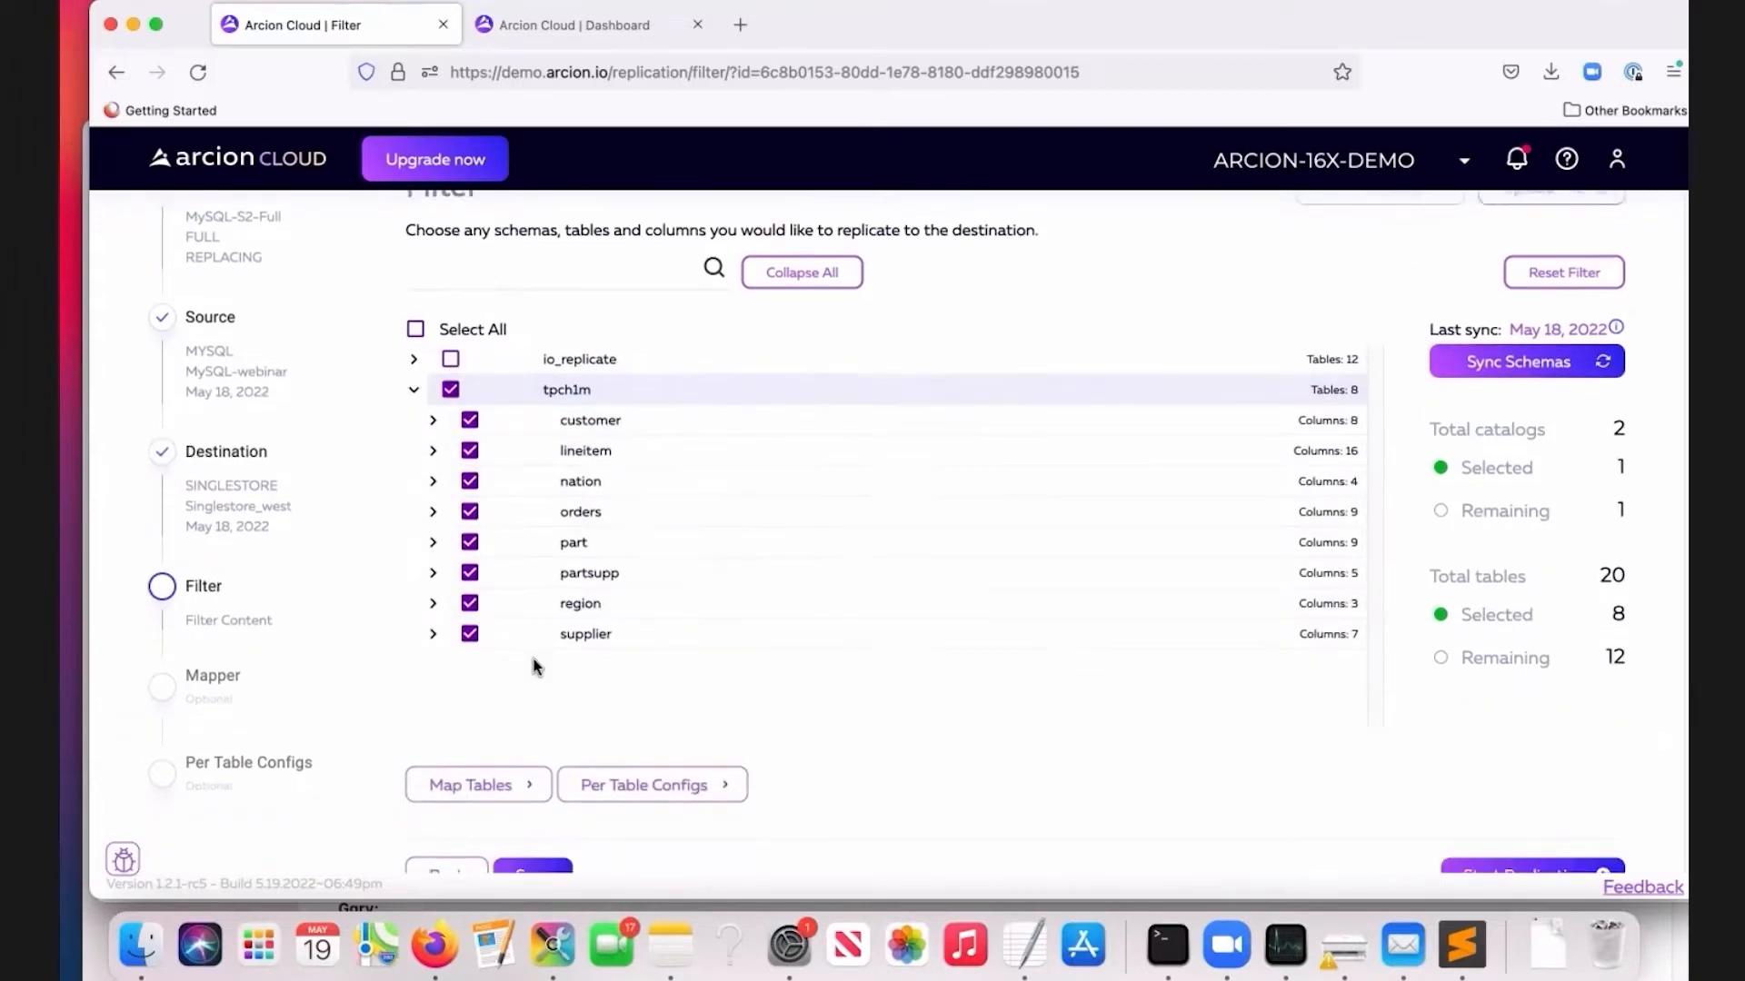
scroll(533, 664, up, 2)
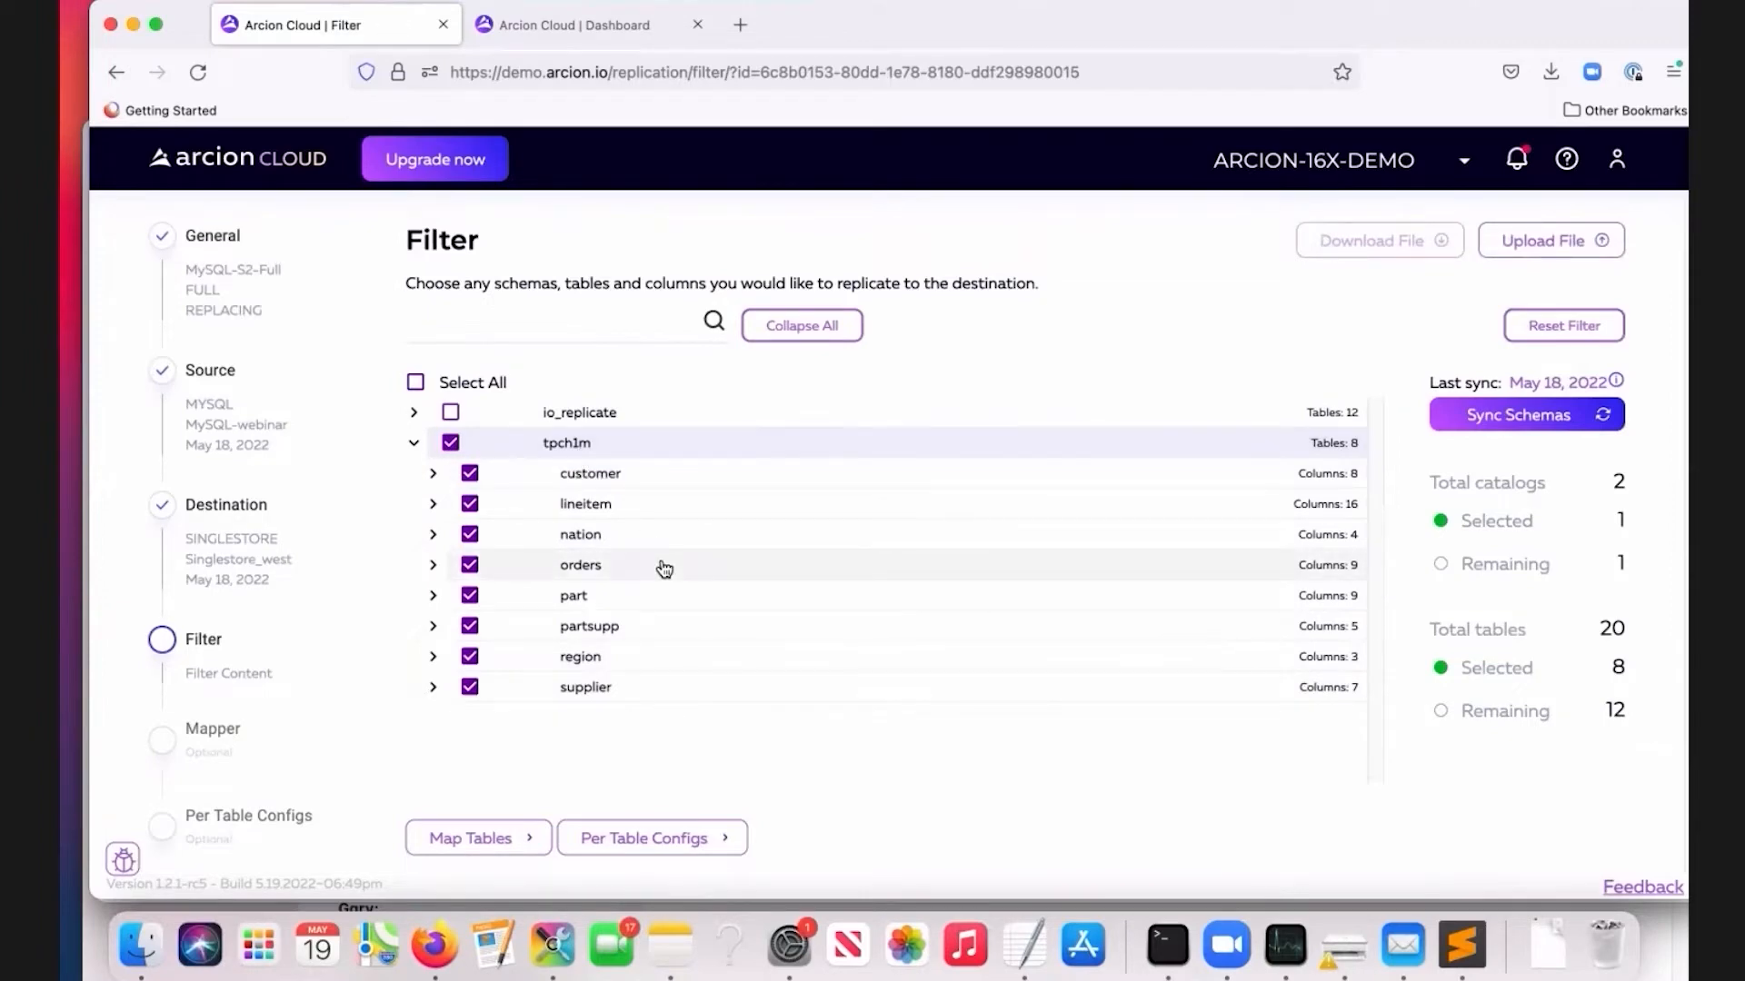
click(469, 626)
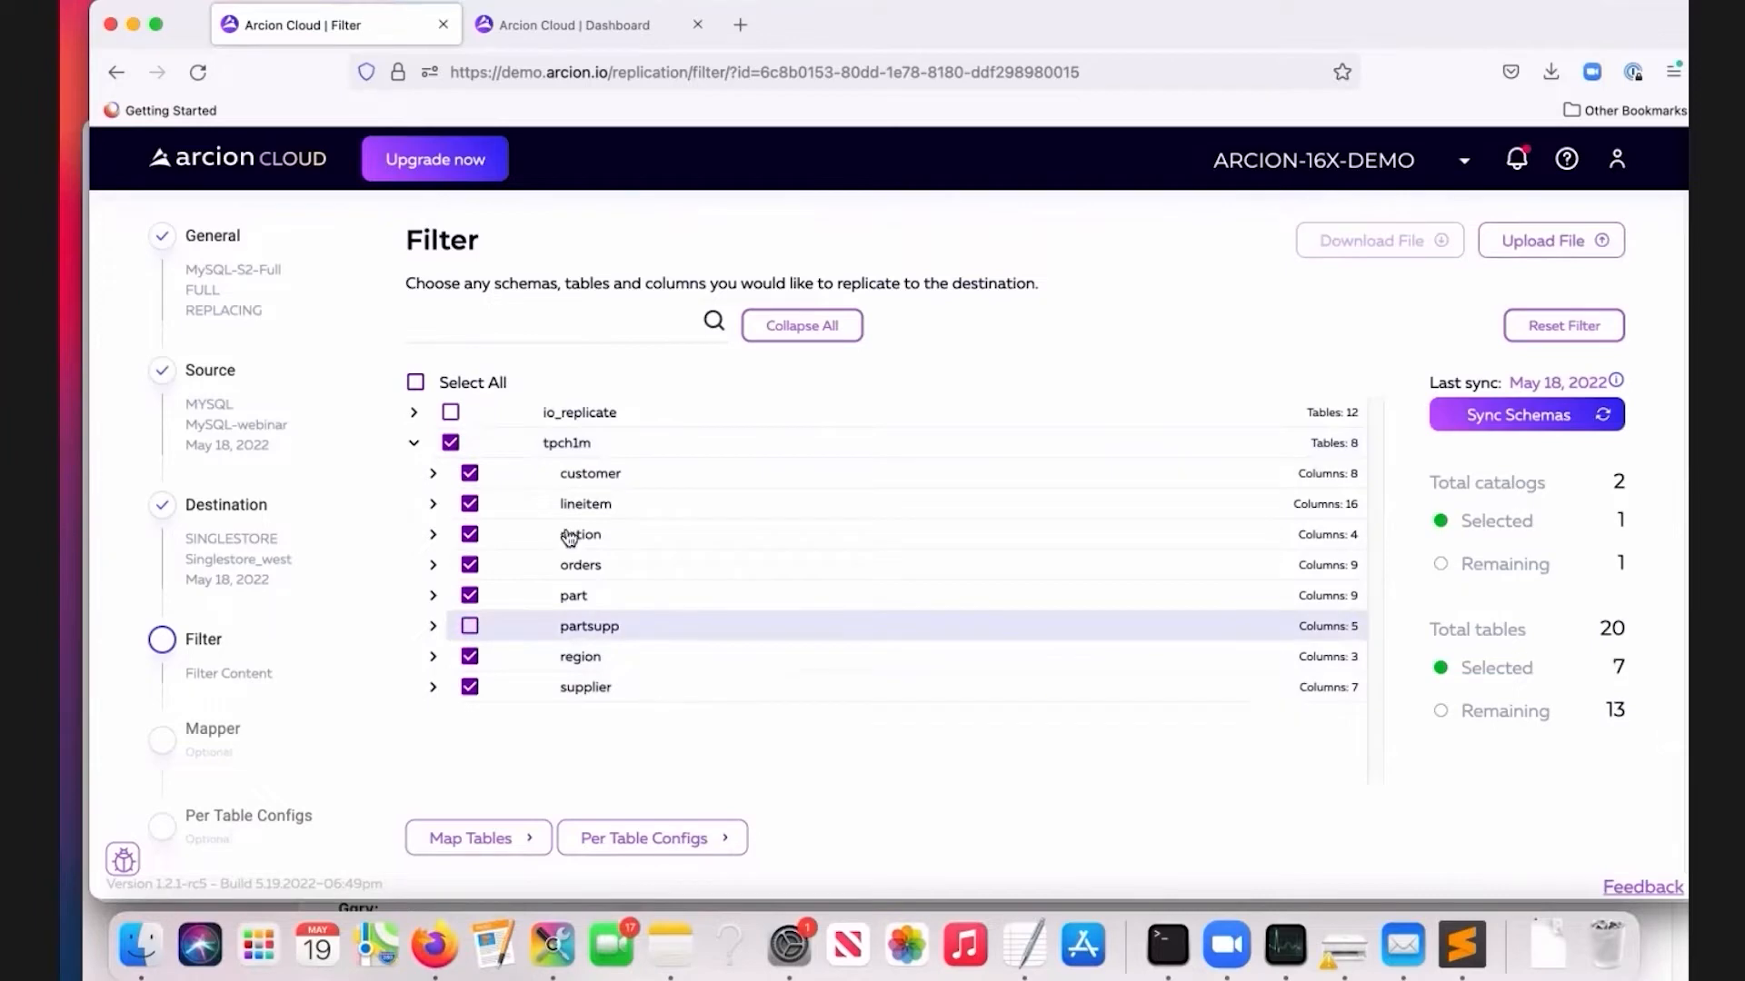
Exclude the S_COMMENT column of the supplier table from the replication and save the filter.
scroll(546, 663, down, 2)
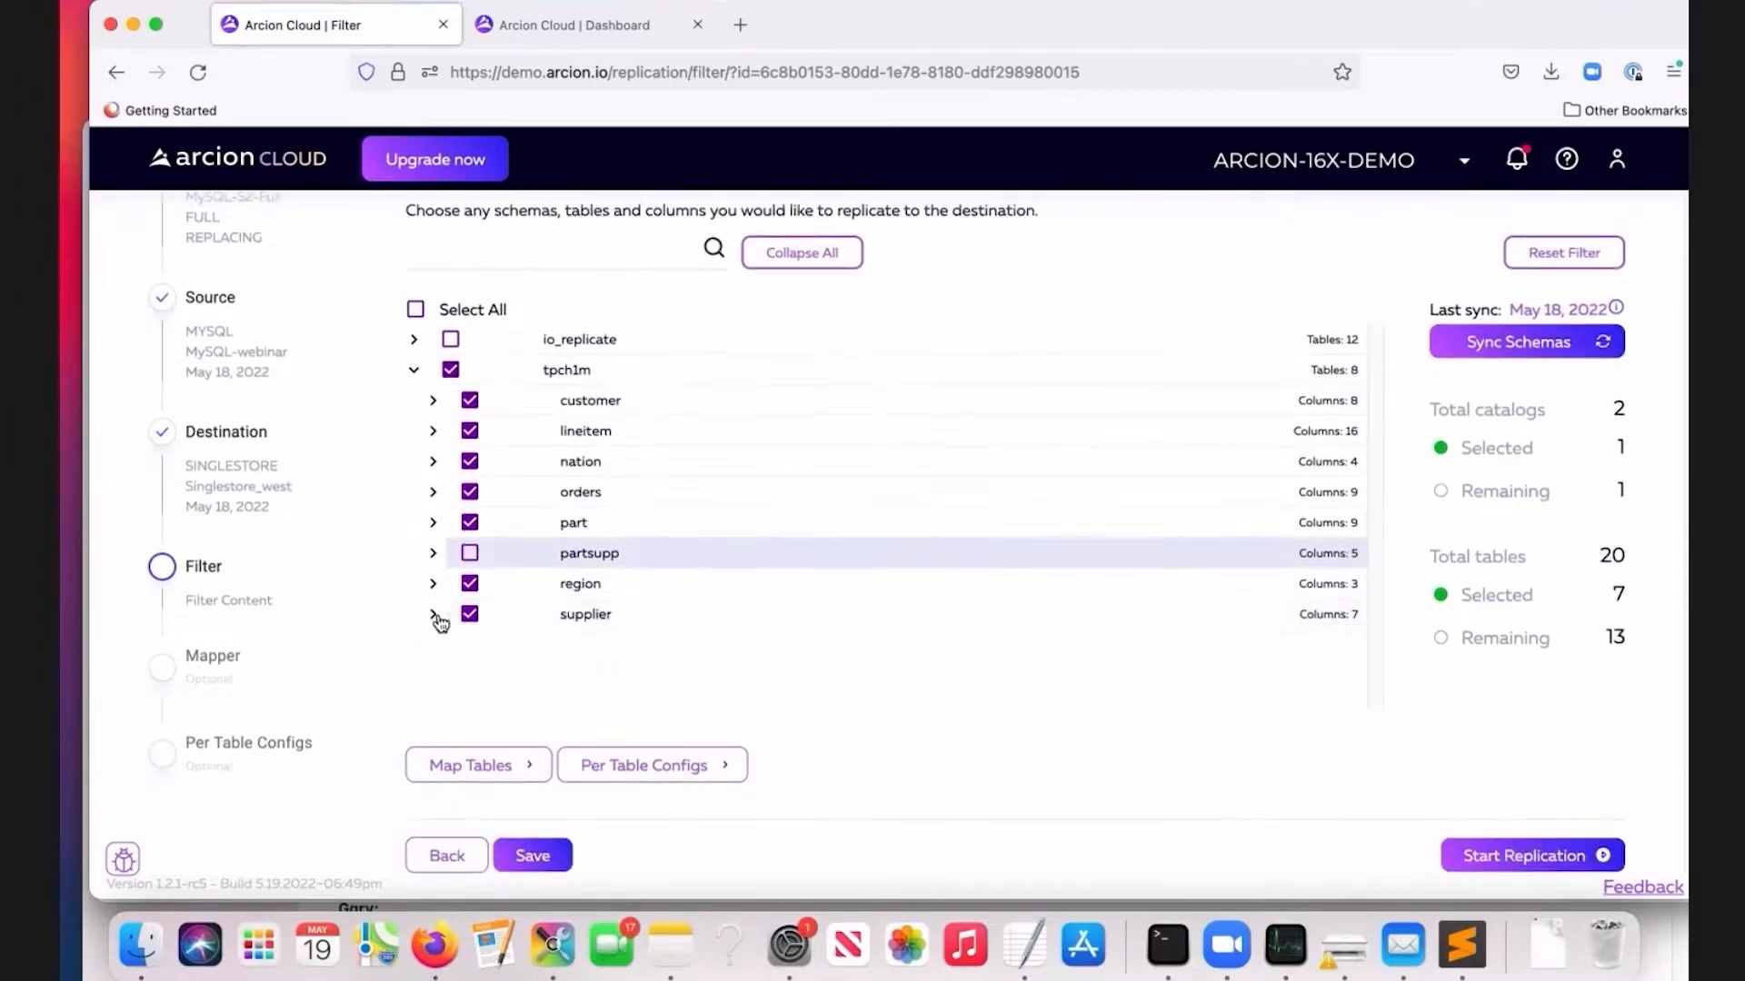
click(434, 612)
scroll(673, 658, down, 3)
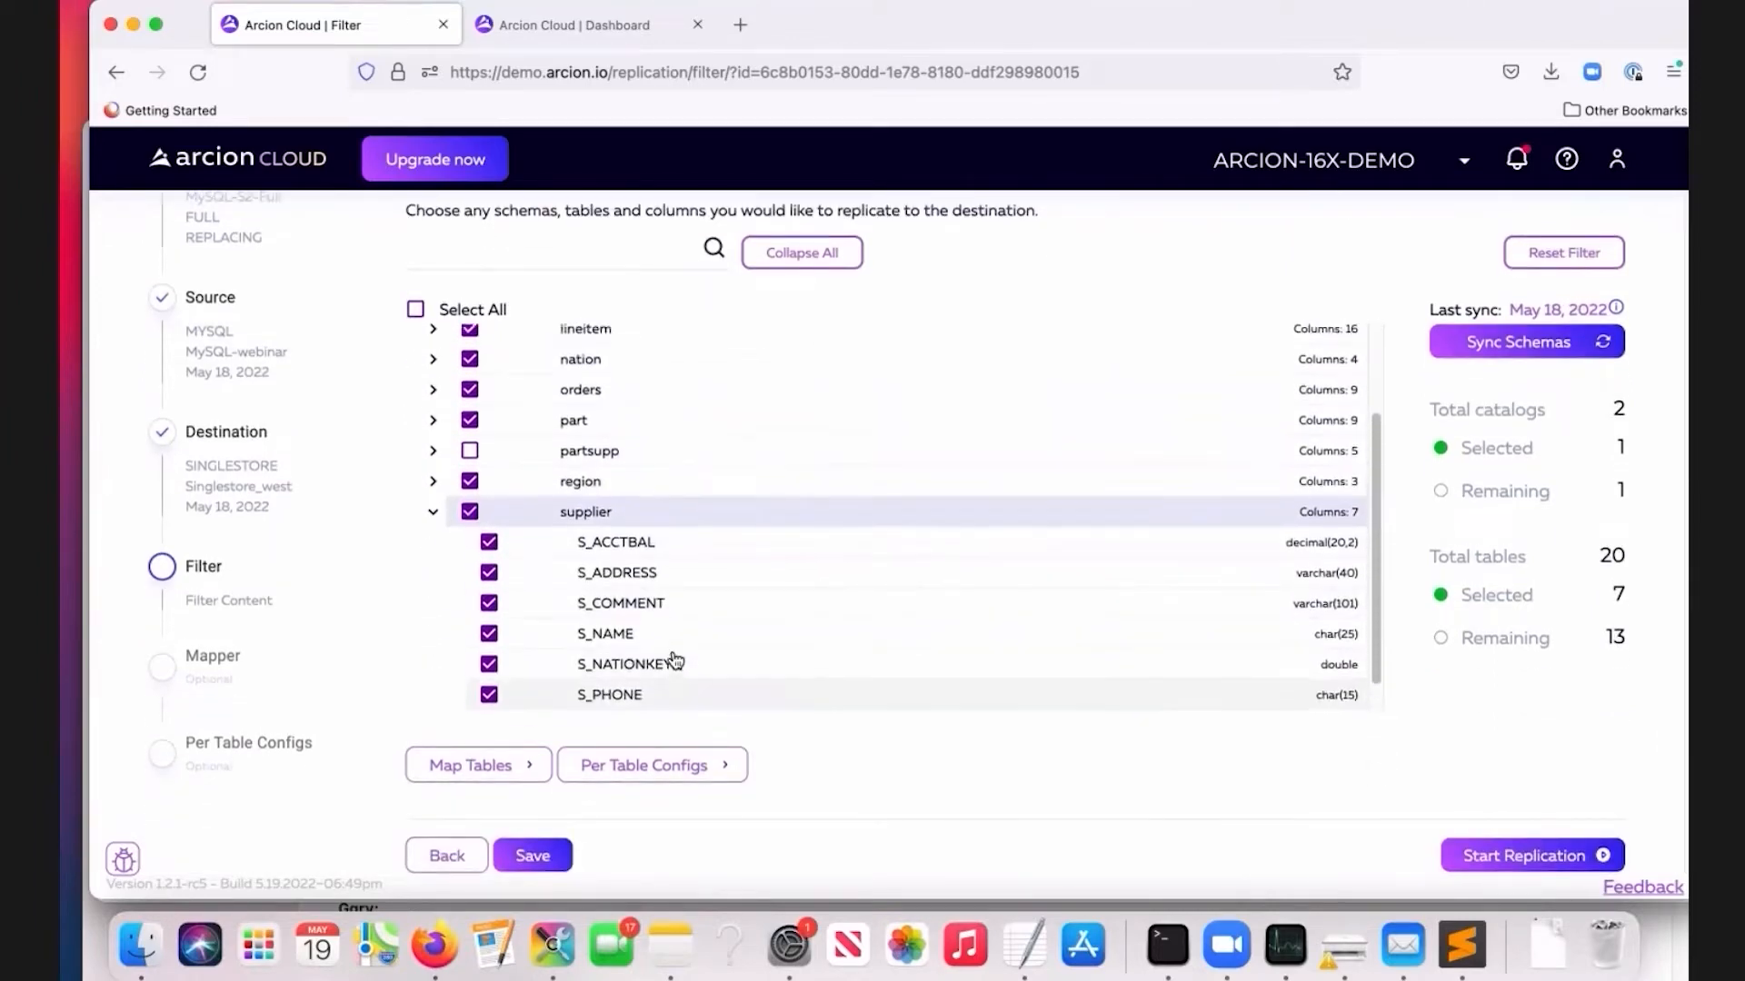
click(489, 598)
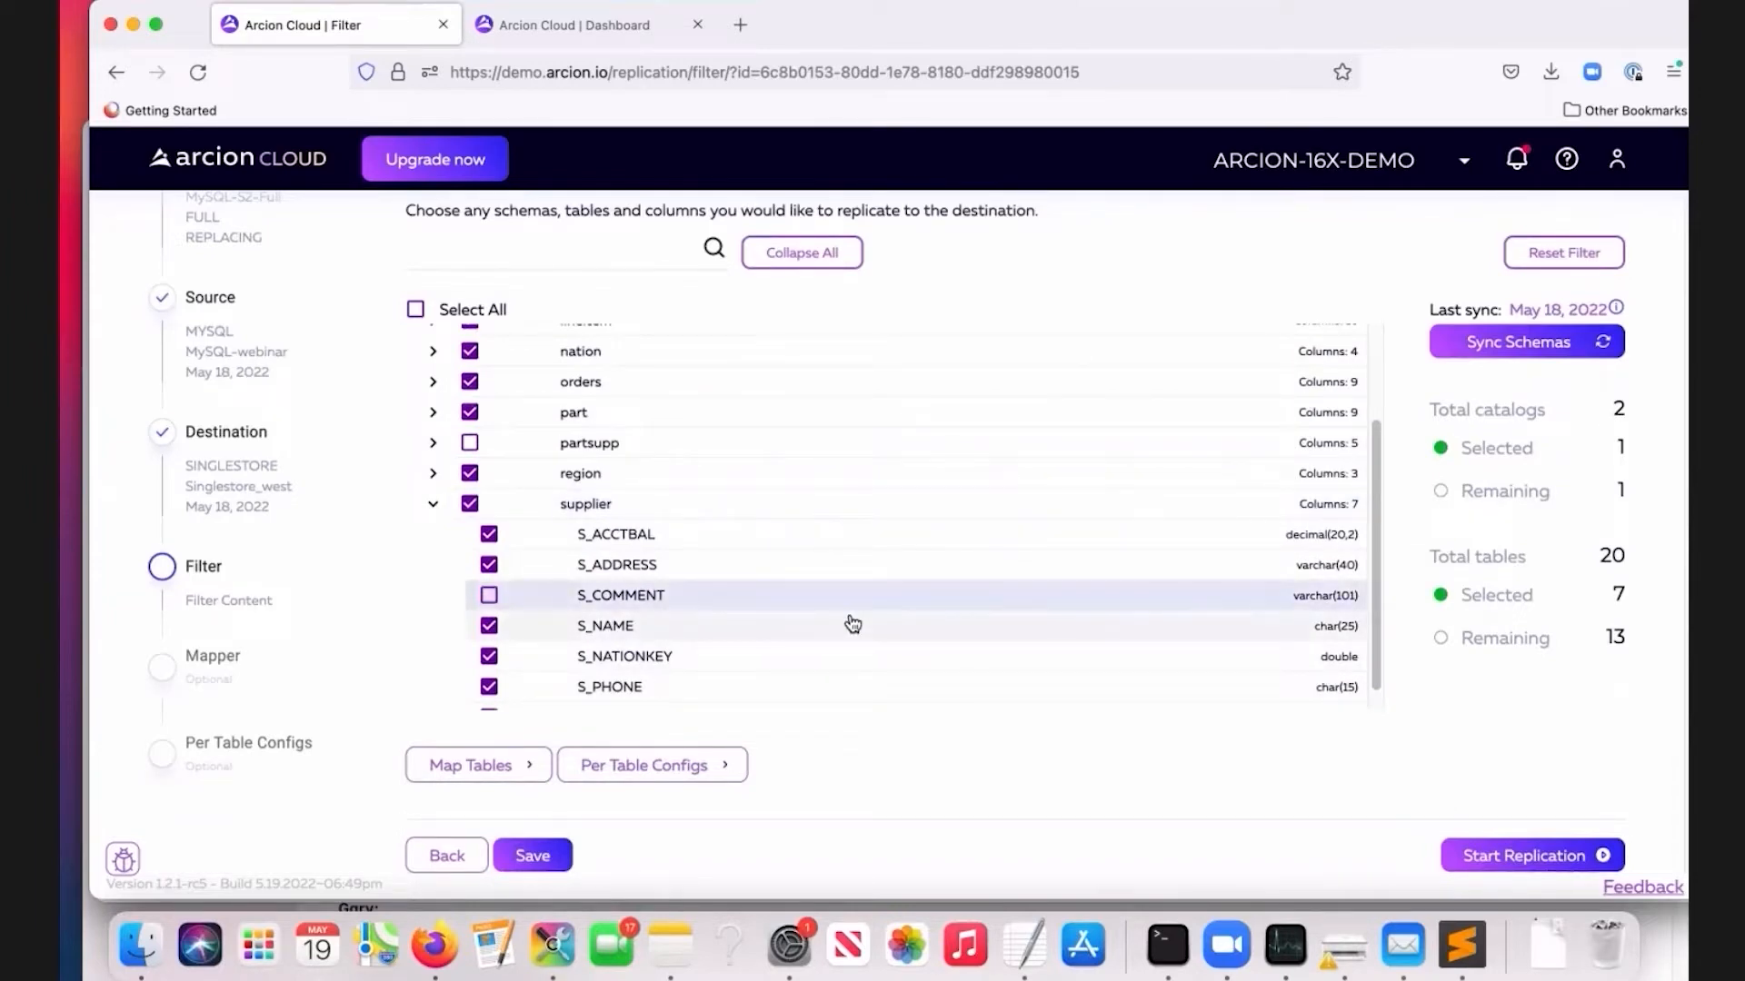
scroll(834, 532, up, 3)
scroll(836, 529, down, 3)
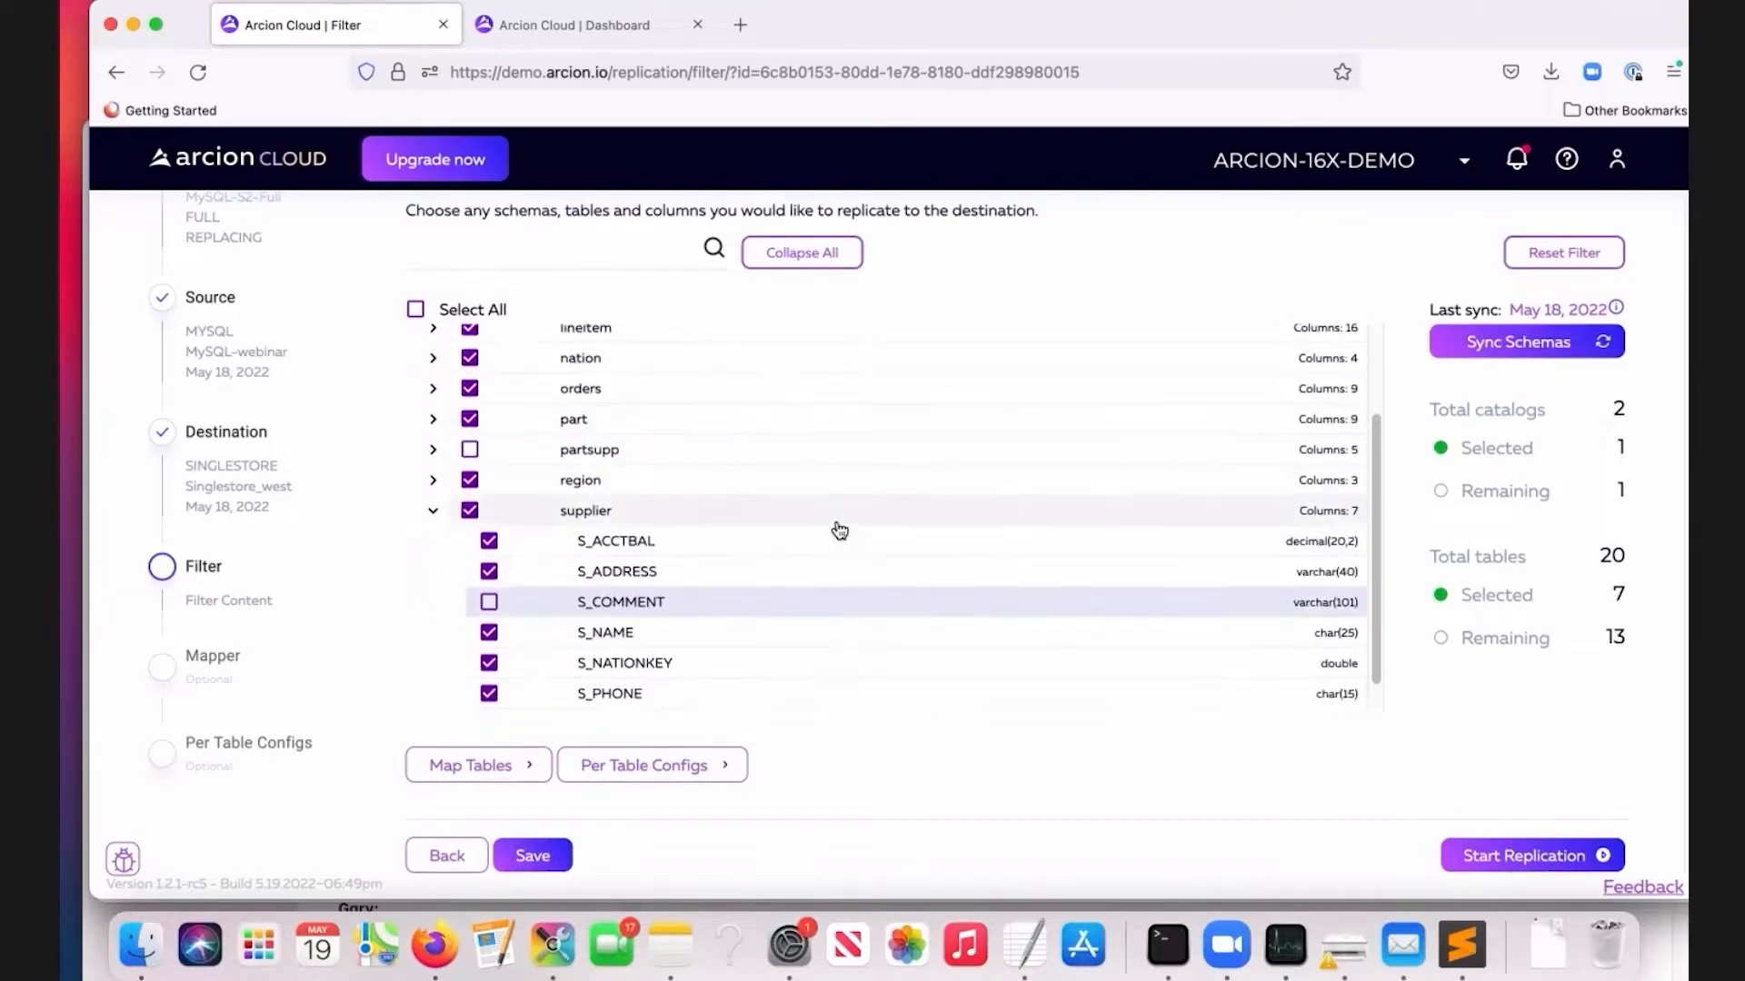
scroll(838, 529, down, 1)
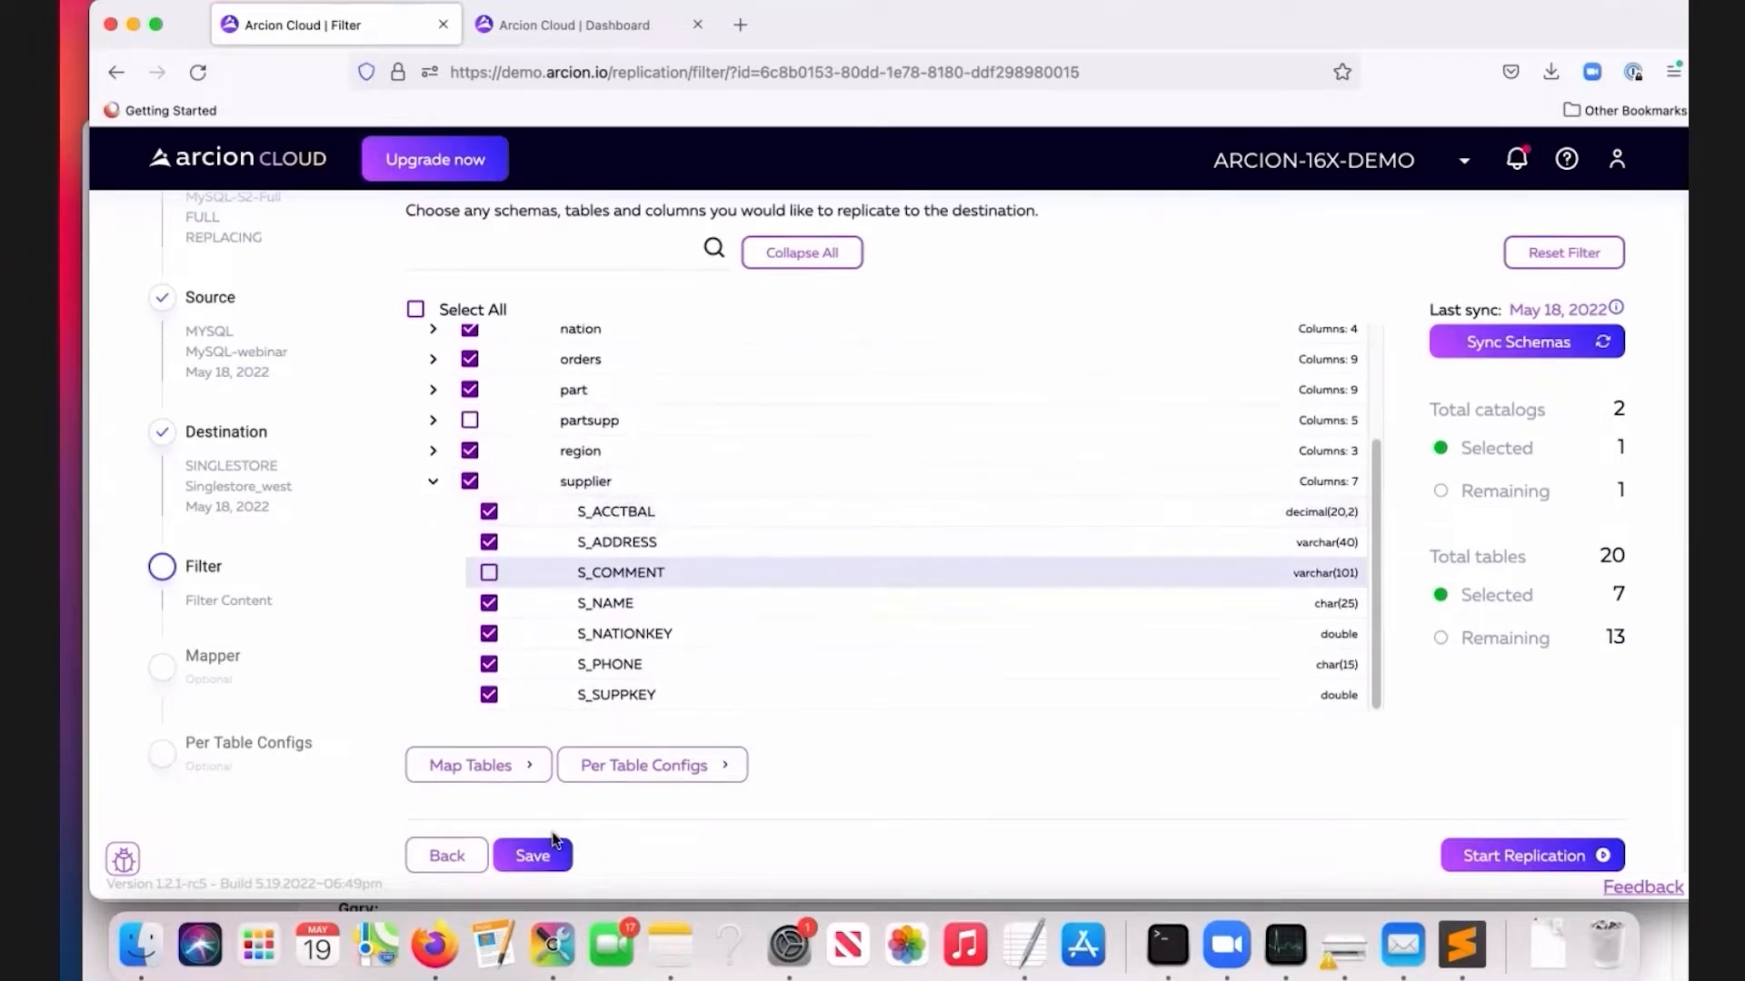
click(533, 858)
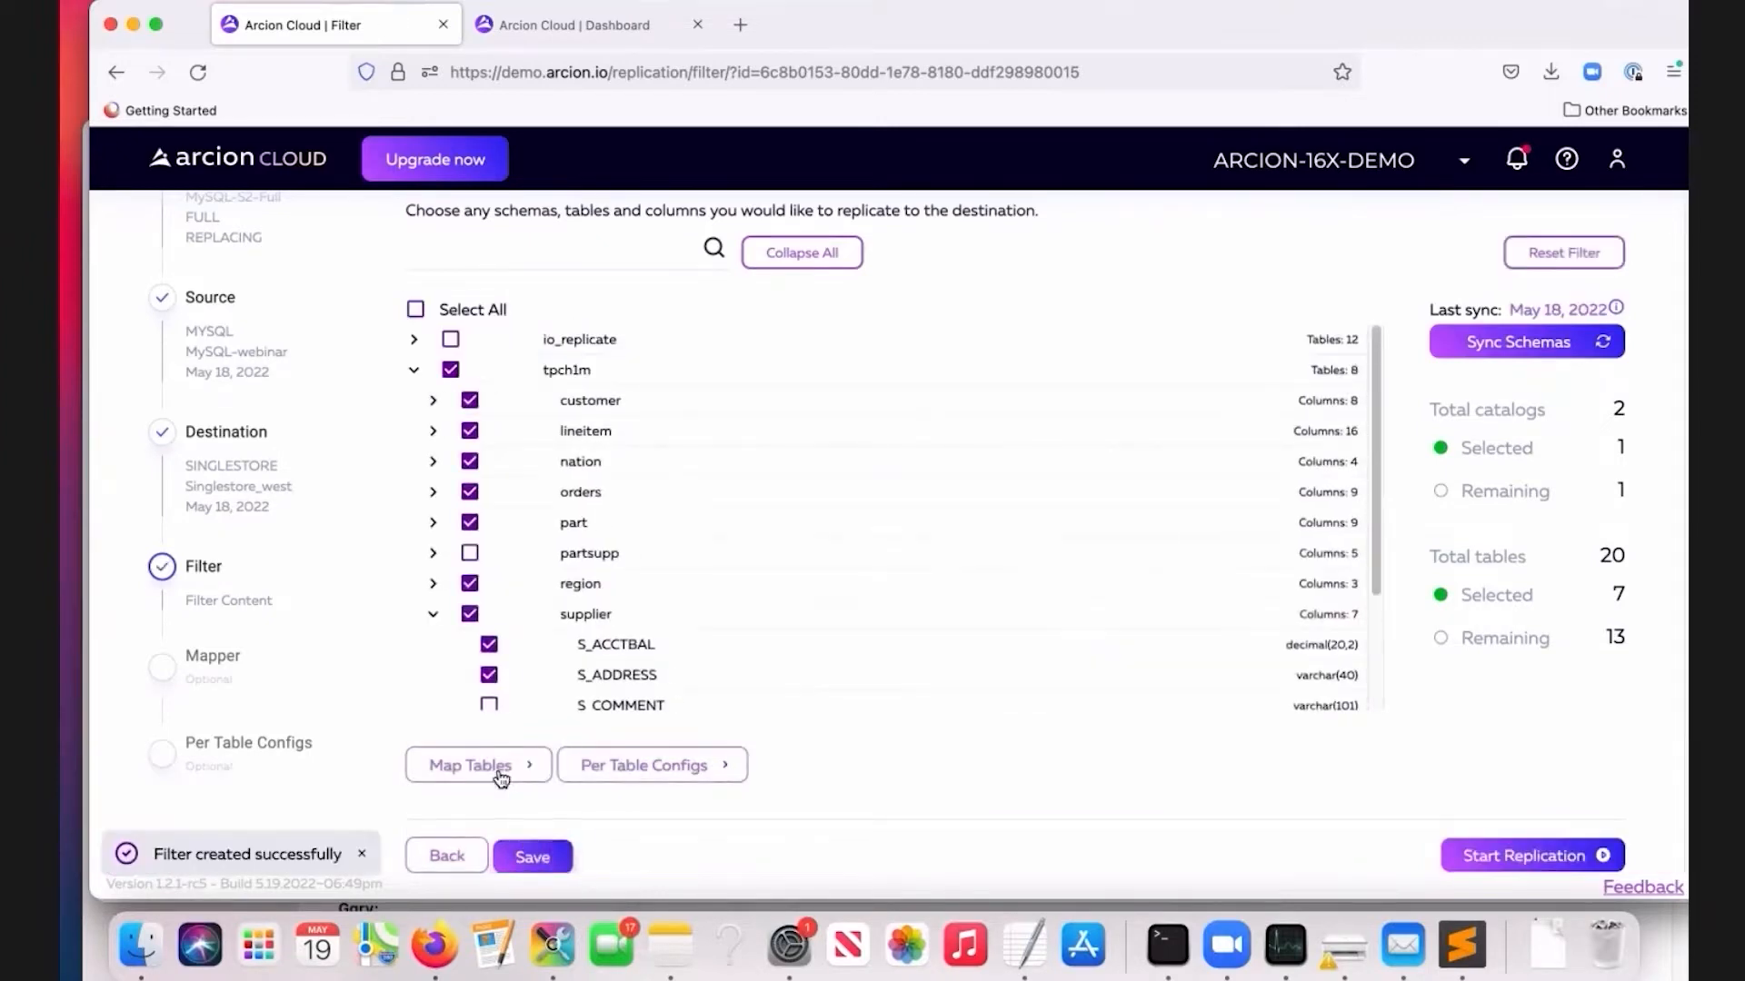
Map the tpch1m schema to tpchmysql and its part table to partnew at the destination, and save the mapping.
click(499, 771)
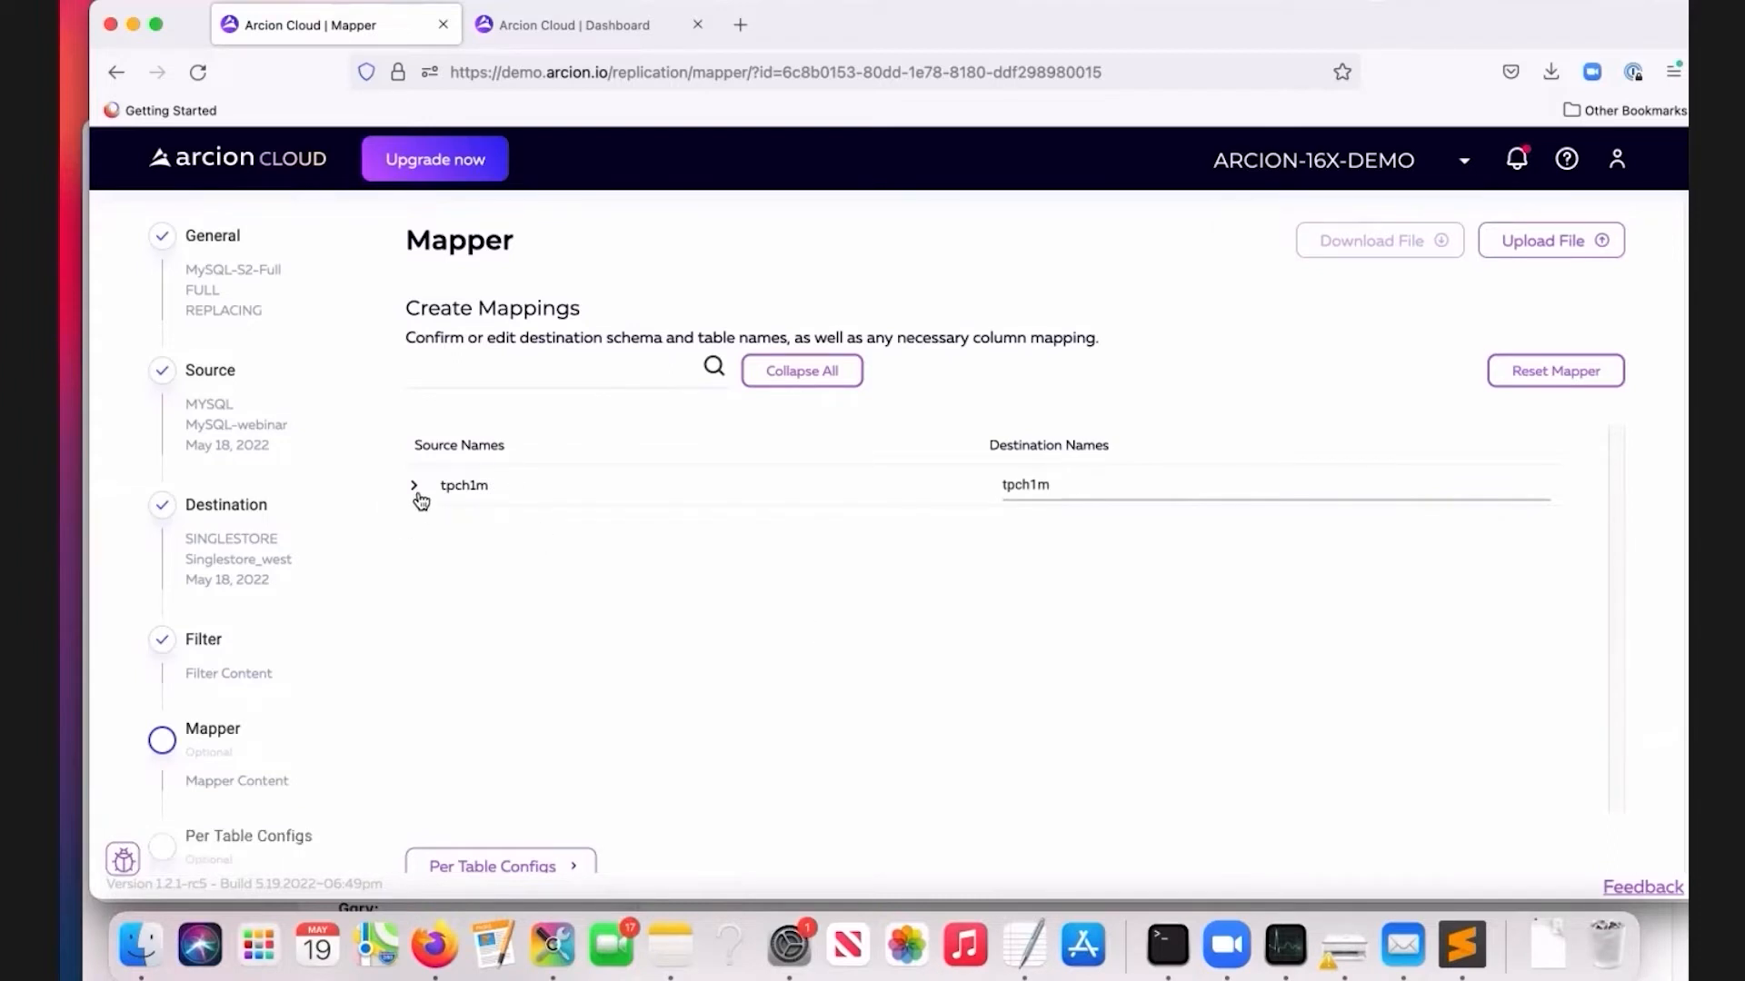
click(1062, 485)
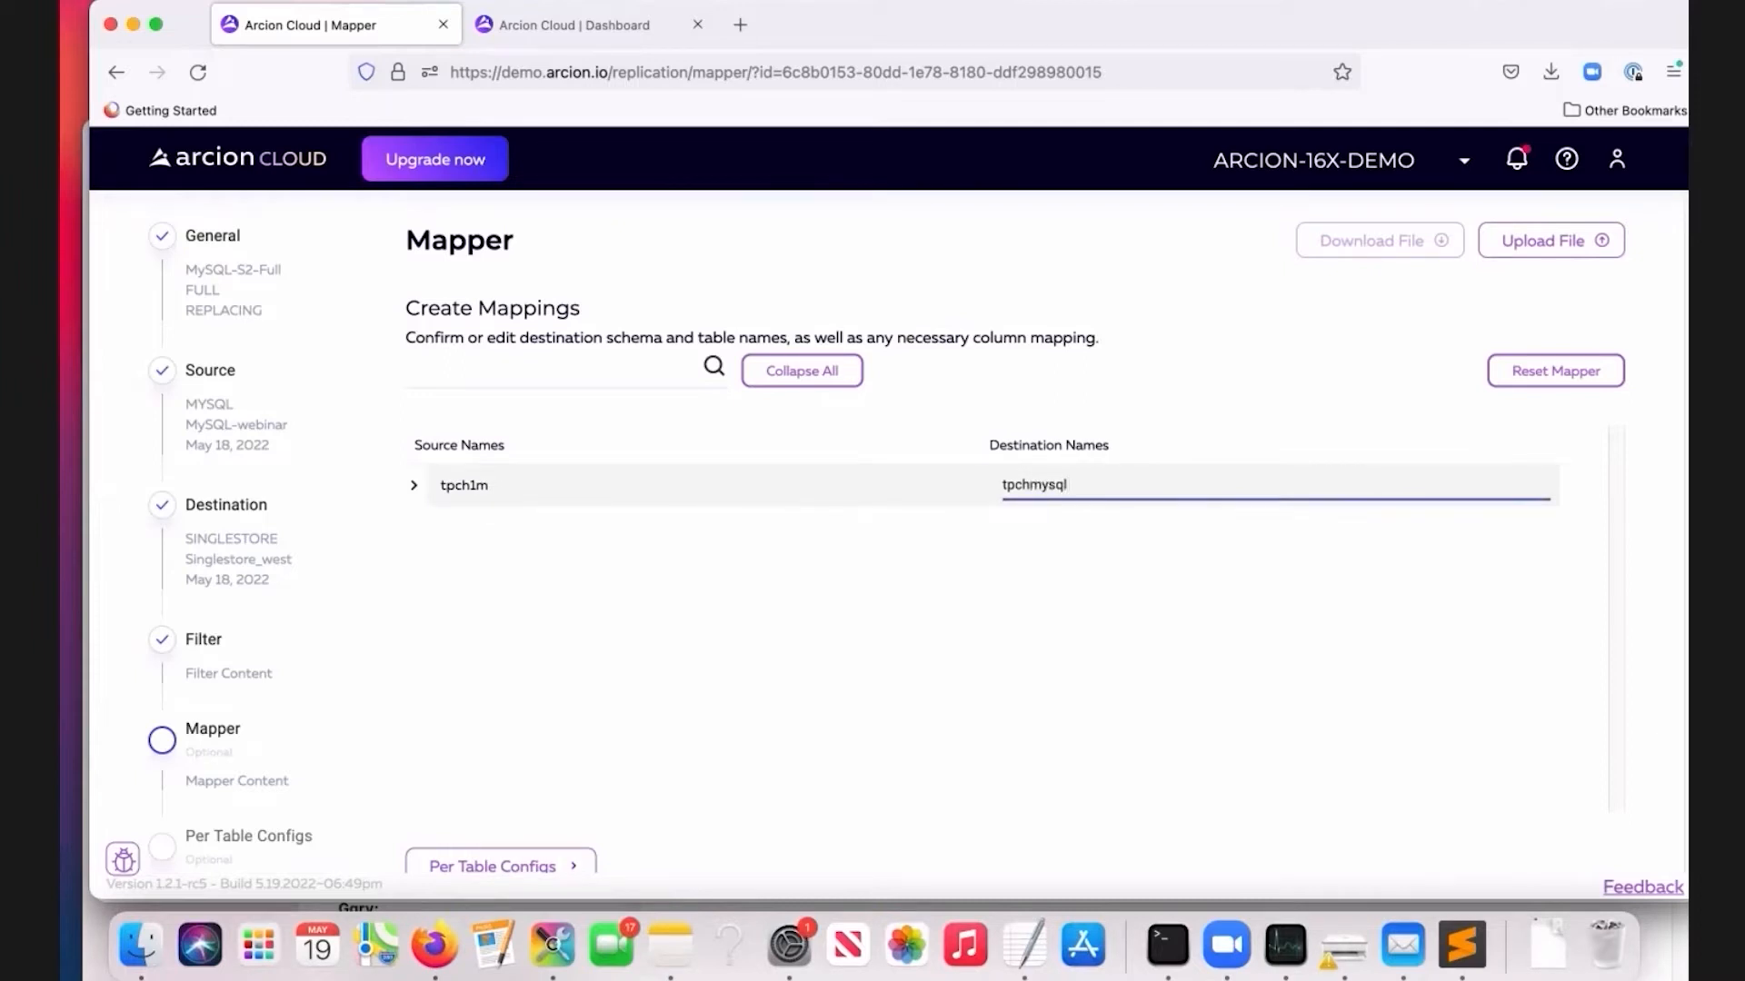
click(416, 487)
scroll(688, 607, down, 2)
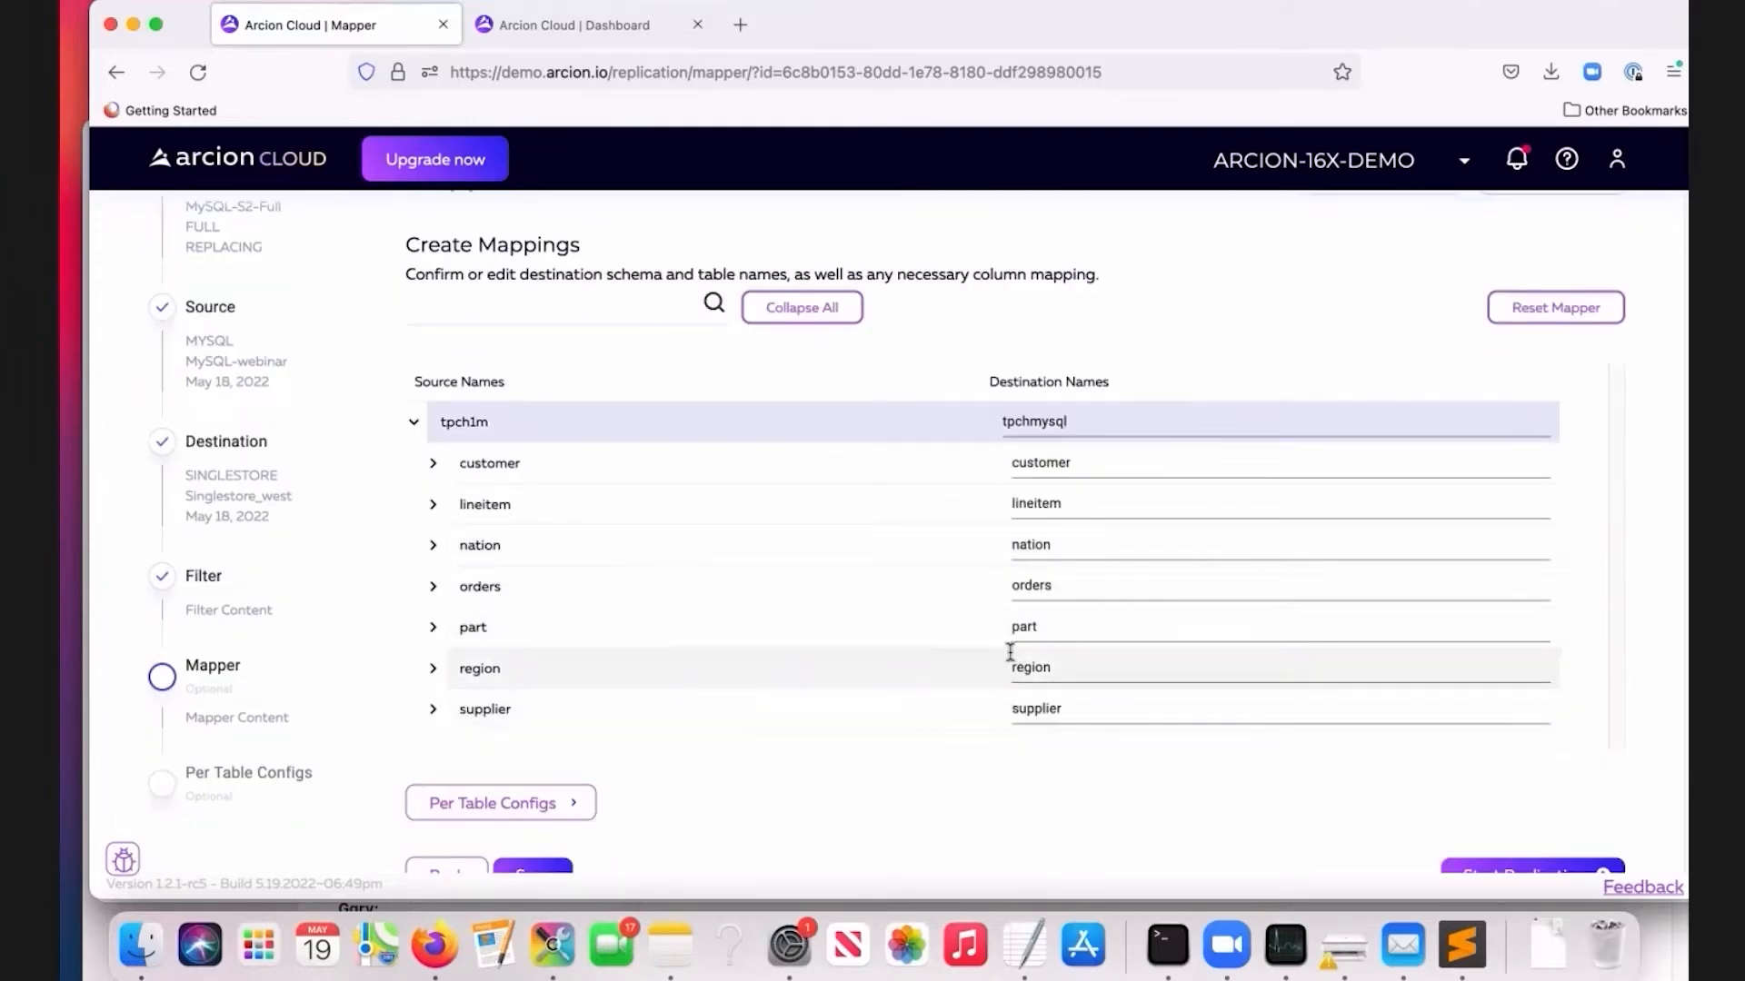
click(1060, 629)
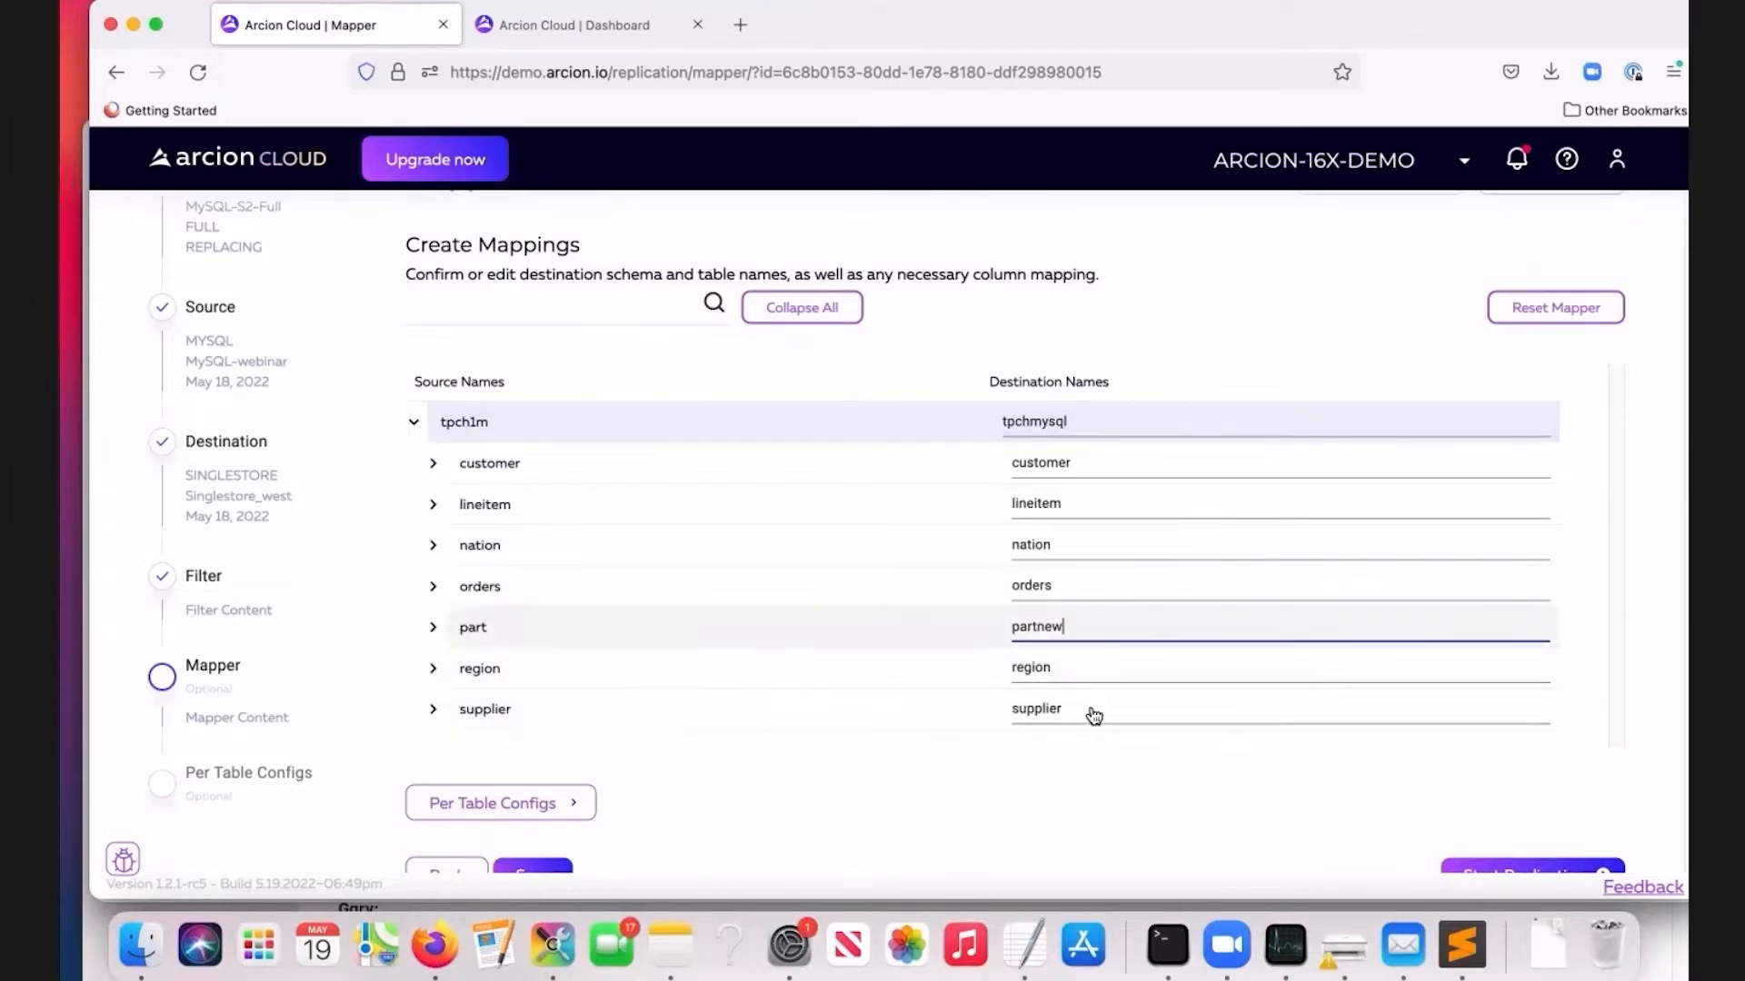
scroll(1084, 641, down, 1)
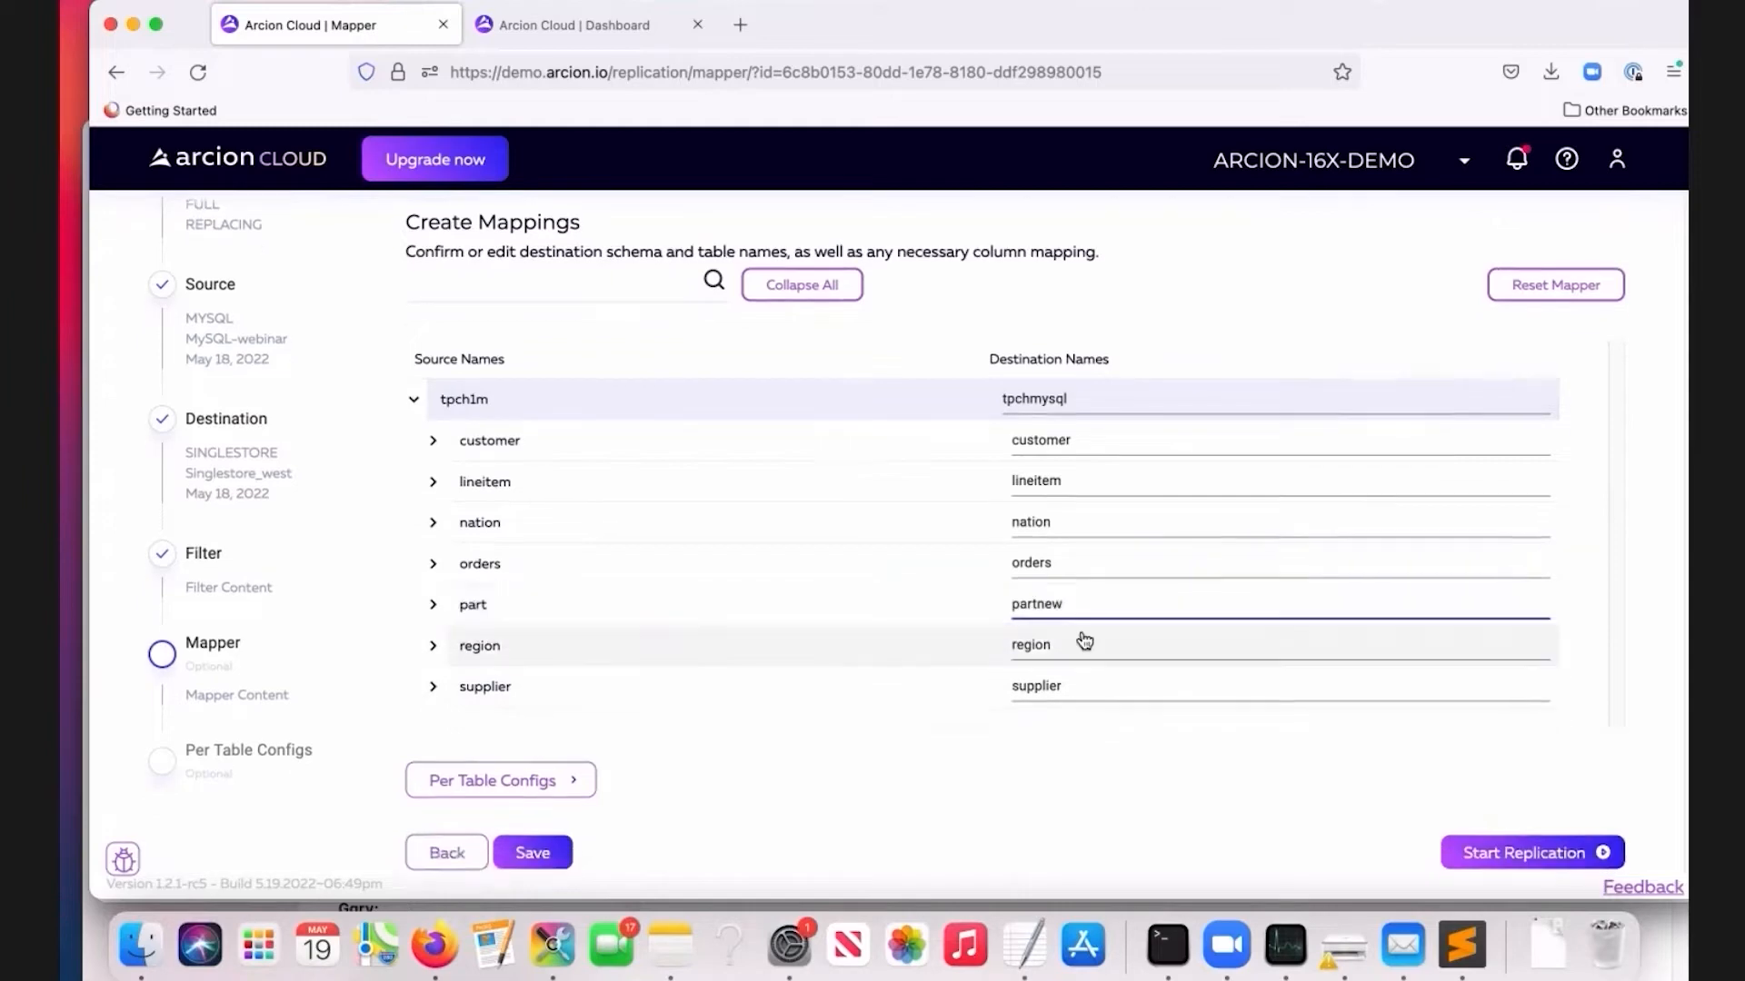
click(549, 859)
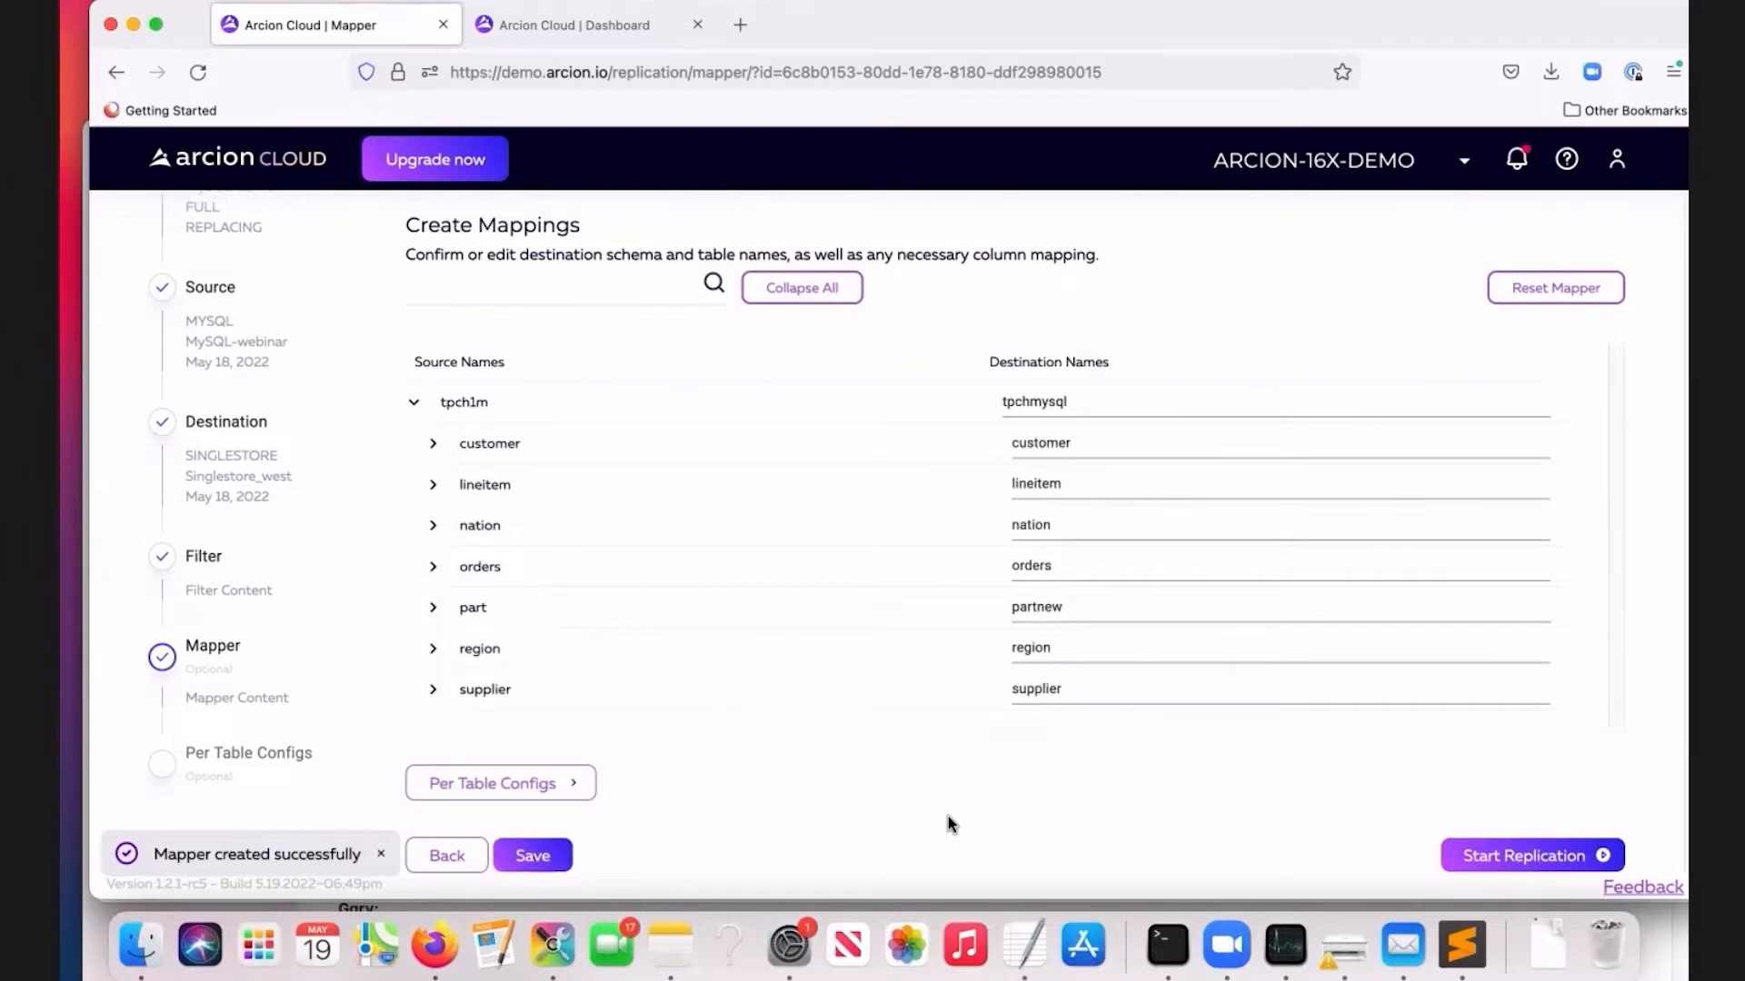
In the per-table configuration of the destination applier, set the nation table's Table Store to COLUMN.
click(525, 797)
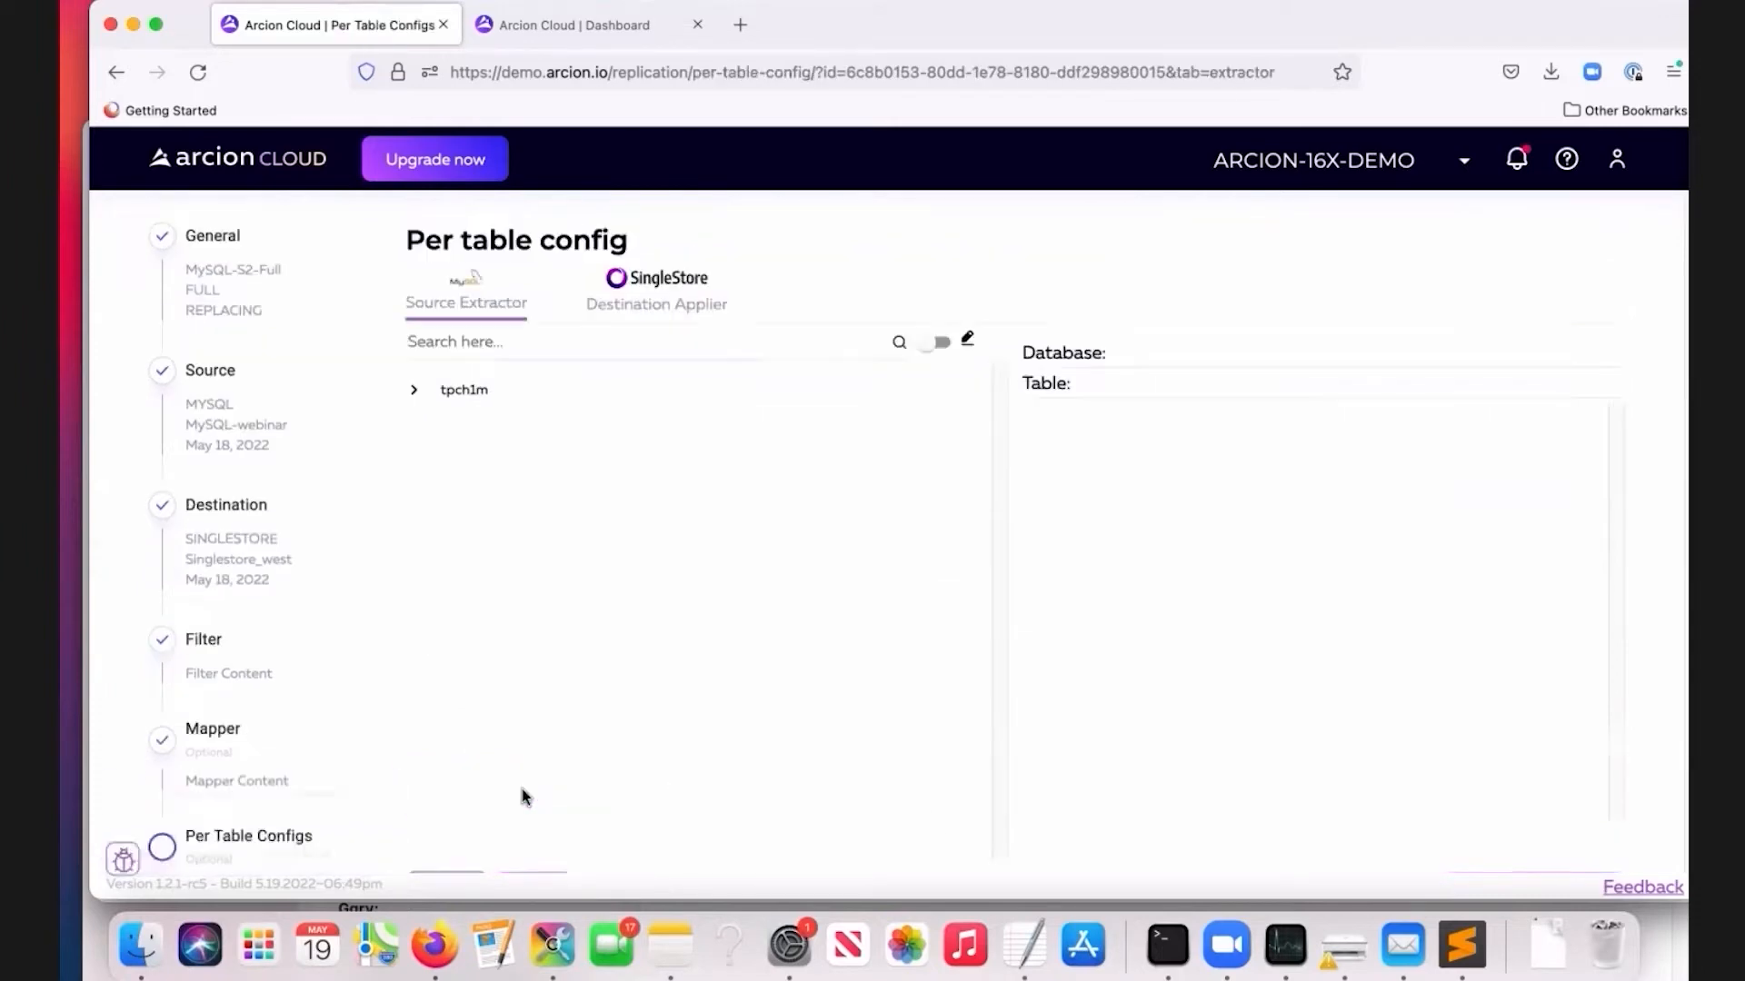
click(686, 302)
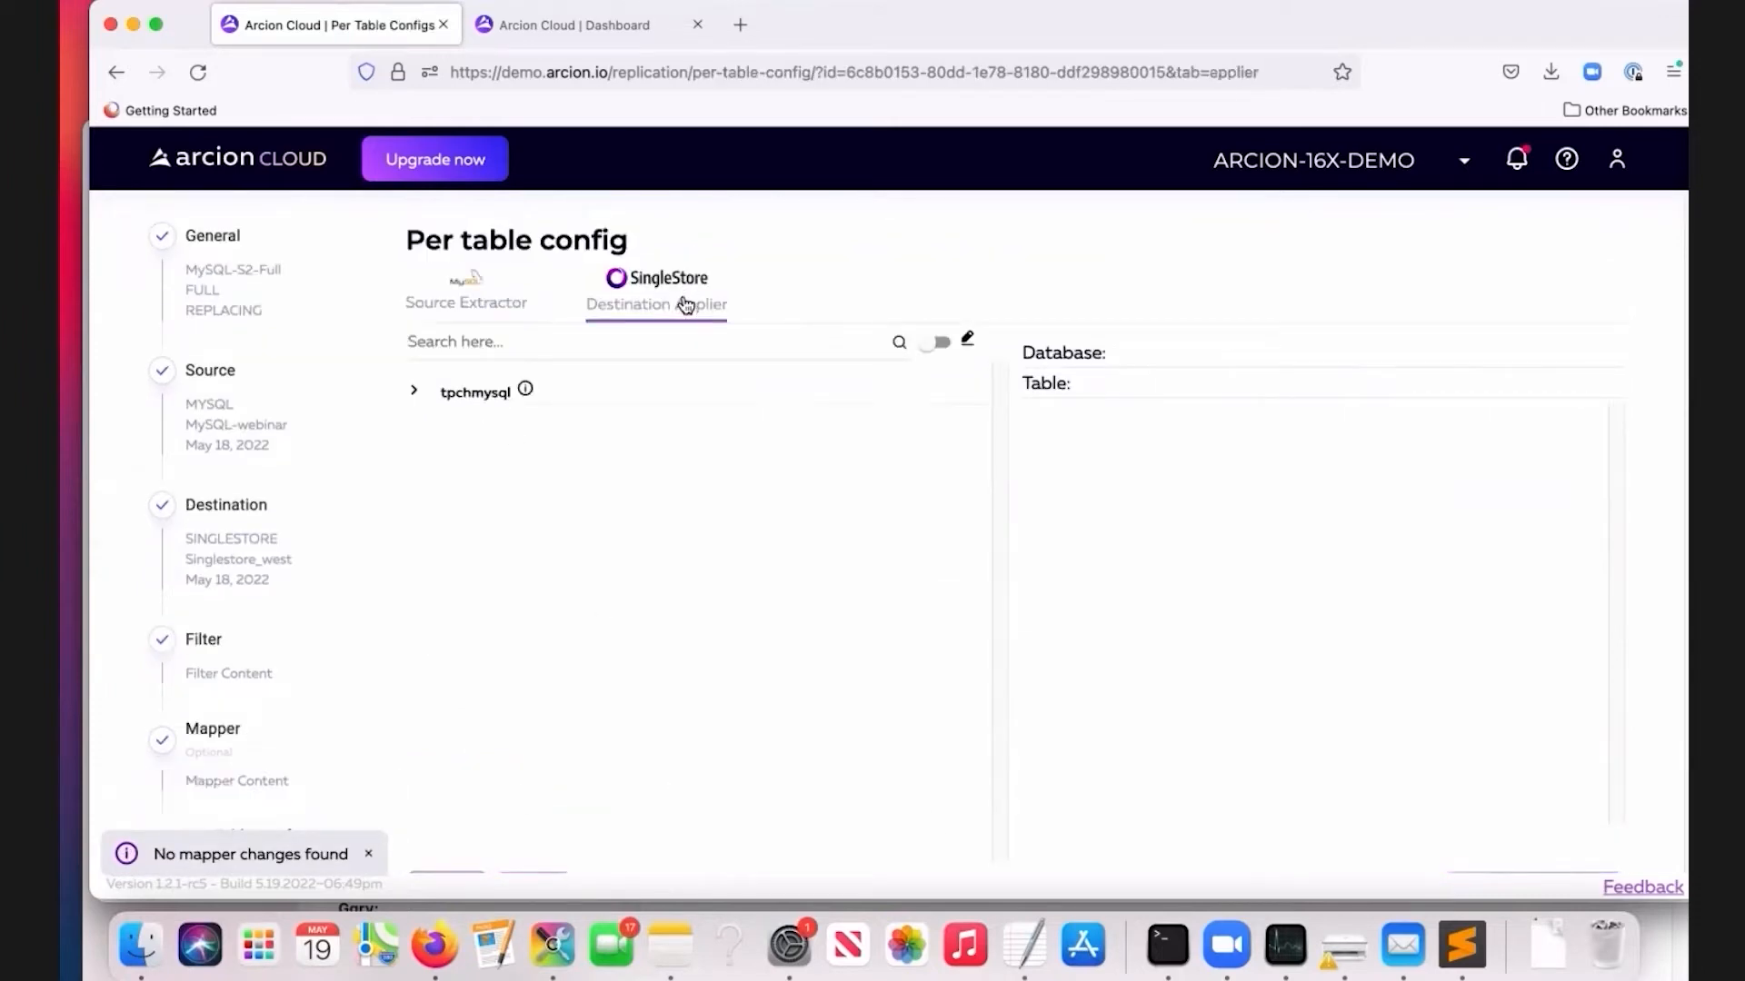
click(414, 397)
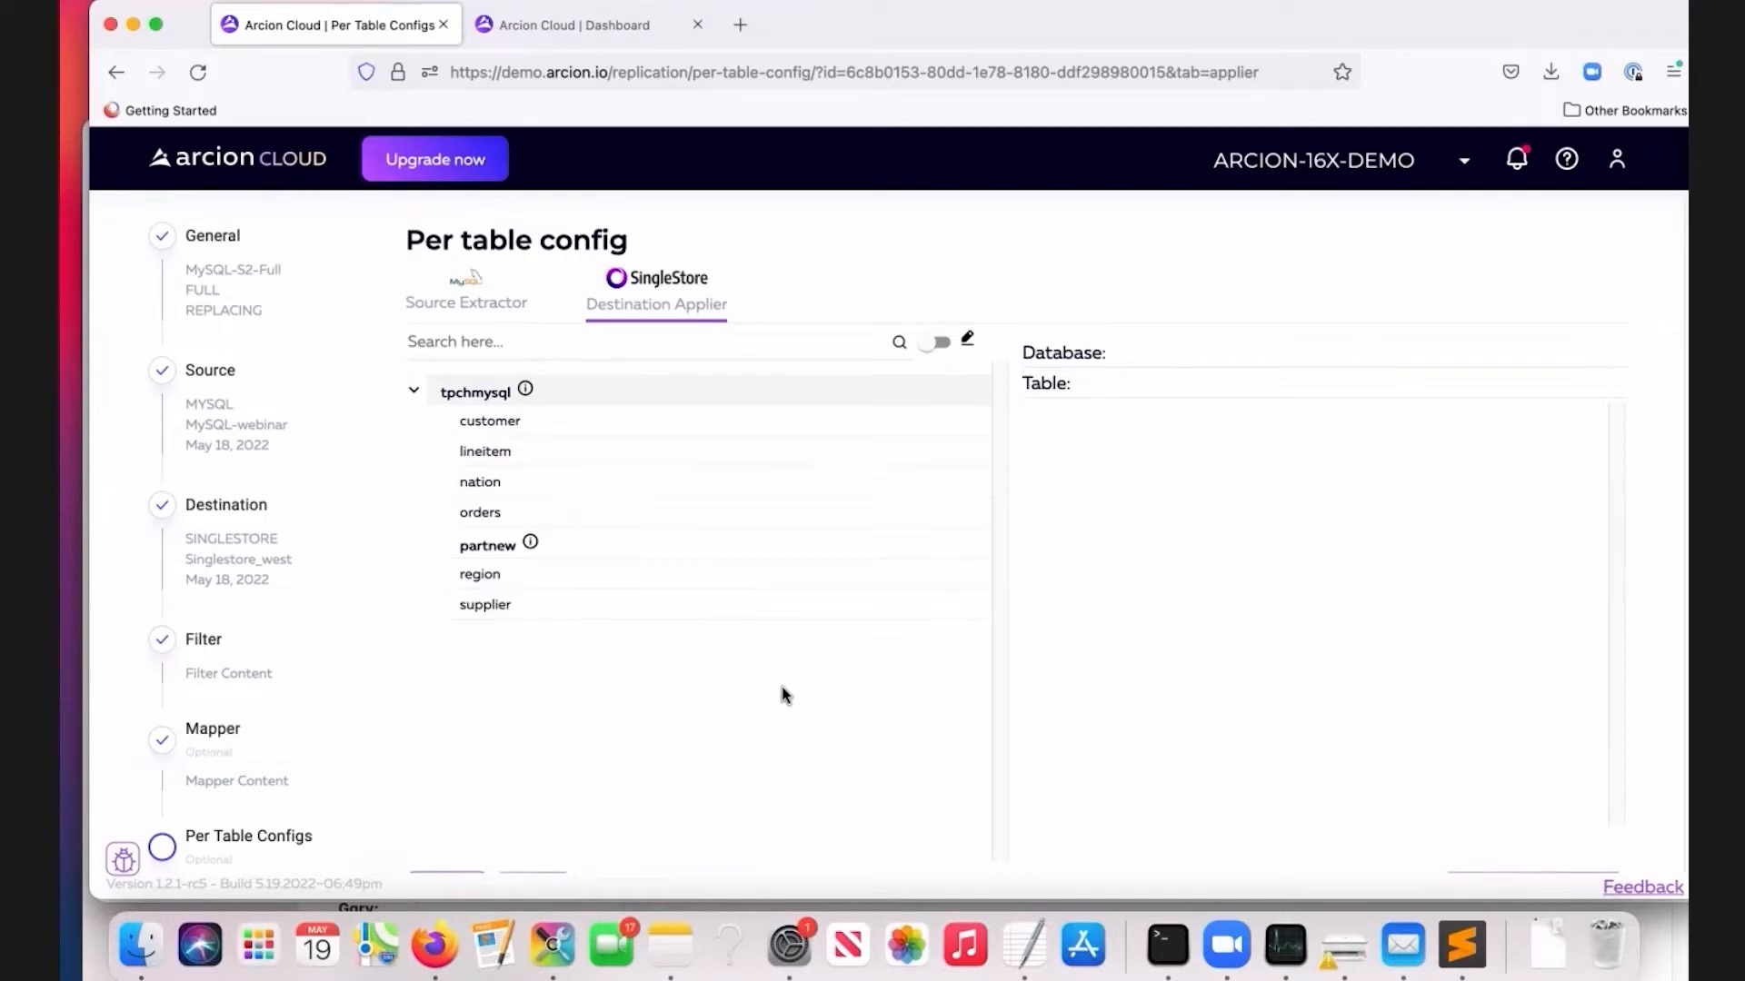
click(490, 488)
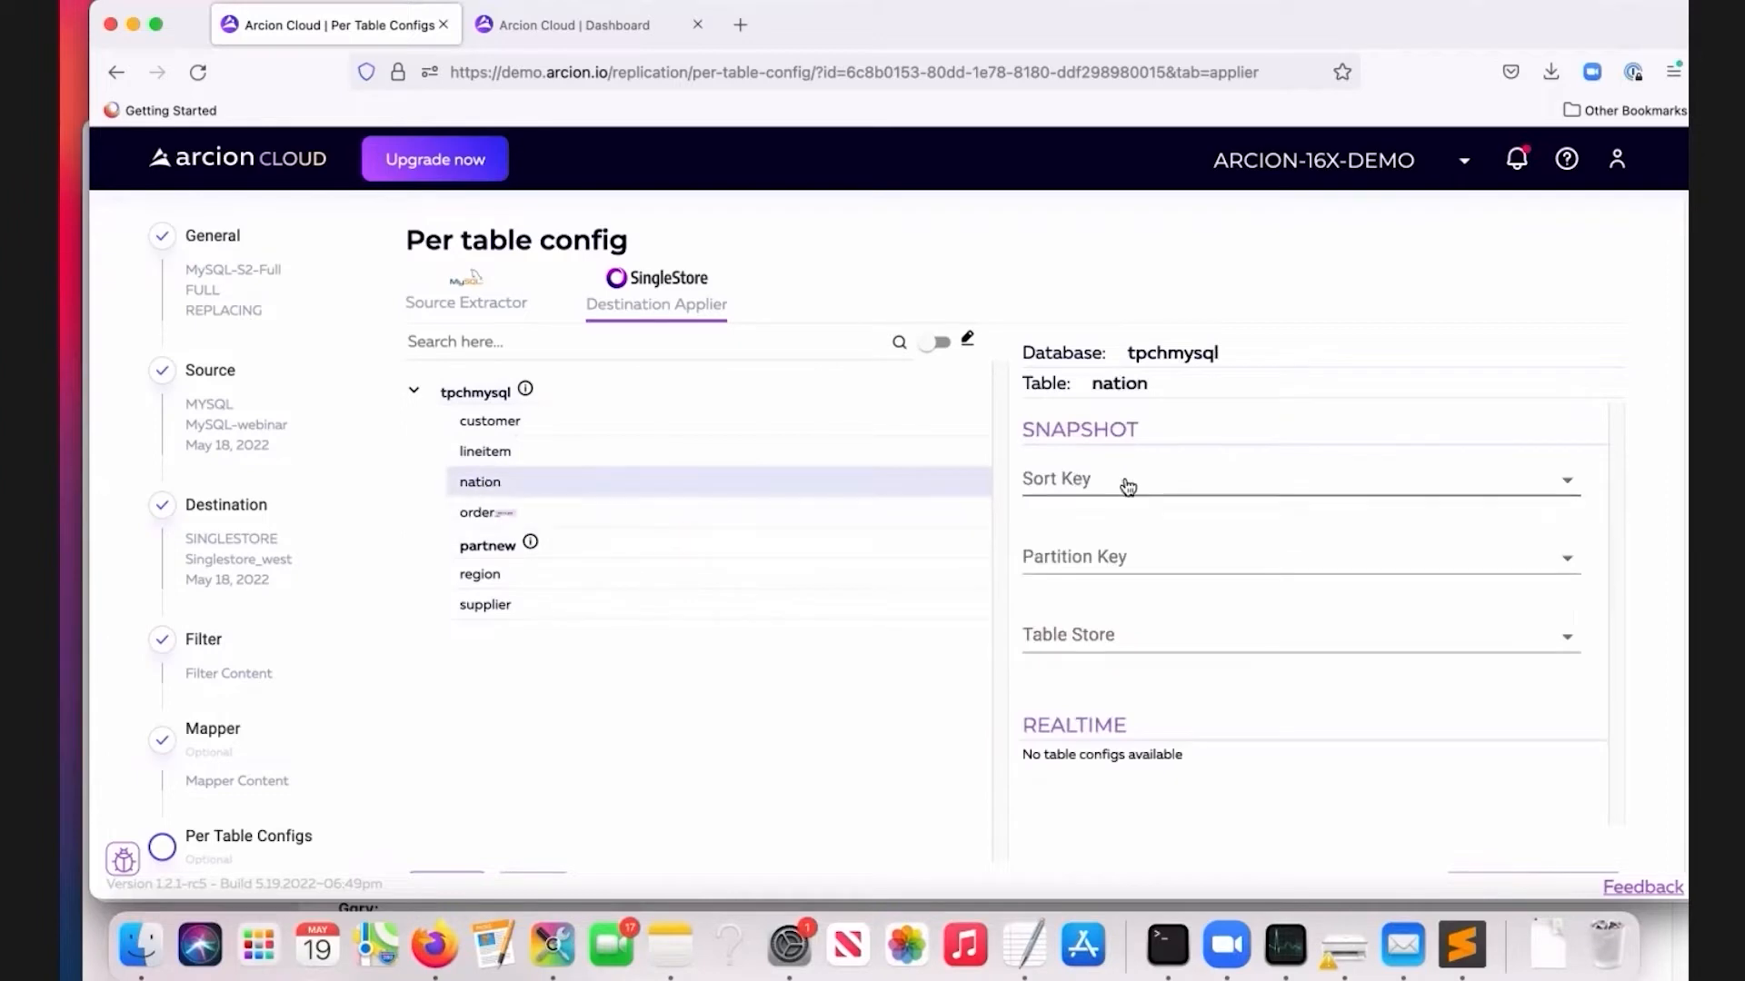
click(1140, 655)
click(1120, 717)
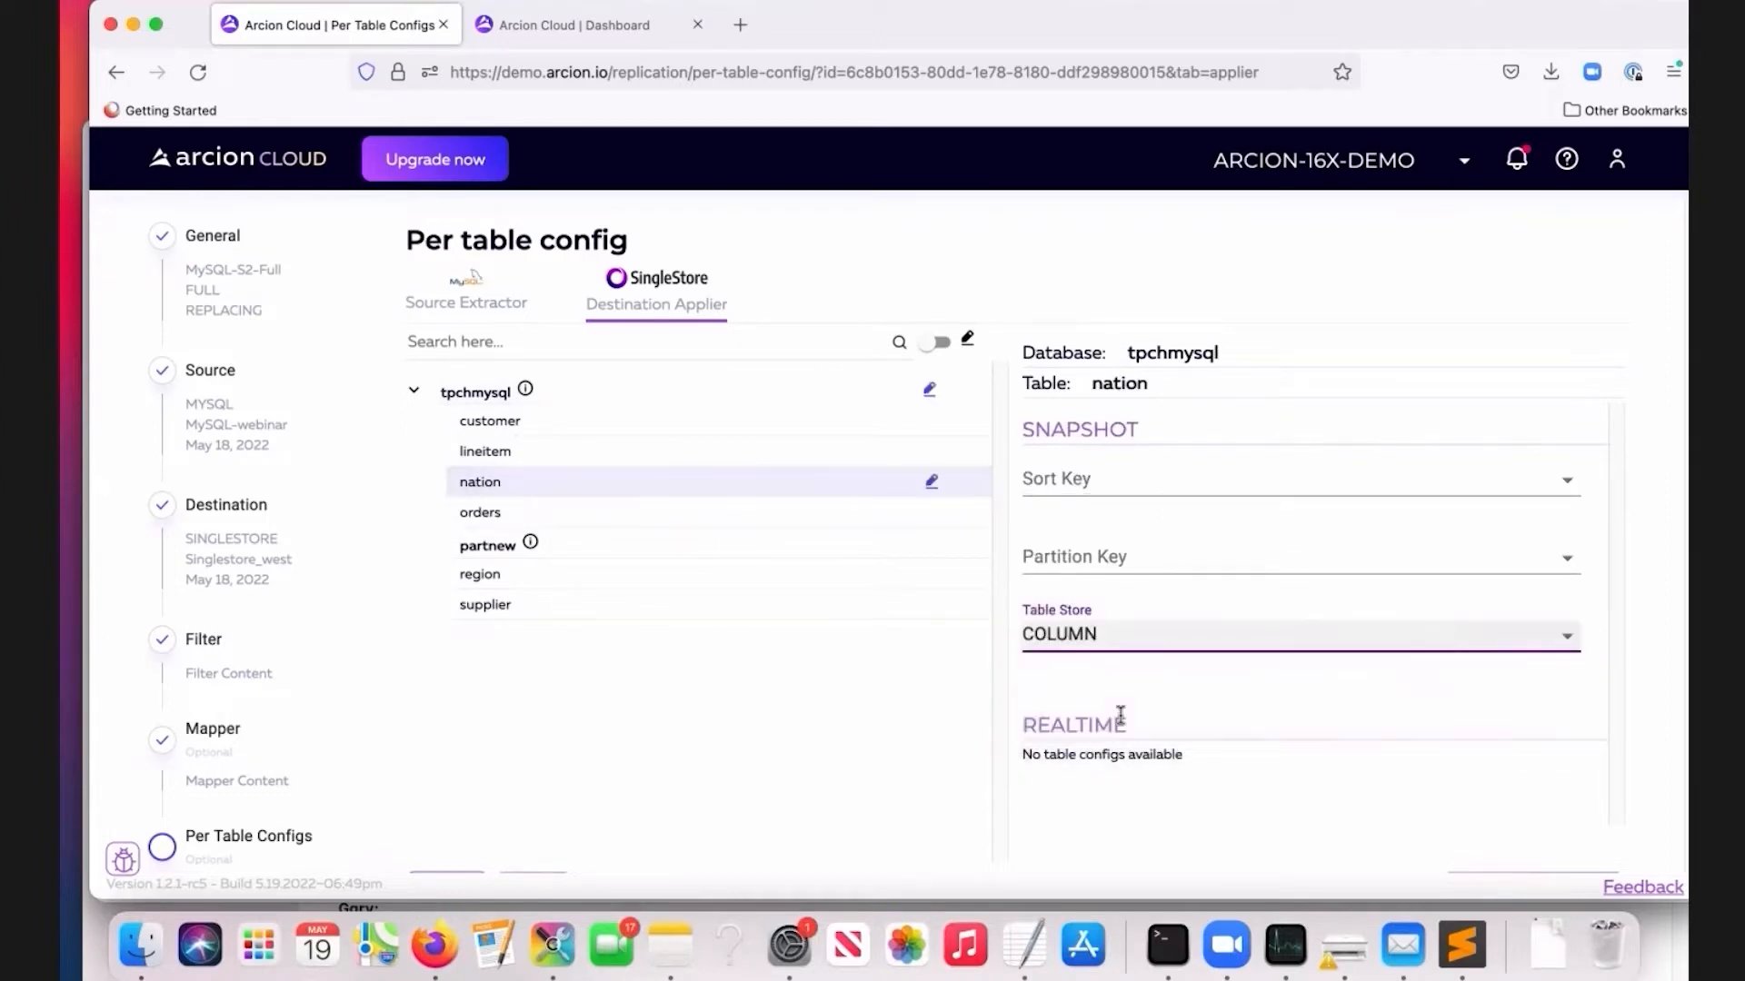
Set the nation table's sort key to N_NATIONKEY and its partition key to N_REGIONKEY.
click(1112, 495)
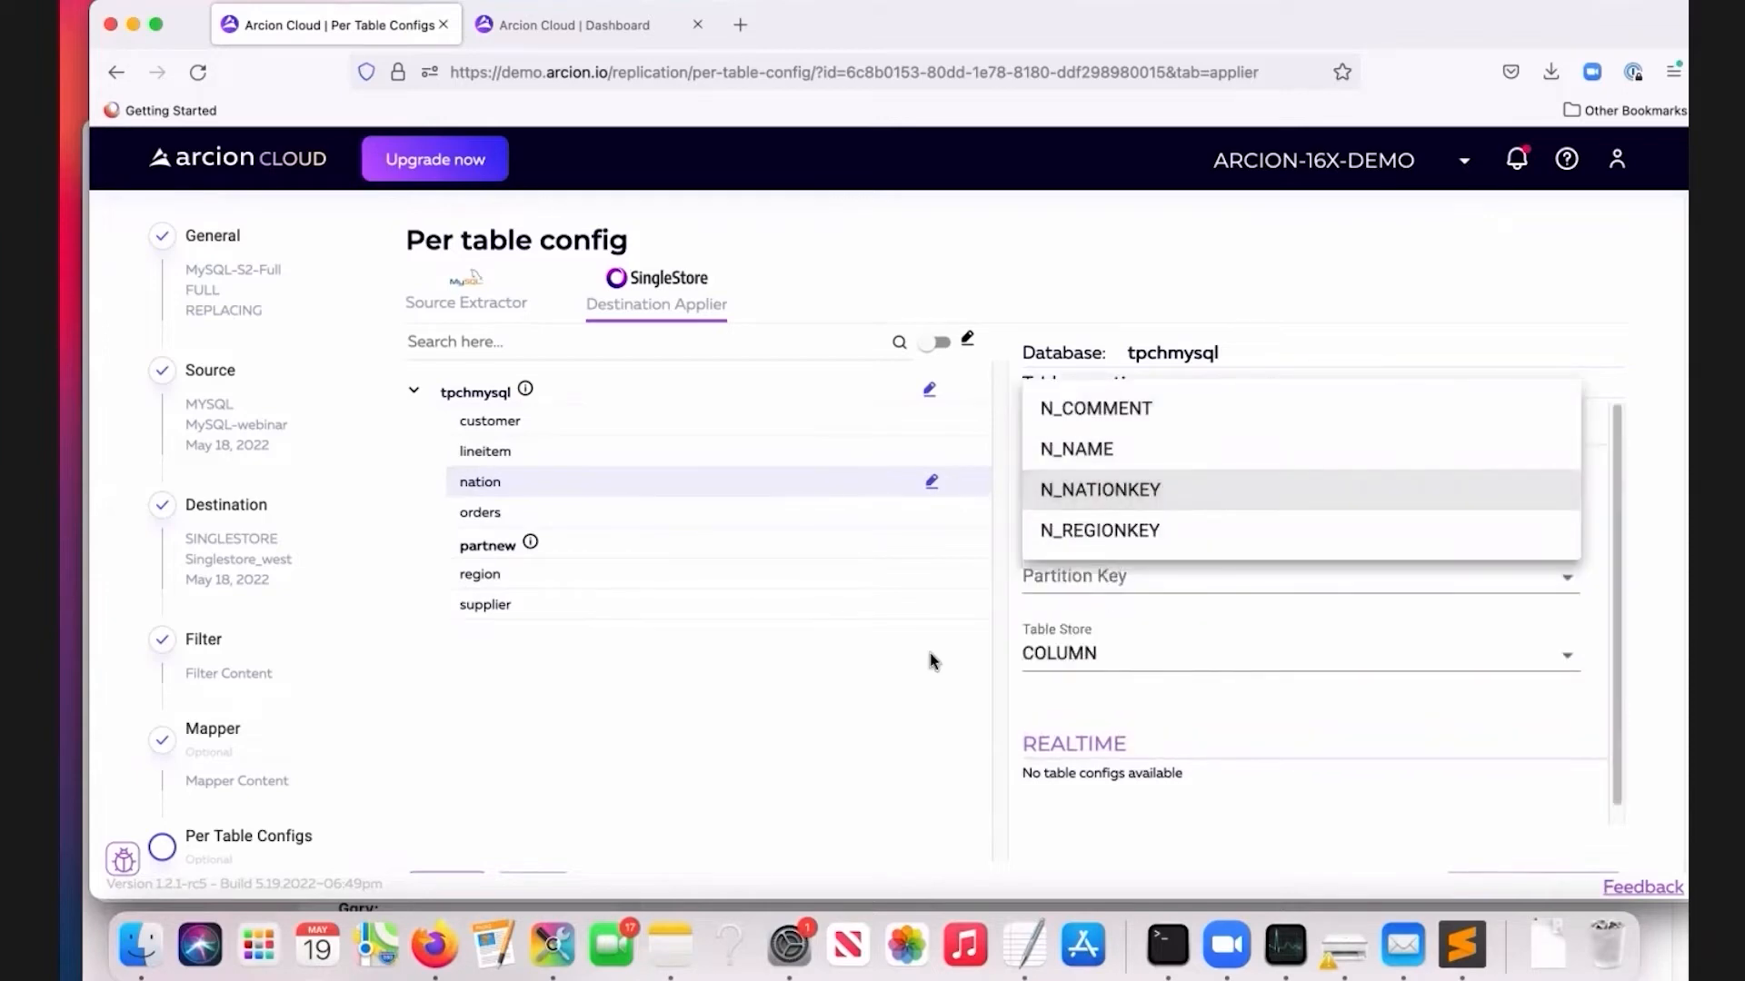
click(888, 700)
click(1083, 600)
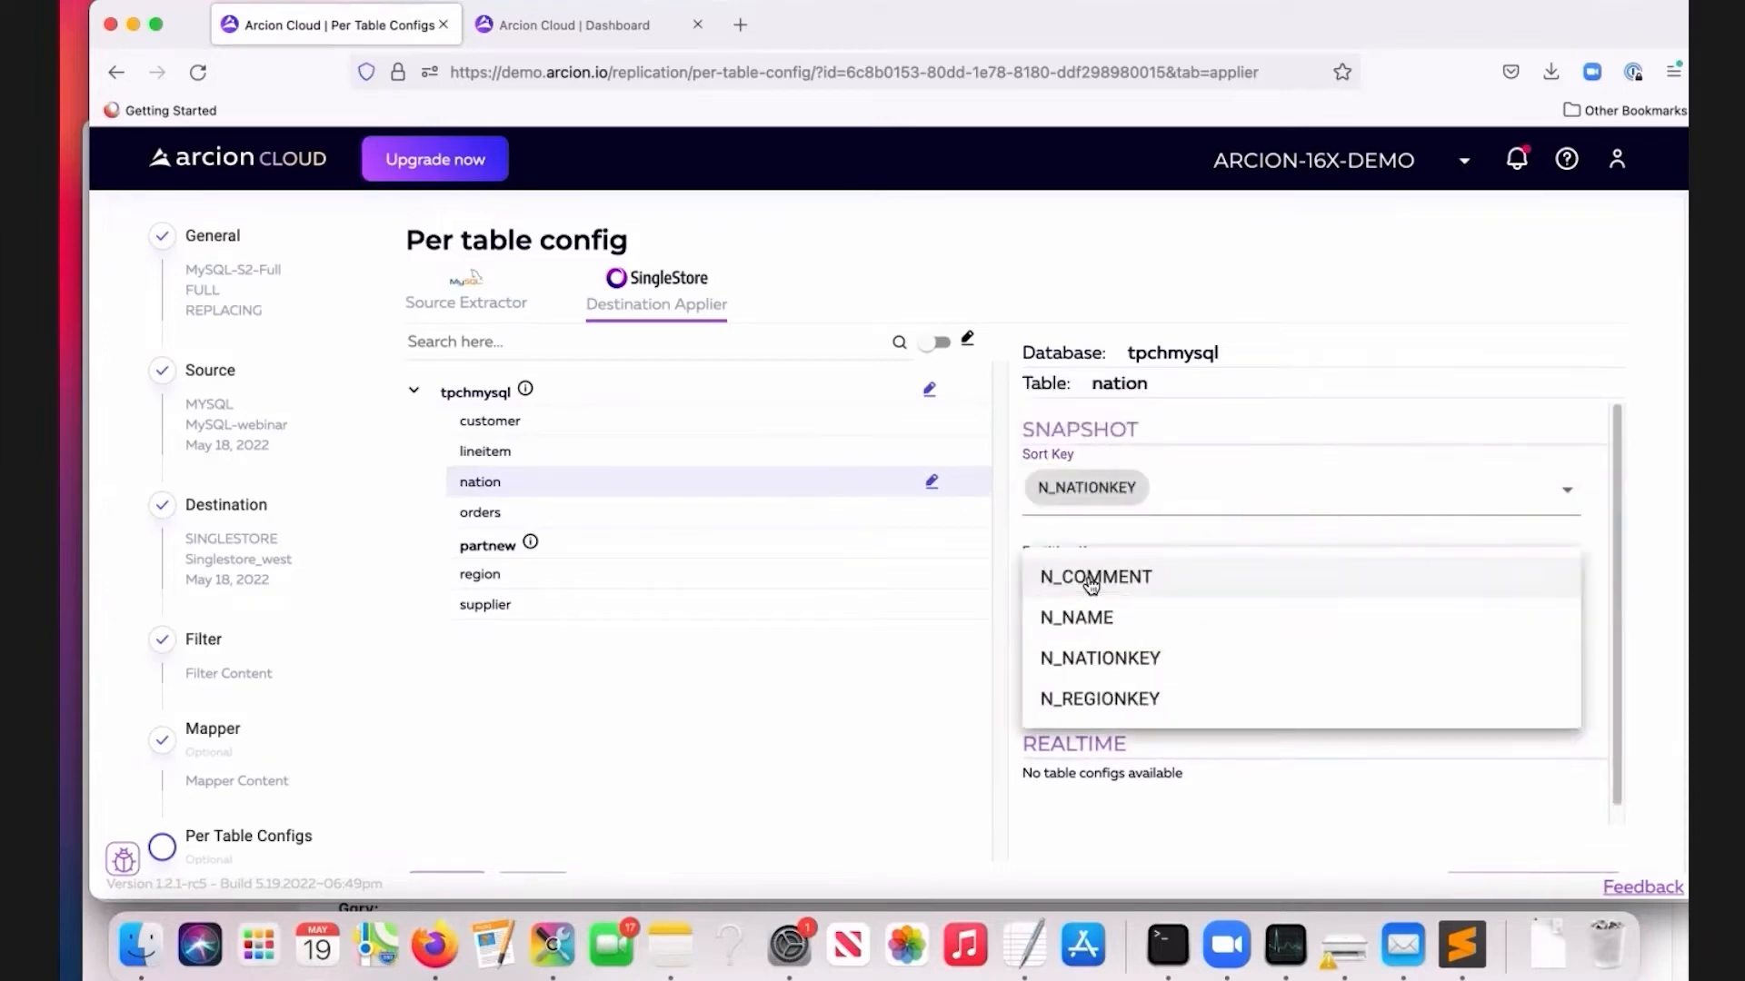
click(1099, 699)
click(868, 741)
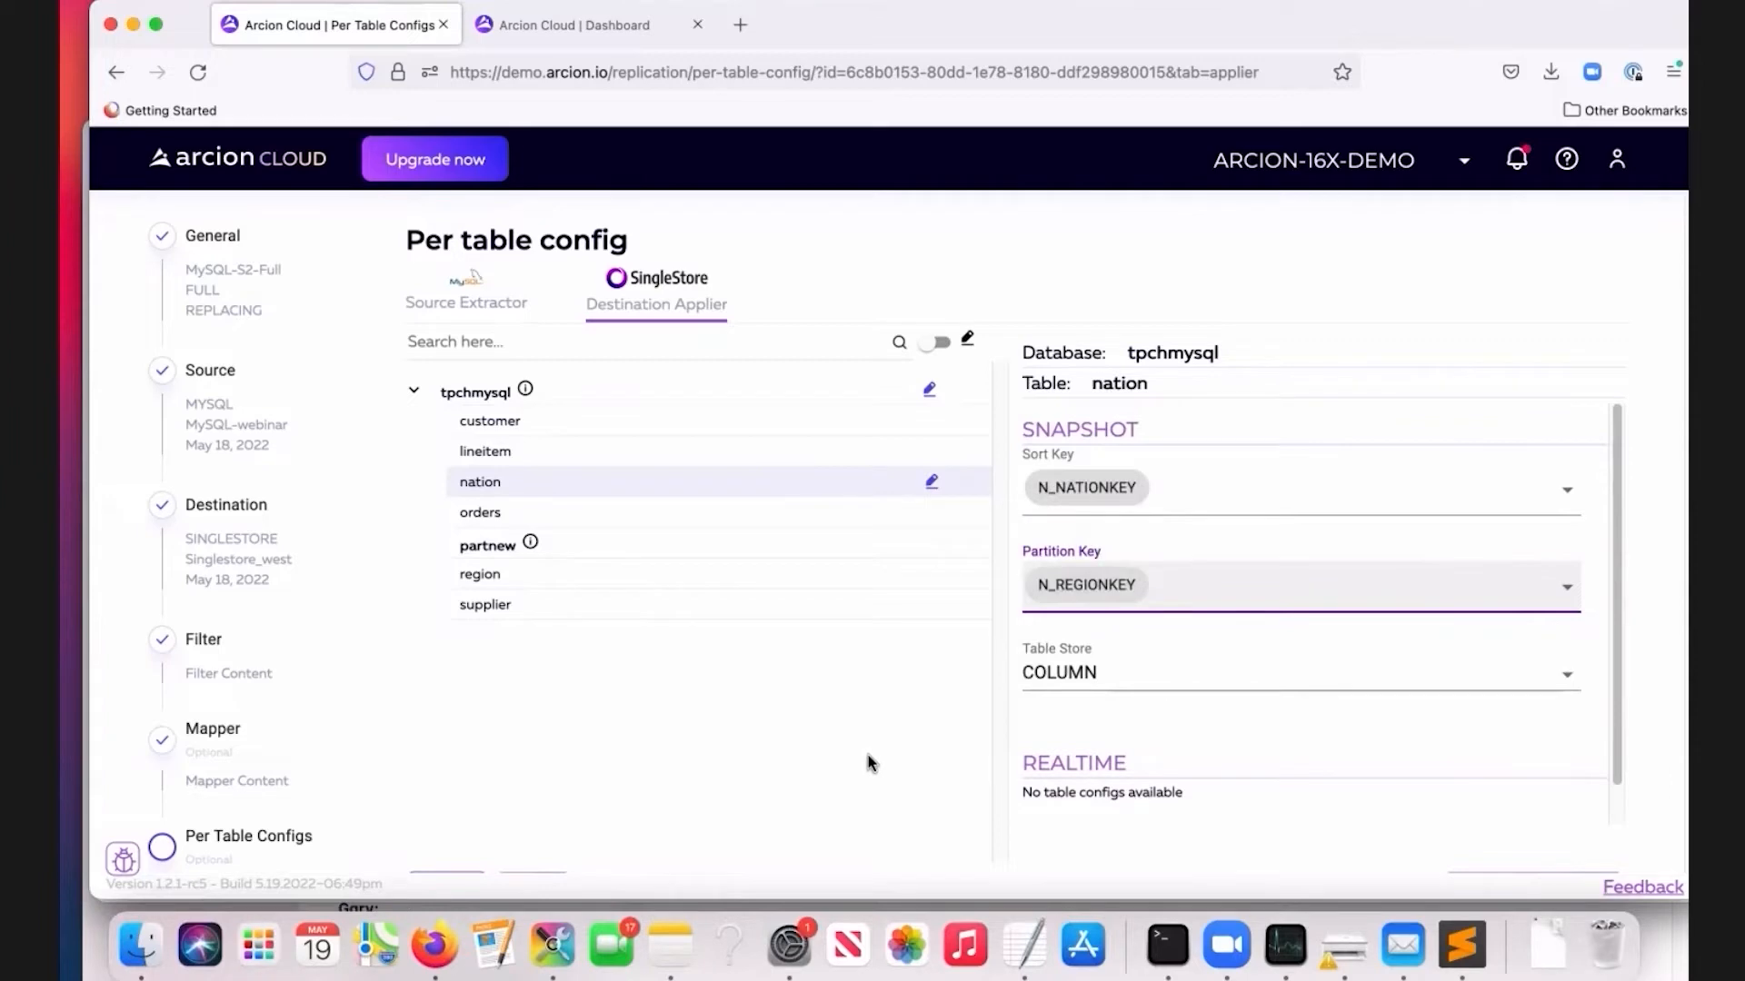
Save the per-table configuration and start the replication.
scroll(869, 763, down, 1)
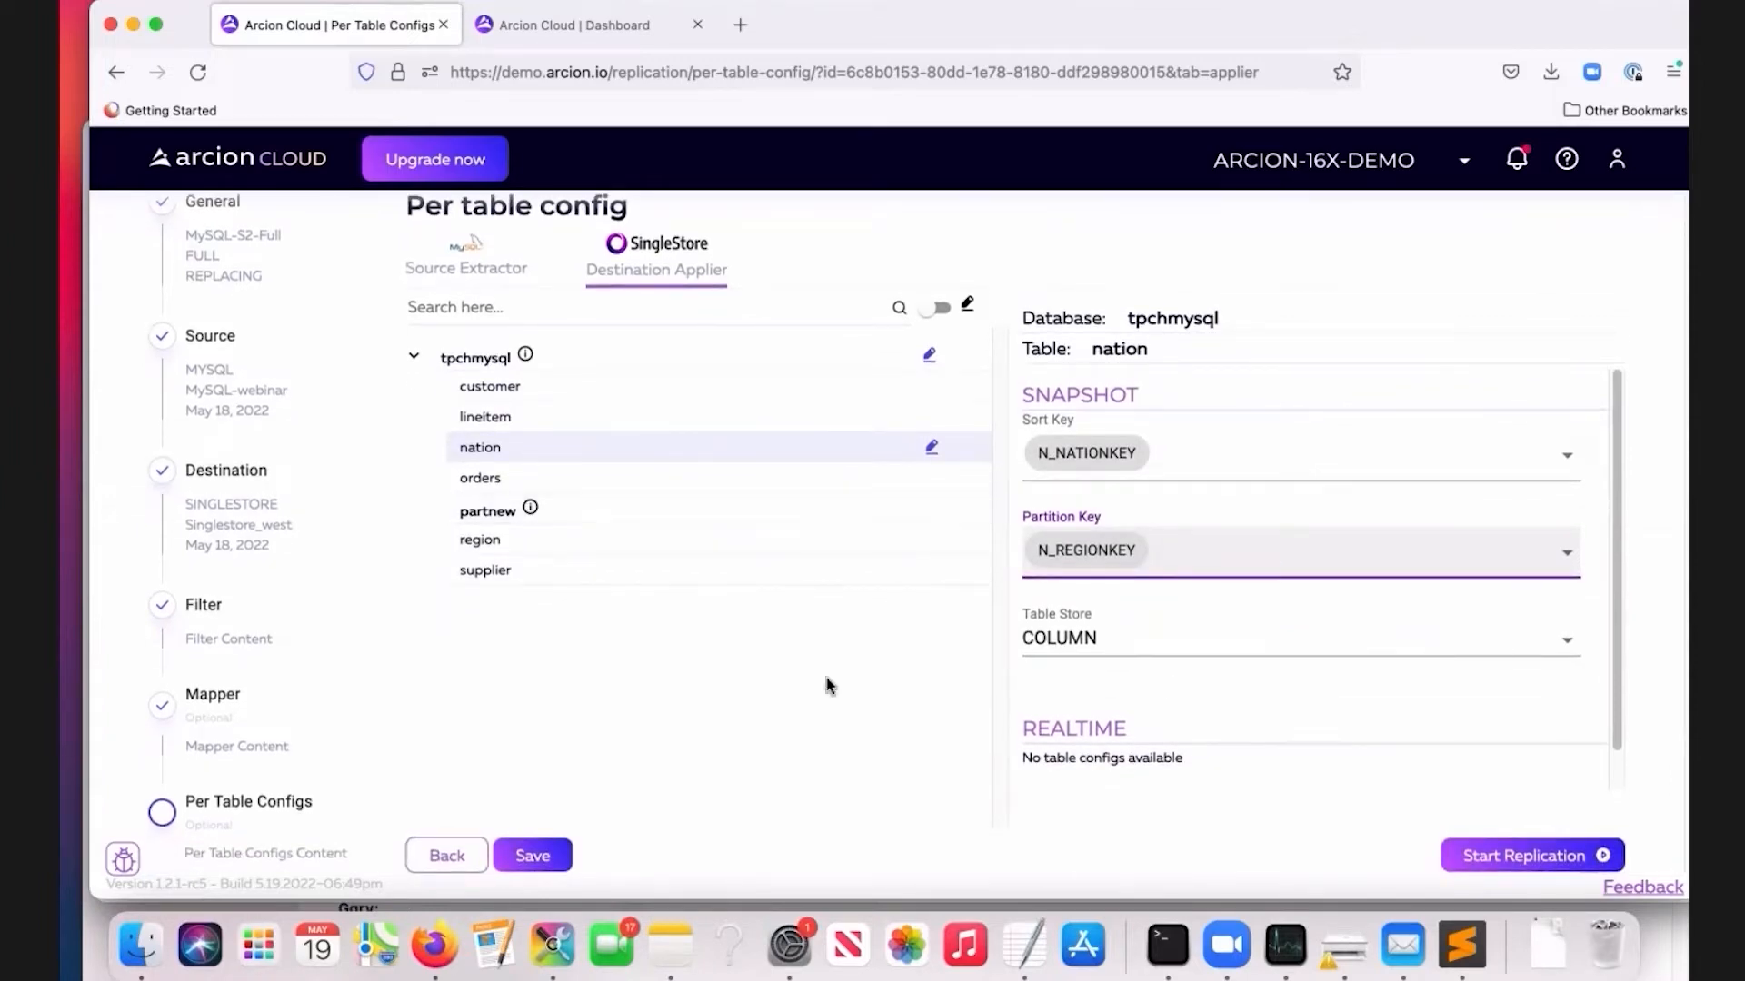
click(540, 862)
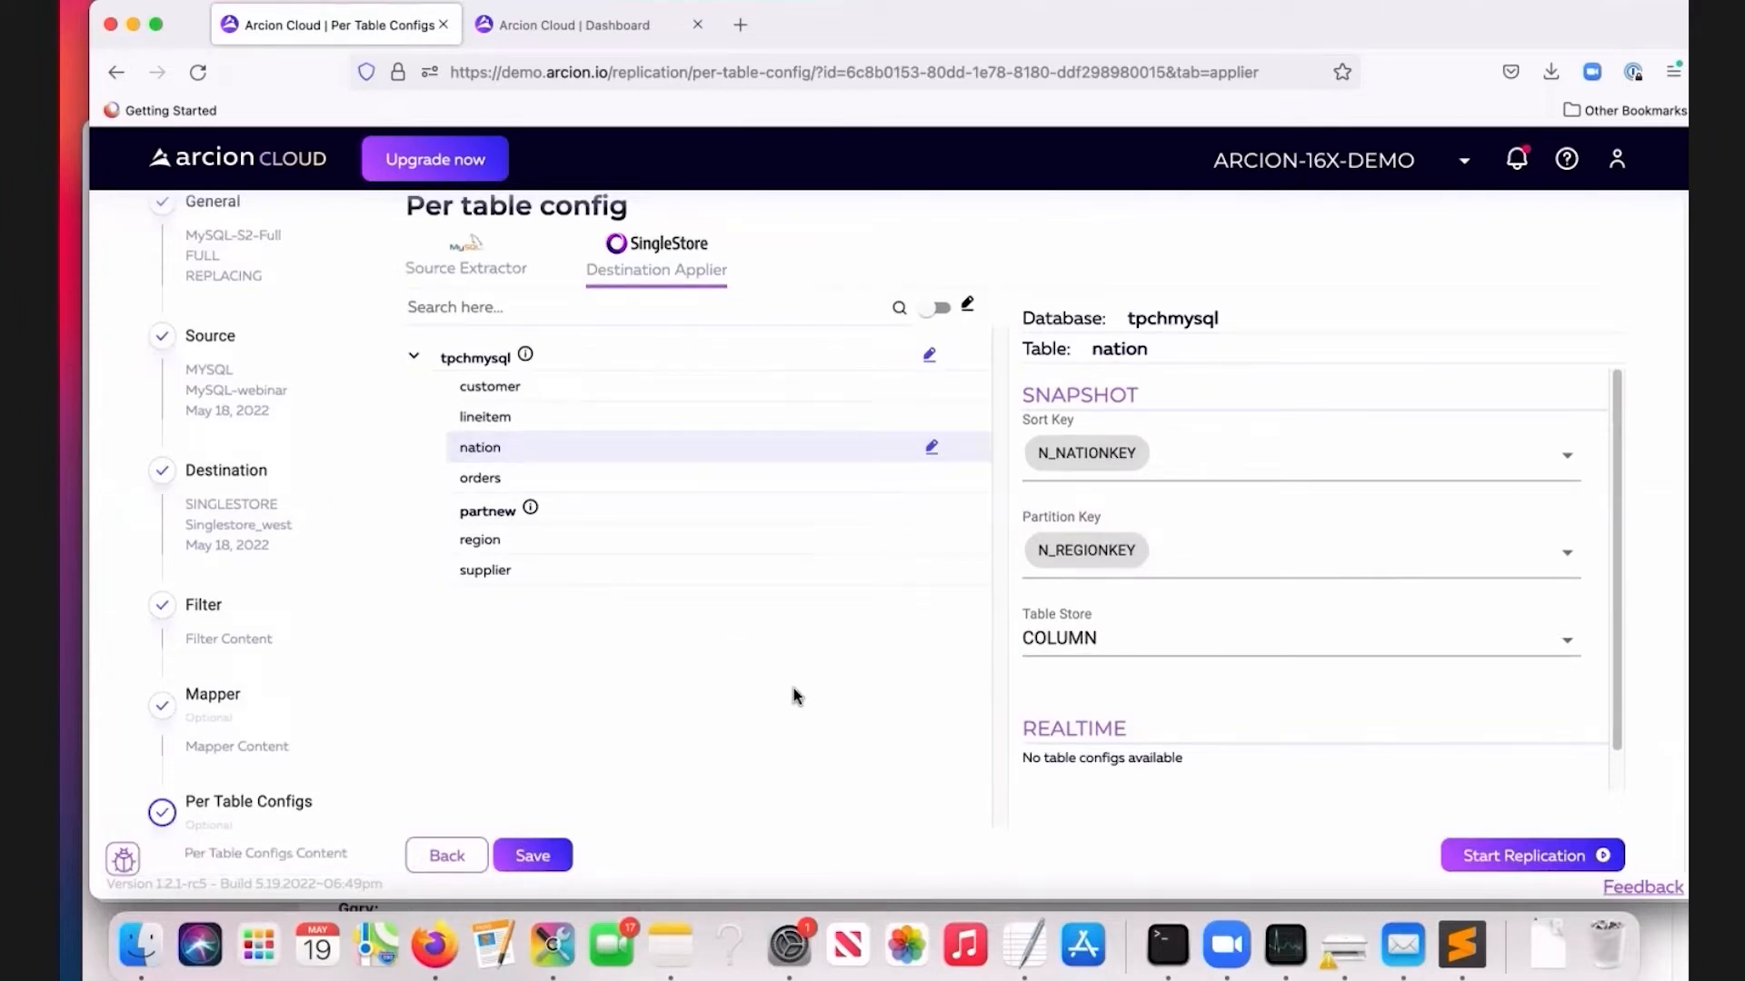
click(1490, 860)
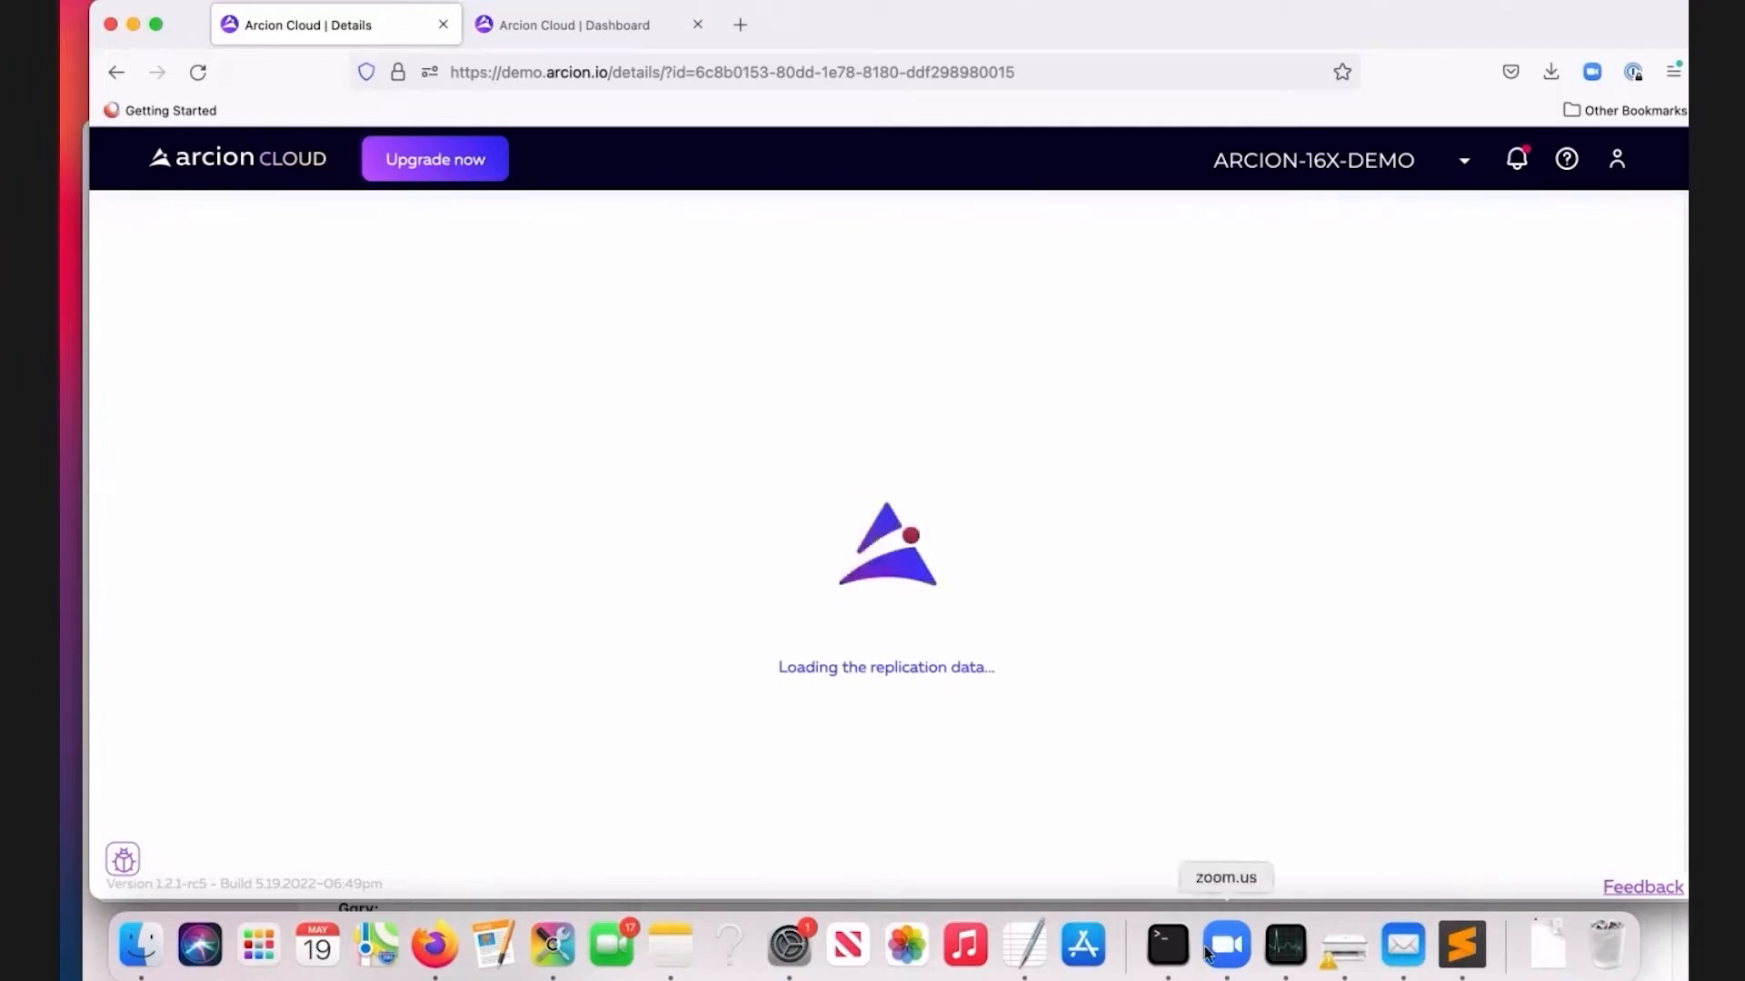
Switch to the terminal, list the SingleStore schemas and select tpchmysql as the current database.
click(1167, 945)
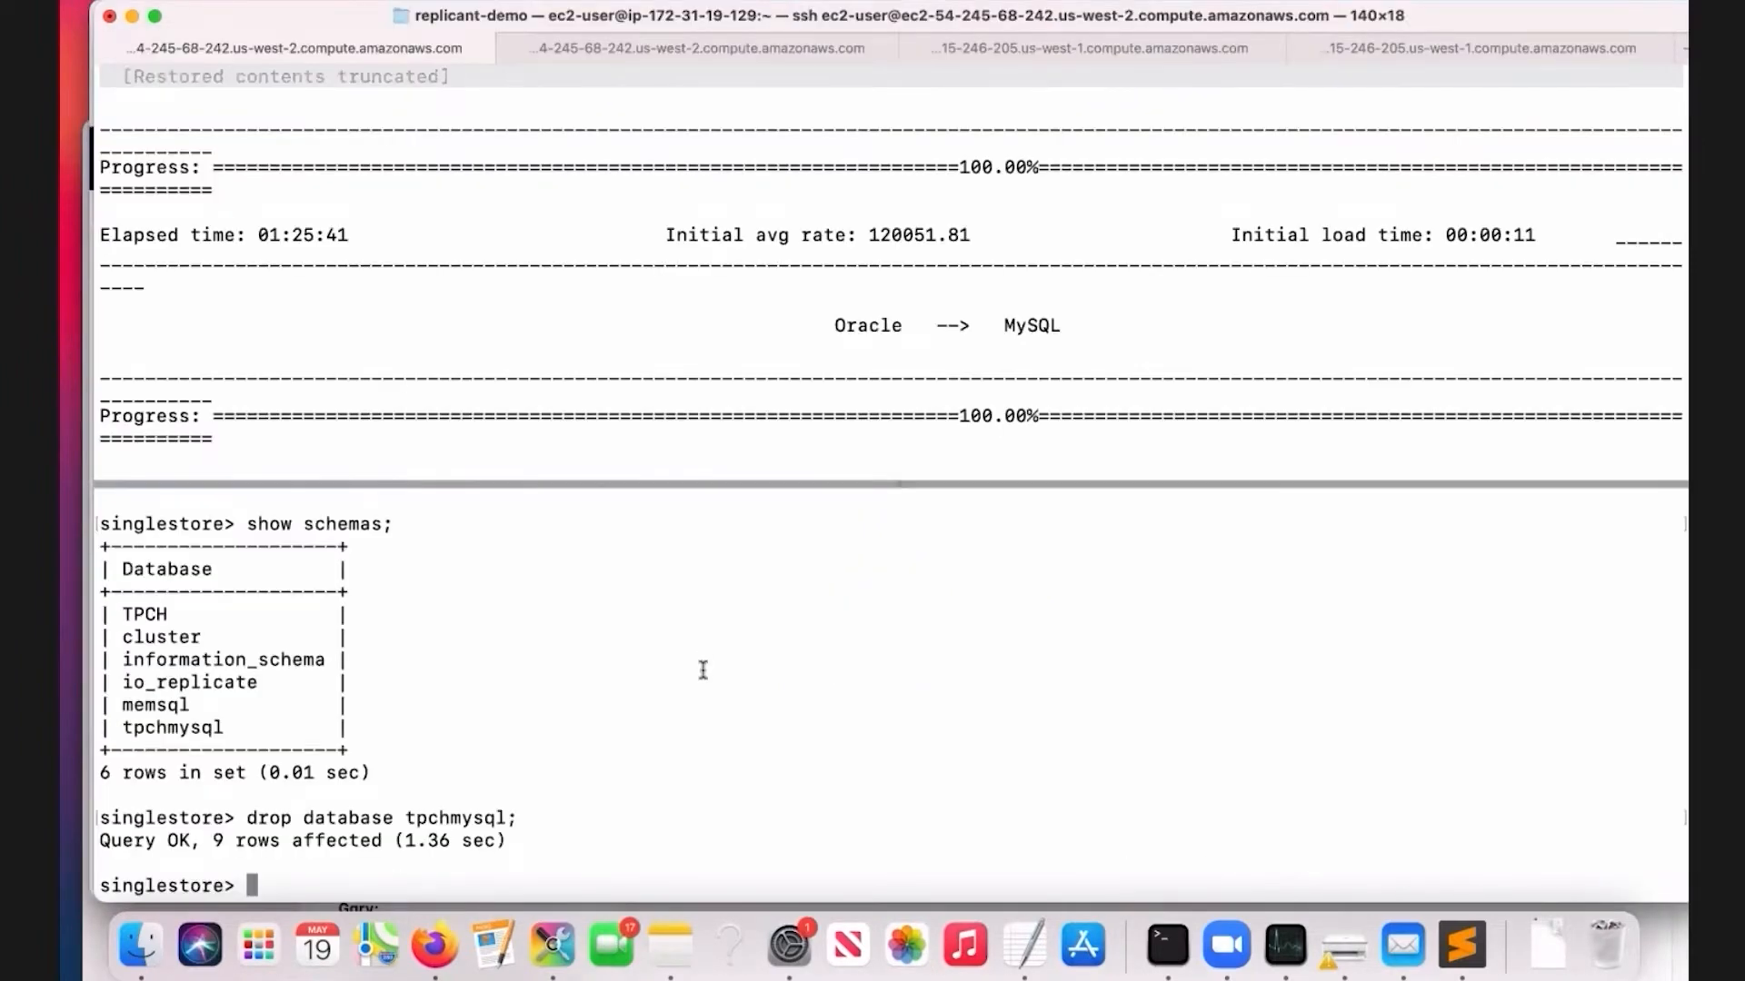
text(show schemas;)
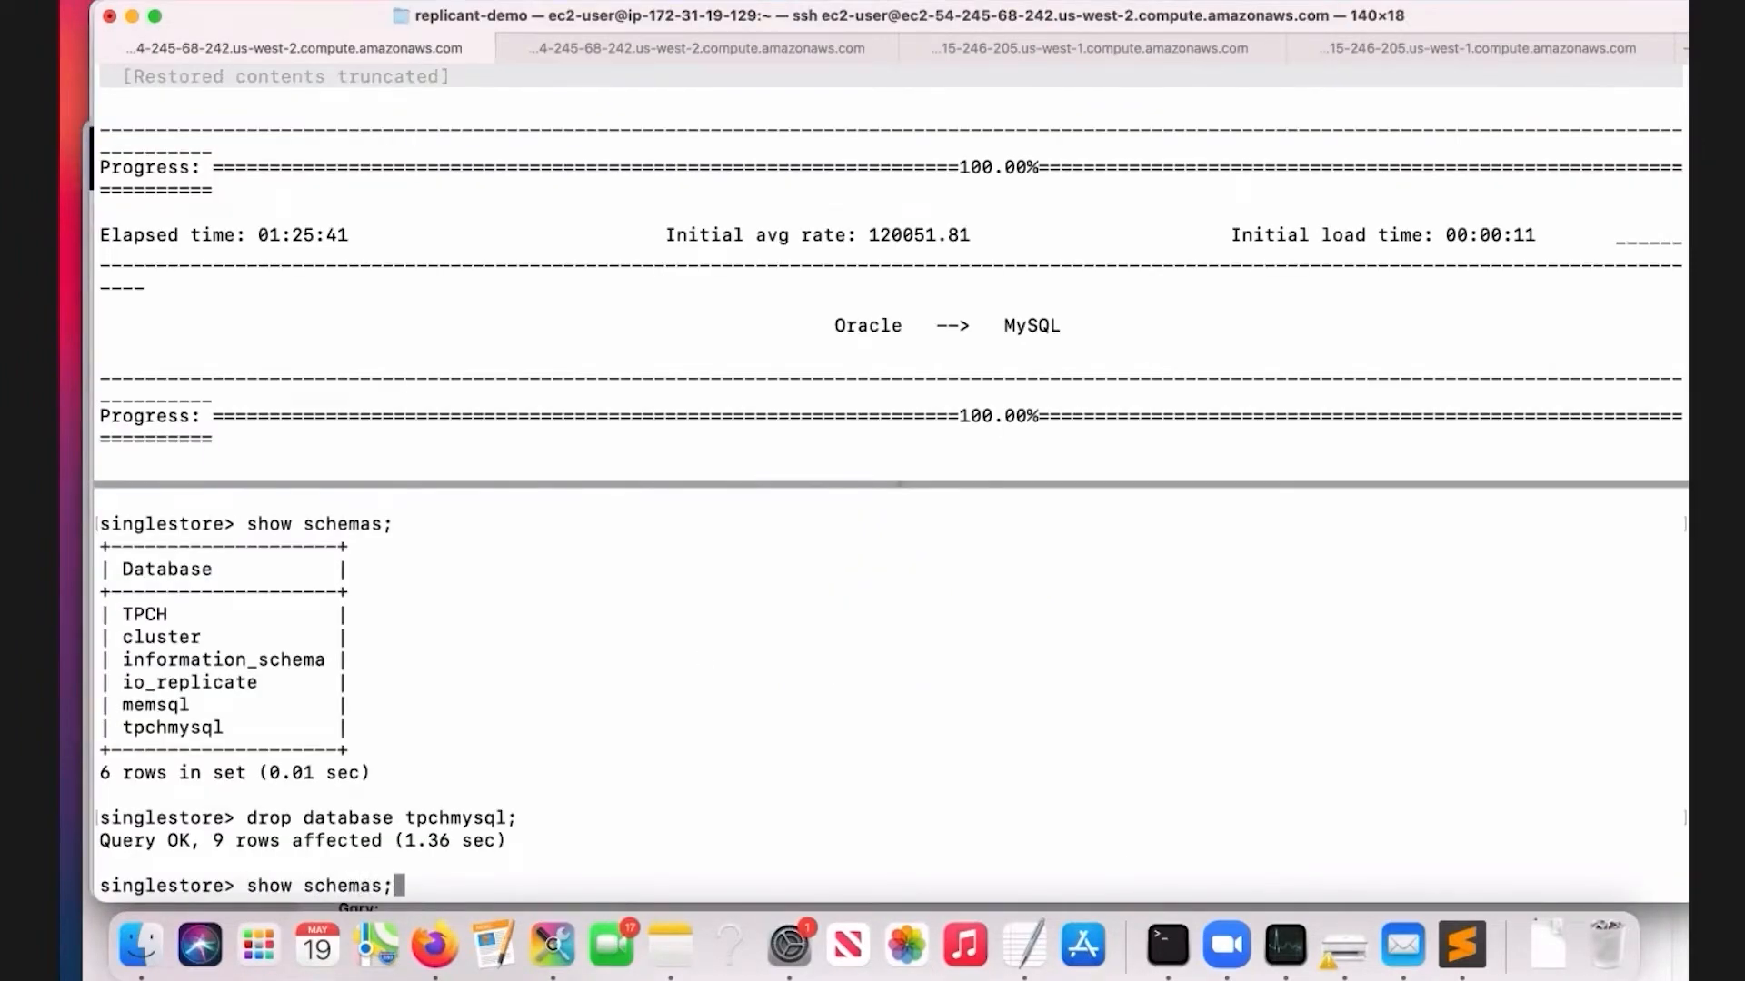
key(Return)
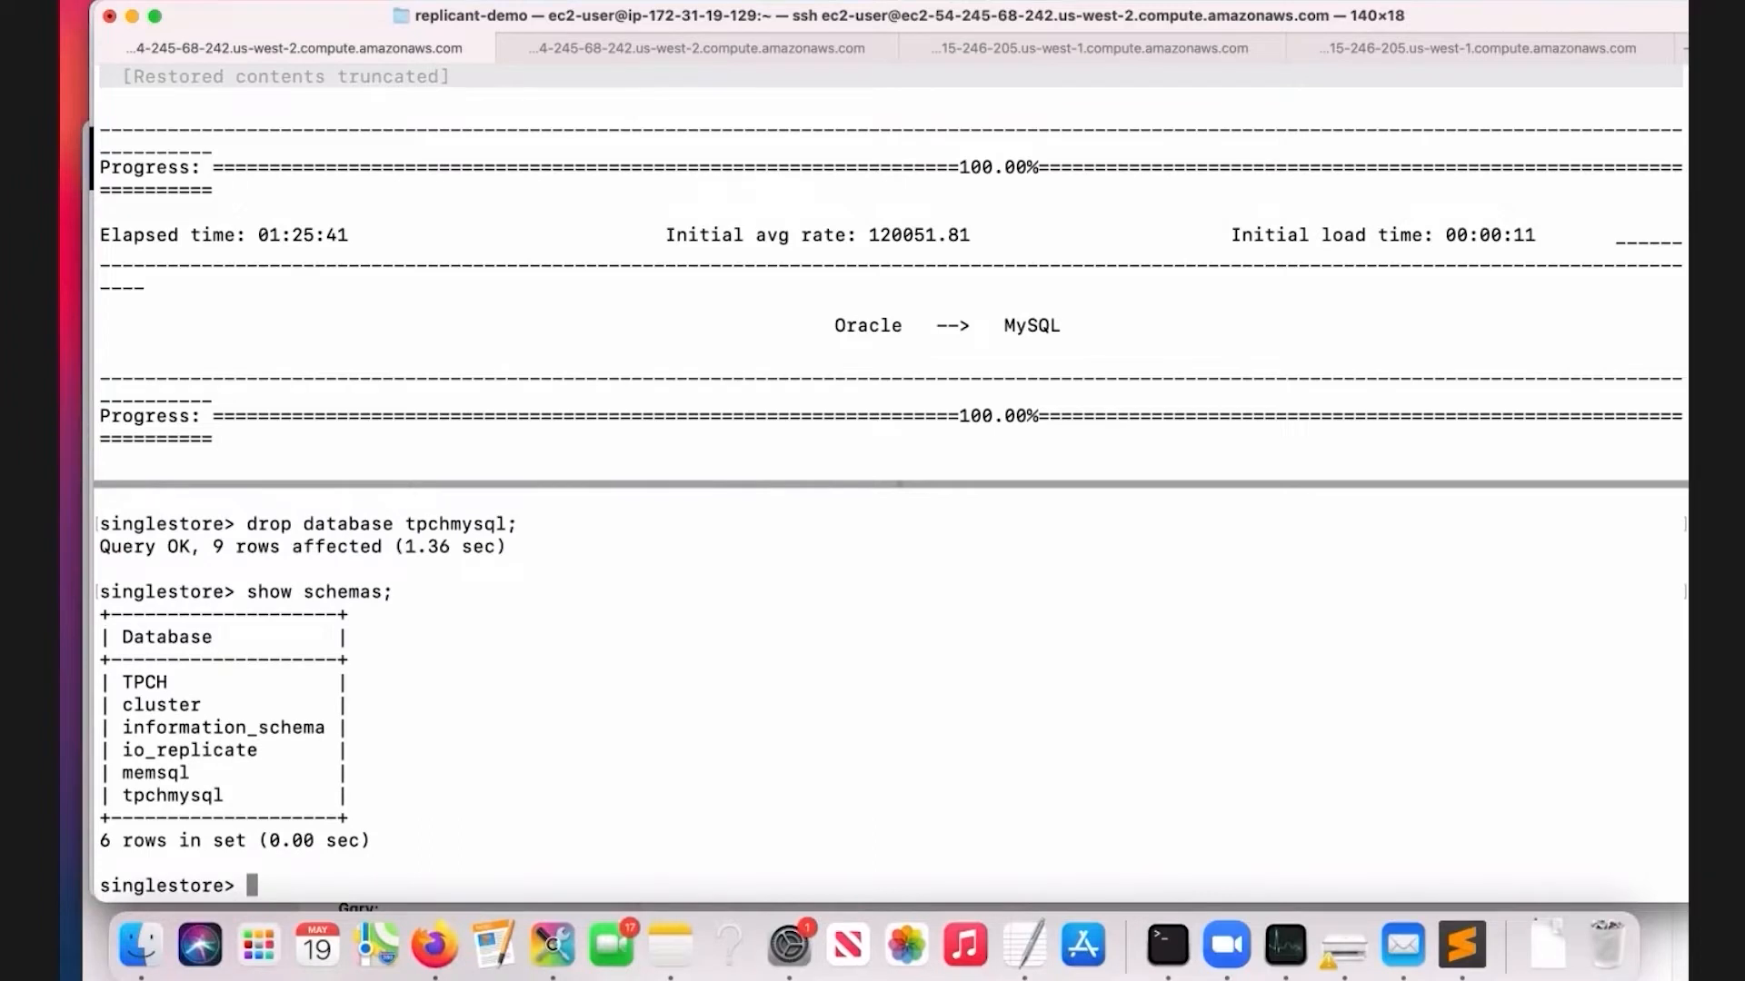
text(use tpchmysql;)
key(Return)
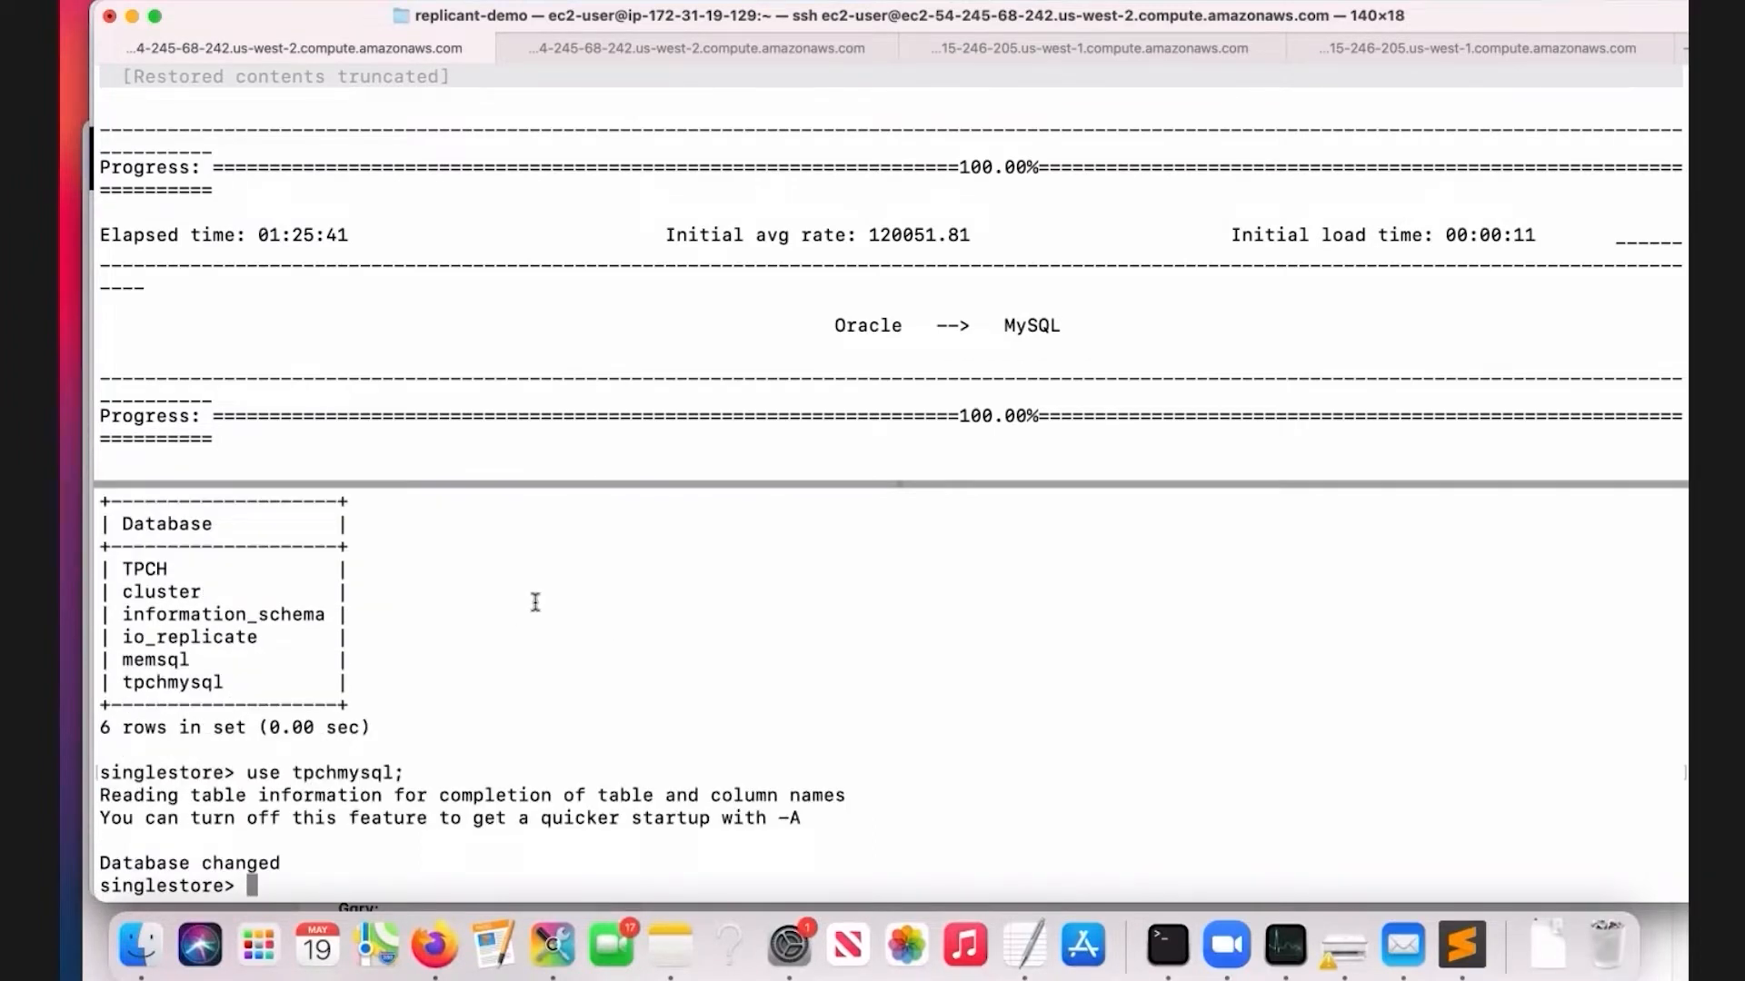
scroll(535, 602, up, 3)
scroll(564, 569, down, 3)
drag(243, 774, 405, 773)
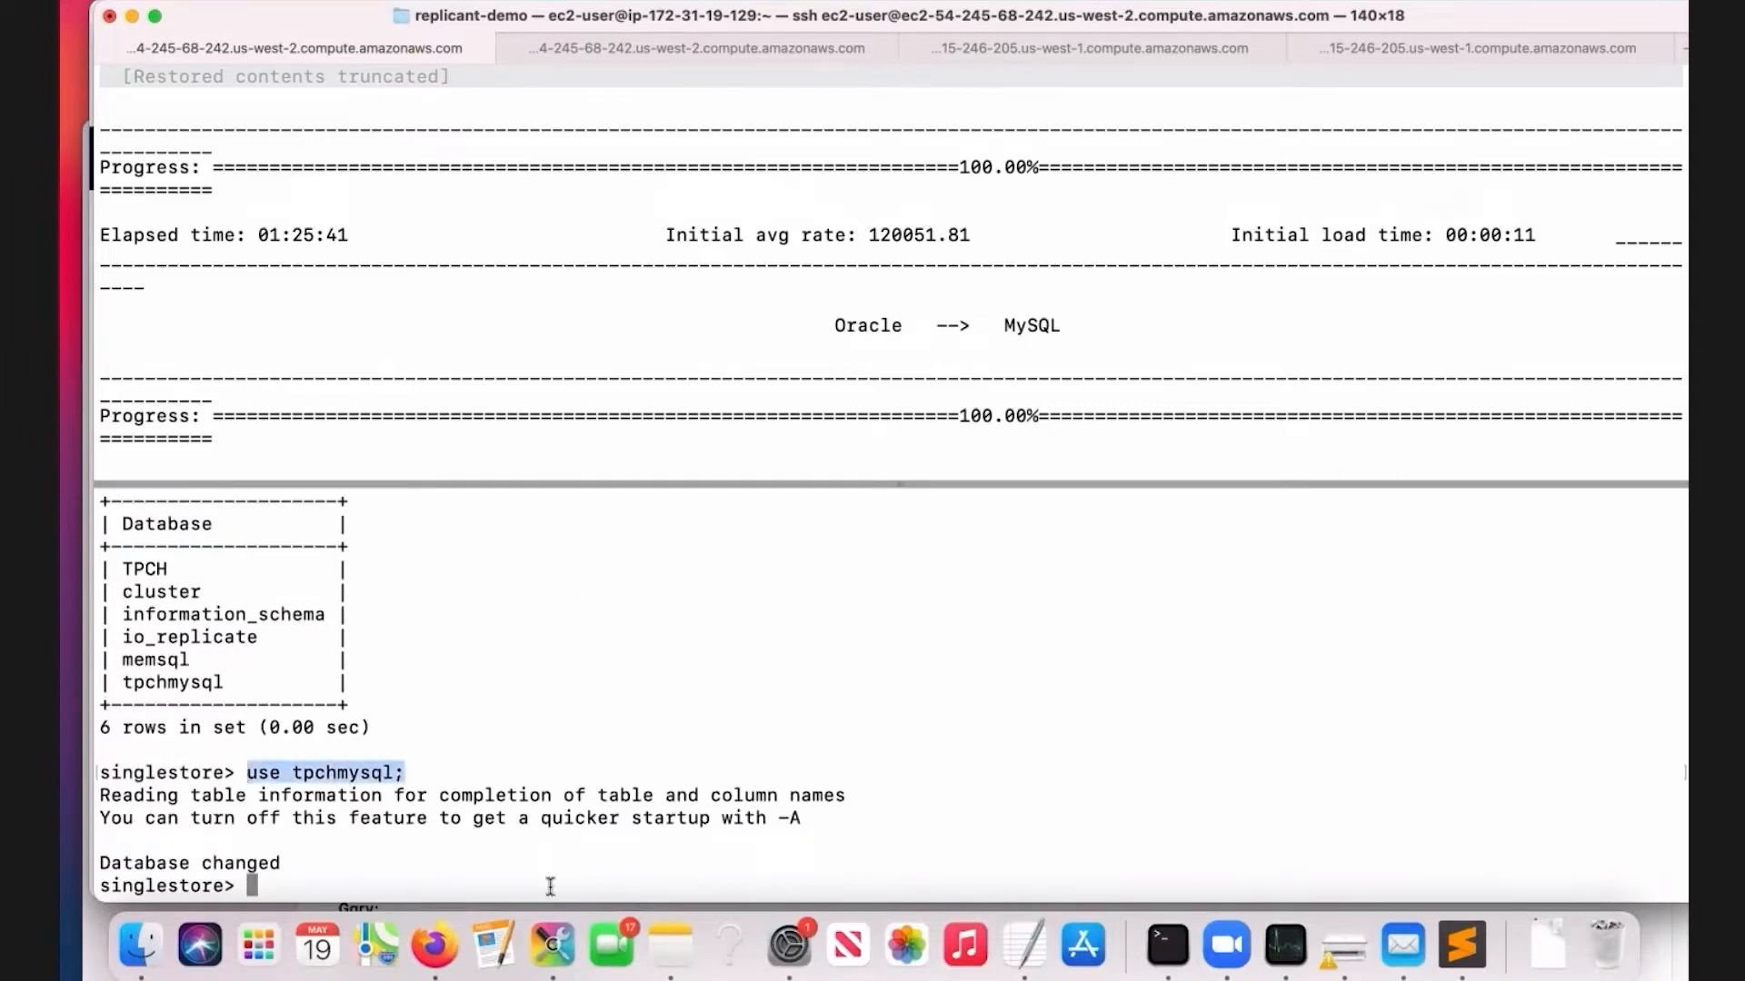
Switch to Arcion Cloud in Firefox and examine the MySQL-S2-Full replication's row totals, replication rate, phase chart and trace log.
click(434, 945)
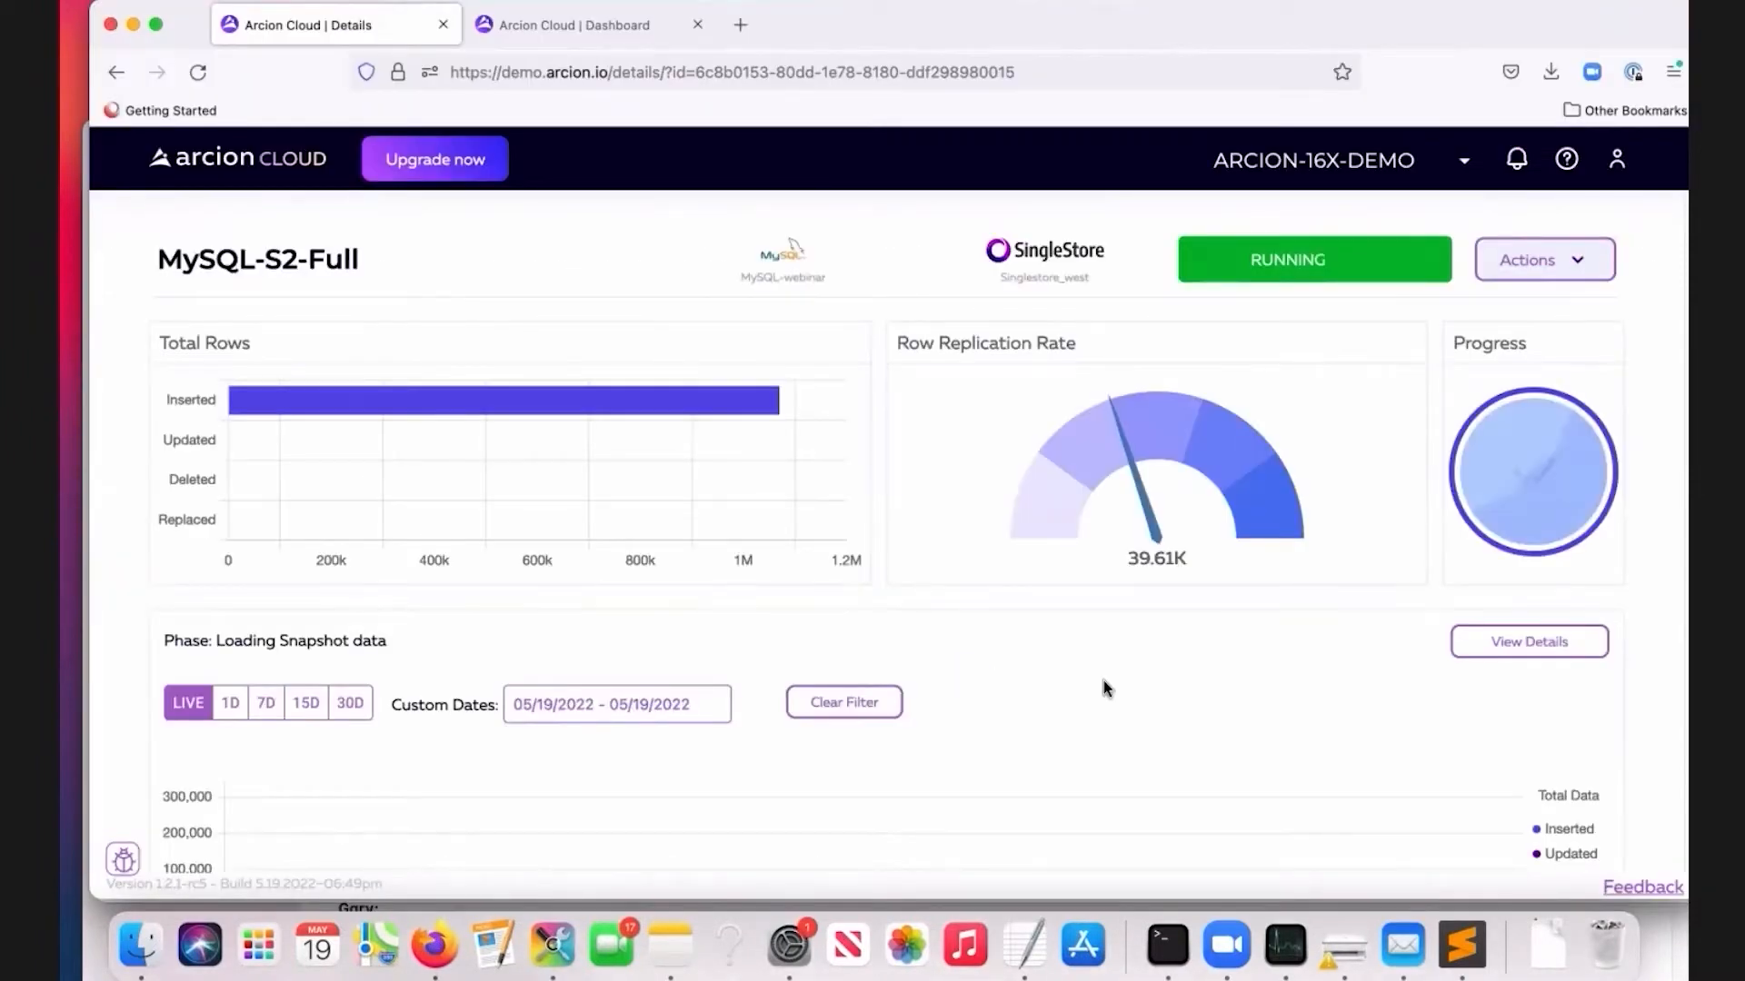
scroll(1103, 687, down, 2)
scroll(1103, 687, up, 2)
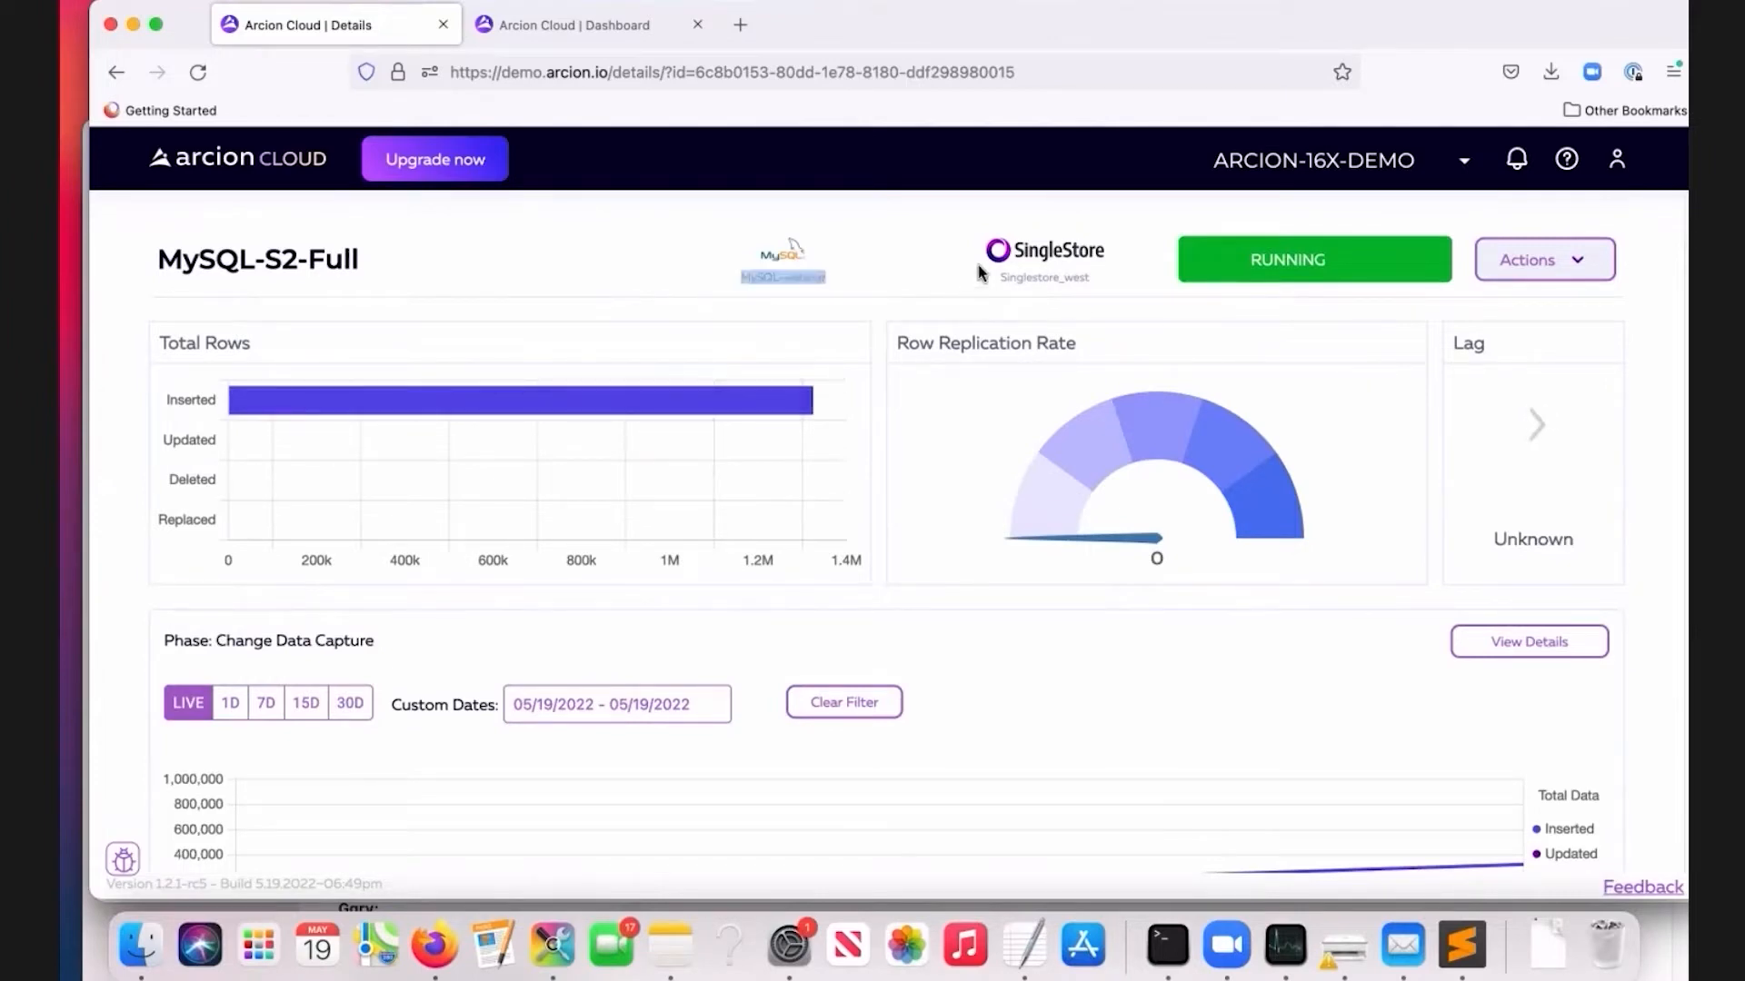
scroll(1152, 586, down, 1)
scroll(1152, 582, down, 1)
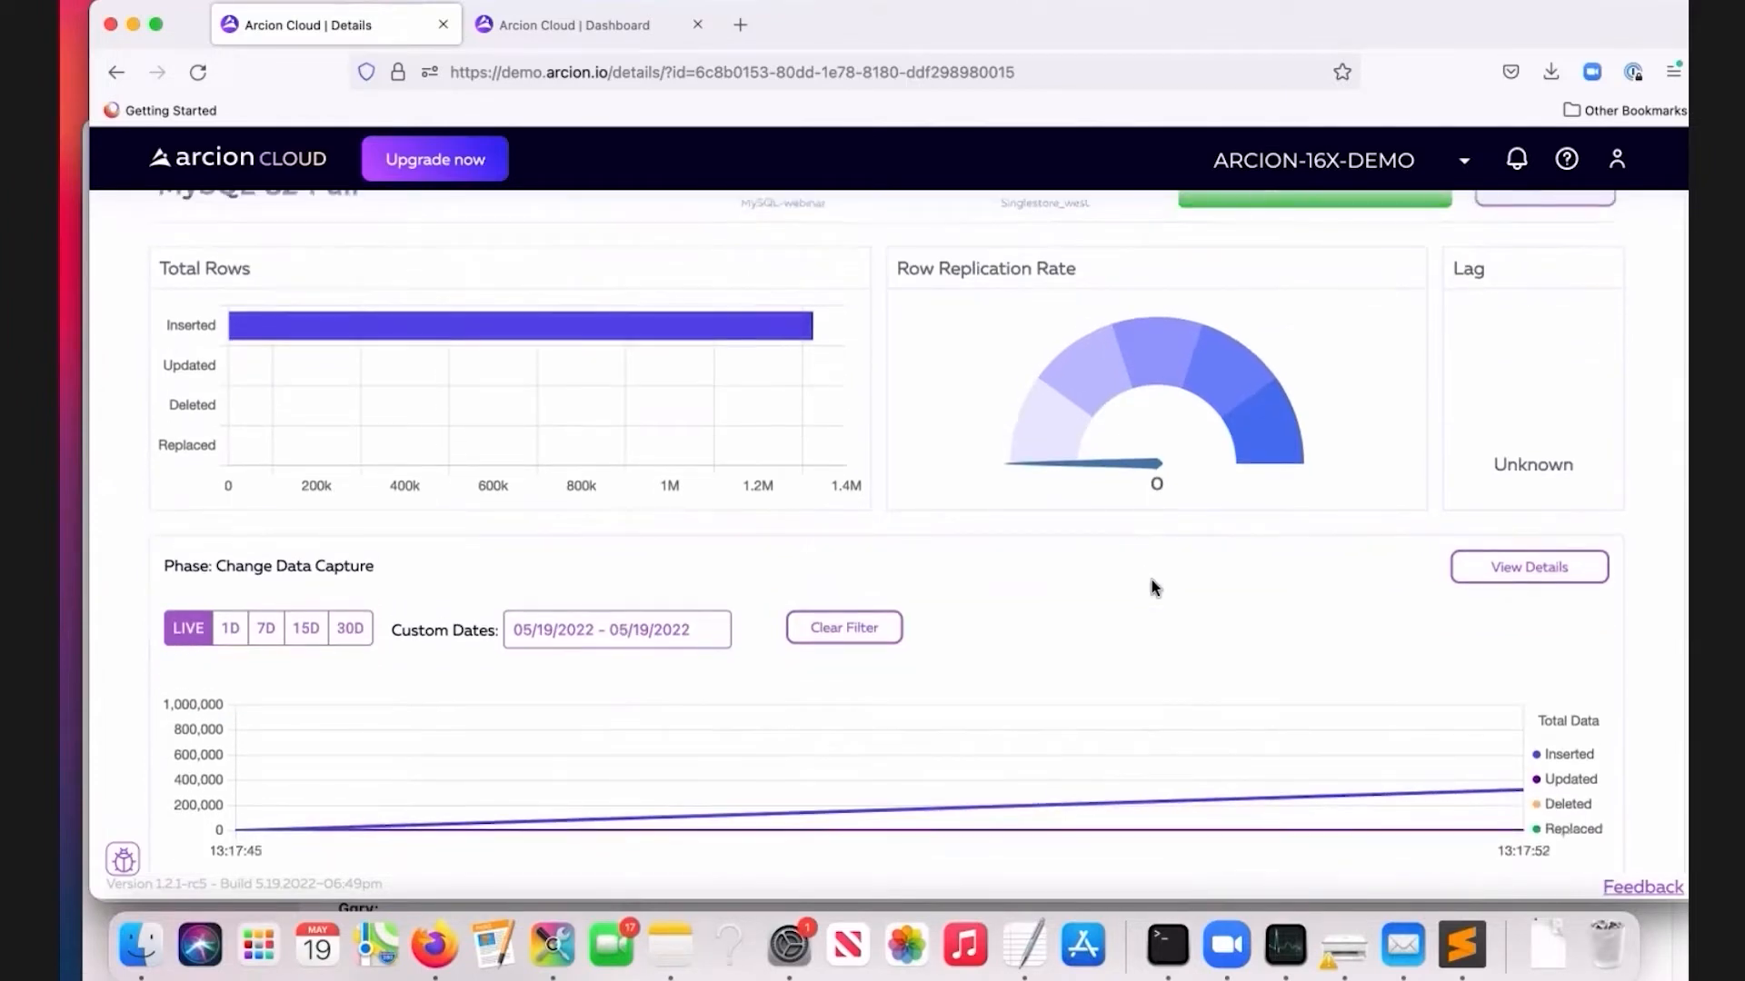
scroll(1152, 582, down, 5)
scroll(1153, 580, down, 2)
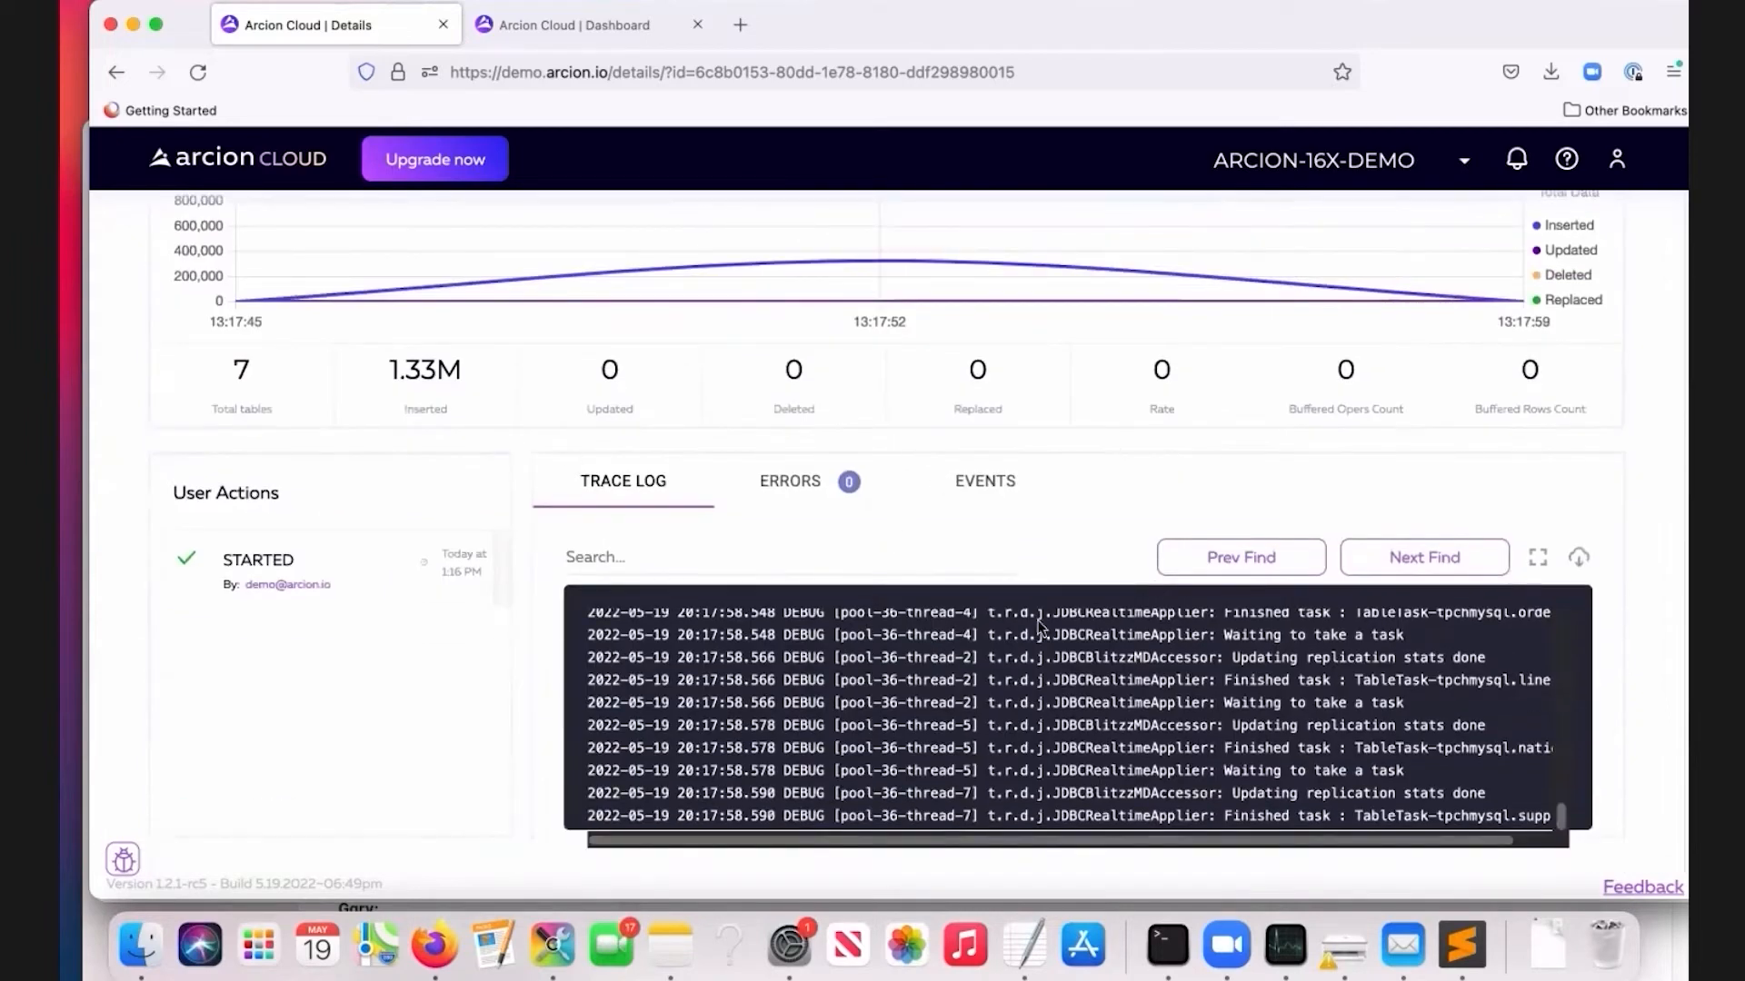
scroll(1061, 495, up, 5)
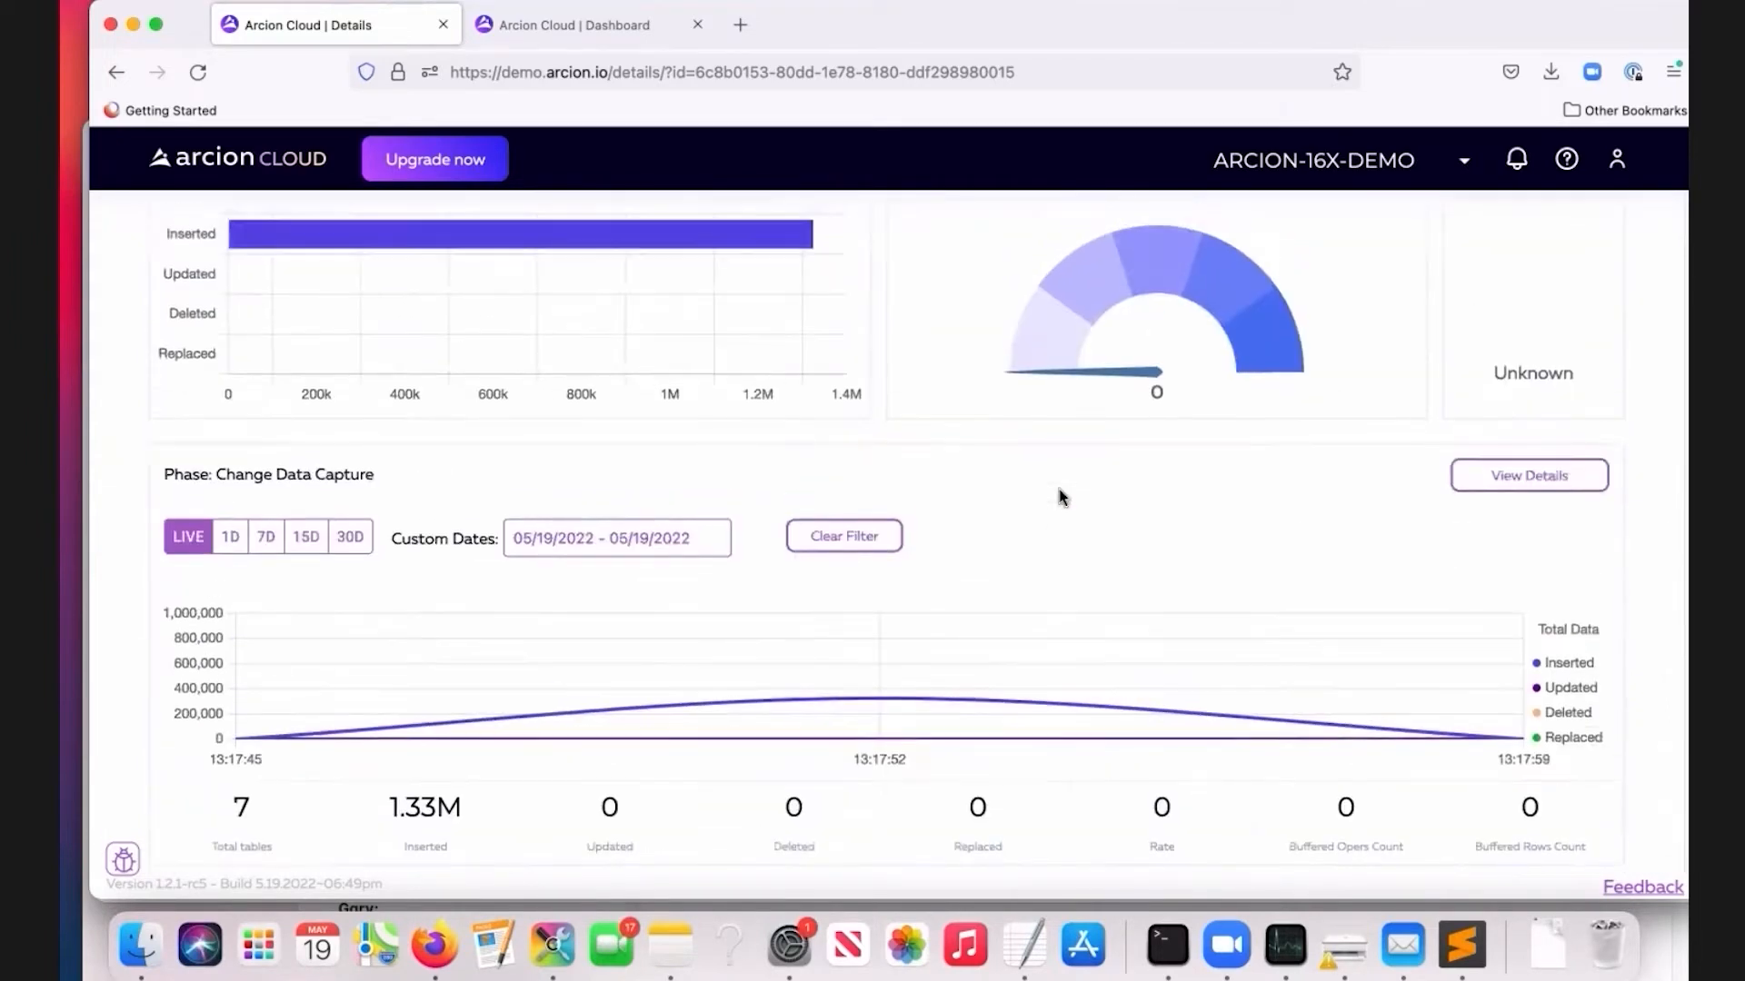
scroll(1135, 663, down, 1)
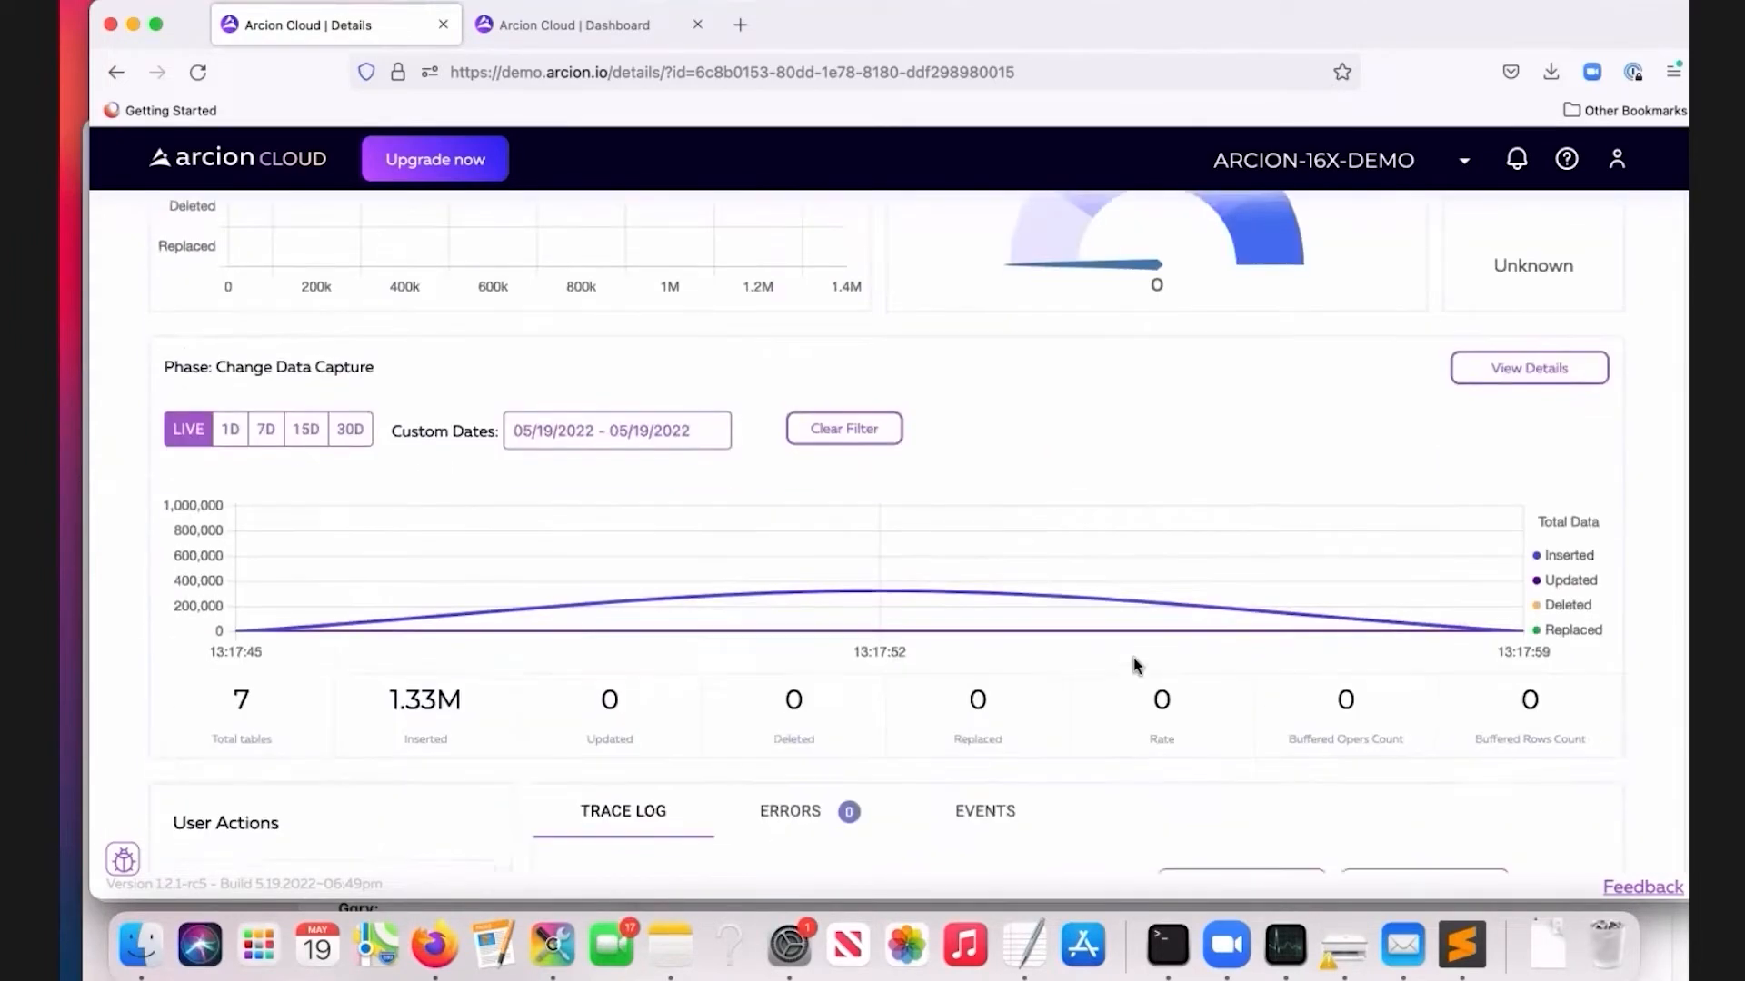
scroll(1136, 666, up, 3)
scroll(1136, 666, up, 1)
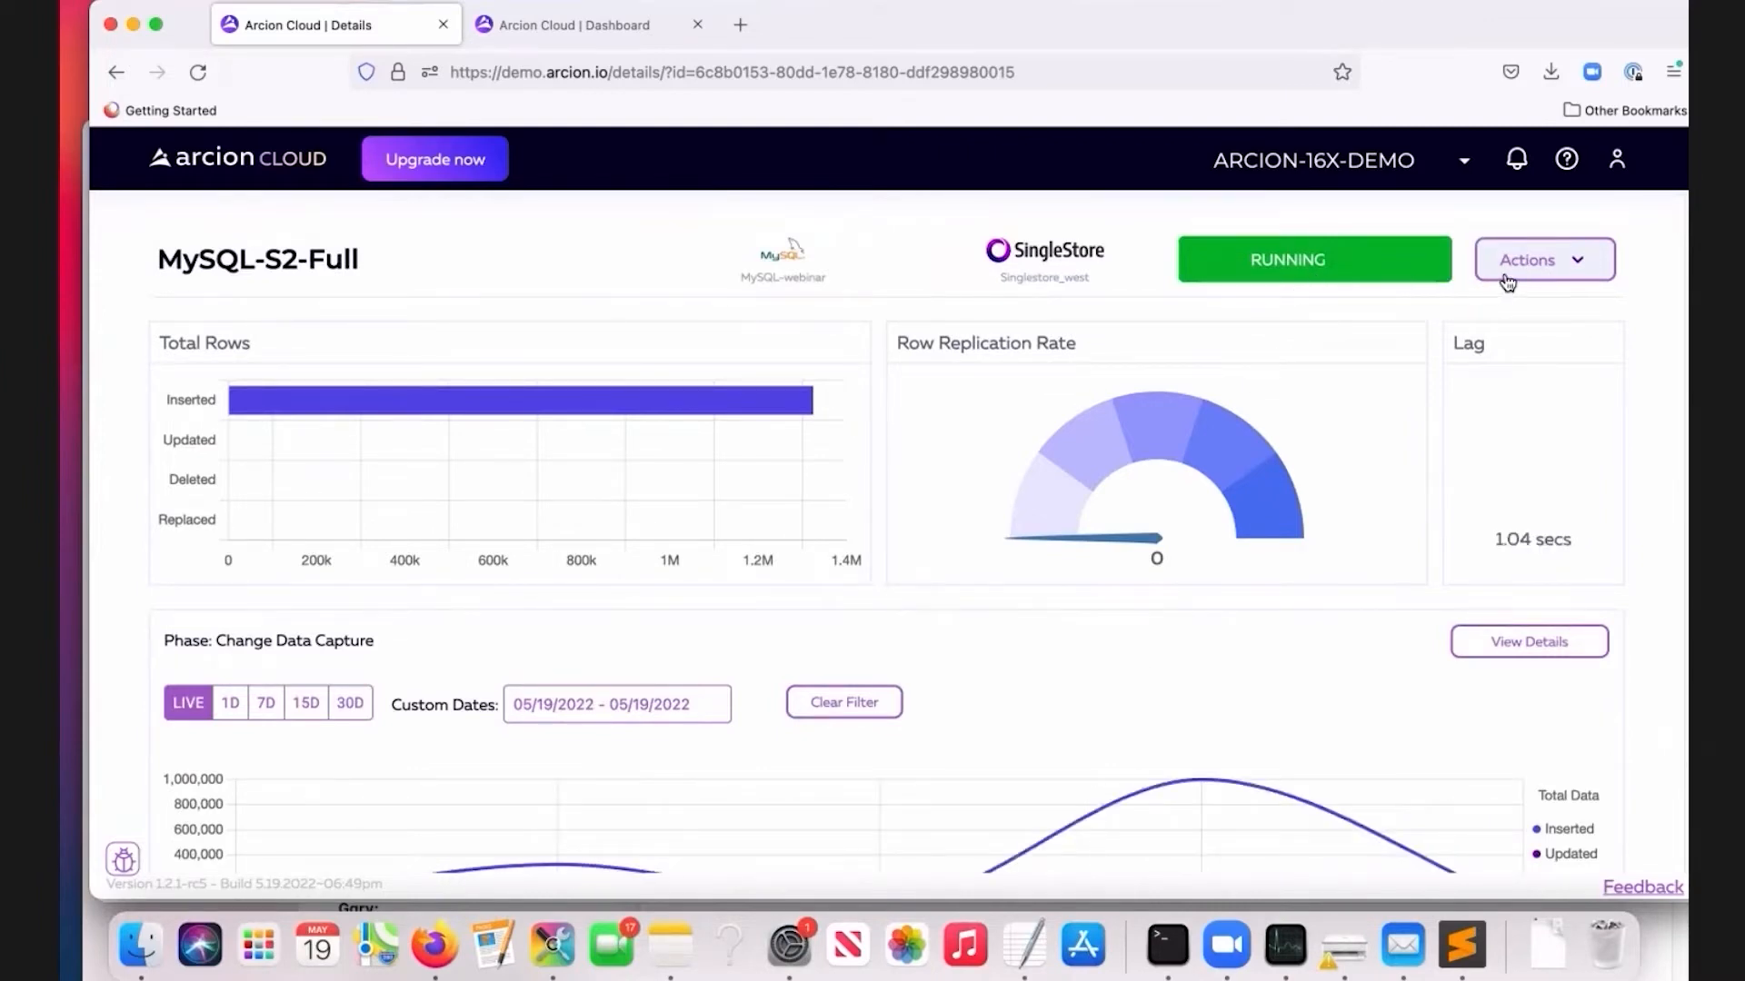
Review the actions available for the running replication, and examine its total rows, table statistics and current phase.
click(1538, 269)
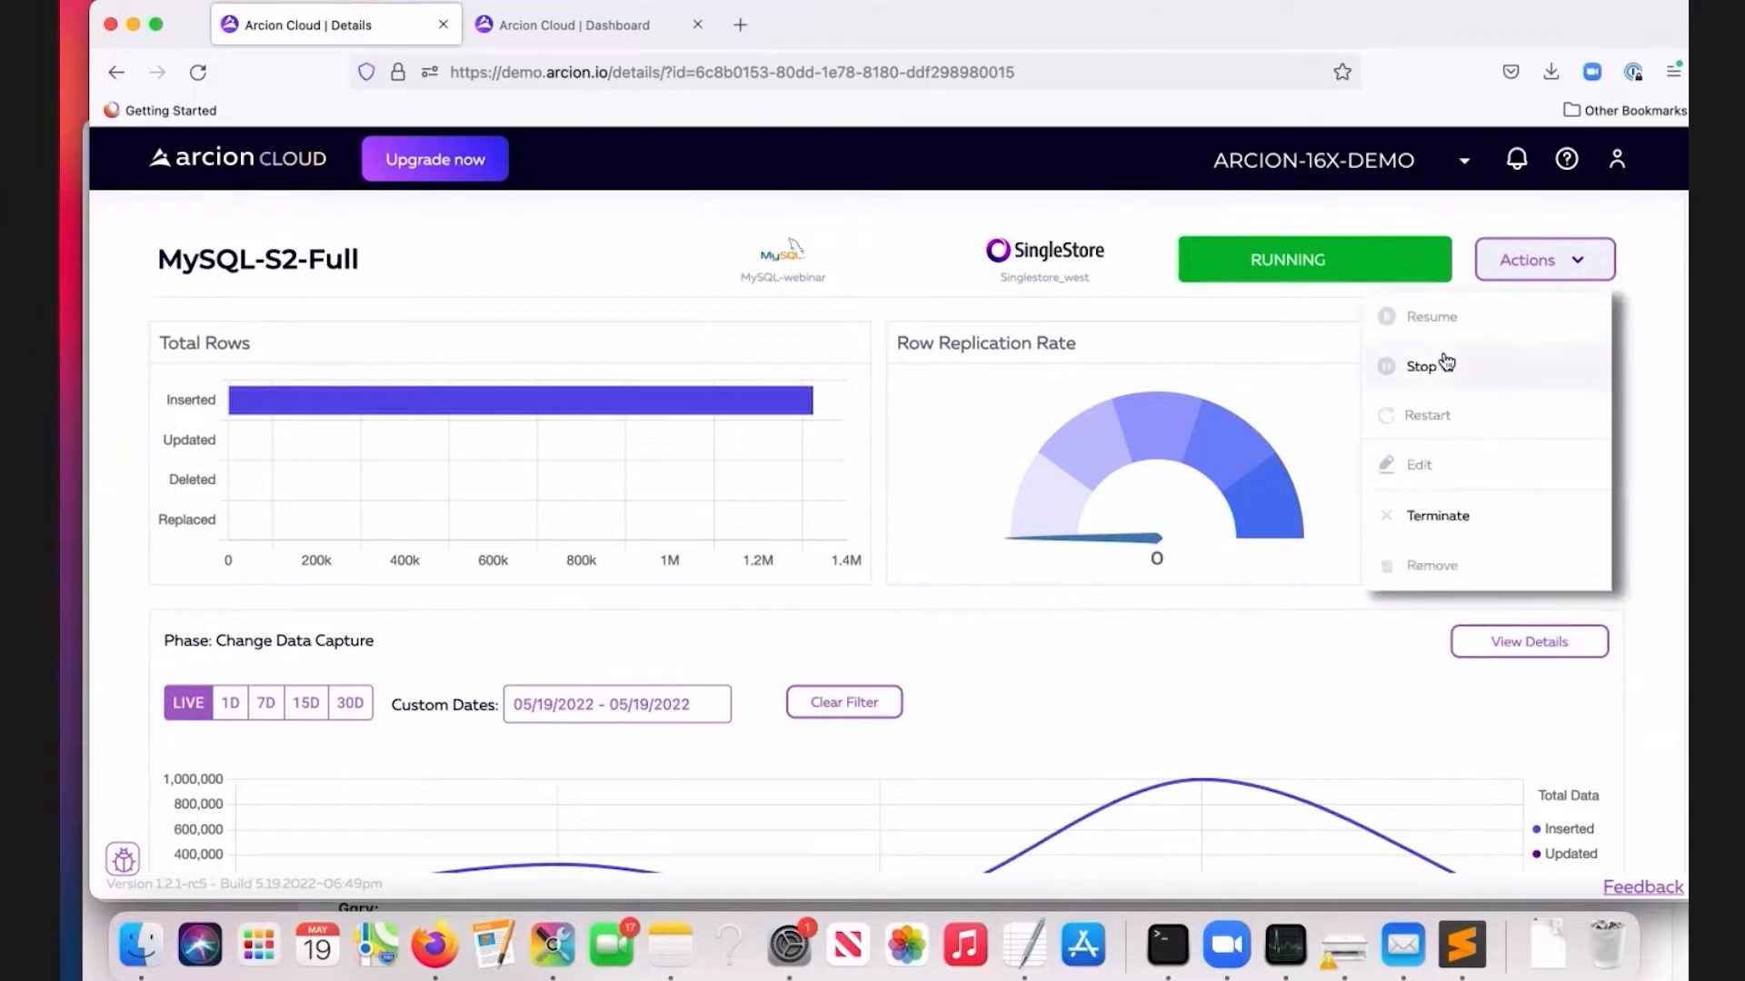
click(1295, 647)
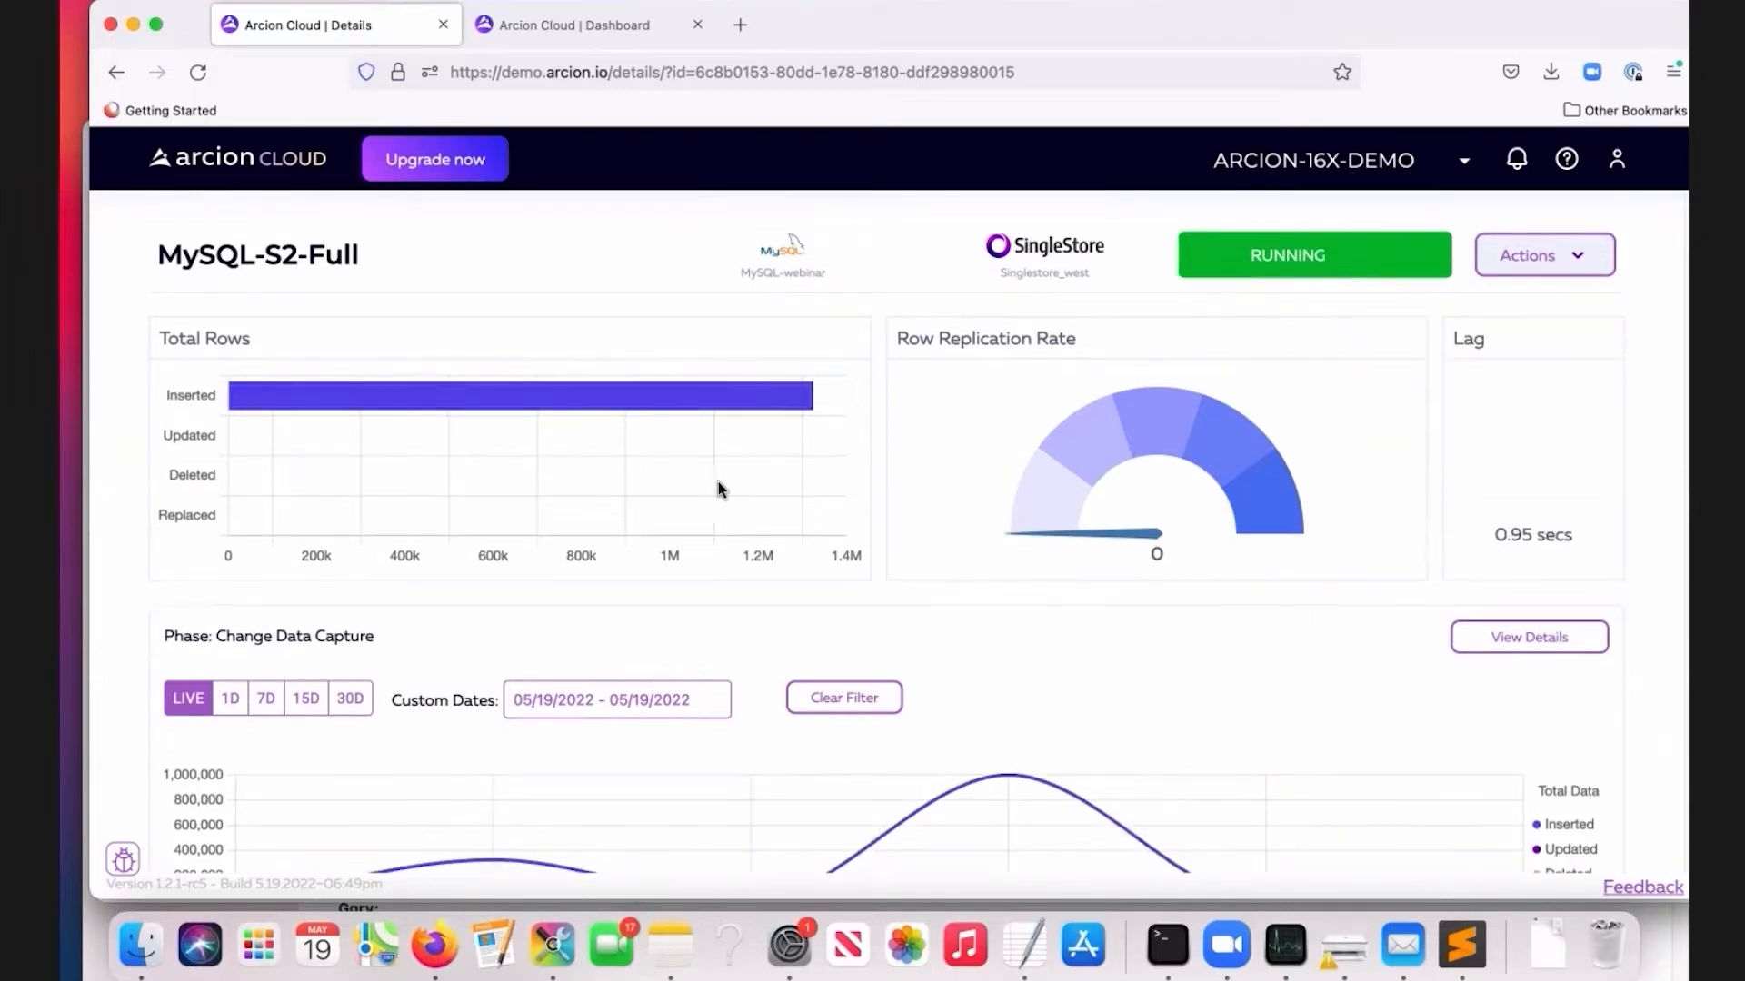
mouse_move(503, 404)
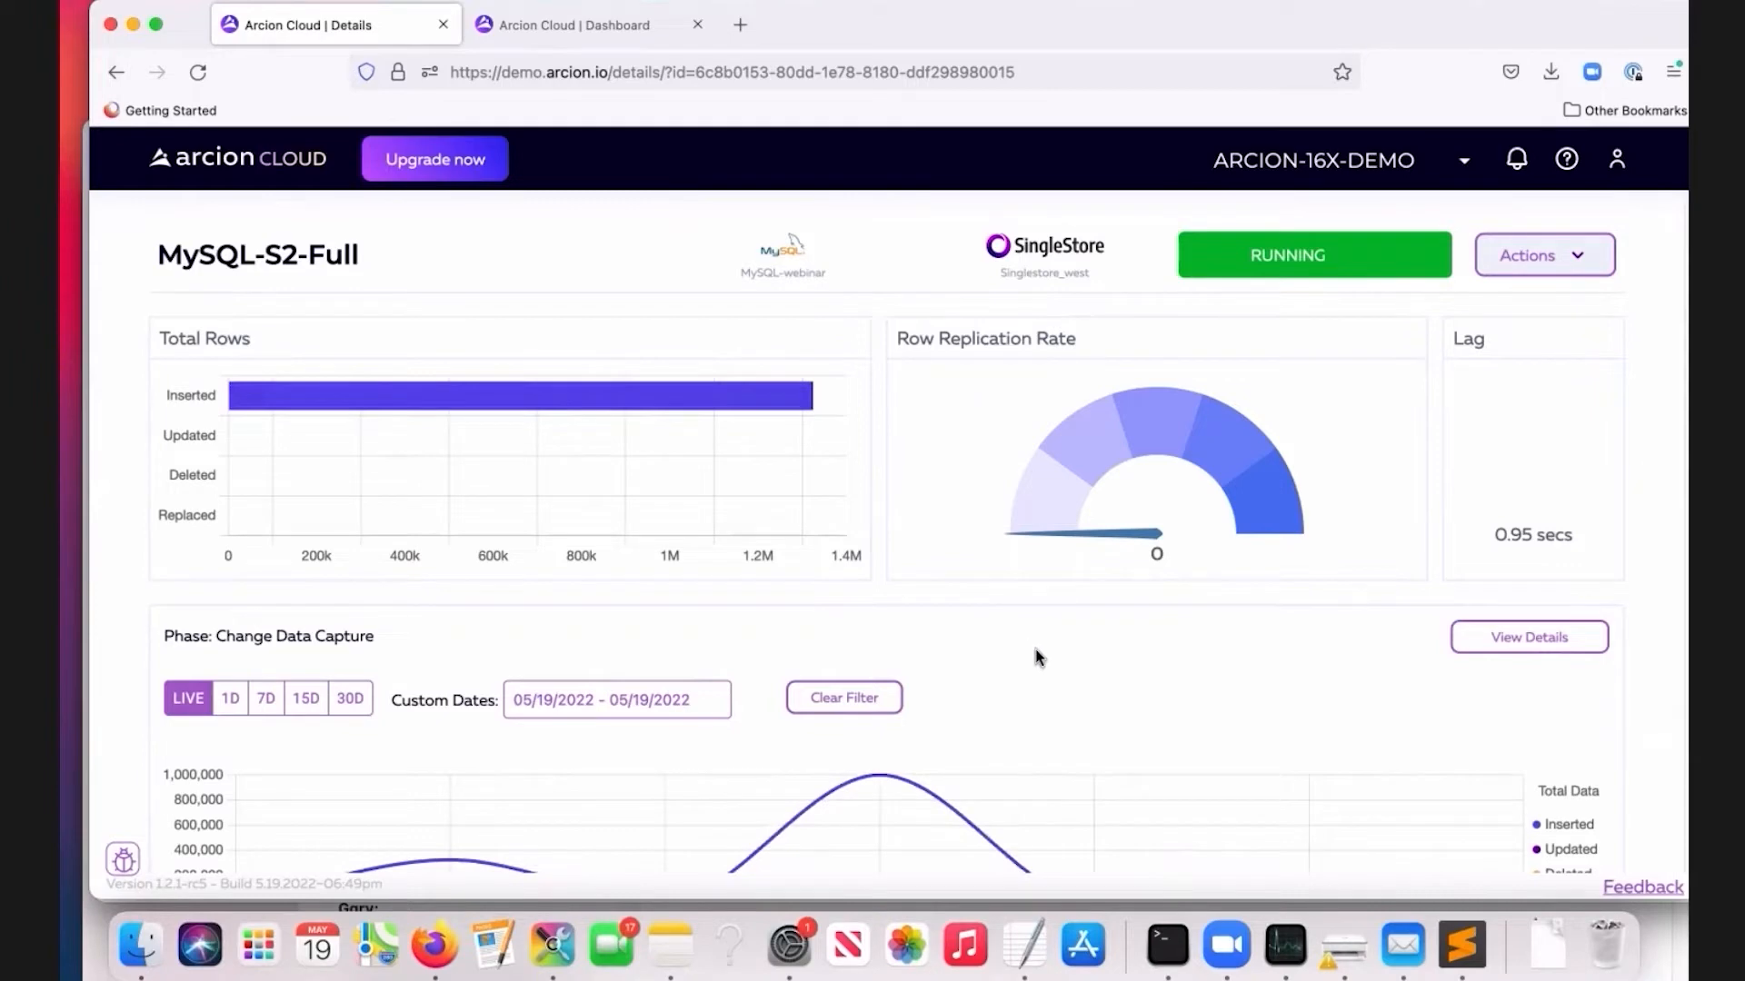
scroll(1036, 654, down, 3)
scroll(1039, 656, down, 3)
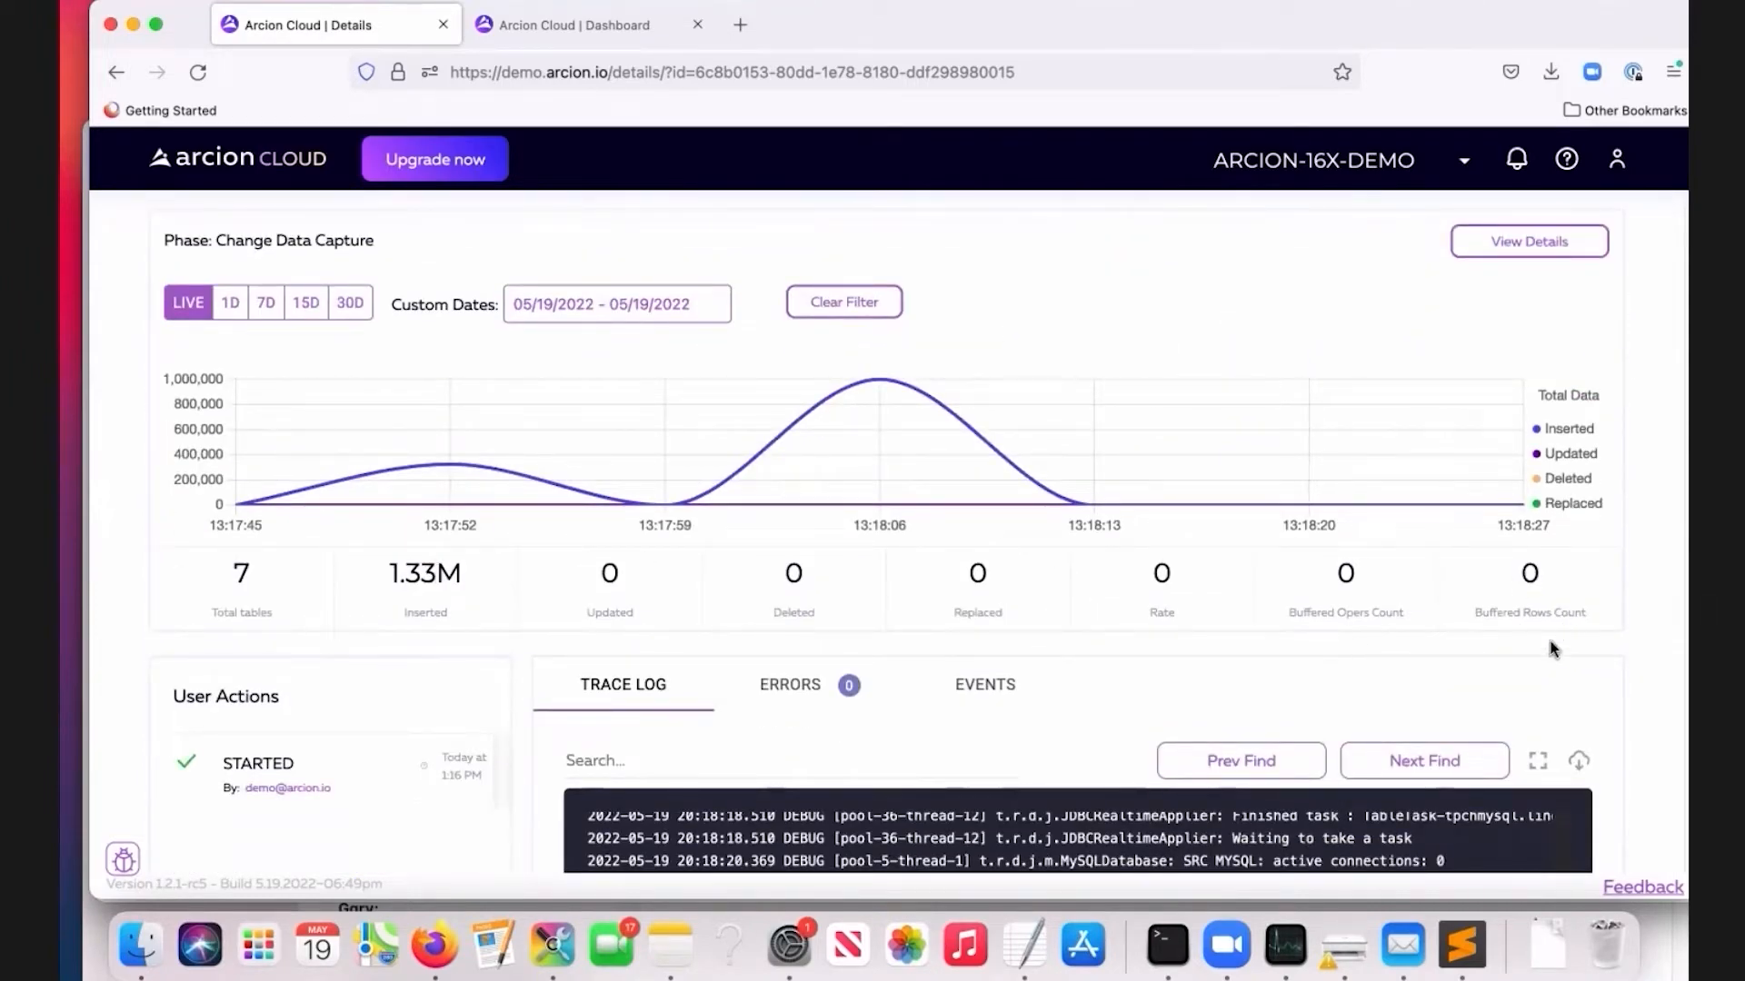
scroll(1530, 685, down, 1)
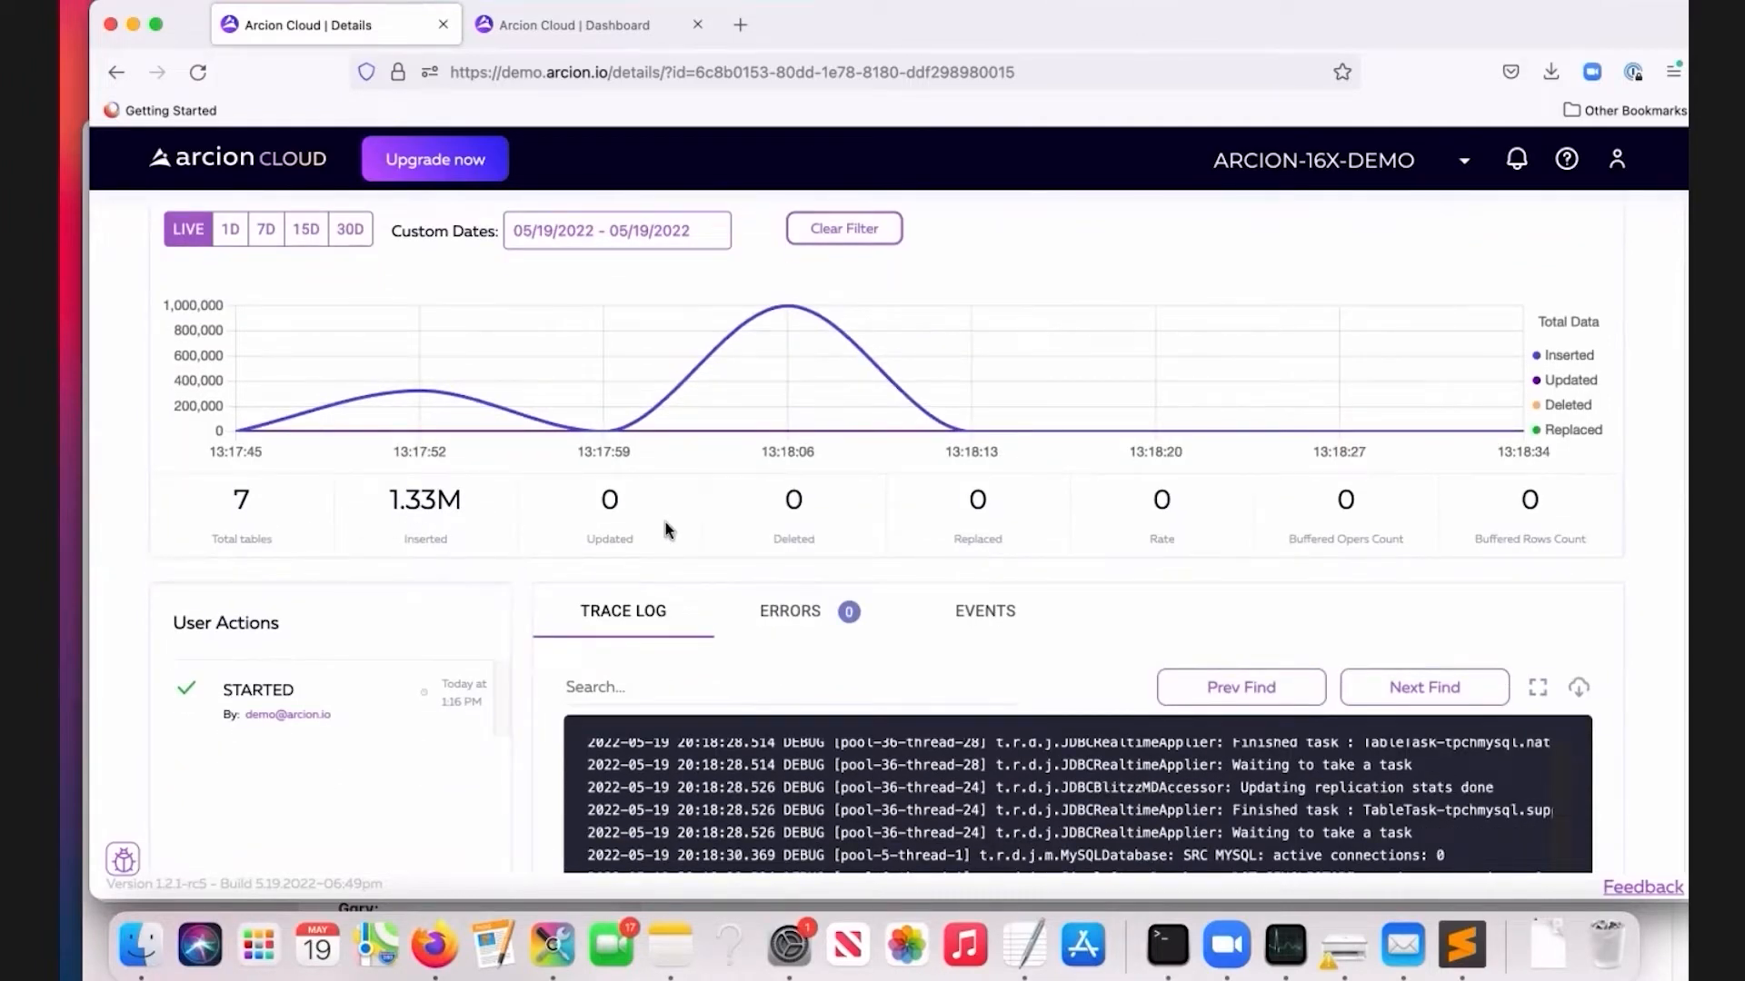
scroll(1101, 641, up, 1)
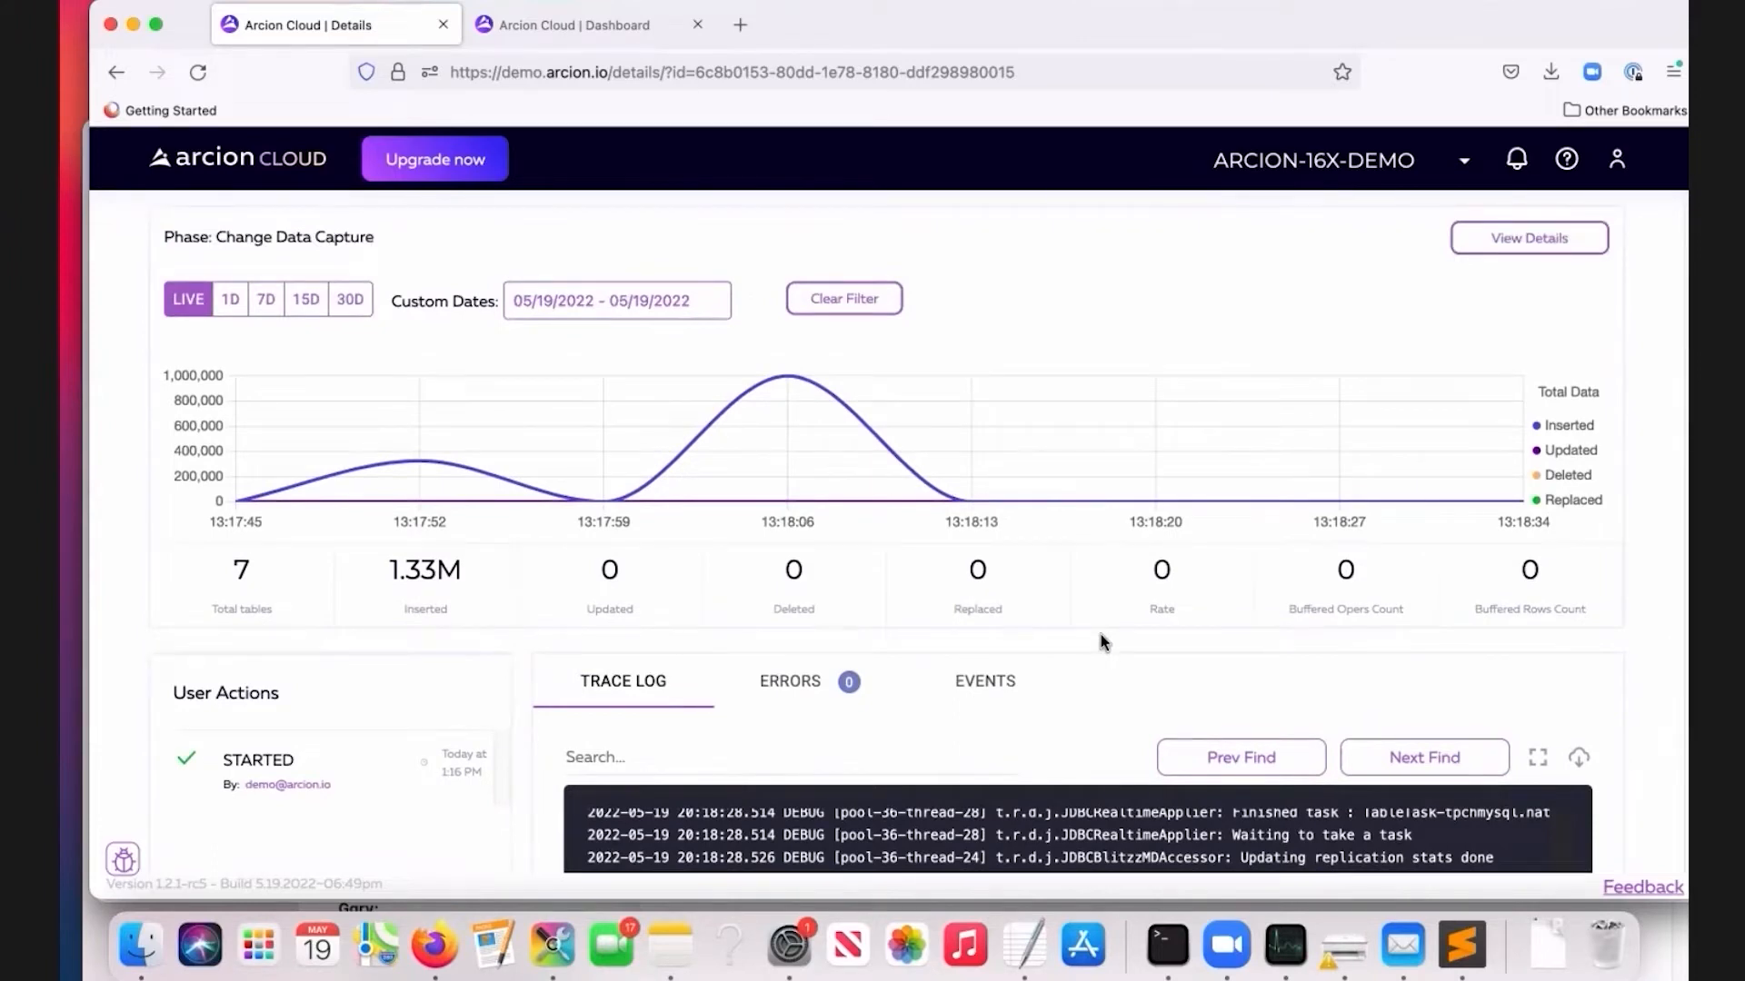
scroll(1100, 634, up, 2)
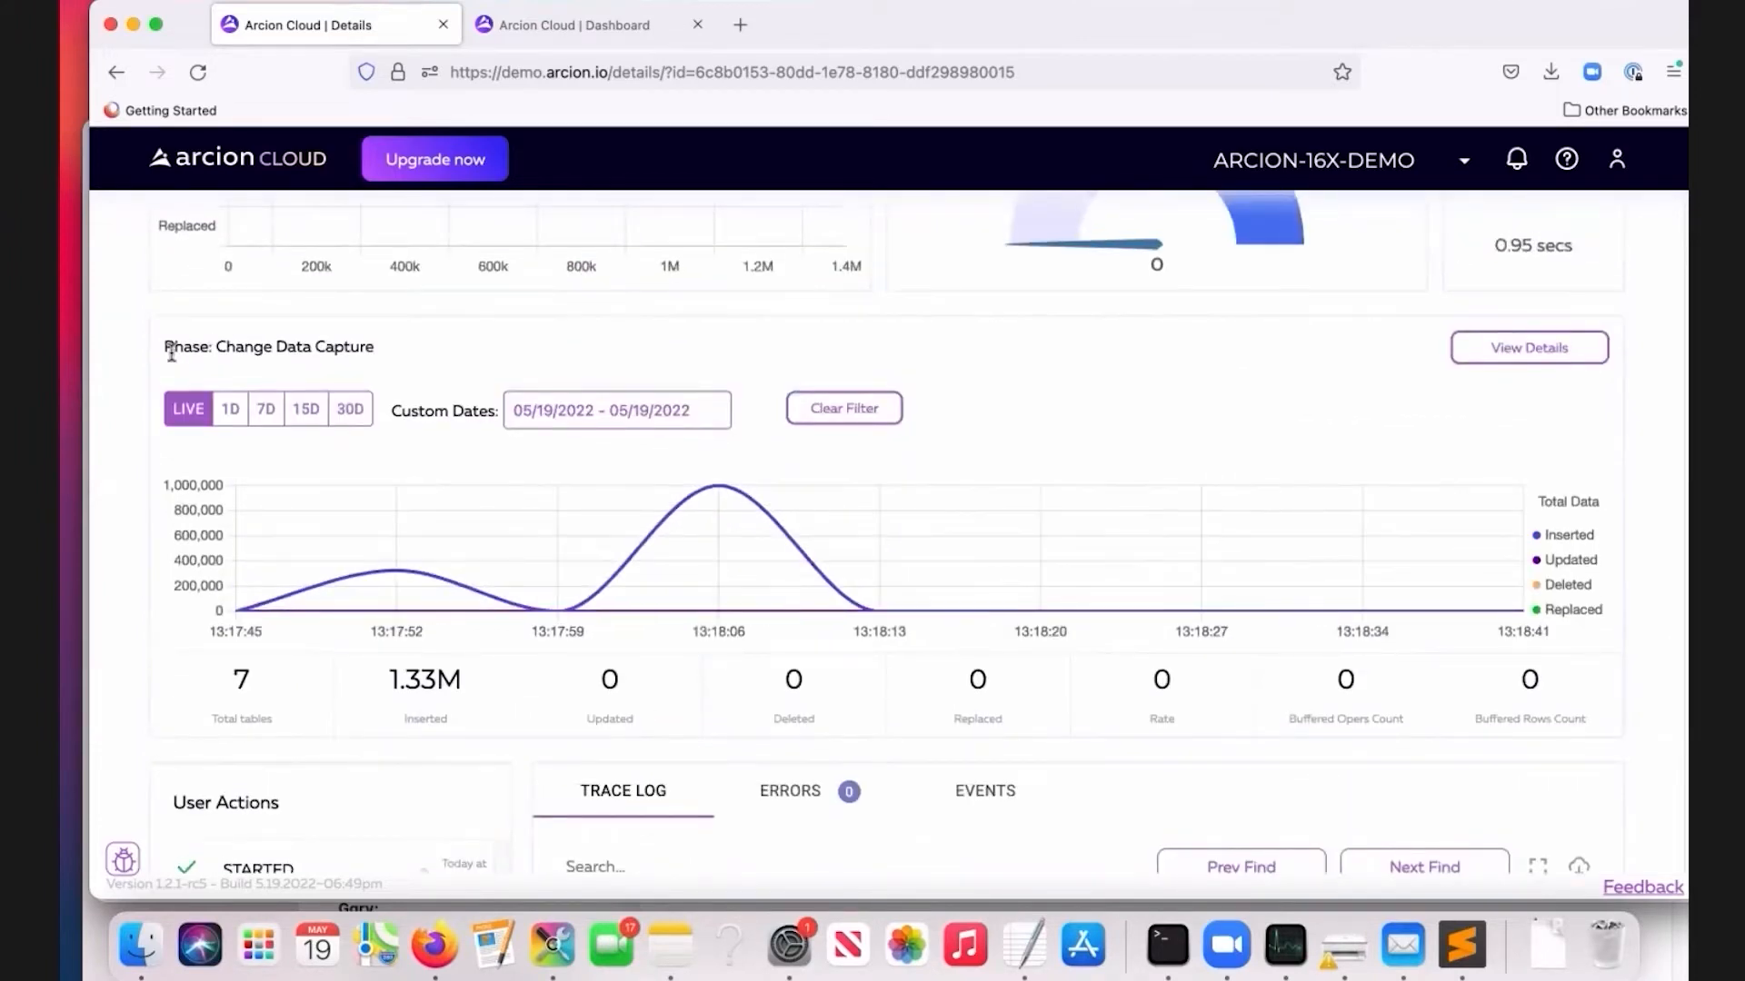
drag(171, 353, 391, 344)
click(406, 355)
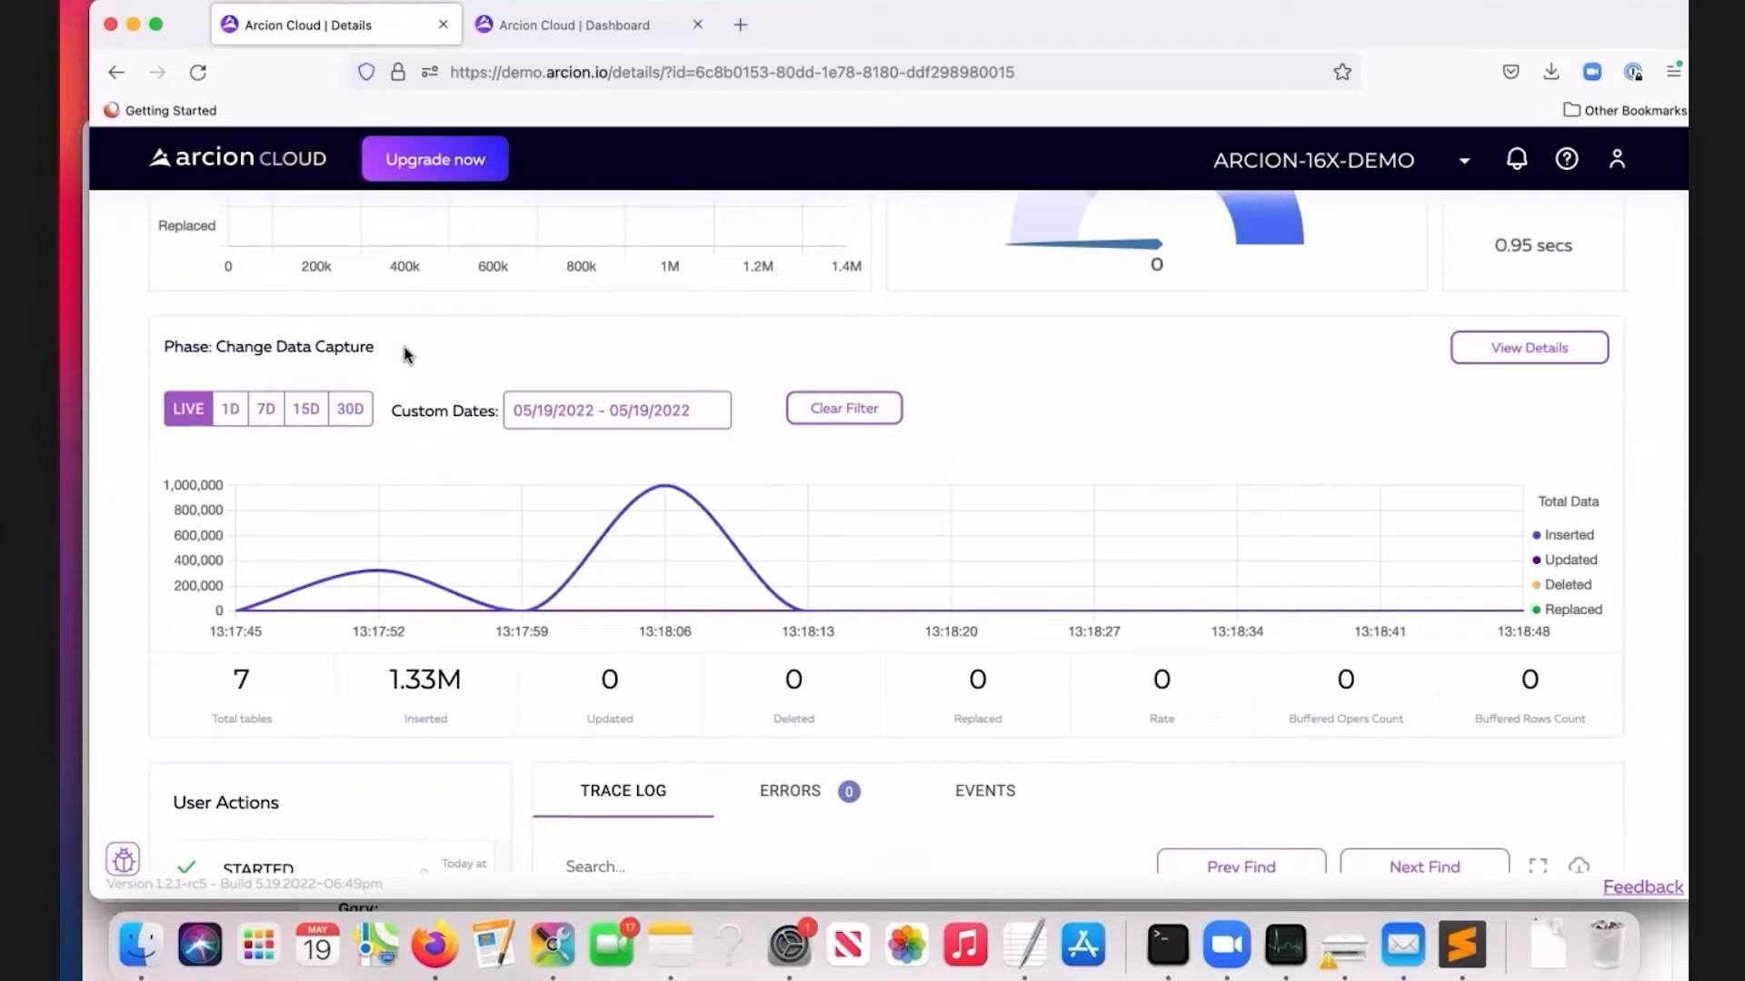
Read the trace log entries of the MySQL-S2-Full replication for its current activity and lag.
scroll(973, 496, down, 5)
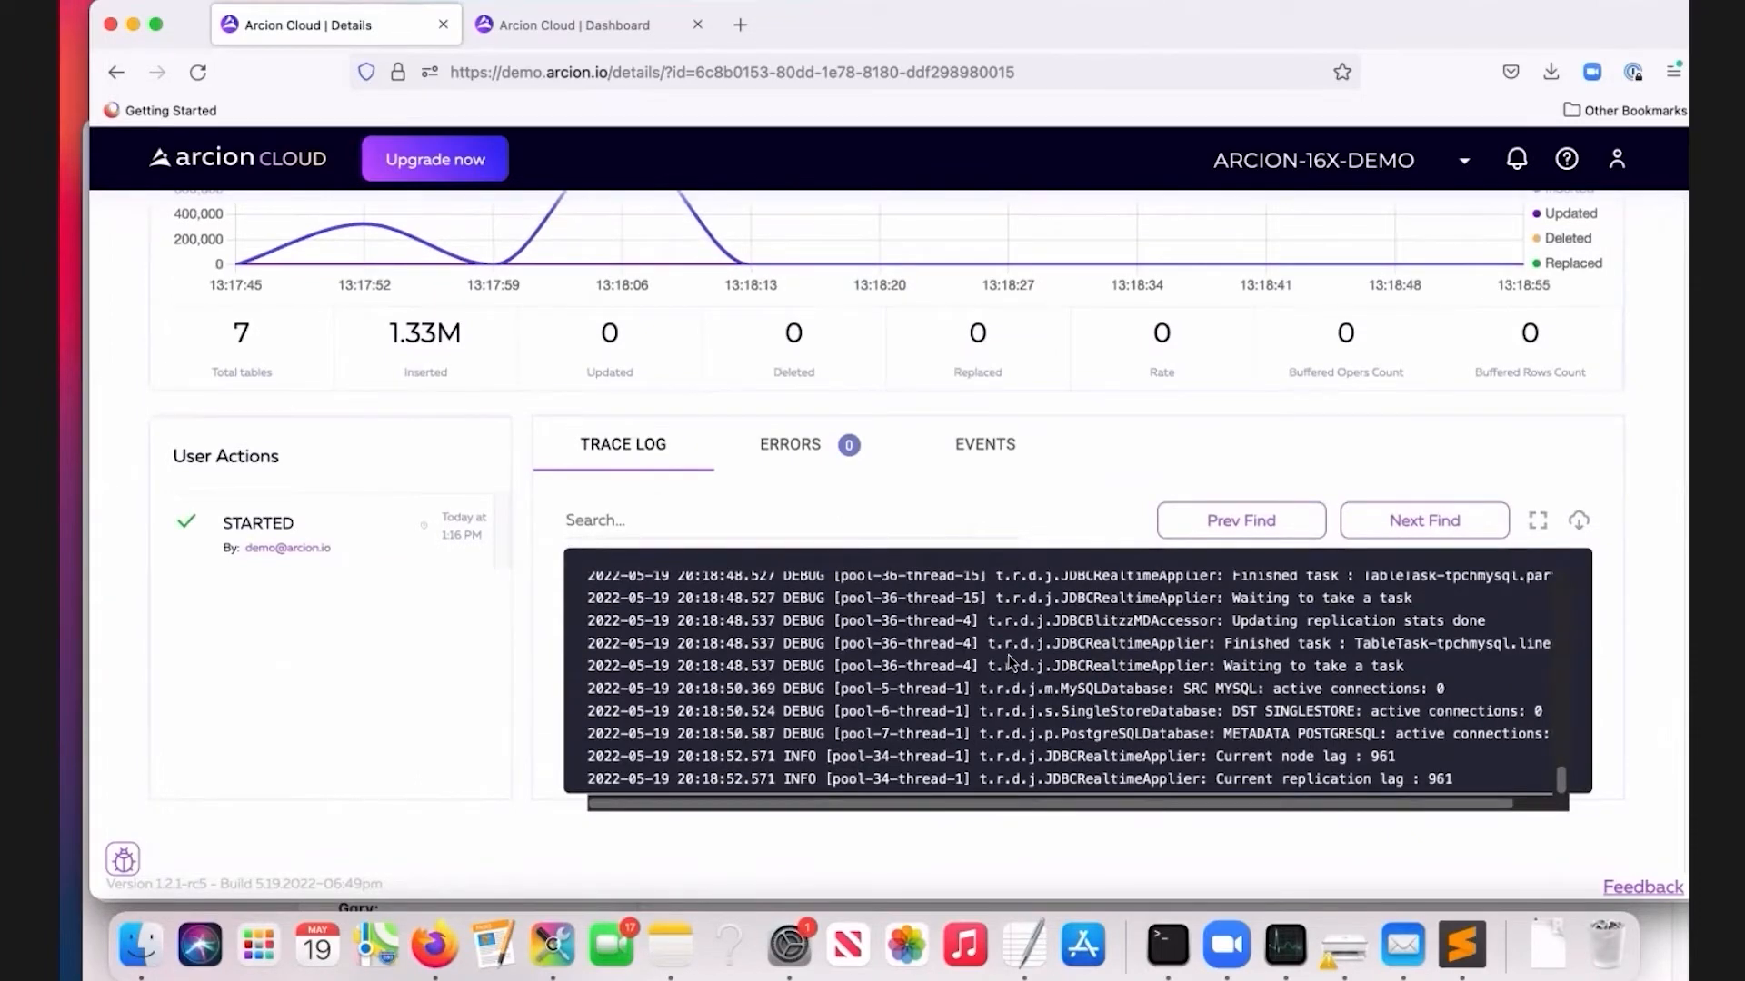
scroll(1082, 689, up, 2)
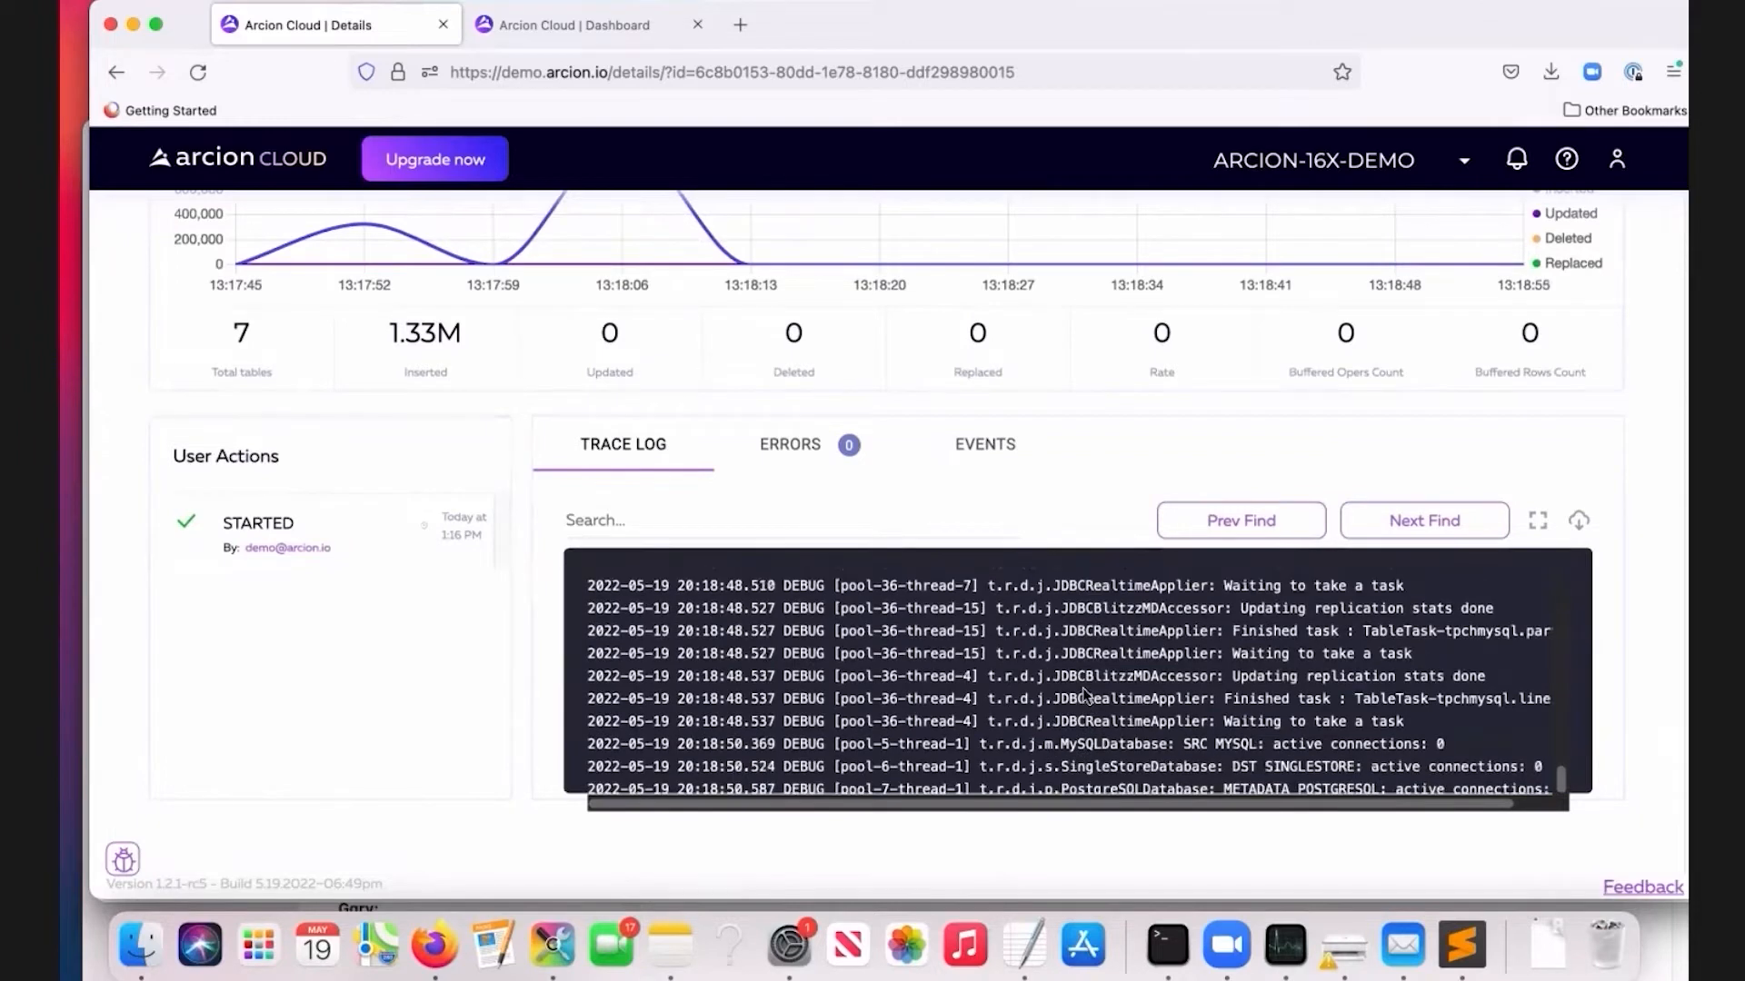
scroll(1025, 597, up, 2)
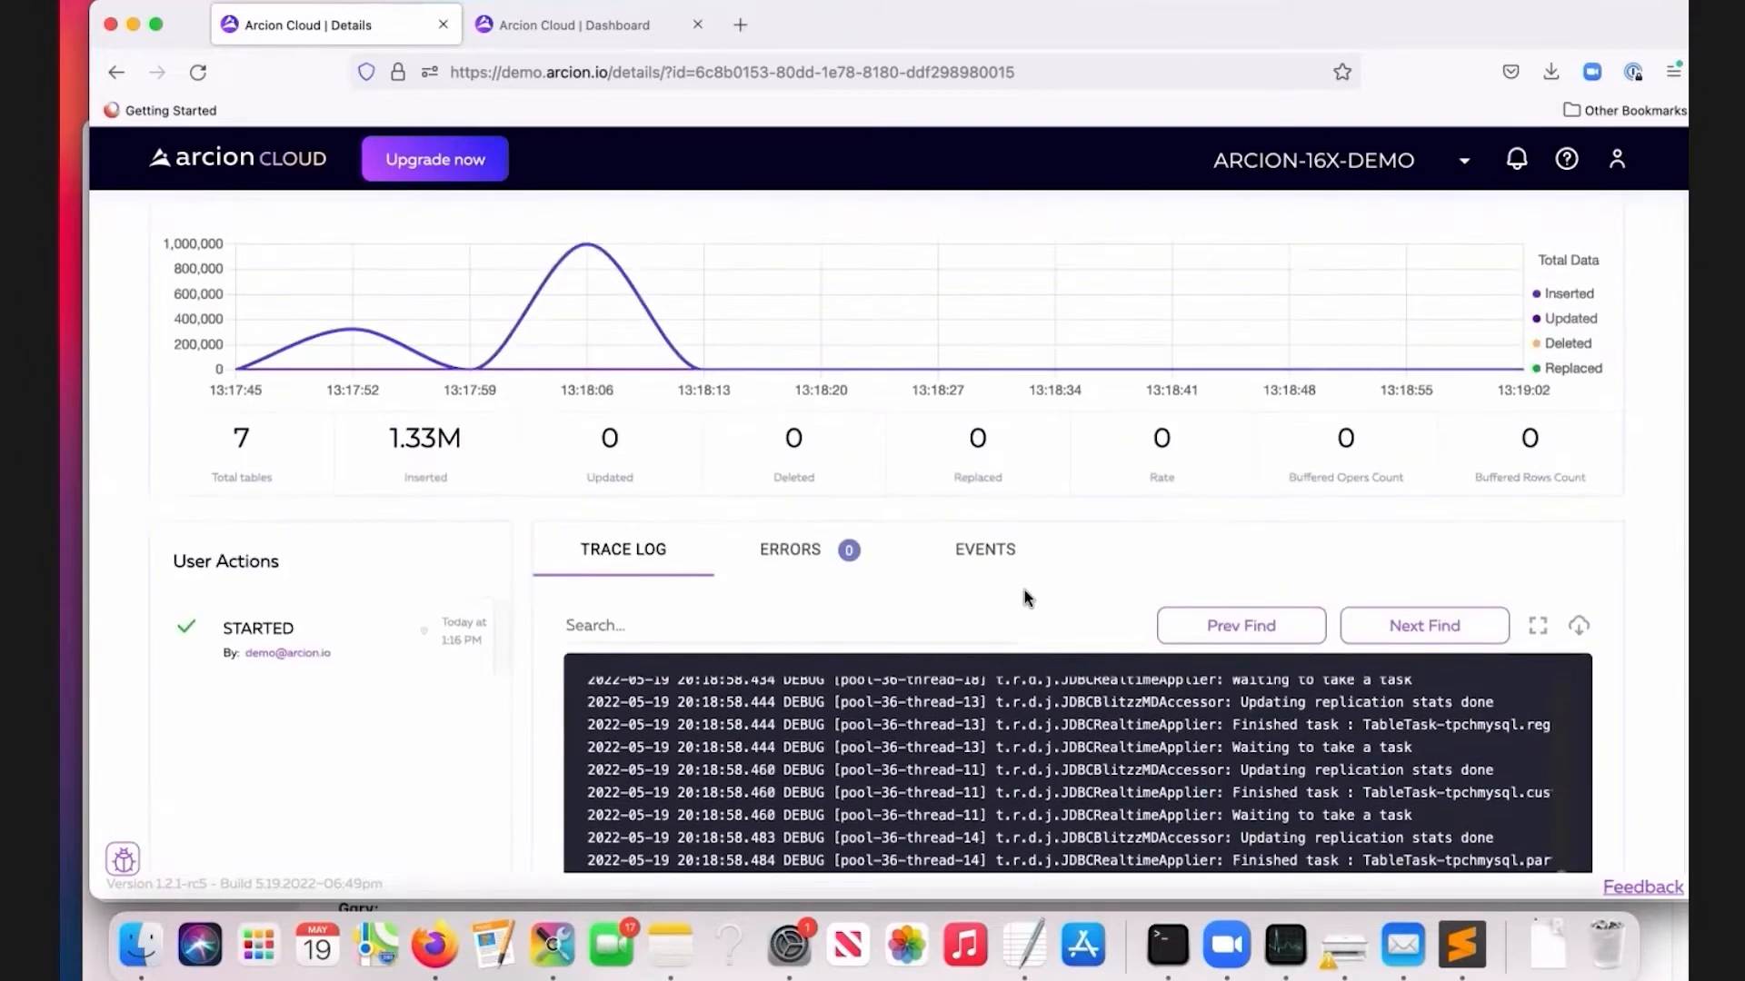
scroll(1023, 587, down, 1)
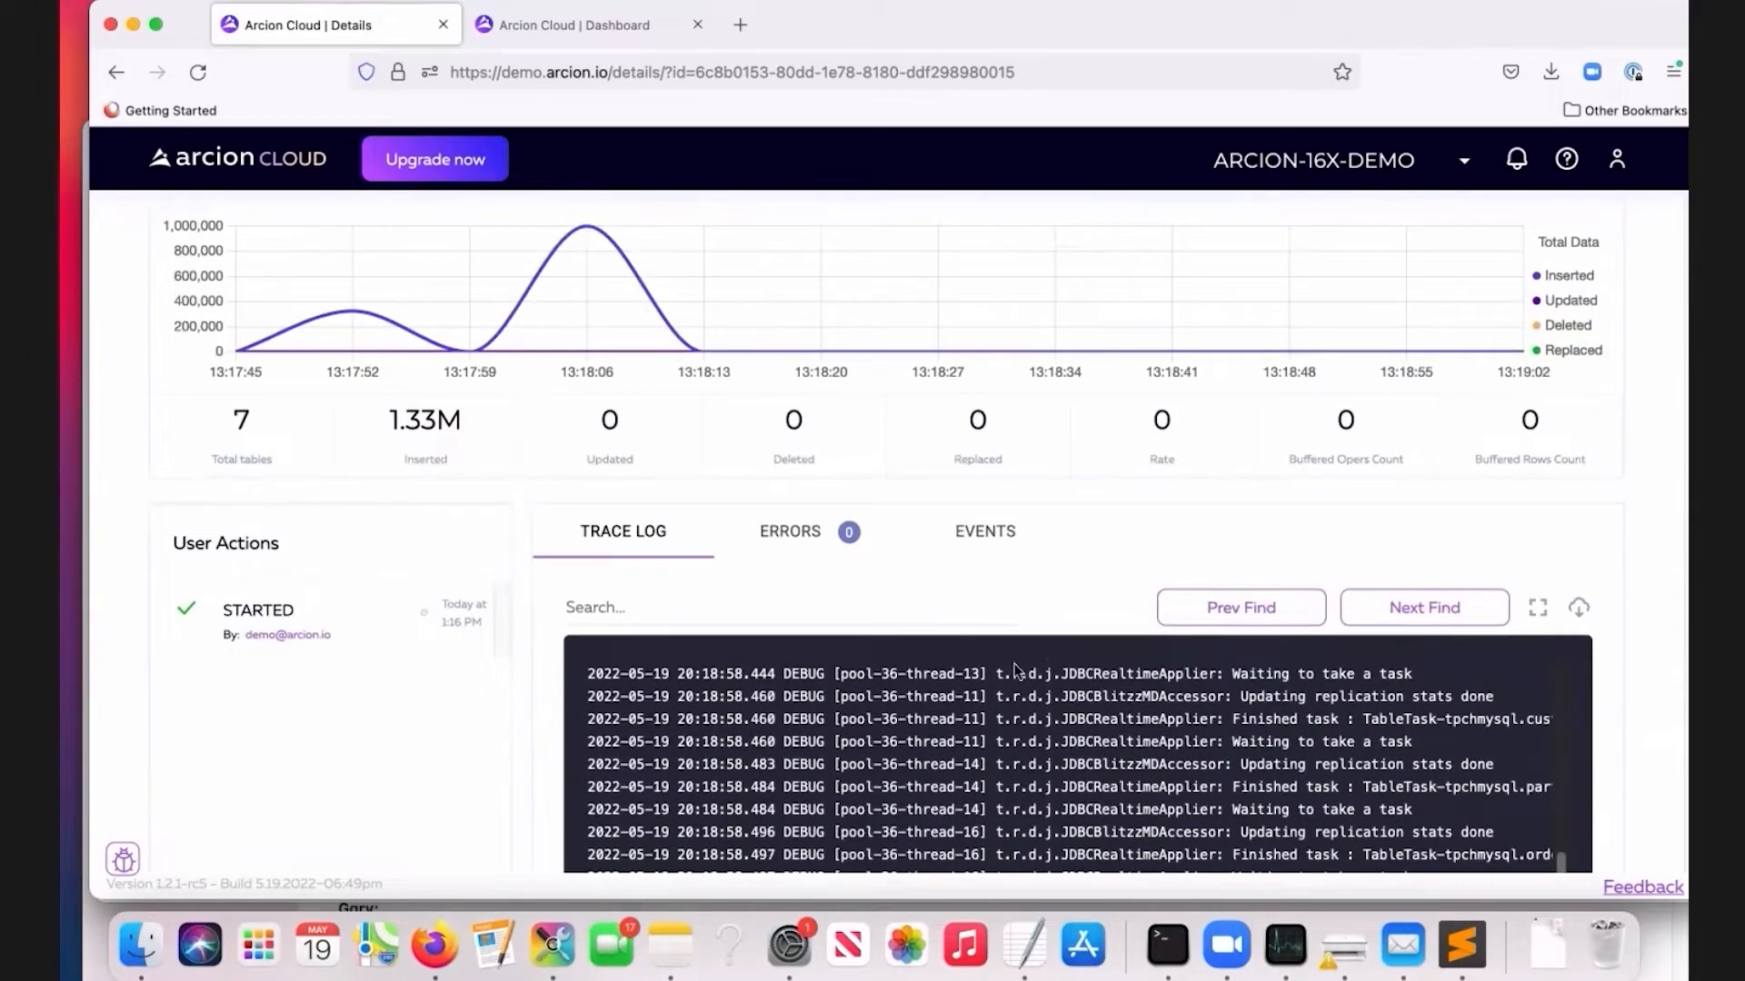
scroll(1017, 673, down, 3)
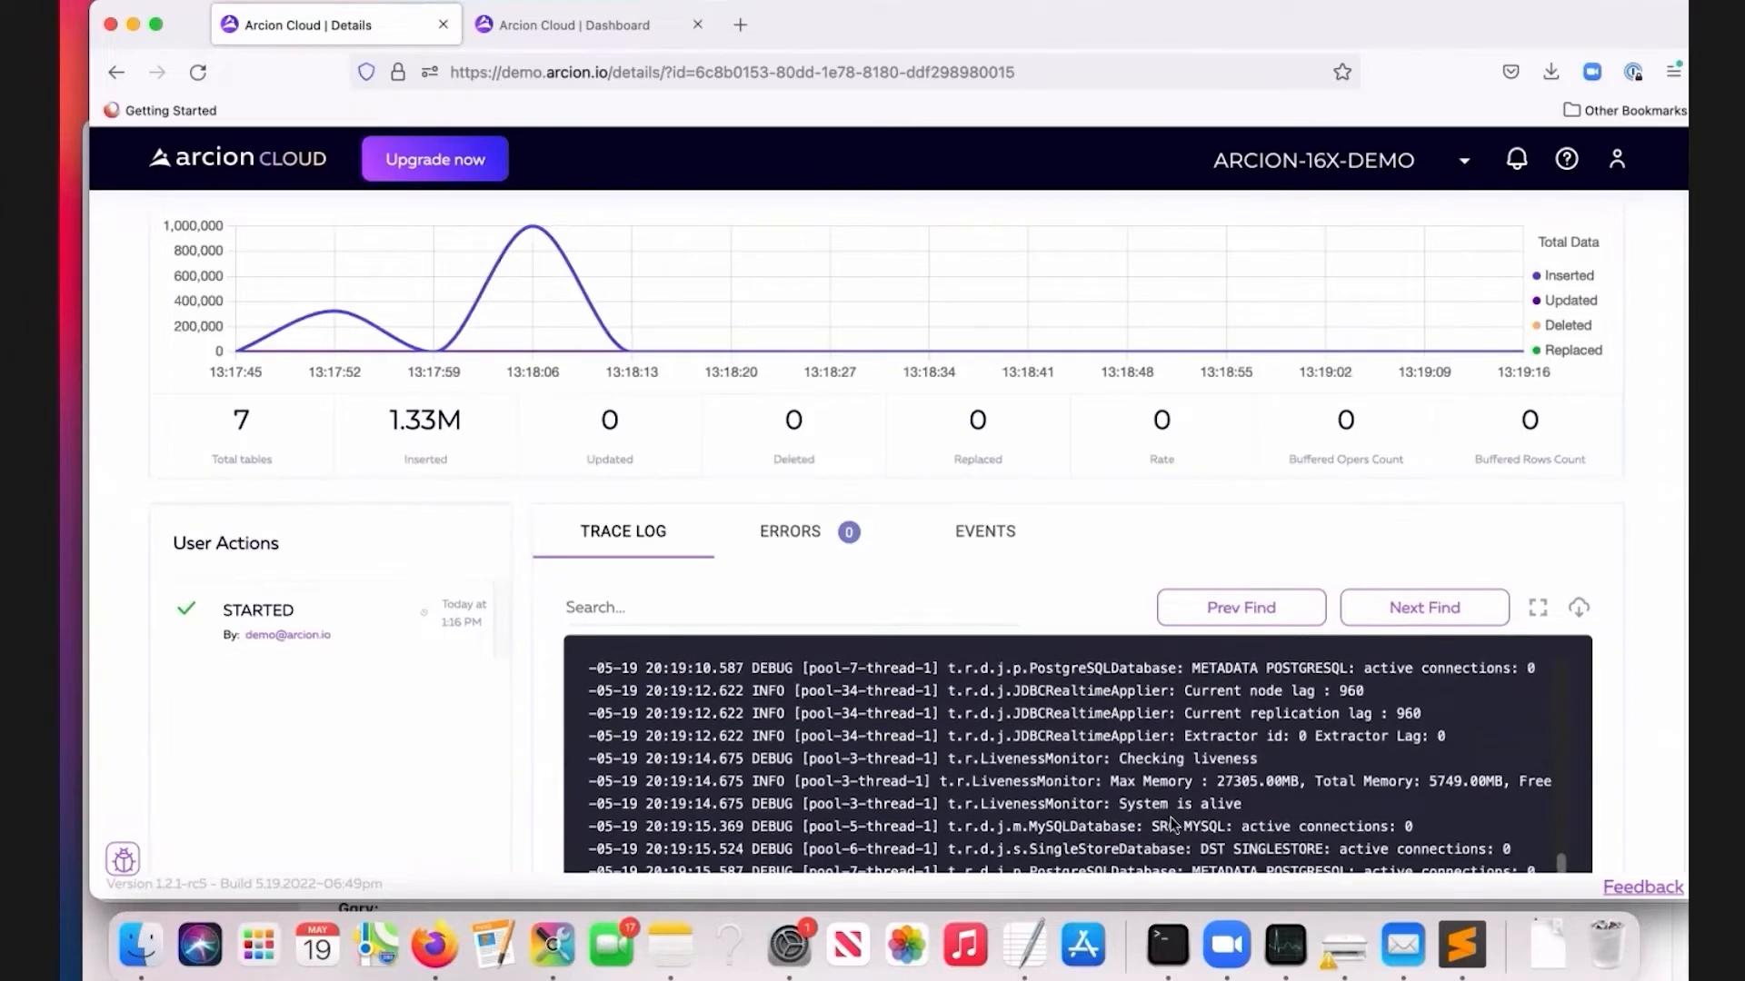
scroll(1076, 569, down, 2)
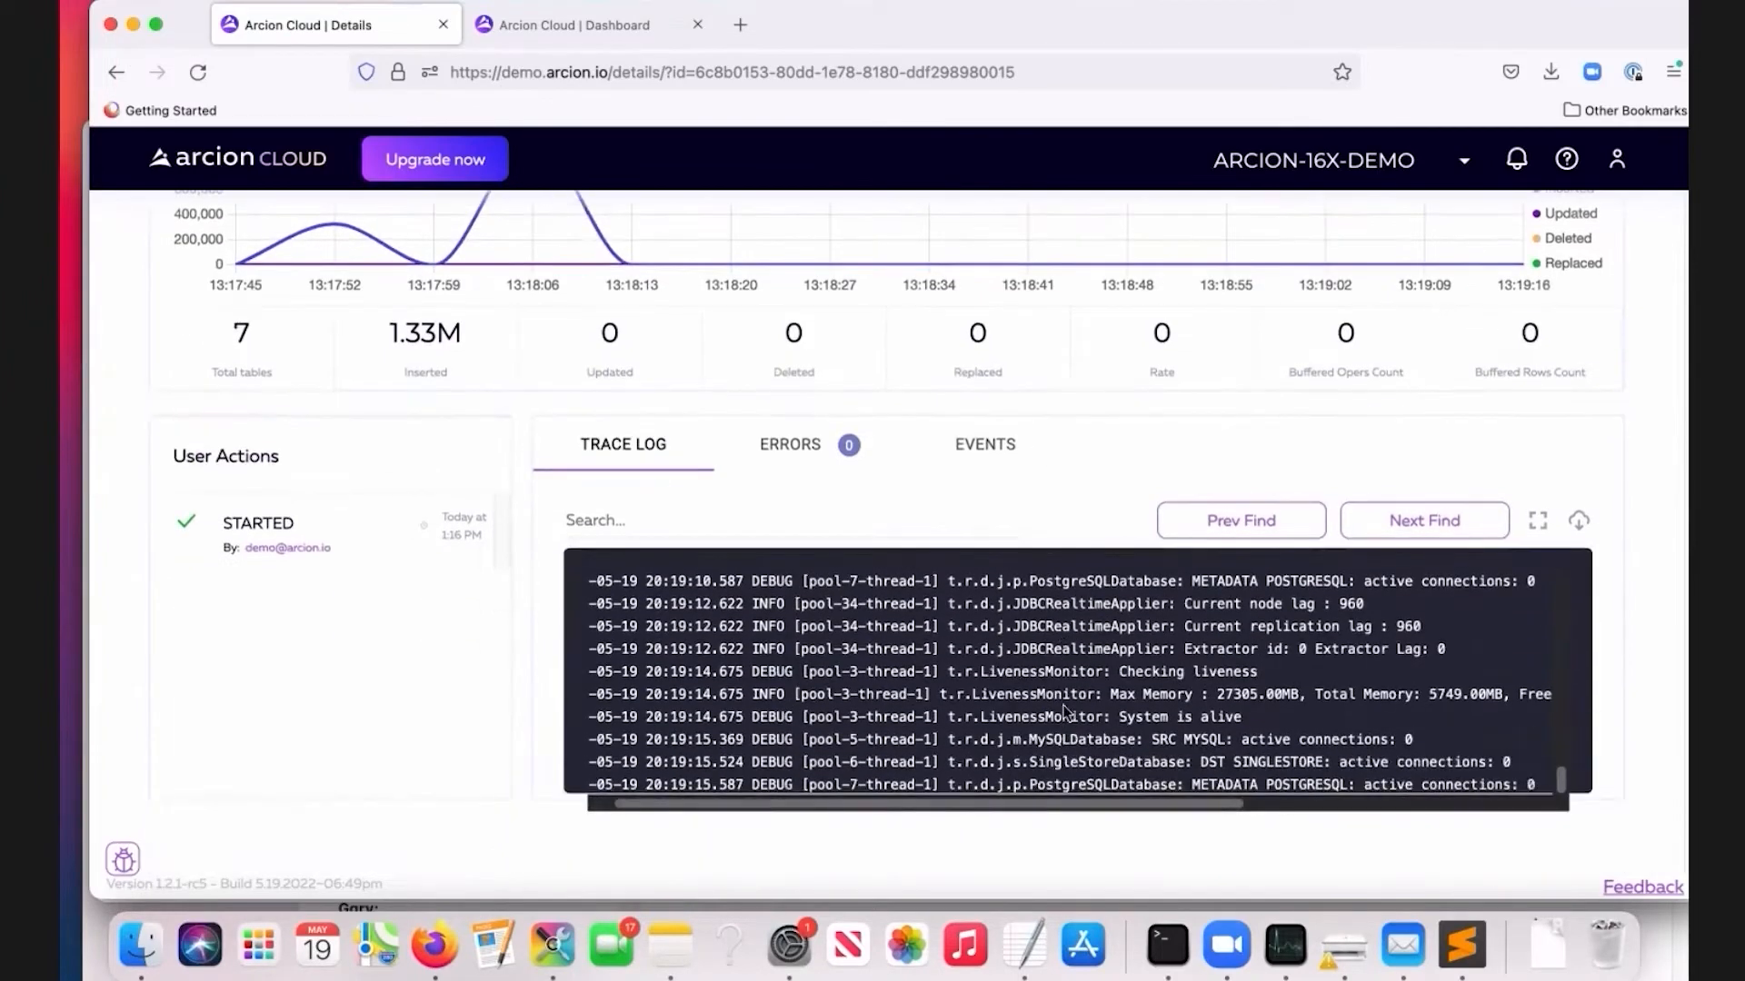
scroll(945, 498, up, 3)
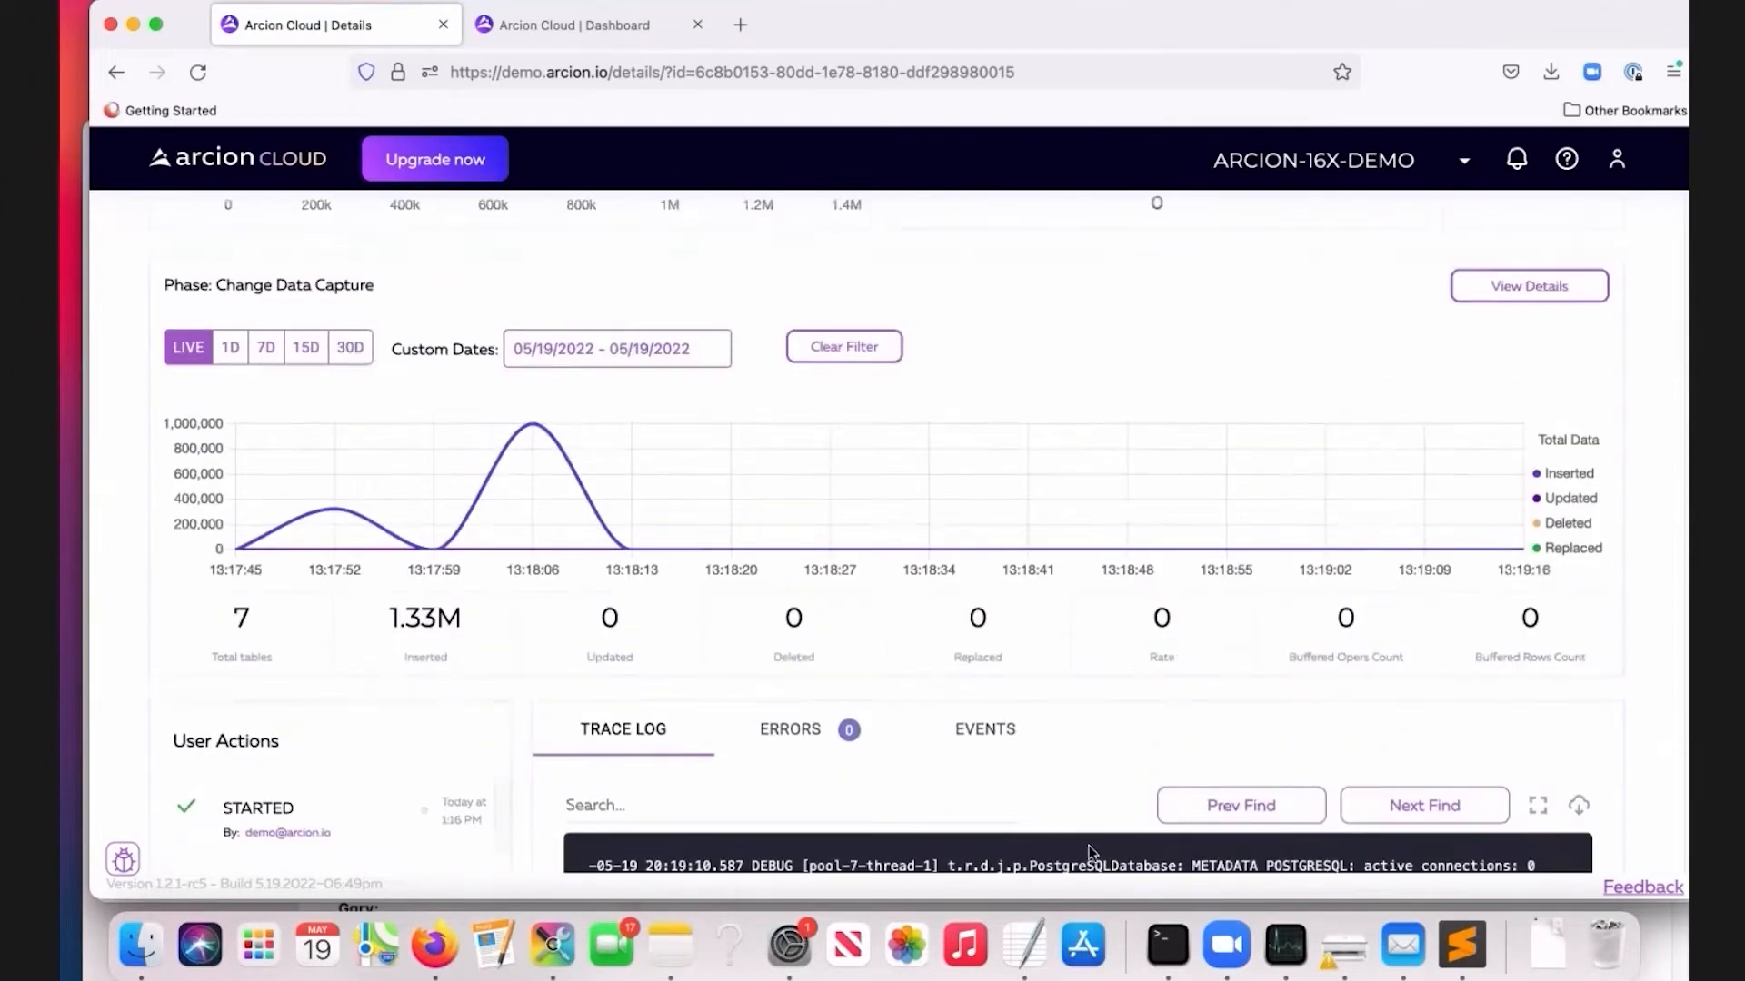
Switch back to the terminal and list the tables in the tpchmysql database.
click(1168, 945)
click(682, 625)
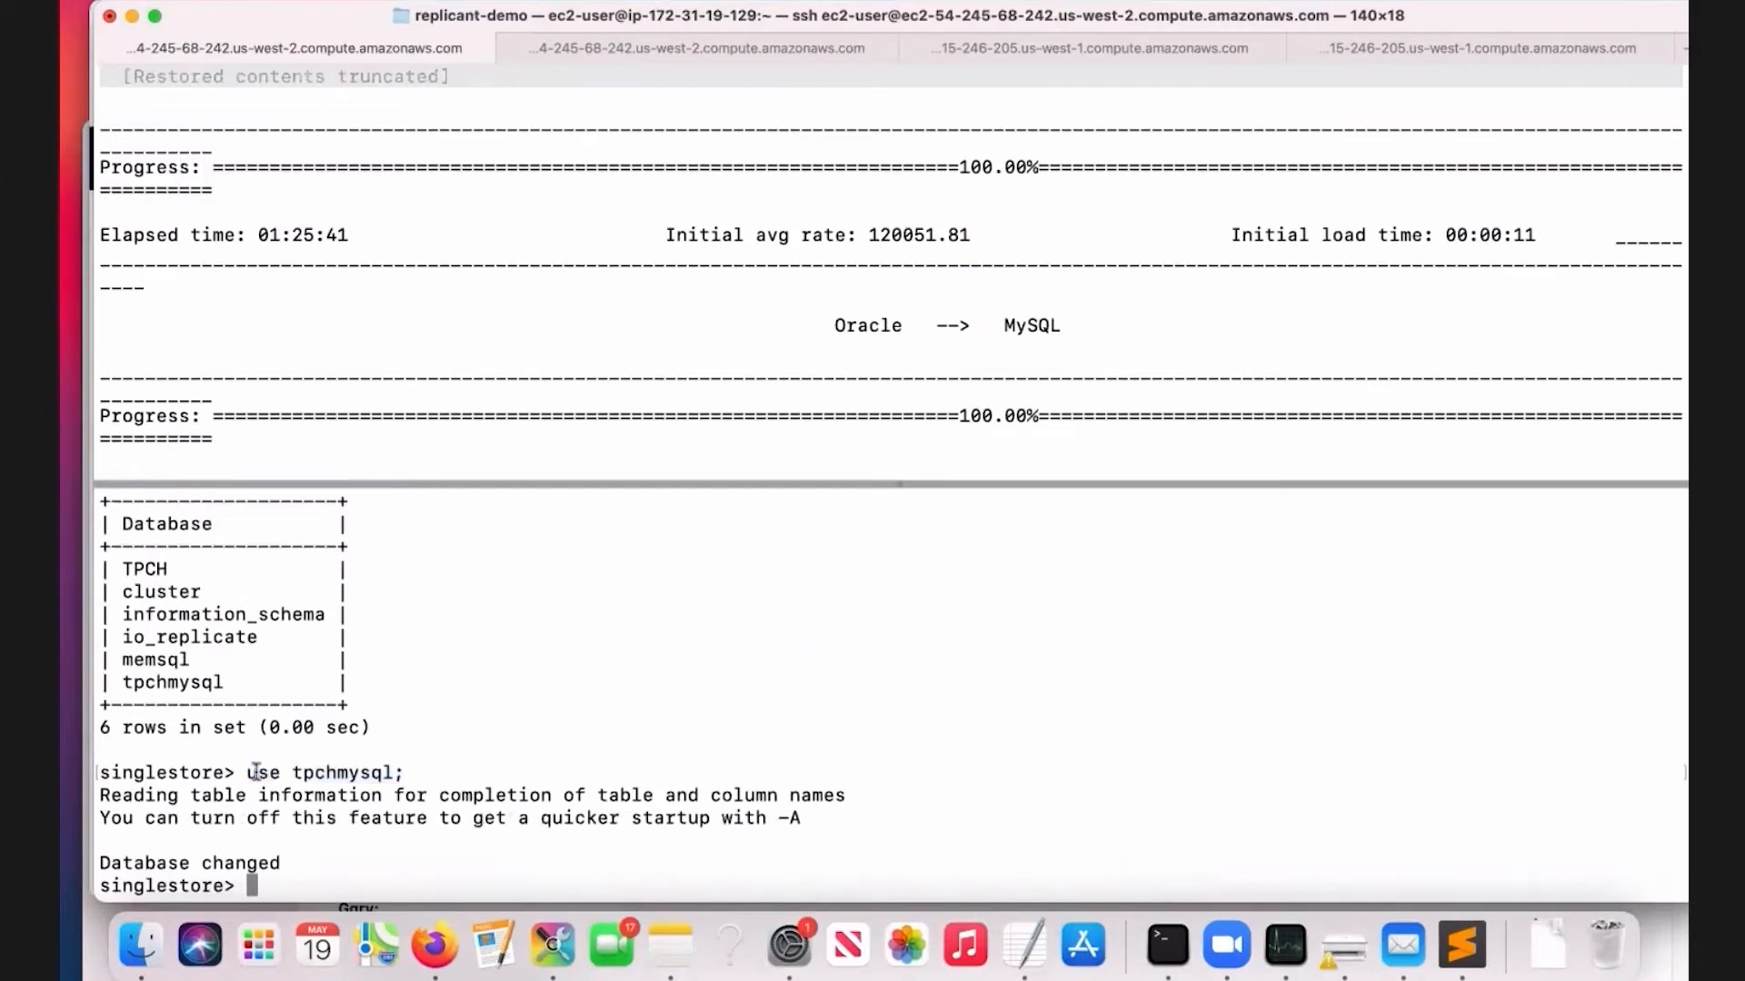
text(show tables;)
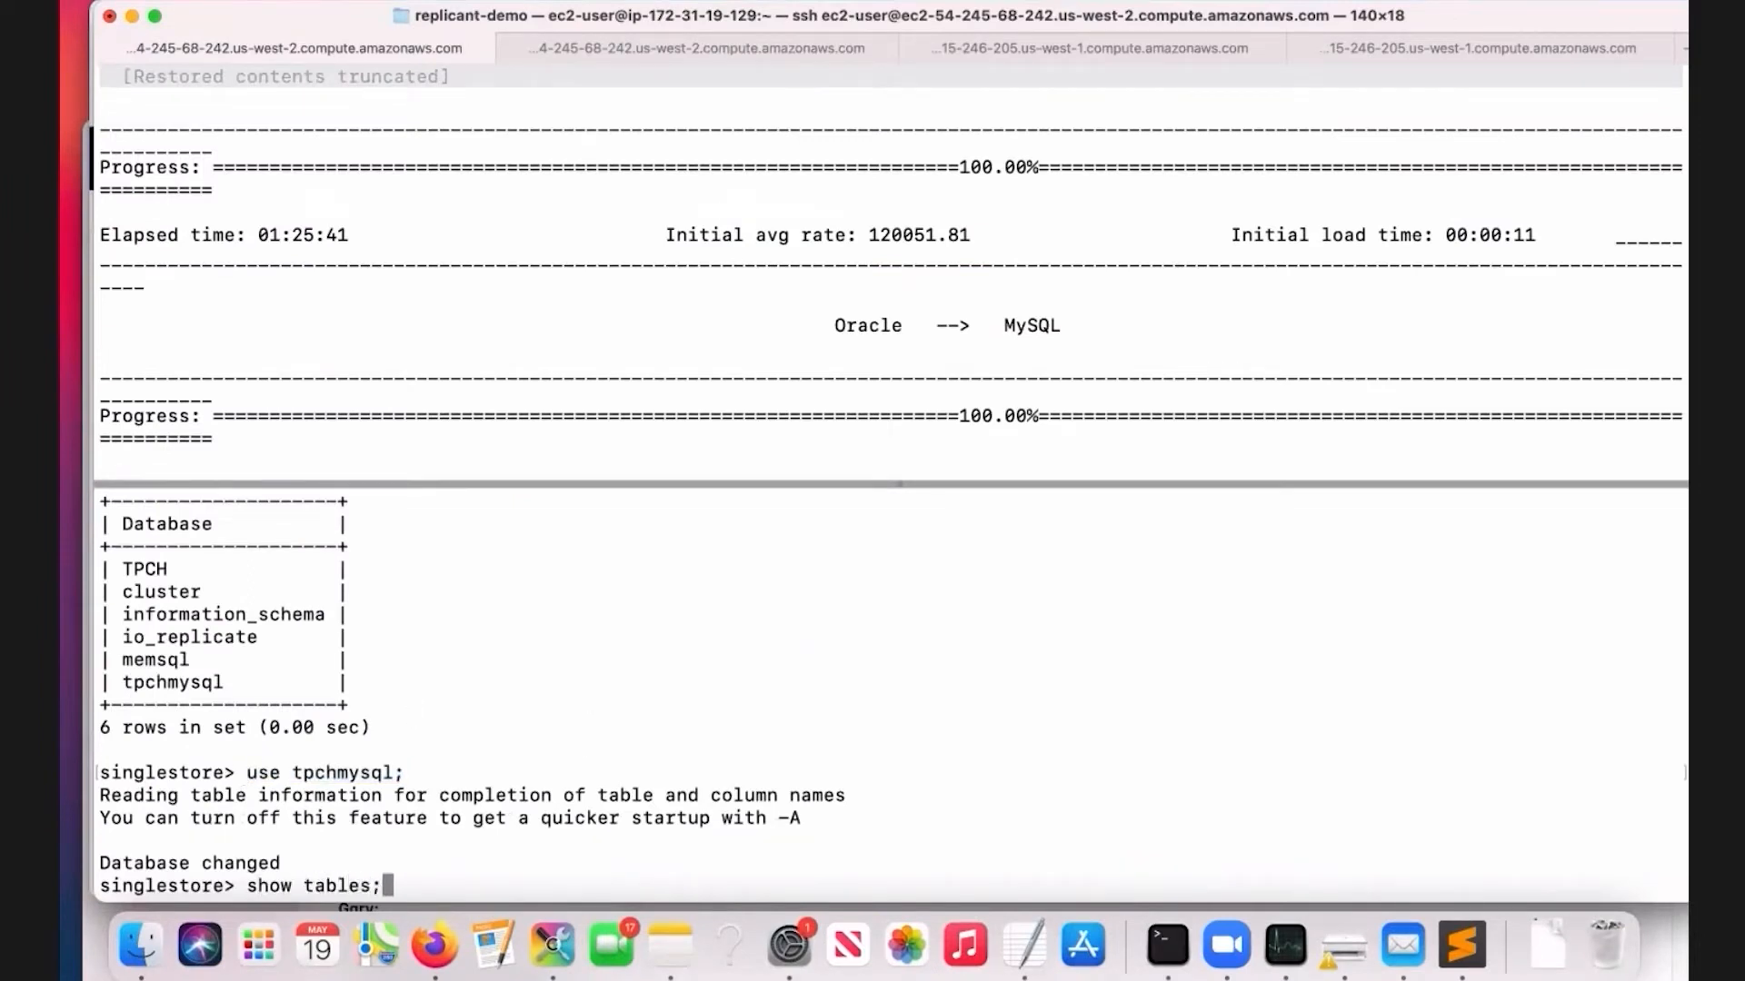
key(Return)
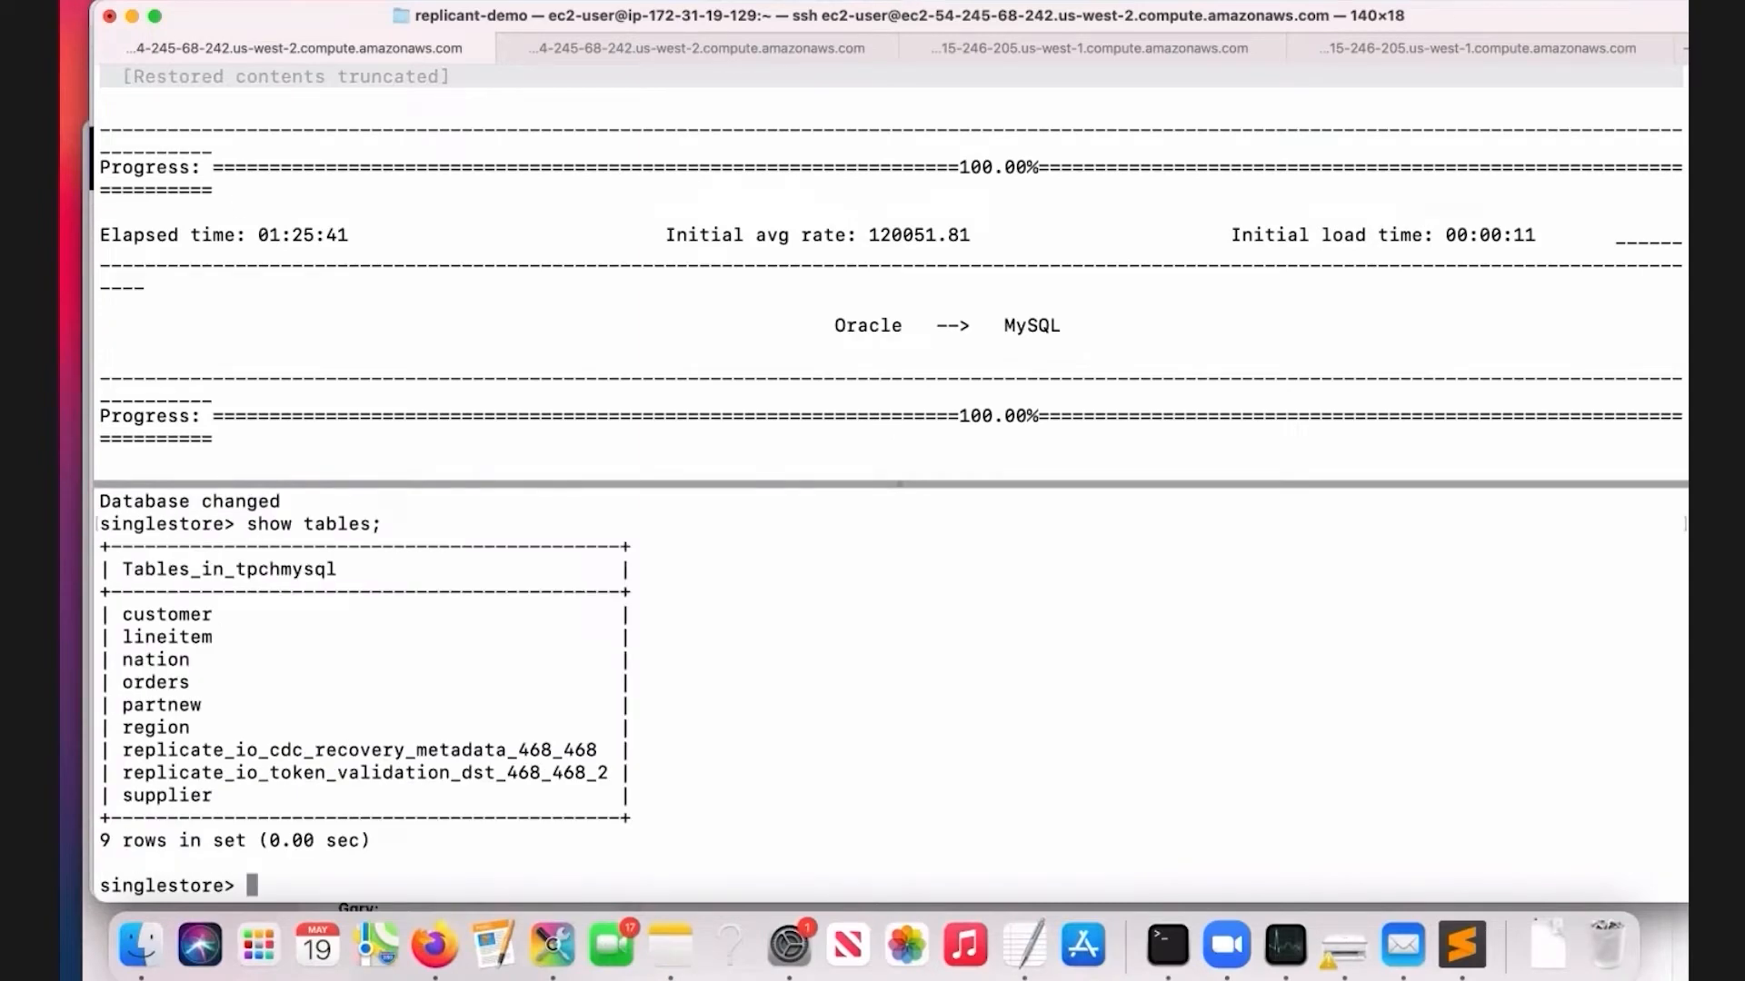
Show the create statement of the replicated customer table and list the tpchmysql tables again.
text(show create table)
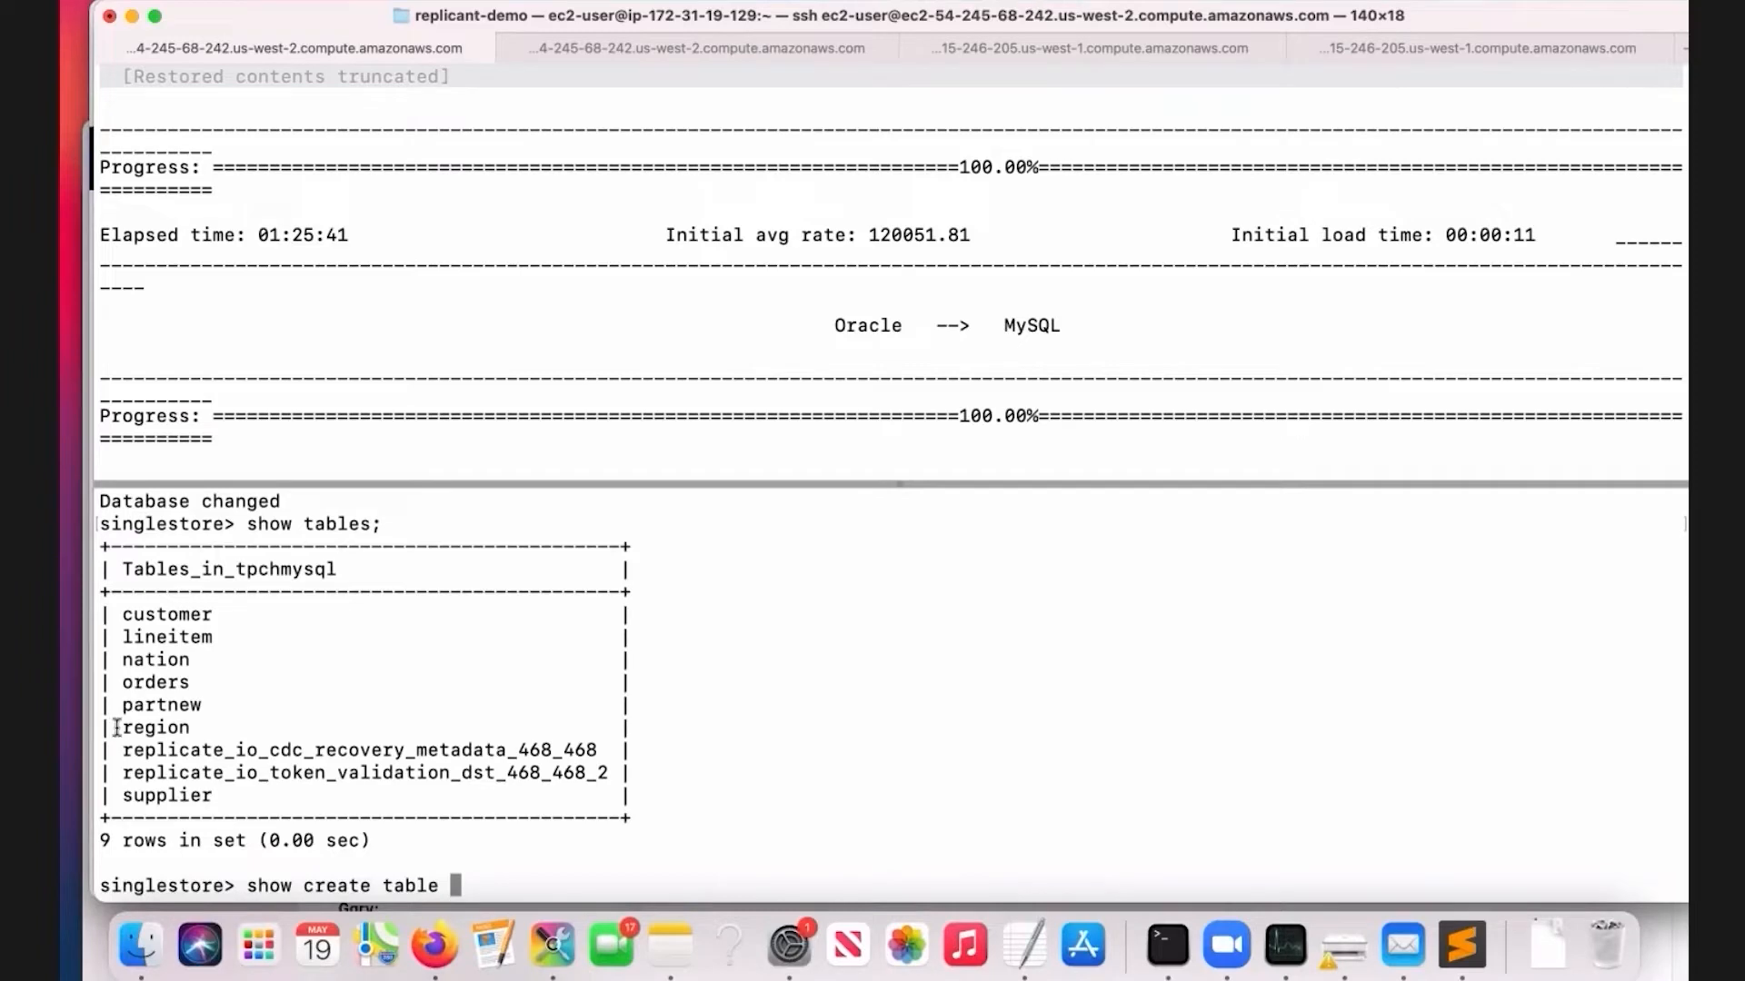
double_click(168, 614)
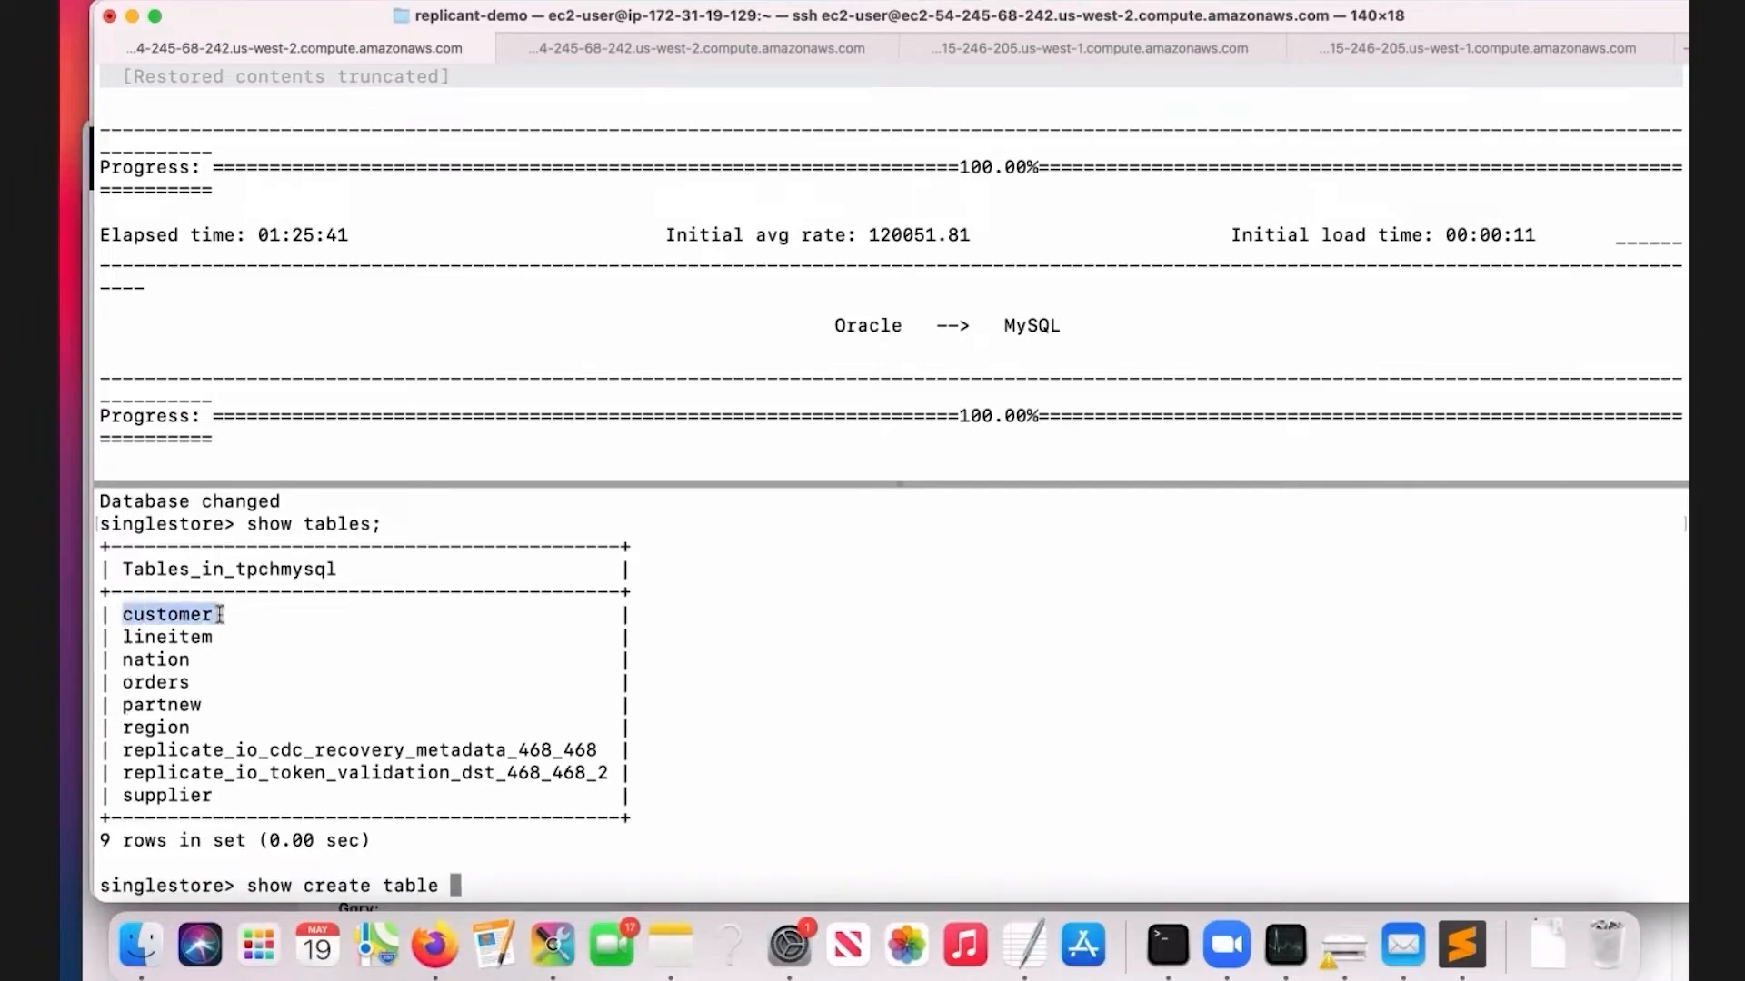
text(customer)
text(;)
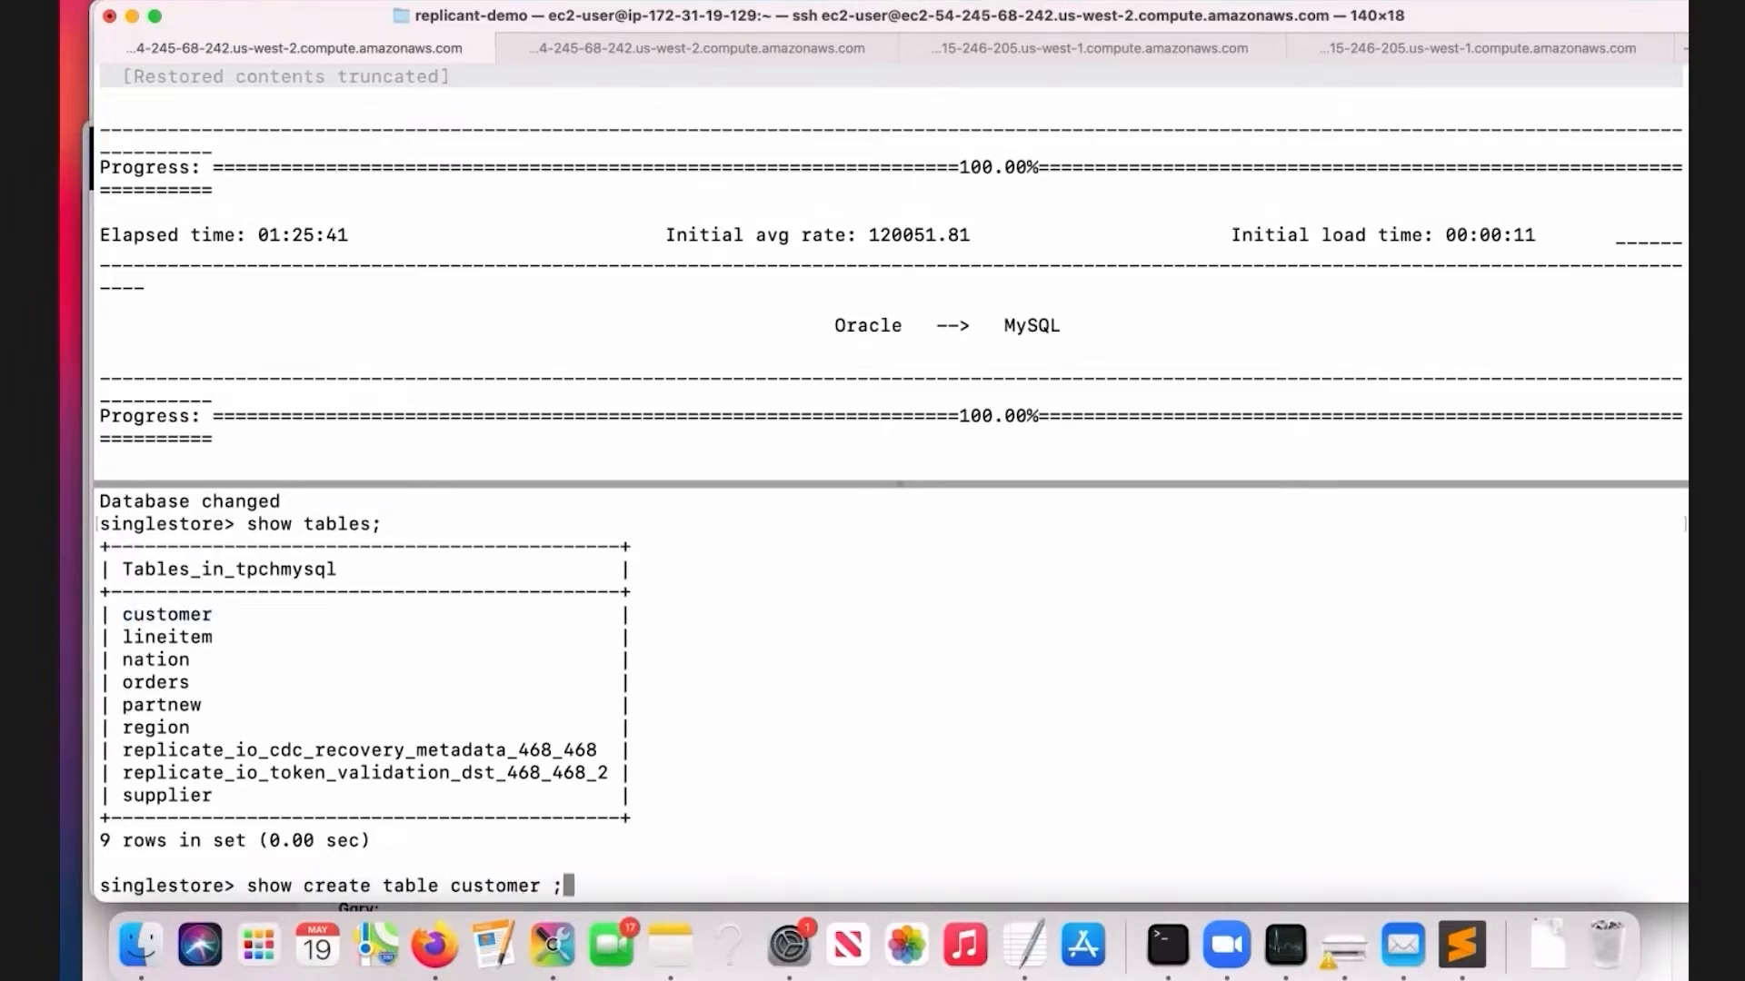
key(Return)
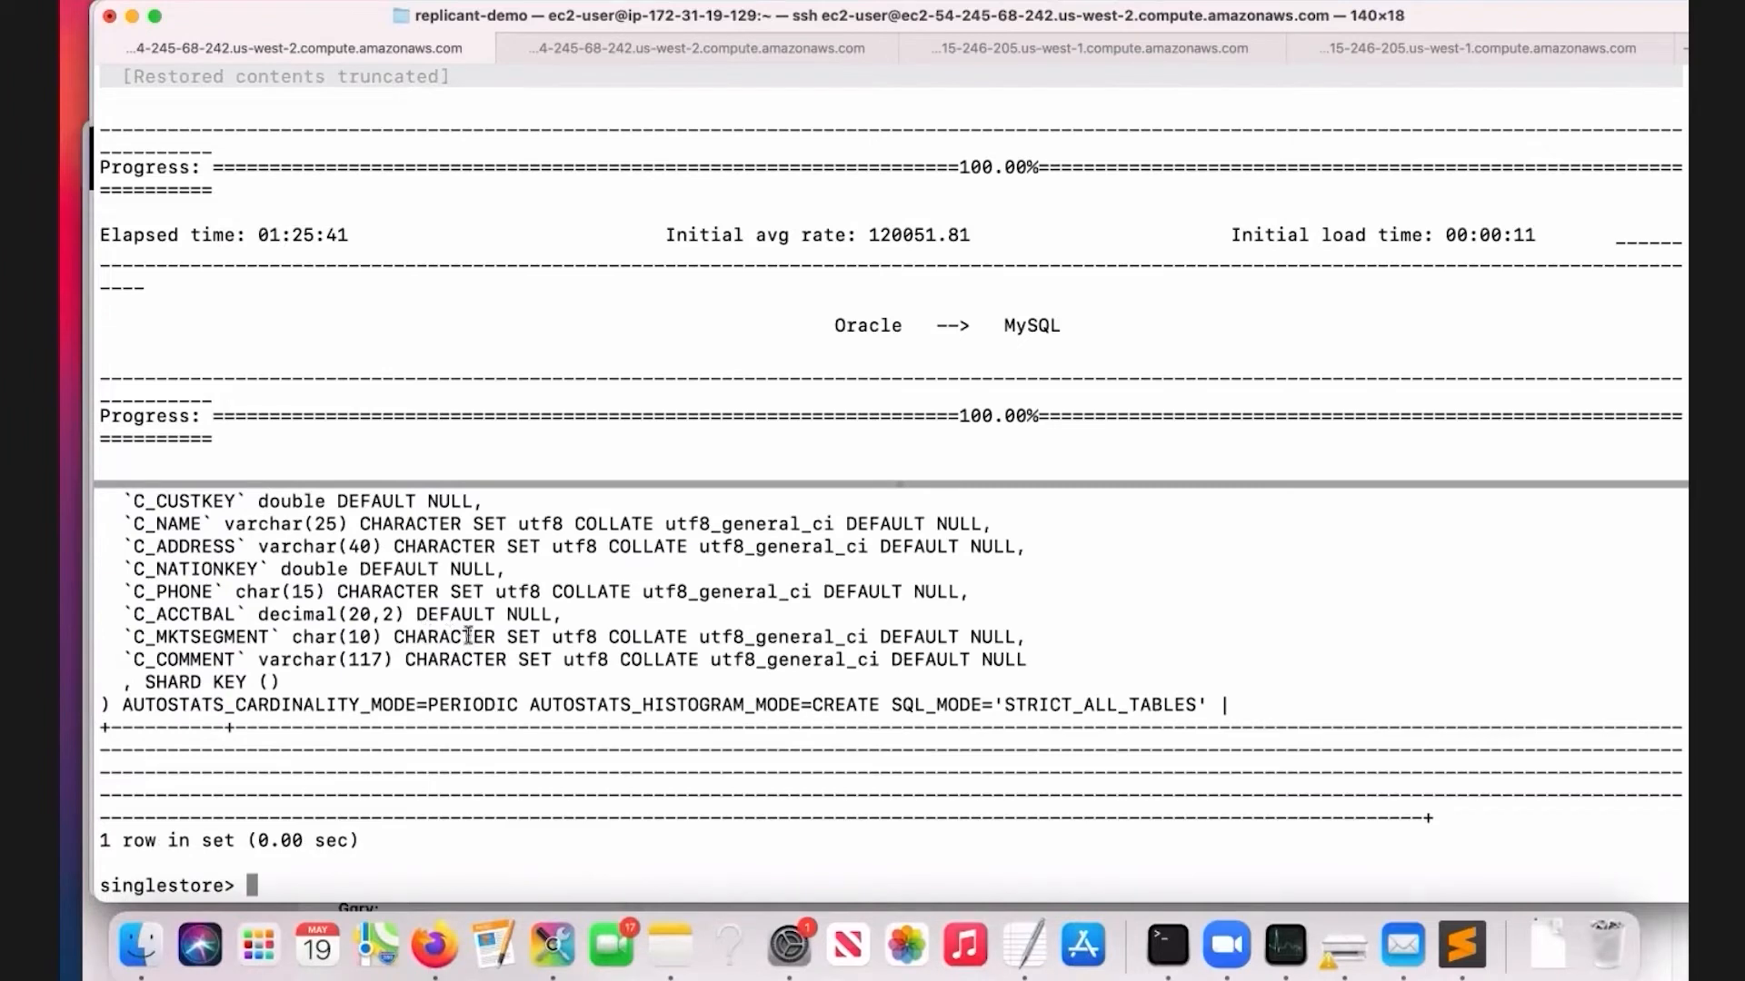
scroll(468, 636, up, 3)
scroll(468, 635, down, 3)
text(show tables;)
key(Return)
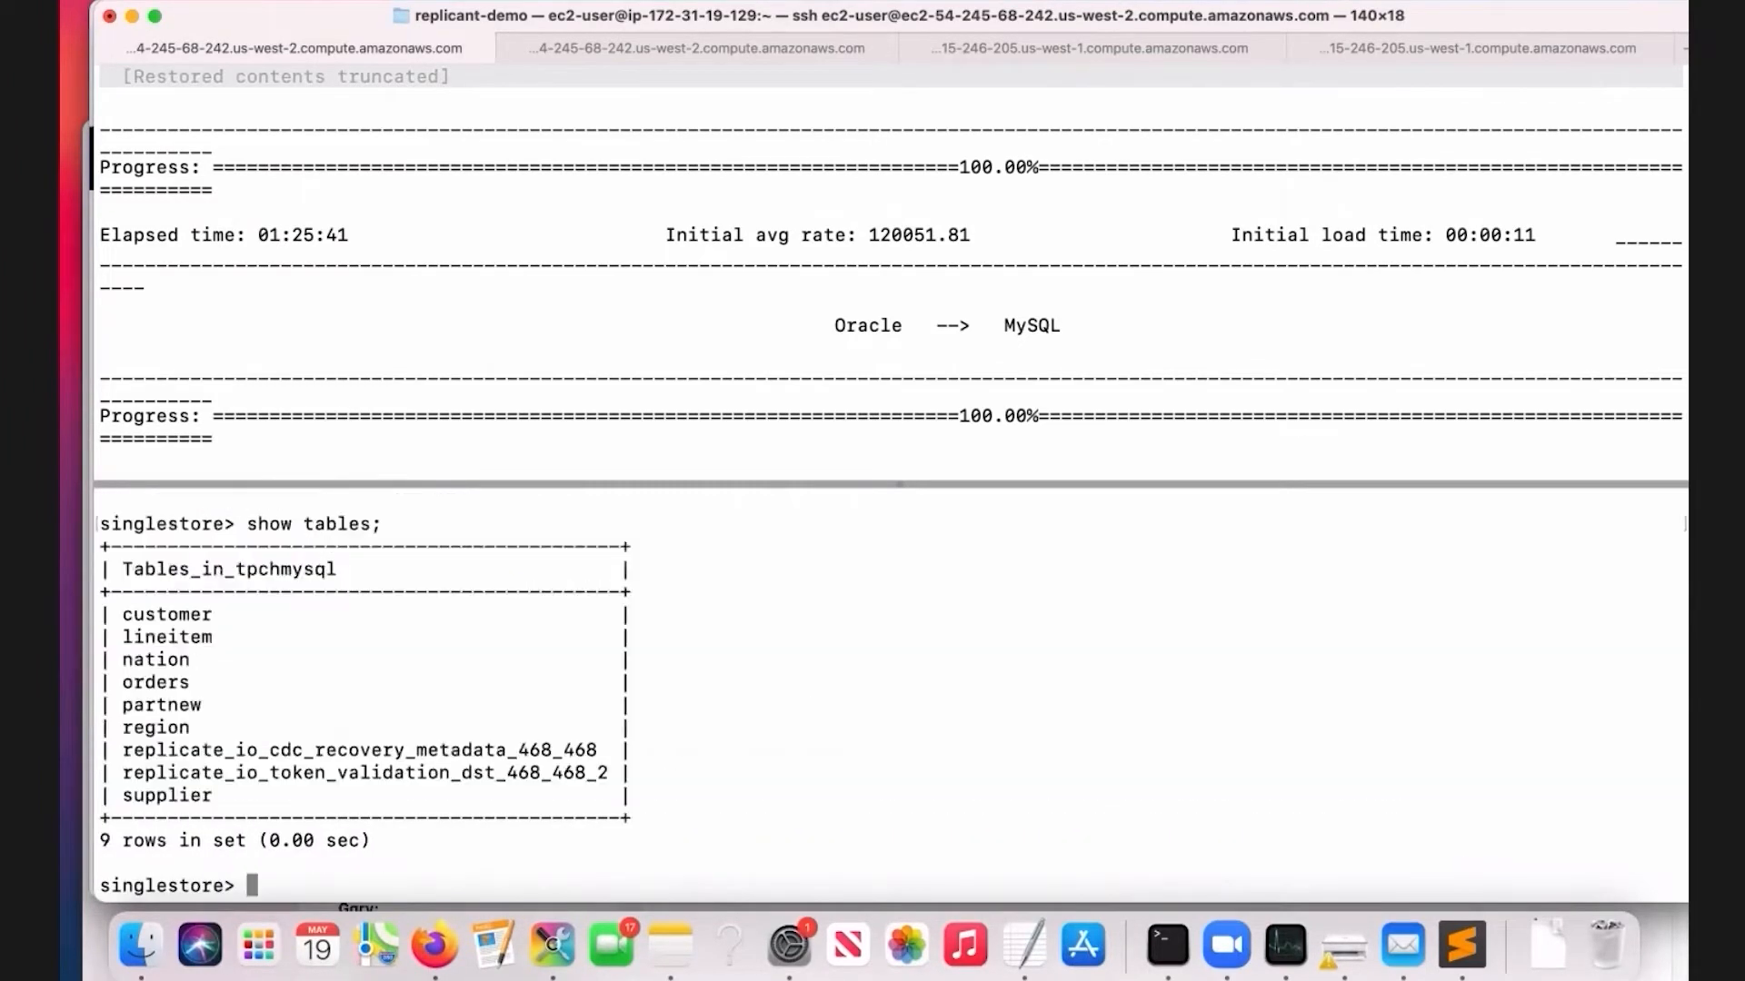
Show the create statement of the replicated nation table and examine its shard key and clustered columnstore key.
text(show create table)
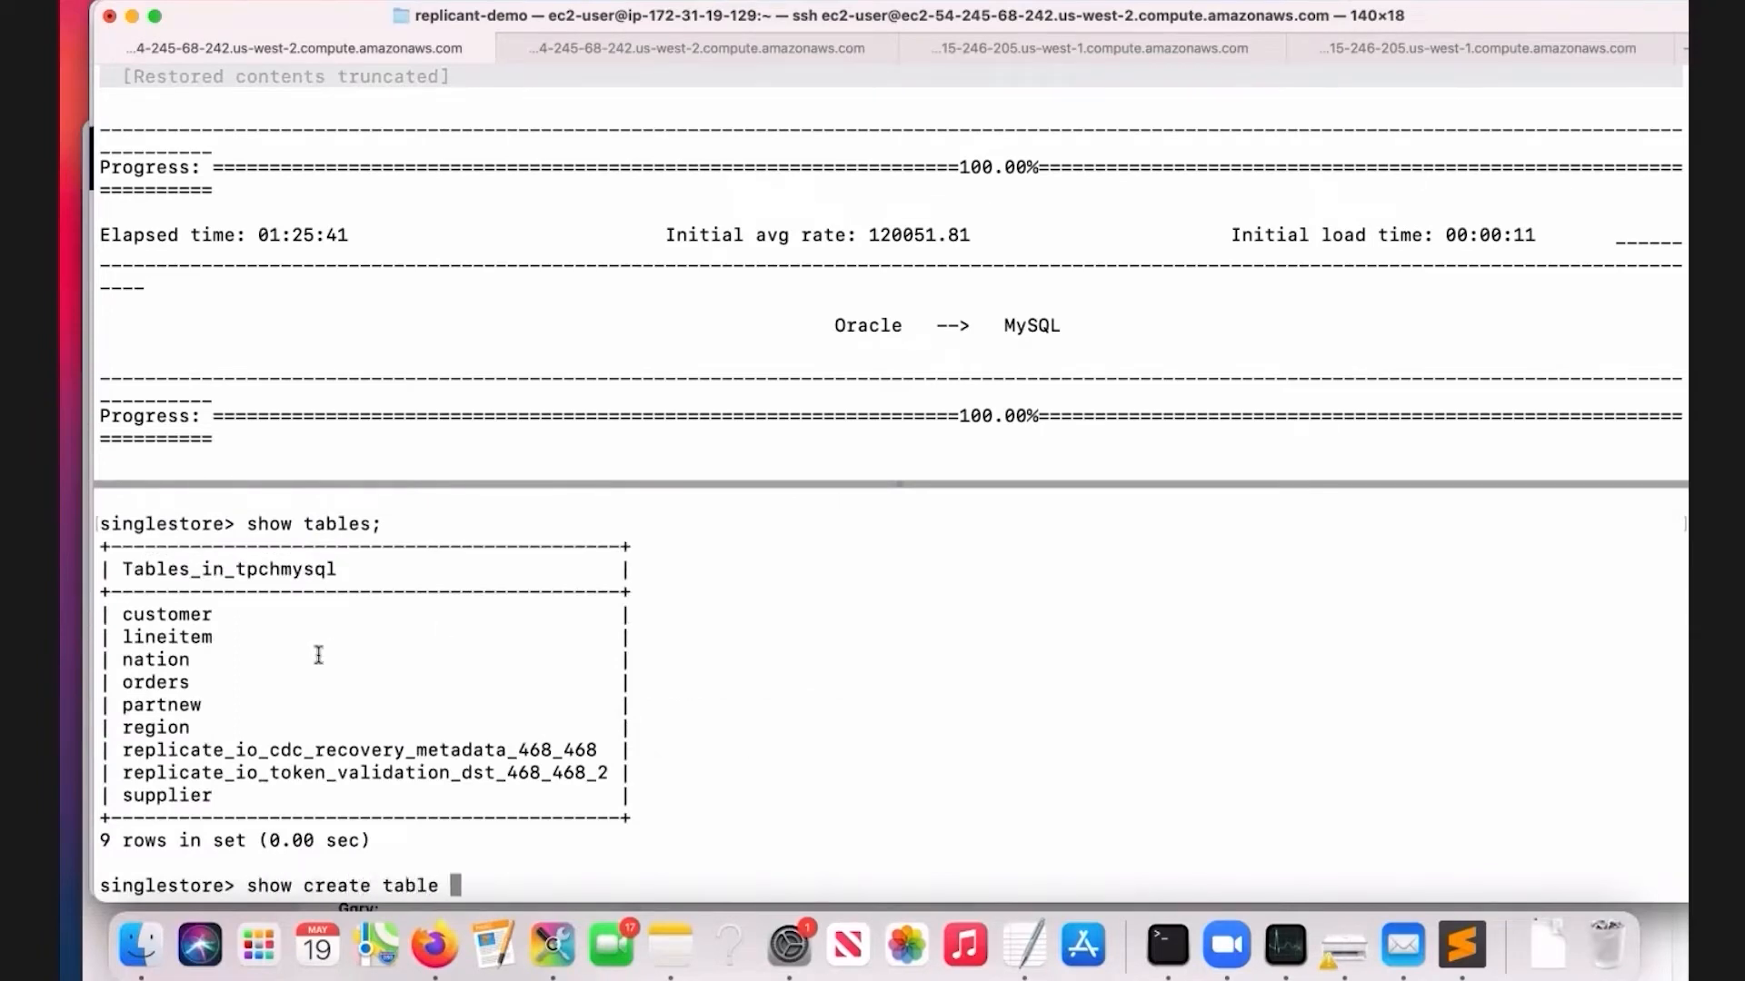
drag(112, 721, 199, 726)
click(182, 629)
drag(122, 661, 191, 661)
key(super+c)
key(super+v)
key(ctrl+u)
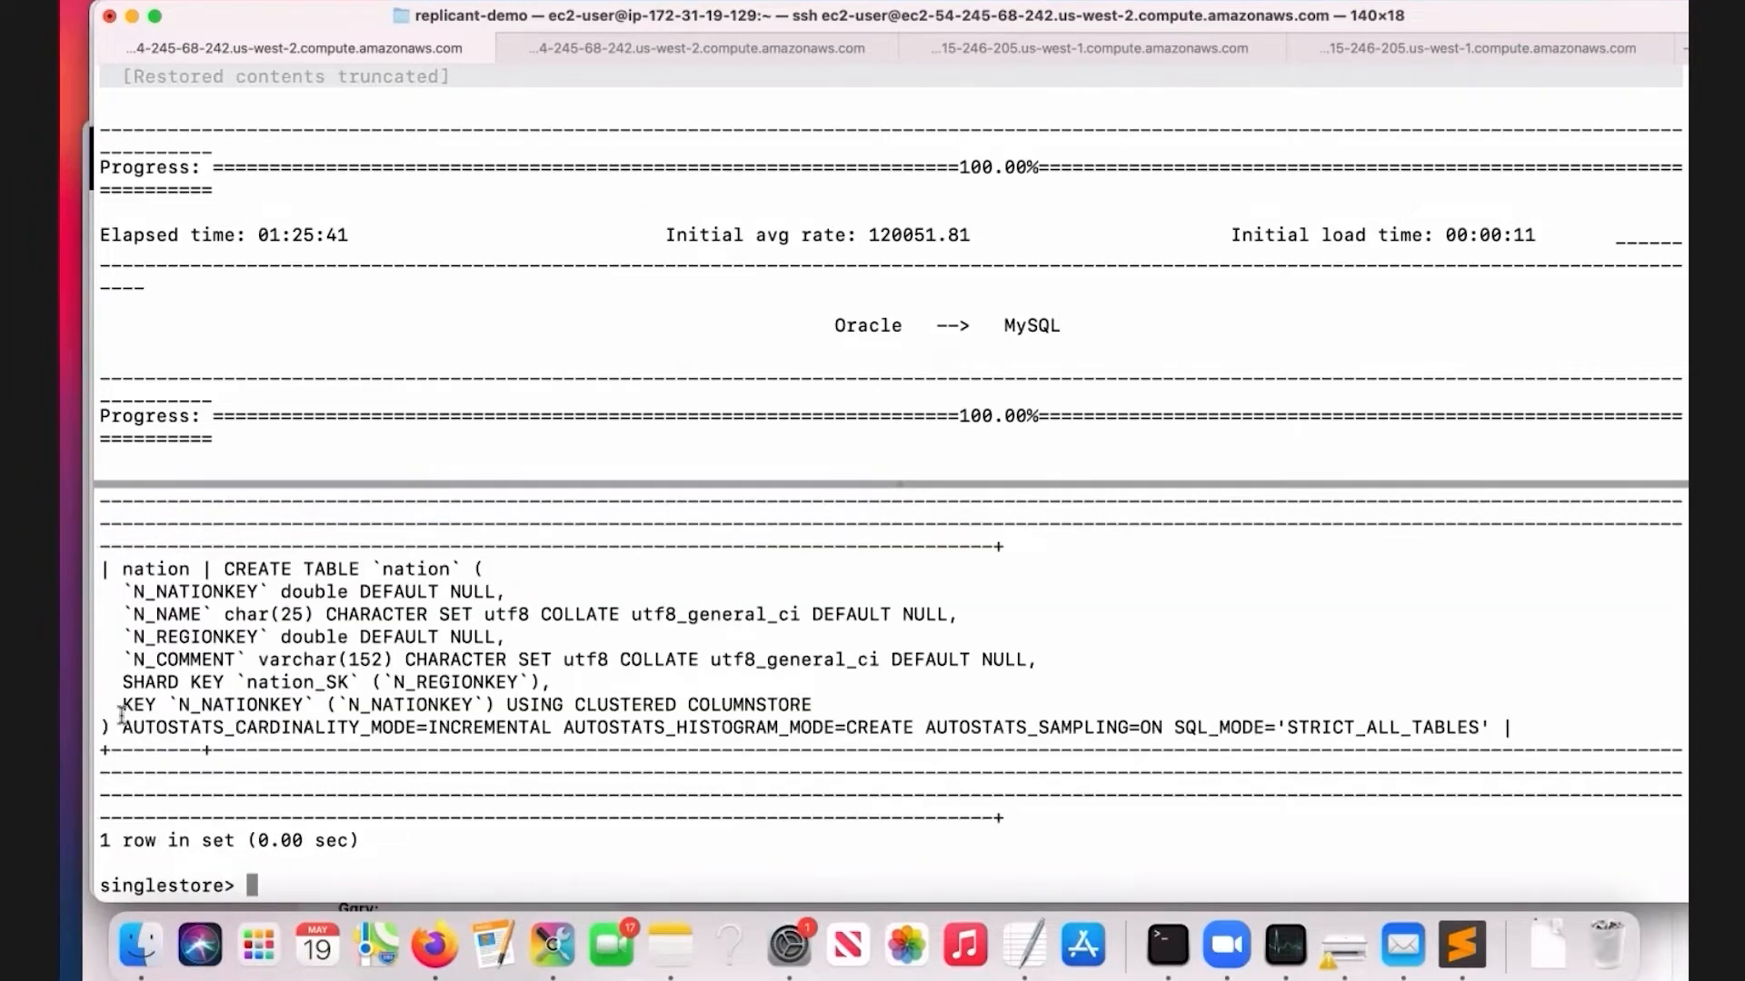
drag(122, 705, 780, 705)
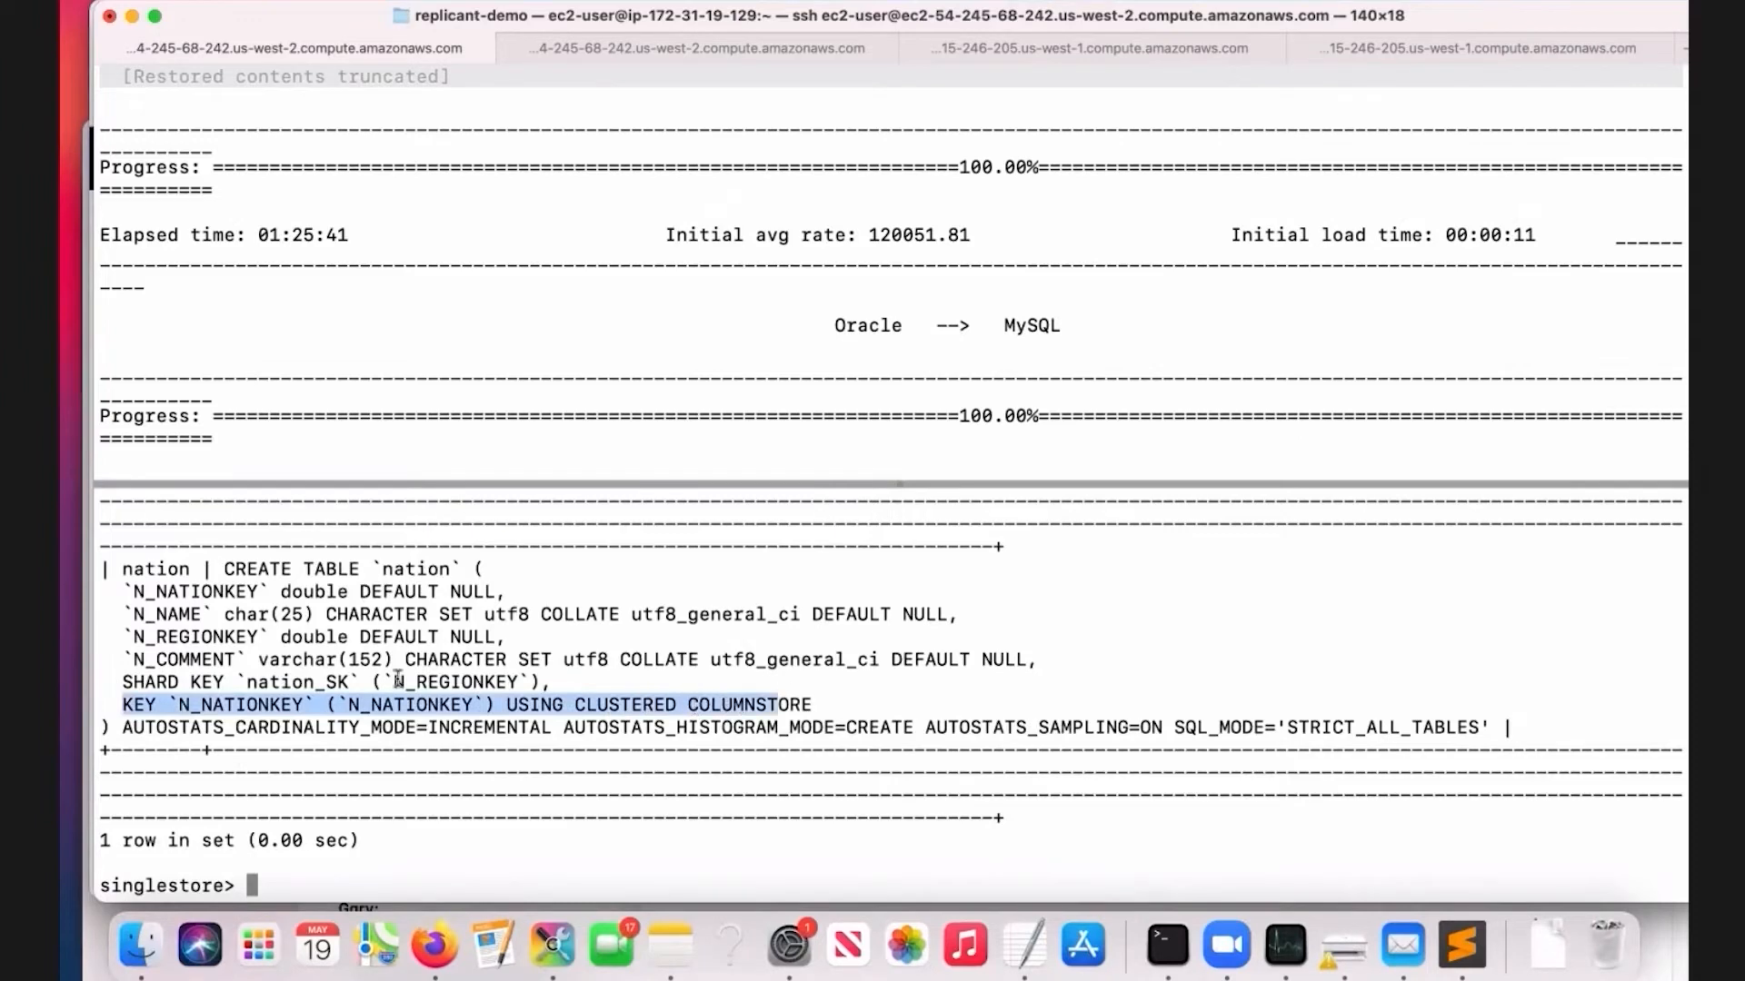
drag(127, 688, 823, 705)
click(823, 705)
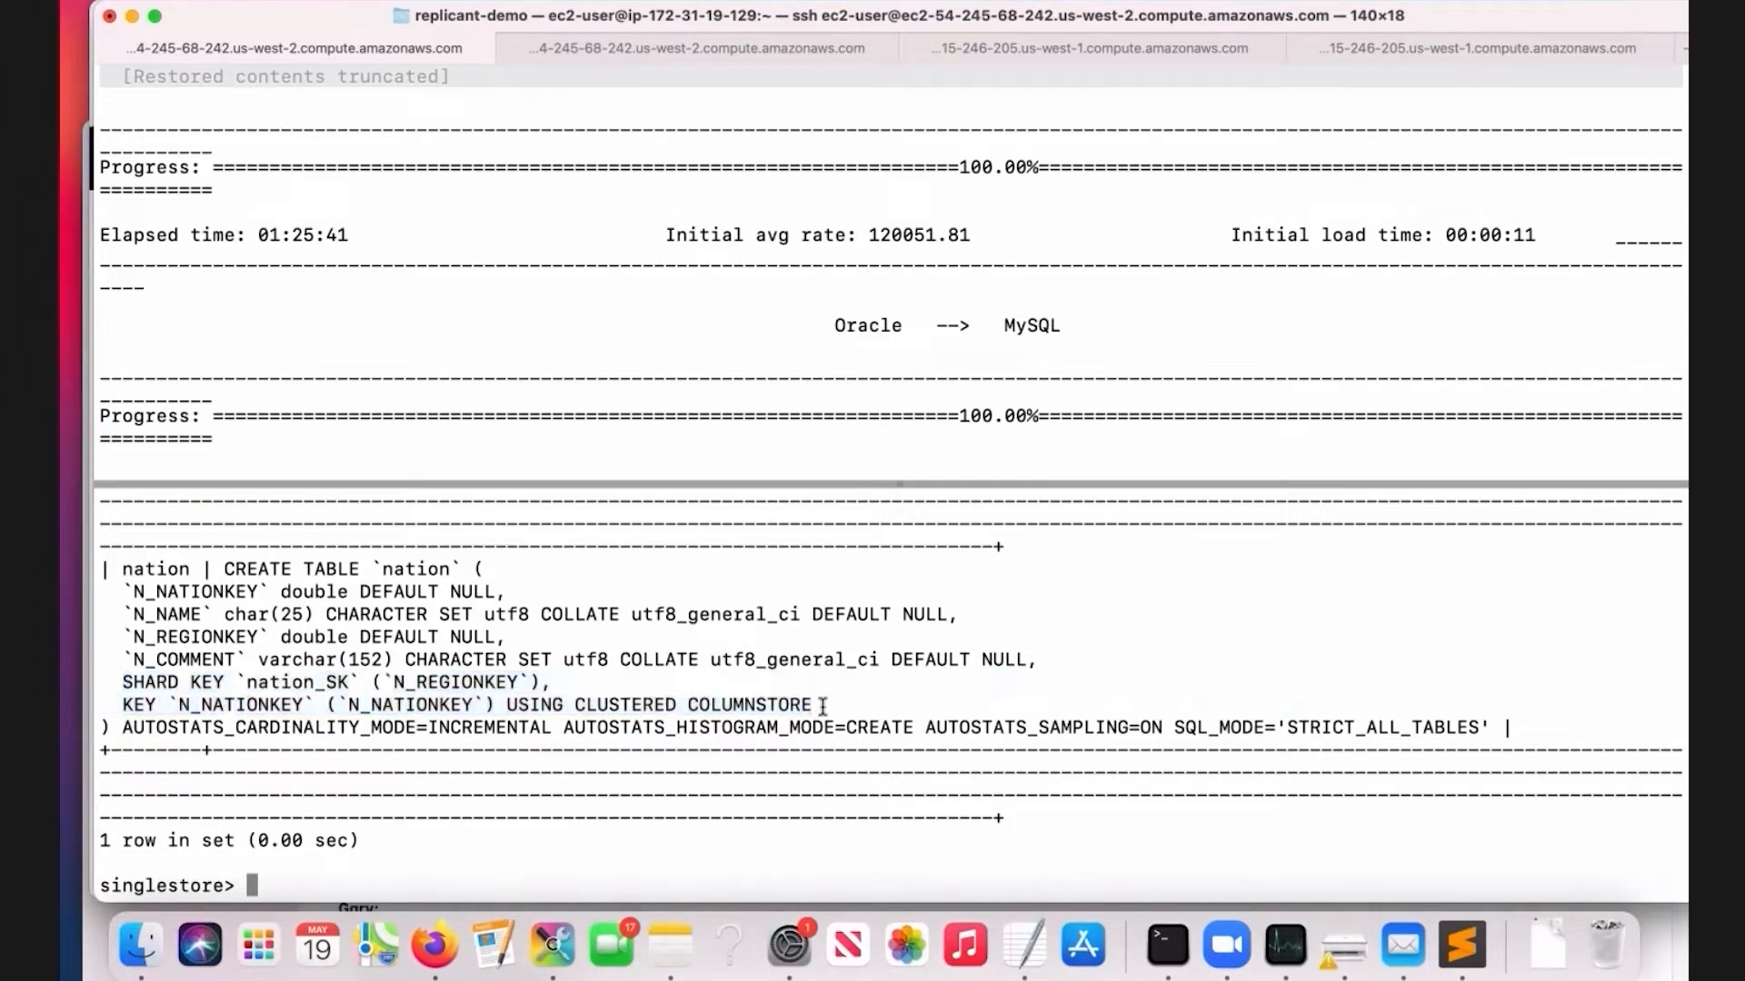
Switch to Arcion Cloud in Firefox and check which phase the MySQL-S2-Full replication is in.
click(431, 948)
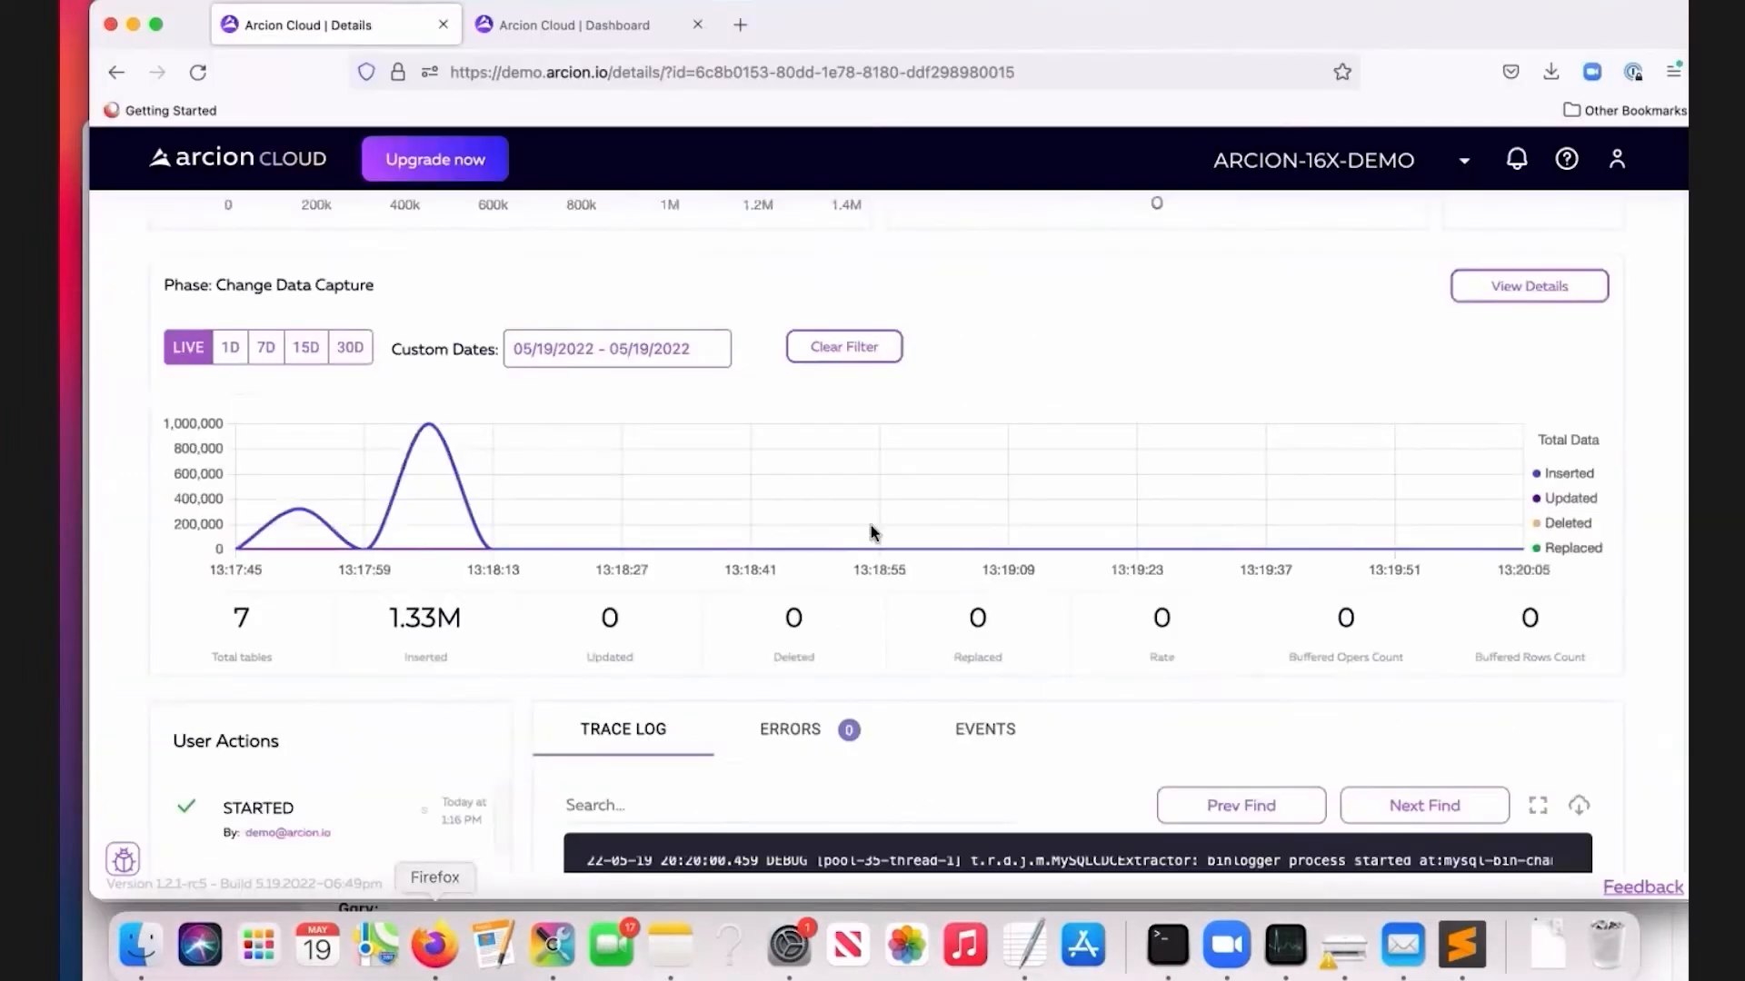
scroll(985, 510, up, 2)
drag(218, 349, 431, 355)
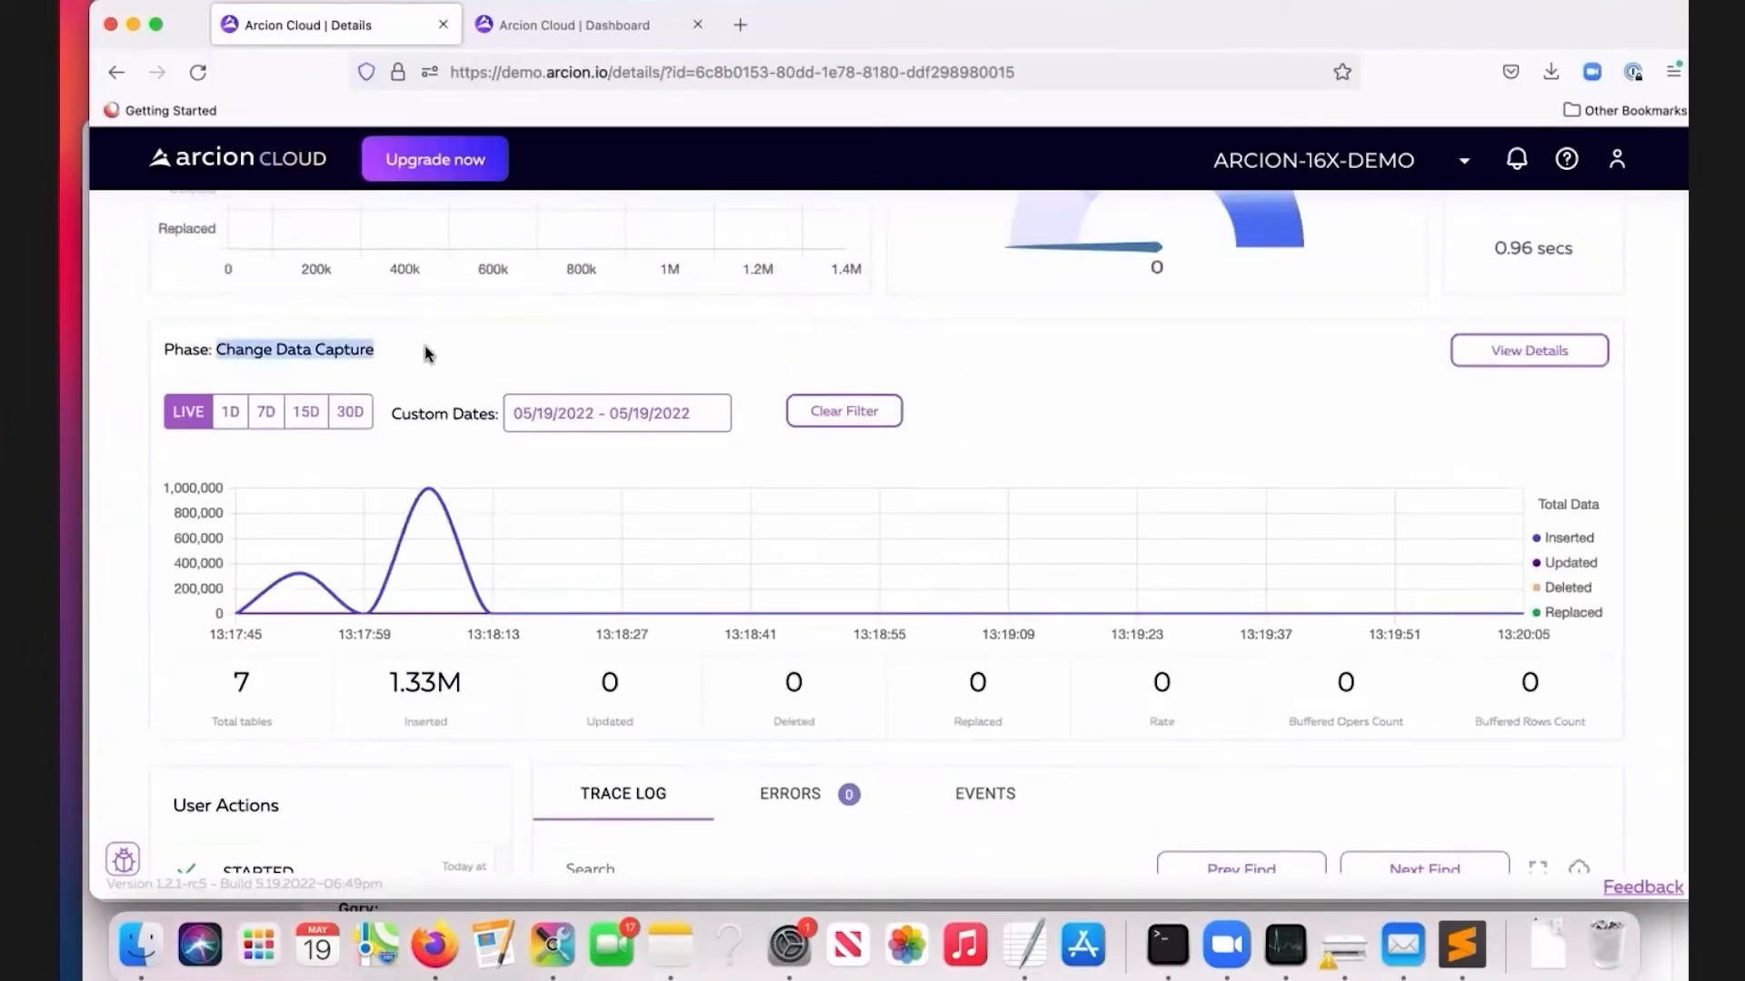
click(446, 356)
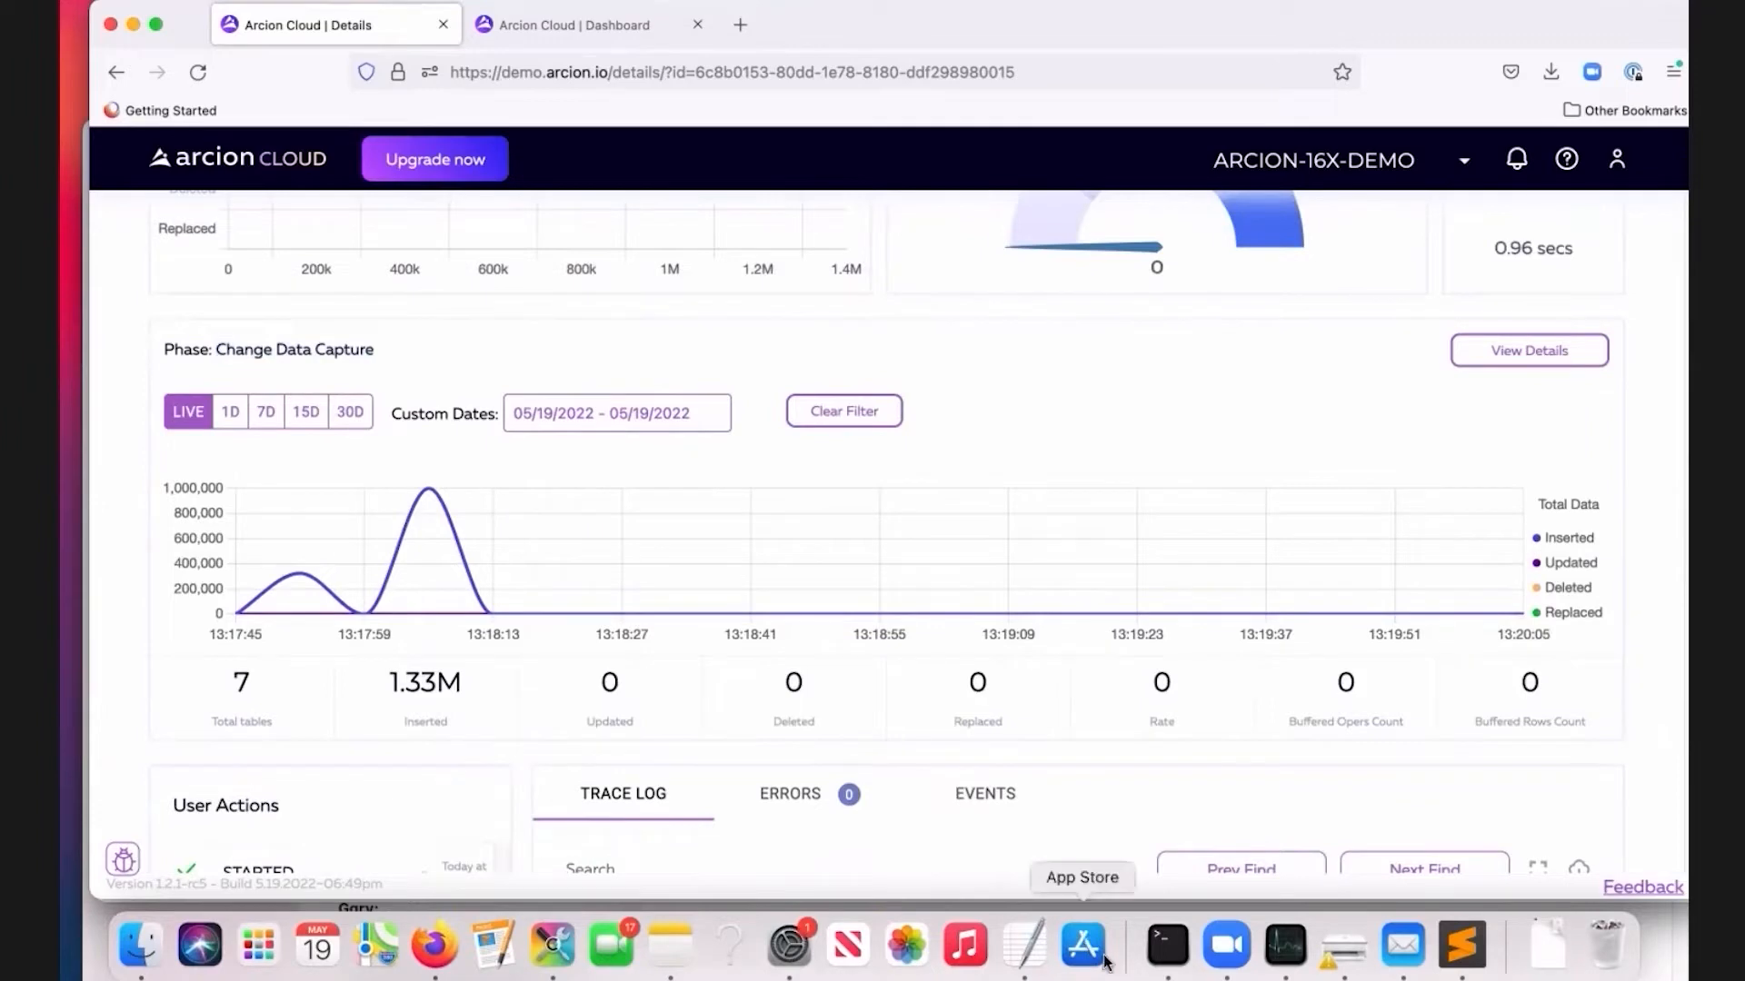
In the terminal's source MySQL session, update orders with O_COMMENT='ArcionSingleStore' where o_orderkey < 1000, and commit the change.
click(1168, 945)
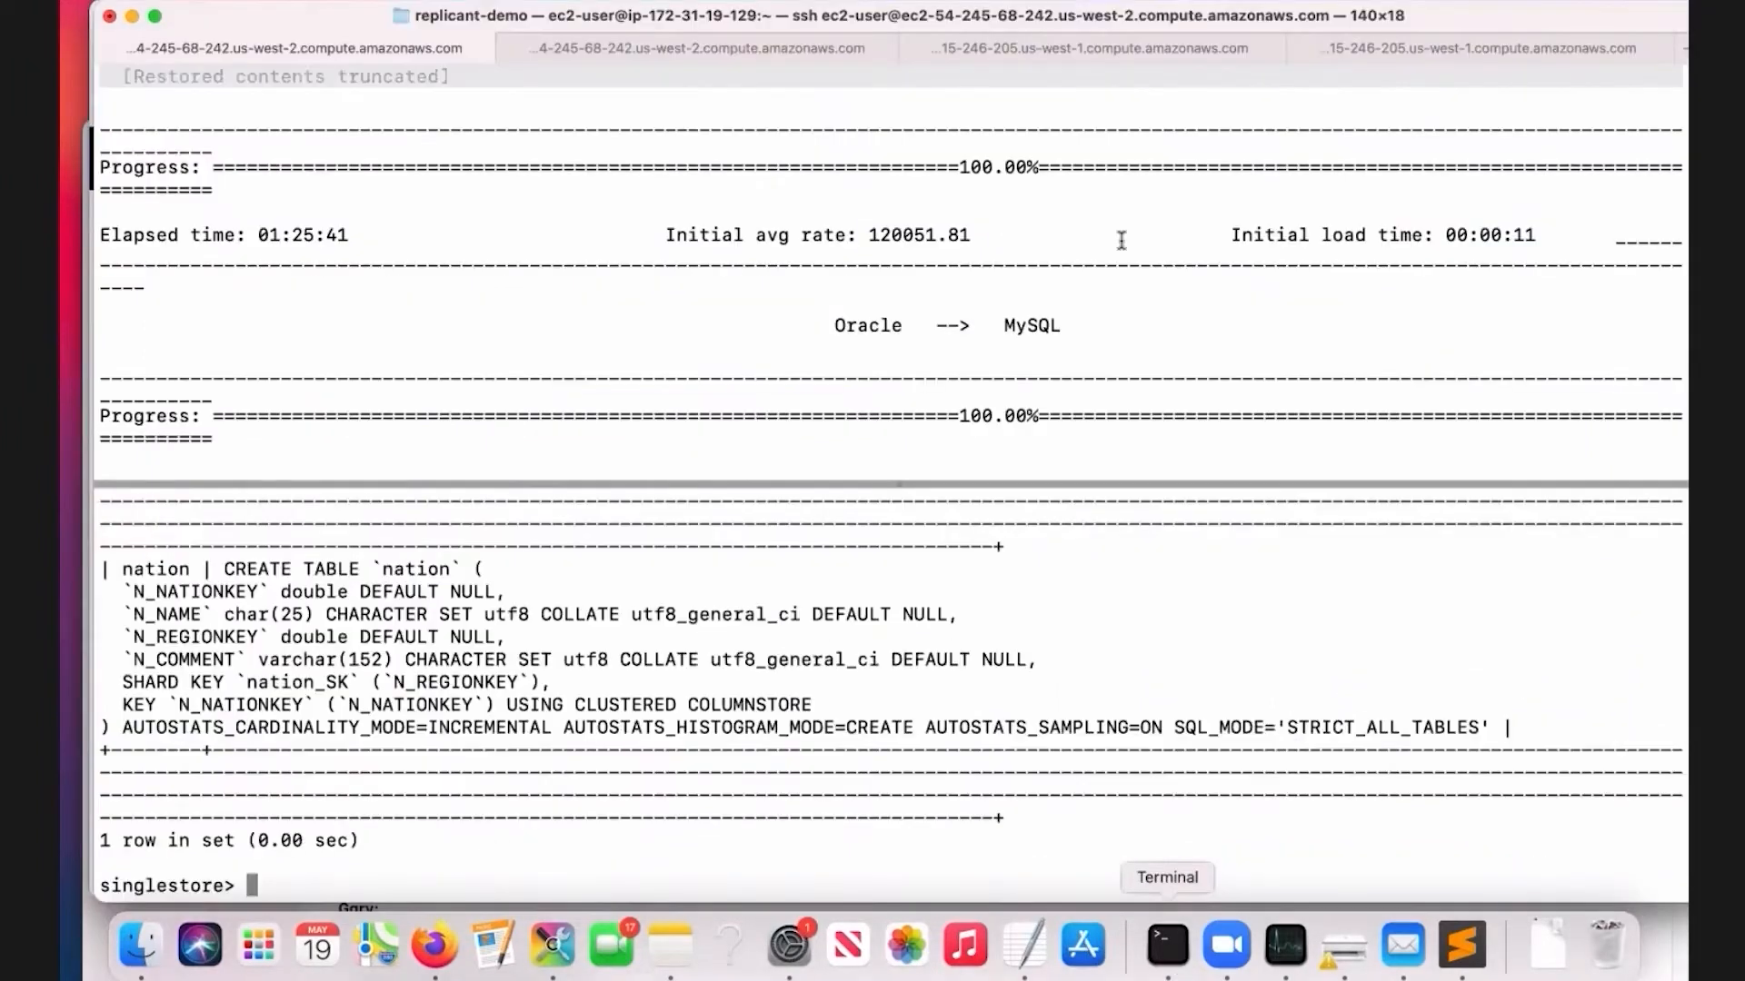
click(1335, 51)
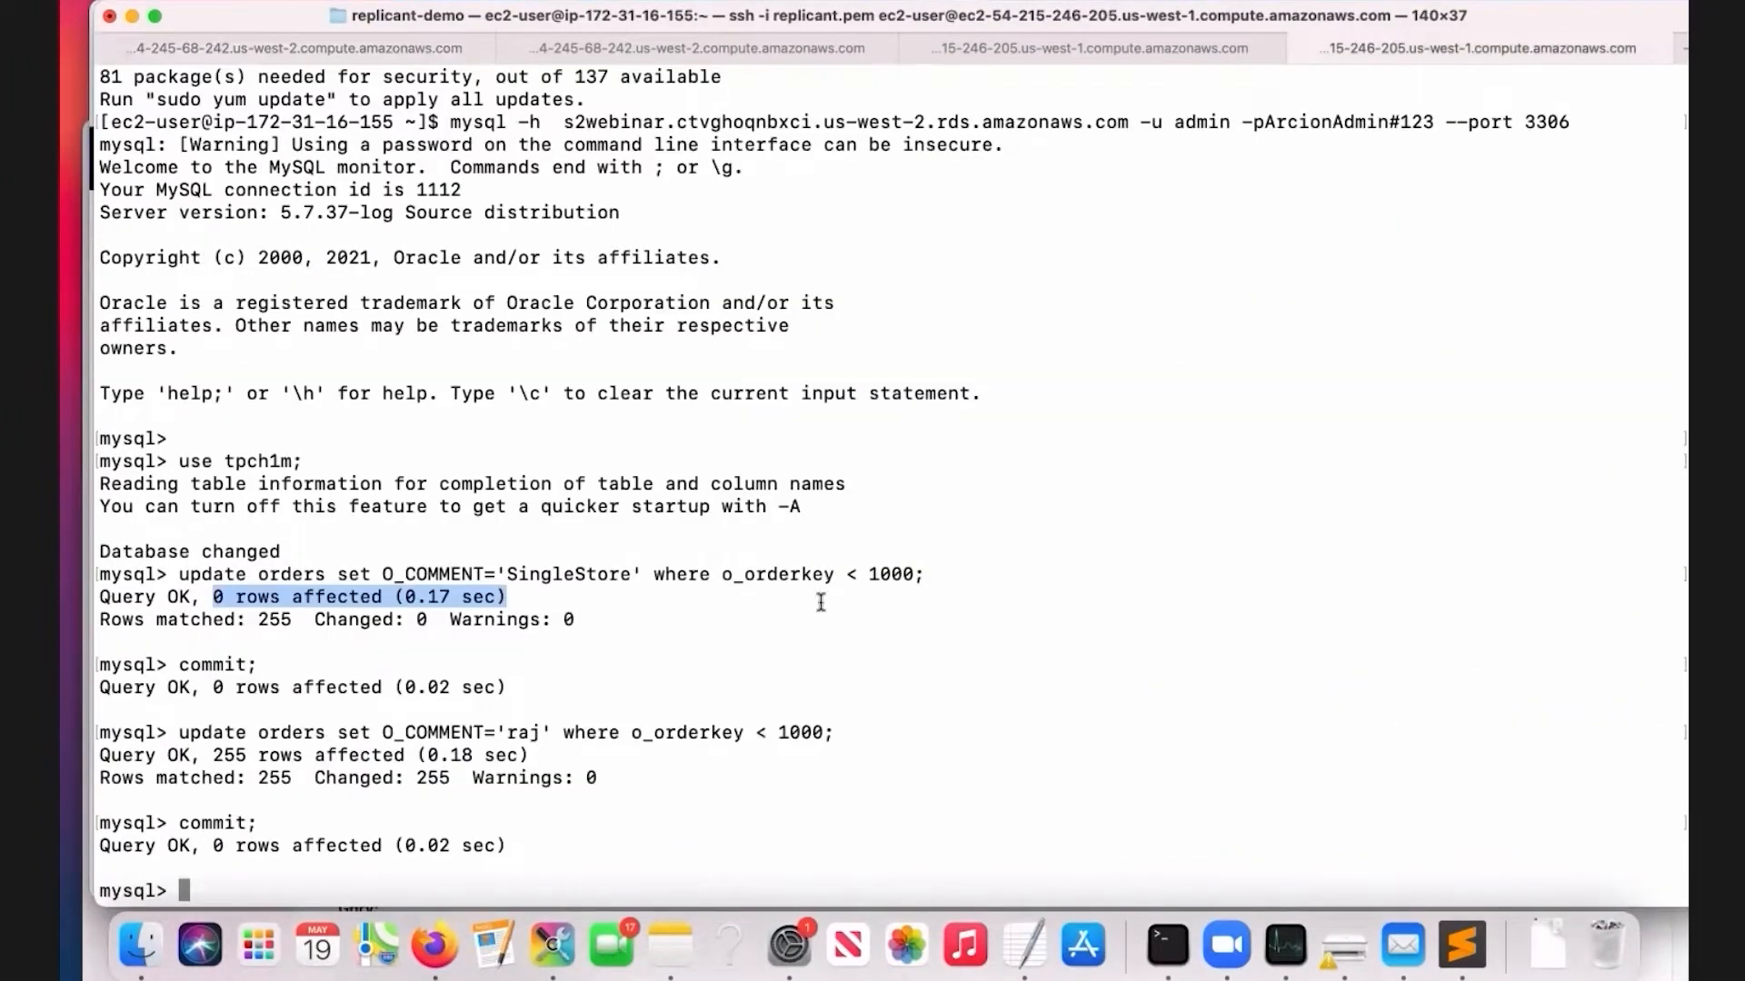
click(483, 712)
drag(181, 732, 371, 734)
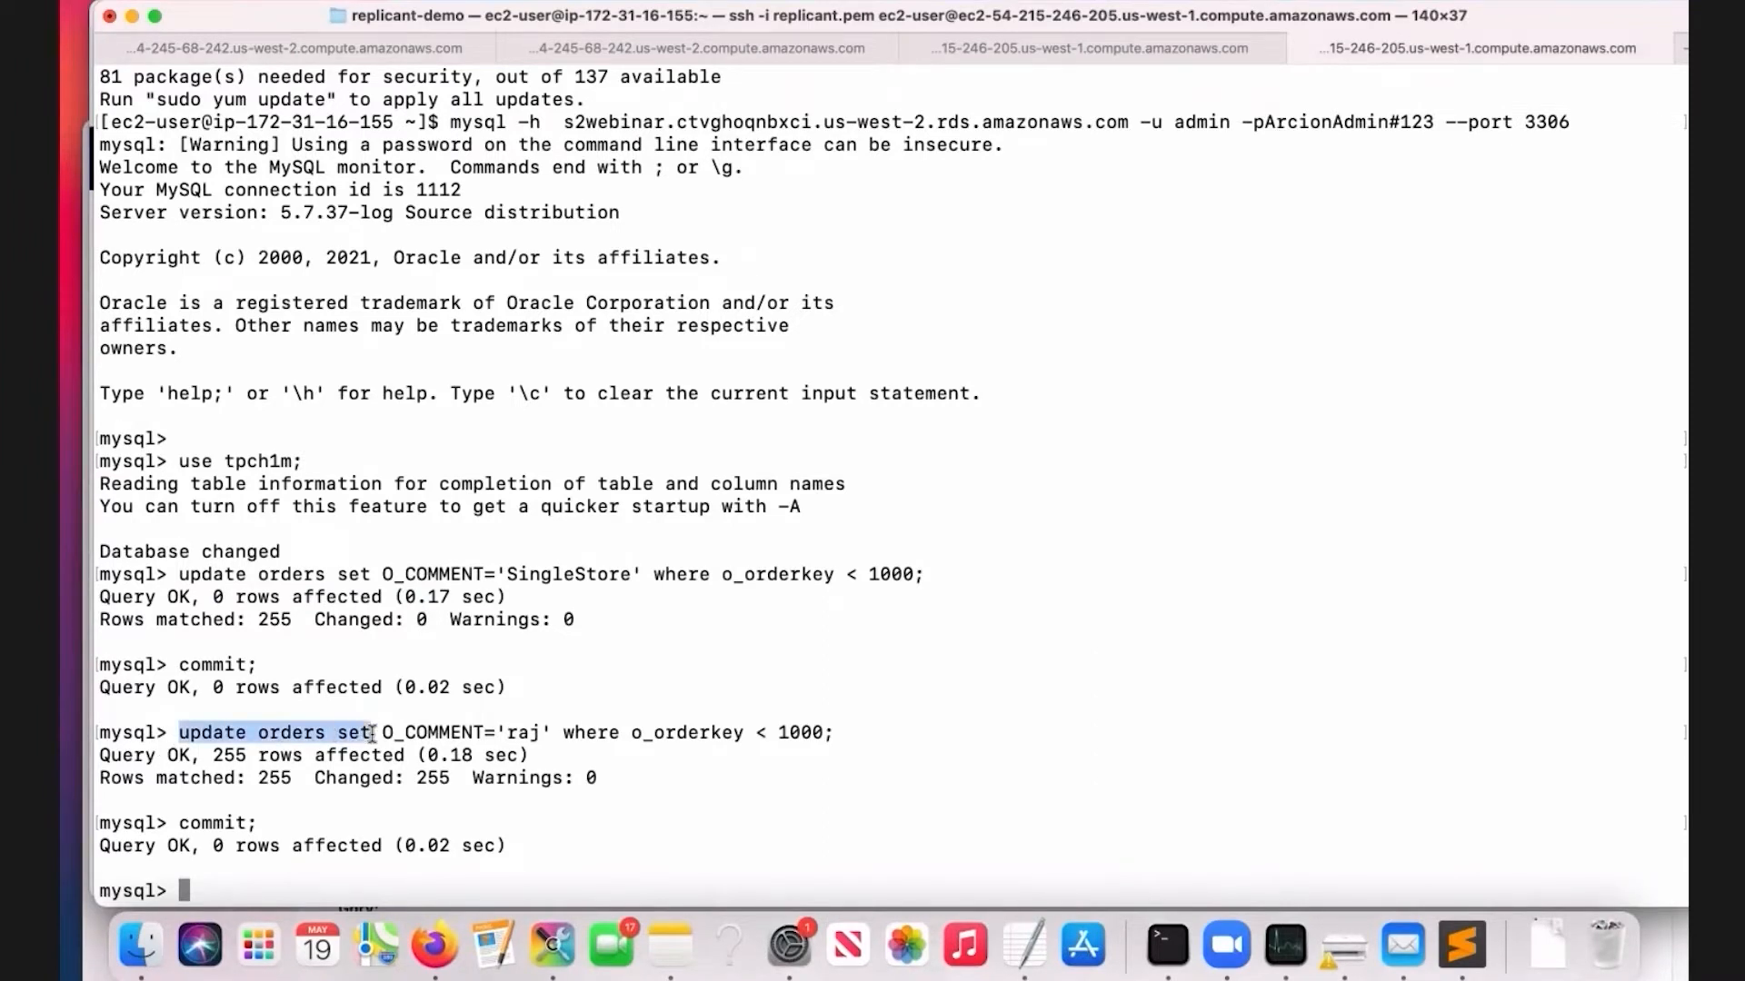
key(super+c)
key(super+v)
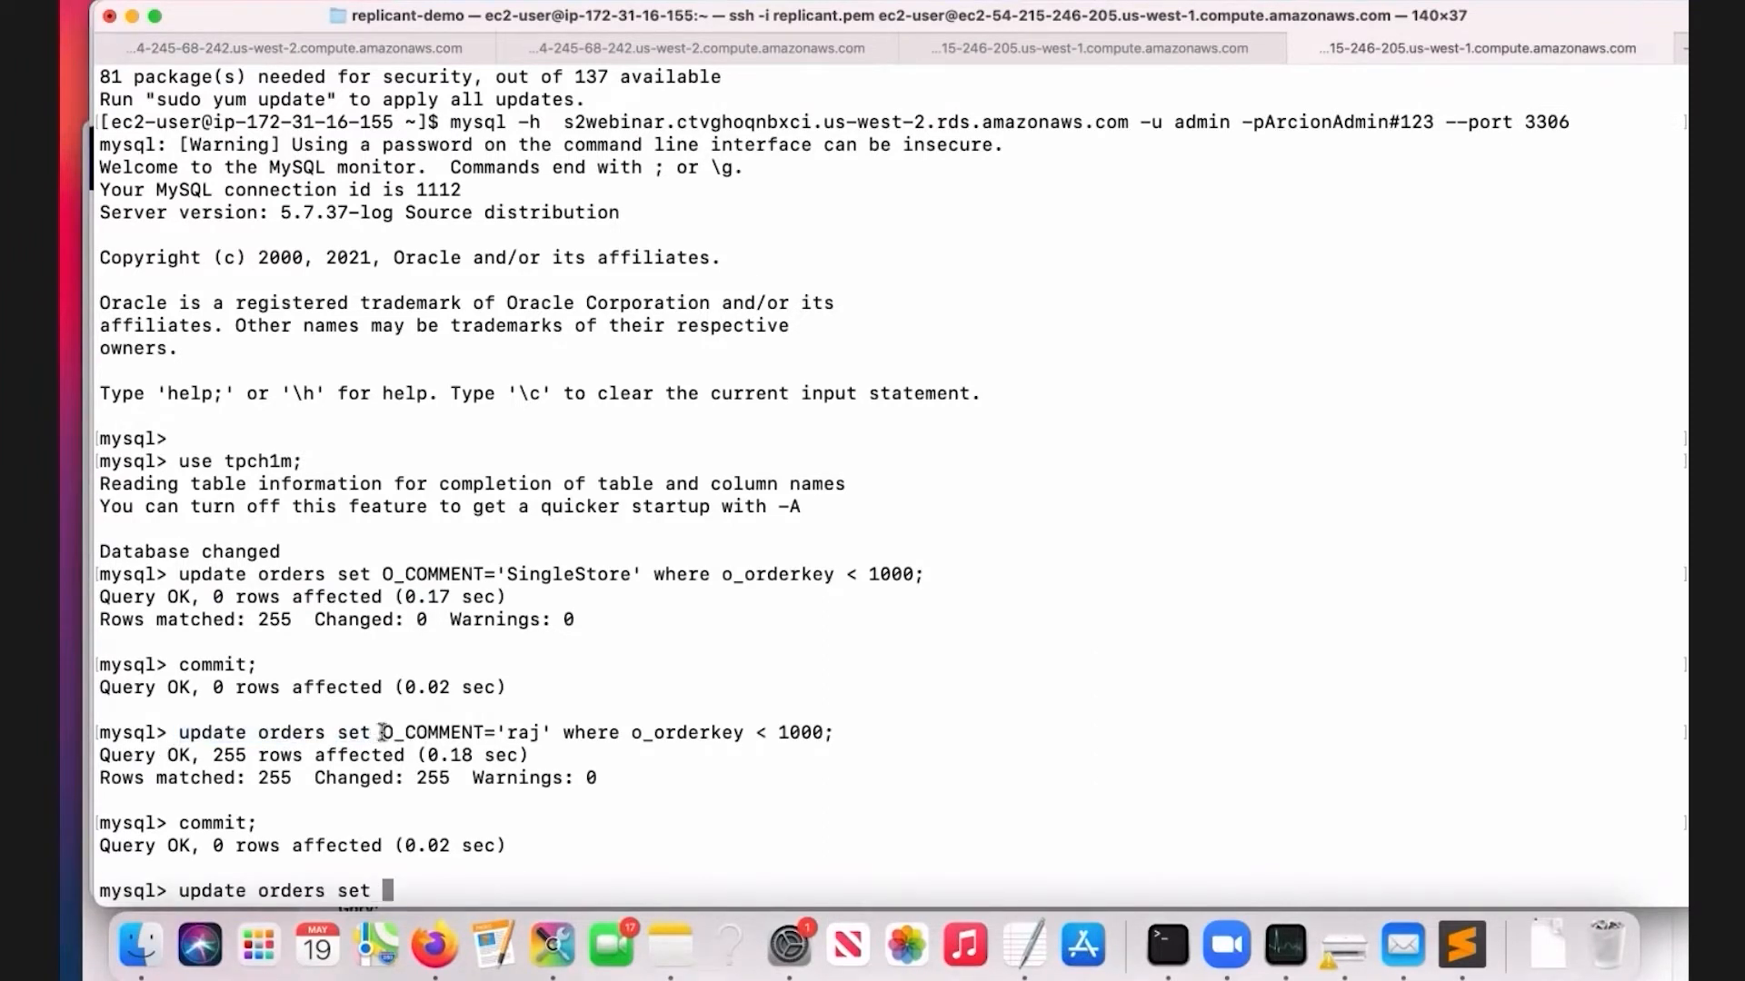
drag(383, 733, 508, 733)
key(super+c)
key(super+v)
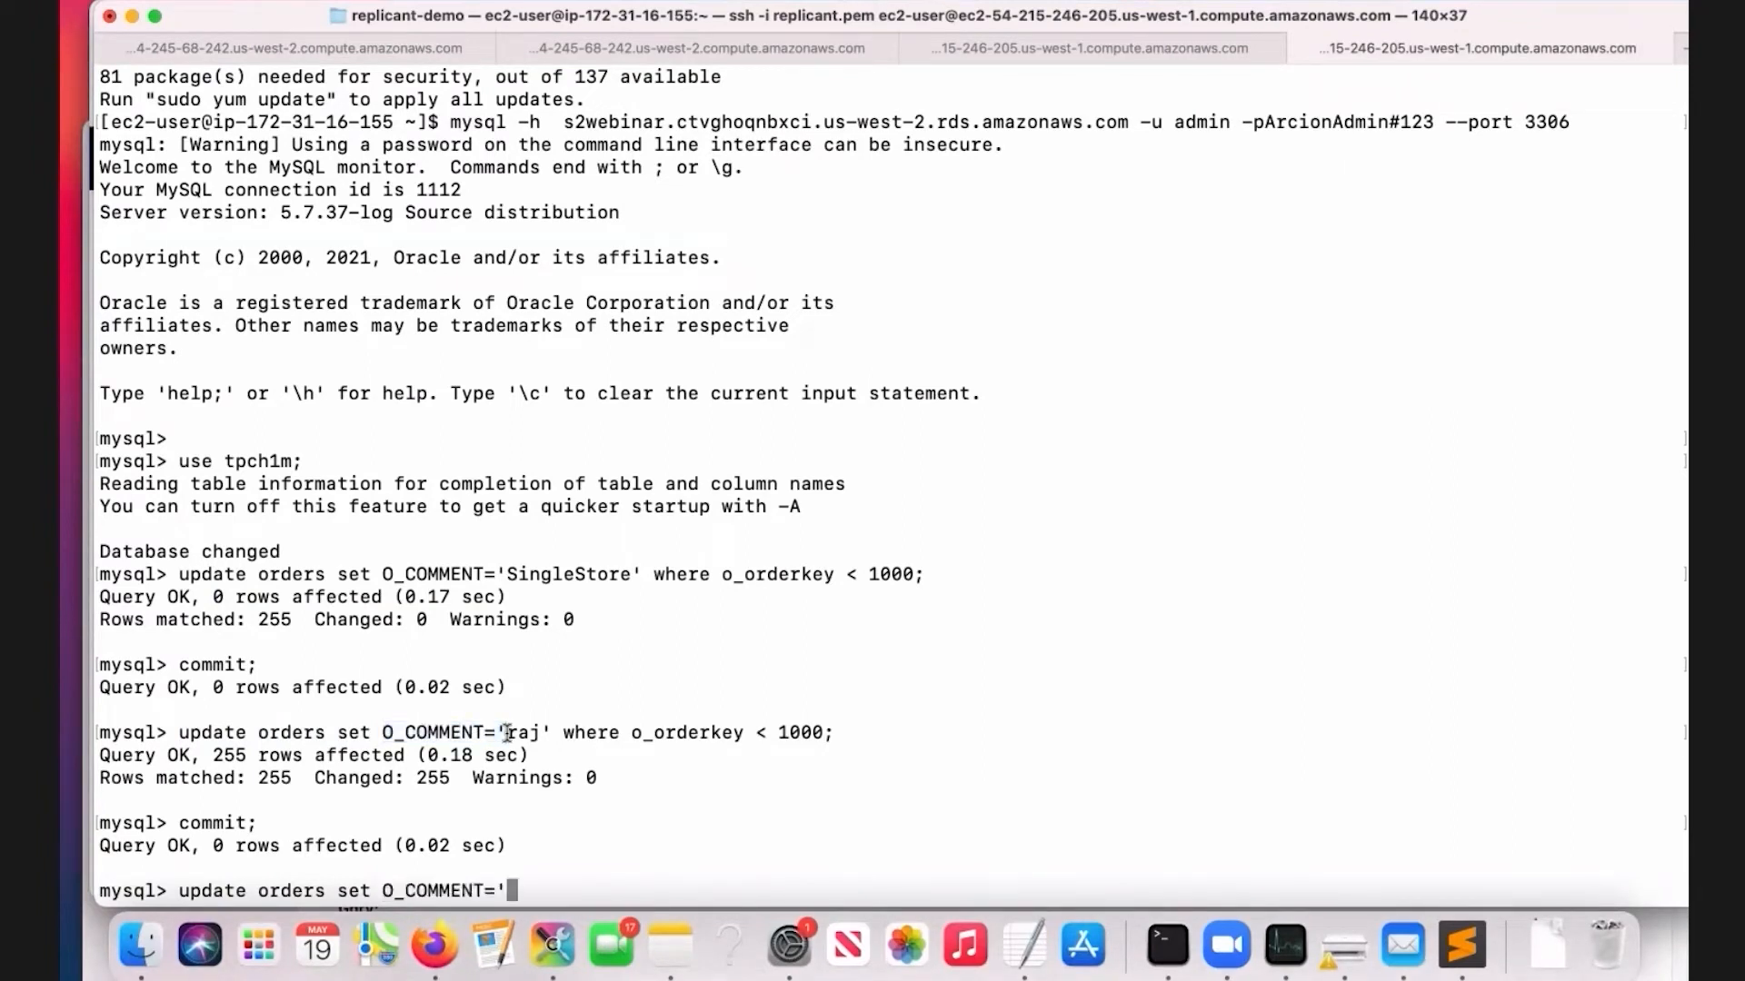
text(ArcionSingle)
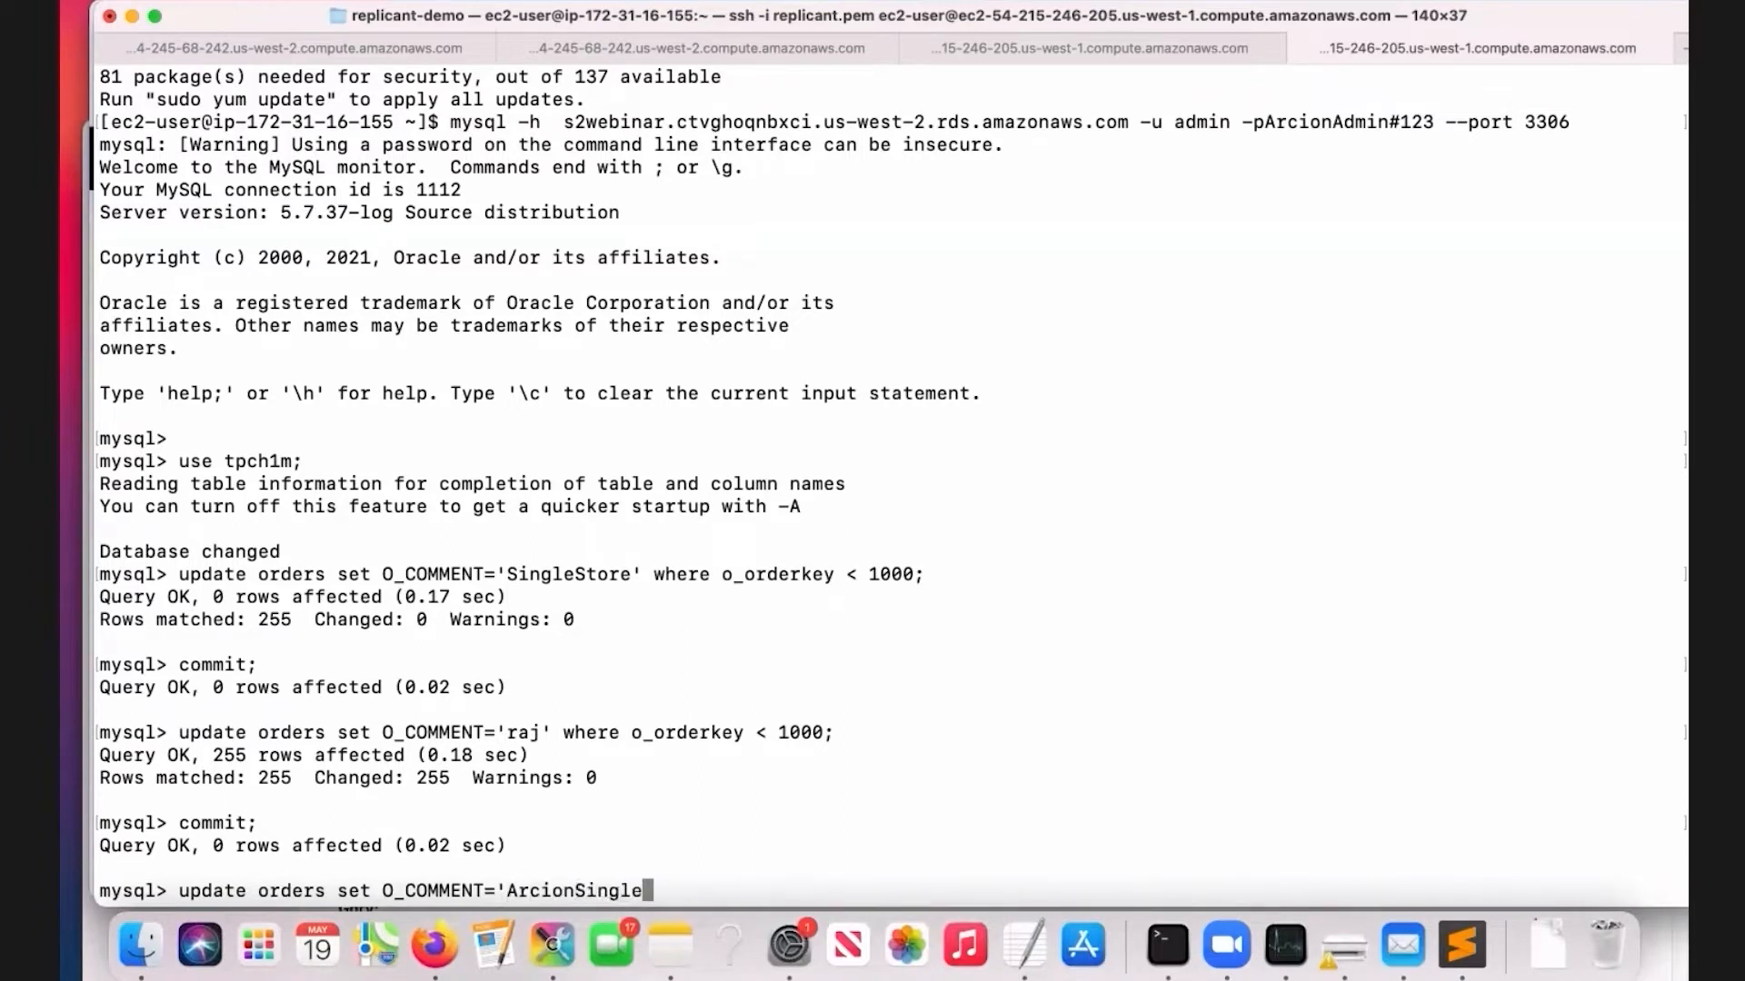
text(Store')
drag(563, 732, 857, 727)
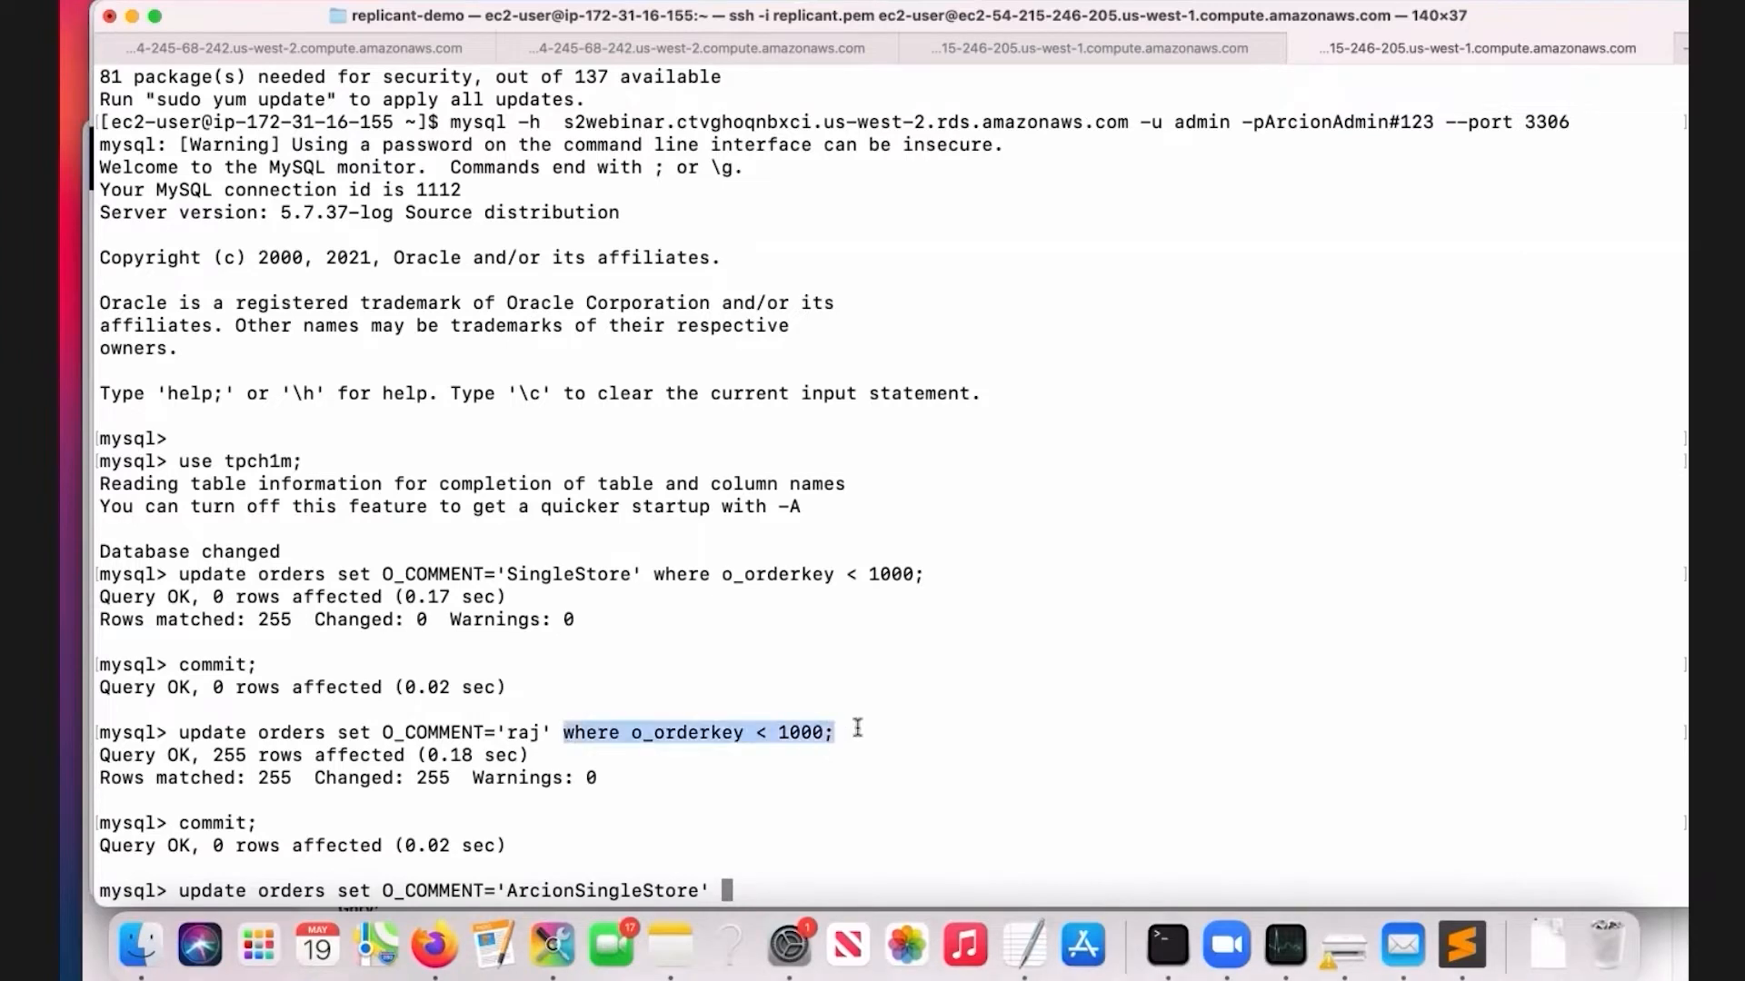
key(super+v)
key(Return)
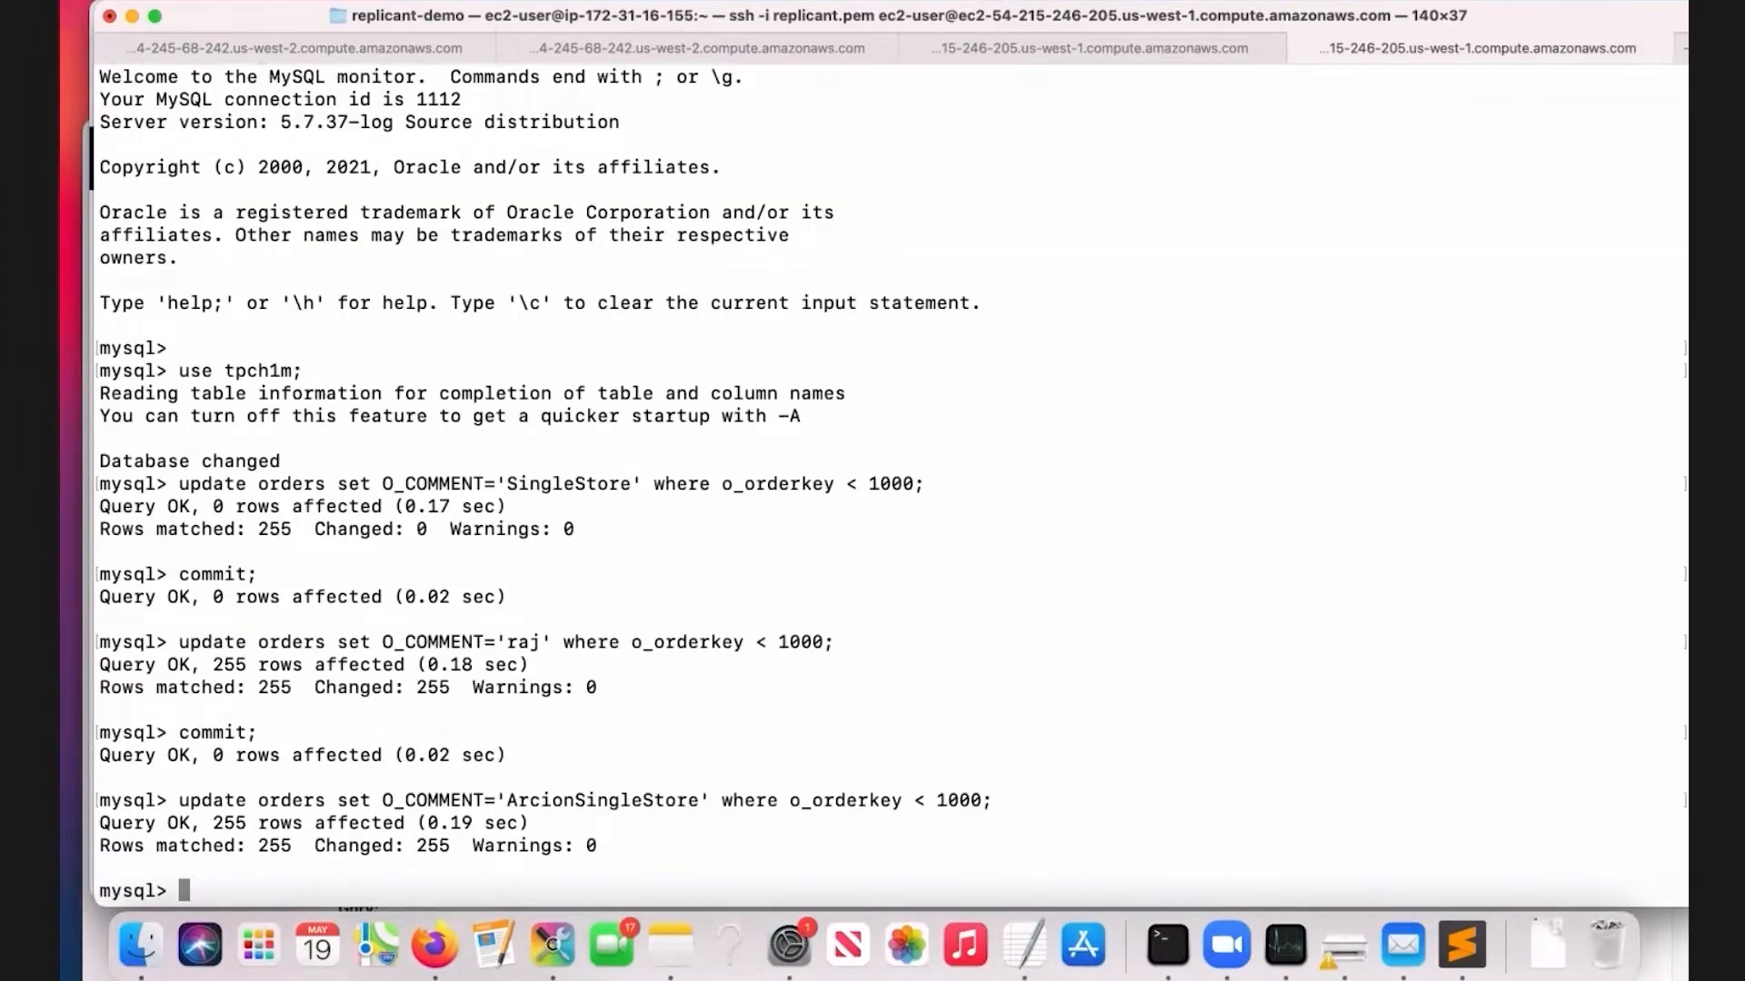
text(commit;)
key(Return)
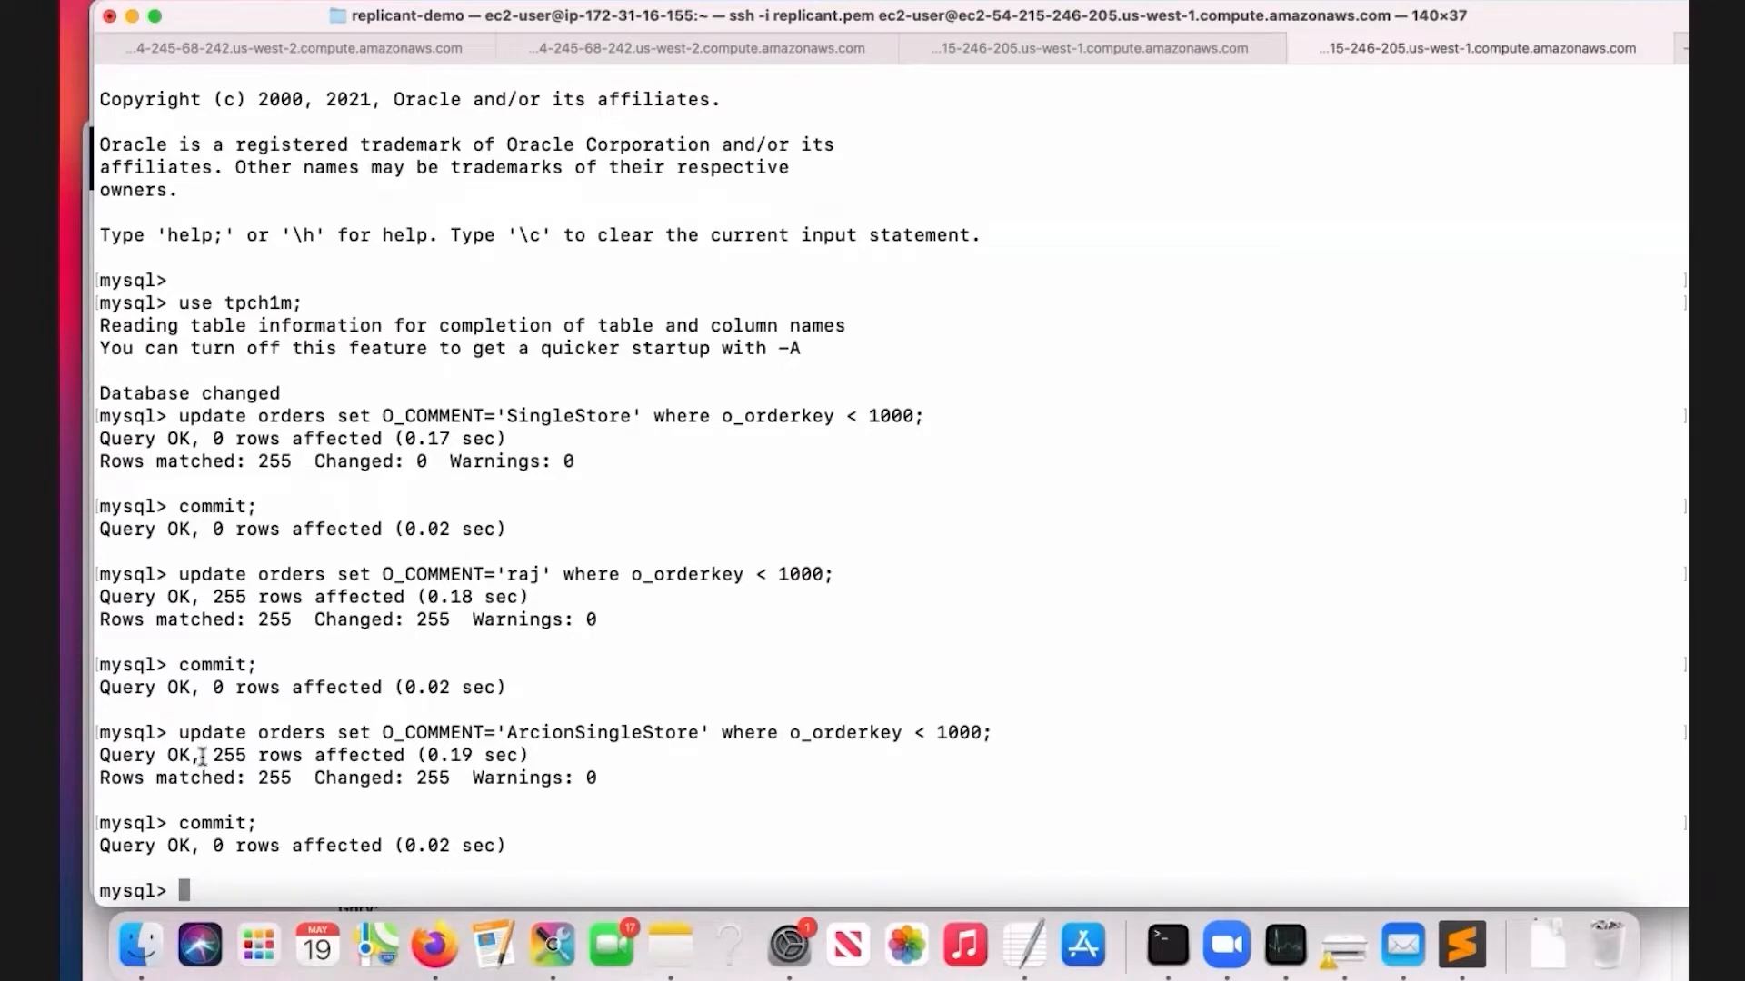
drag(203, 757, 383, 757)
Switch to Arcion Cloud and check the updated row count in the replication's change data capture statistics.
click(434, 945)
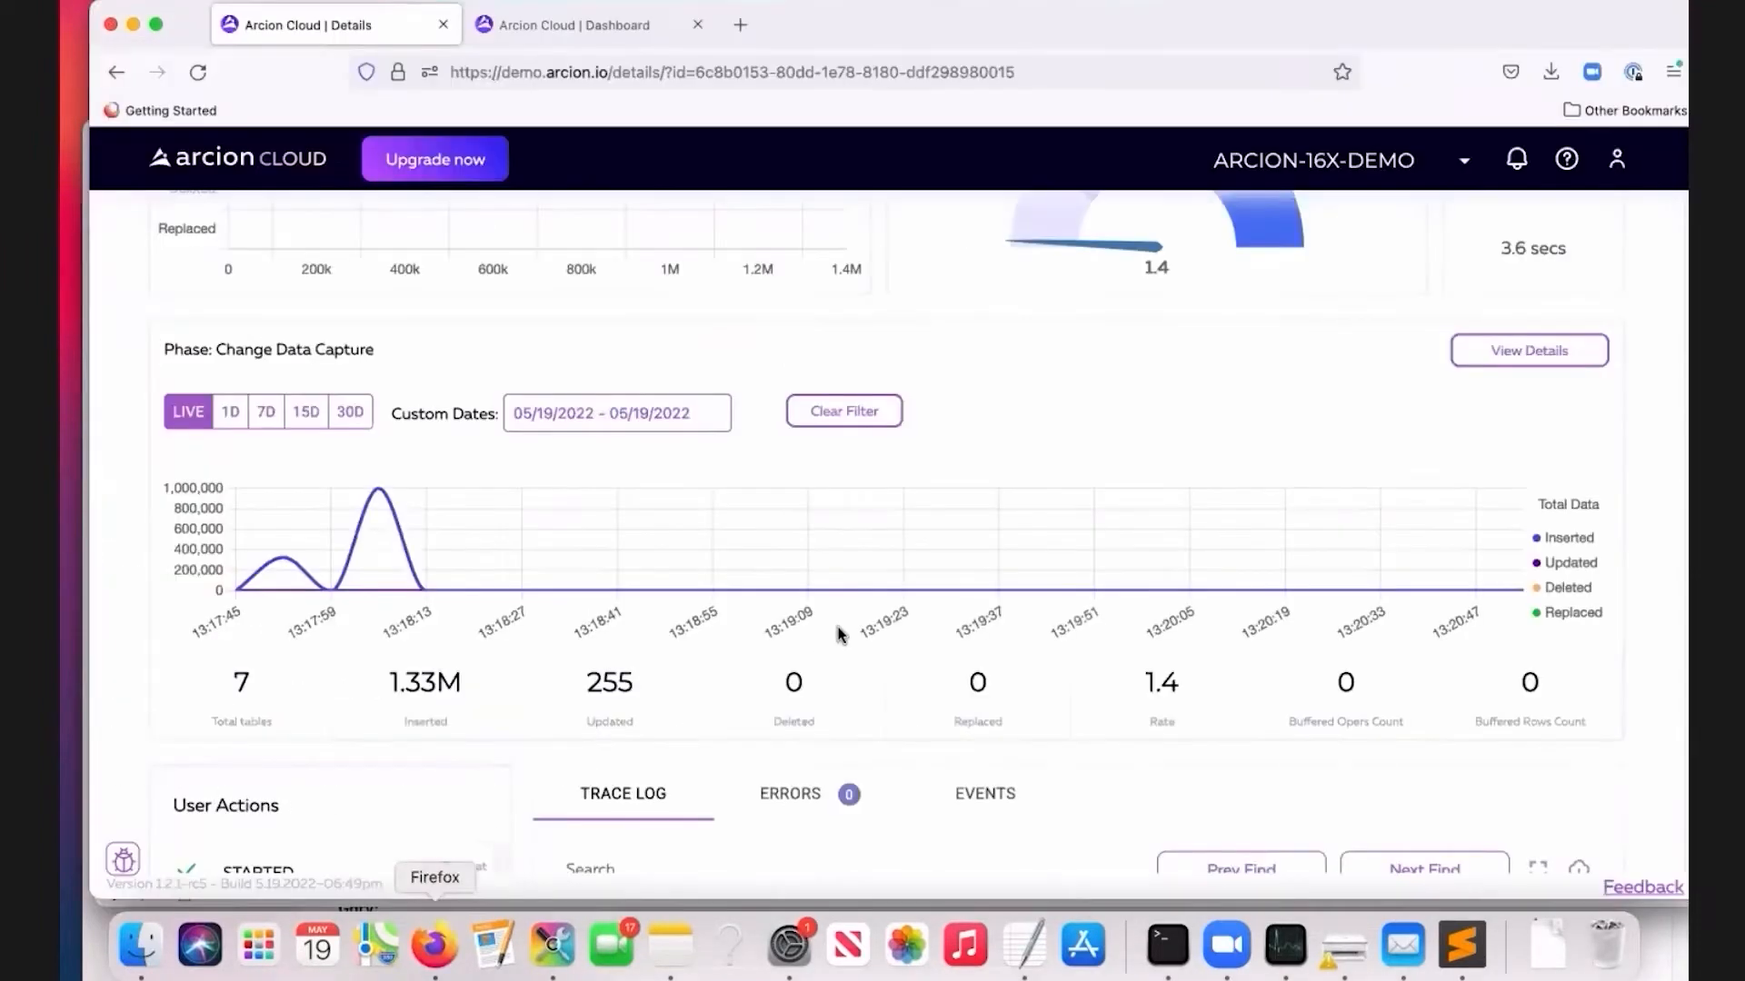
scroll(623, 696, down, 2)
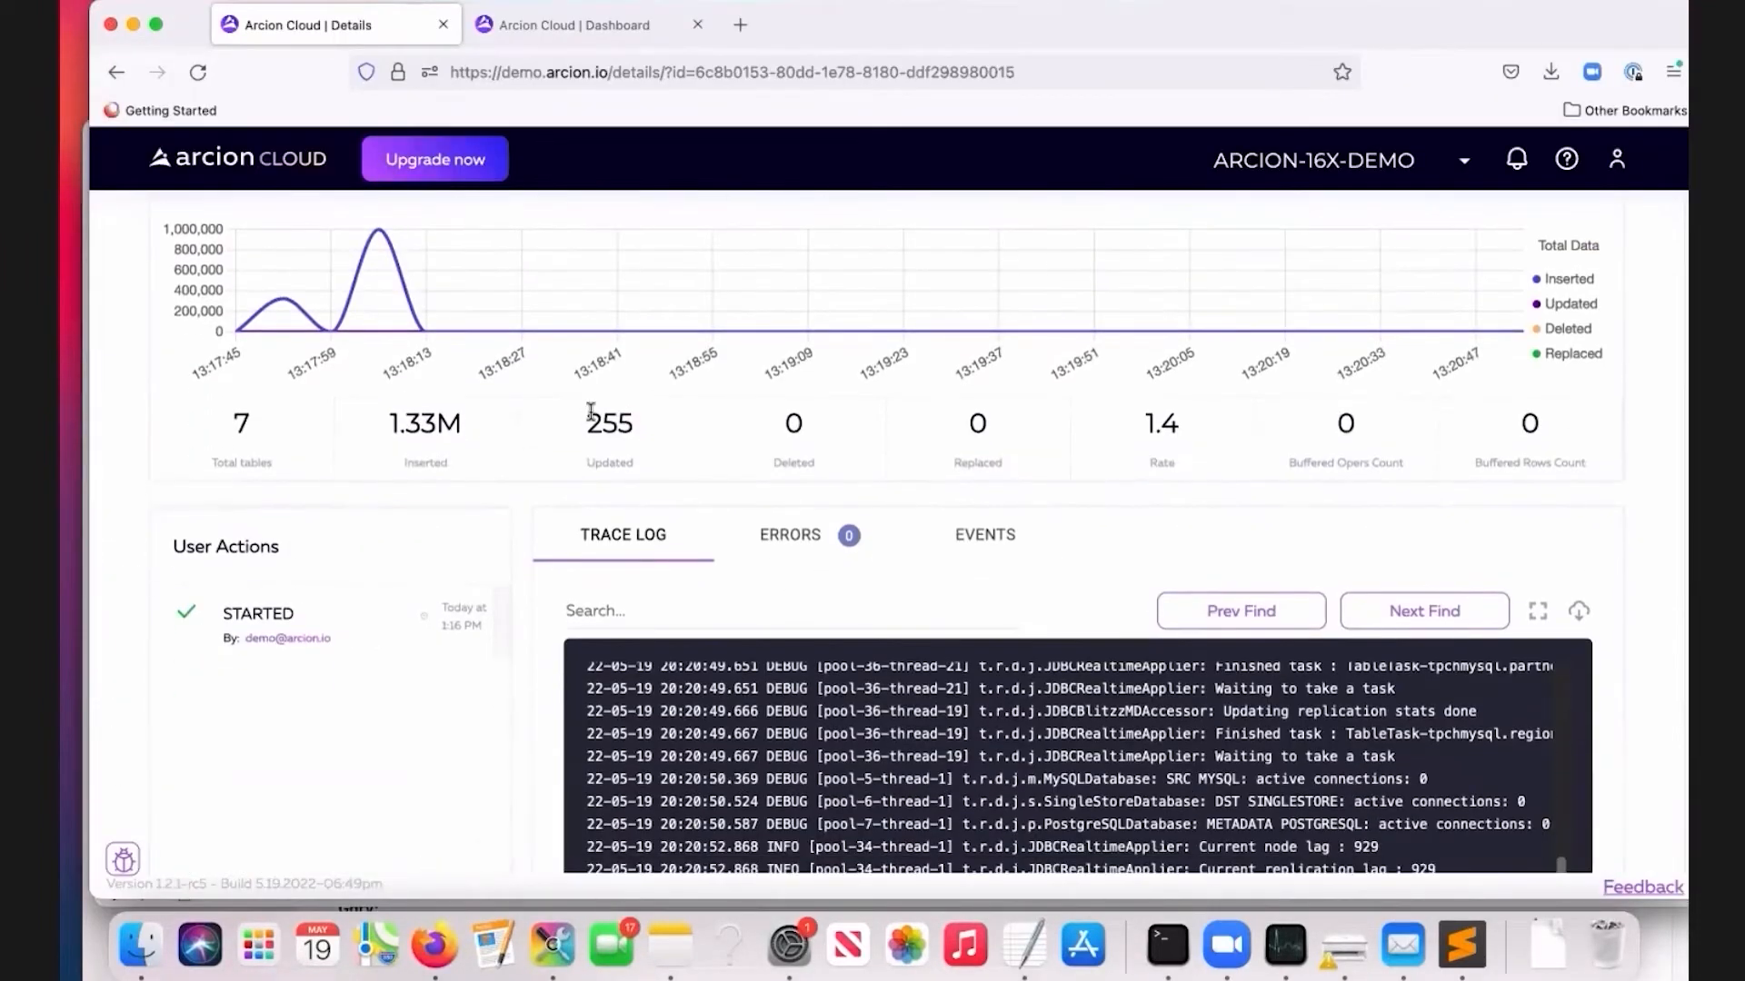
drag(584, 421, 659, 466)
click(660, 466)
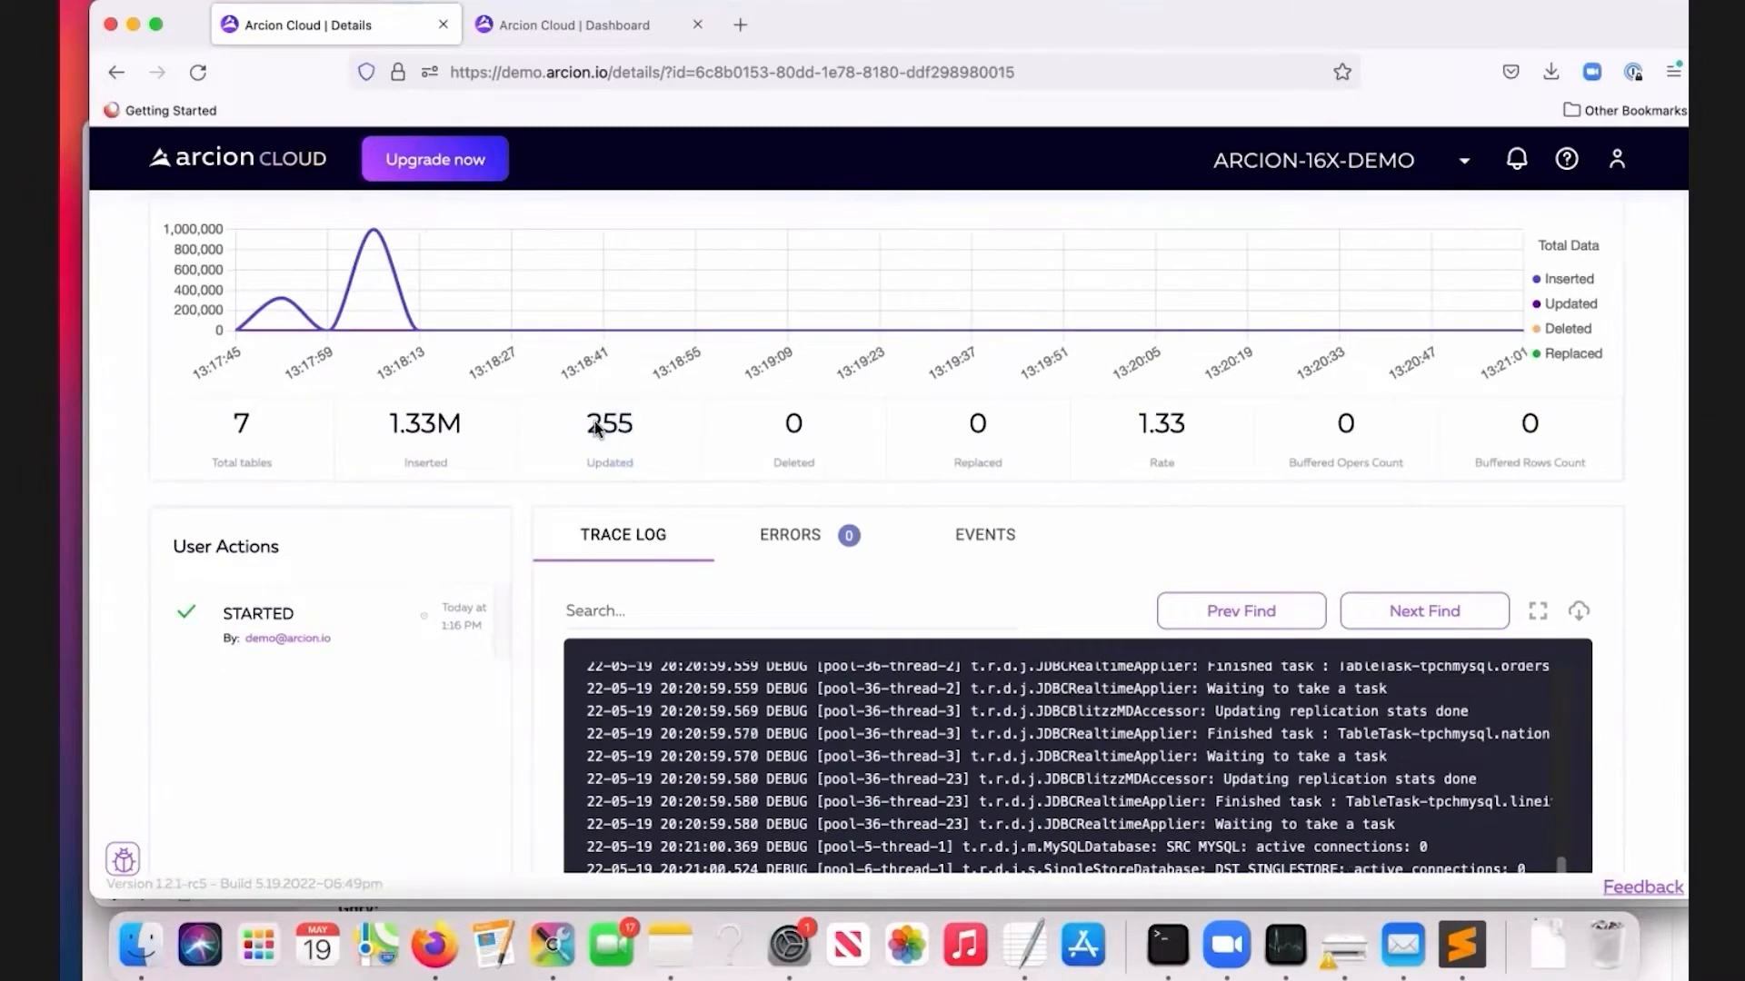
drag(589, 421, 650, 463)
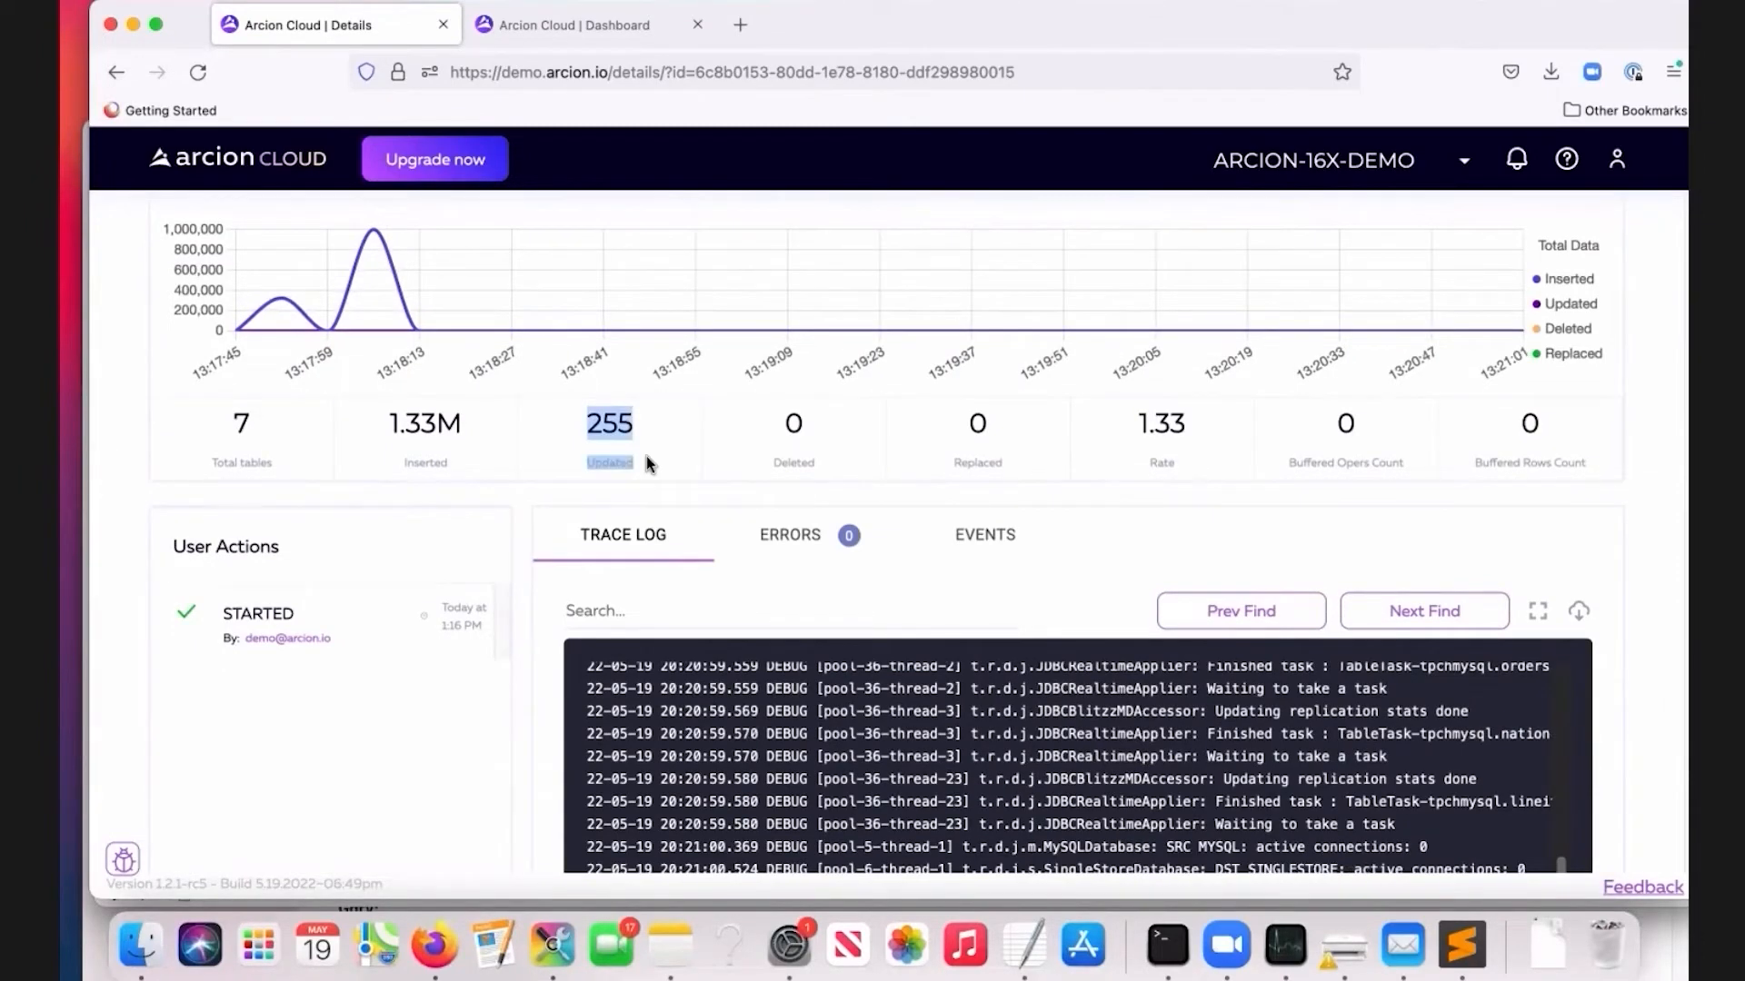
View the per-table replication details, go back to the summary, and reopen the per-table details.
scroll(650, 464, up, 4)
click(1511, 272)
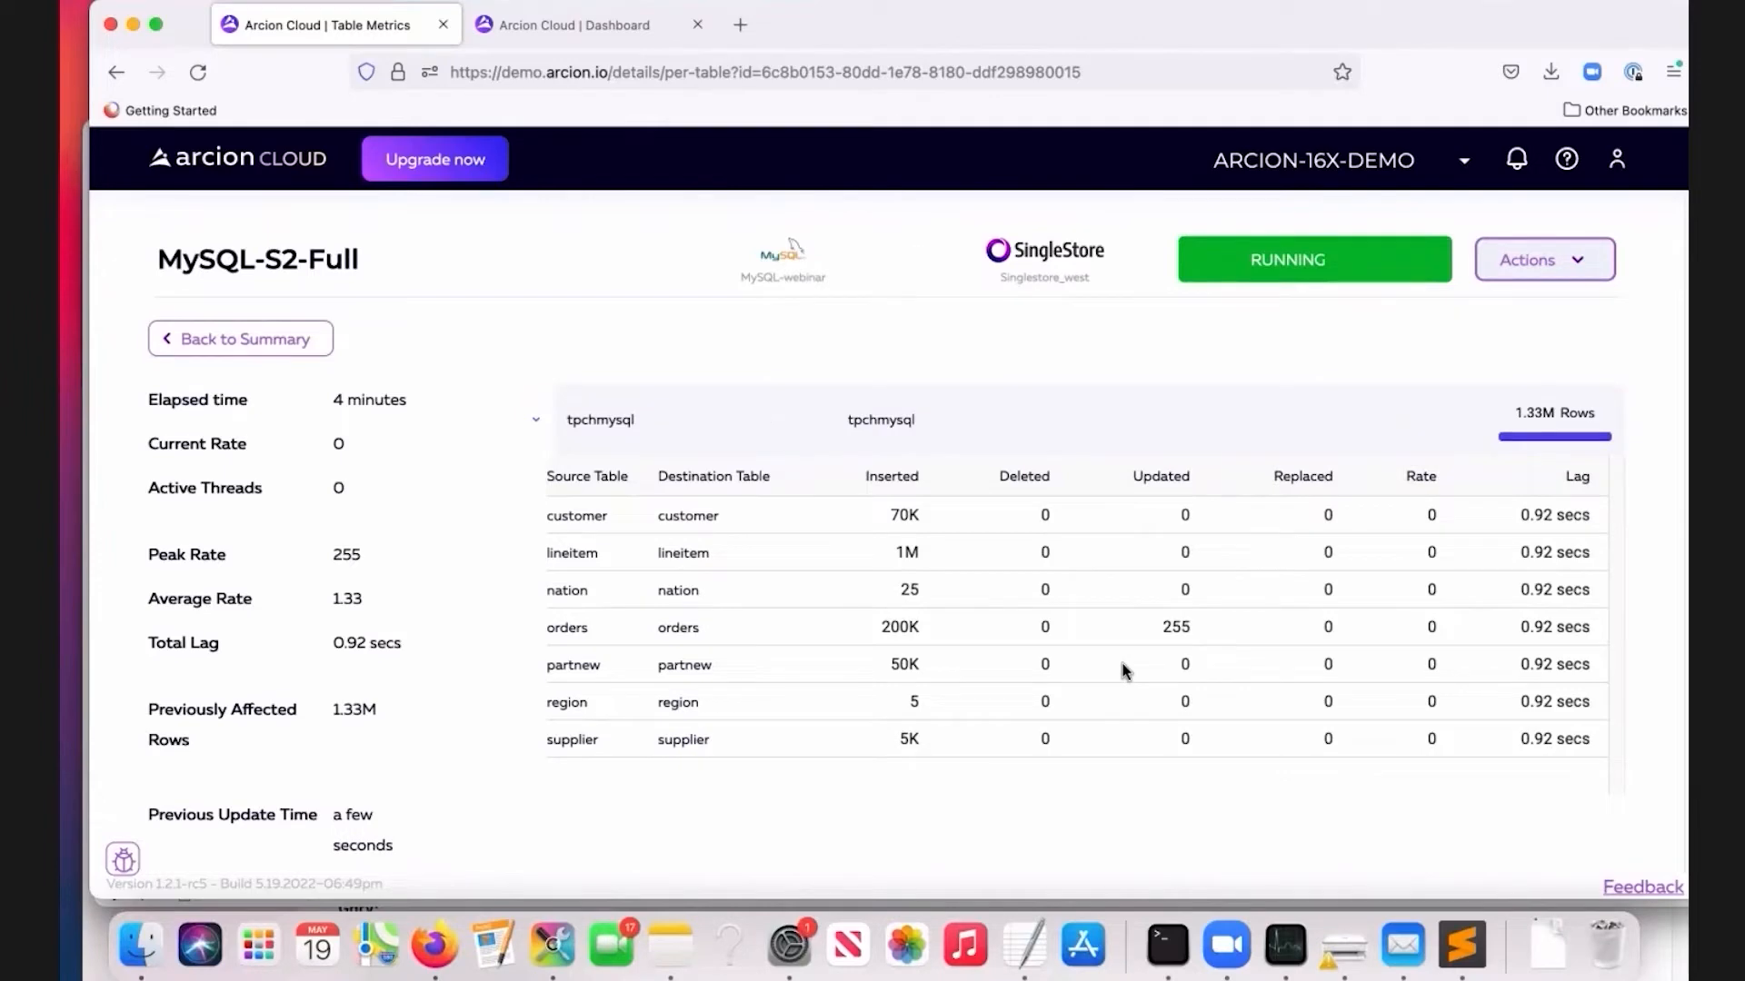
click(289, 341)
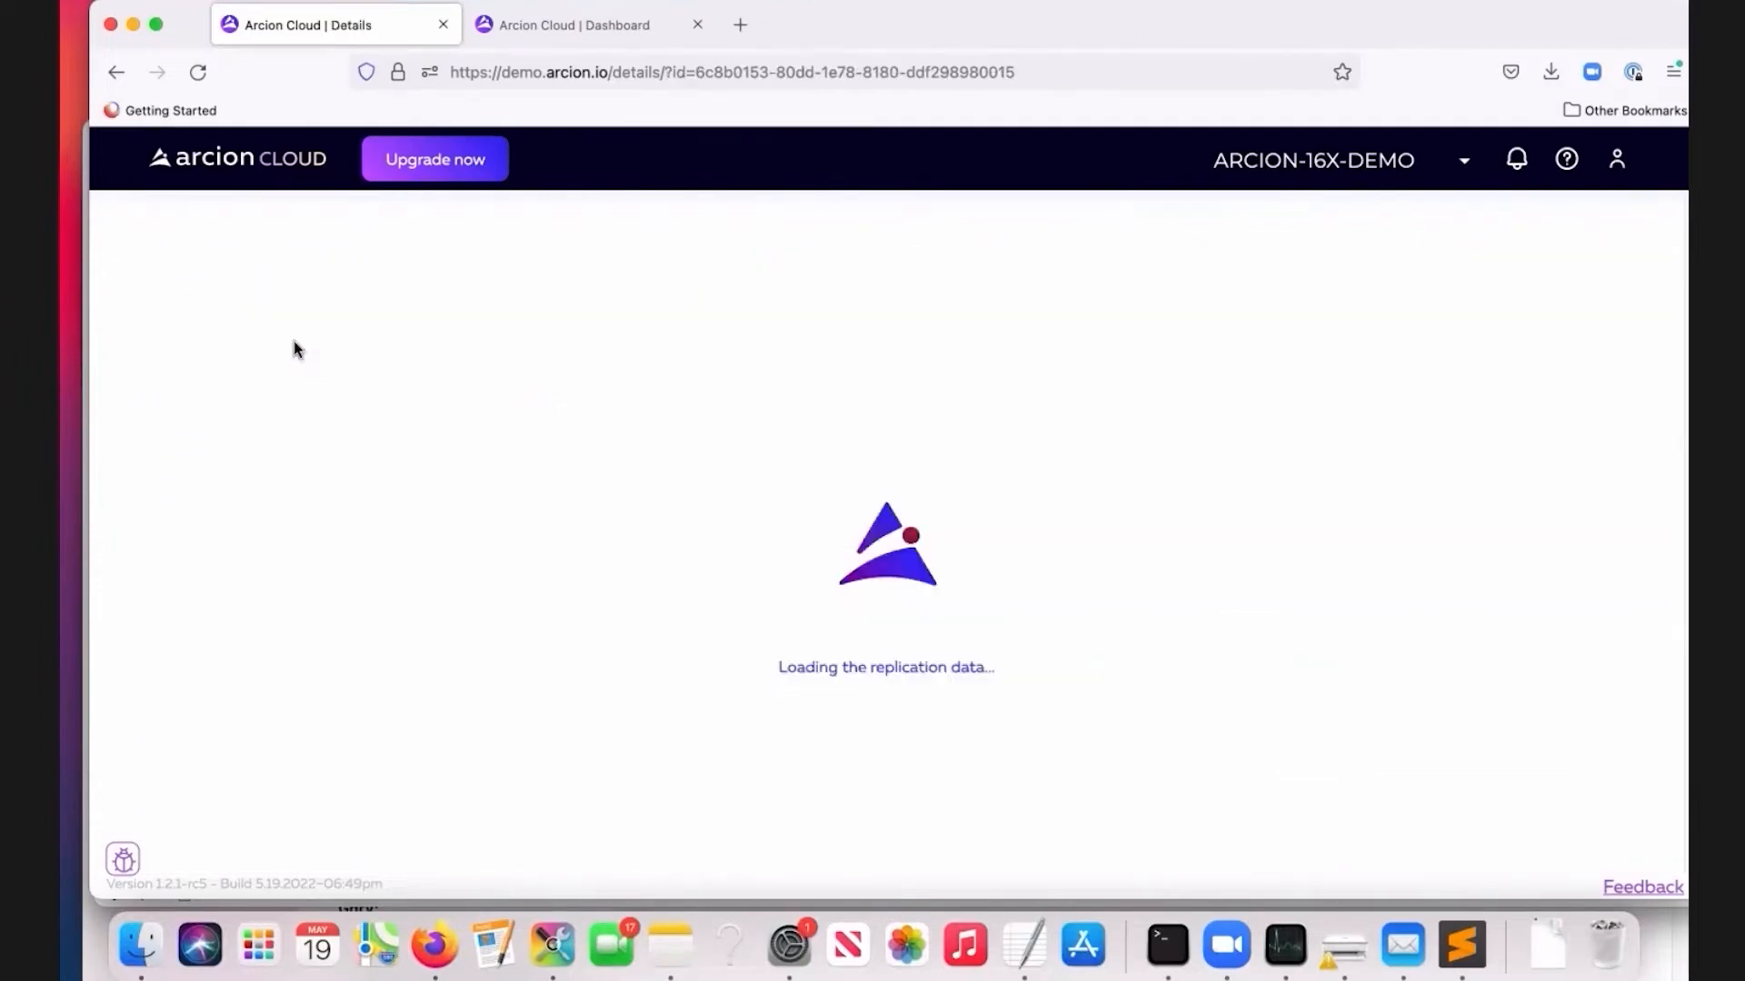
scroll(1054, 641, down, 2)
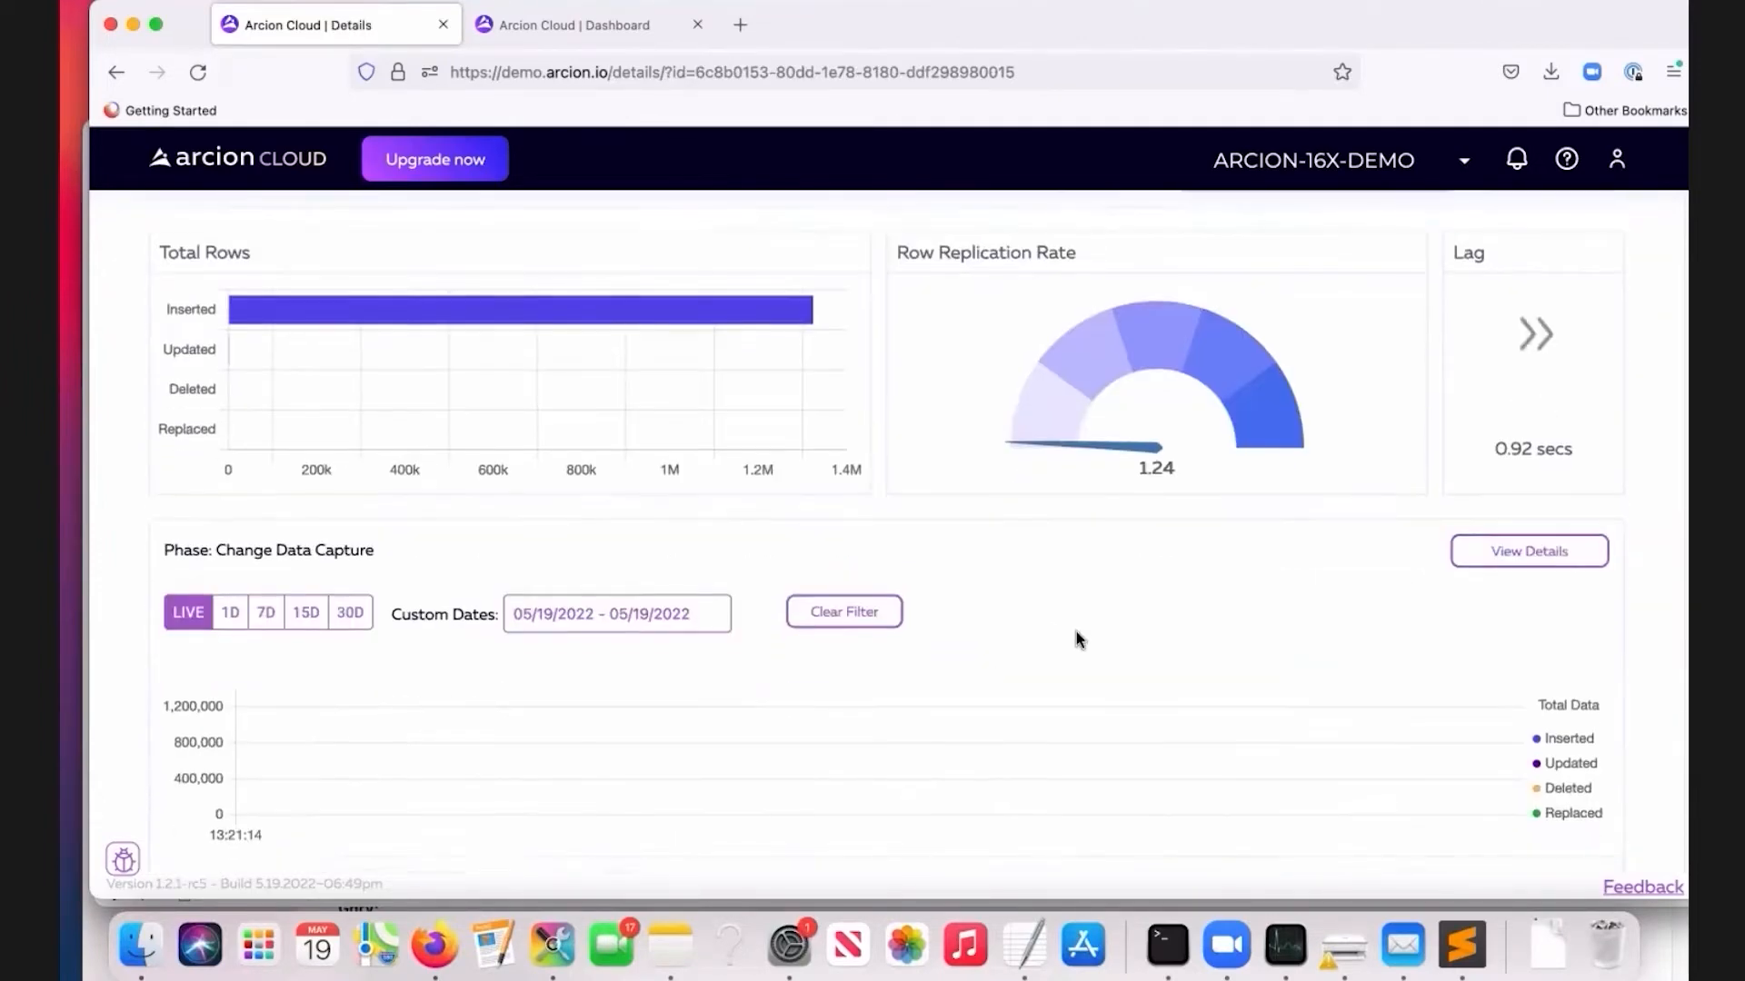
click(1531, 559)
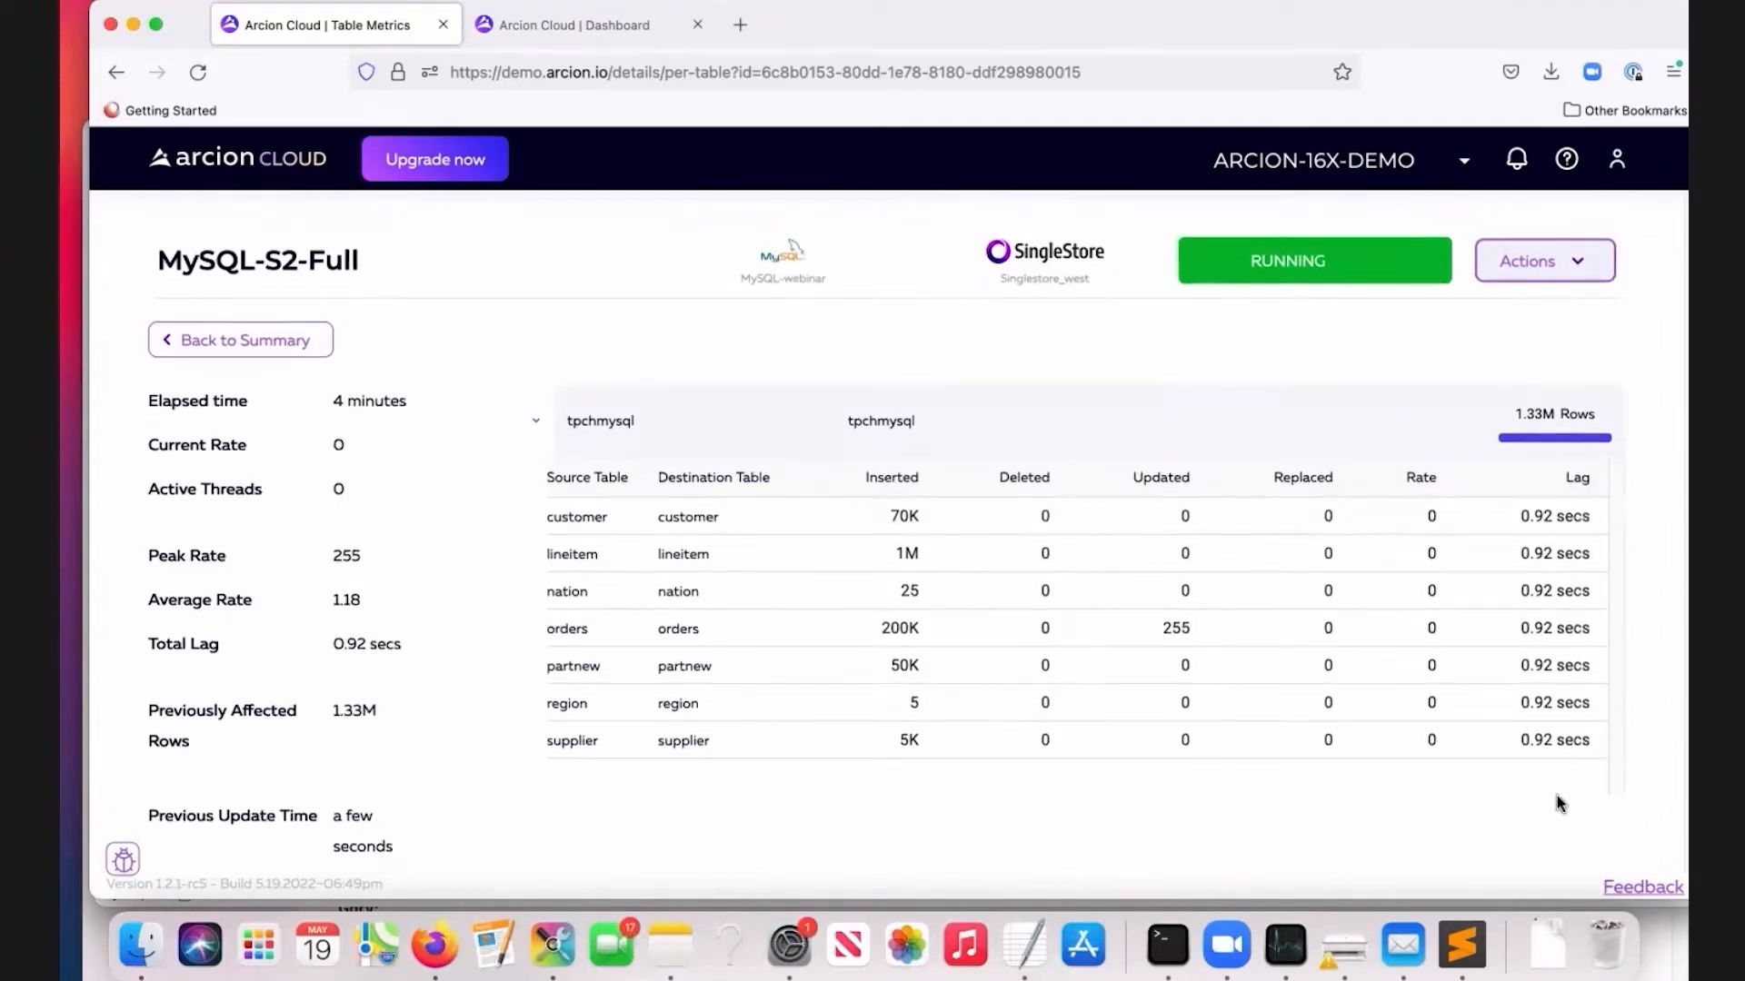
Switch back to the terminal's source MySQL session.
right_click(1168, 945)
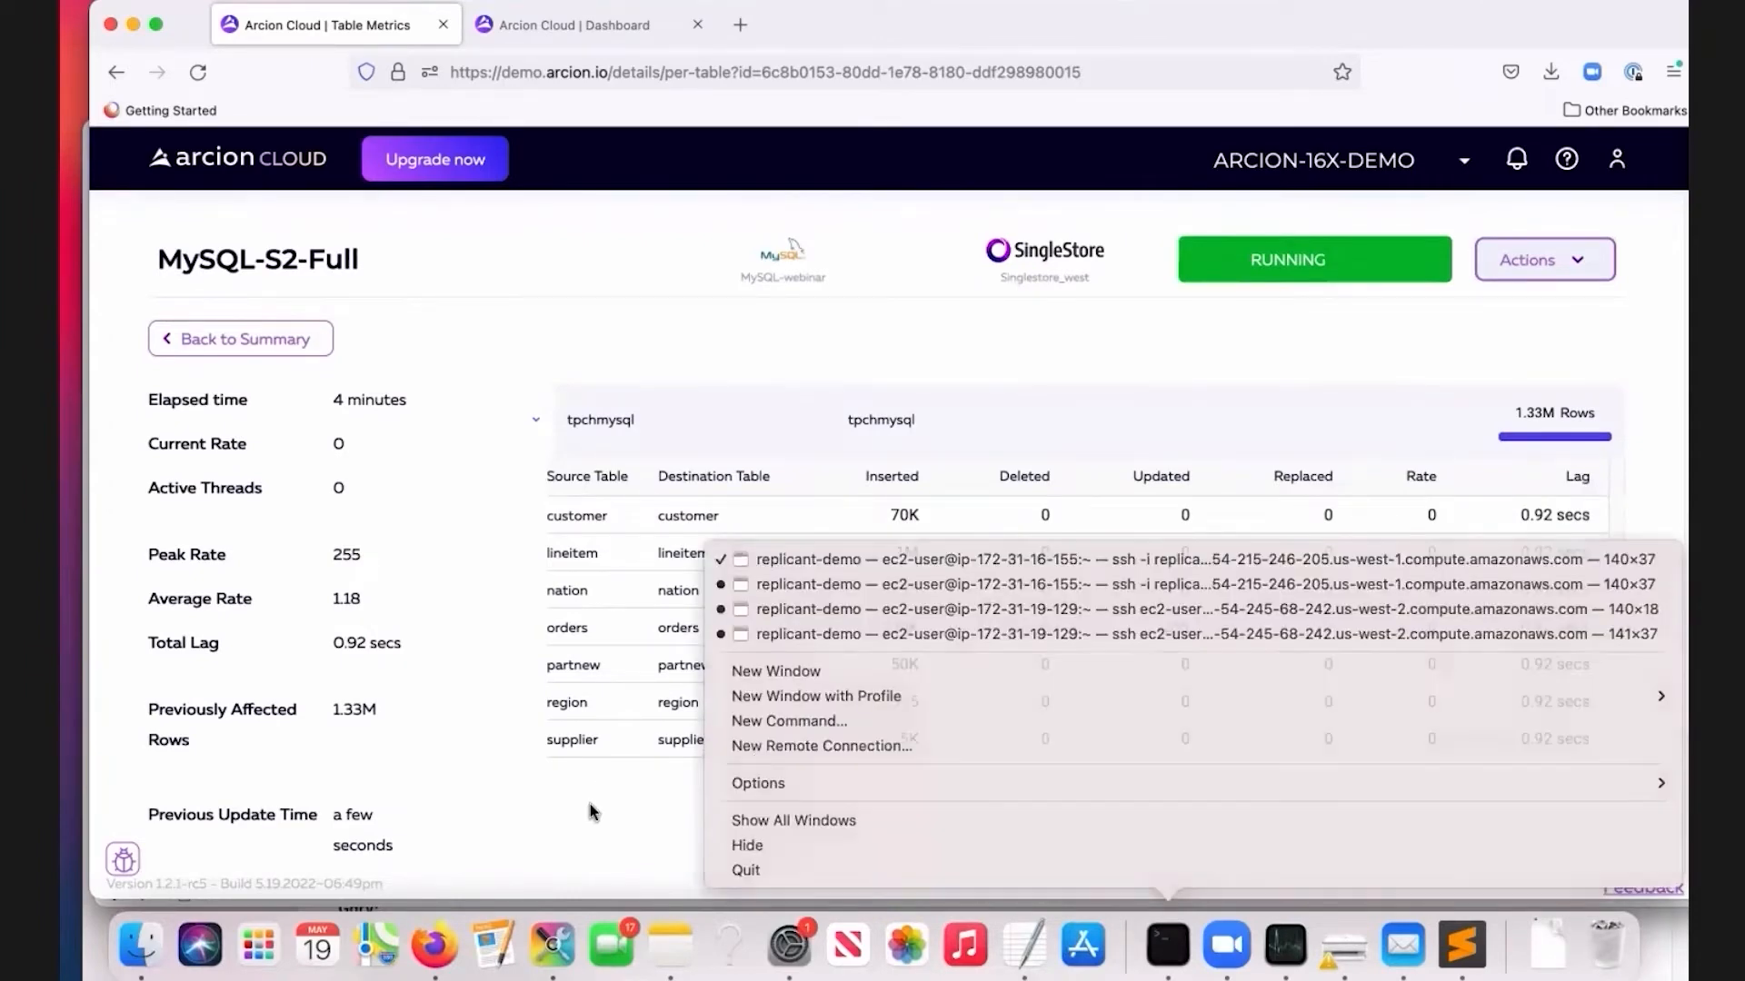
click(595, 807)
click(1167, 945)
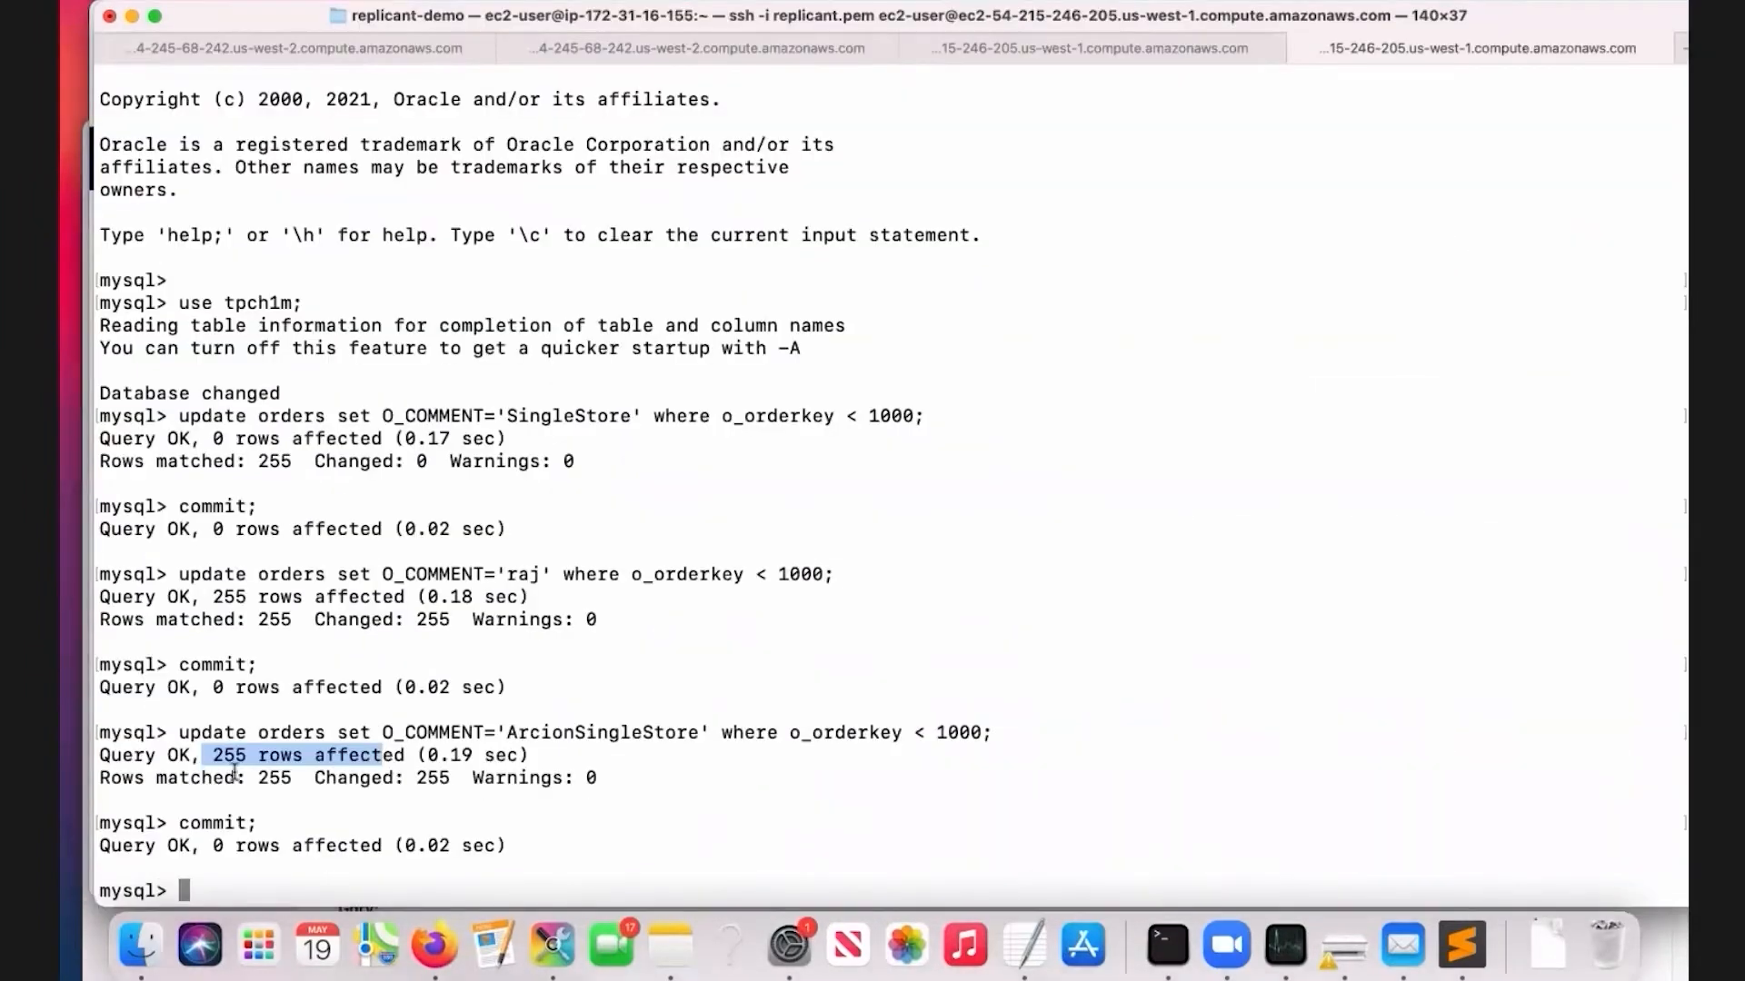
drag(177, 733, 506, 736)
key(super+c)
key(super+v)
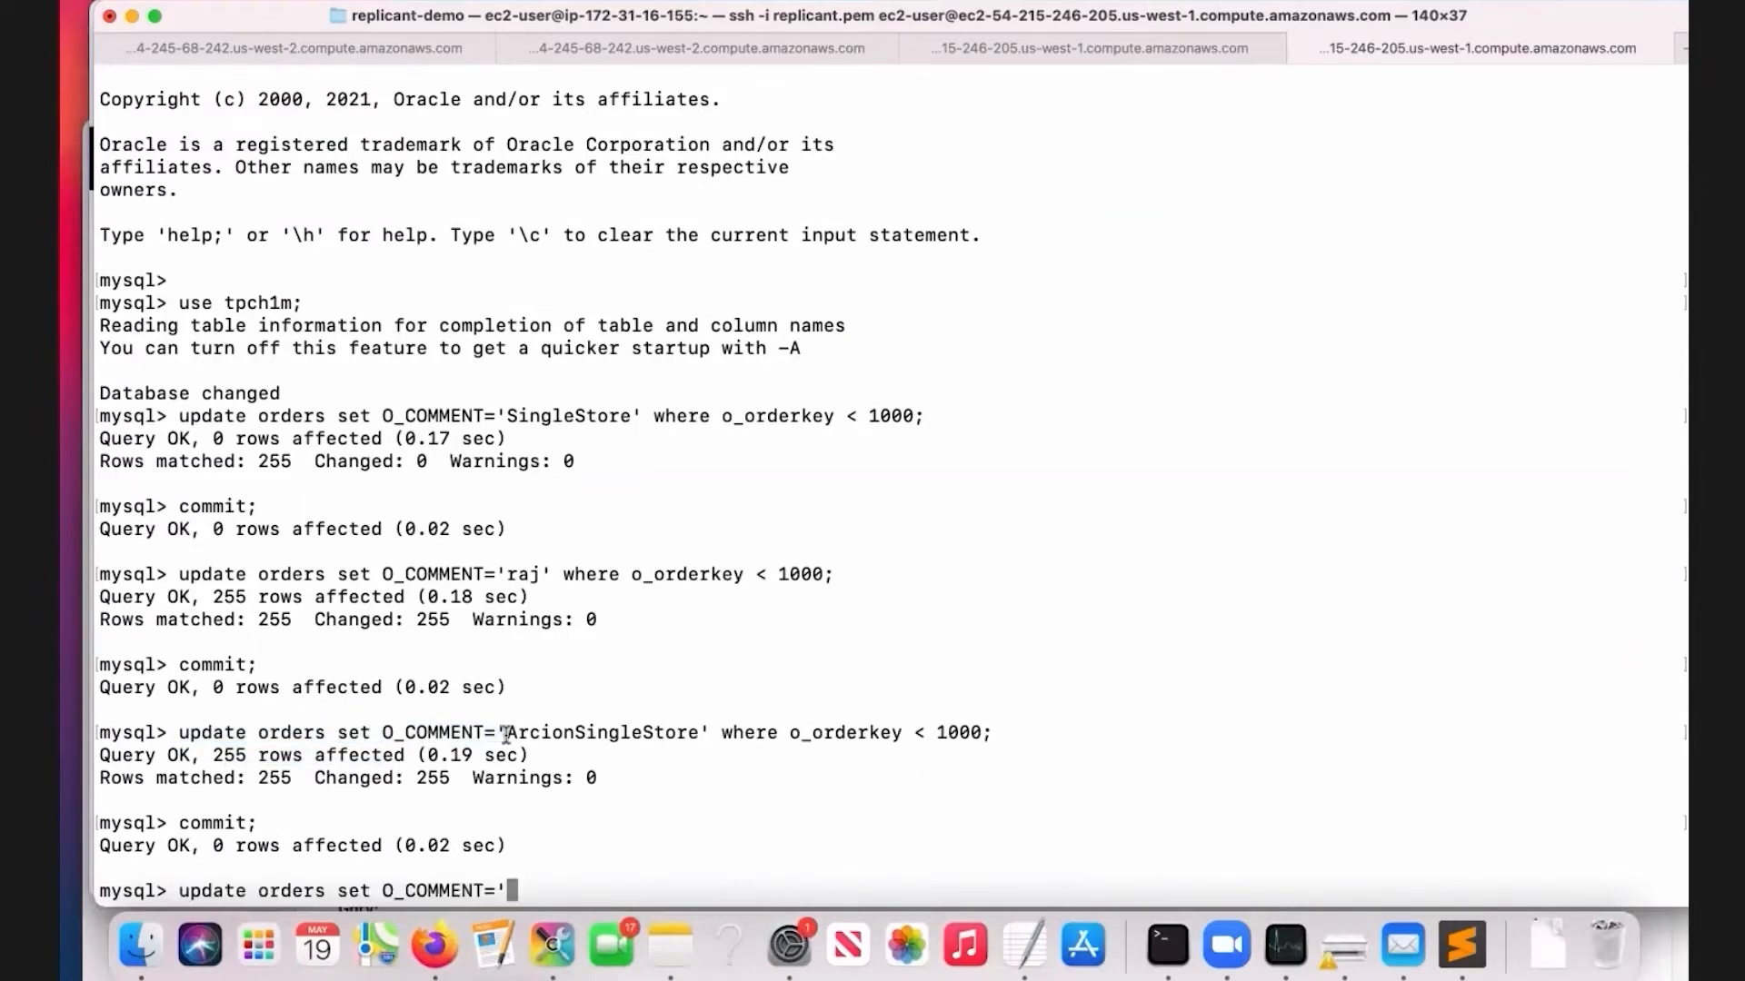
text(demo1;)
drag(724, 729, 1005, 741)
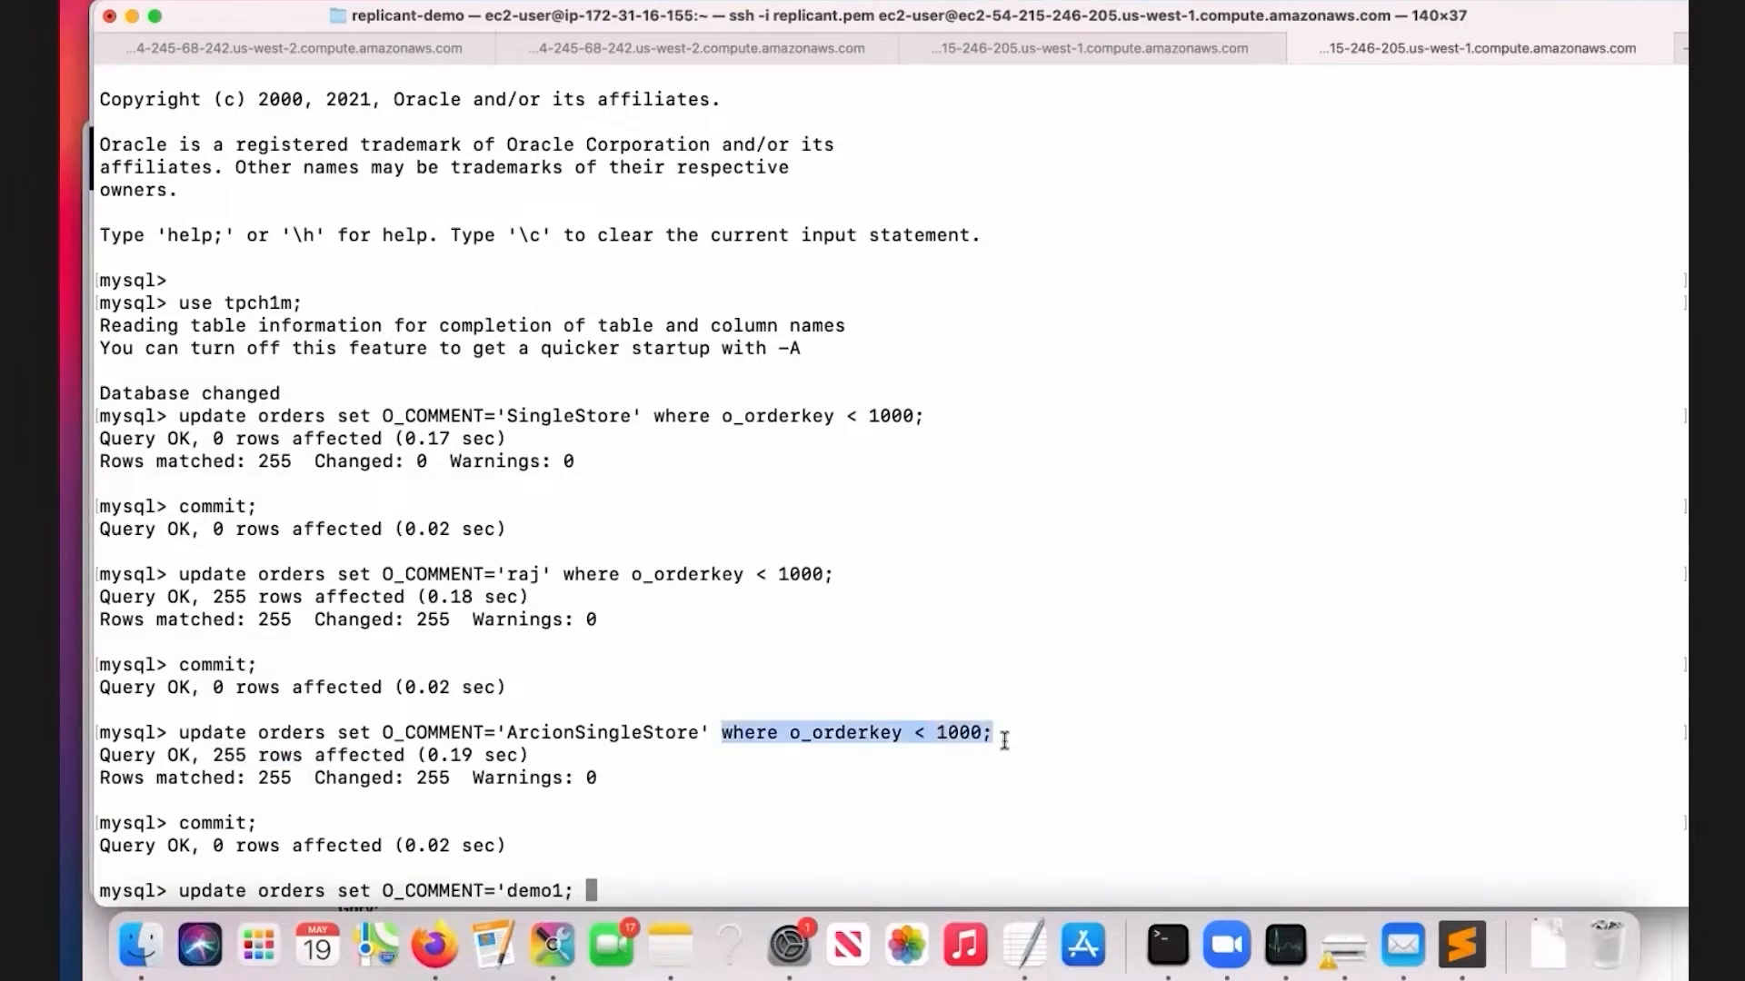
key(super+c)
key(super+v)
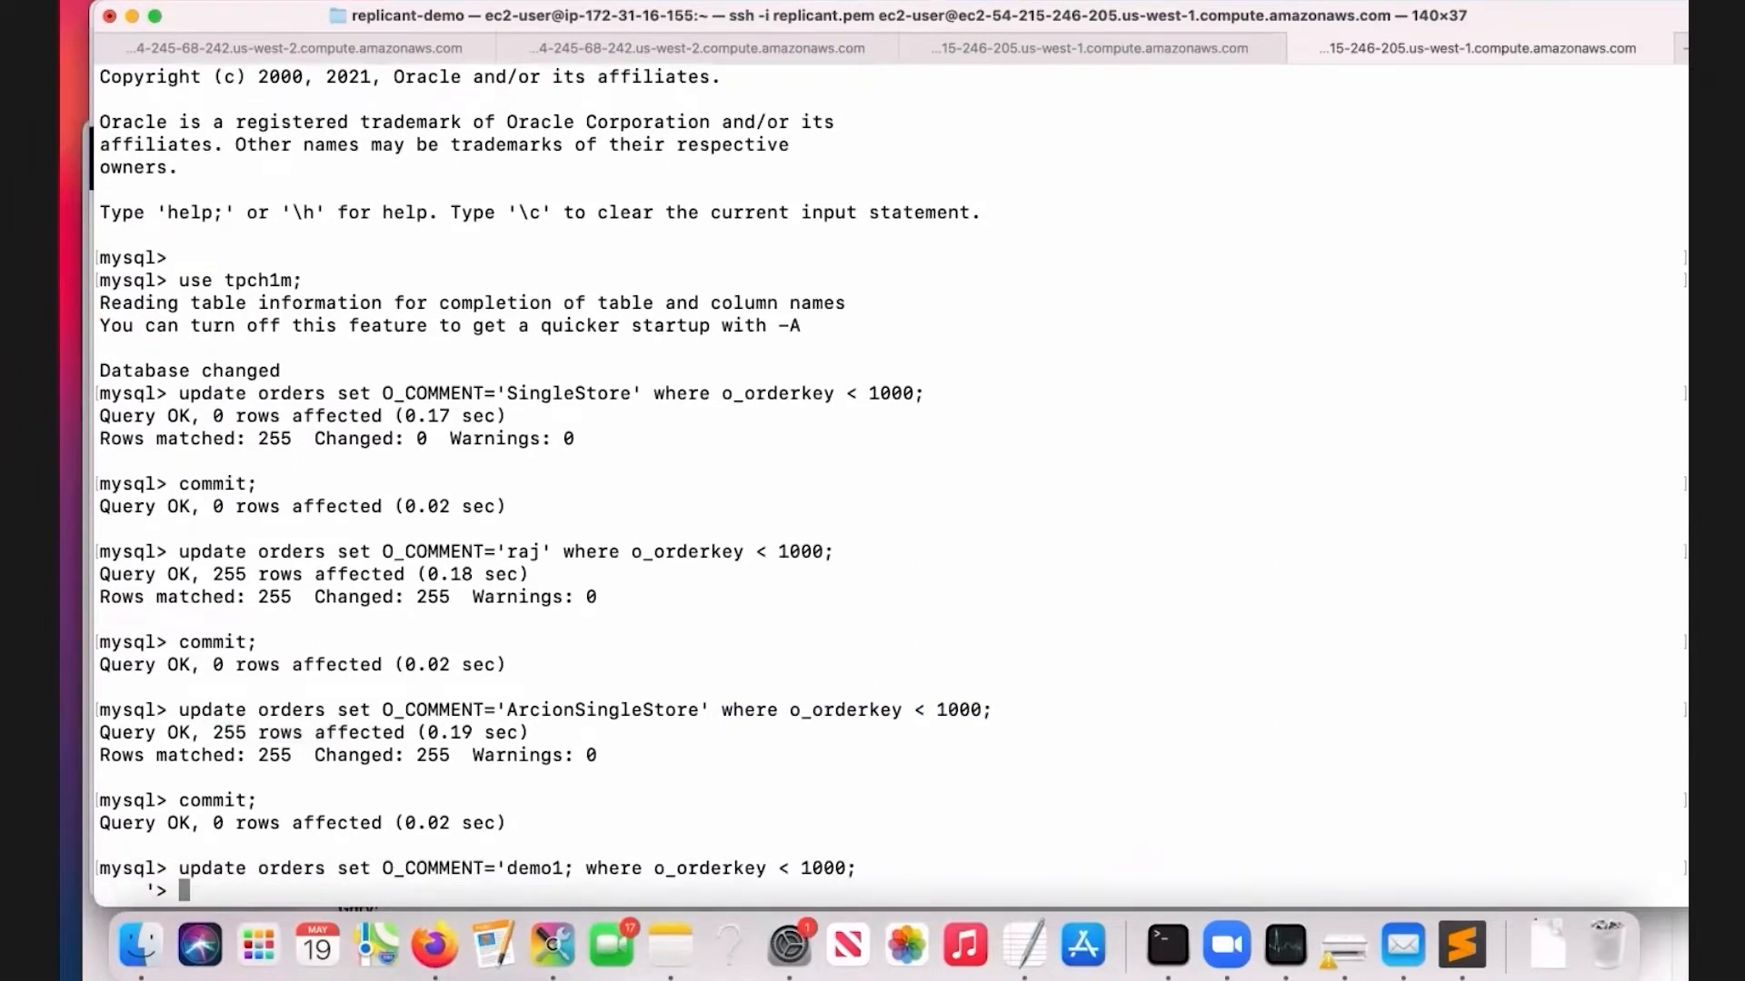
key(Return)
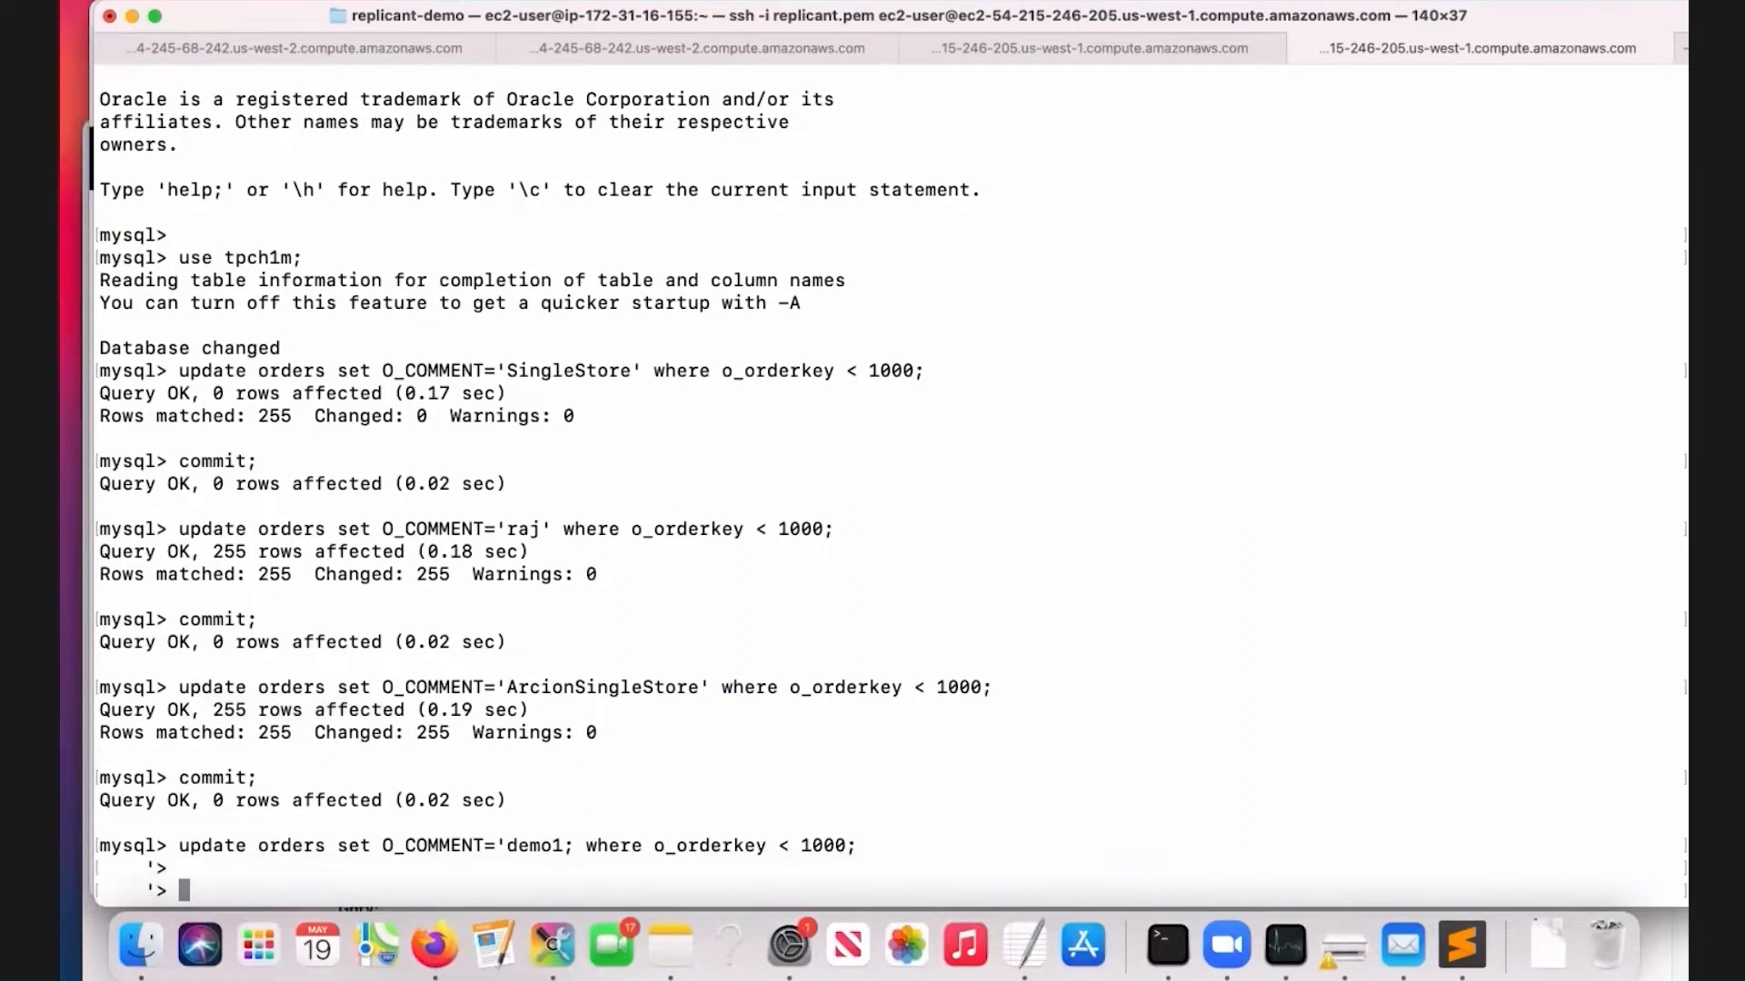
key(ctrl+c)
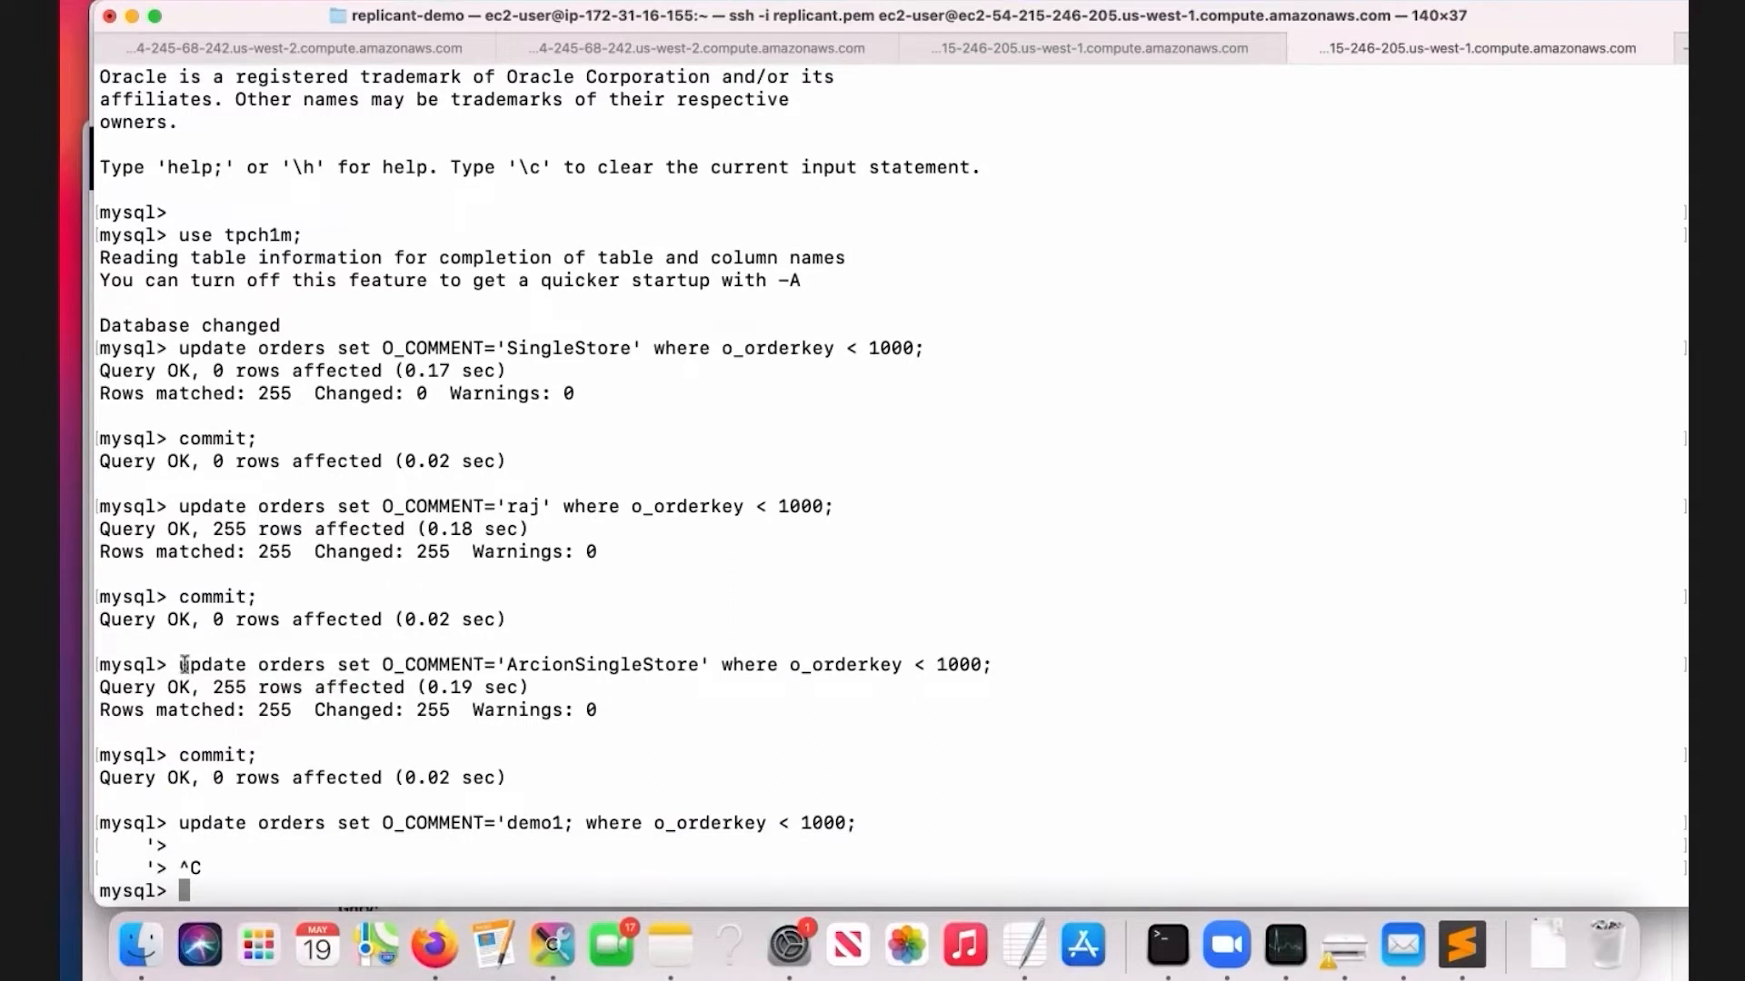
Update orders with O_COMMENT='demo1' where o_orderkey < 1000 in the source database, and commit the change.
drag(180, 664, 510, 665)
key(super+c)
key(super+v)
text(dem)
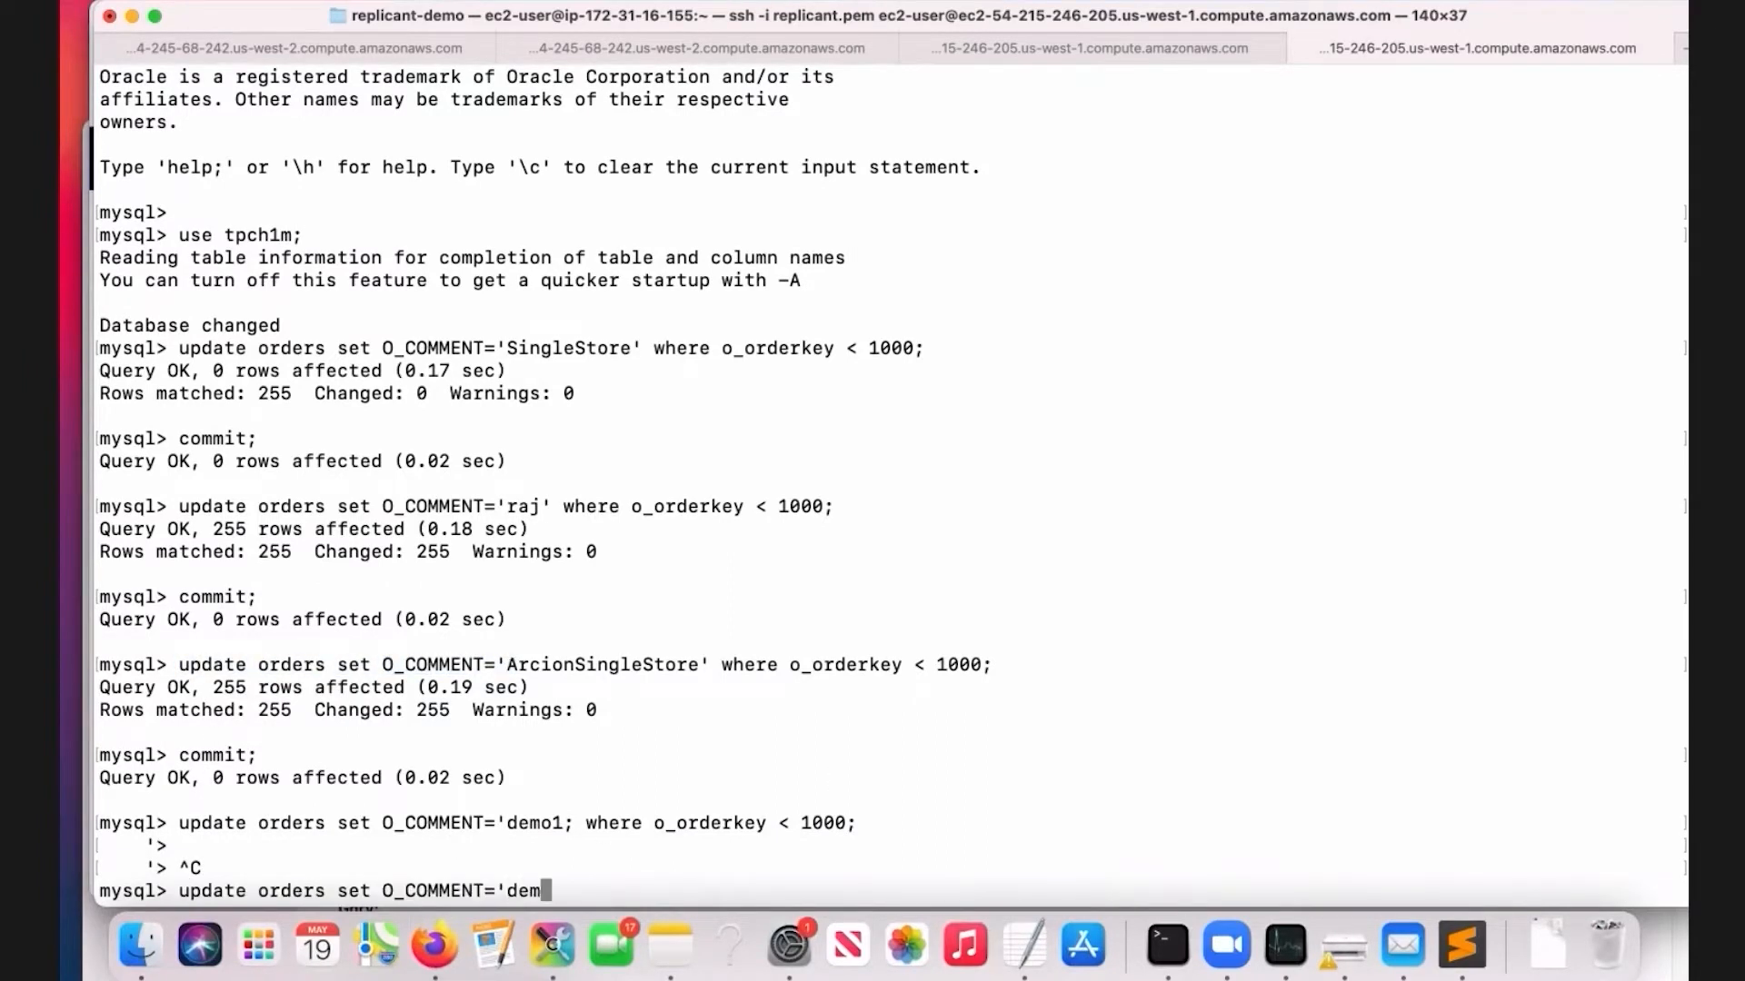
text(o1')
drag(722, 664, 994, 665)
key(super+c)
key(super+v)
key(Return)
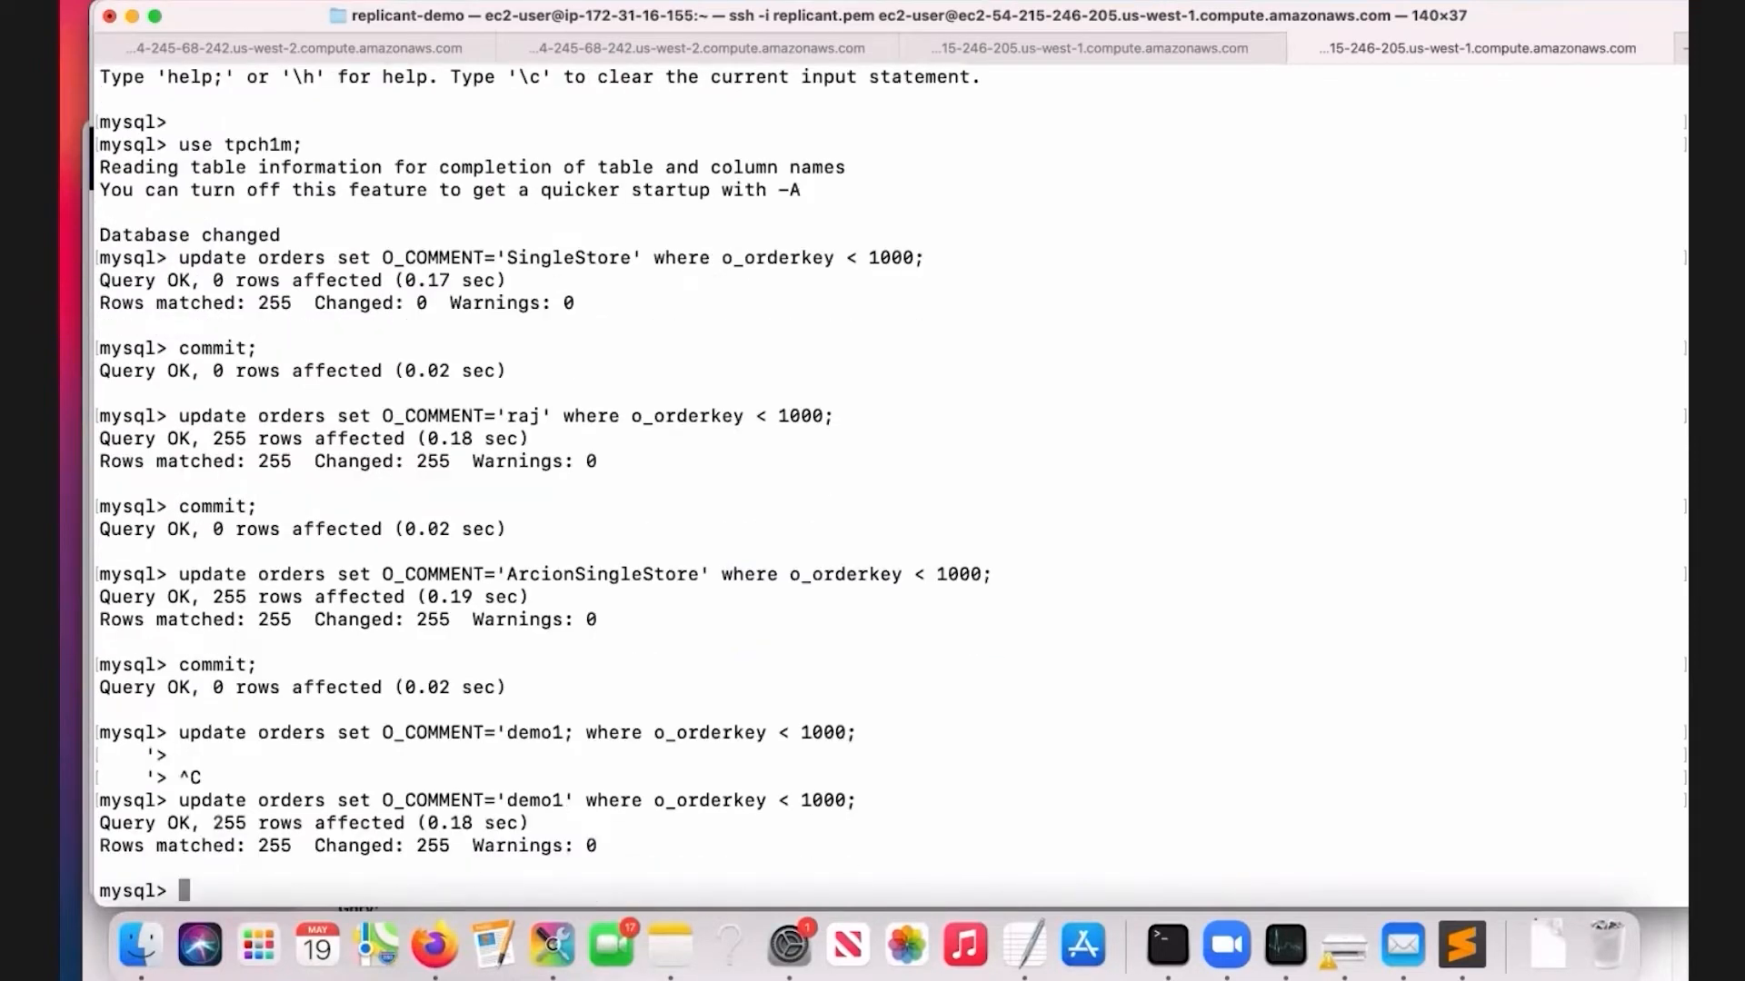
text(commit;)
key(Return)
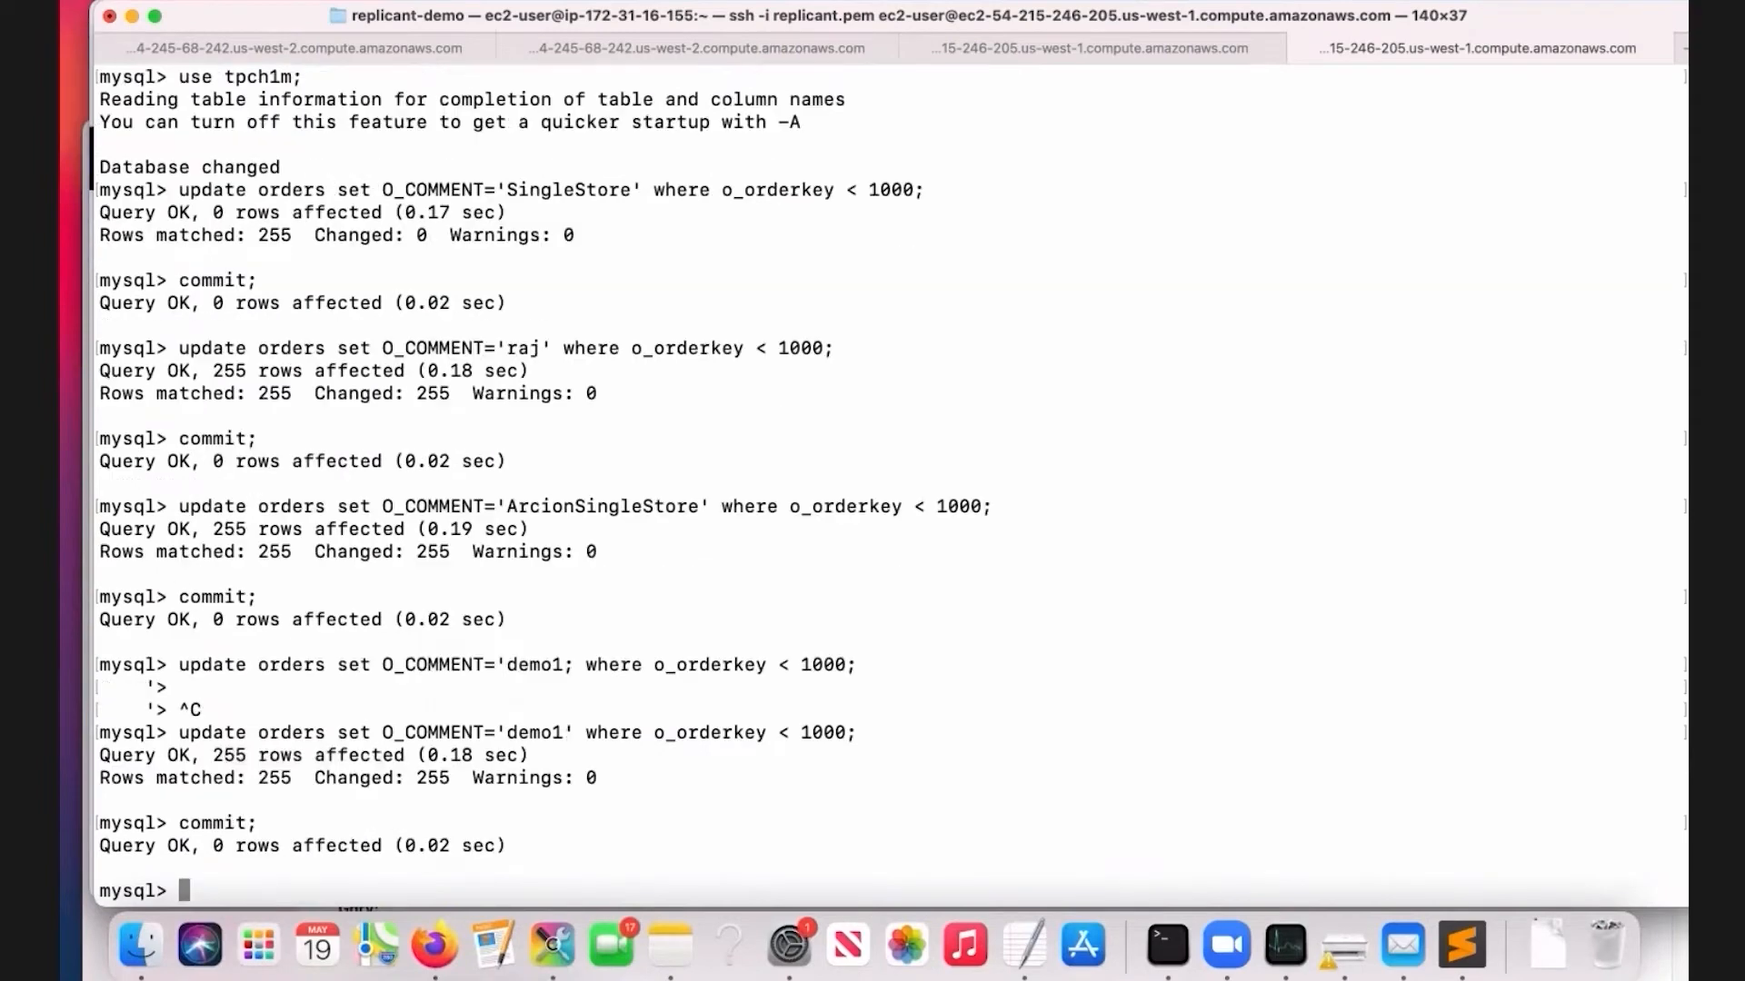
Switch to Arcion Cloud and check the orders table's updated row count in the per-table metrics.
click(434, 945)
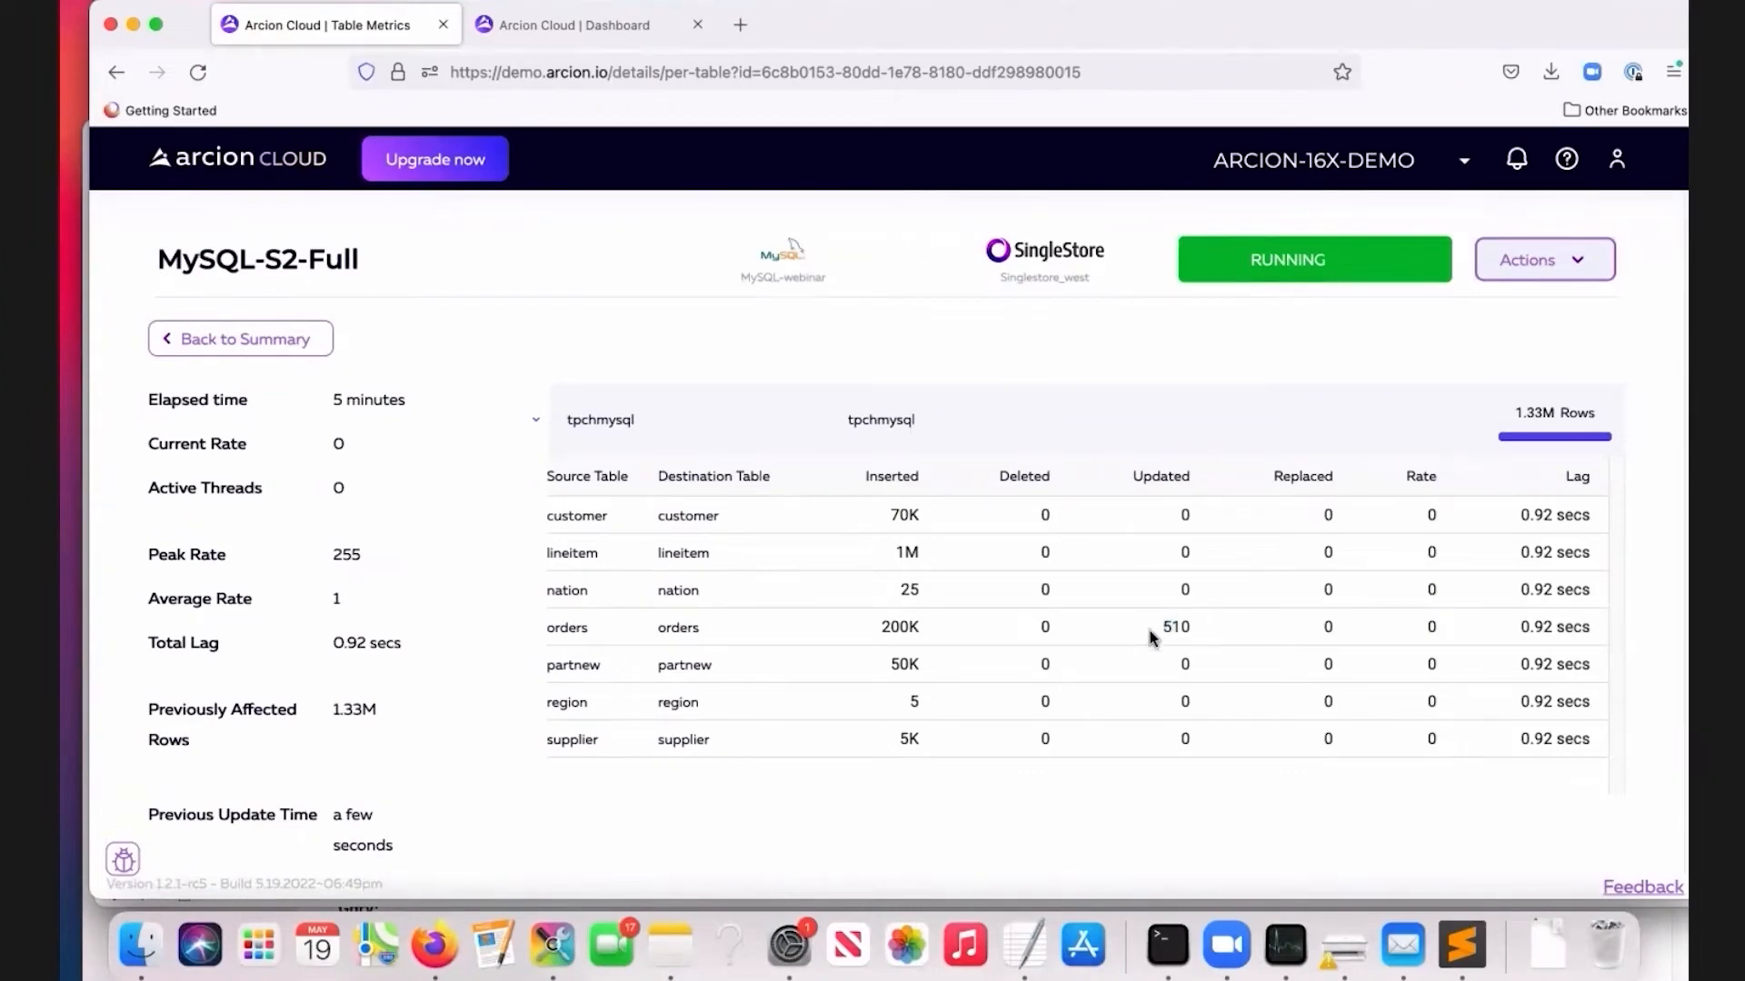
Pause the running MySQL-S2-Full replication.
drag(1165, 634, 1223, 636)
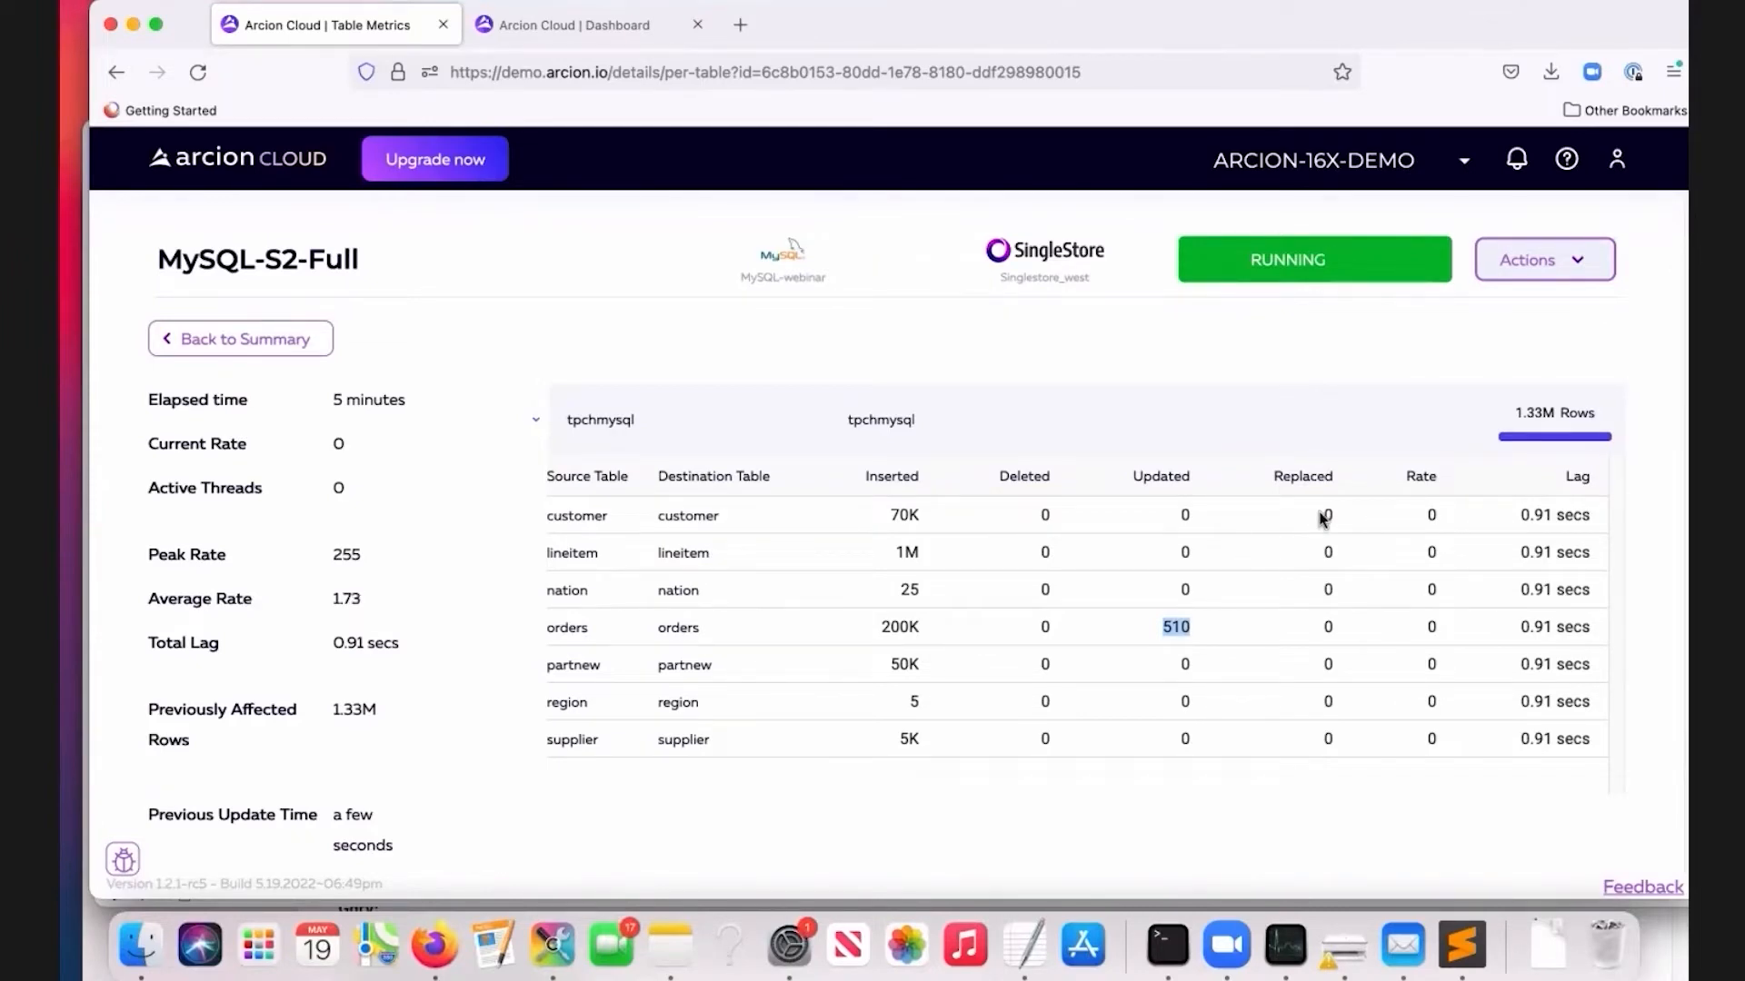
click(1555, 272)
click(1419, 369)
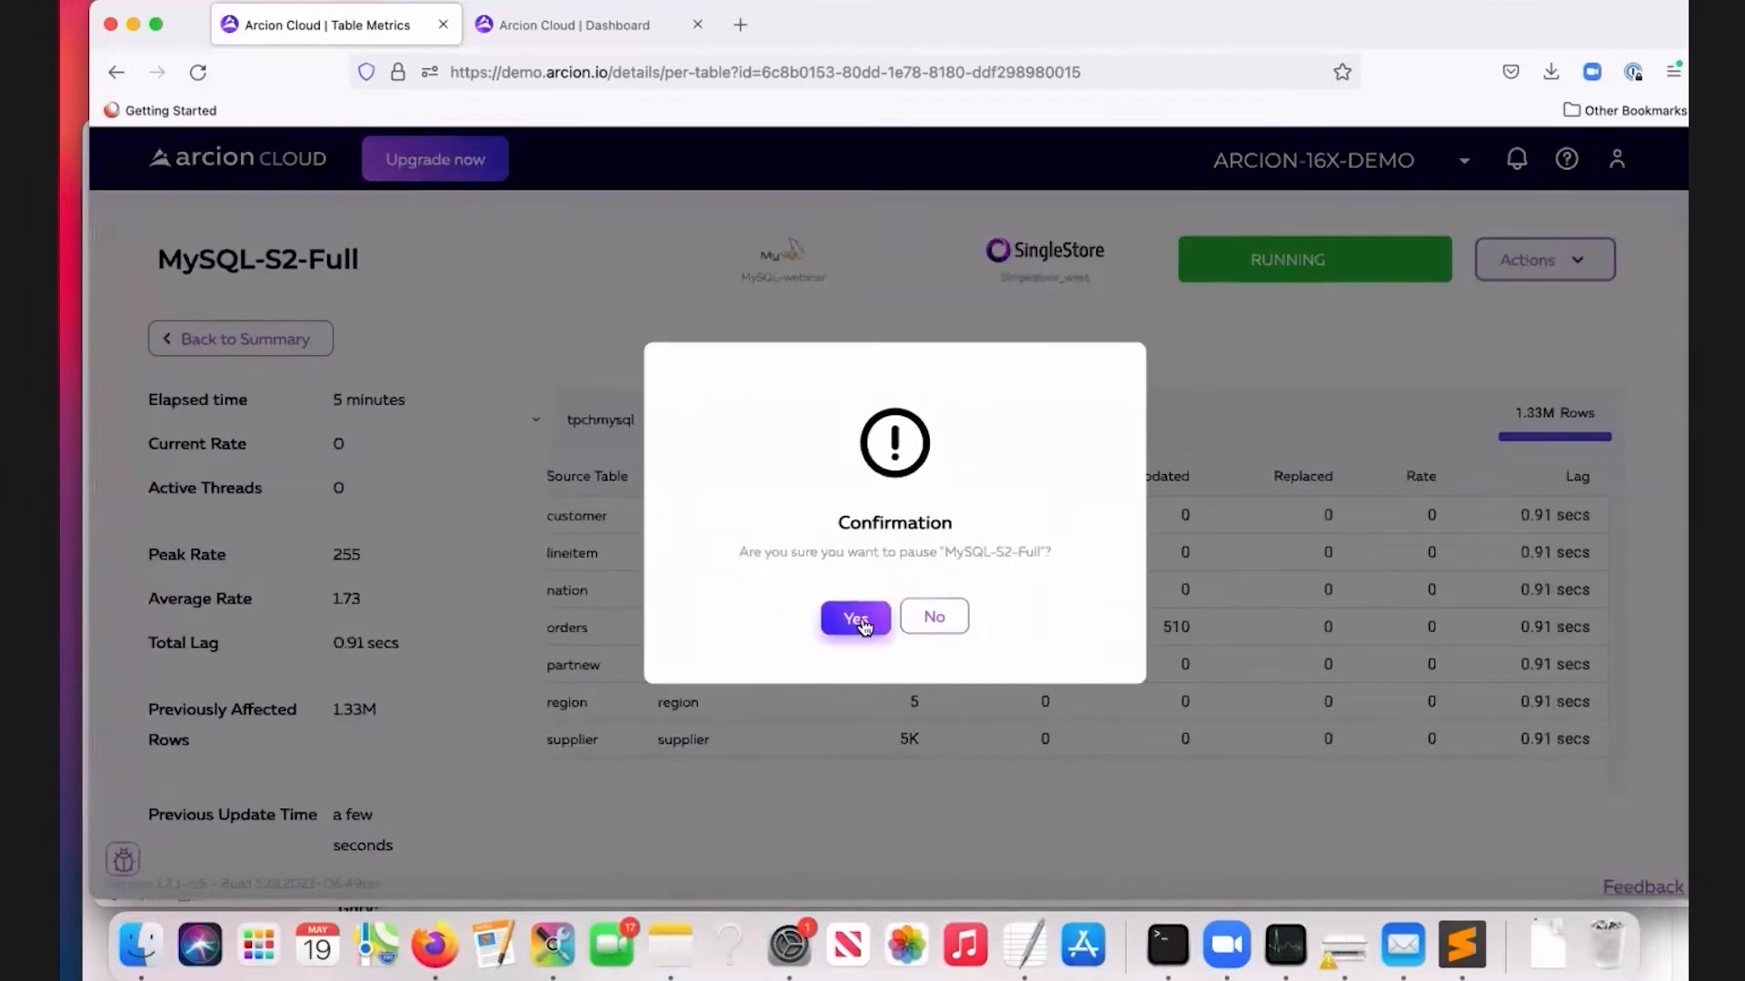
click(856, 618)
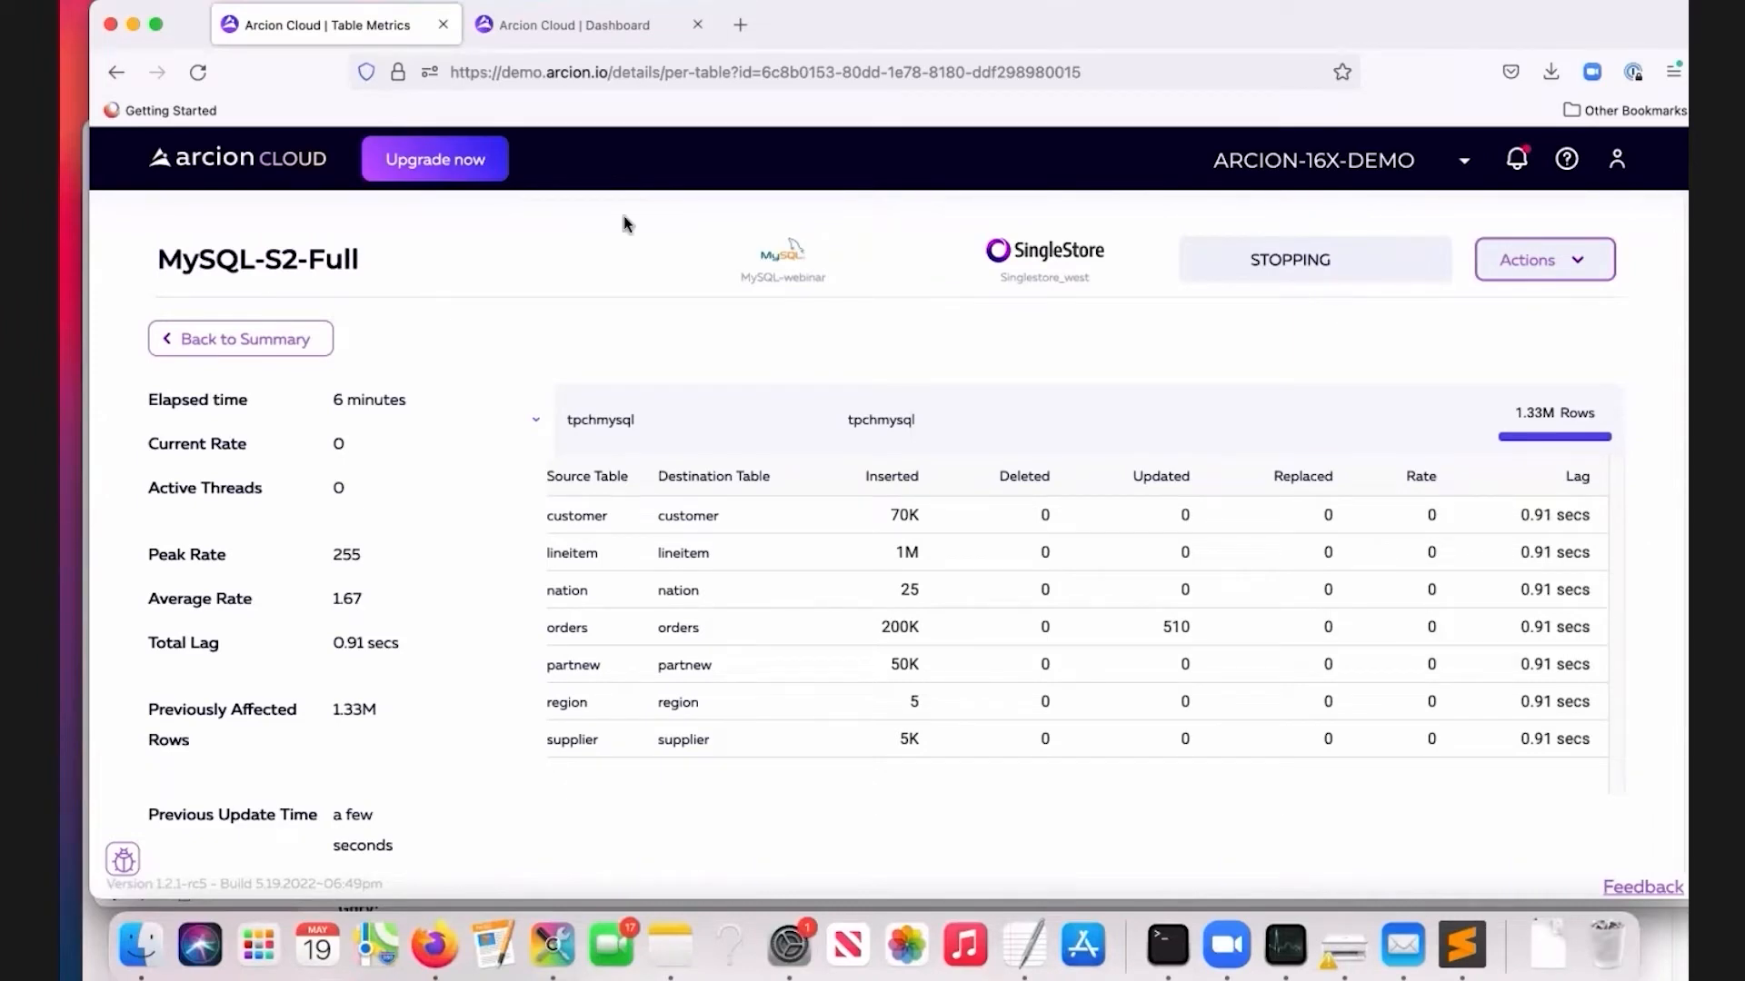
Create a new replication from the Arcion Cloud dashboard and name it Oracle-SingleStore-Full.
click(595, 30)
click(392, 240)
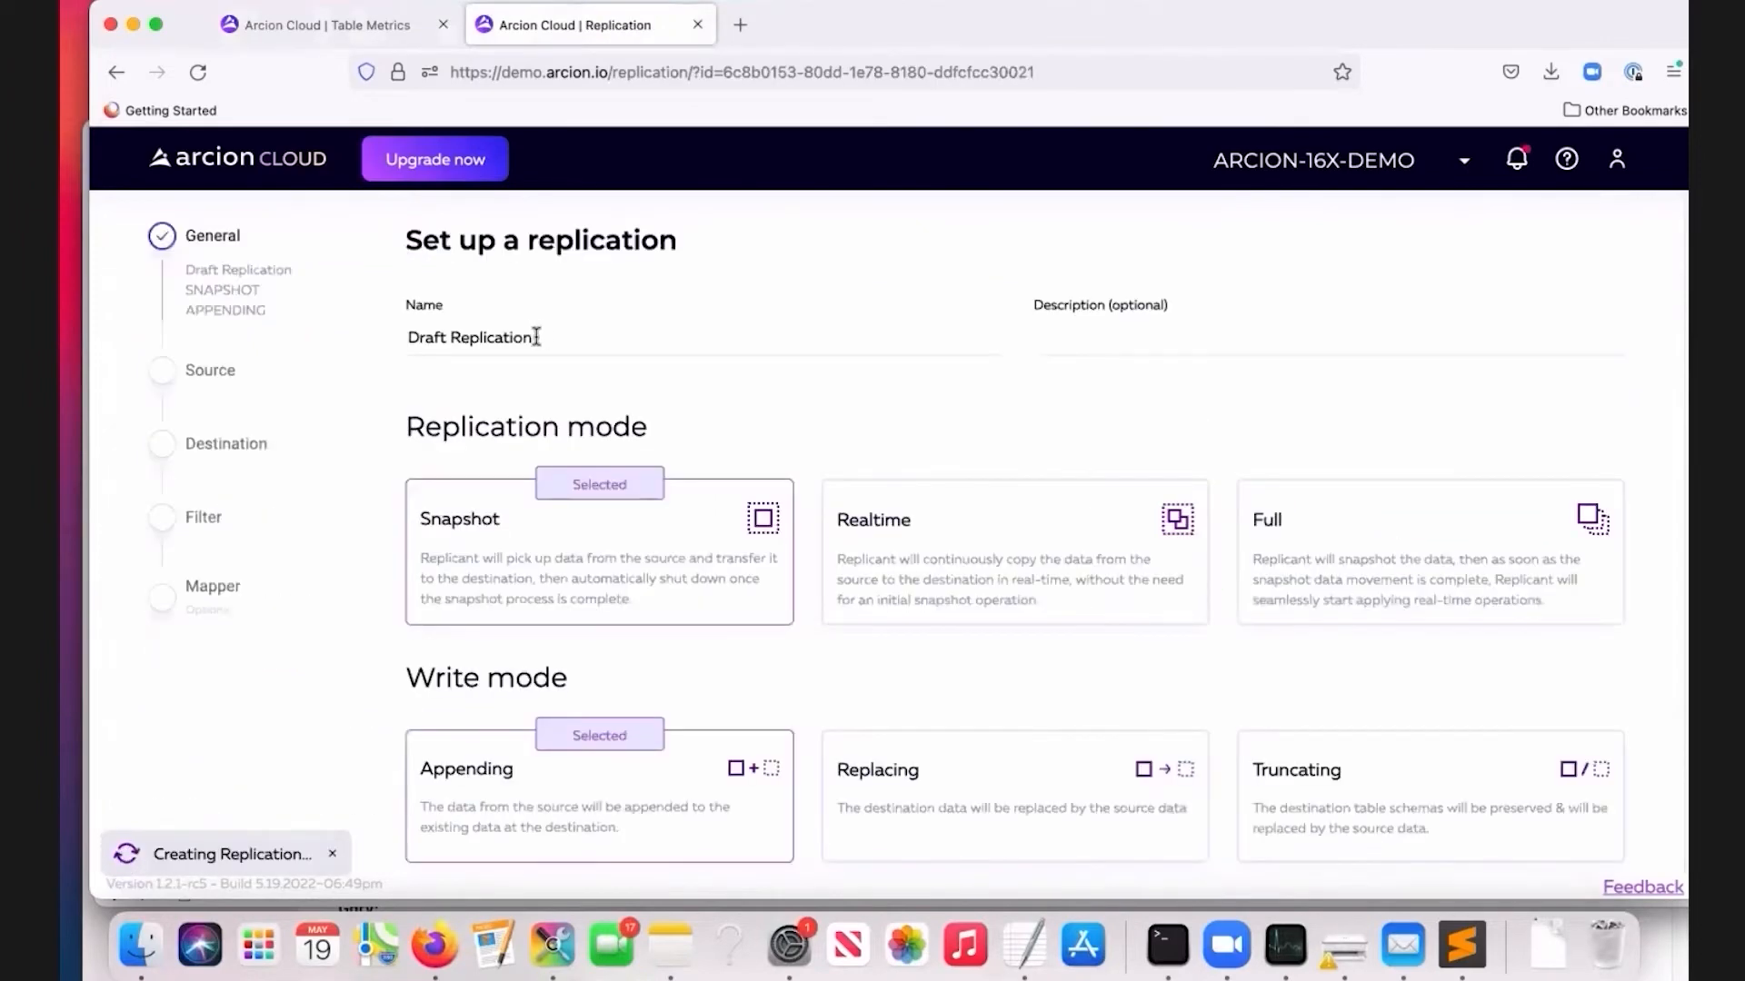
drag(541, 337, 359, 337)
text(ORacl)
key(BackSpace)
key(BackSpace)
key(BackSpace)
key(BackSpace)
text(racle)
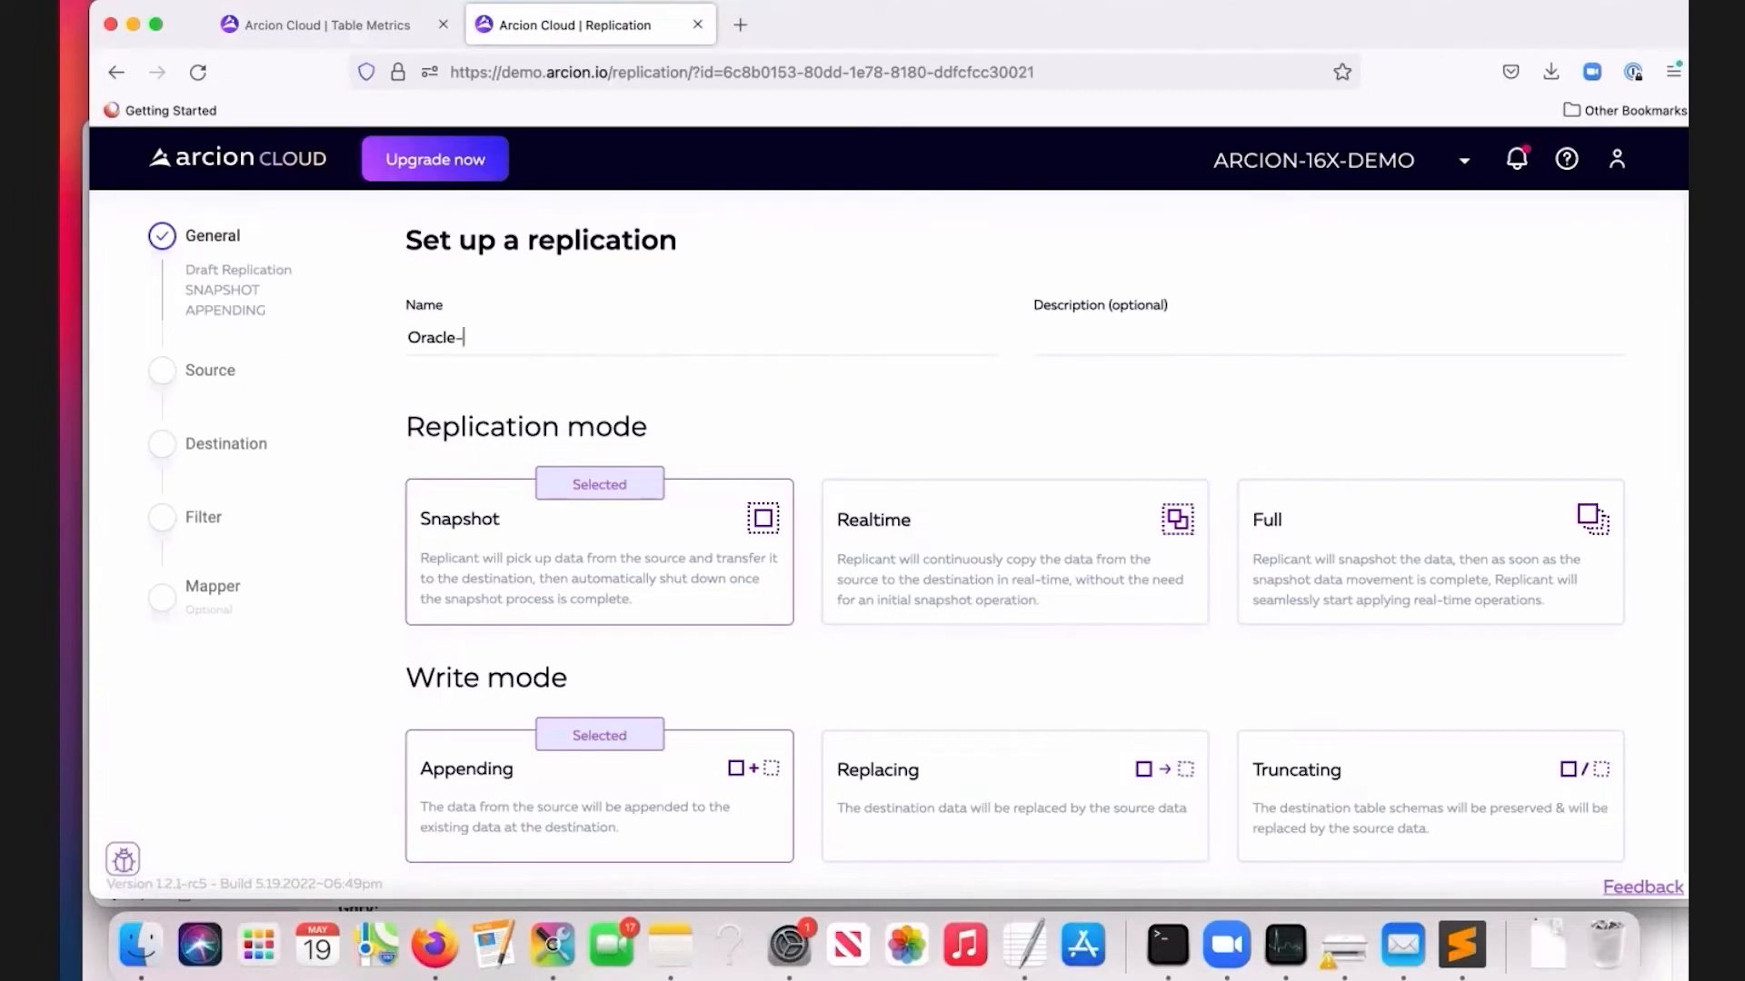
text(-SingleSgore-Full)
Set the replication mode to Full and the write mode to Replacing, and continue to the source setup.
click(1301, 575)
scroll(1300, 570, down, 2)
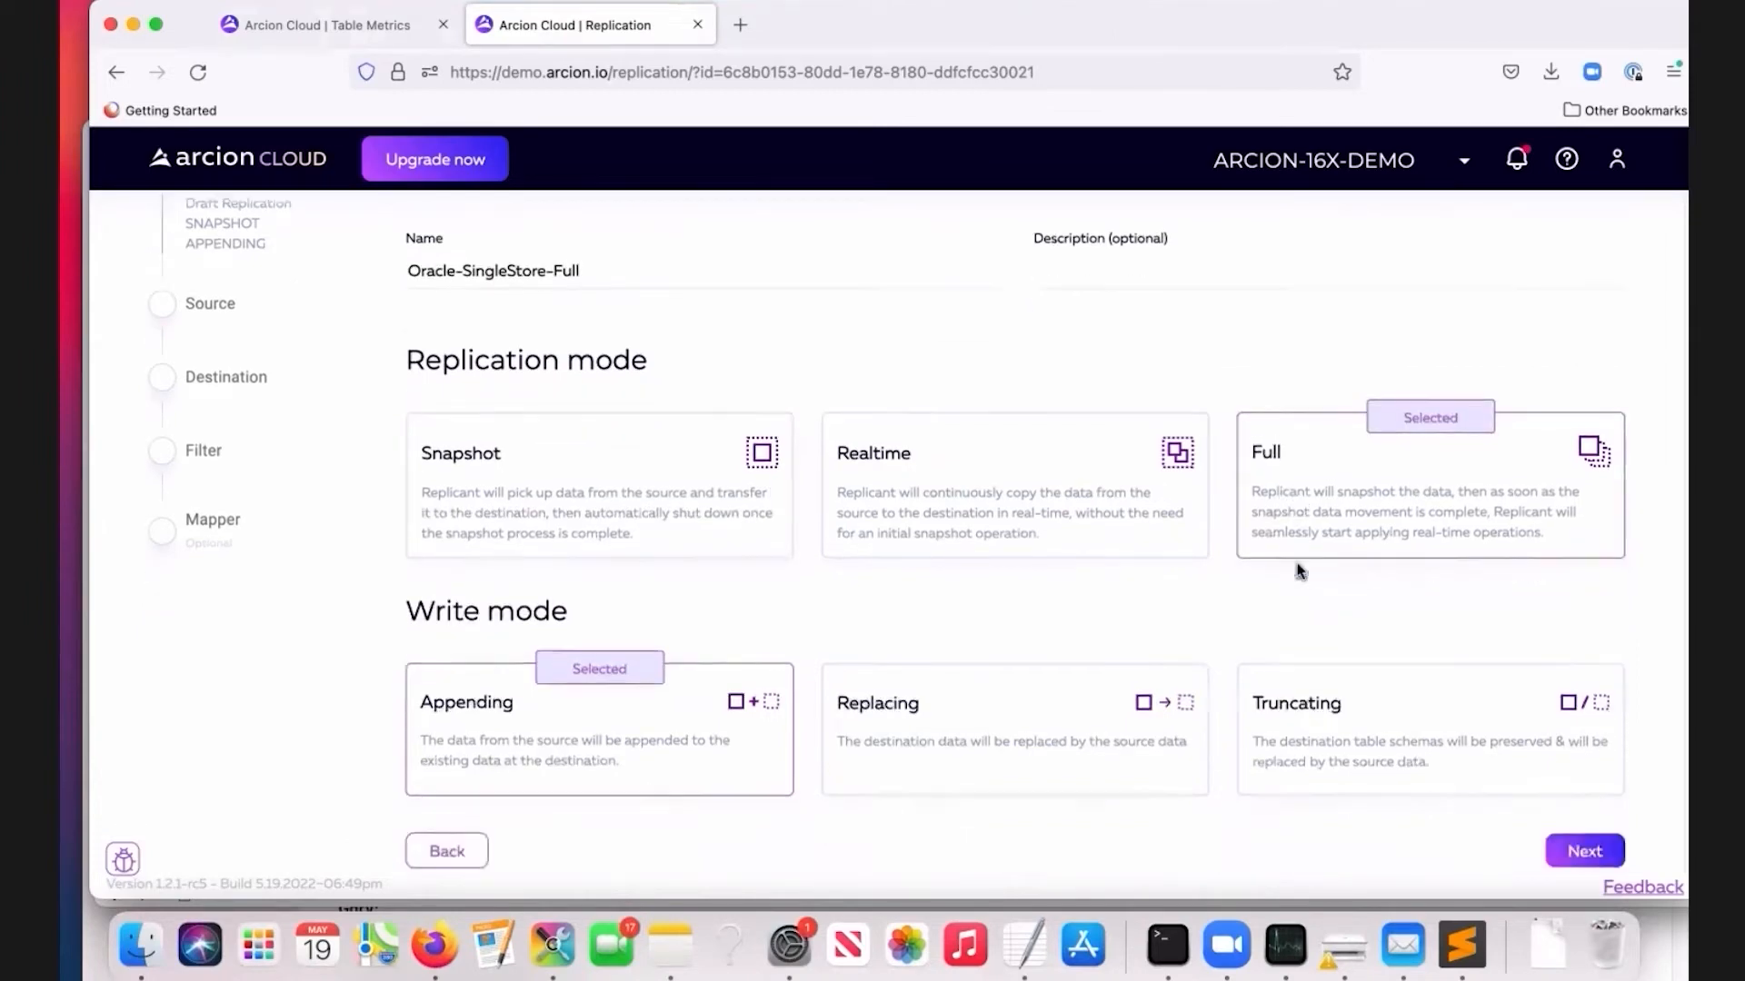
click(1127, 715)
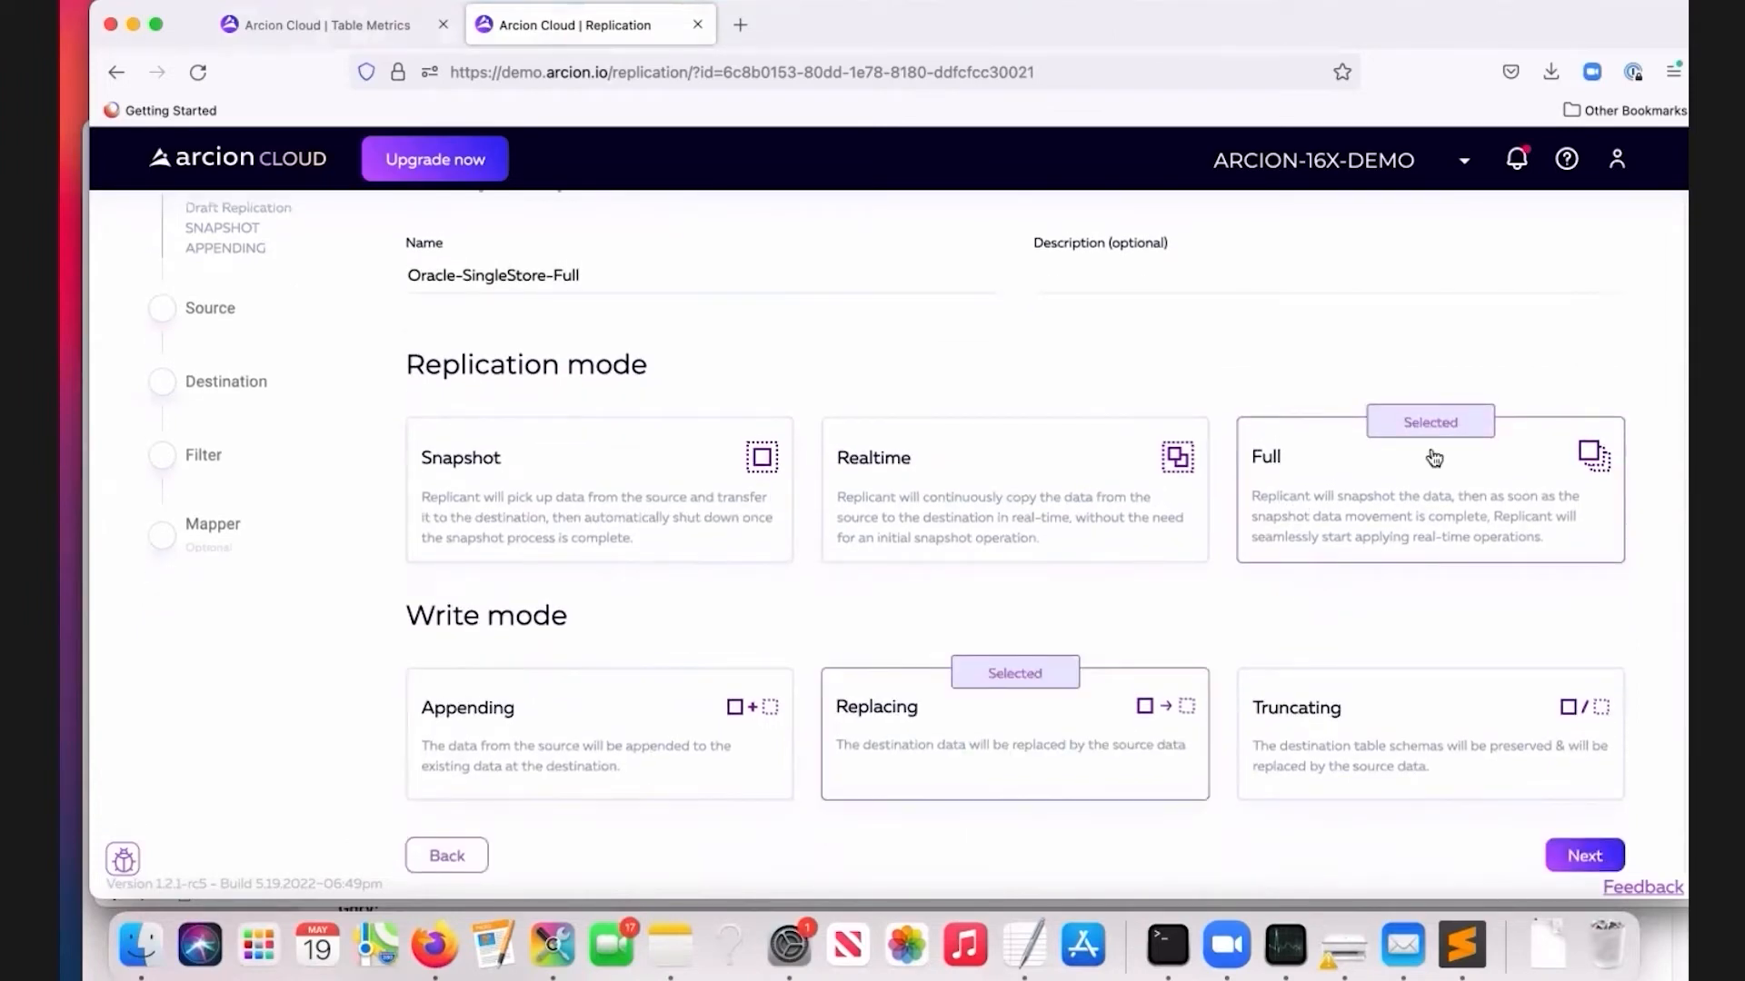
click(1586, 858)
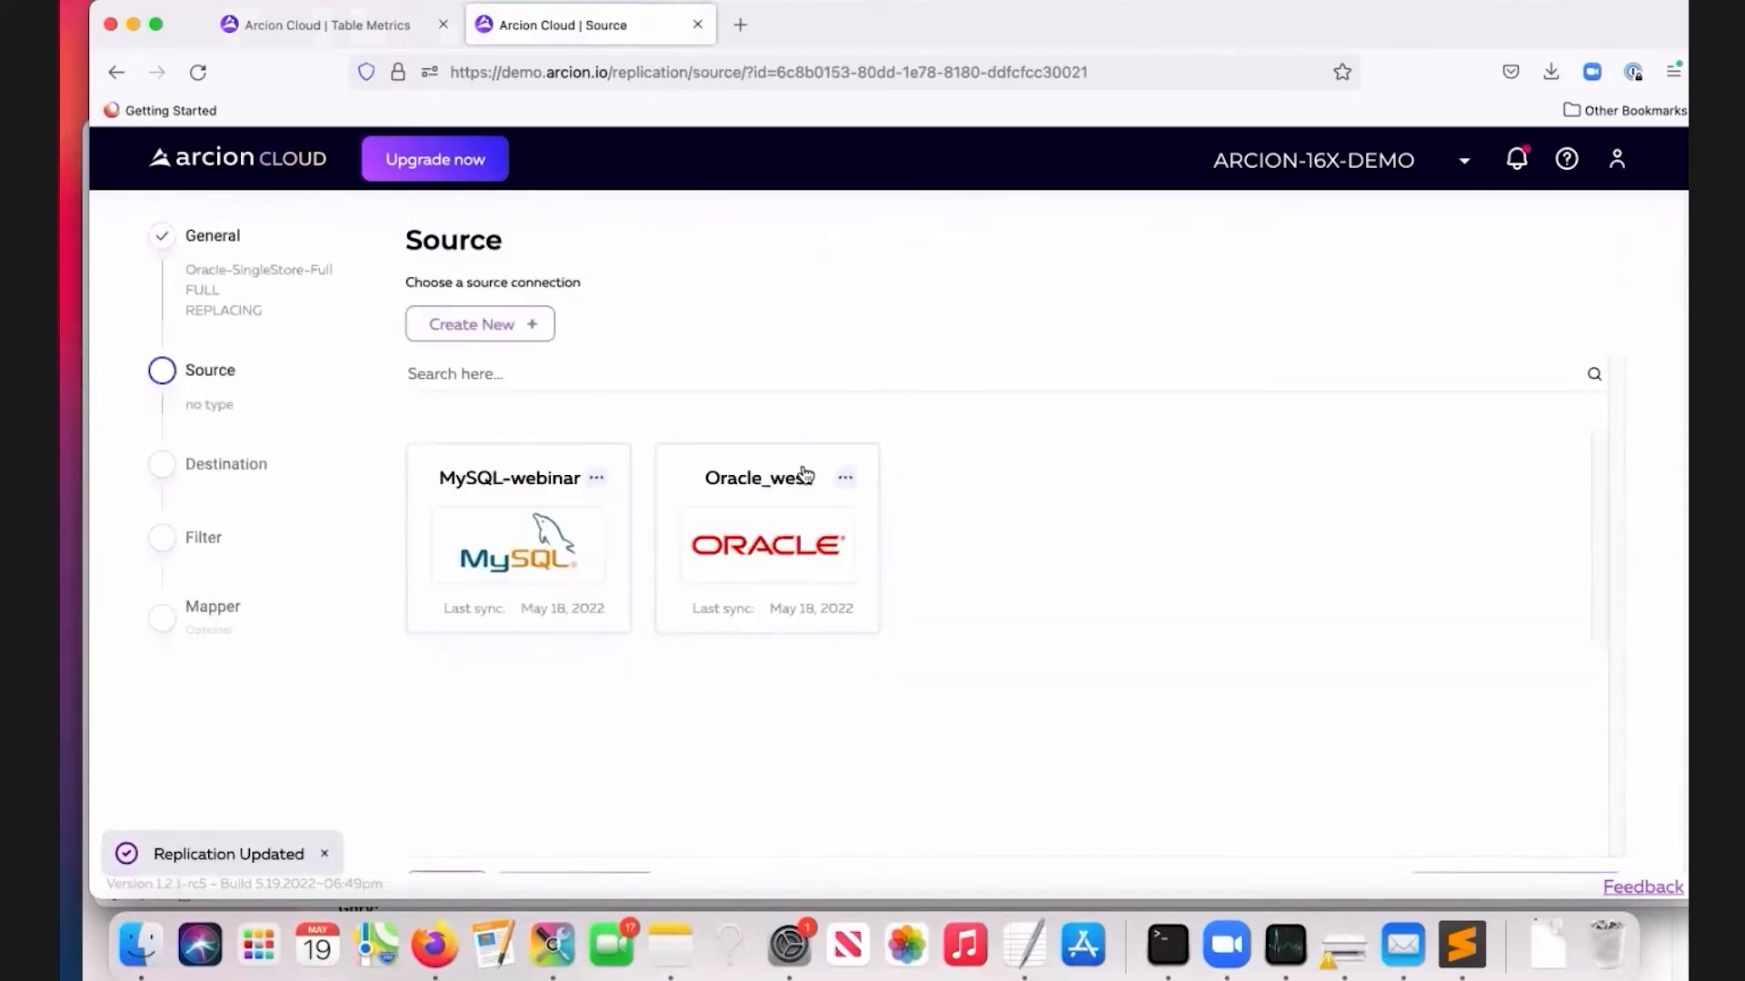
Choose Oracle_west as the source connection with the OracleExt1 extractor, and continue to the destination setup.
click(768, 542)
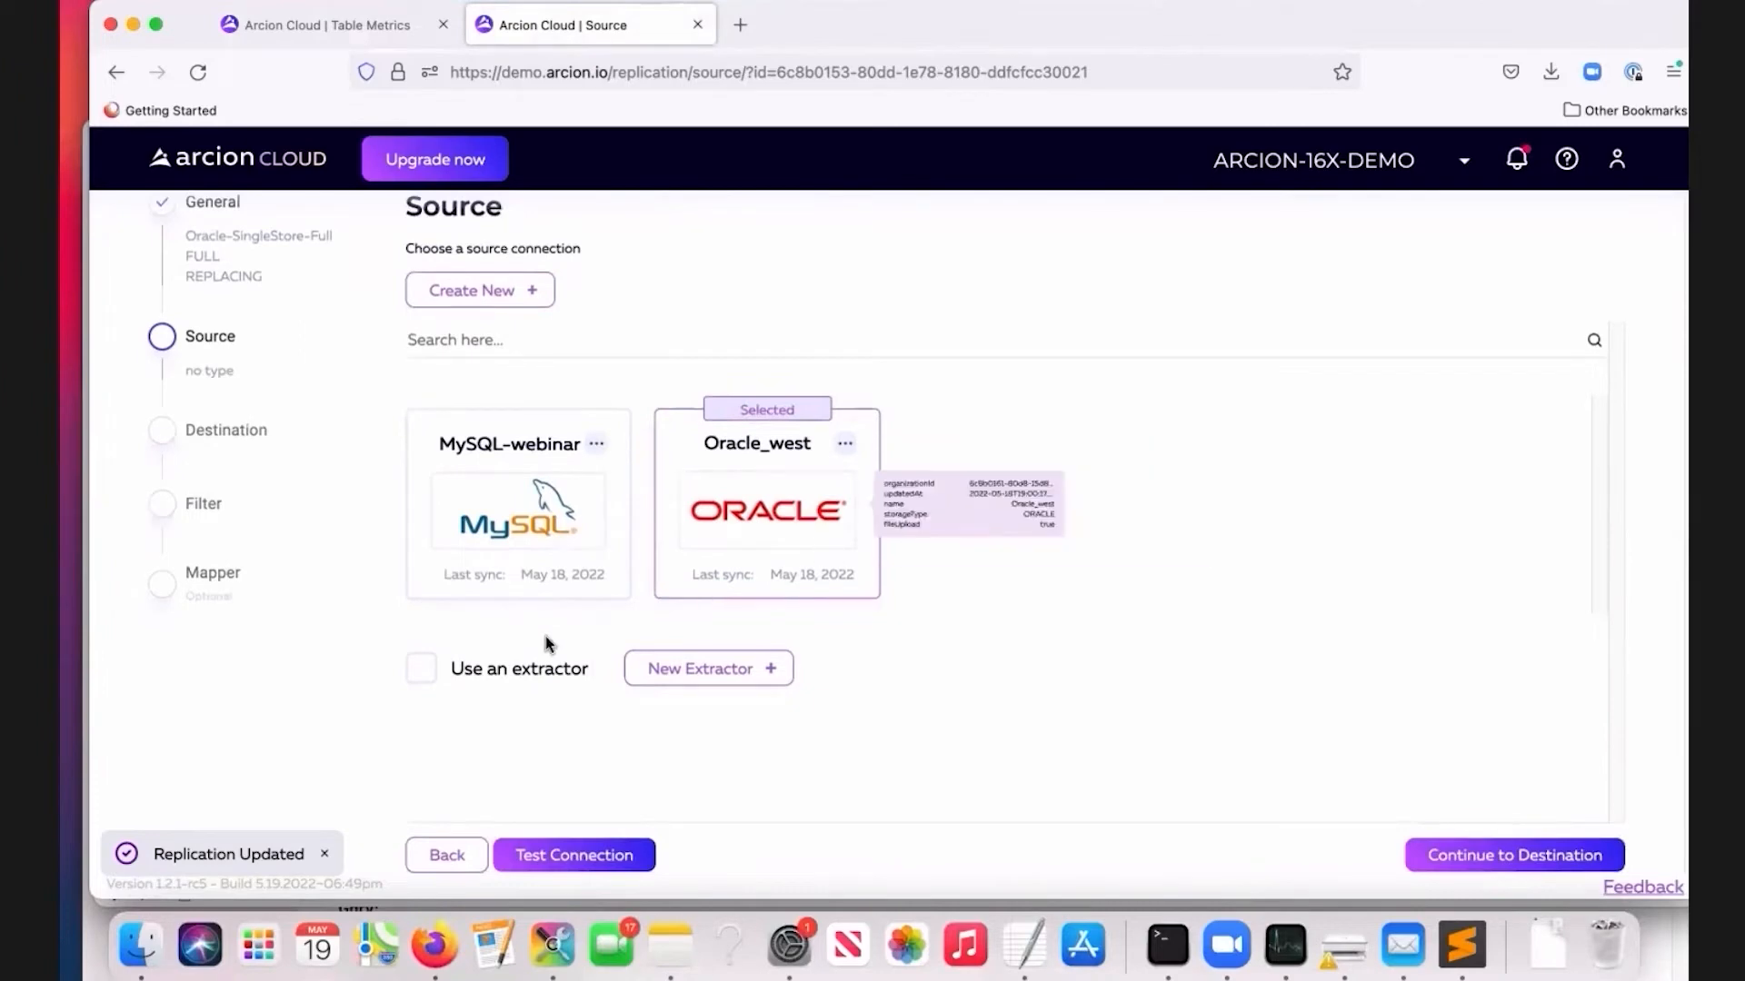
click(431, 672)
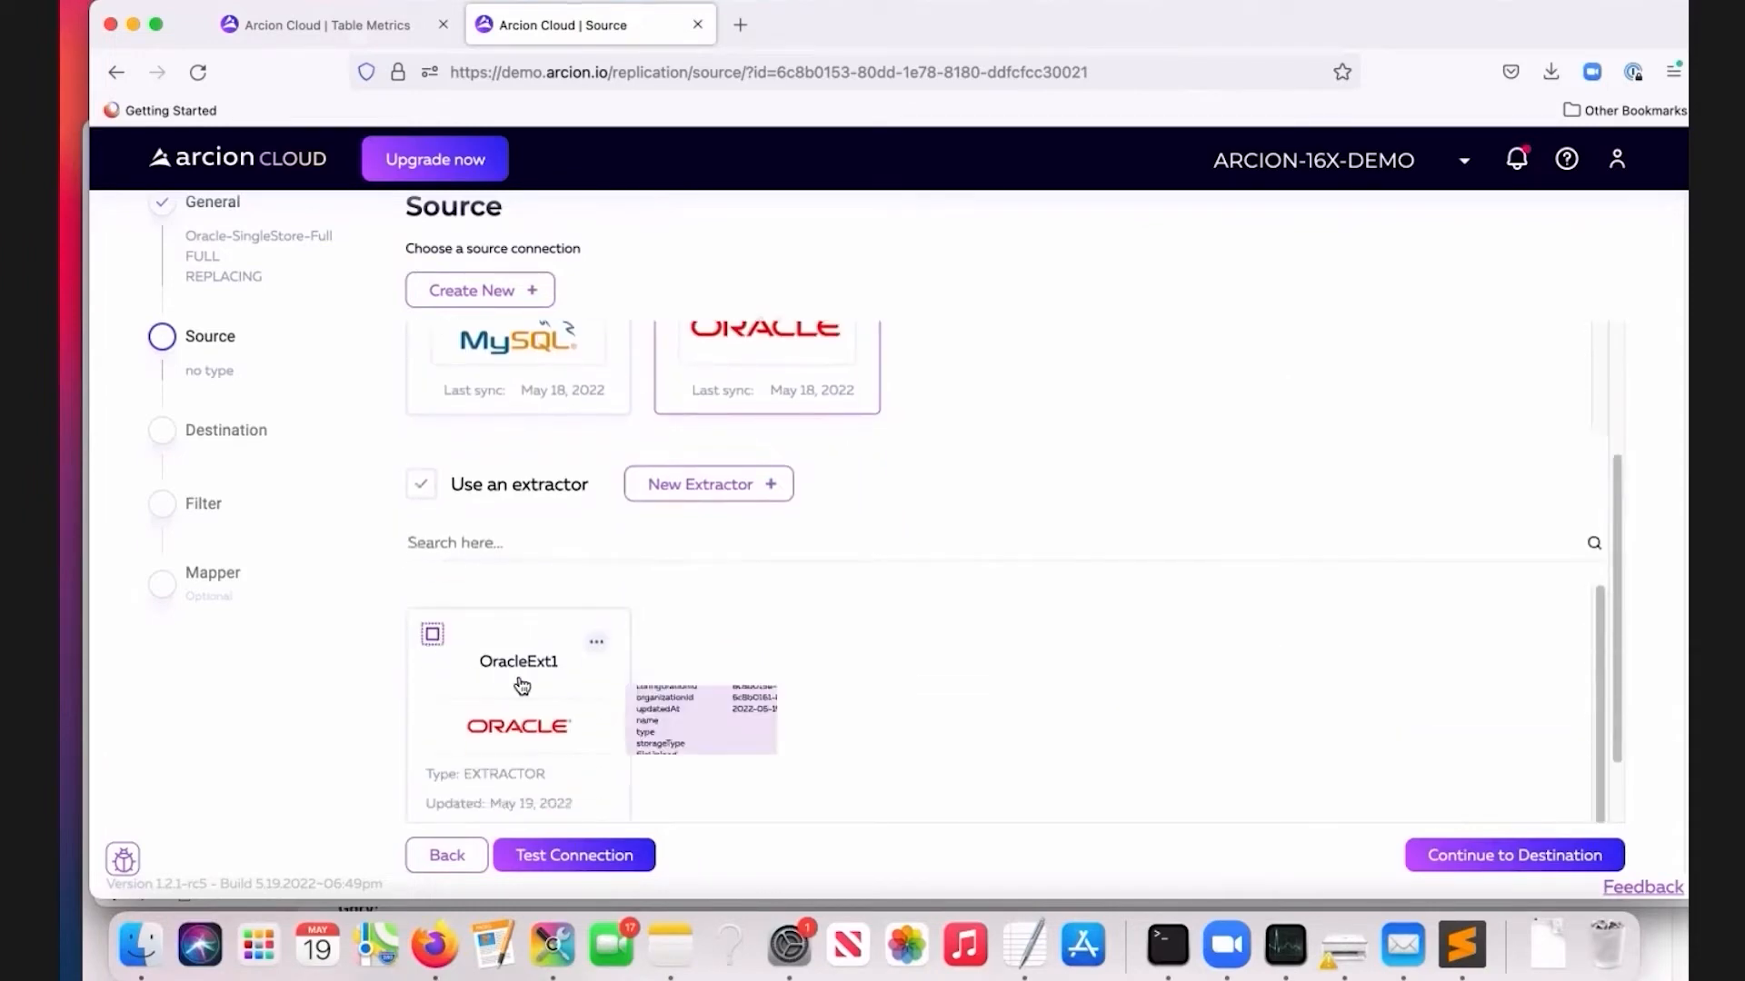
click(544, 681)
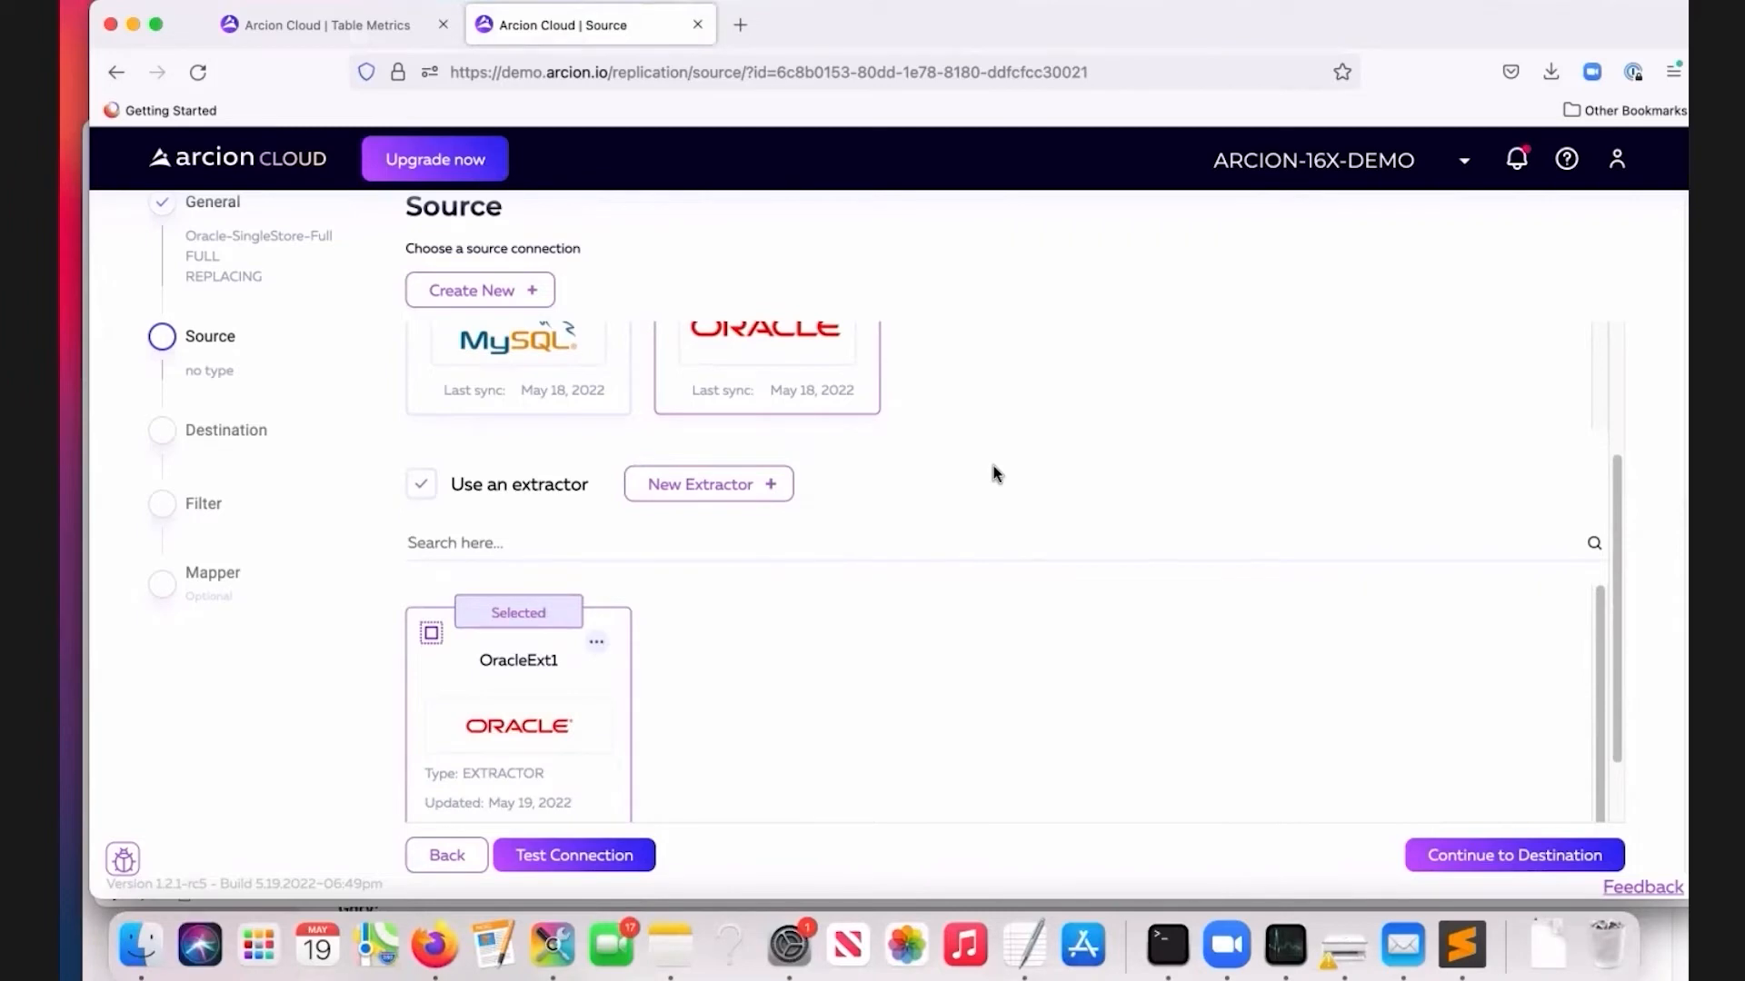
scroll(994, 473, down, 1)
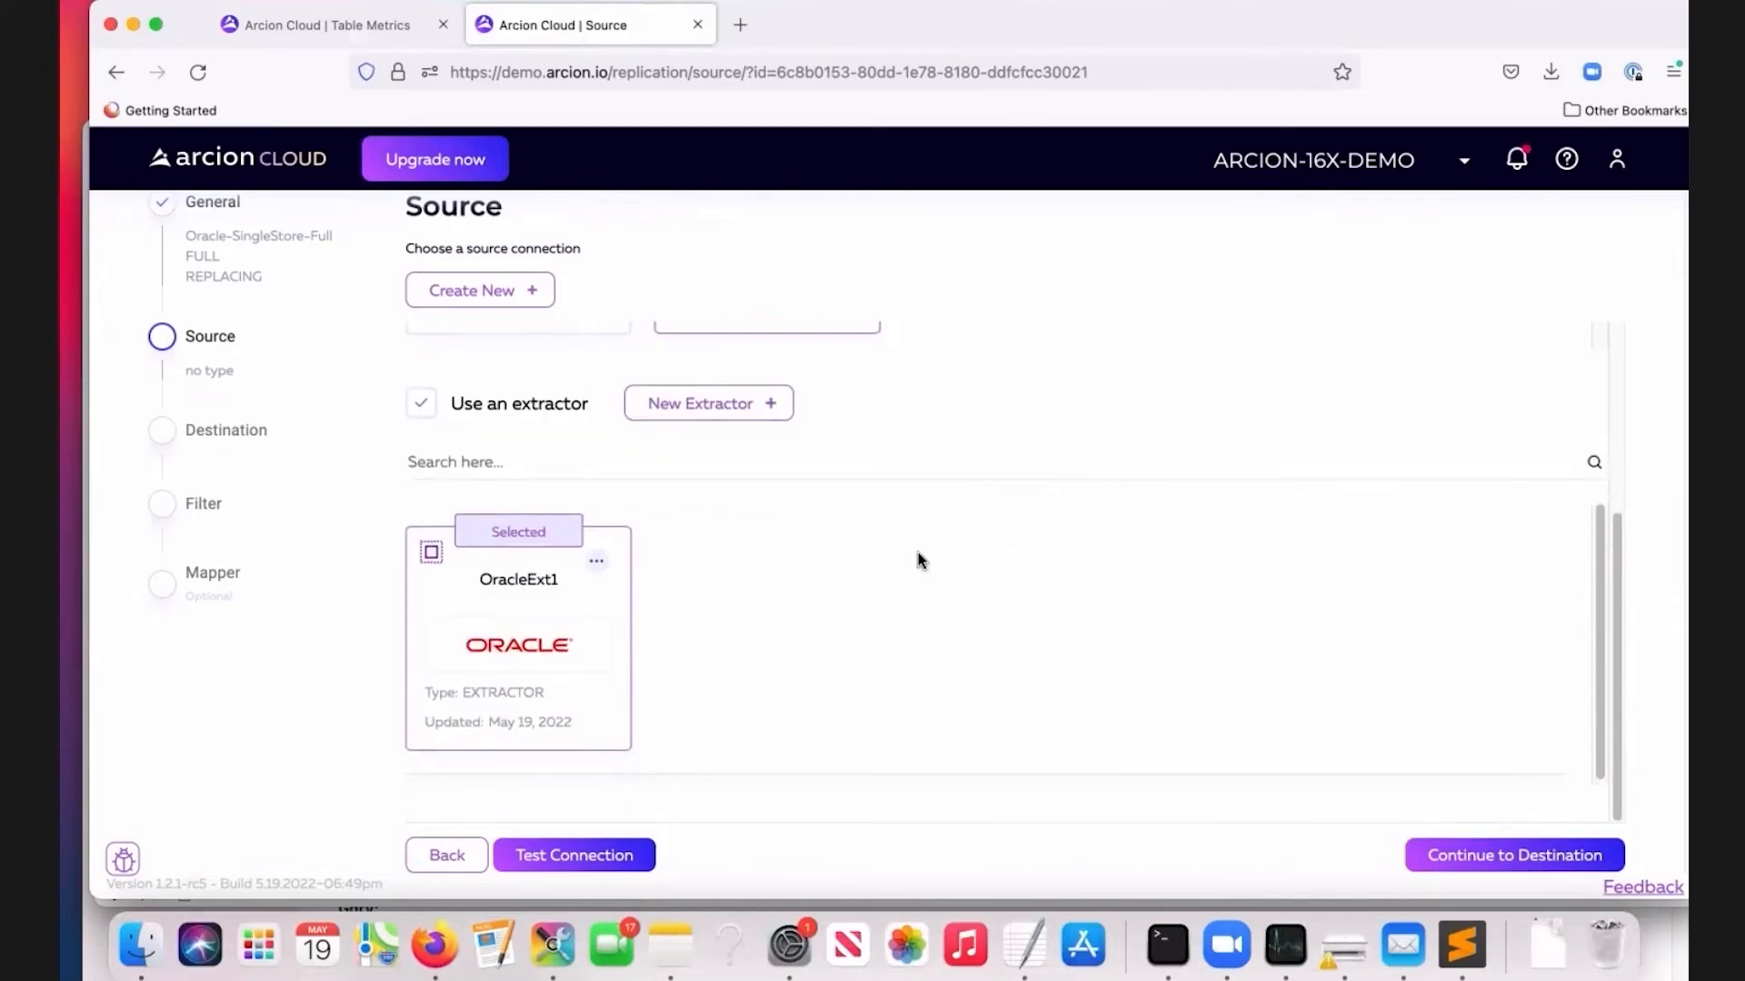
scroll(917, 555, up, 1)
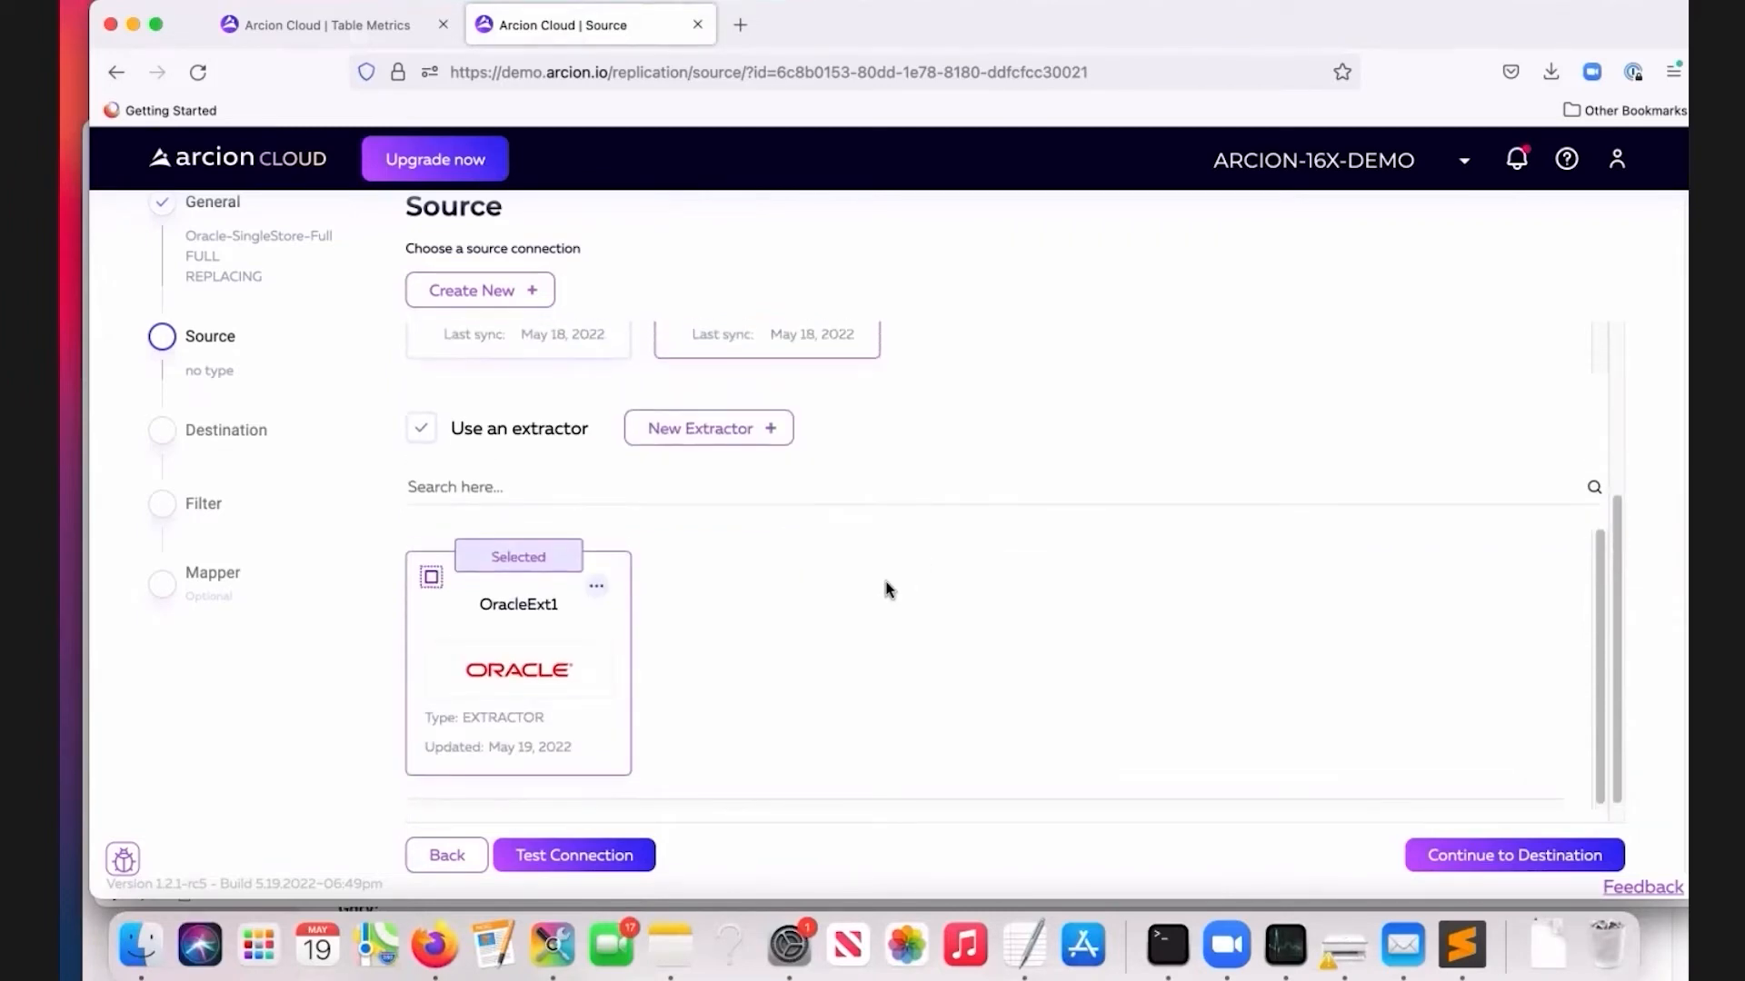
mouse_move(542, 638)
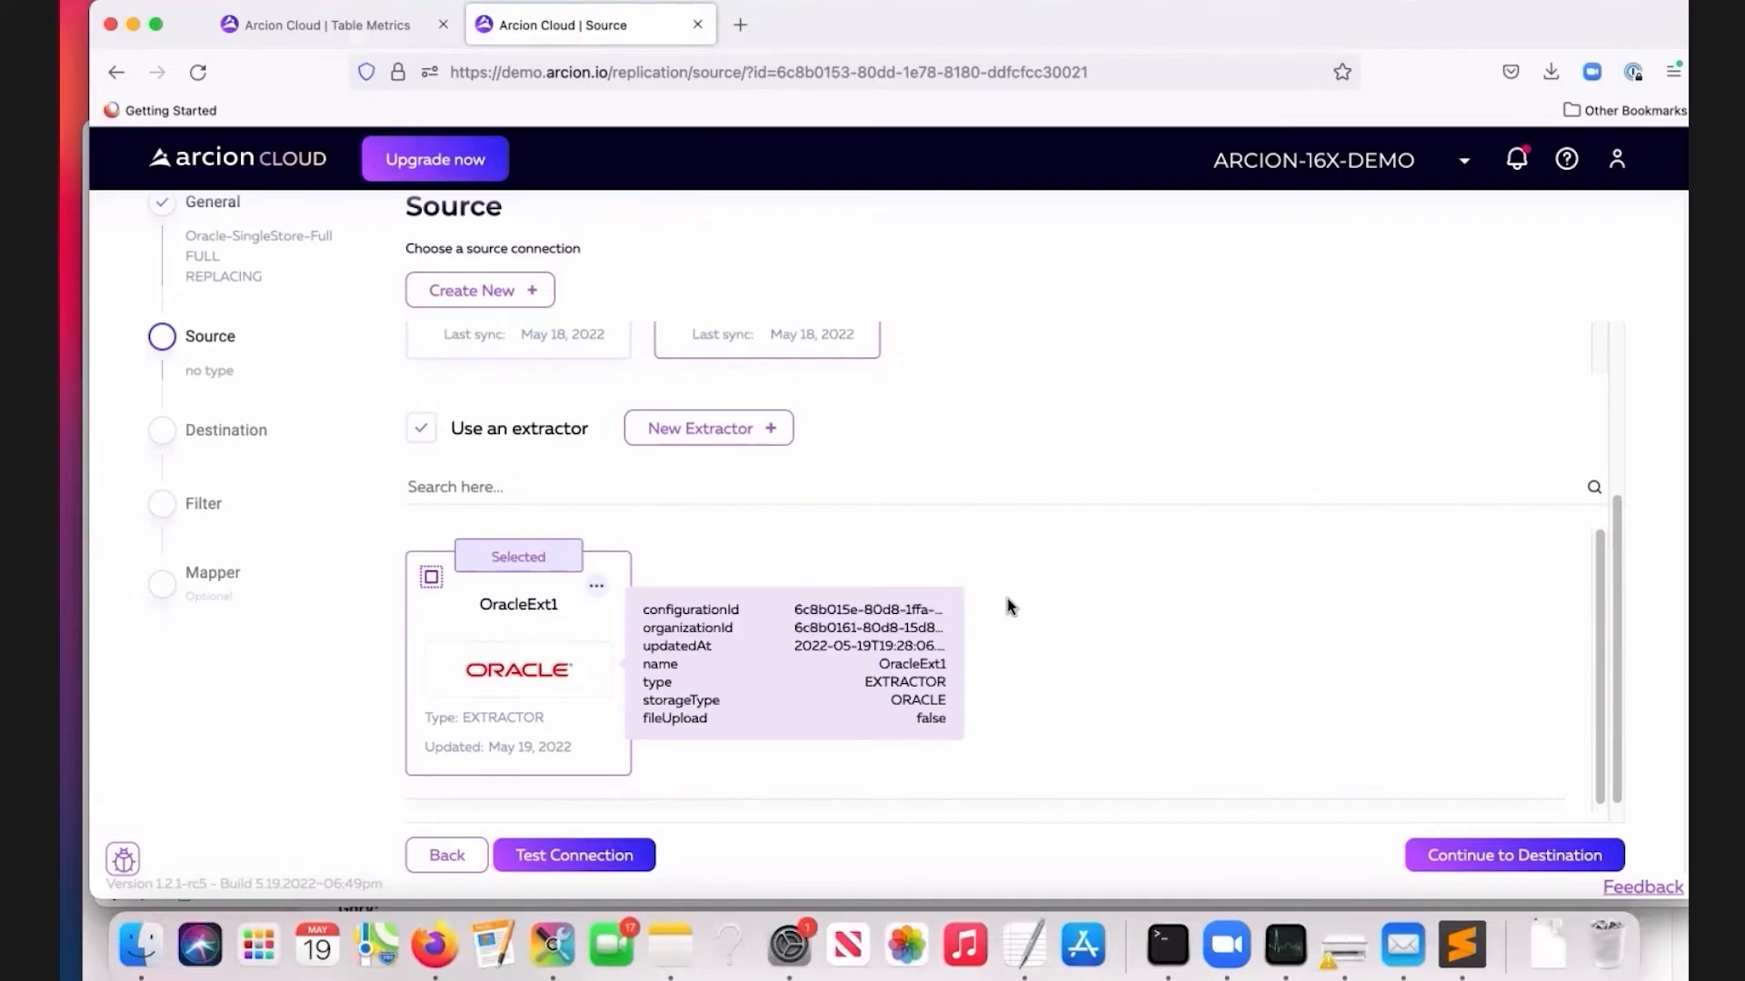
click(1457, 861)
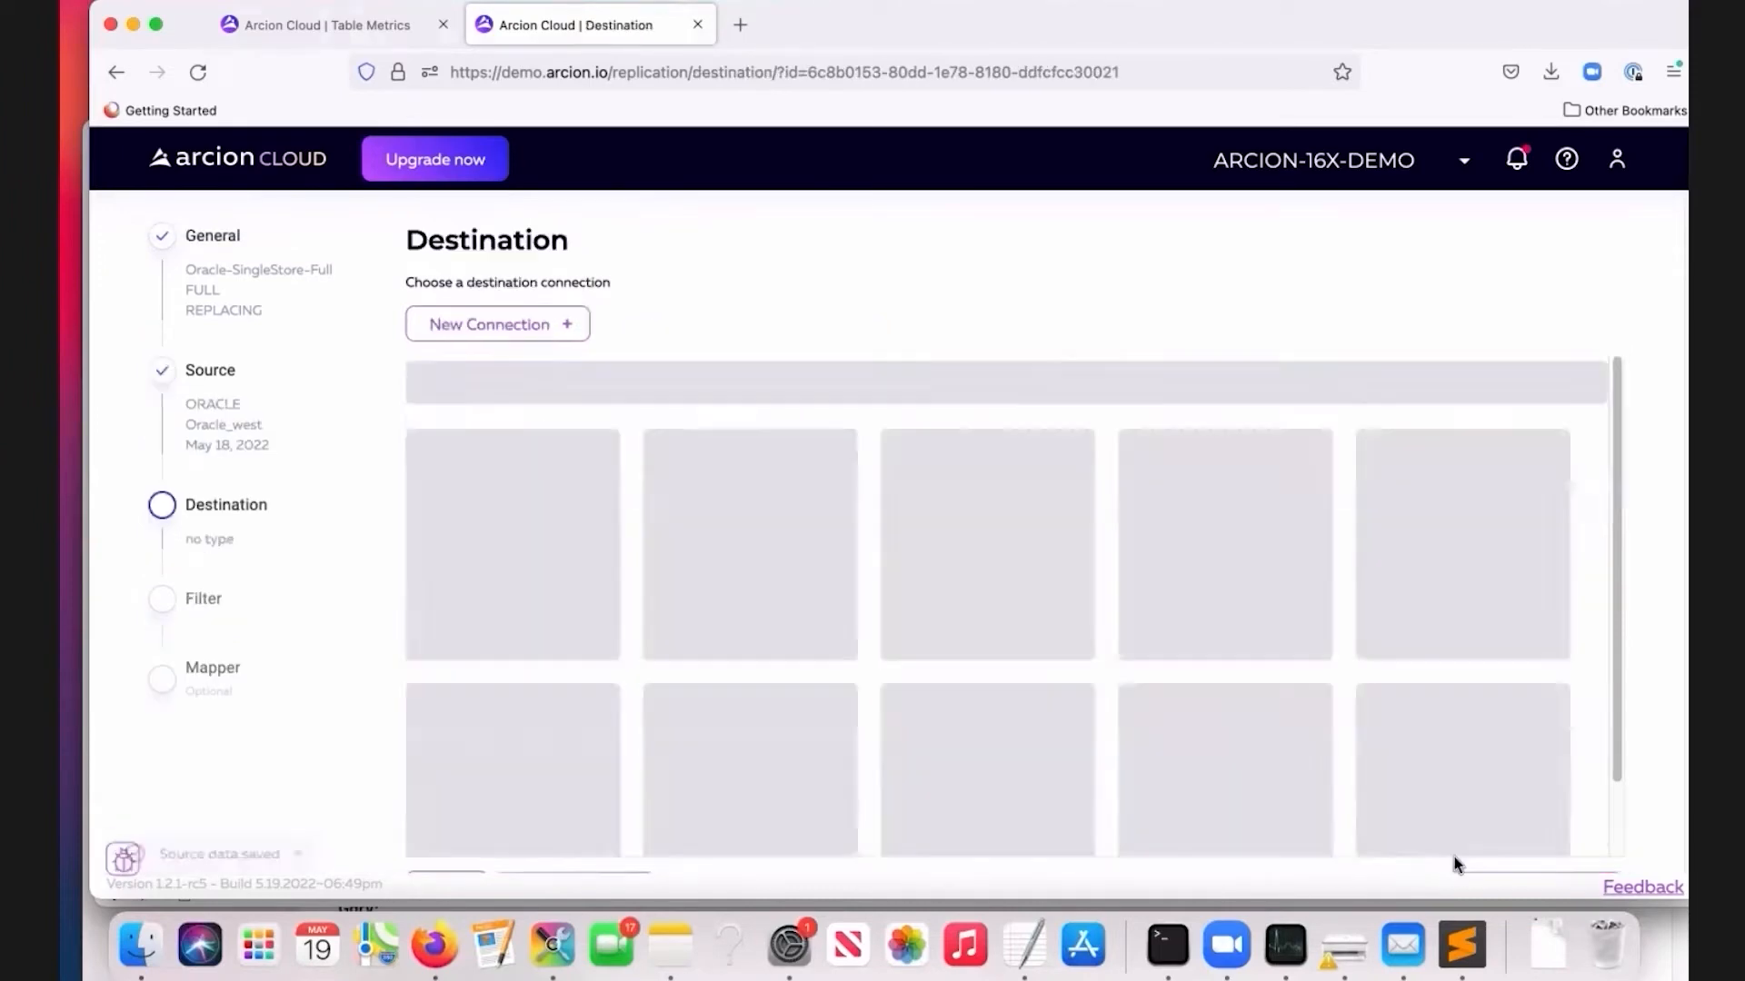
Choose Singlestore_west as the destination connection with the S2App1 applier, and continue to the filter setup.
click(812, 496)
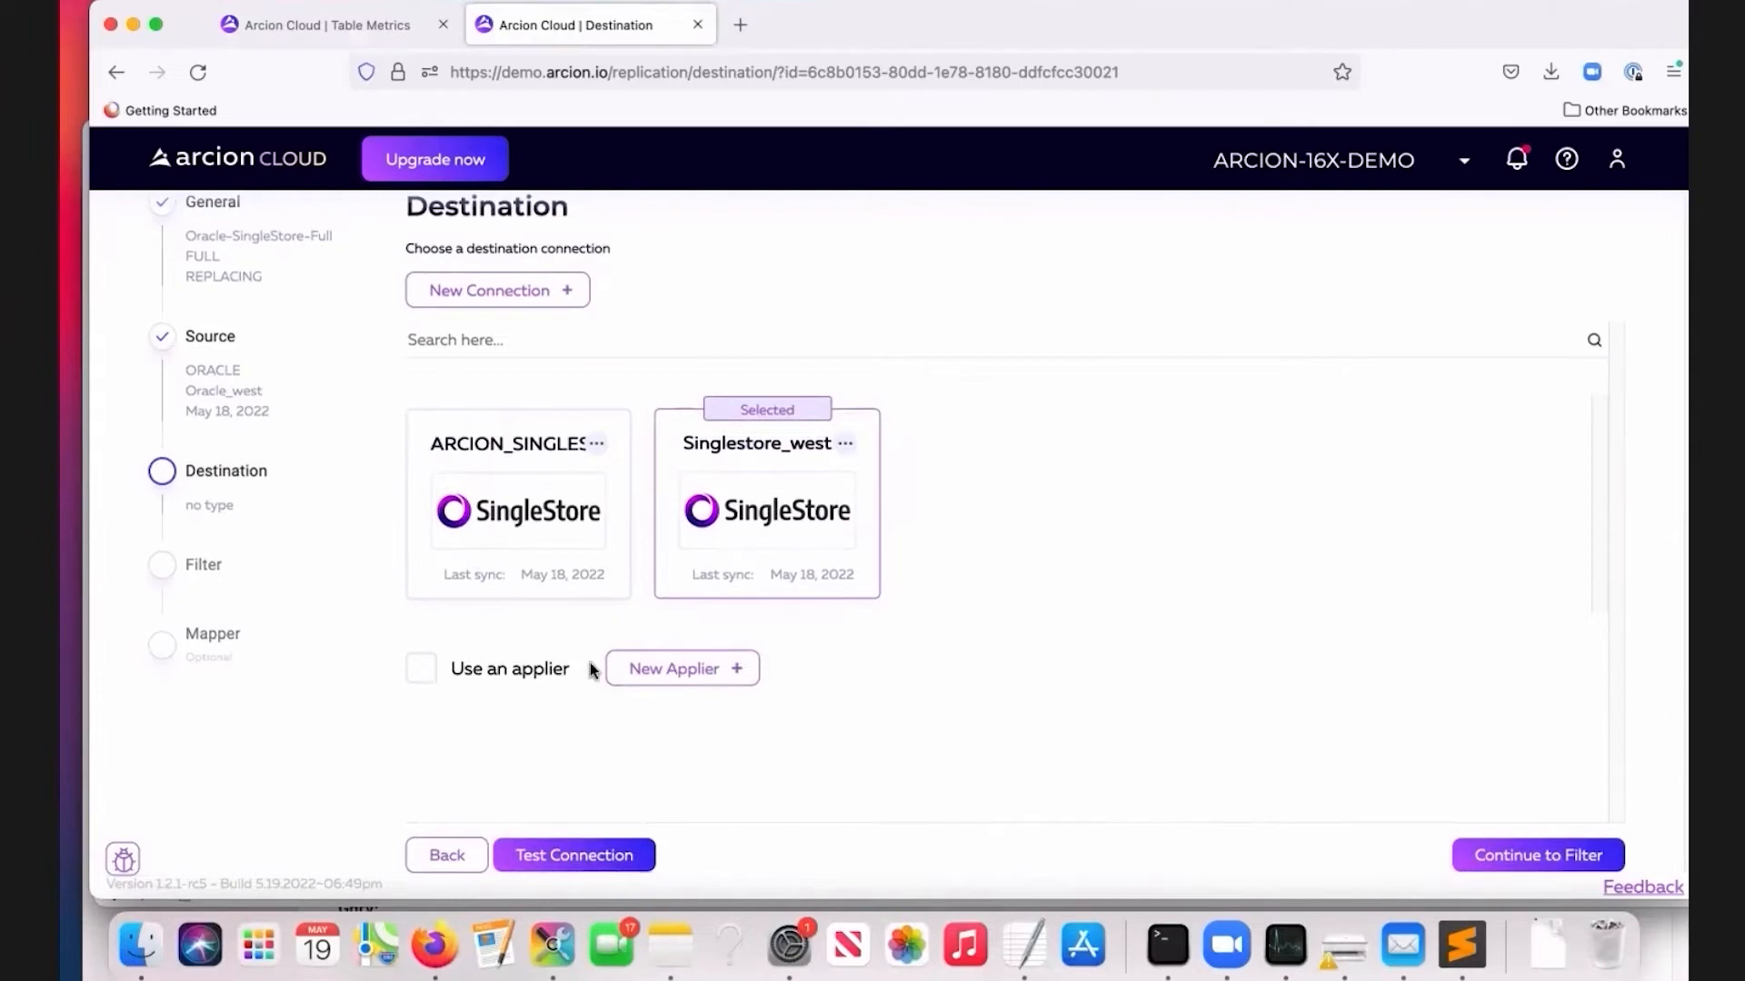
click(421, 669)
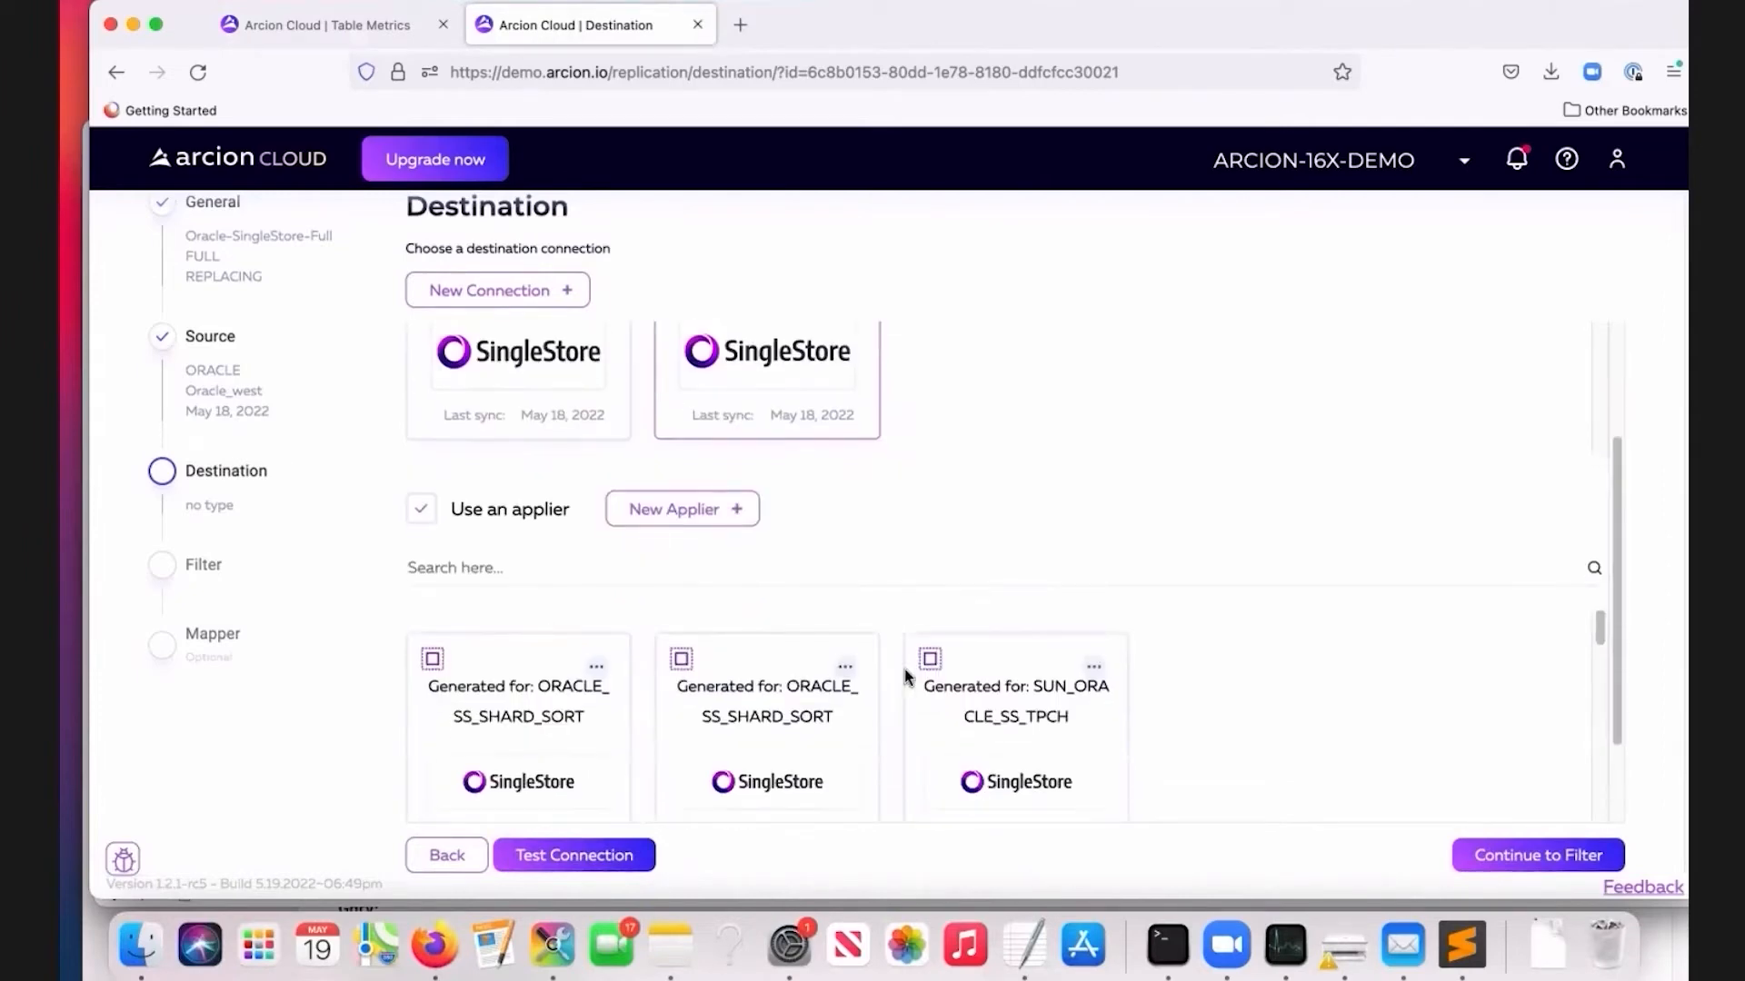
scroll(905, 674, down, 2)
scroll(907, 677, up, 2)
scroll(909, 681, down, 5)
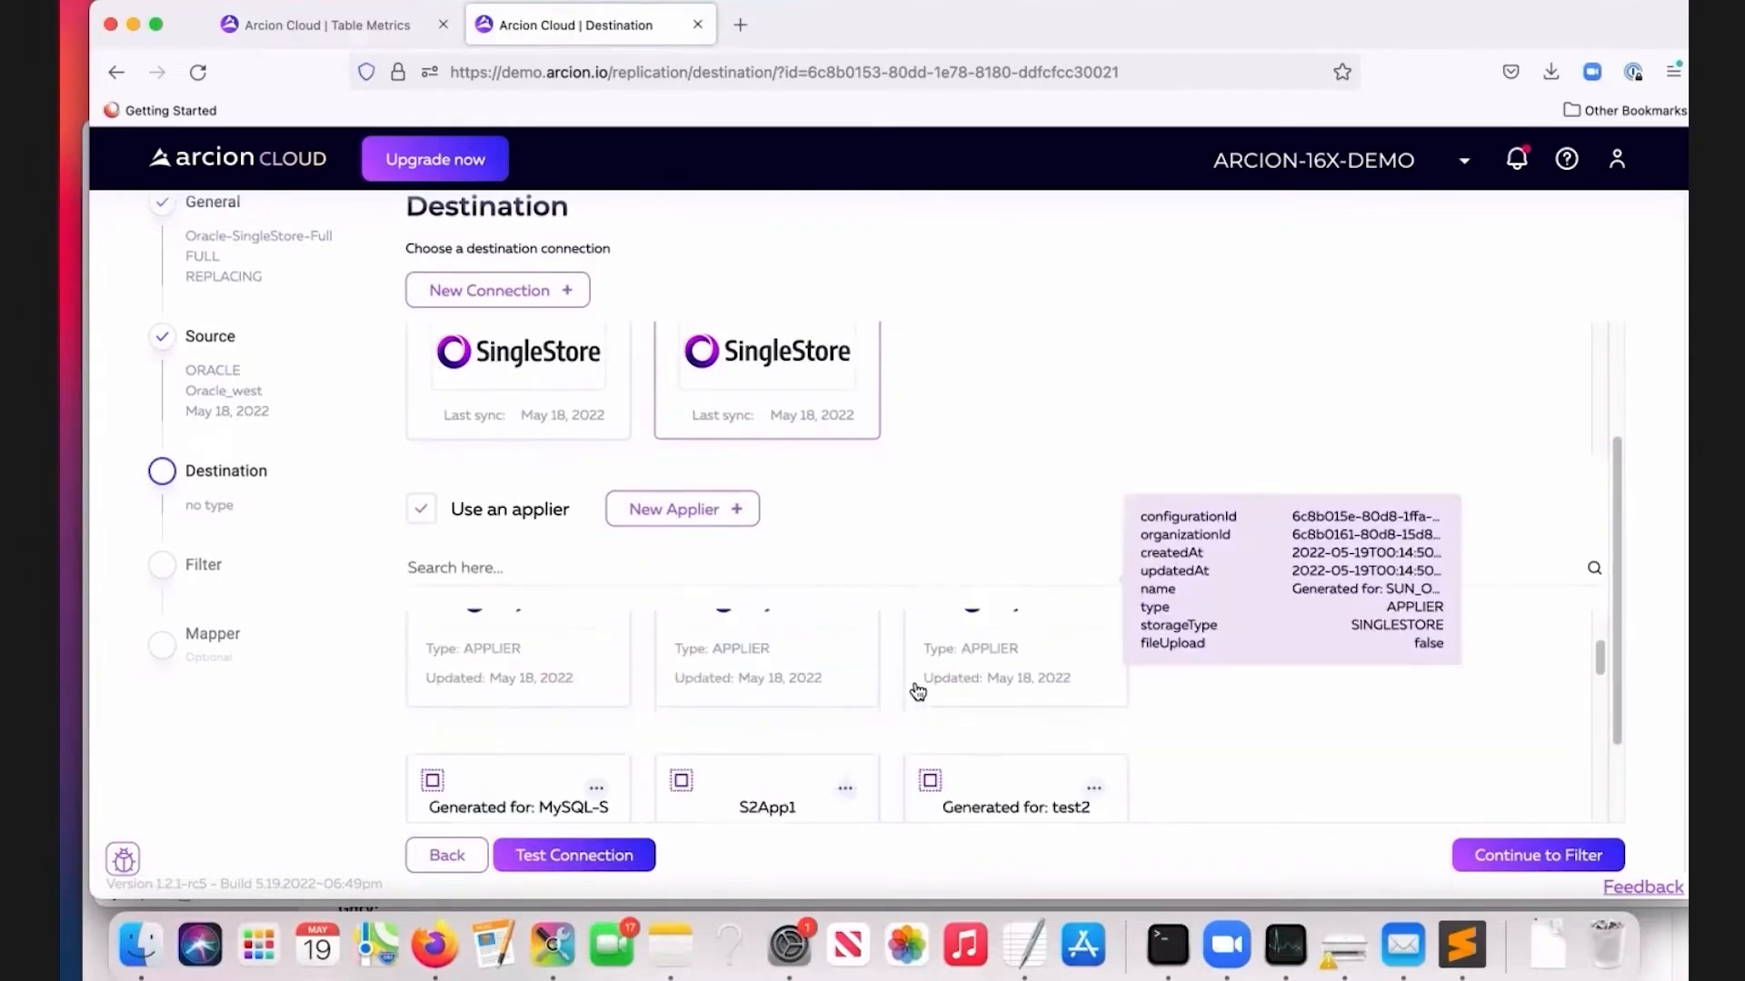
click(779, 664)
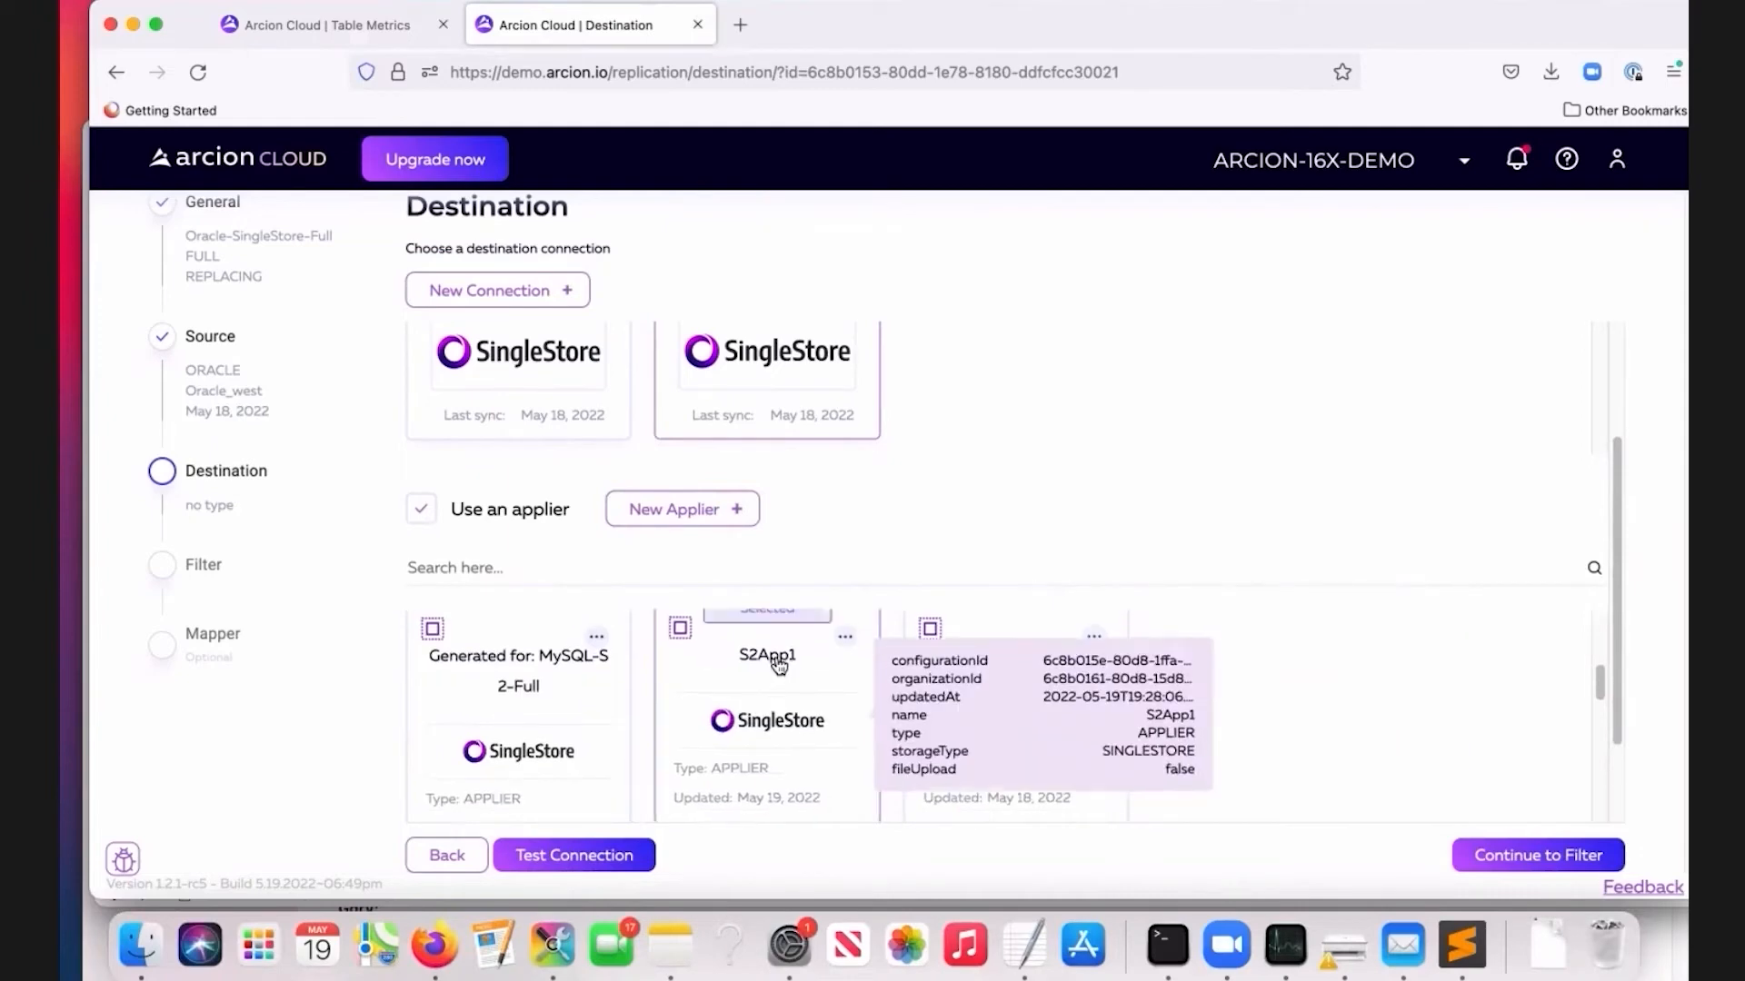
scroll(1294, 636, down, 2)
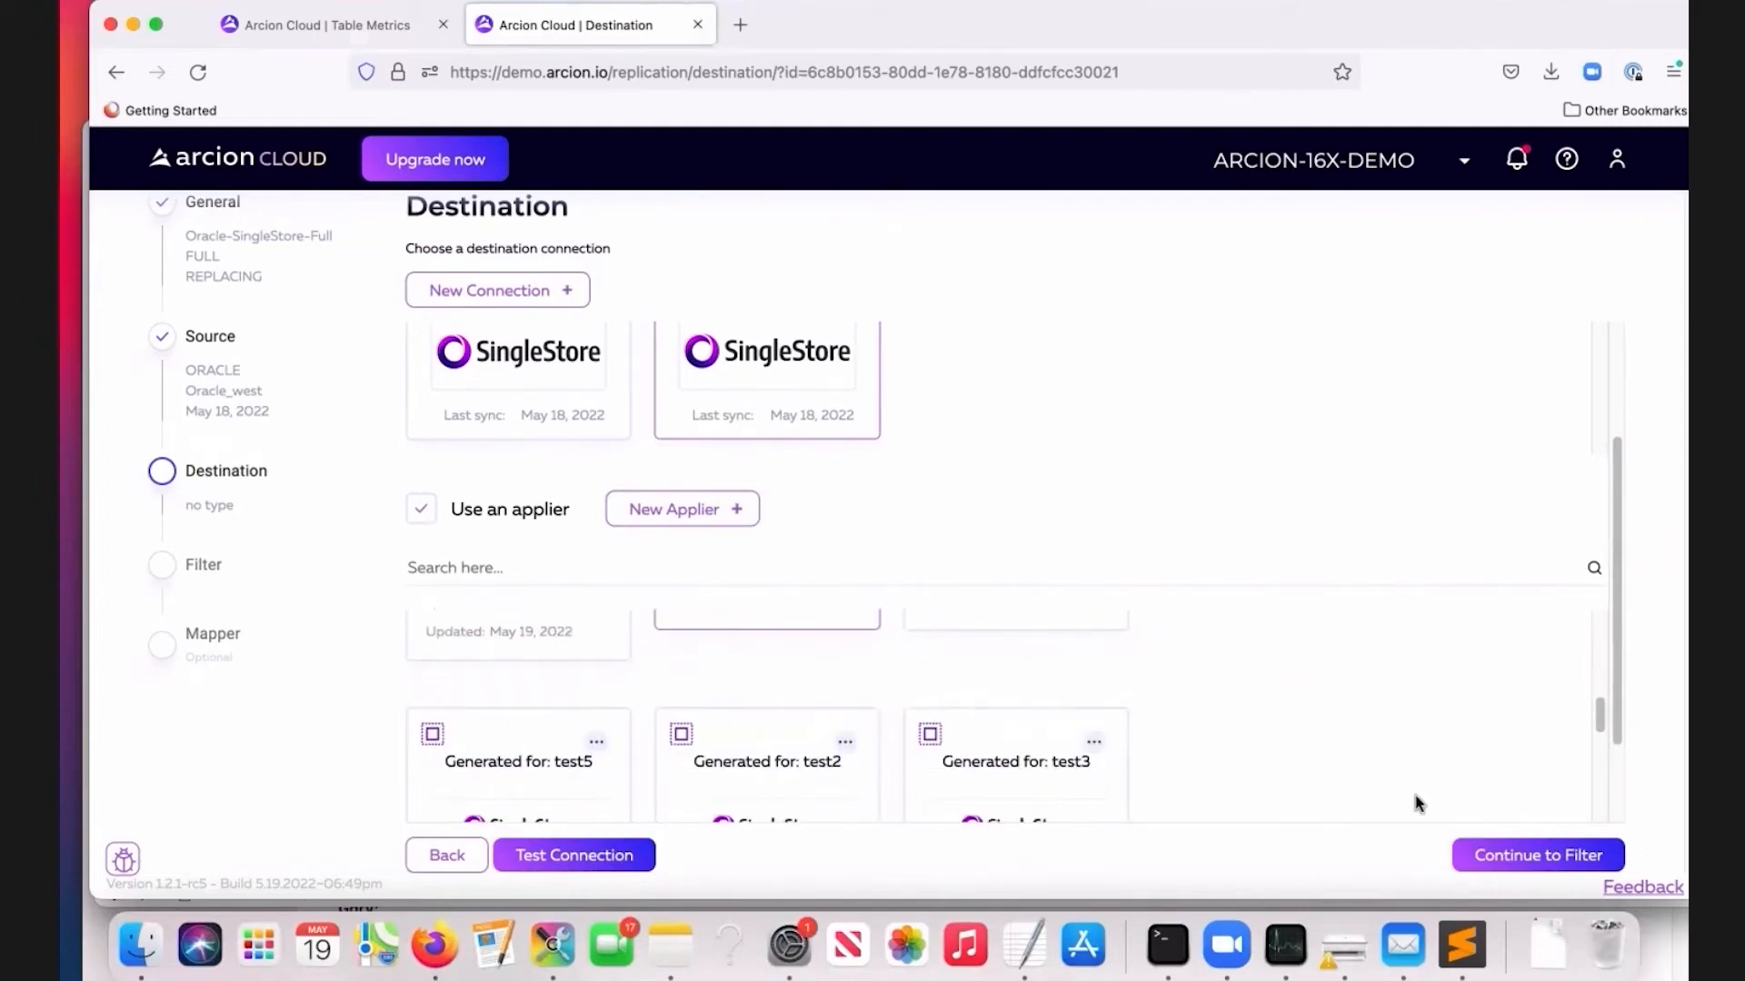
click(1517, 861)
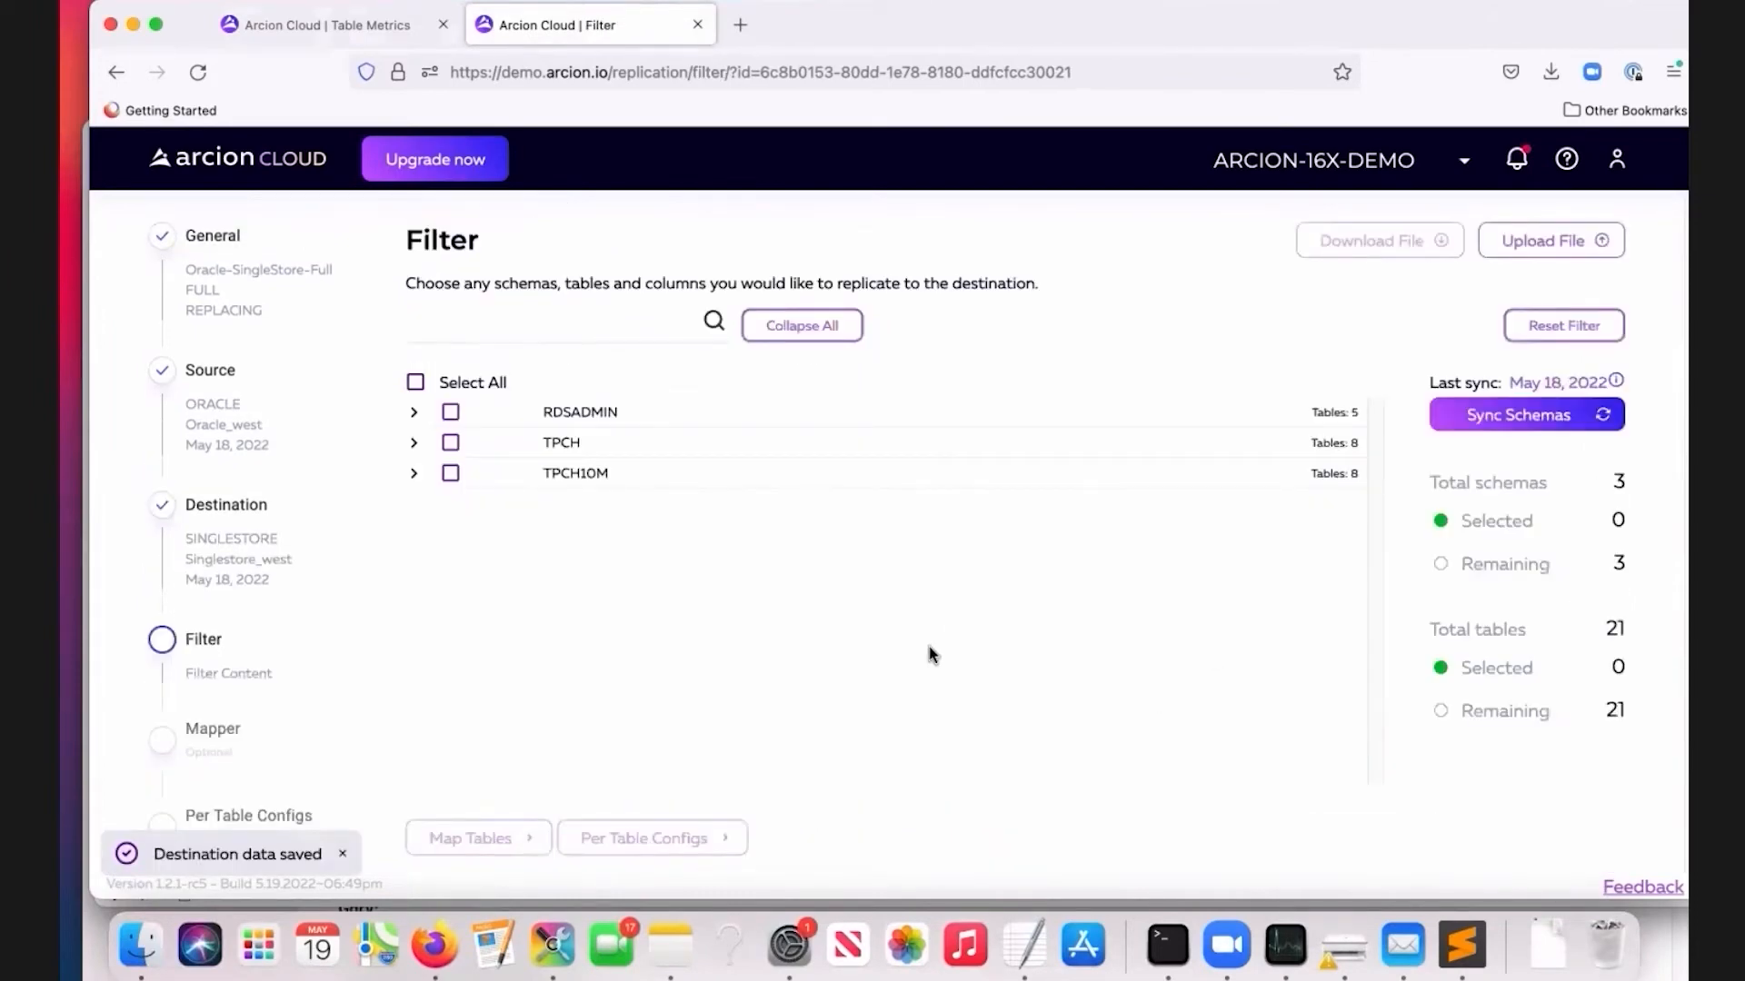
Include the TPCH10M schema without its PARTSUPP table in the filter, and start the replication.
click(450, 473)
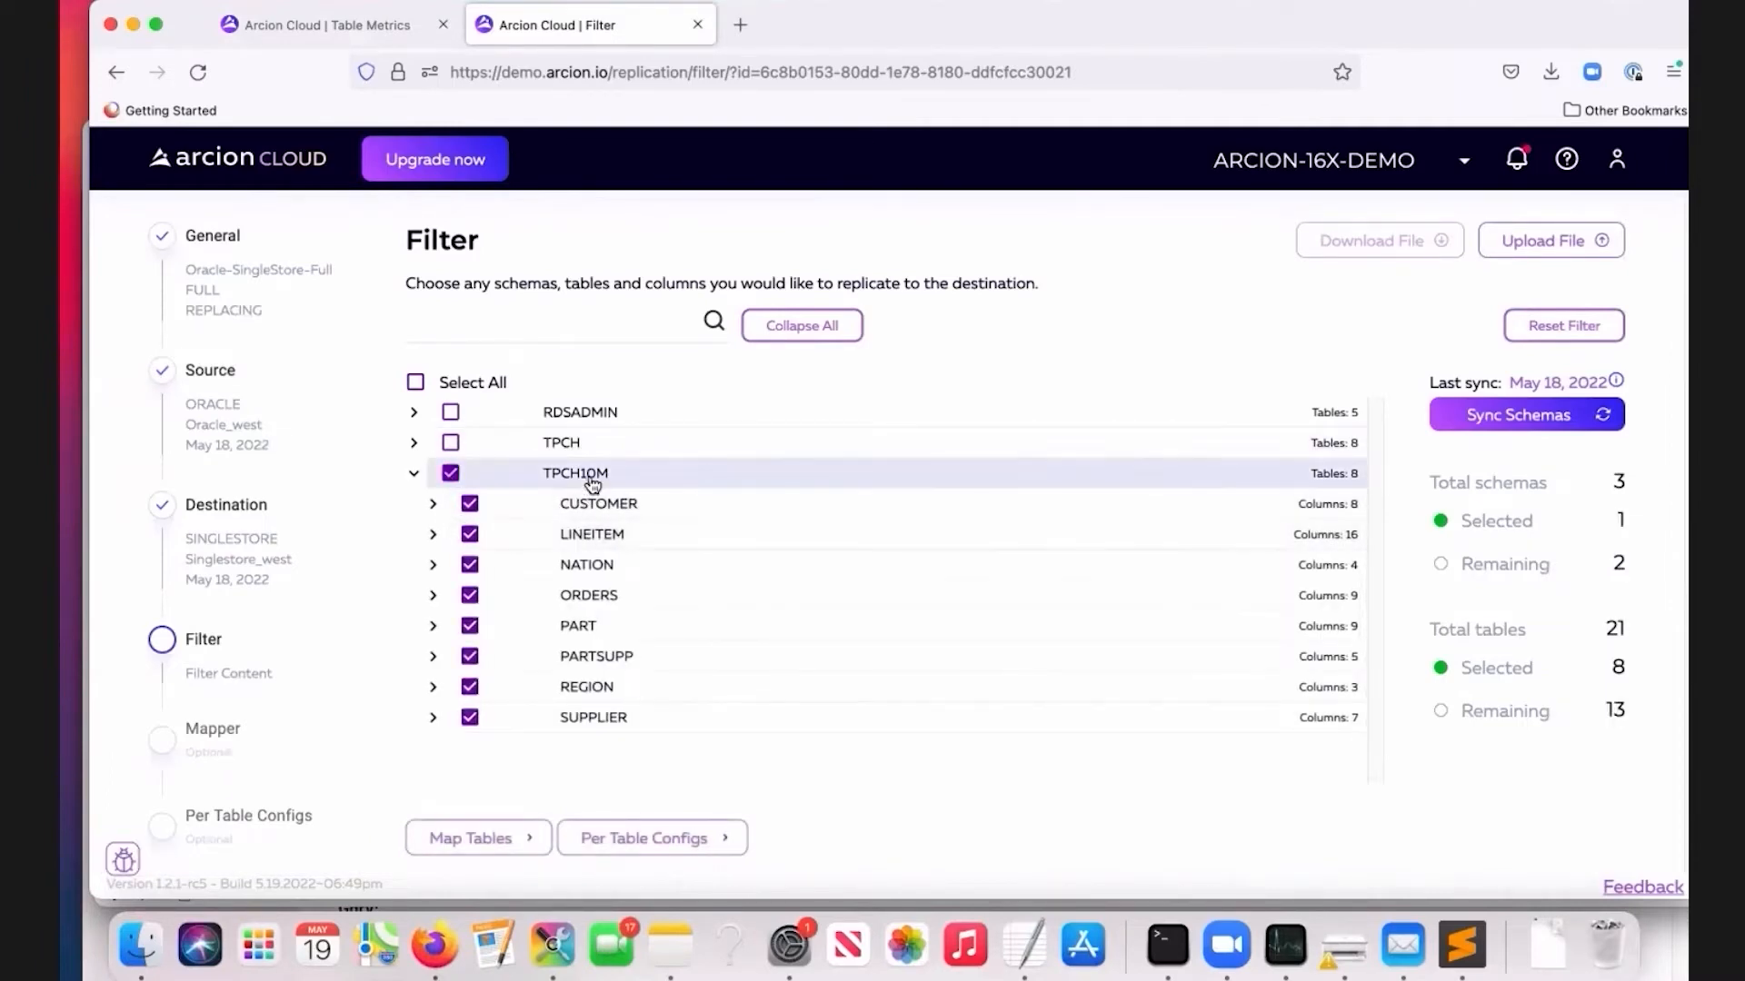
click(470, 656)
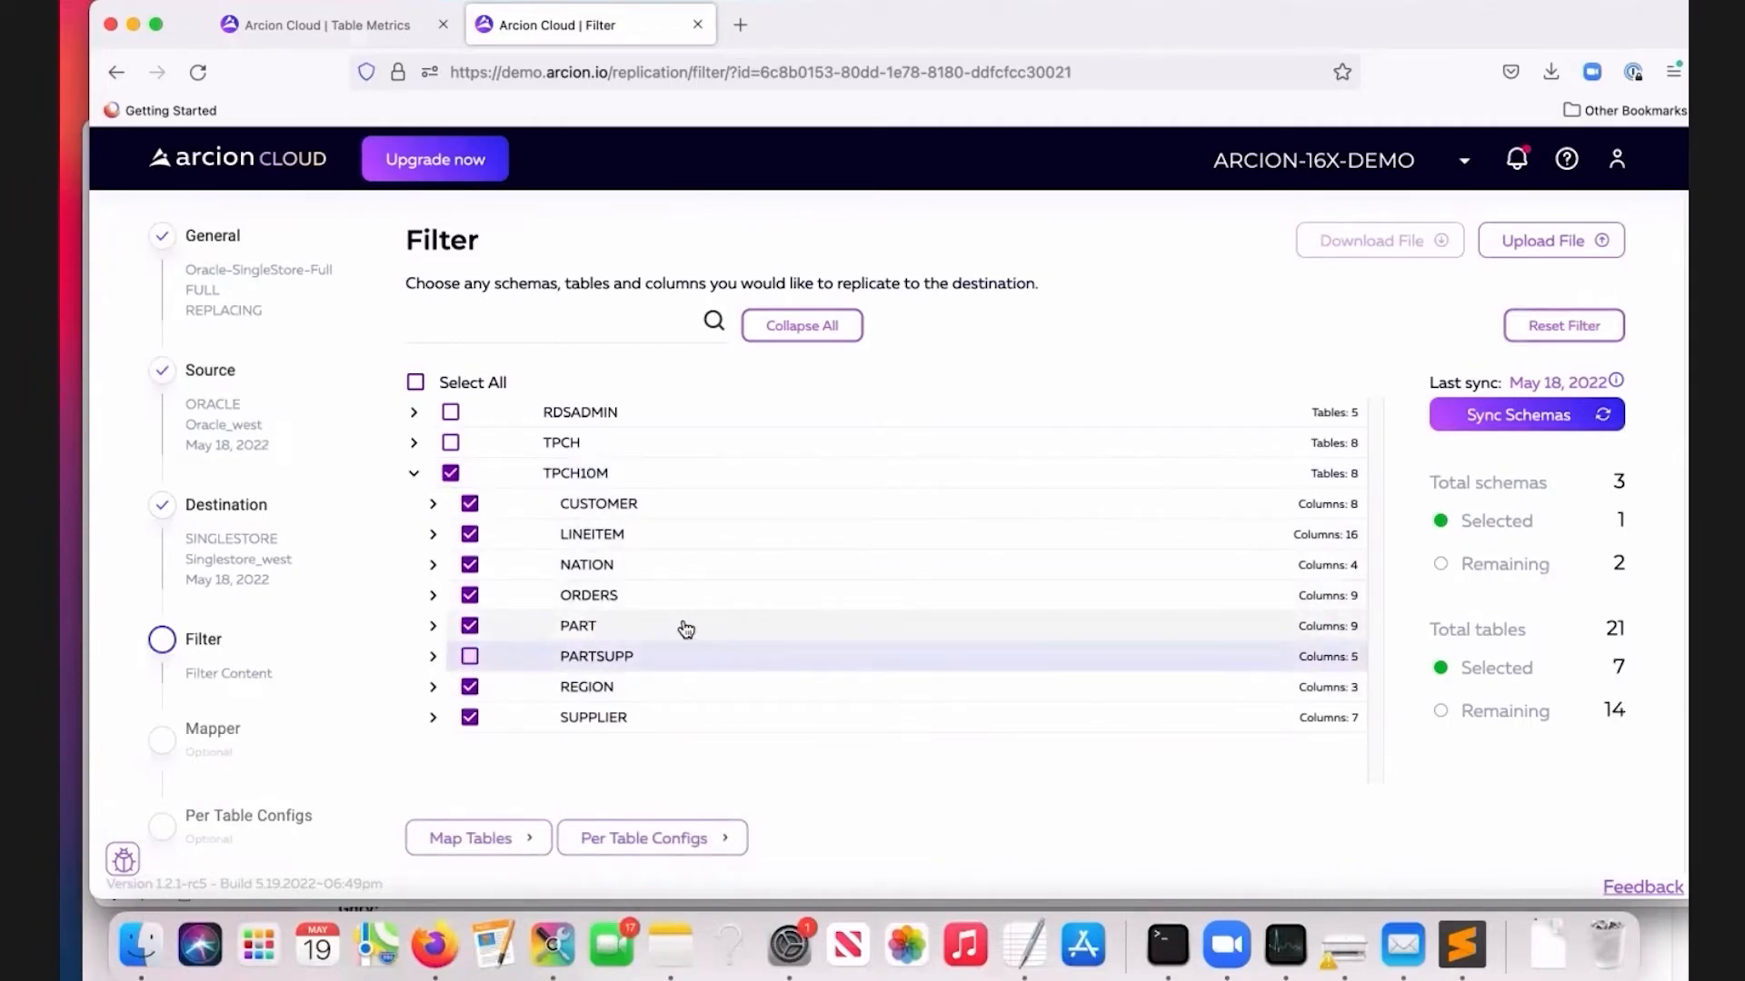
scroll(822, 705, down, 1)
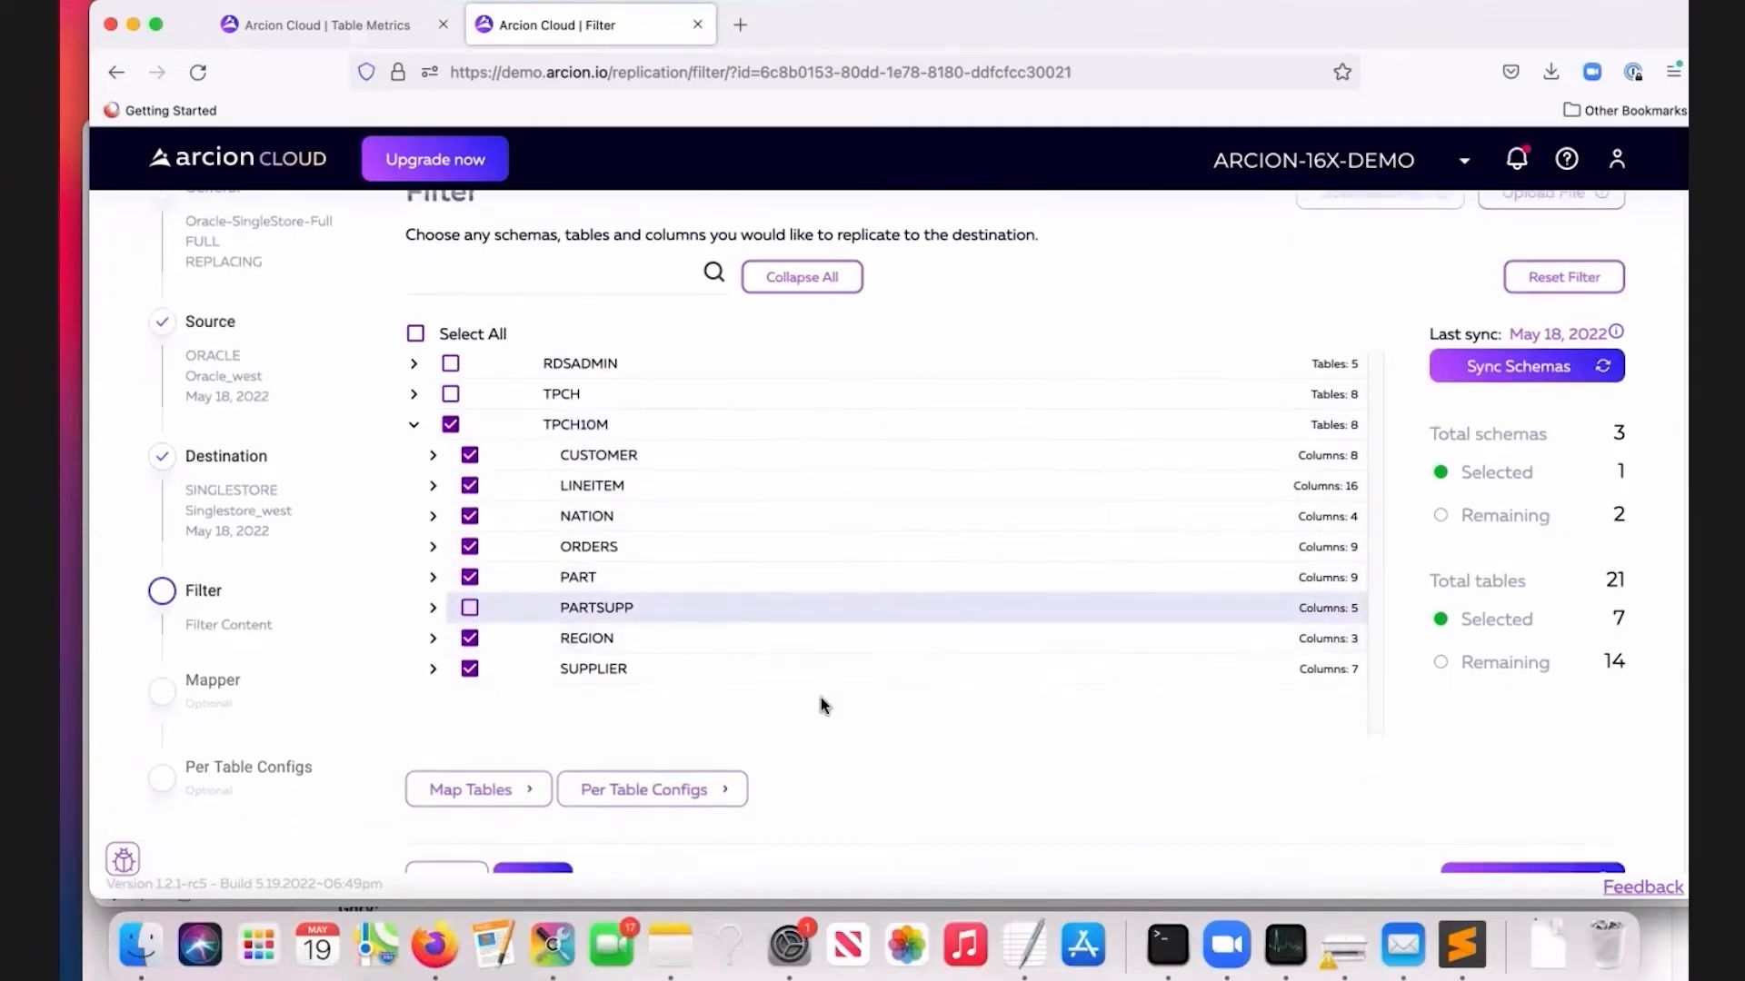
scroll(822, 702, up, 1)
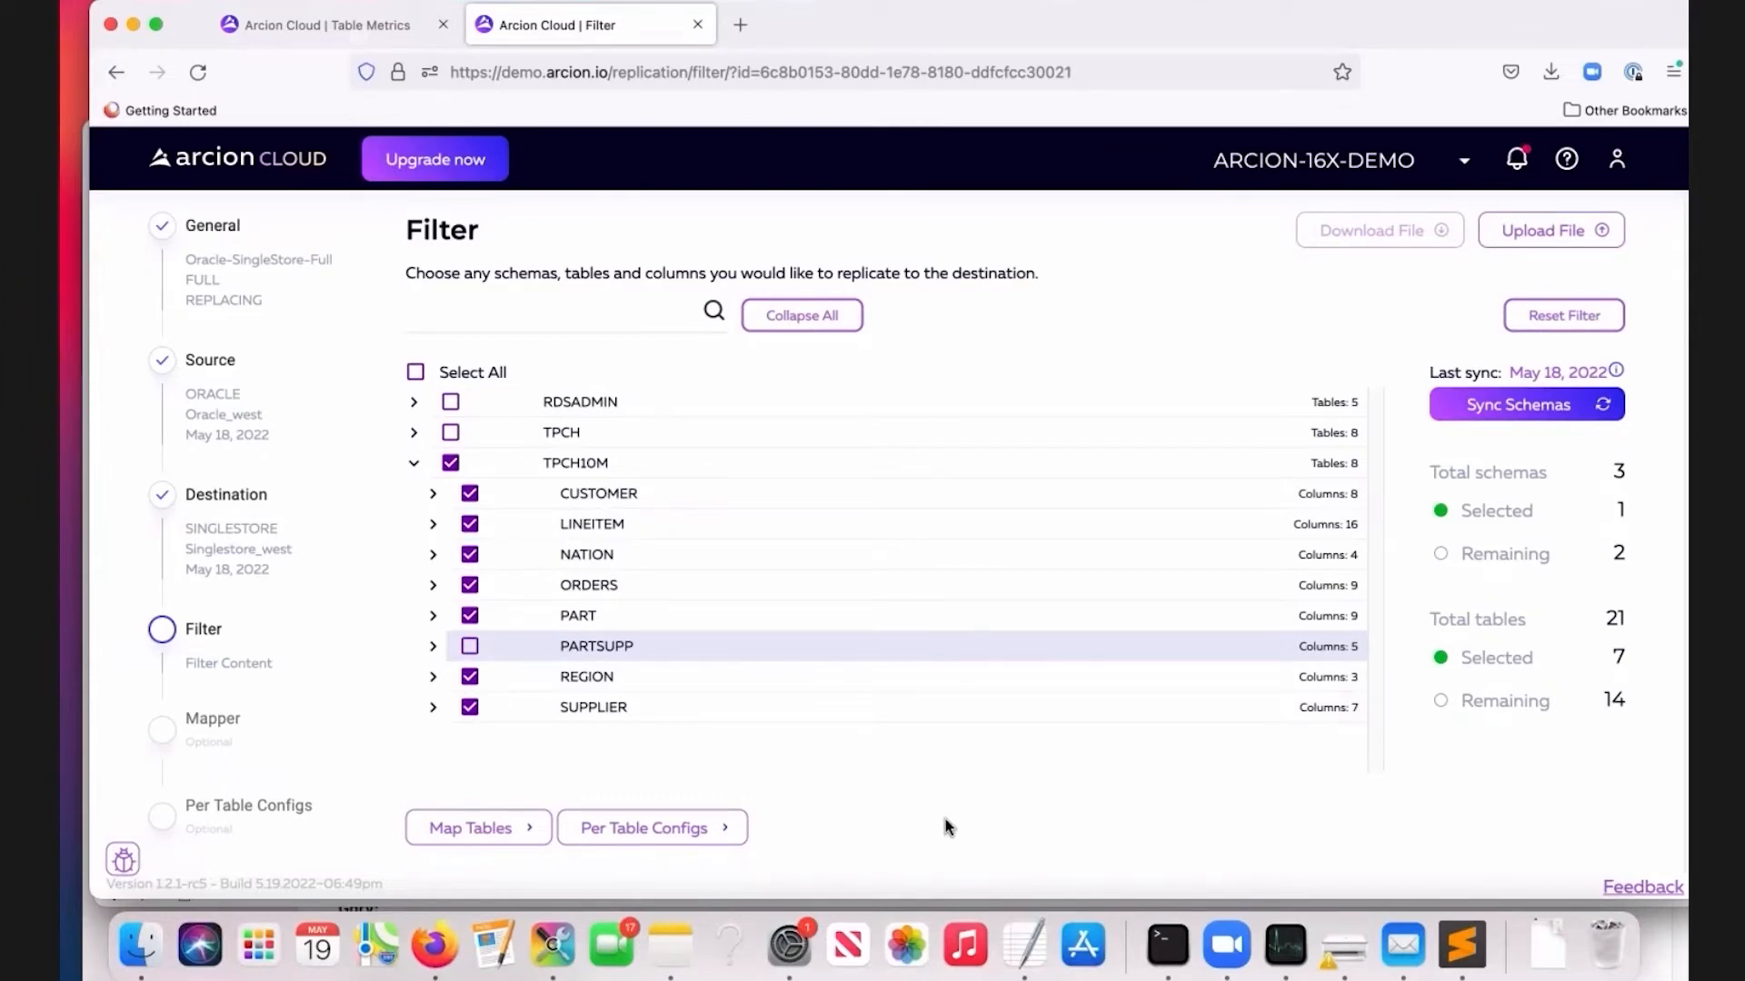
scroll(979, 776, down, 2)
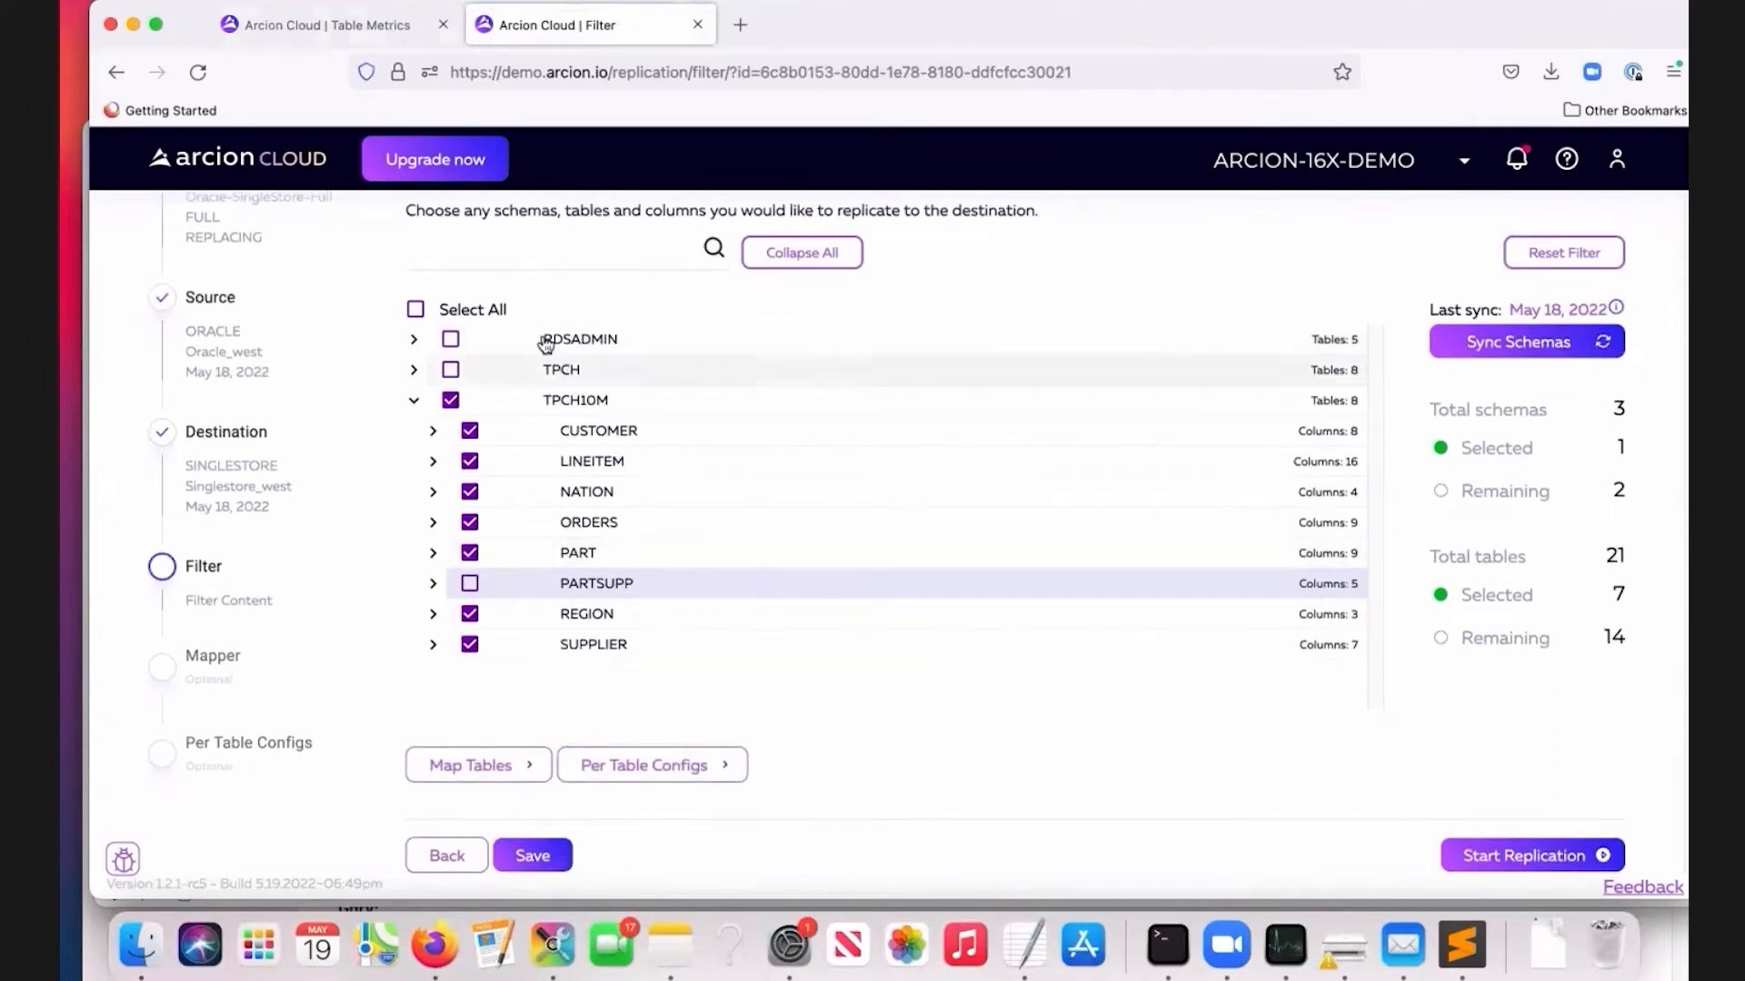
click(1513, 859)
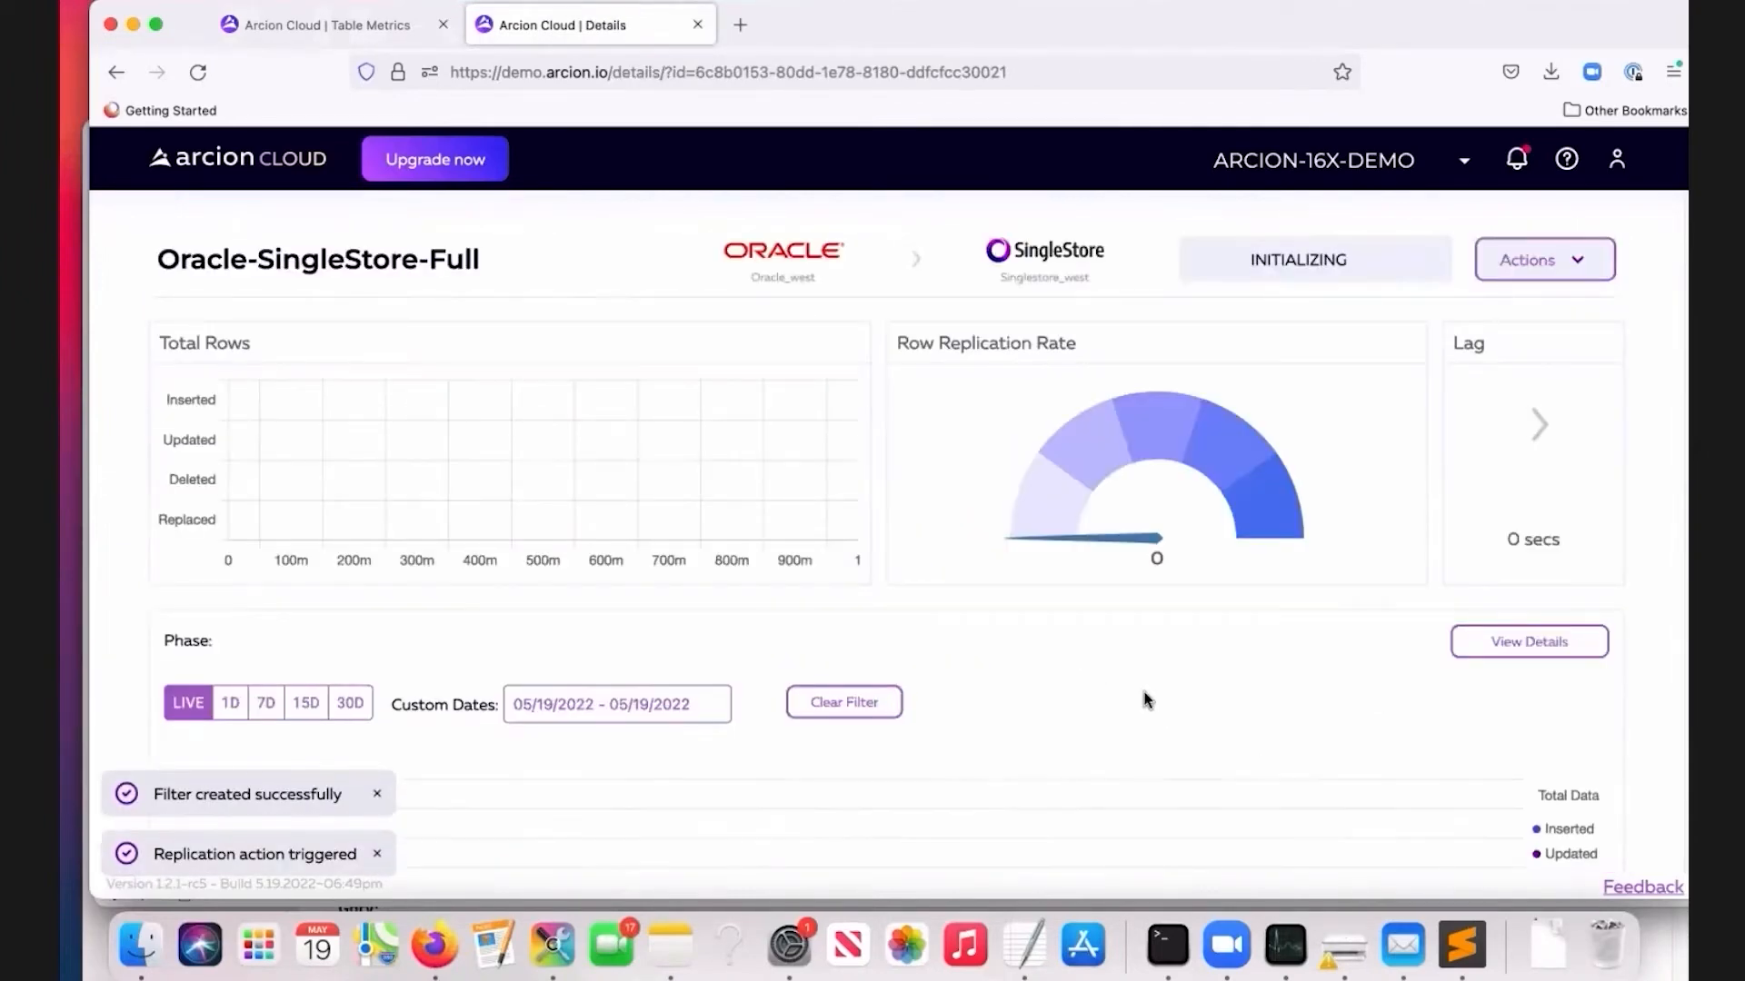
Switch to the terminal's SingleStore session and list the schemas with show schemas; to check the TPCH entry.
click(1167, 945)
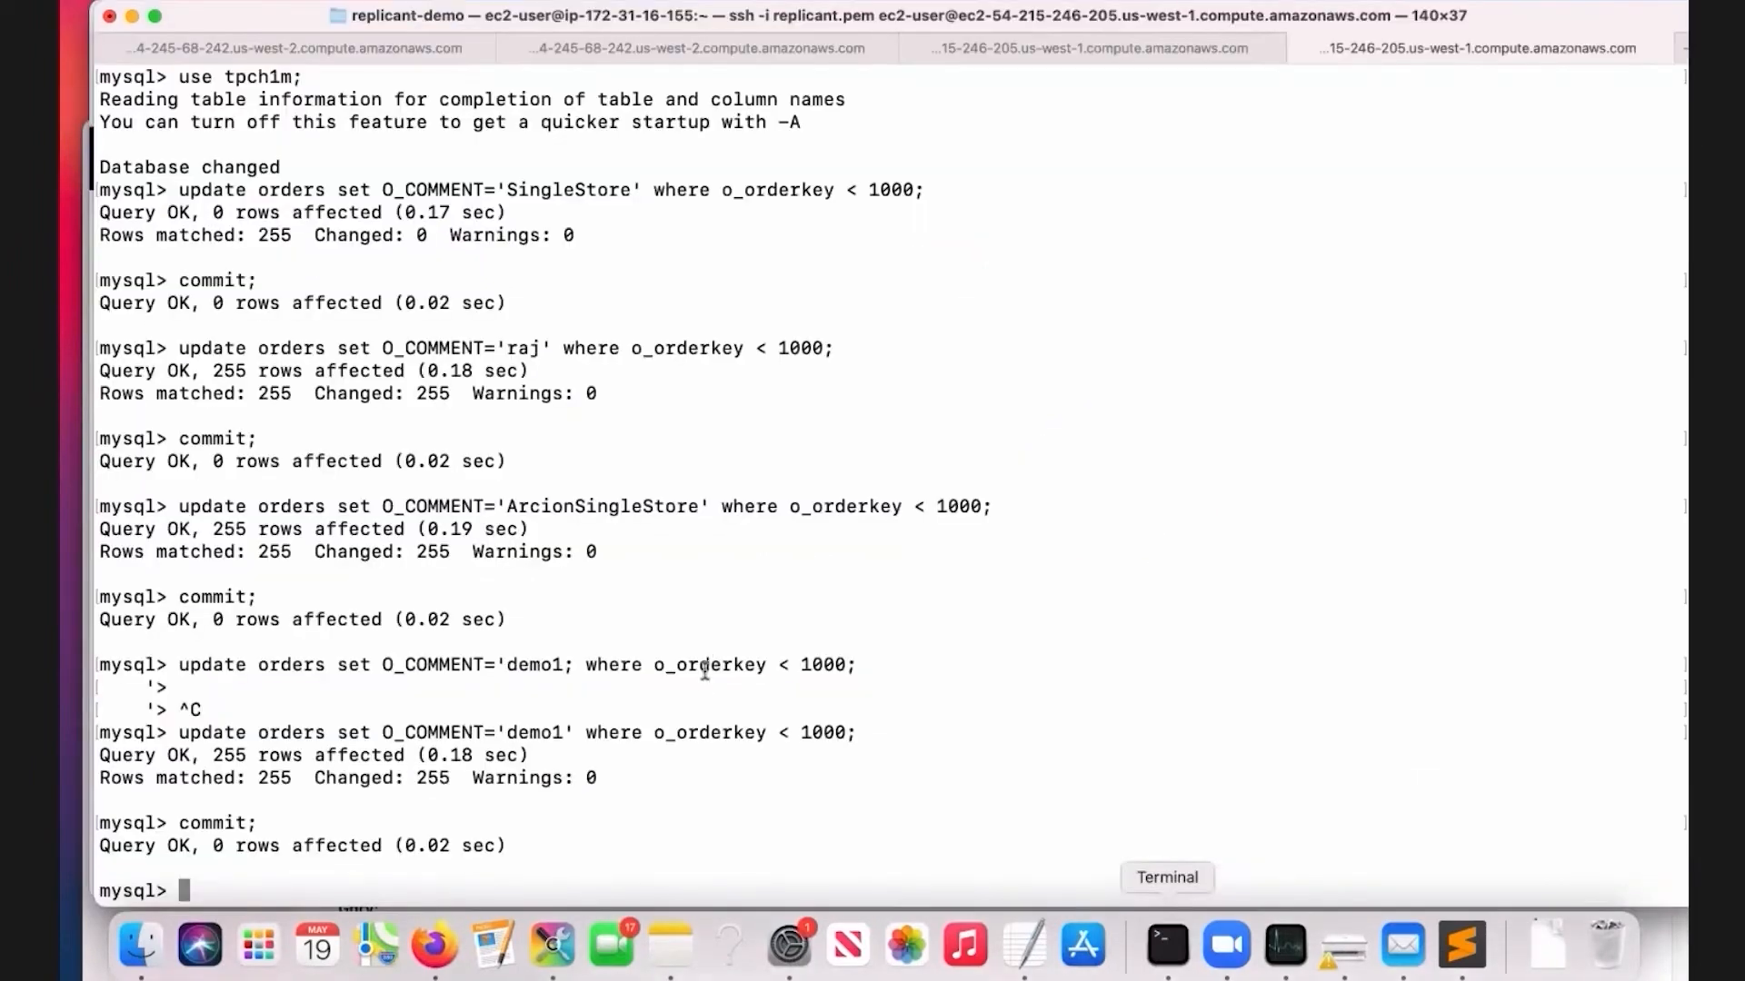
click(331, 51)
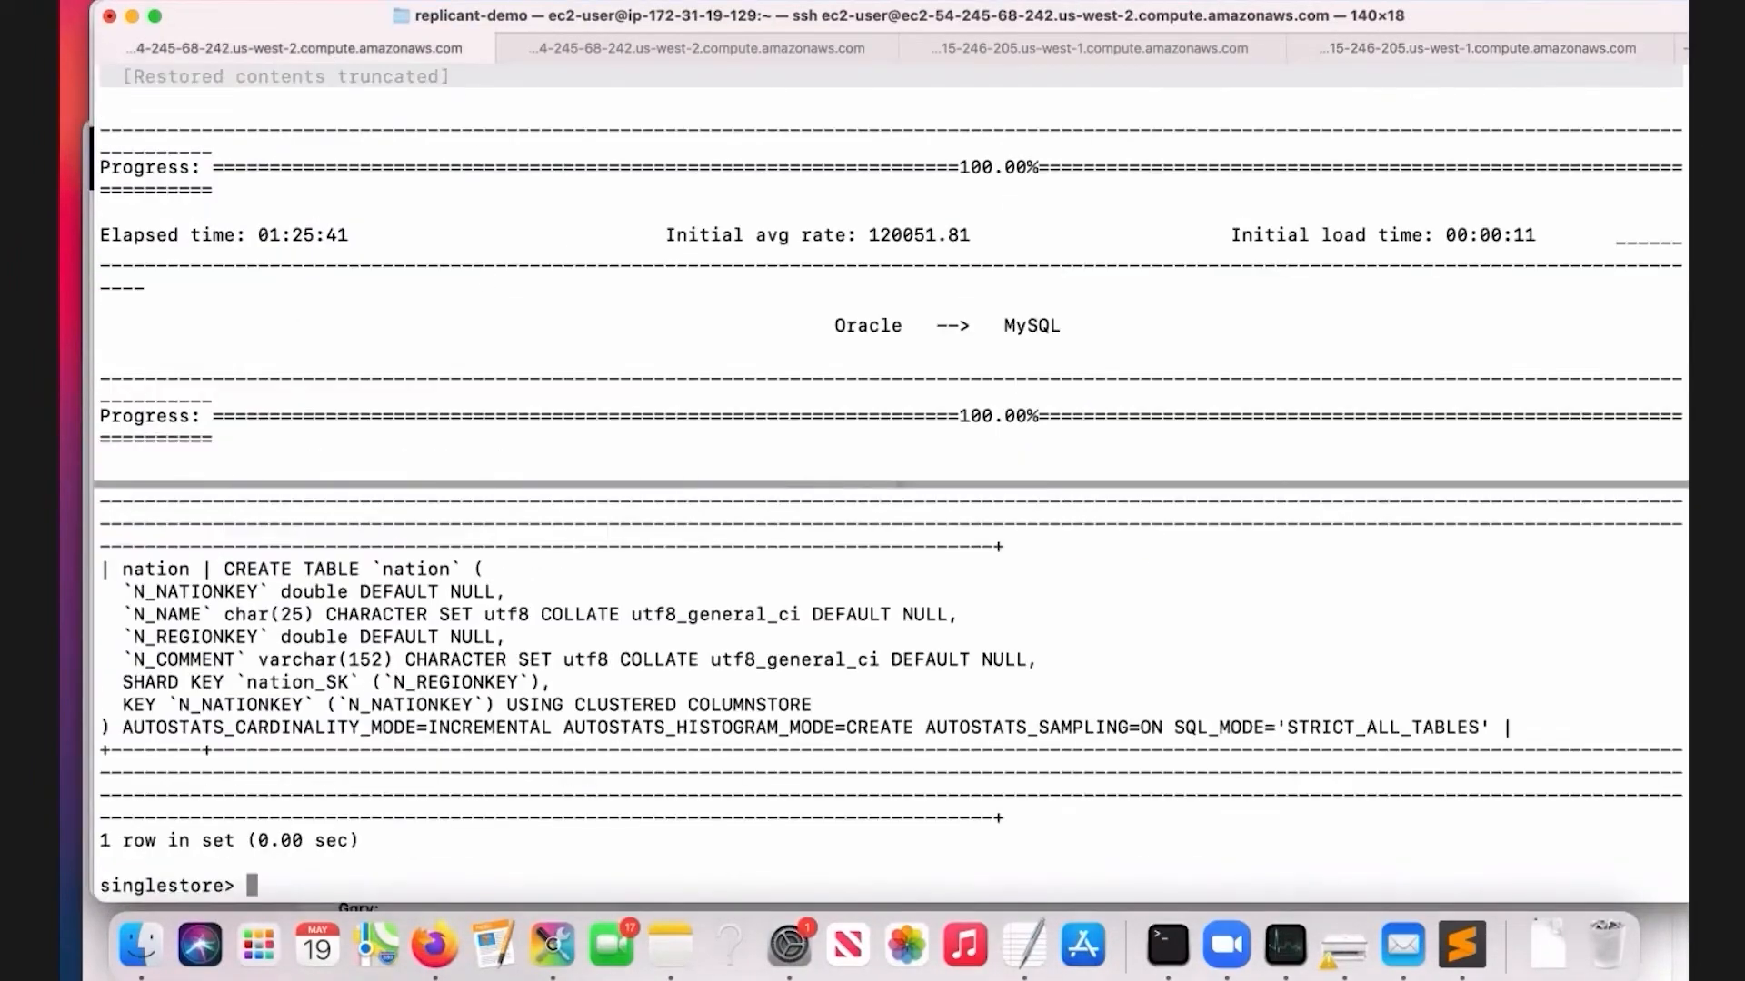
text(show schemas)
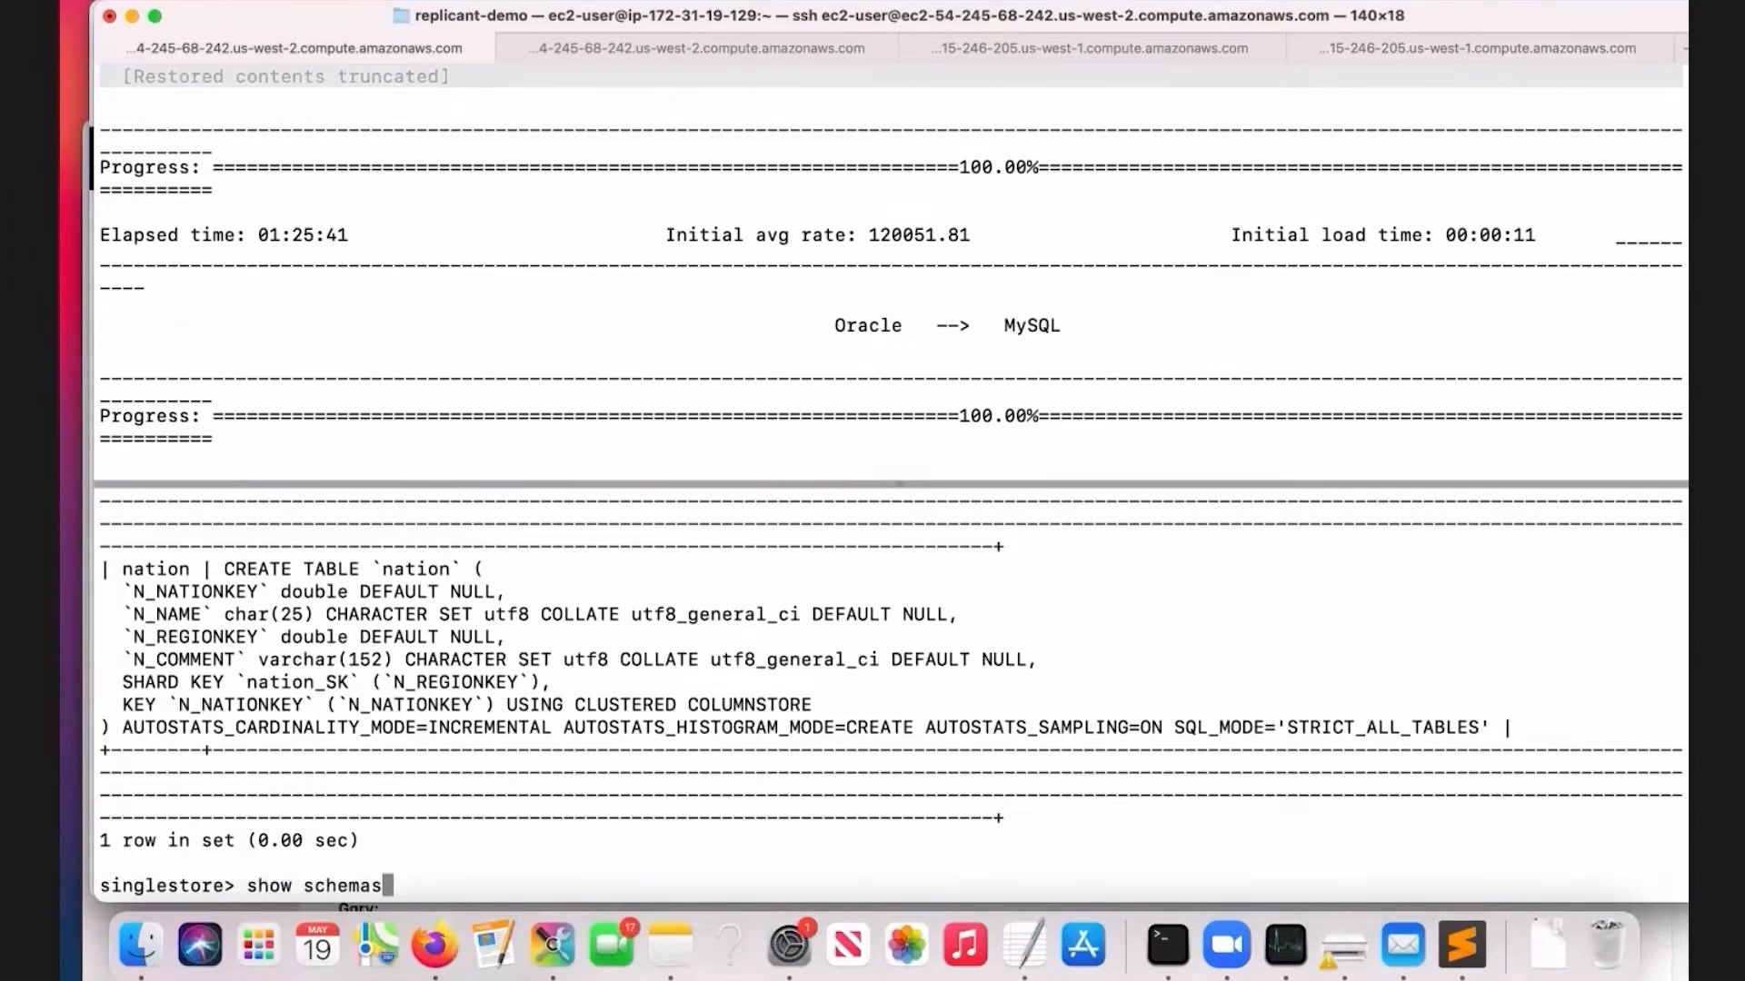
text(;)
key(Return)
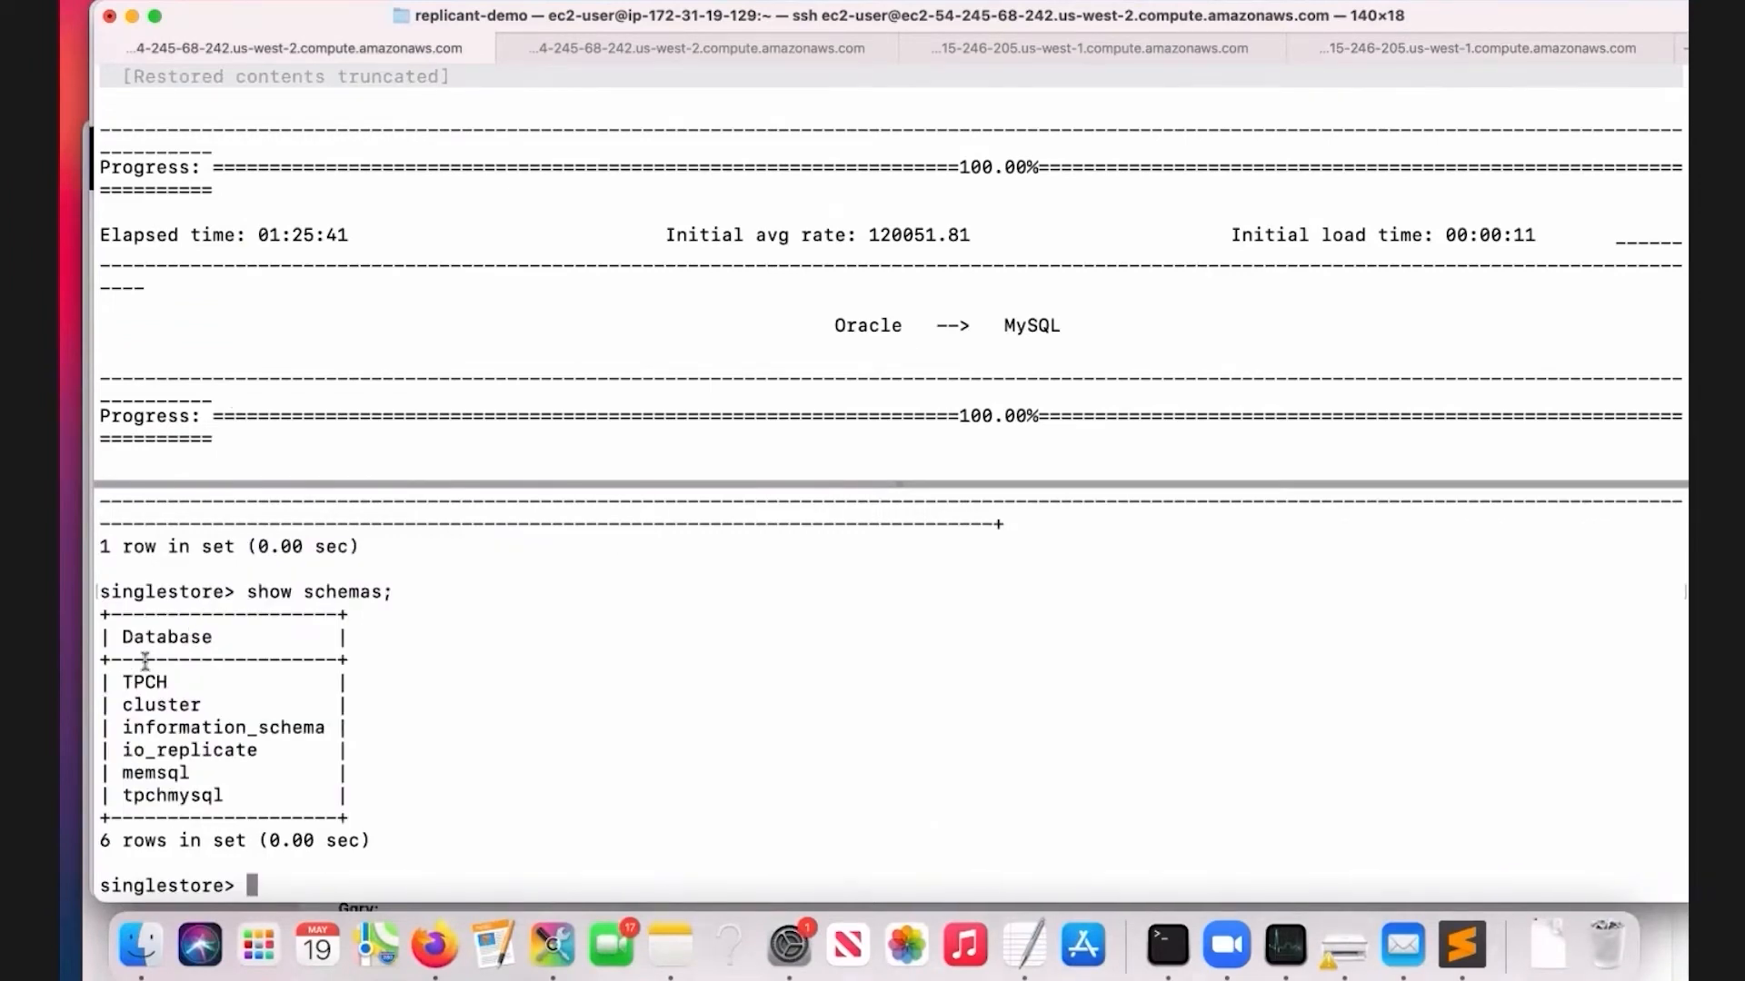
drag(121, 679, 191, 682)
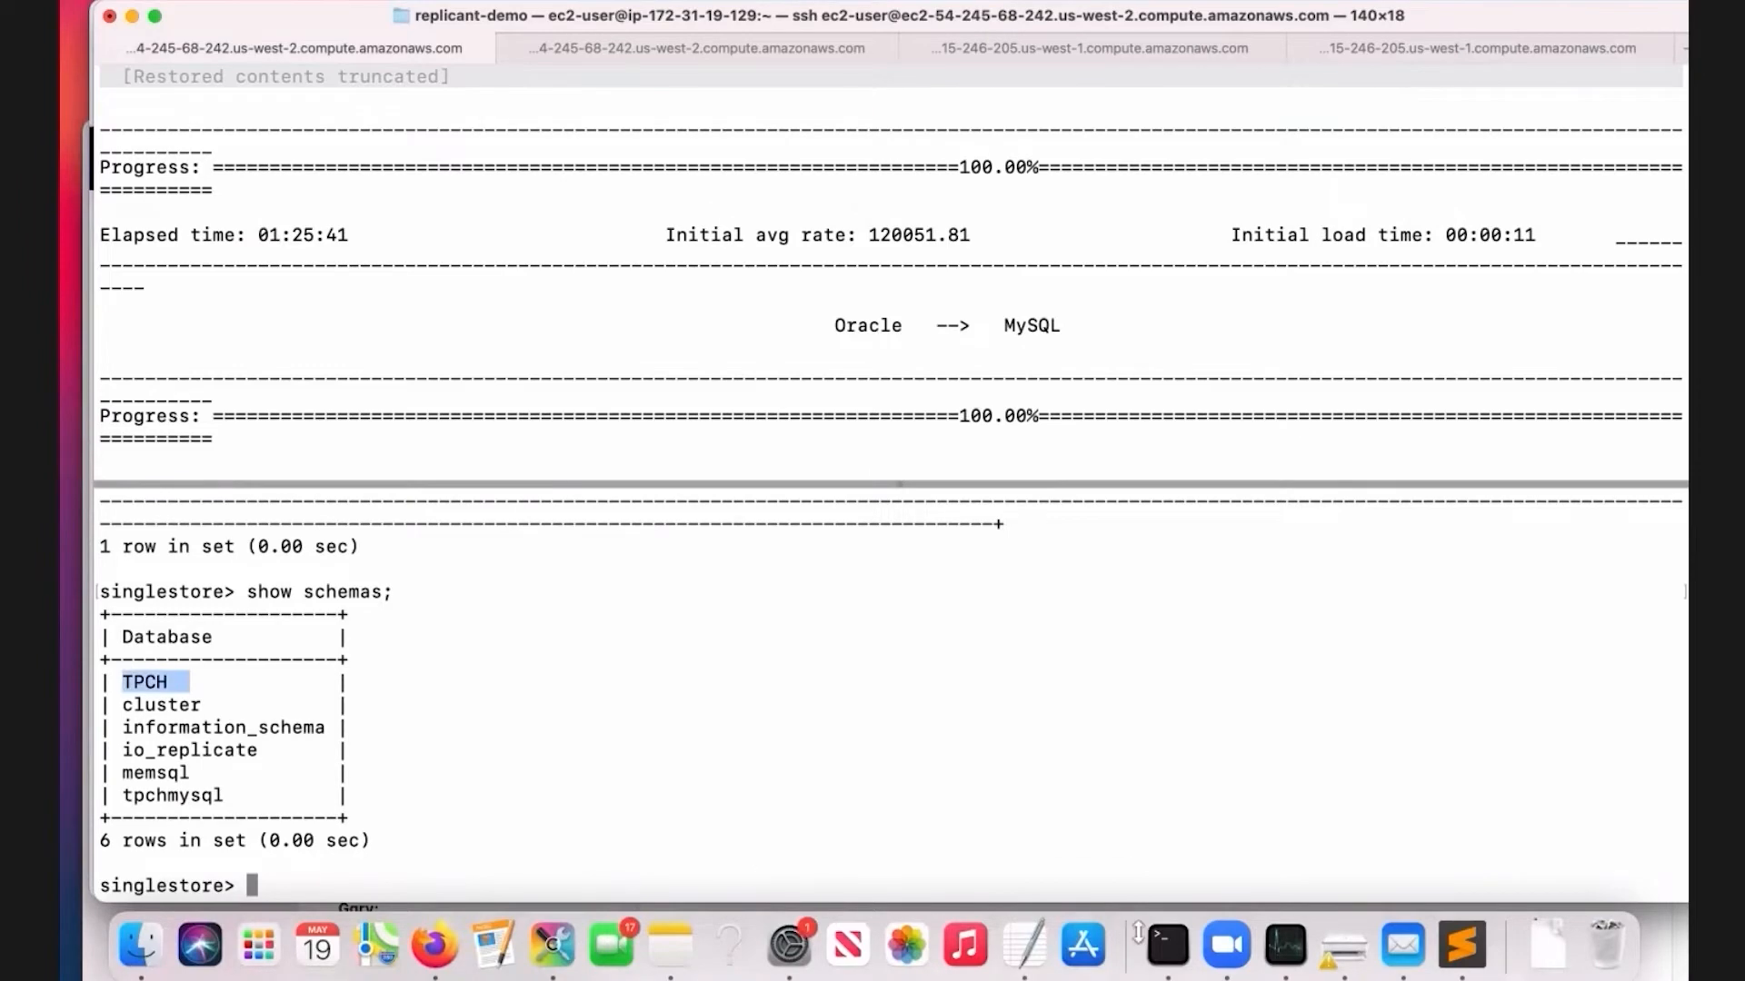
Switch back to Arcion Cloud and examine the trace log of the Oracle-SingleStore-Full replication.
click(433, 945)
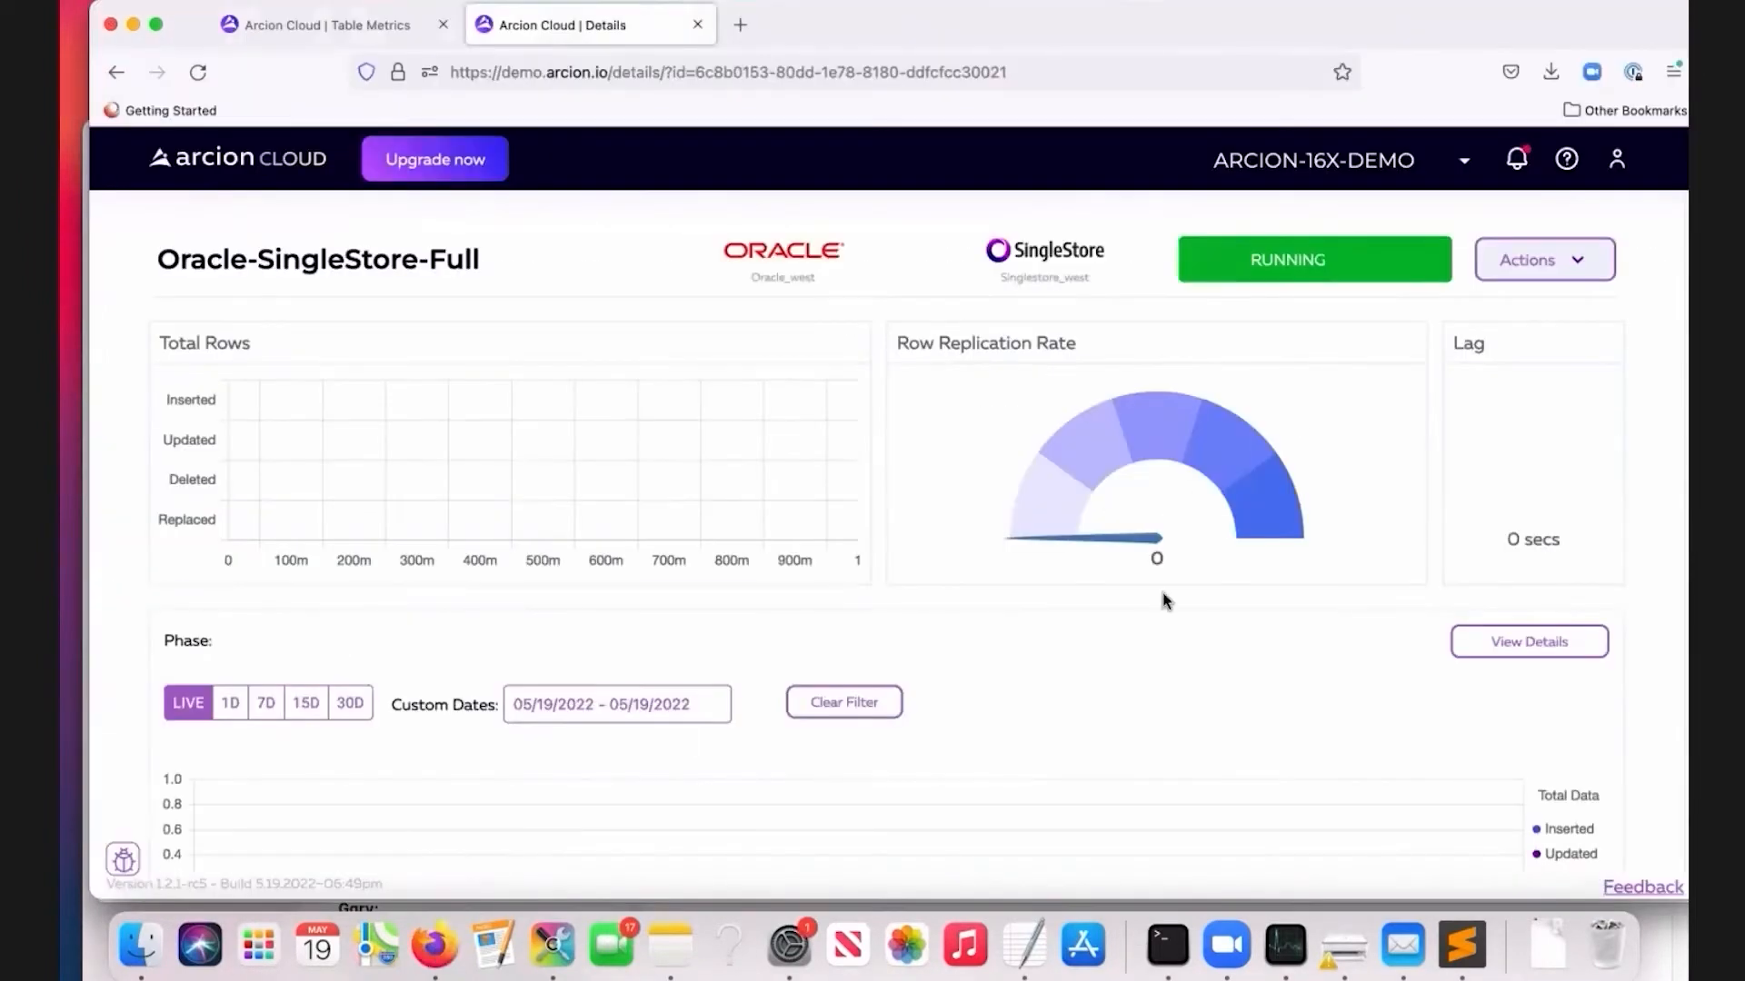
scroll(1211, 510, down, 10)
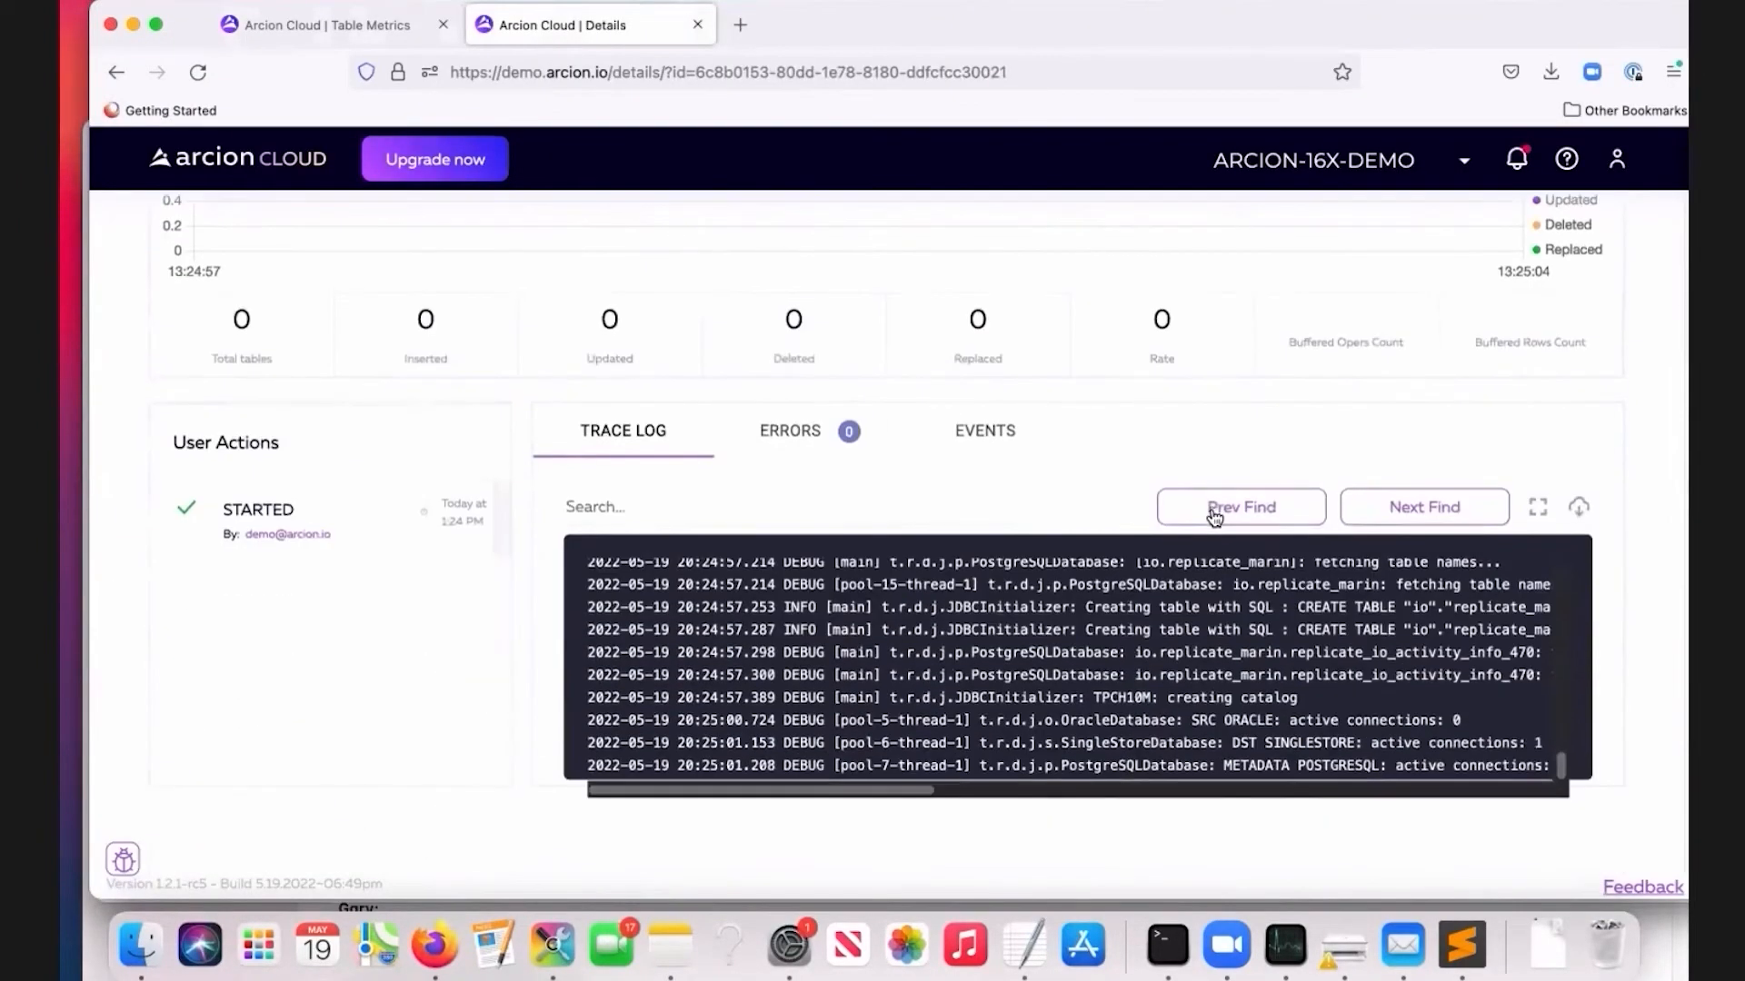
scroll(1112, 607, up, 6)
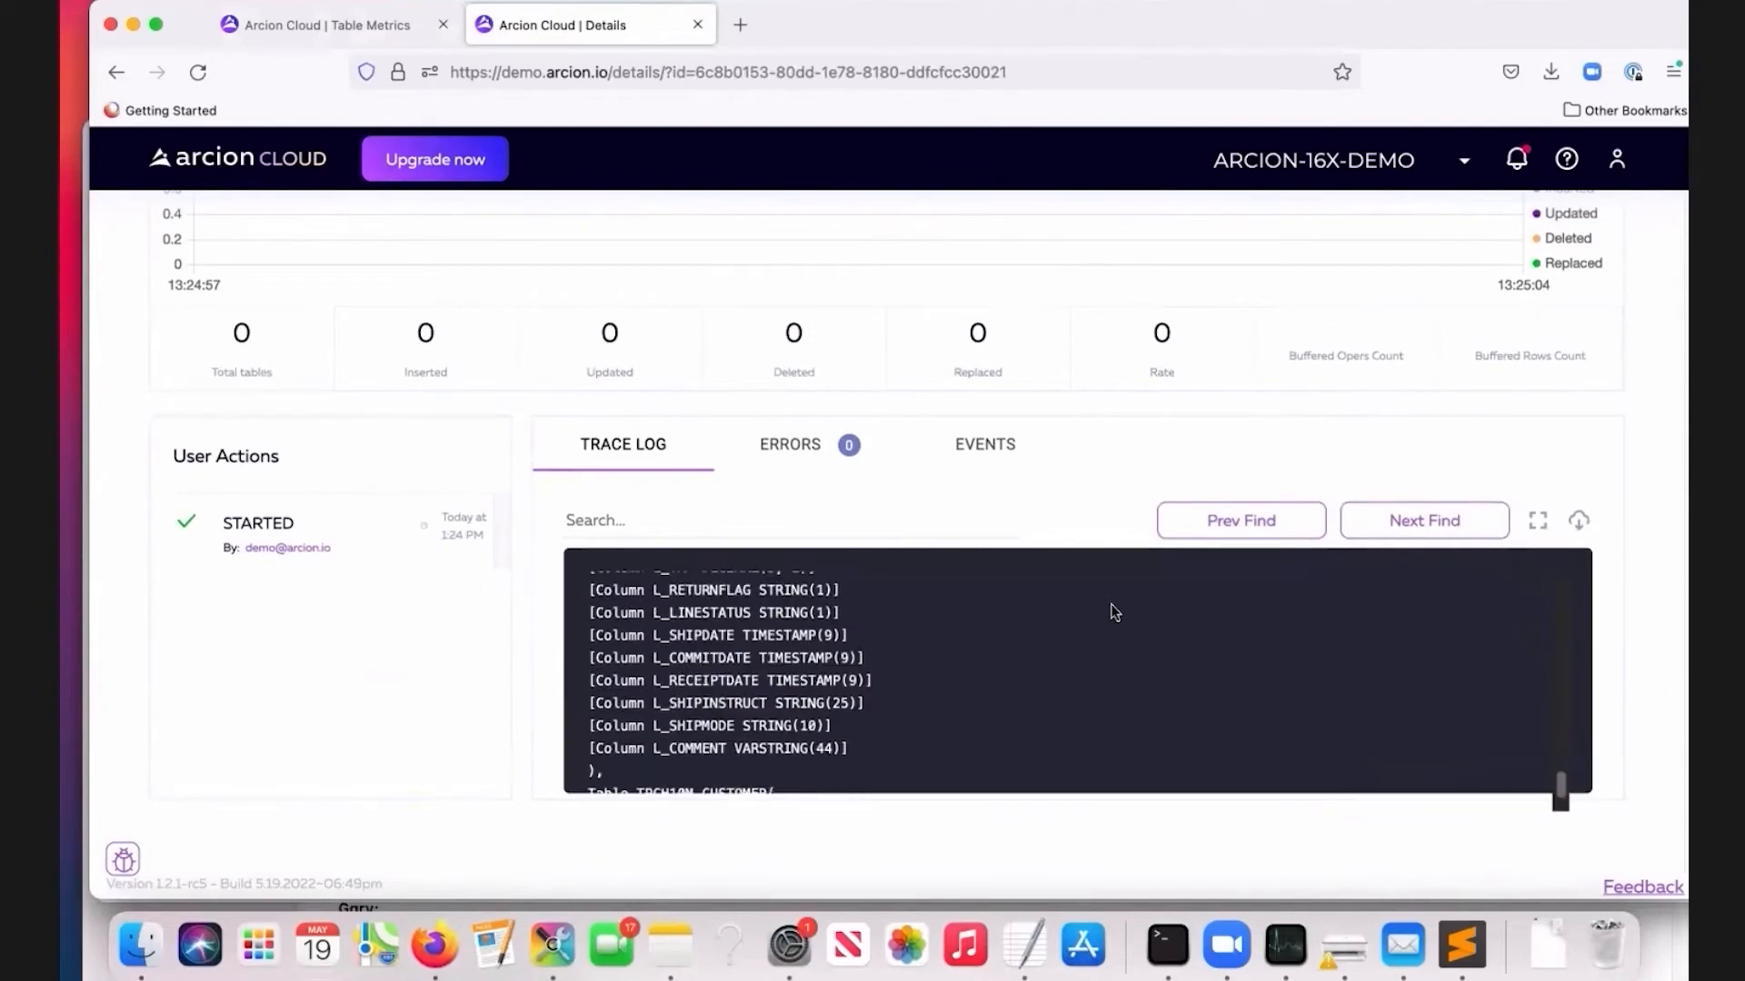
Switch to the terminal's SingleStore session and rerun show schemas; to look for the TPCH10M schema.
scroll(1089, 434, up, 10)
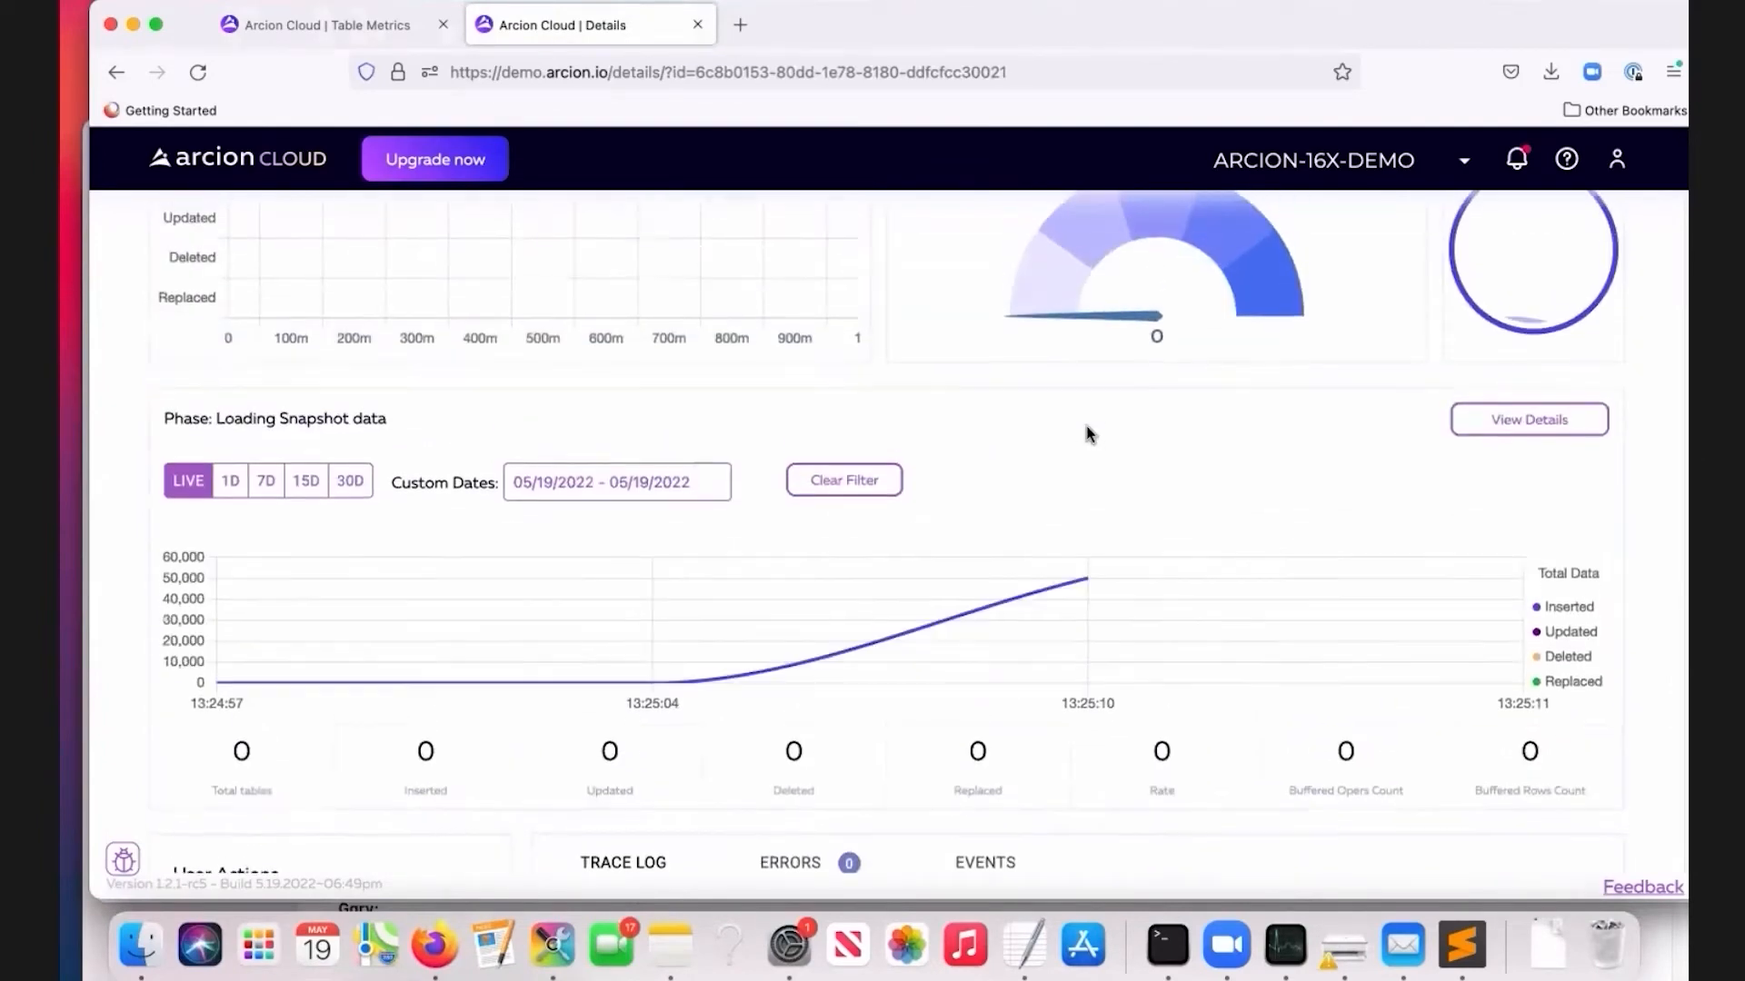
scroll(1089, 434, down, 2)
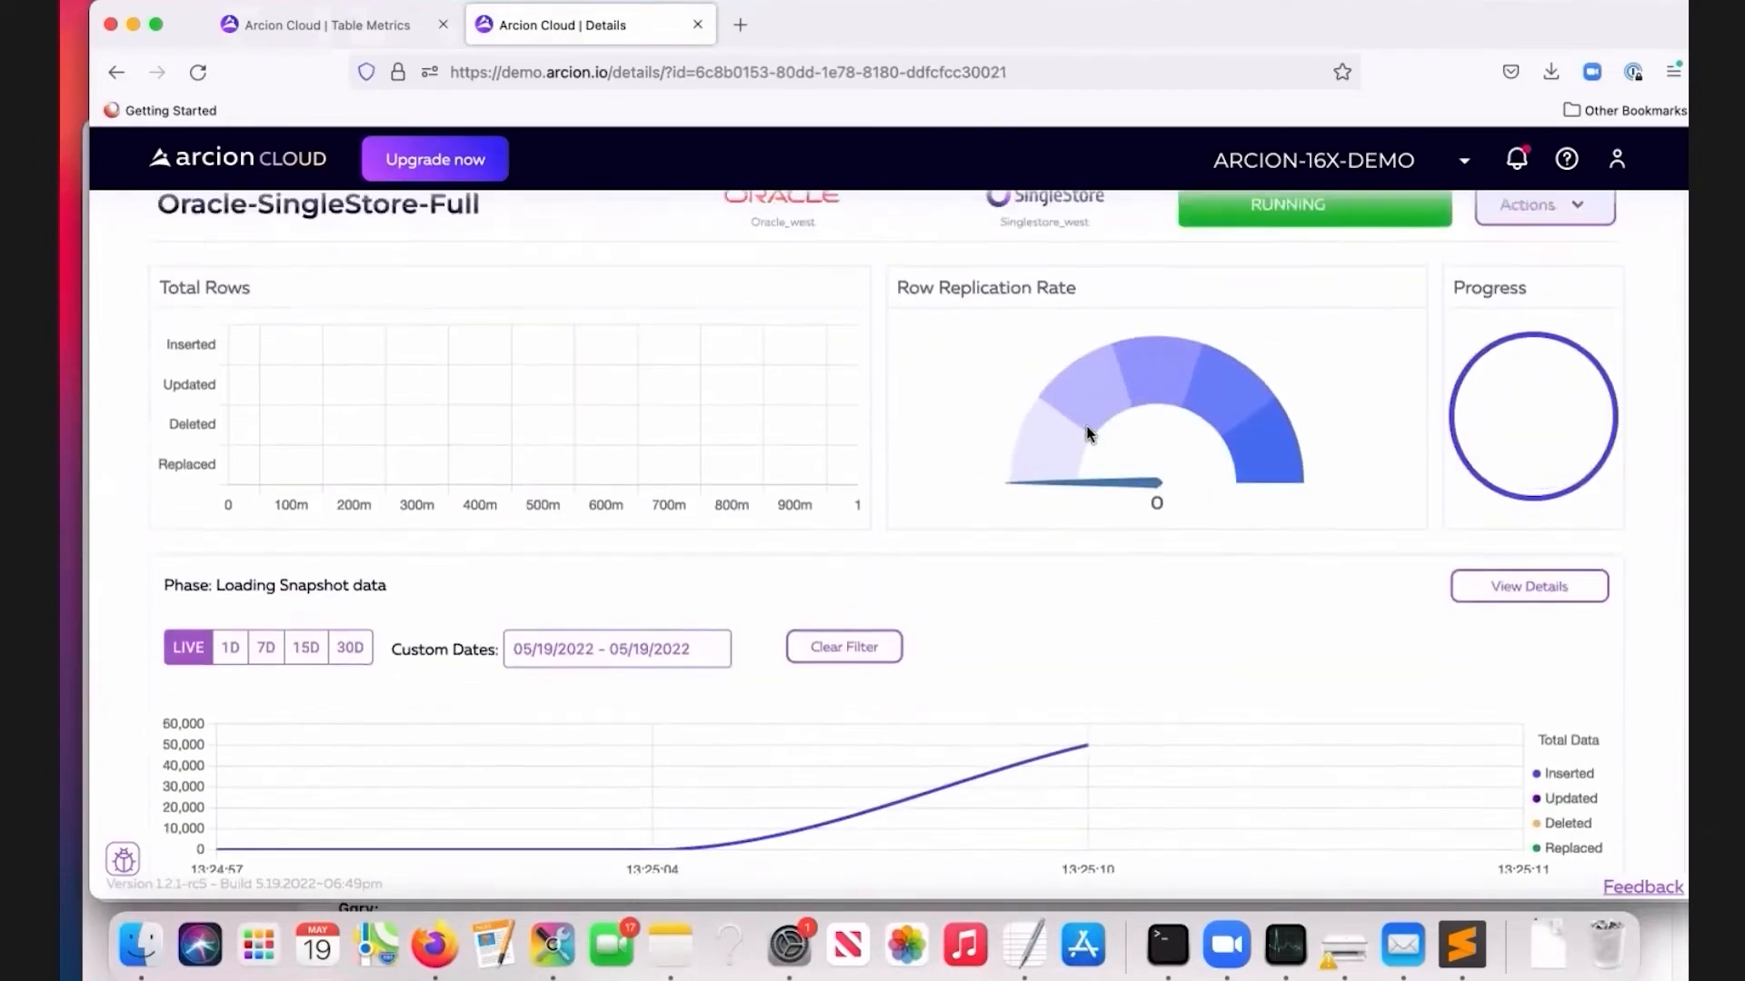
click(1175, 951)
key(Up)
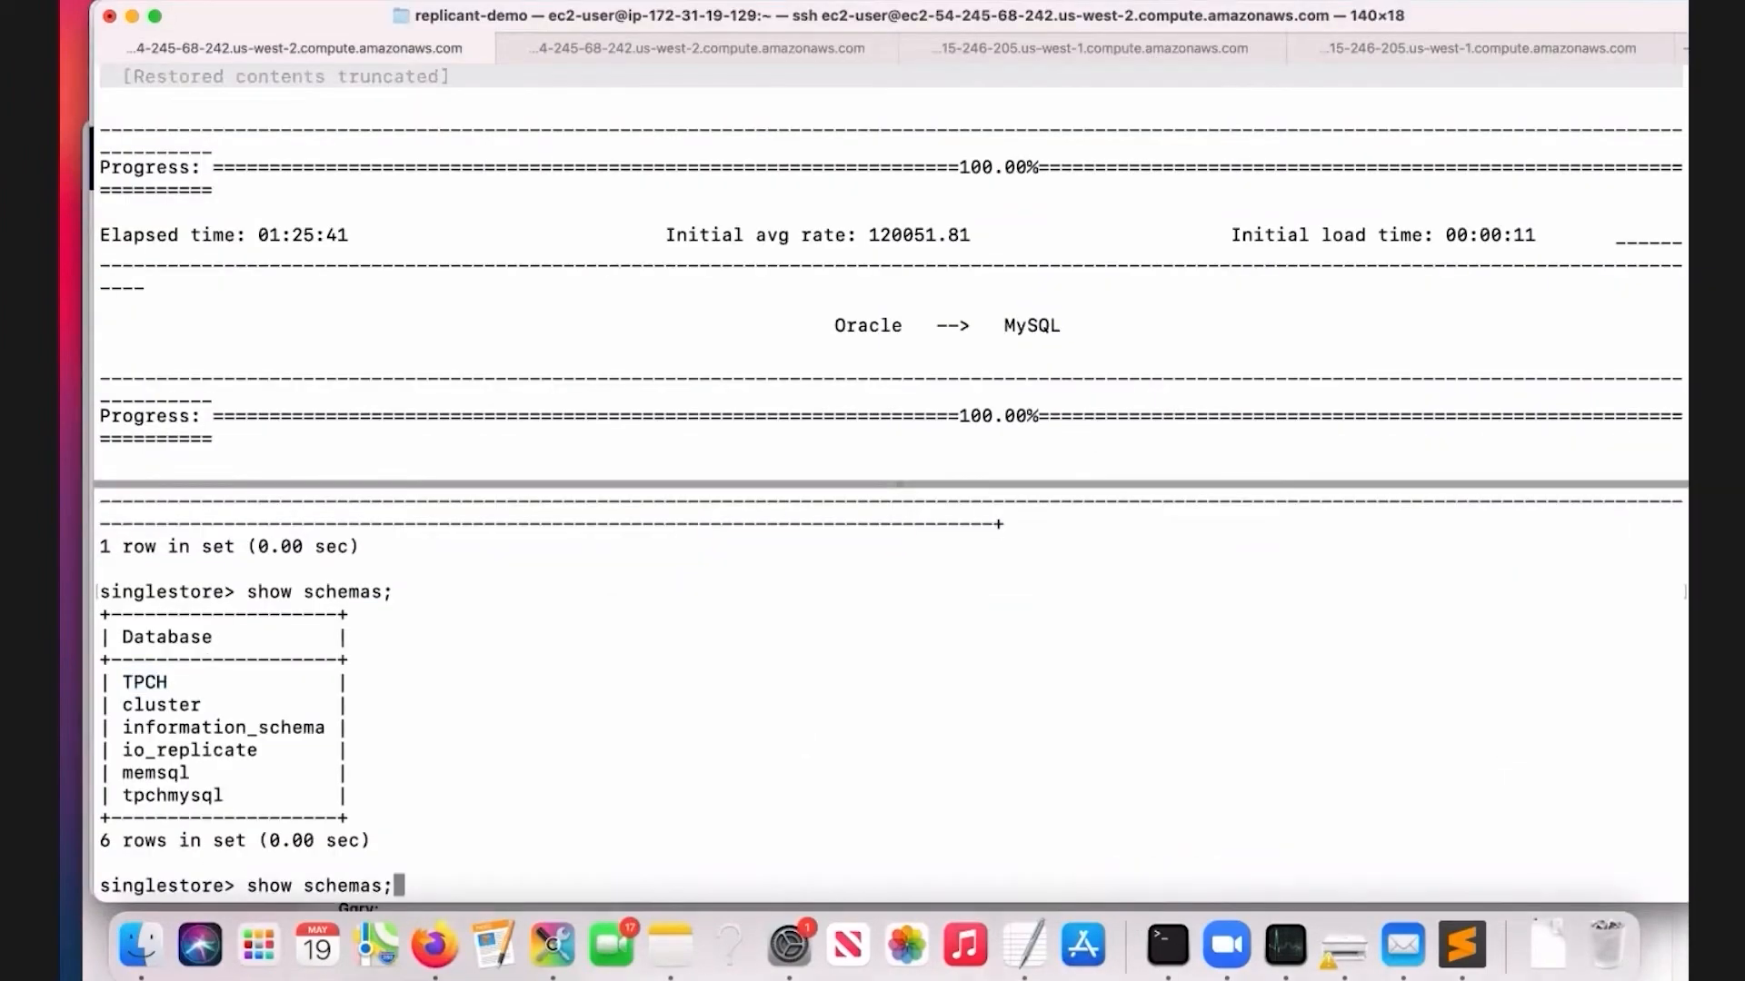
key(Return)
drag(120, 681, 216, 682)
Select the TPCH10M database with use TPCH10M; and list its tables with show tables;.
text(use TP)
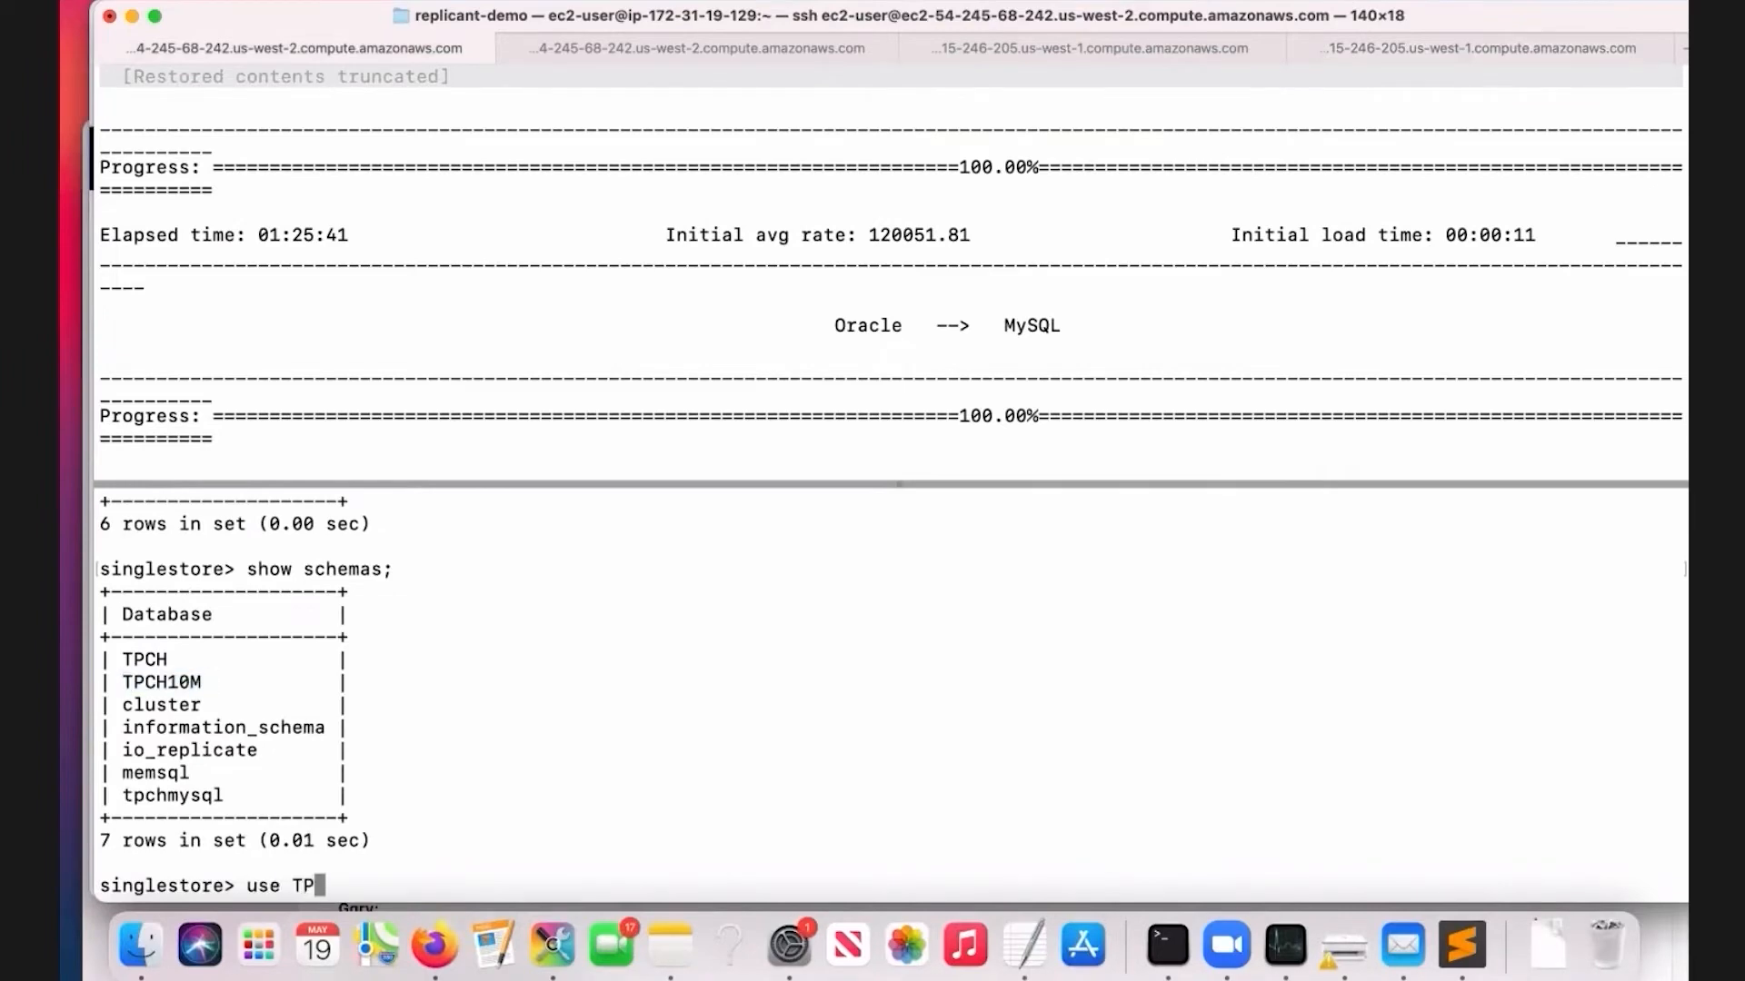
text(CH10M;)
key(Return)
text(show tables;)
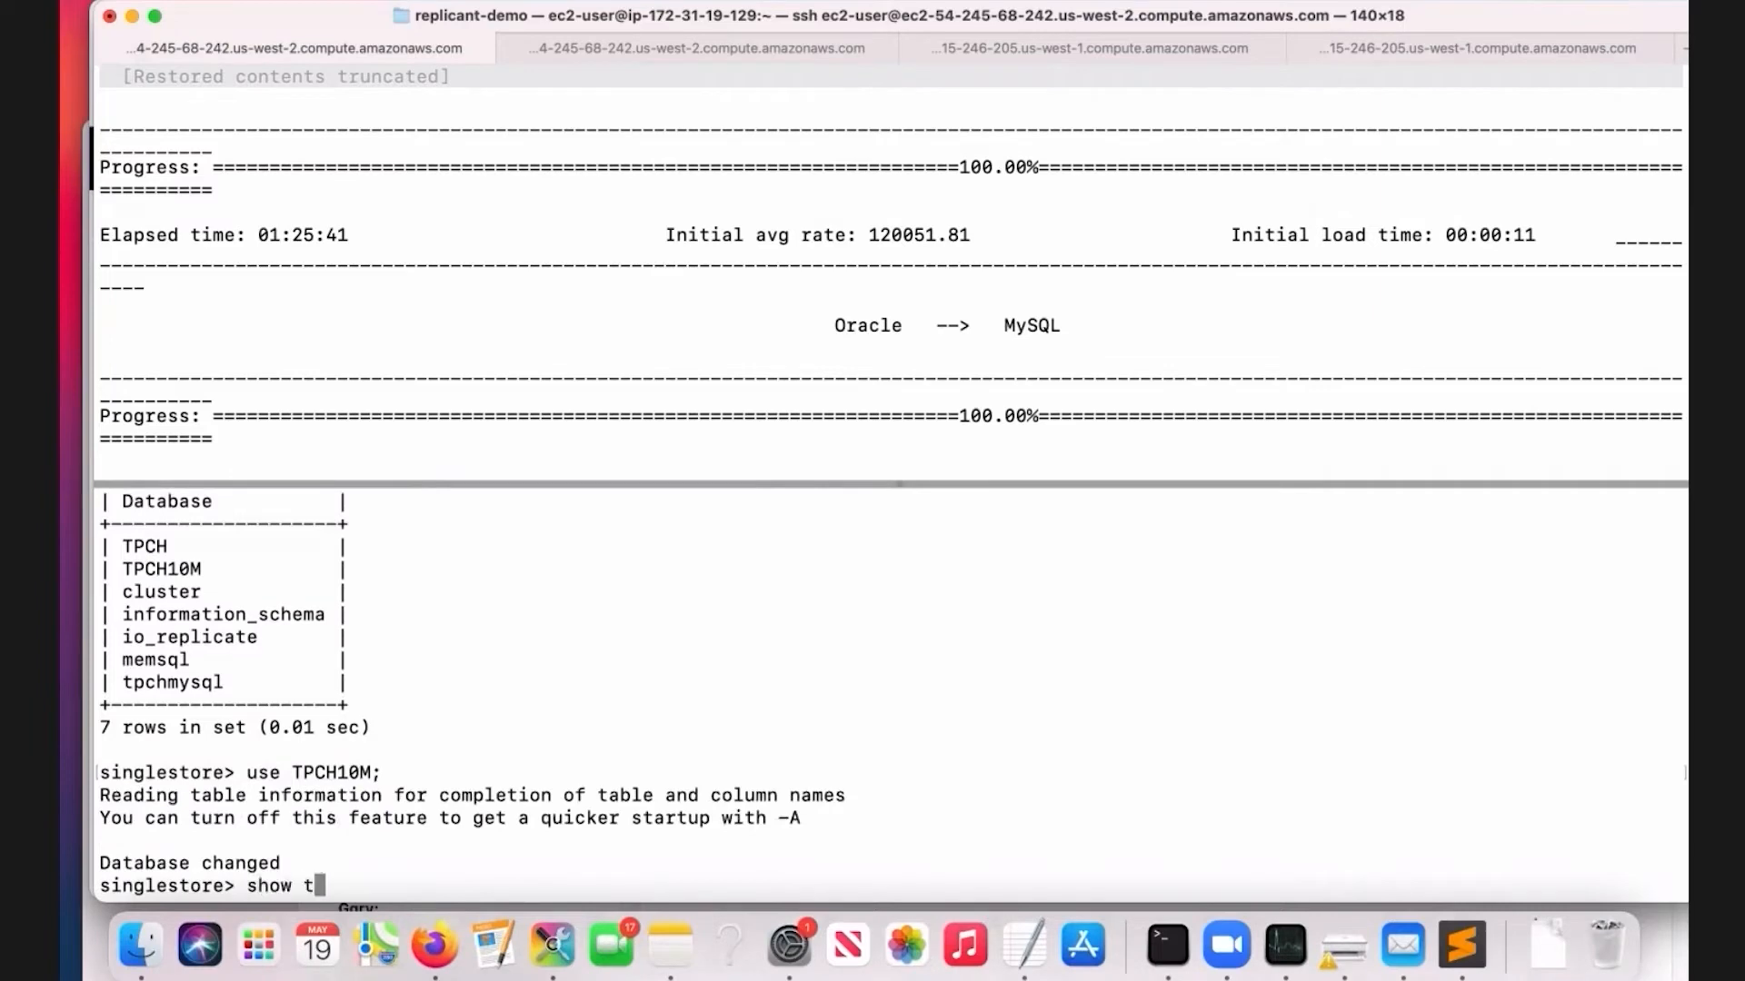
key(Return)
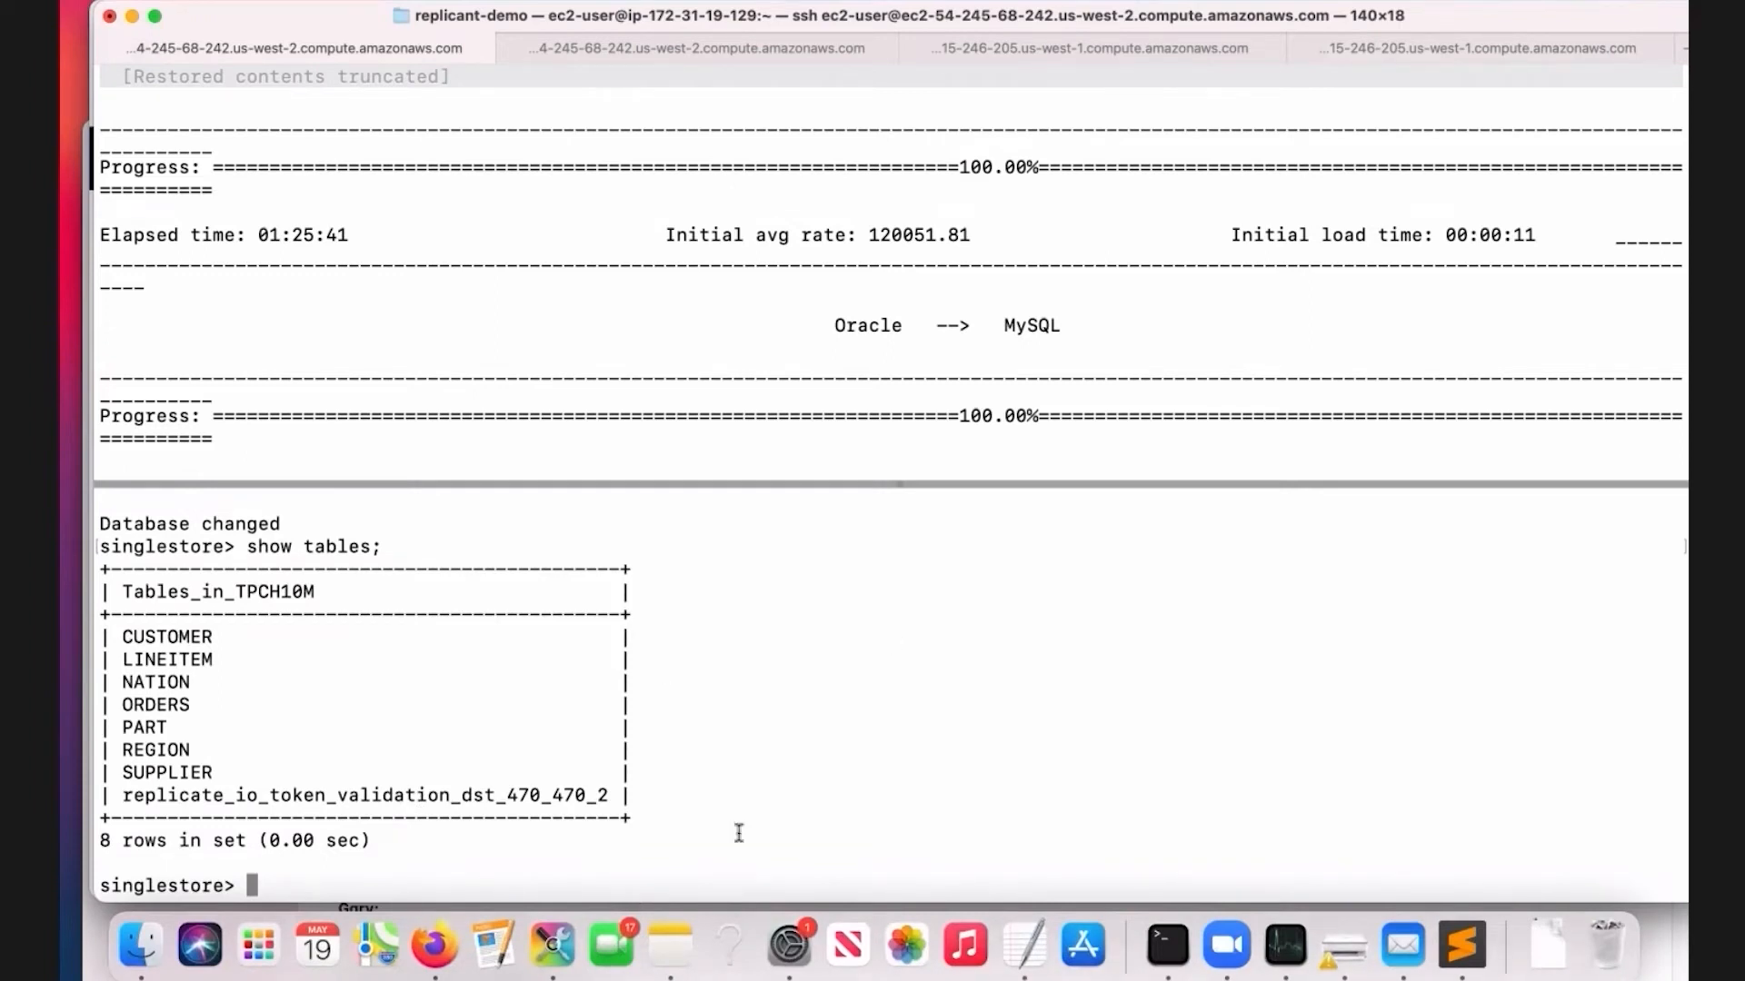
Switch back to Arcion Cloud and check the total tables, inserted rows and row replication rate of Oracle-SingleStore-Full.
click(431, 950)
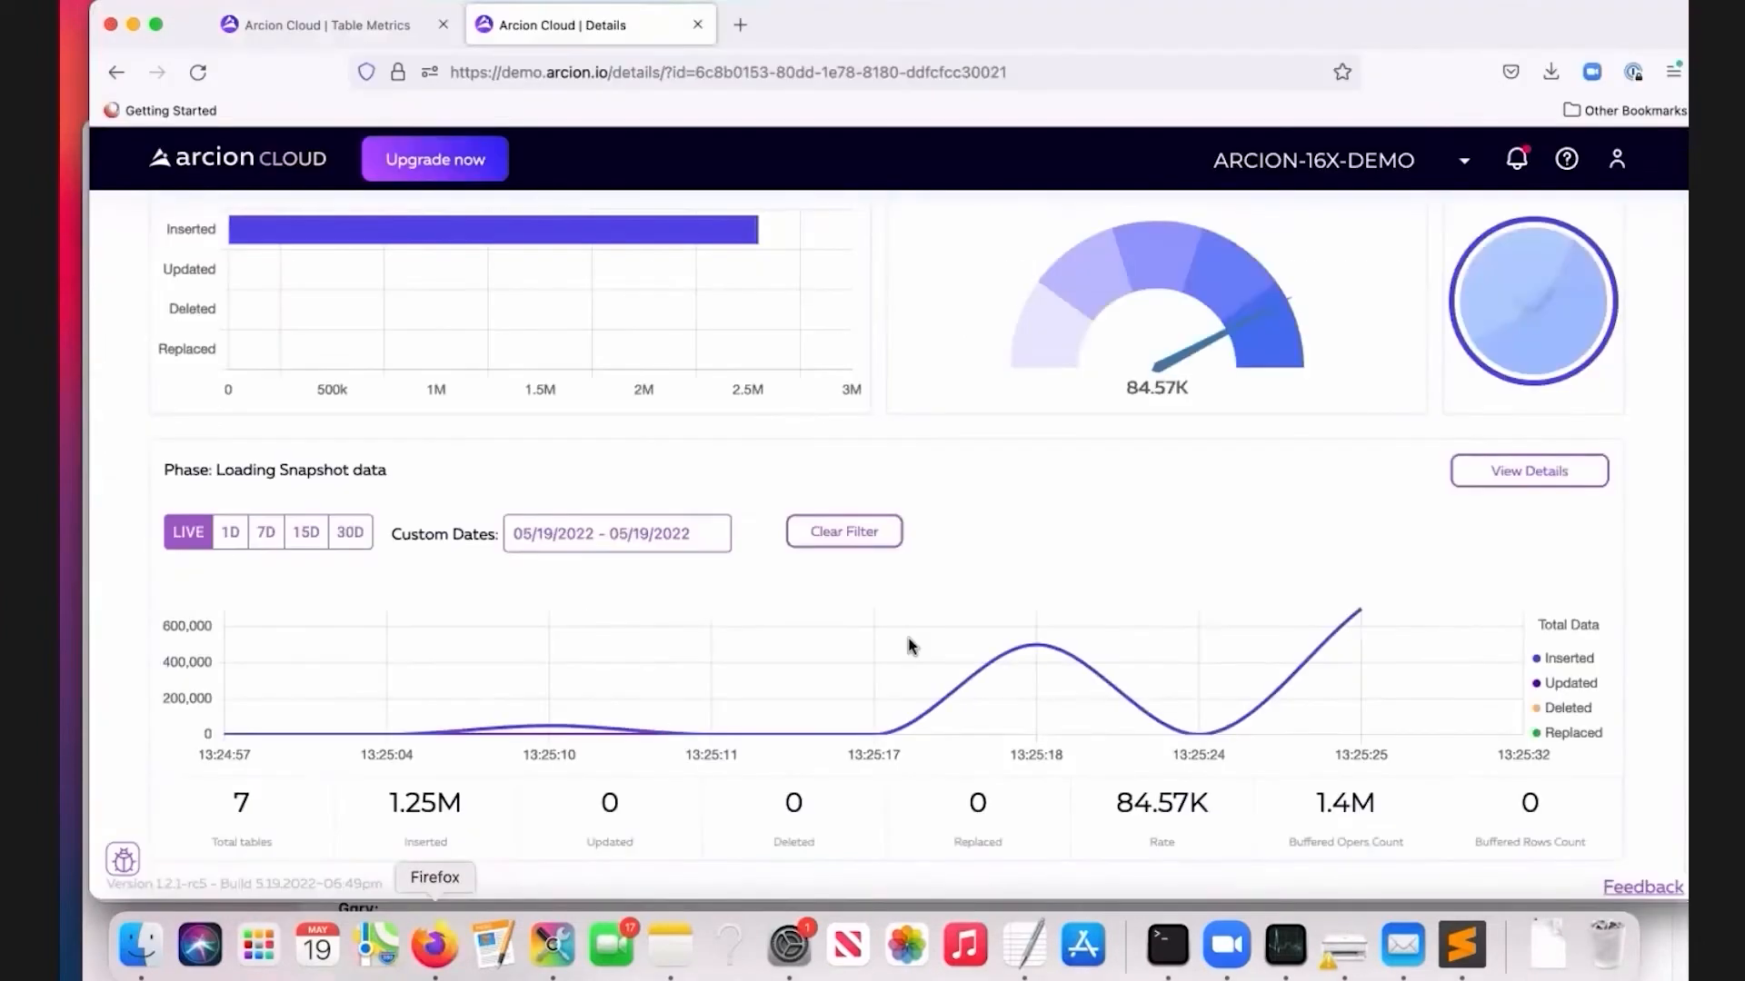
scroll(909, 682, down, 2)
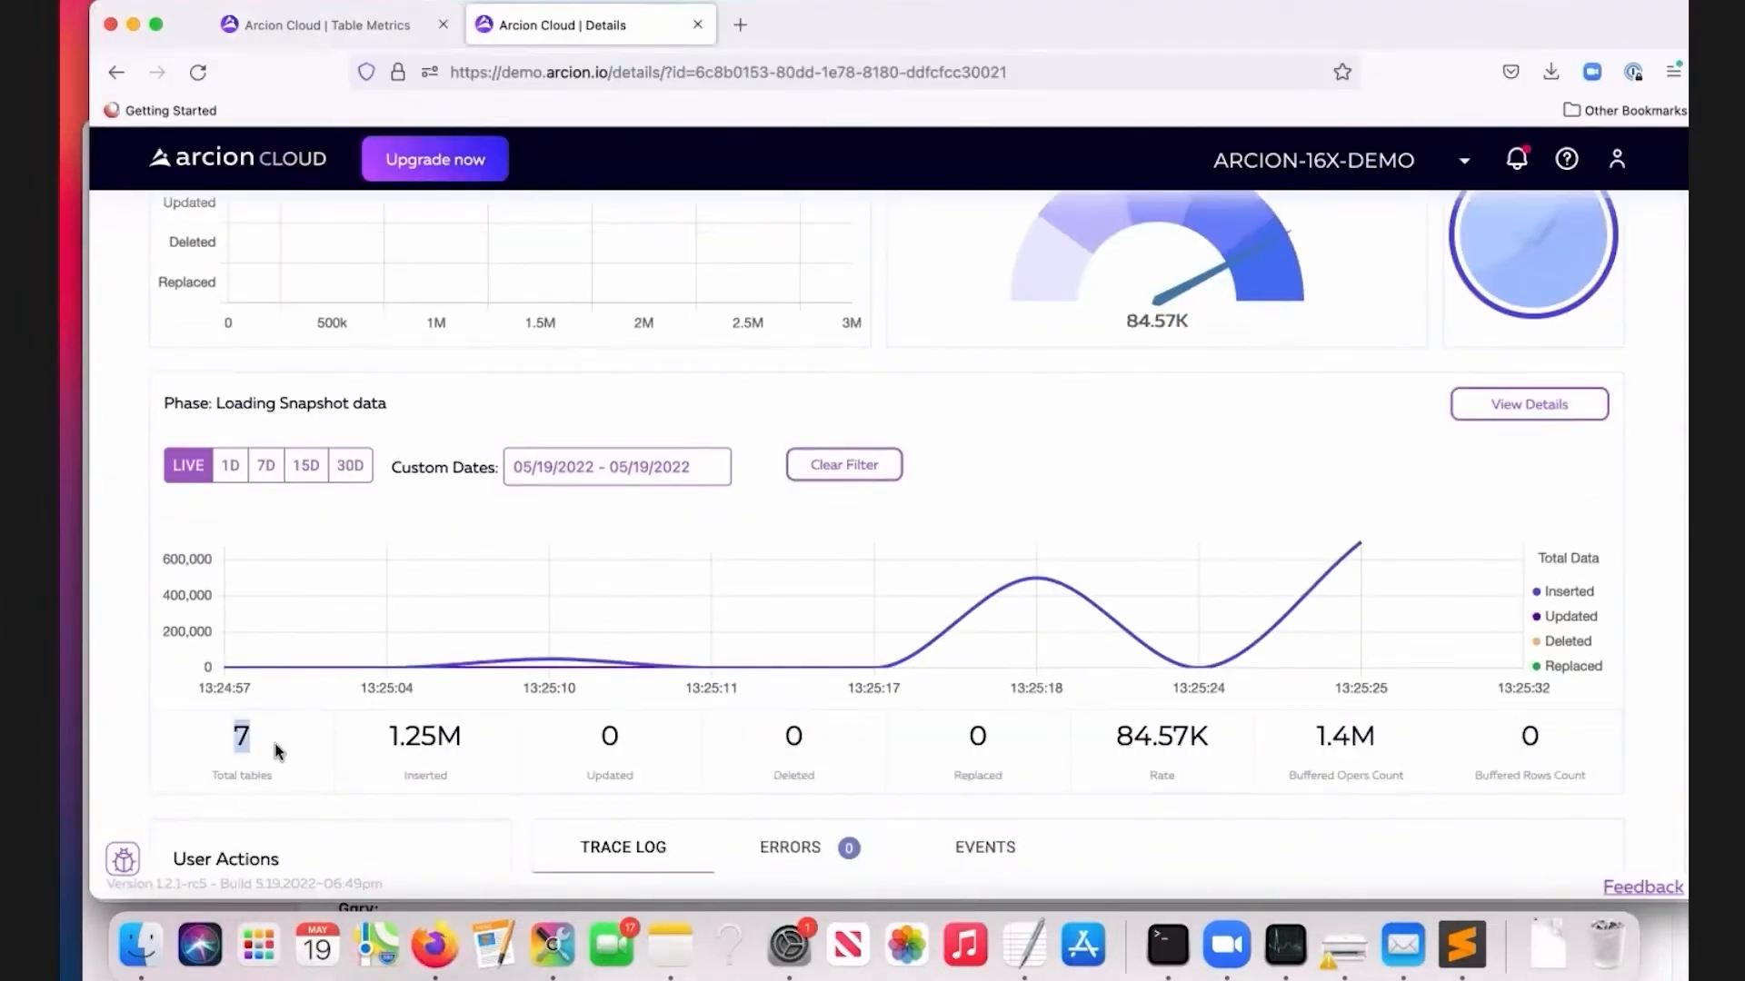
scroll(1268, 525, up, 5)
scroll(1268, 522, down, 1)
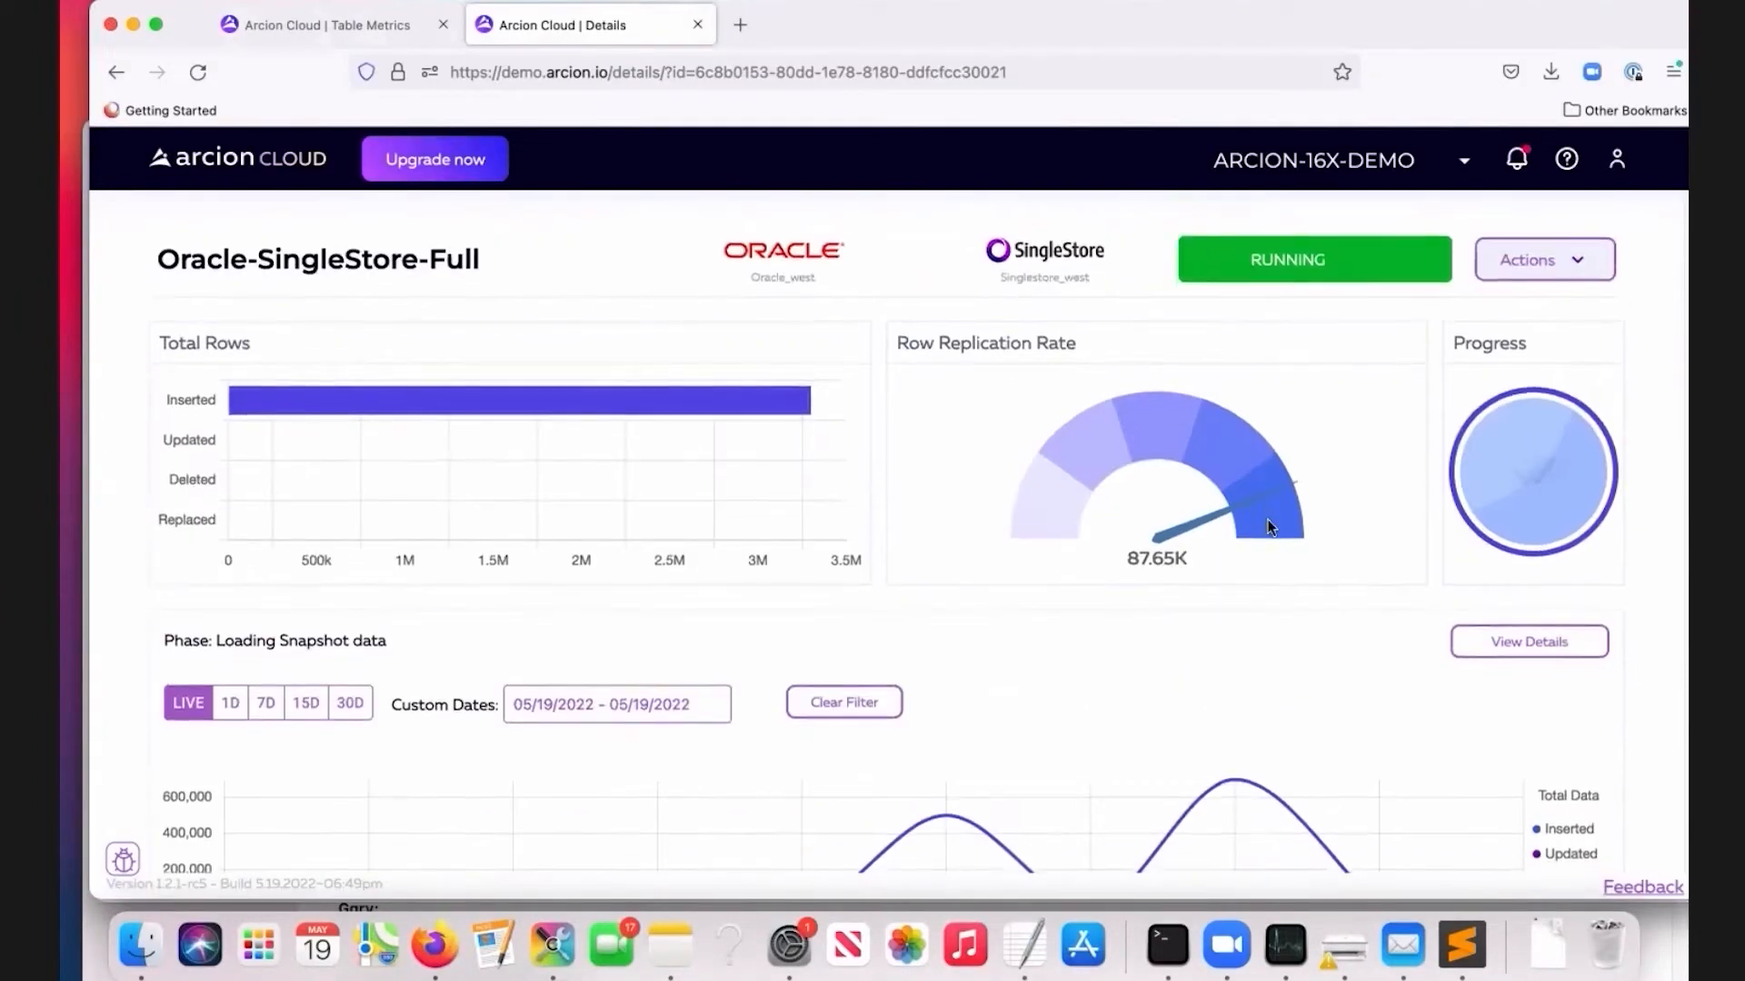
click(1557, 645)
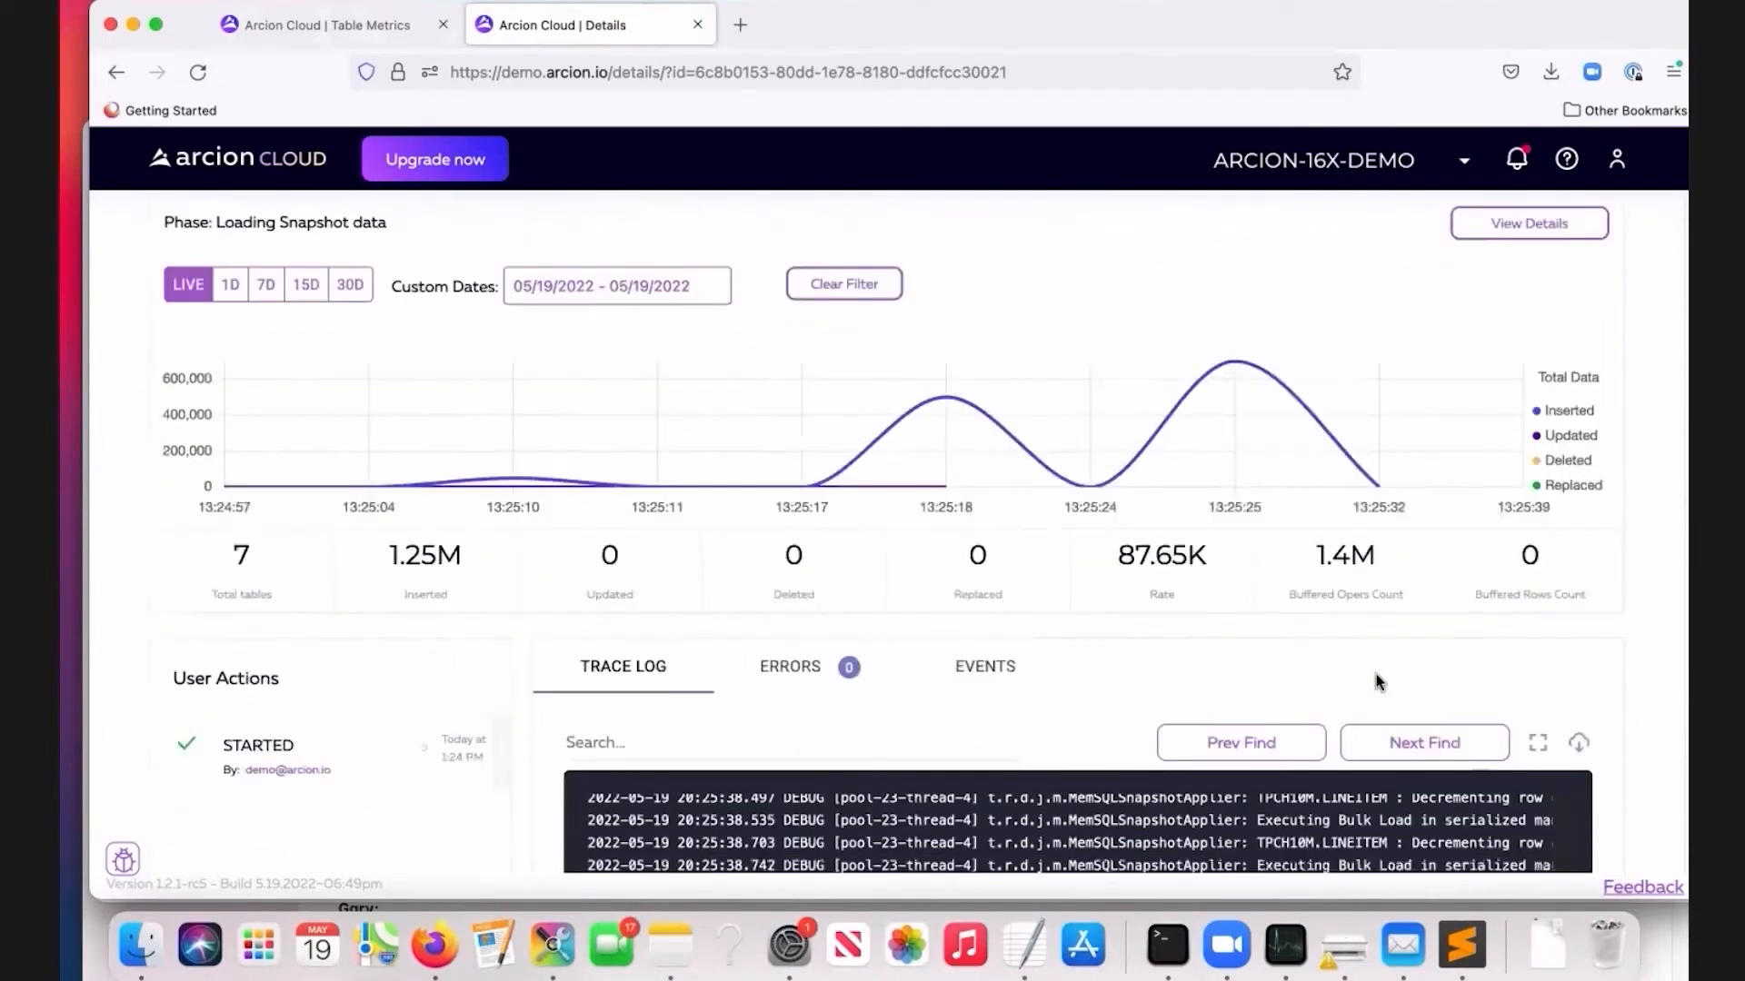
scroll(1202, 527, up, 5)
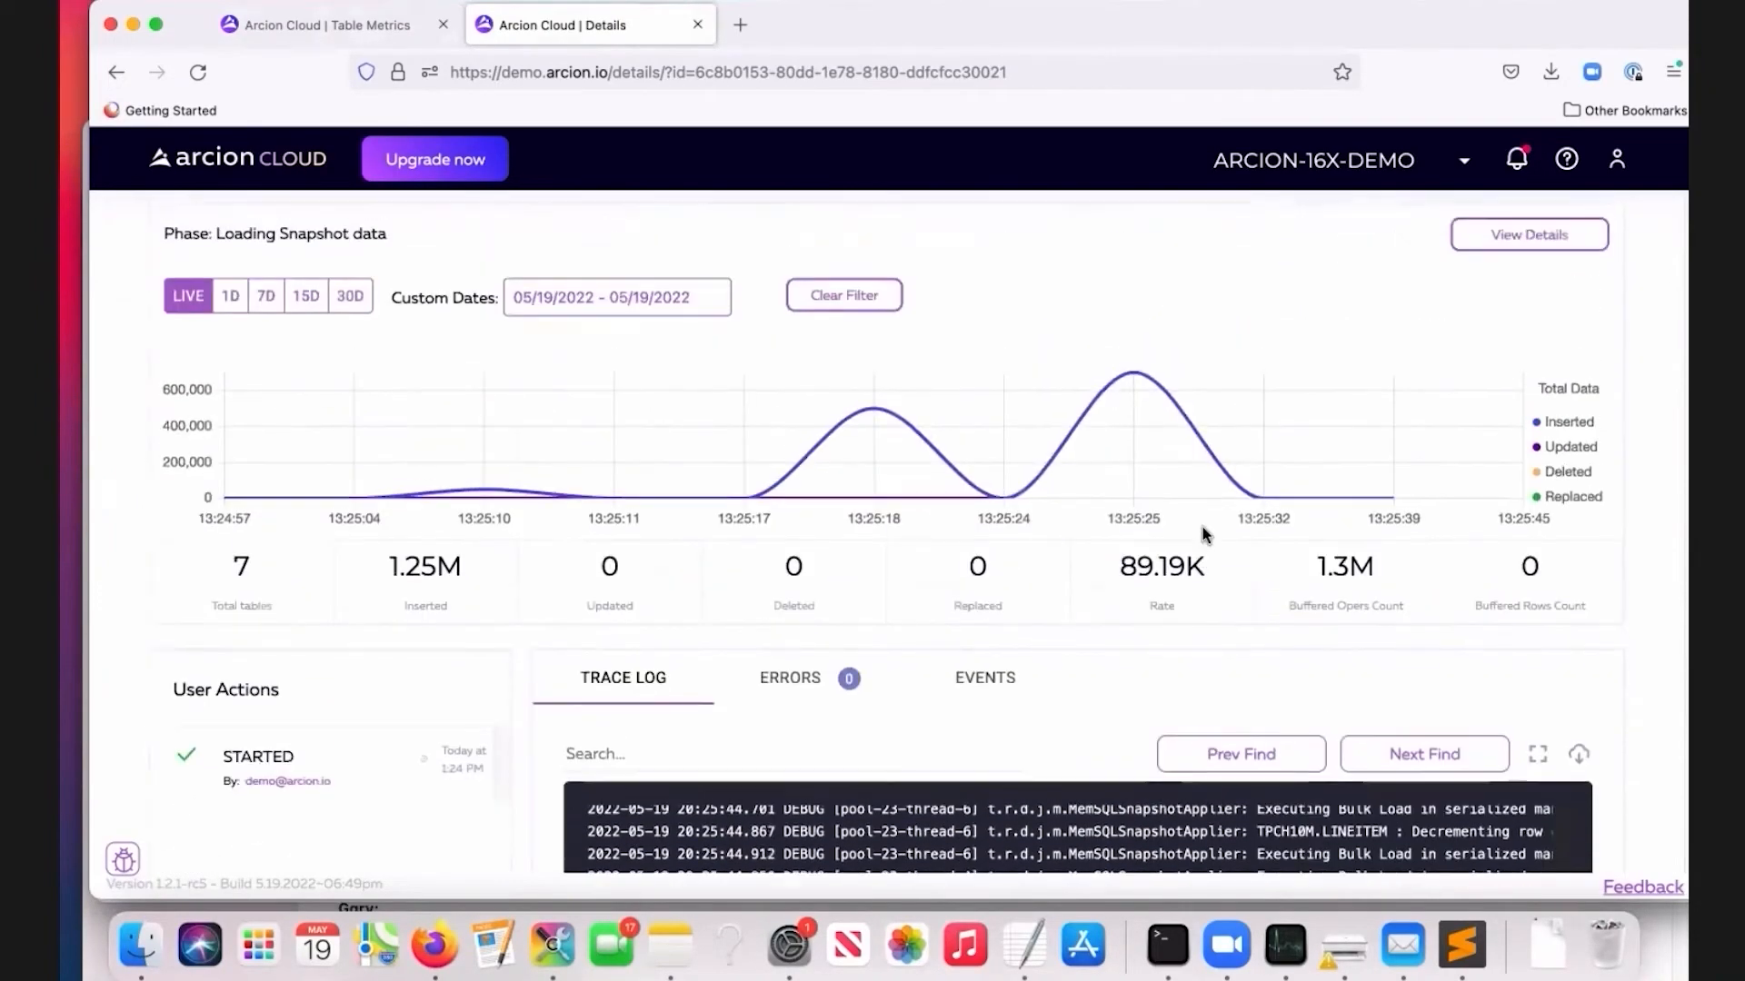
scroll(1202, 527, up, 2)
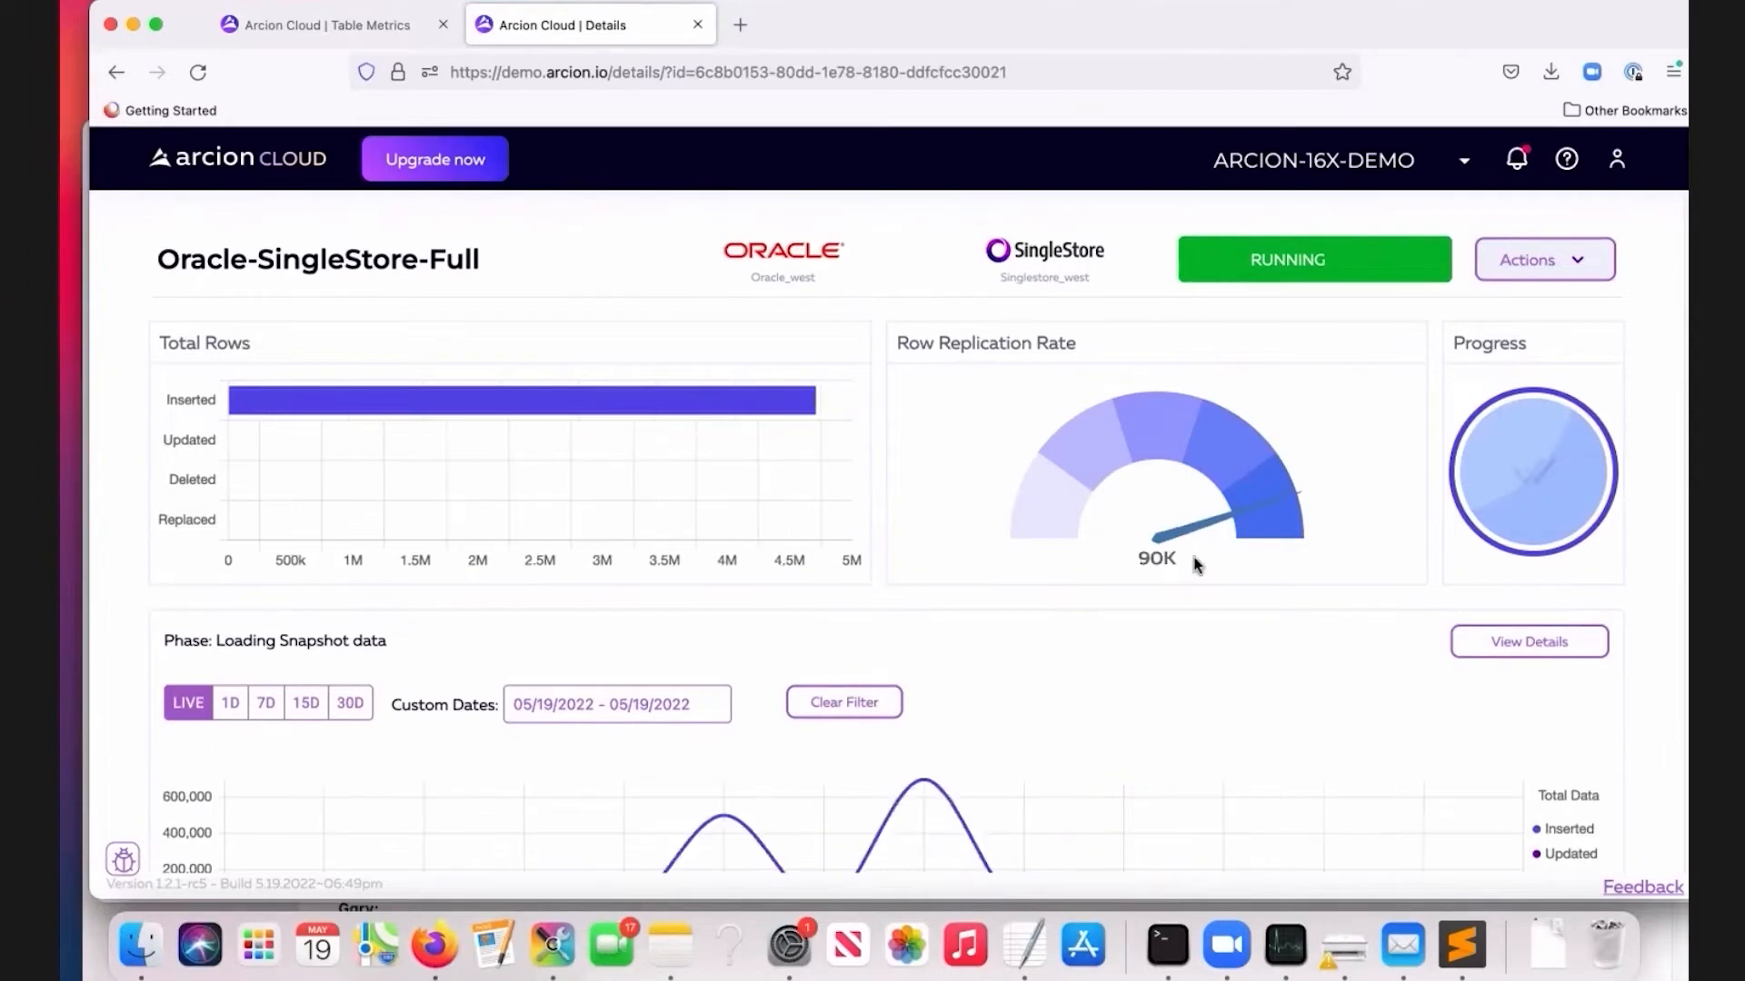
Open the per-table details of the snapshot load and examine each TPCH10M table's row count and the average rate.
scroll(1225, 595, down, 2)
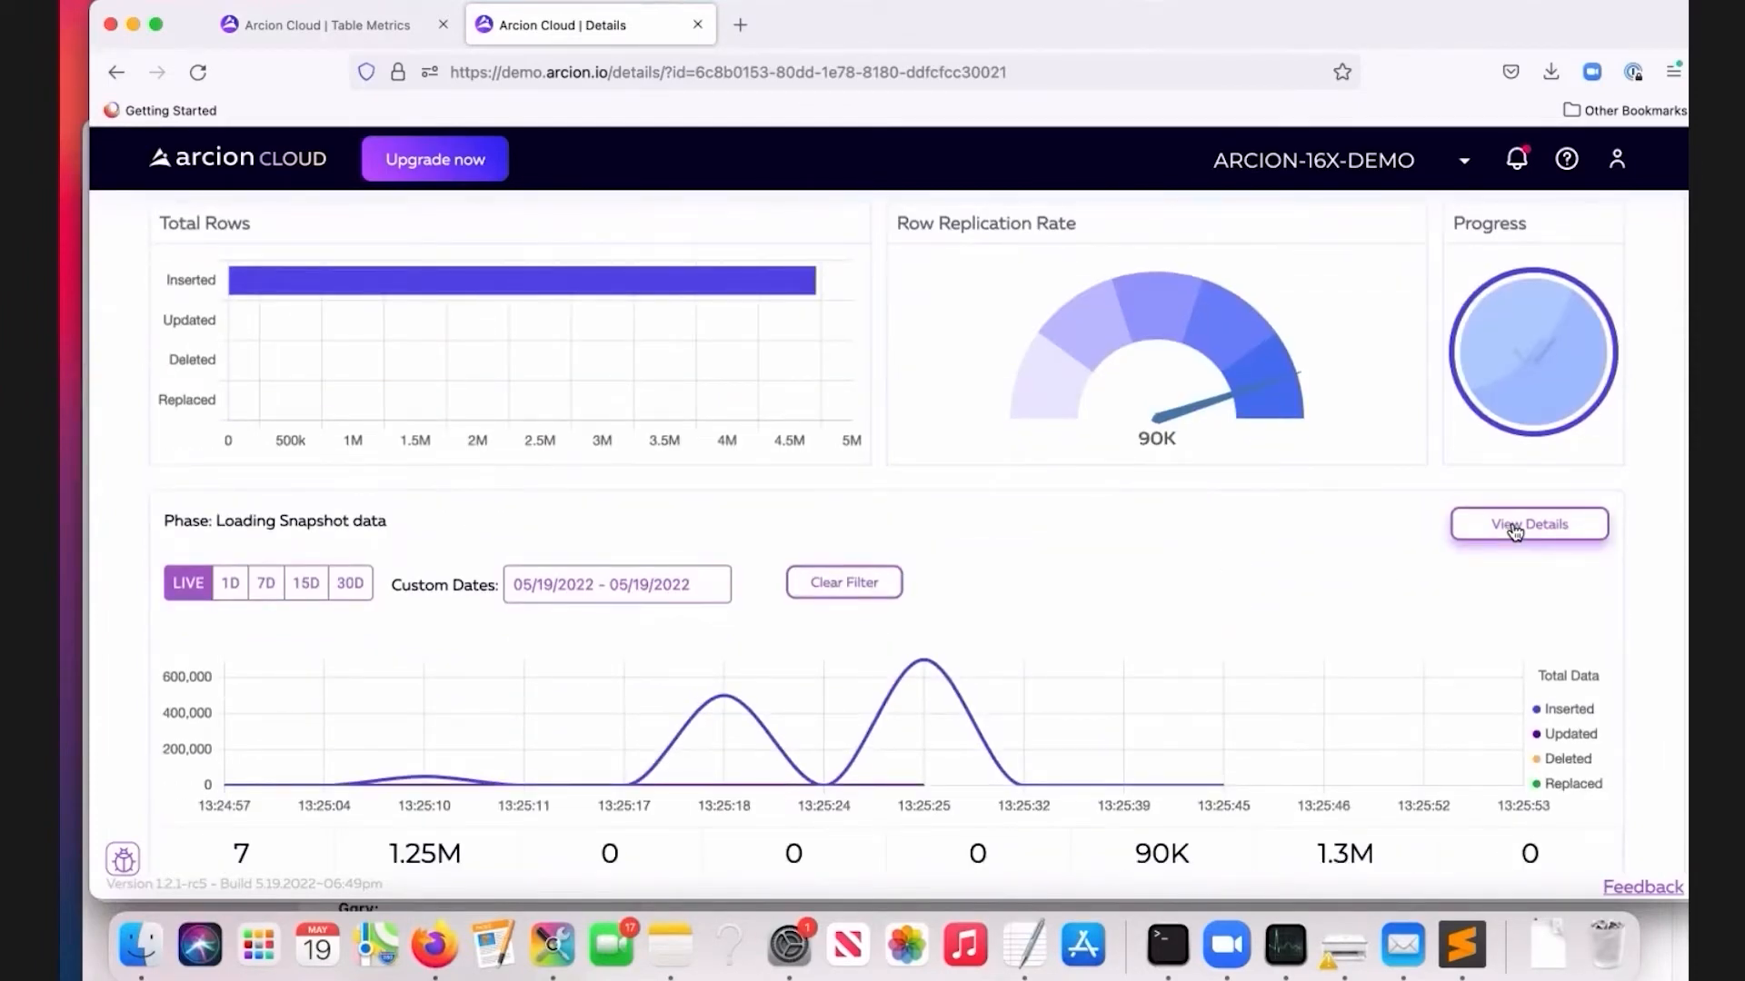
click(1514, 529)
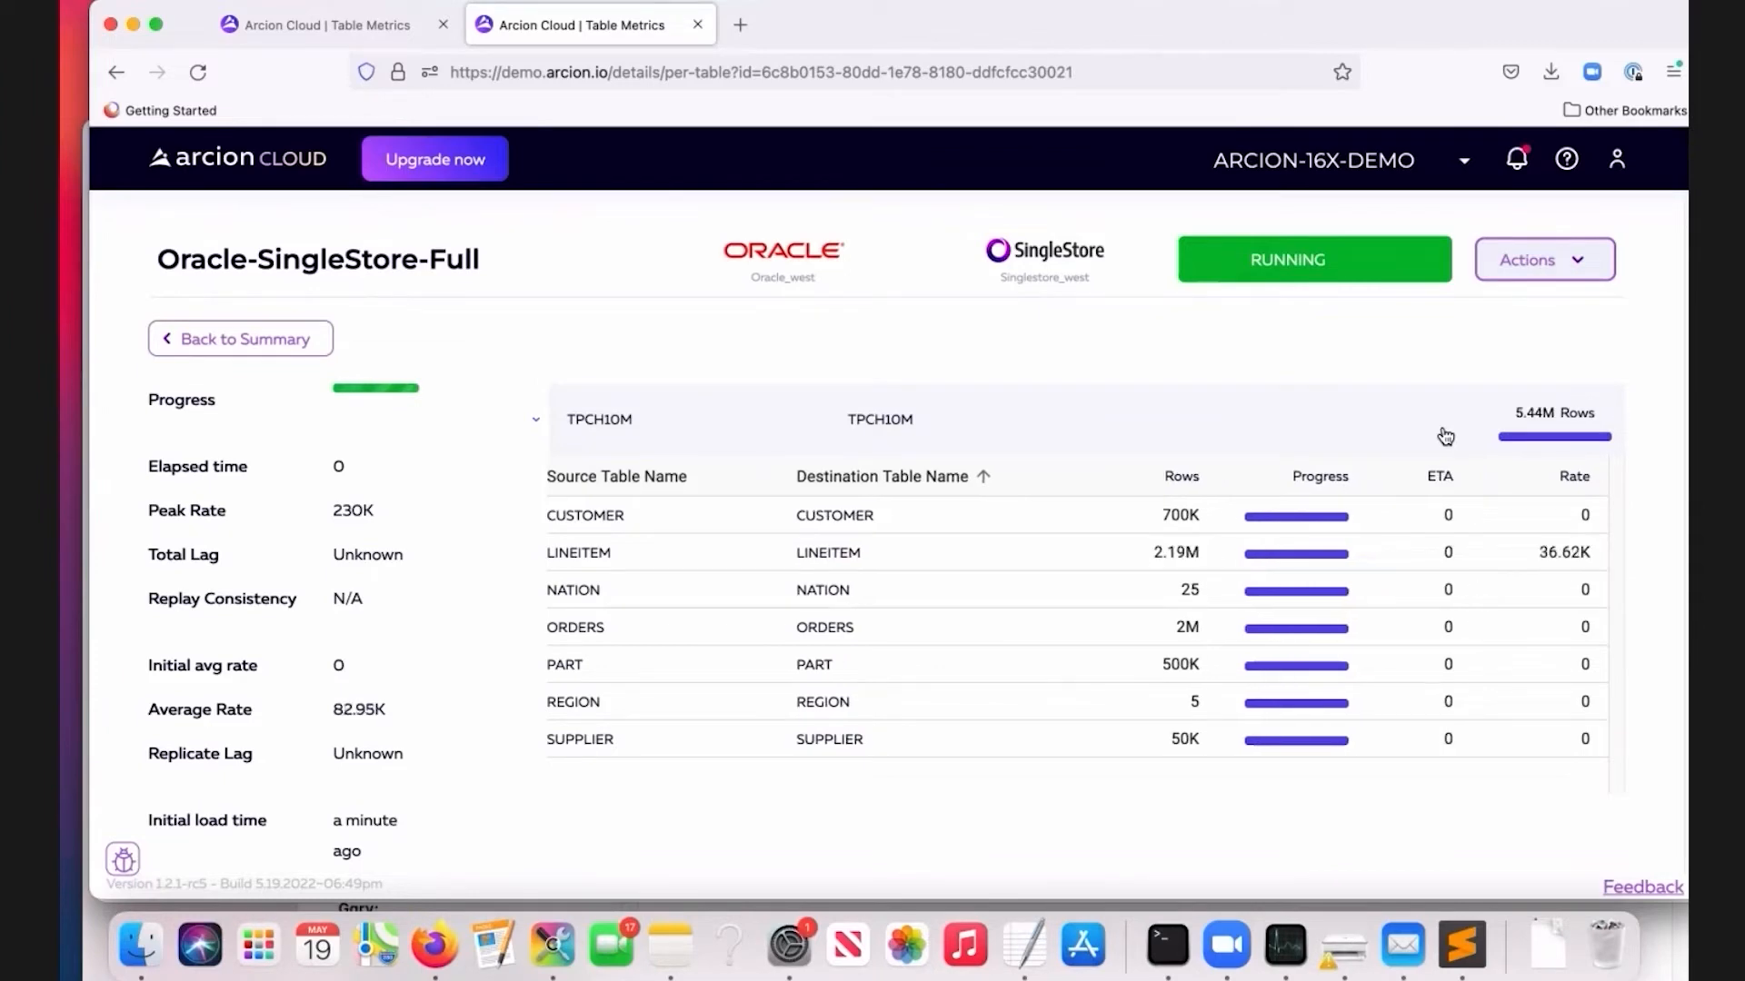
scroll(1033, 538, down, 3)
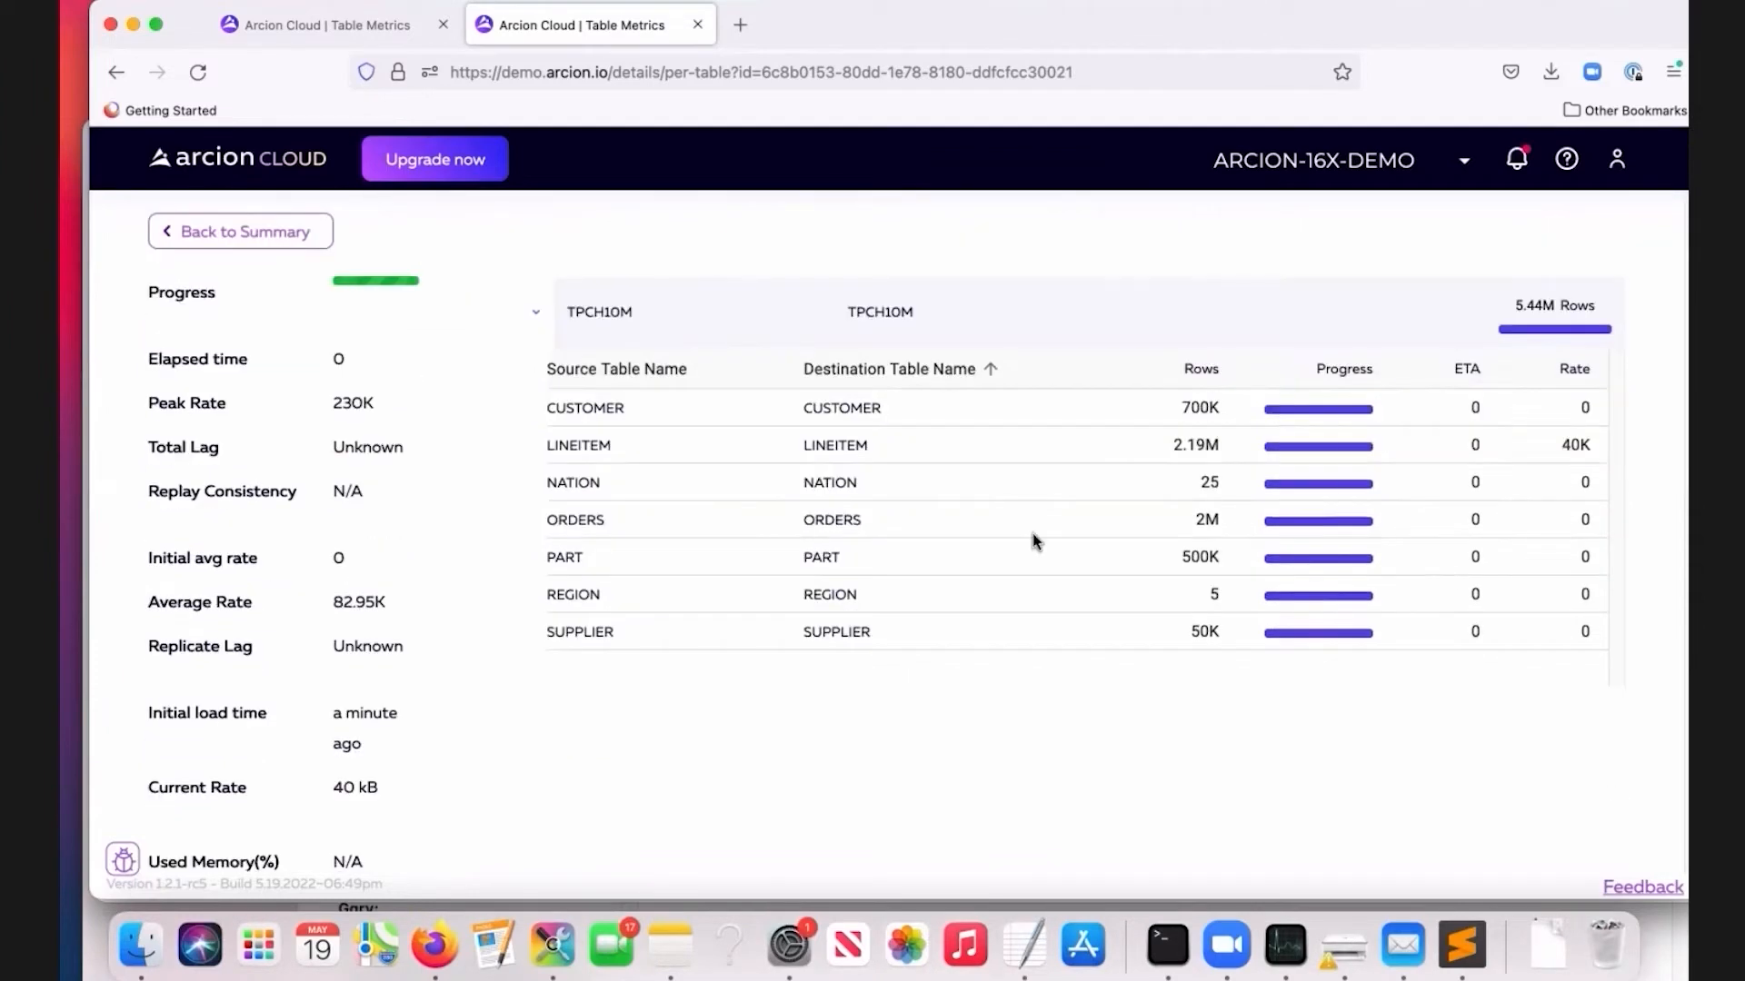
scroll(487, 582, up, 1)
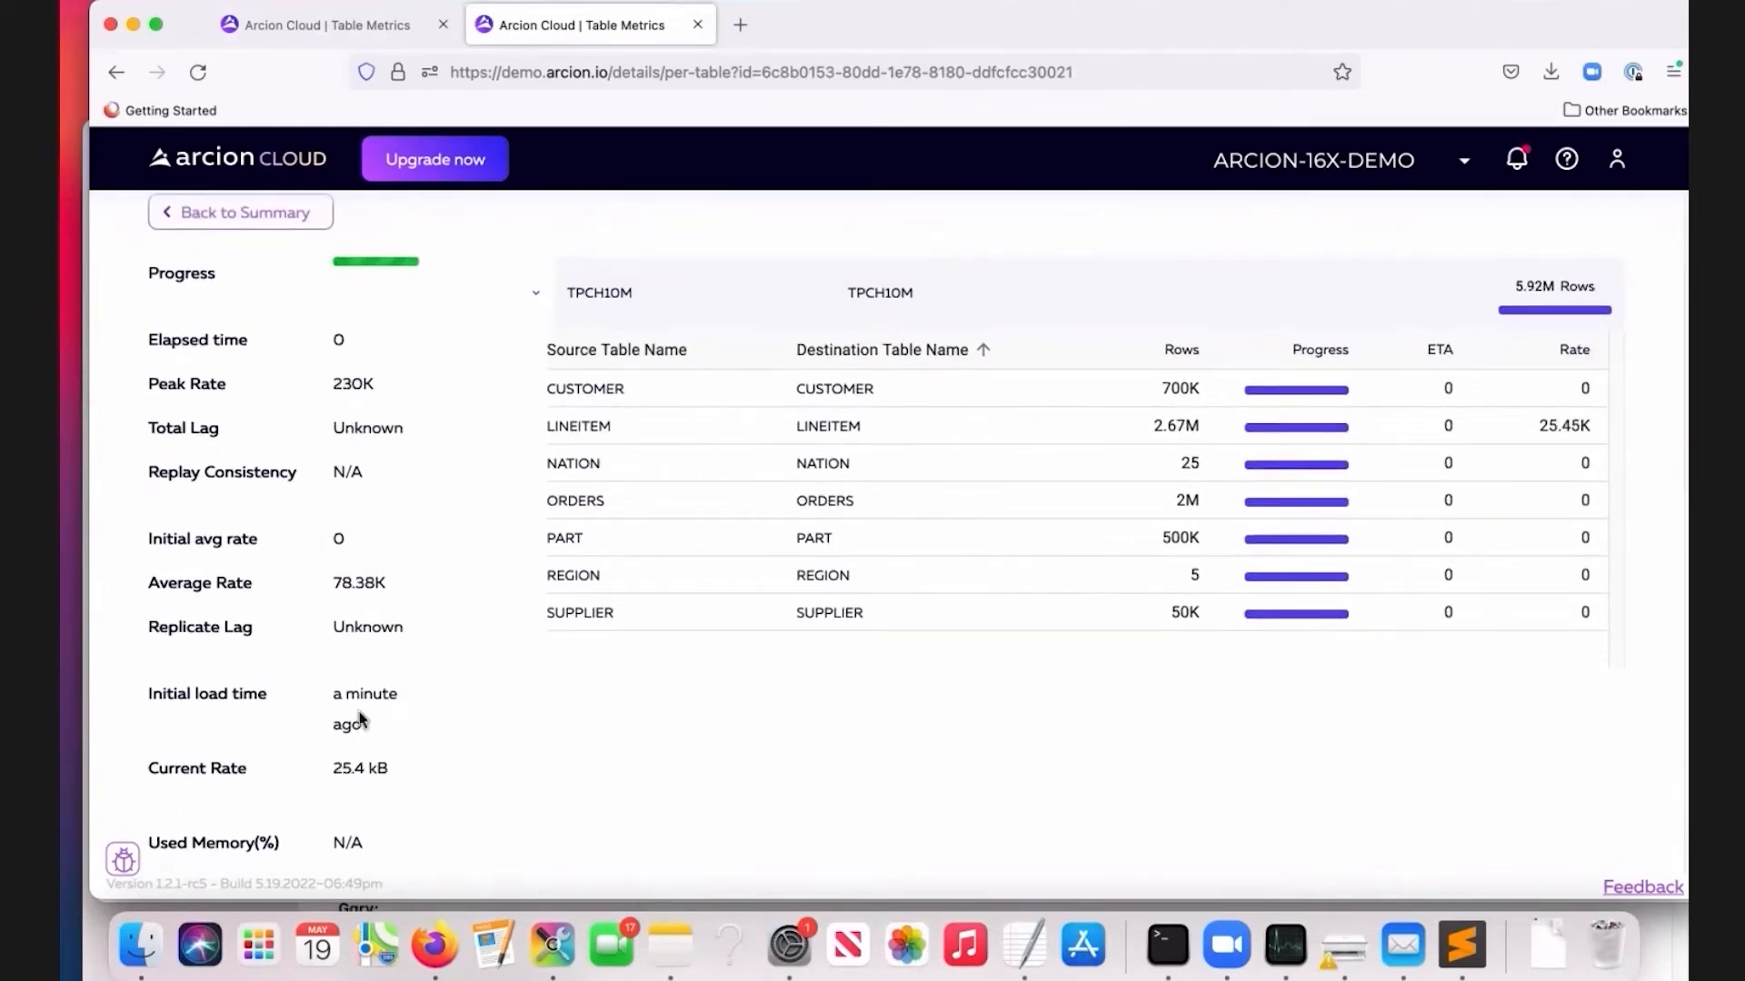
drag(332, 582, 400, 588)
click(341, 583)
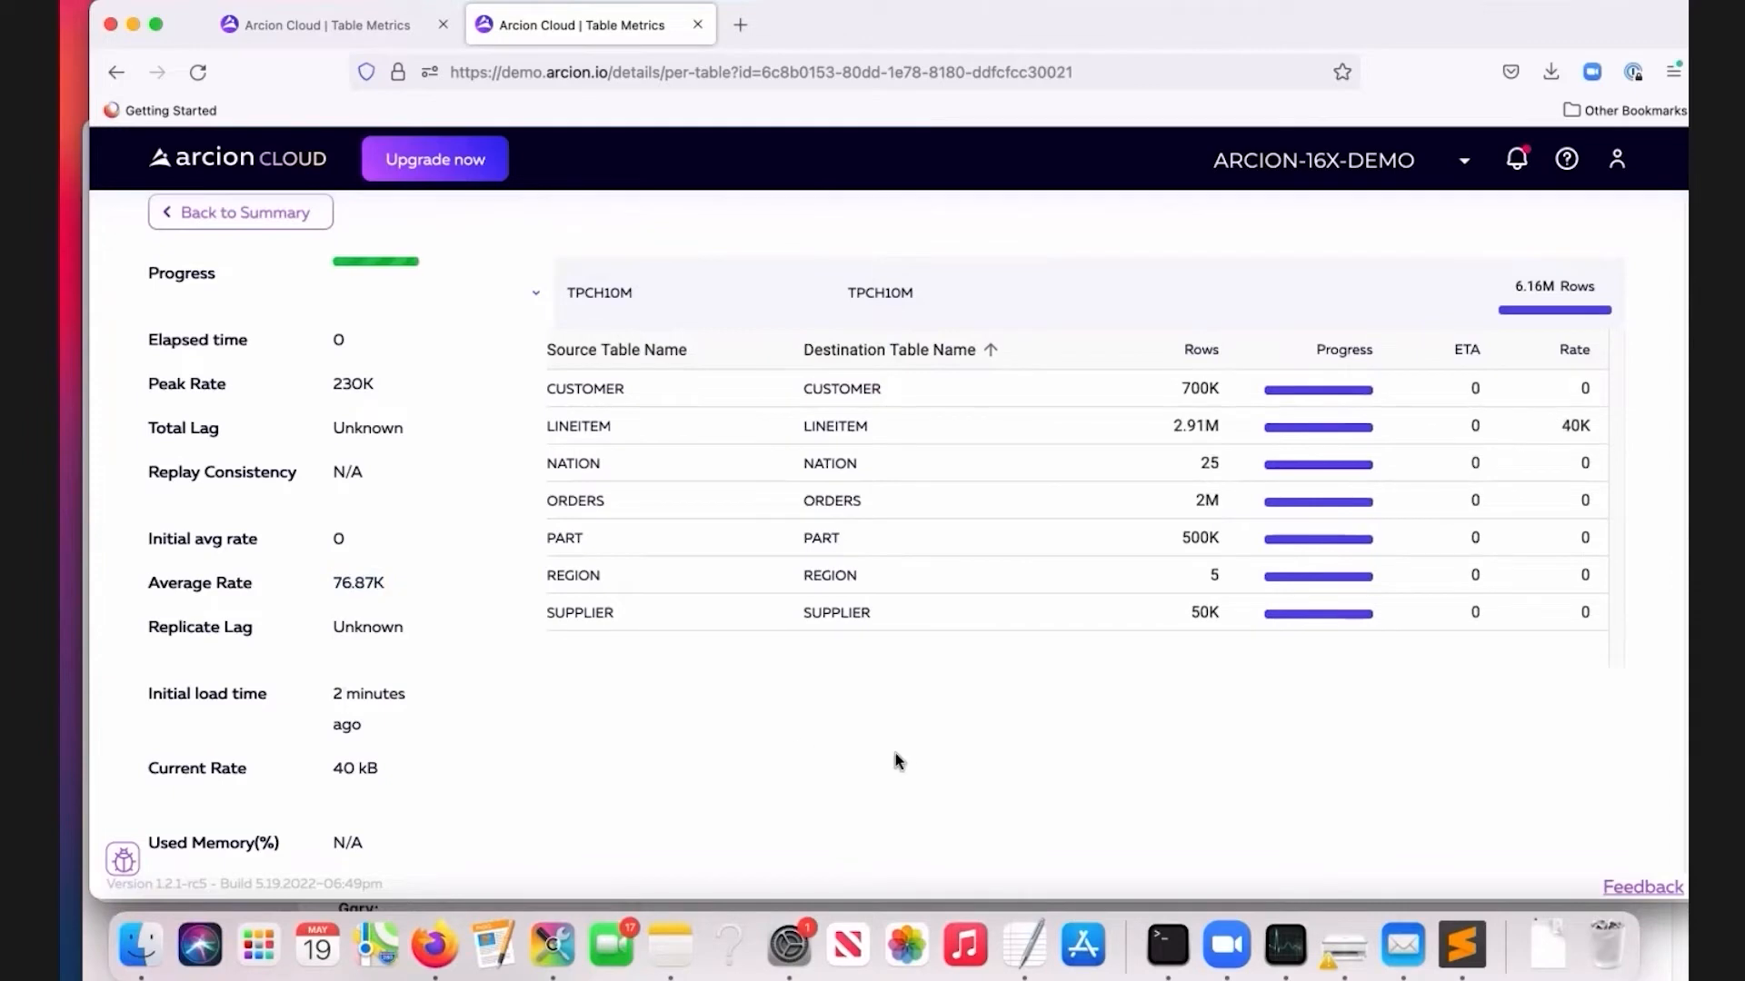
scroll(929, 747, up, 2)
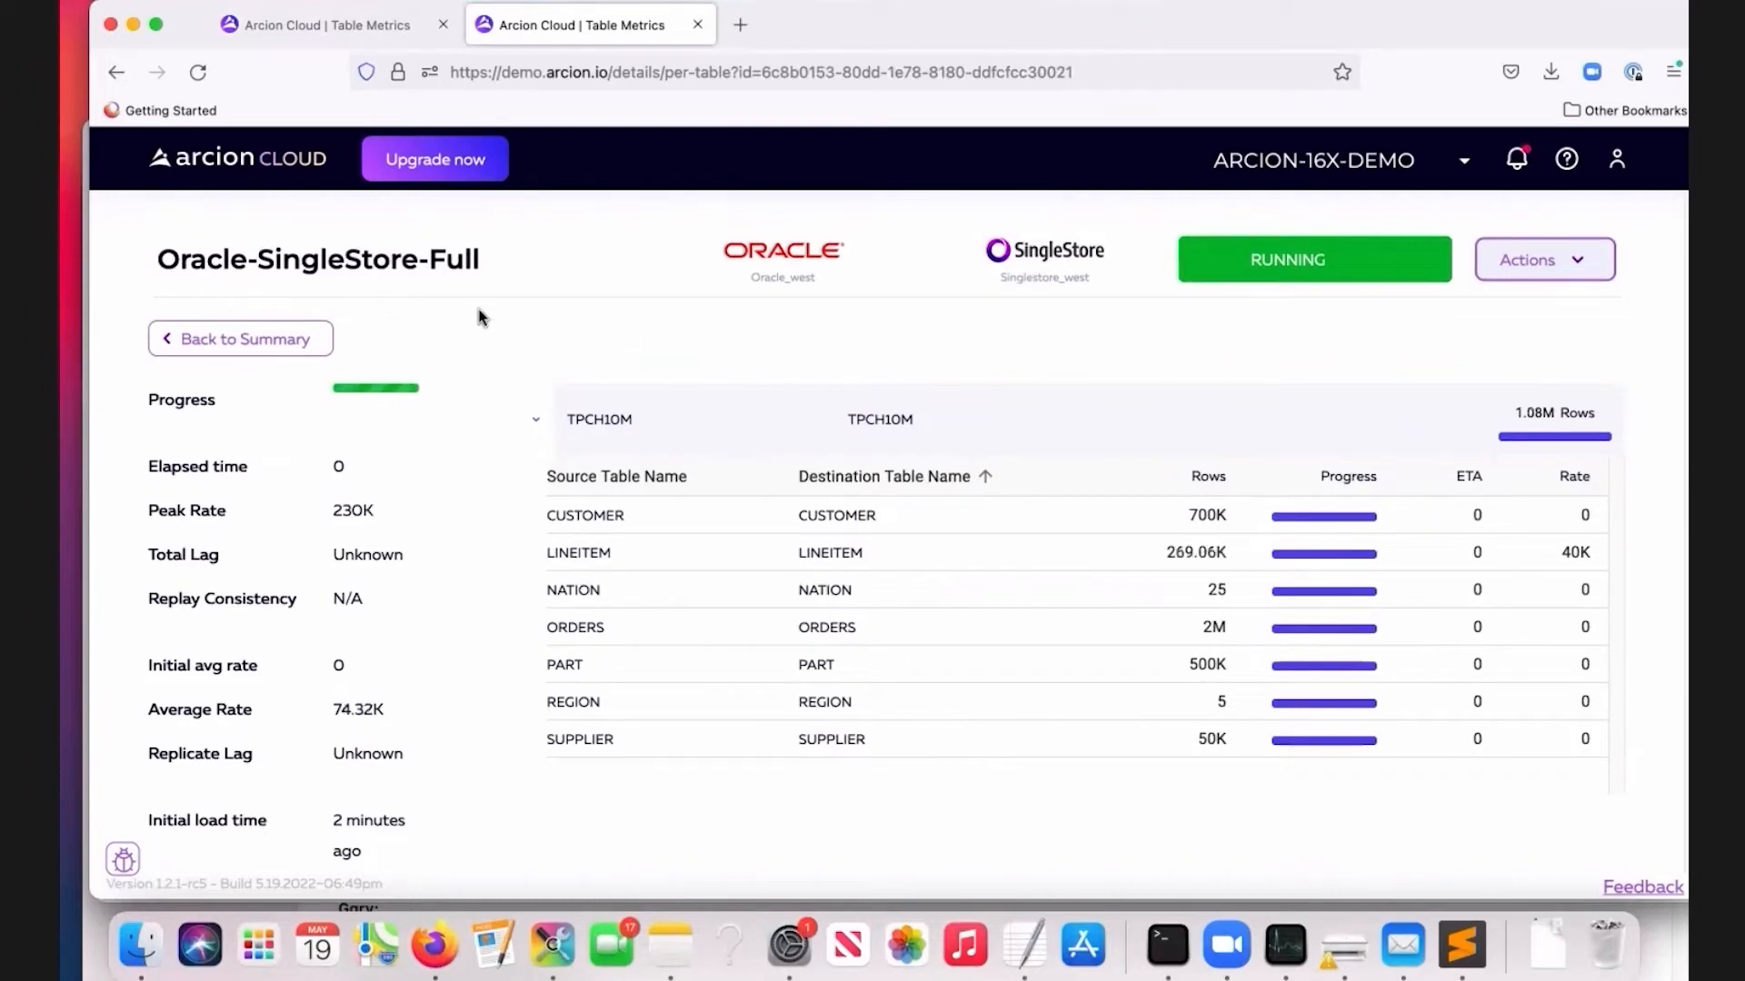
Return to the replication summary and examine the snapshot graph and the buffered operations count.
click(244, 339)
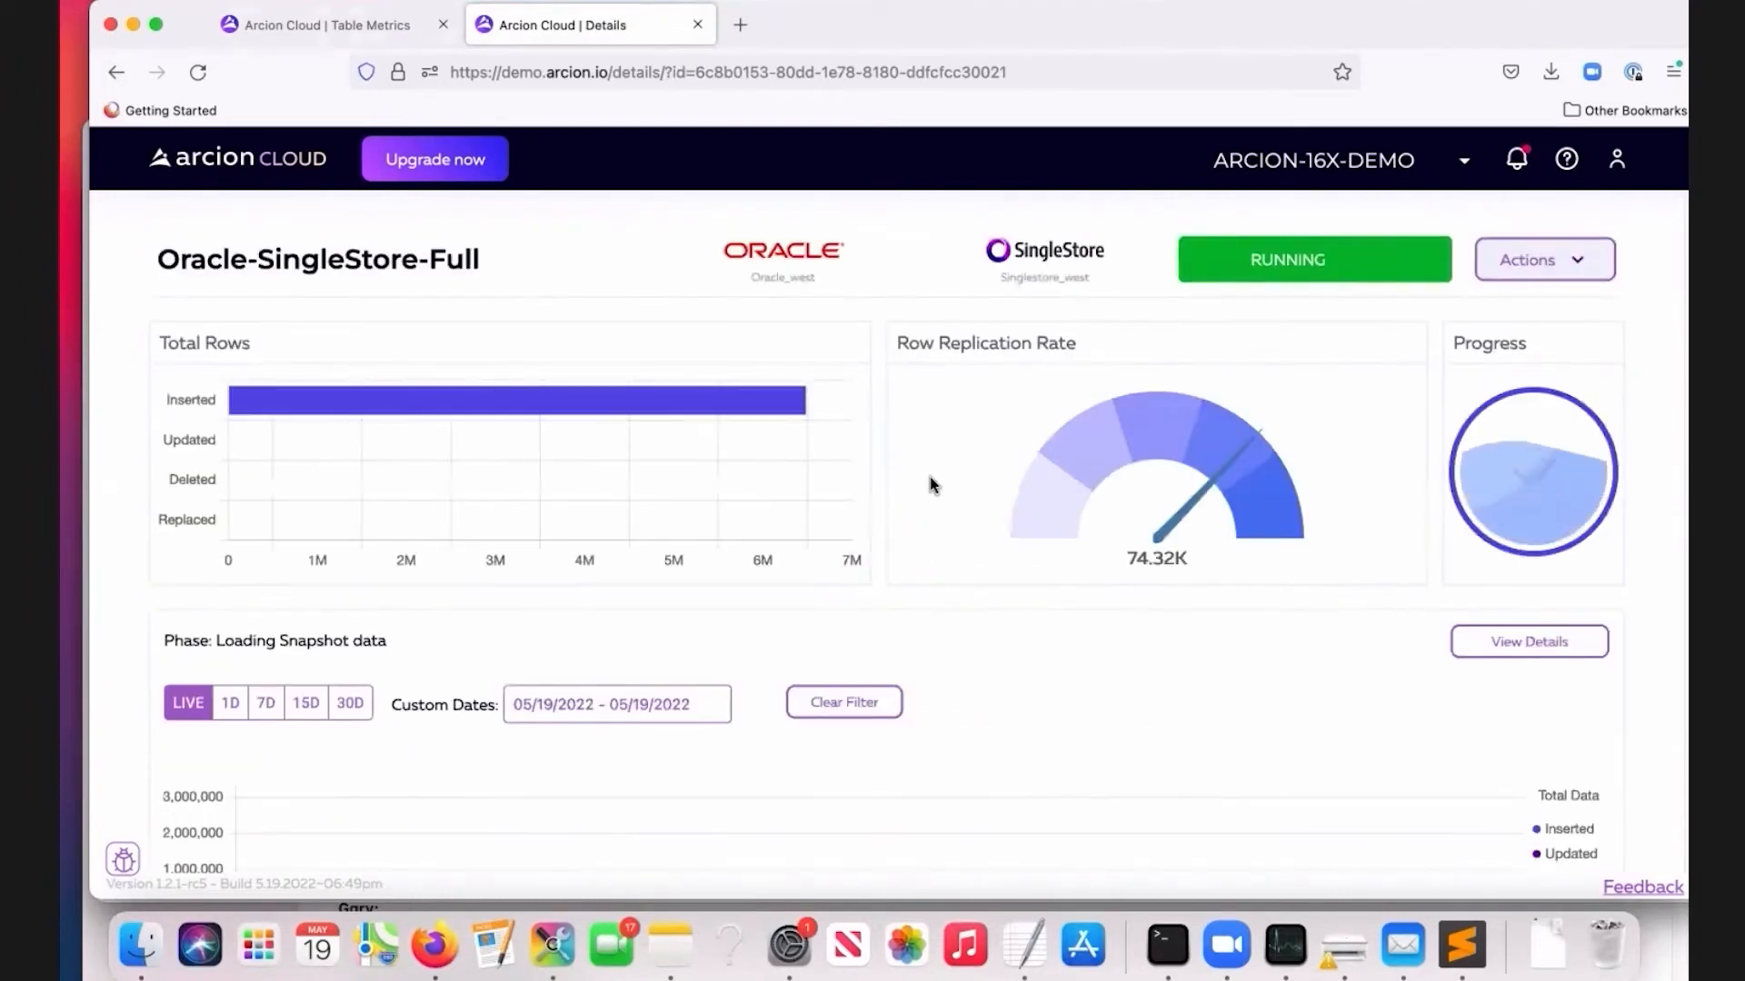
scroll(1224, 659, down, 5)
scroll(1224, 657, down, 3)
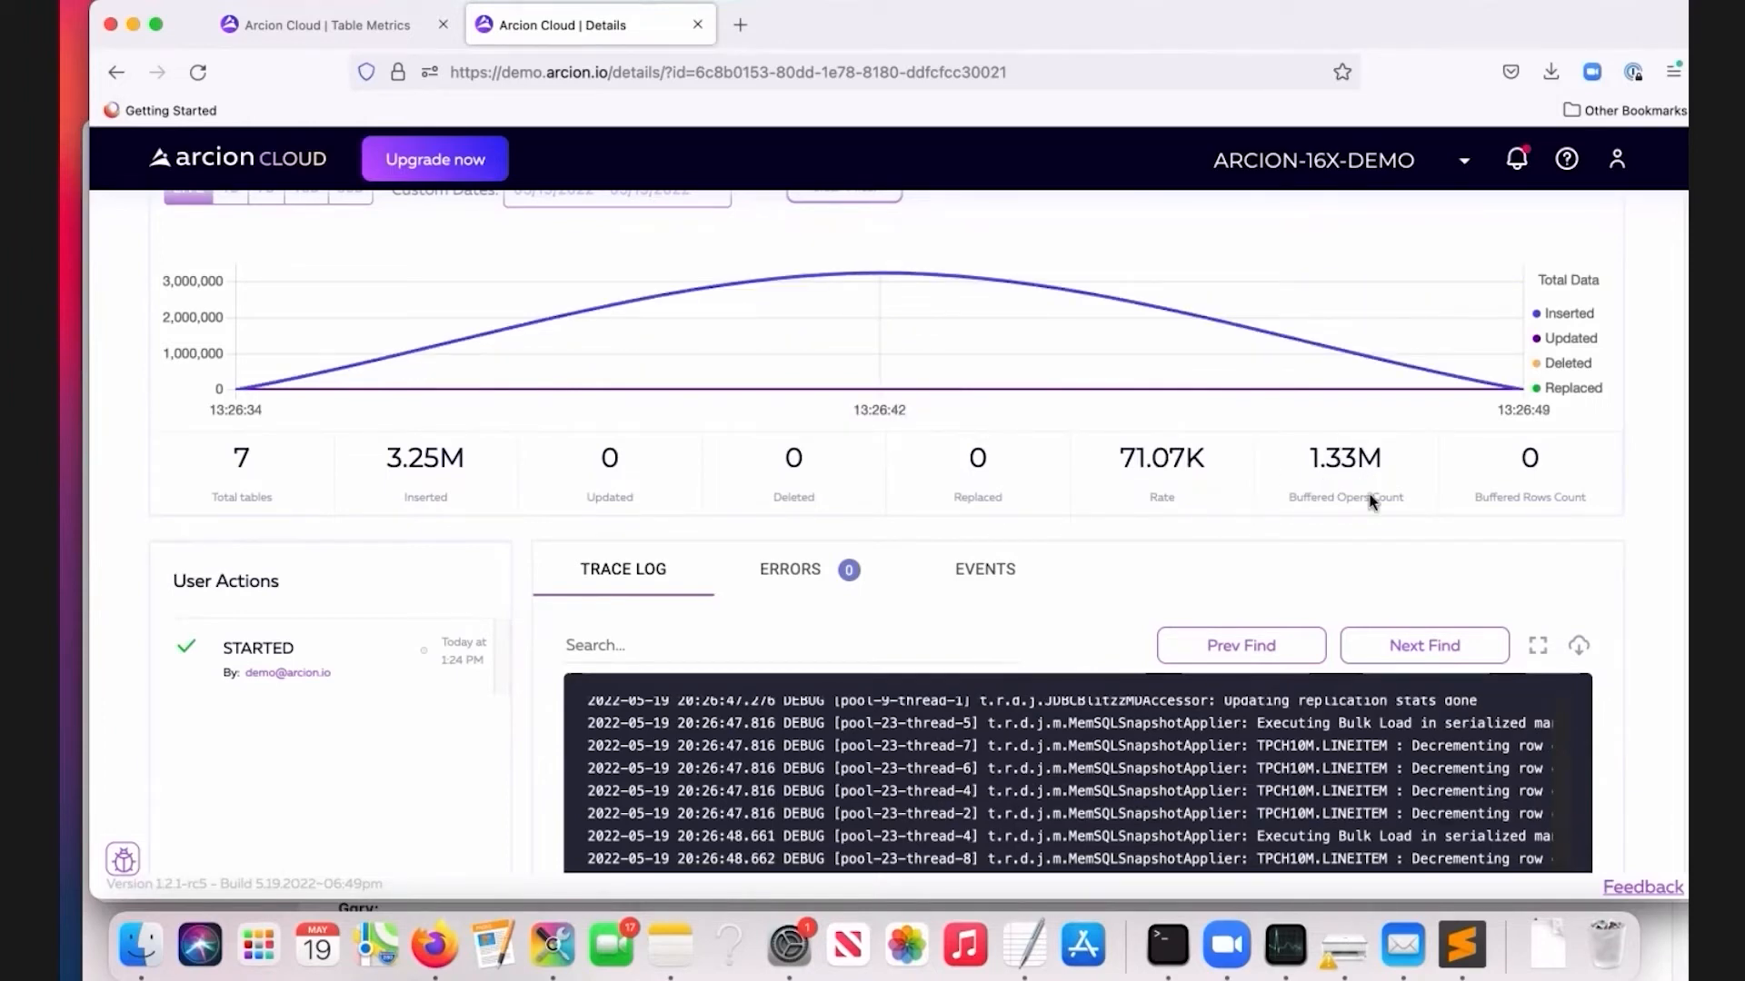
drag(1310, 459, 1405, 490)
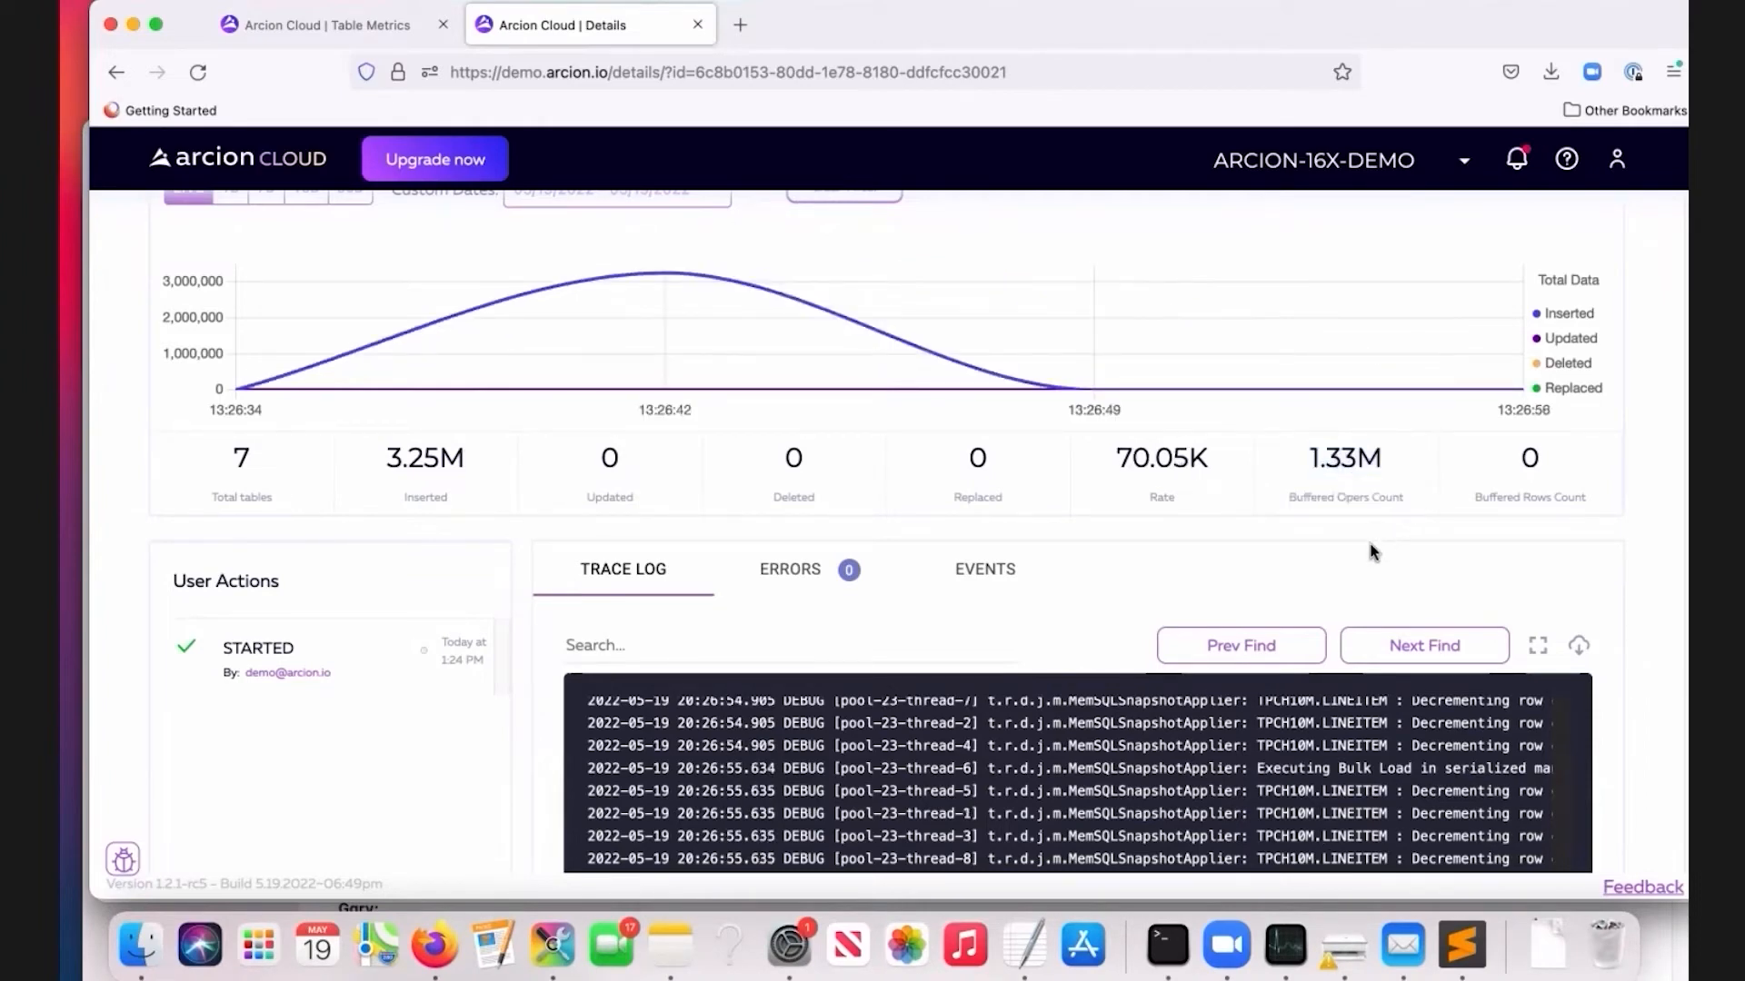
scroll(1372, 551, up, 3)
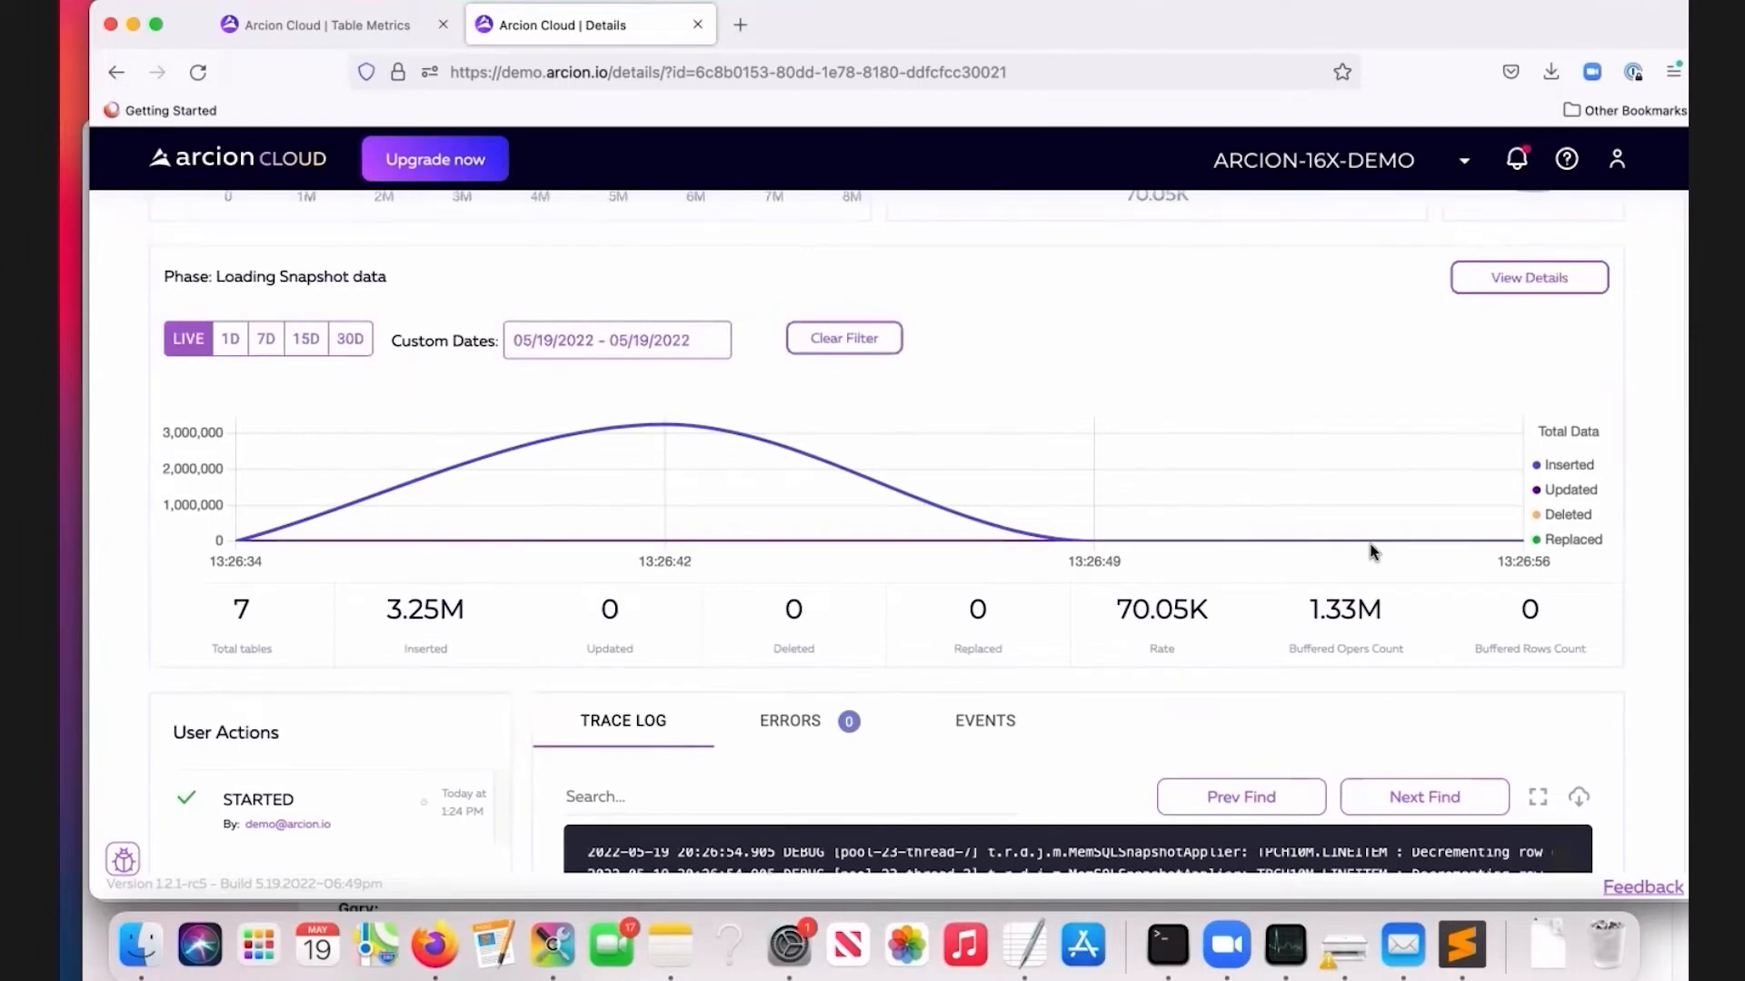
scroll(1372, 551, up, 2)
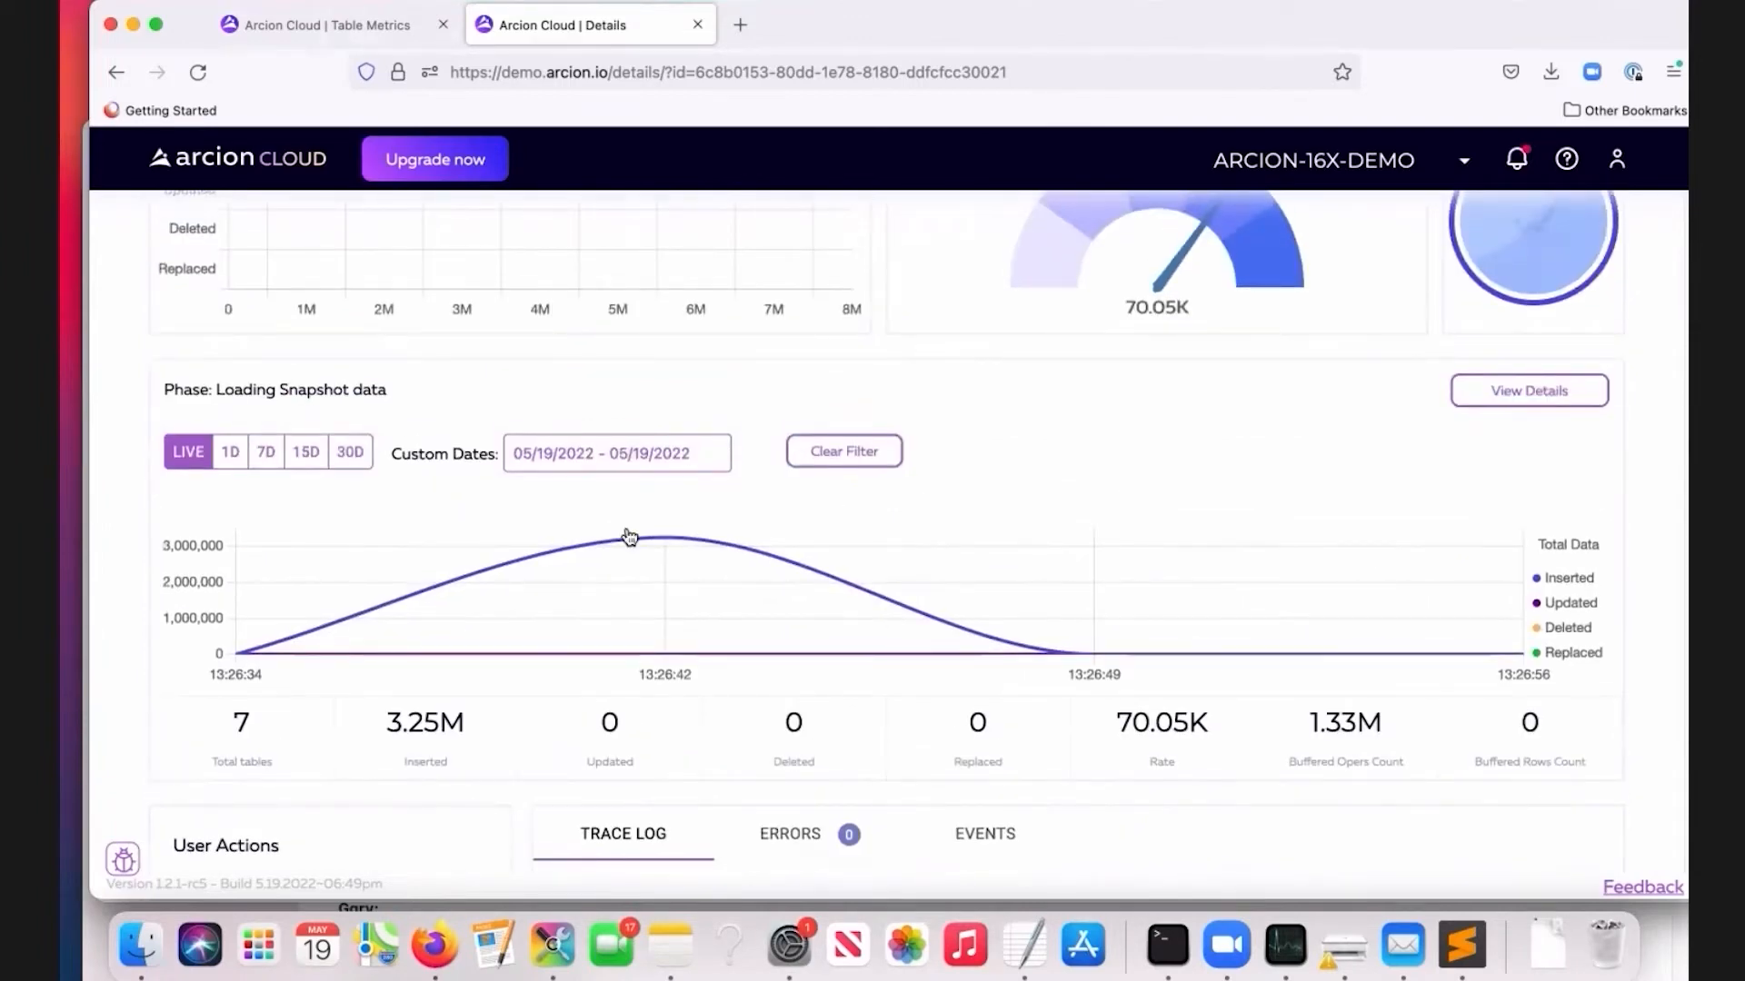
Check the replication's current phase on the summary, and reopen the per-table details to review the TPCH10M row counts.
drag(216, 389, 403, 397)
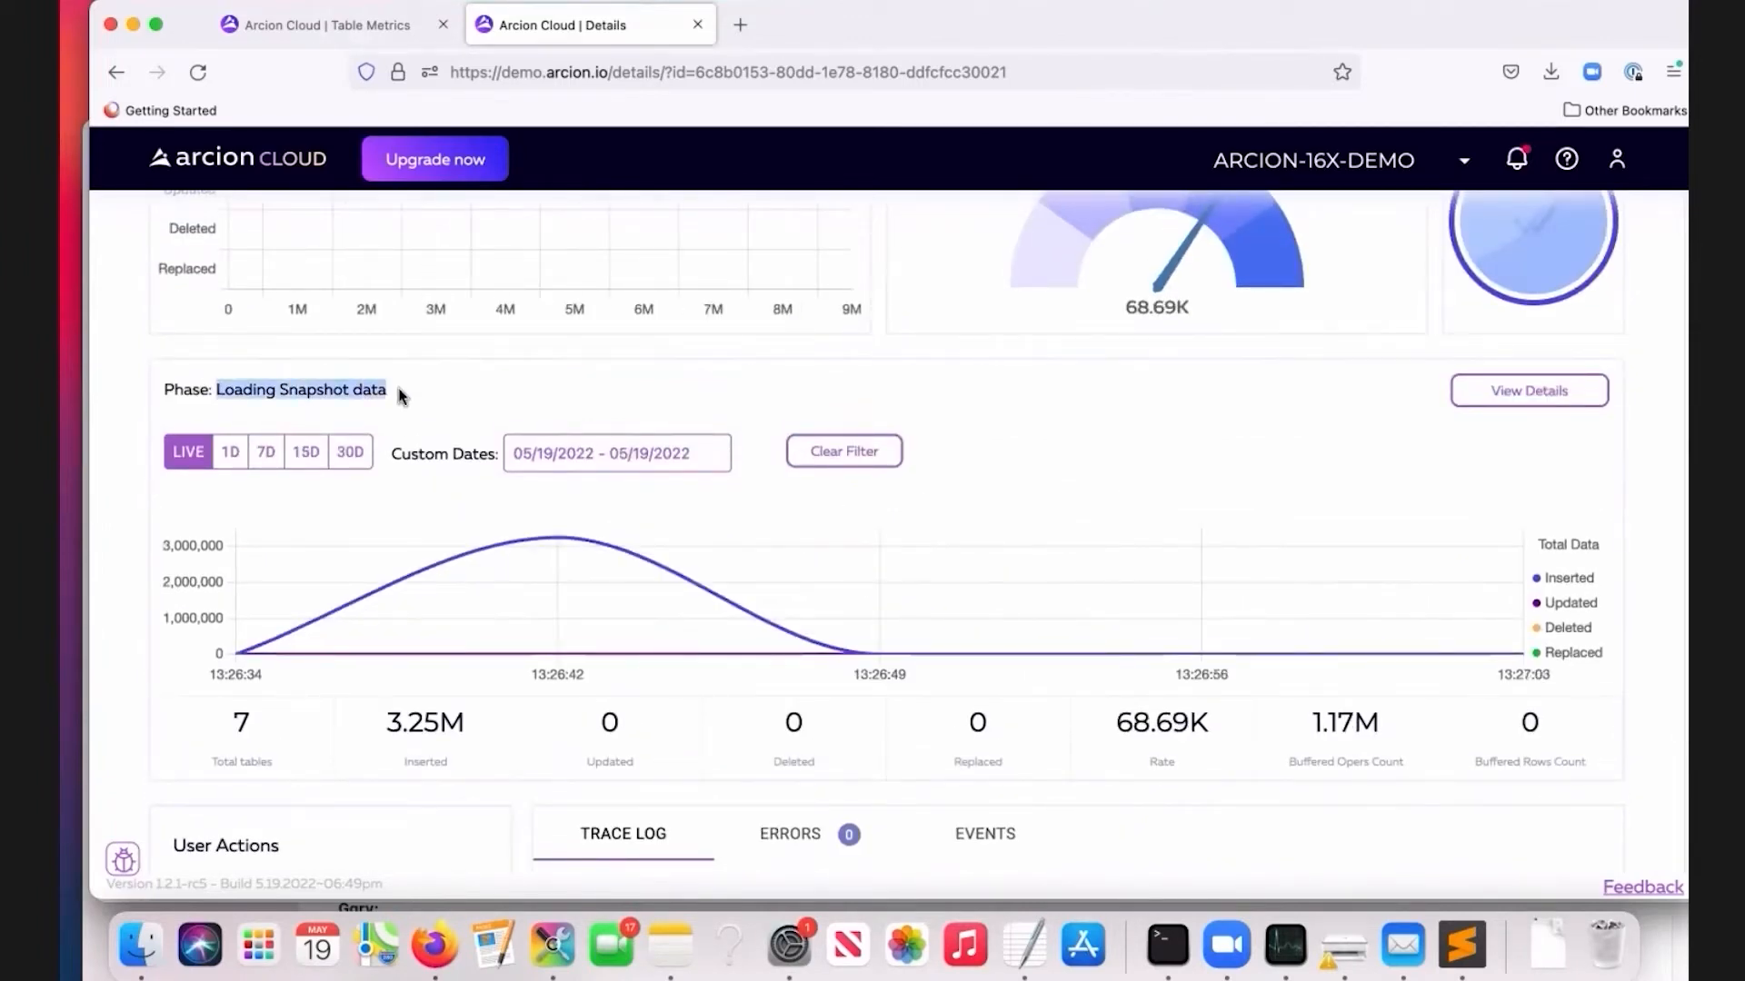
click(1058, 446)
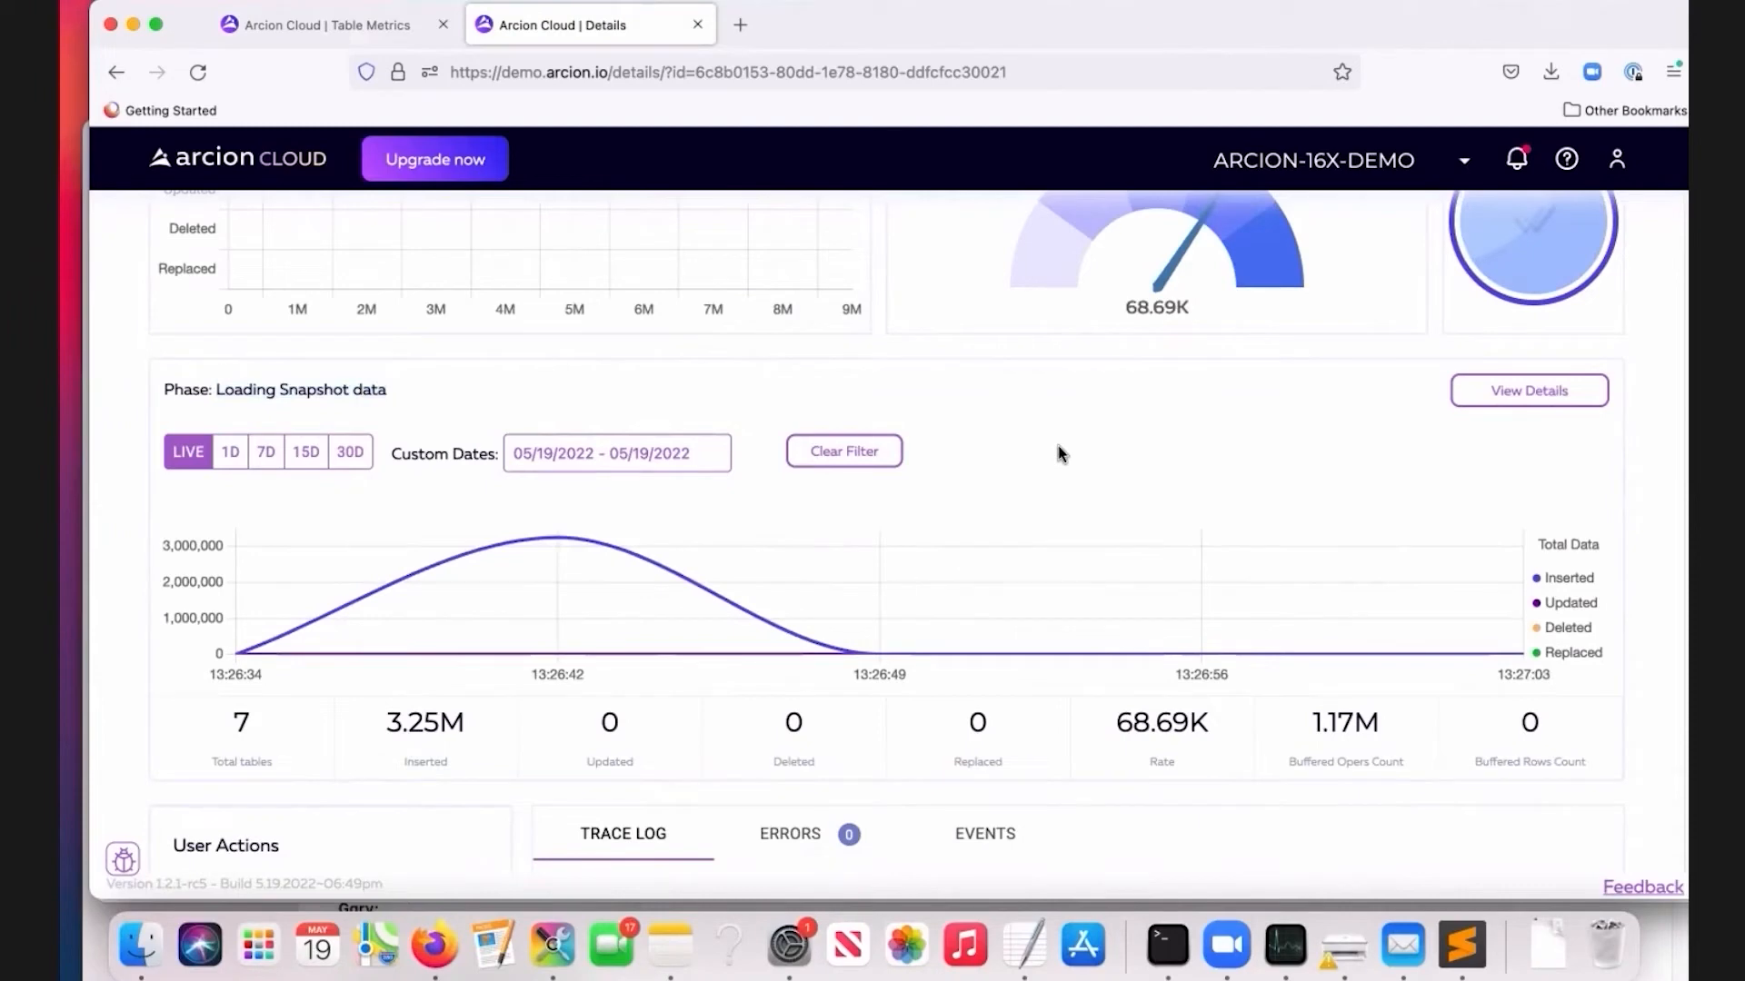
scroll(1060, 452, up, 2)
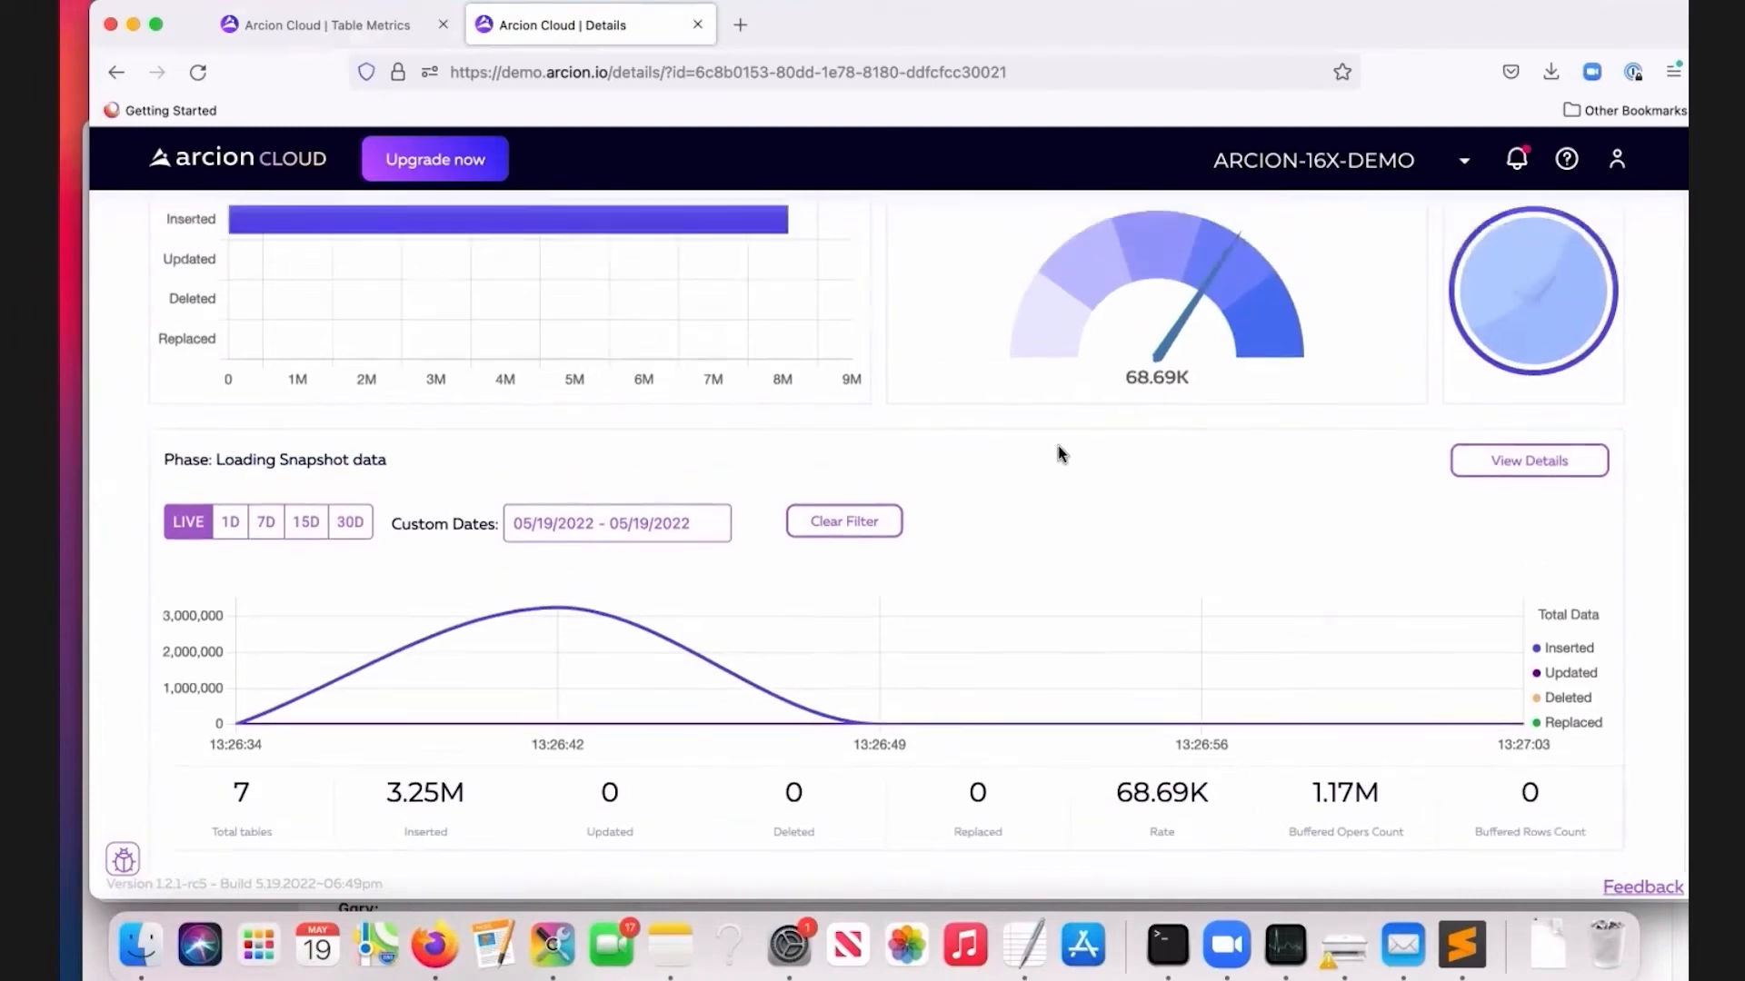
drag(215, 477, 443, 477)
click(886, 498)
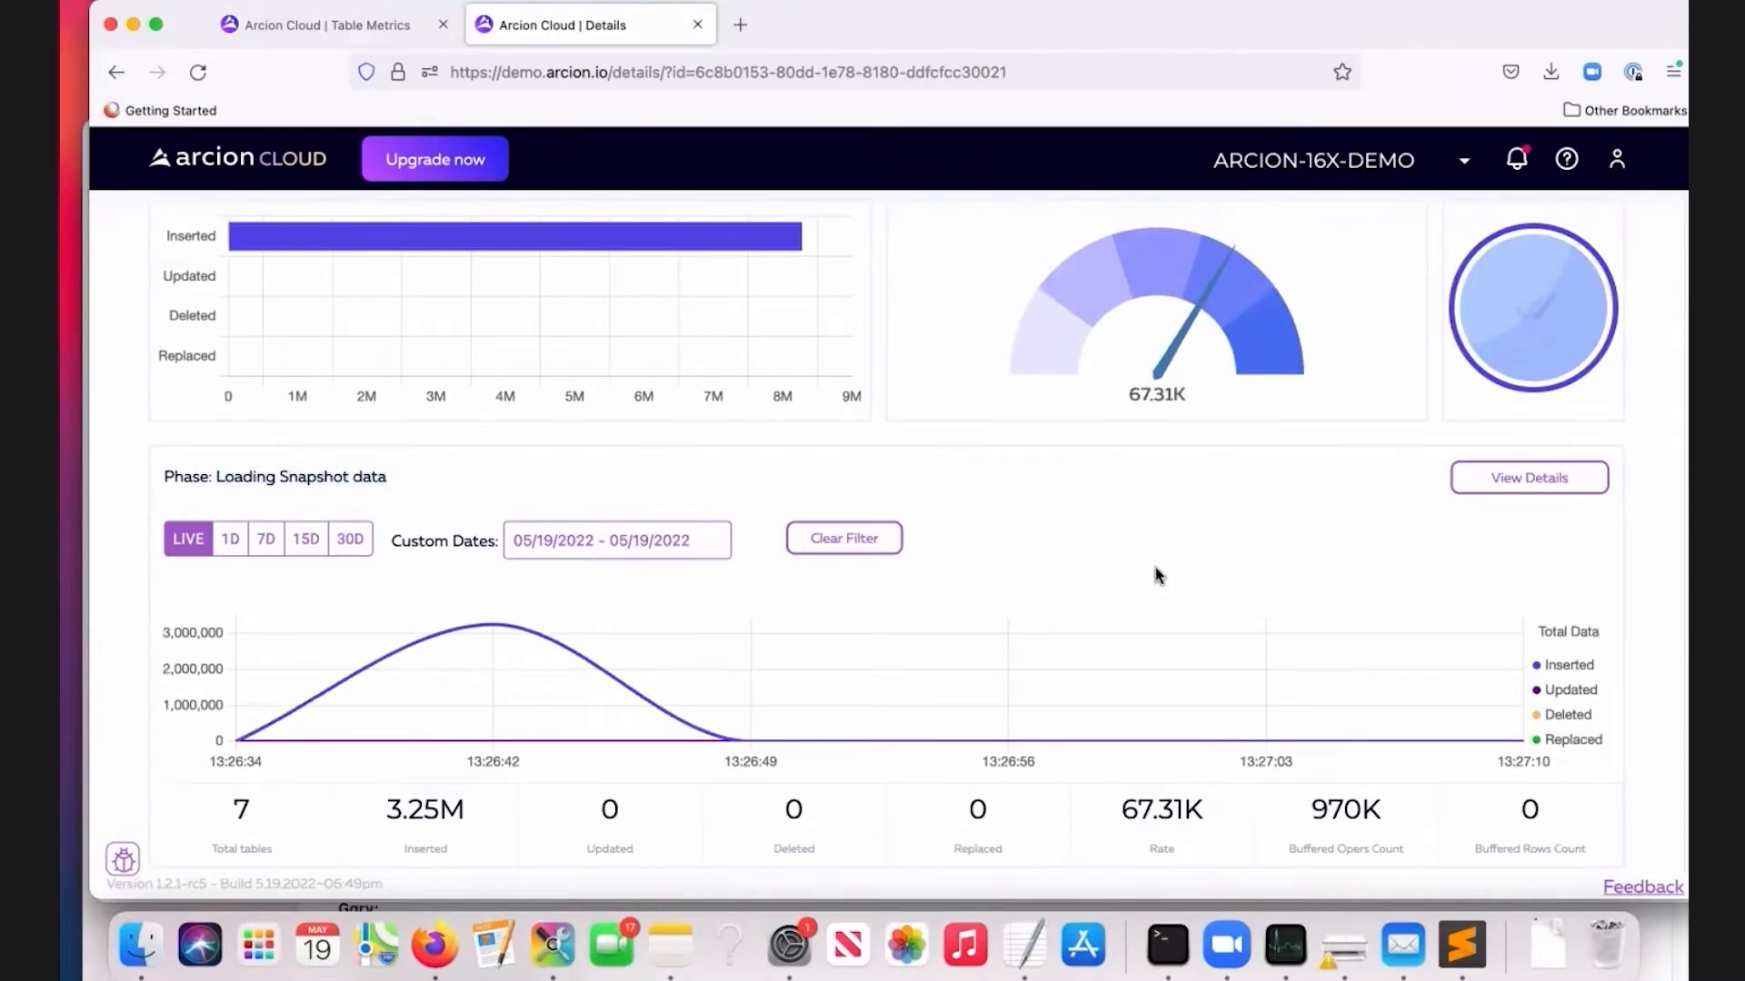
scroll(1155, 569, up, 2)
scroll(1155, 569, down, 2)
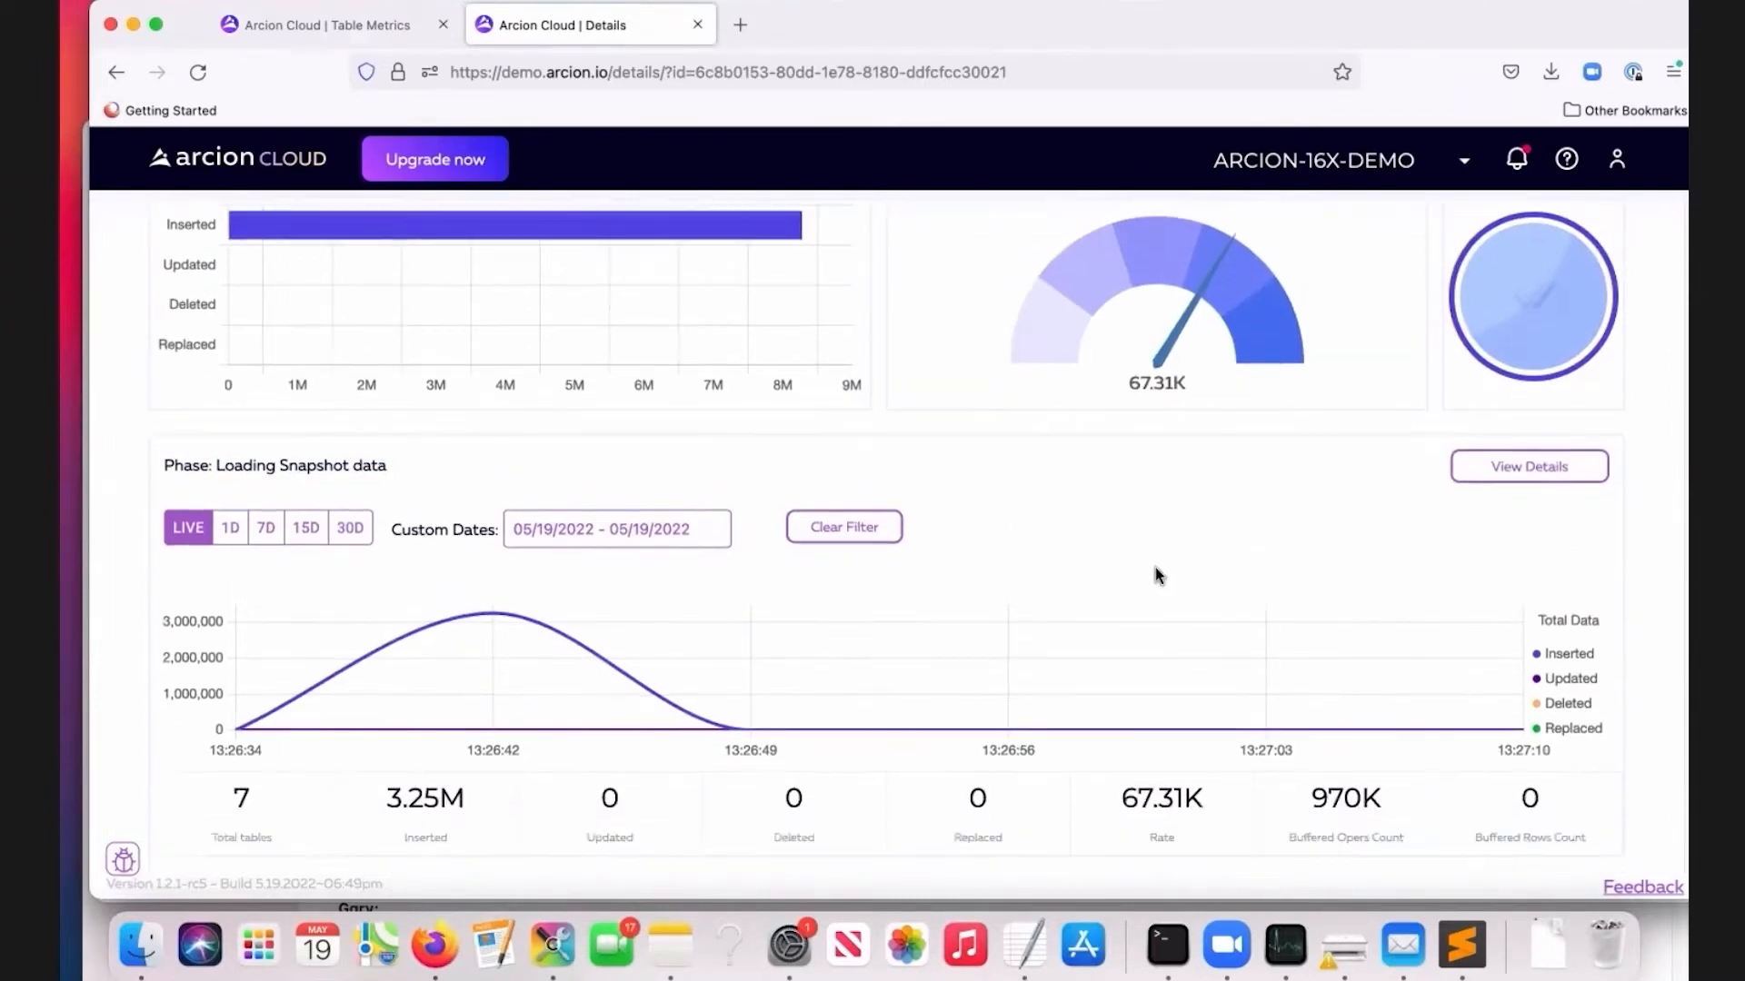
click(1529, 472)
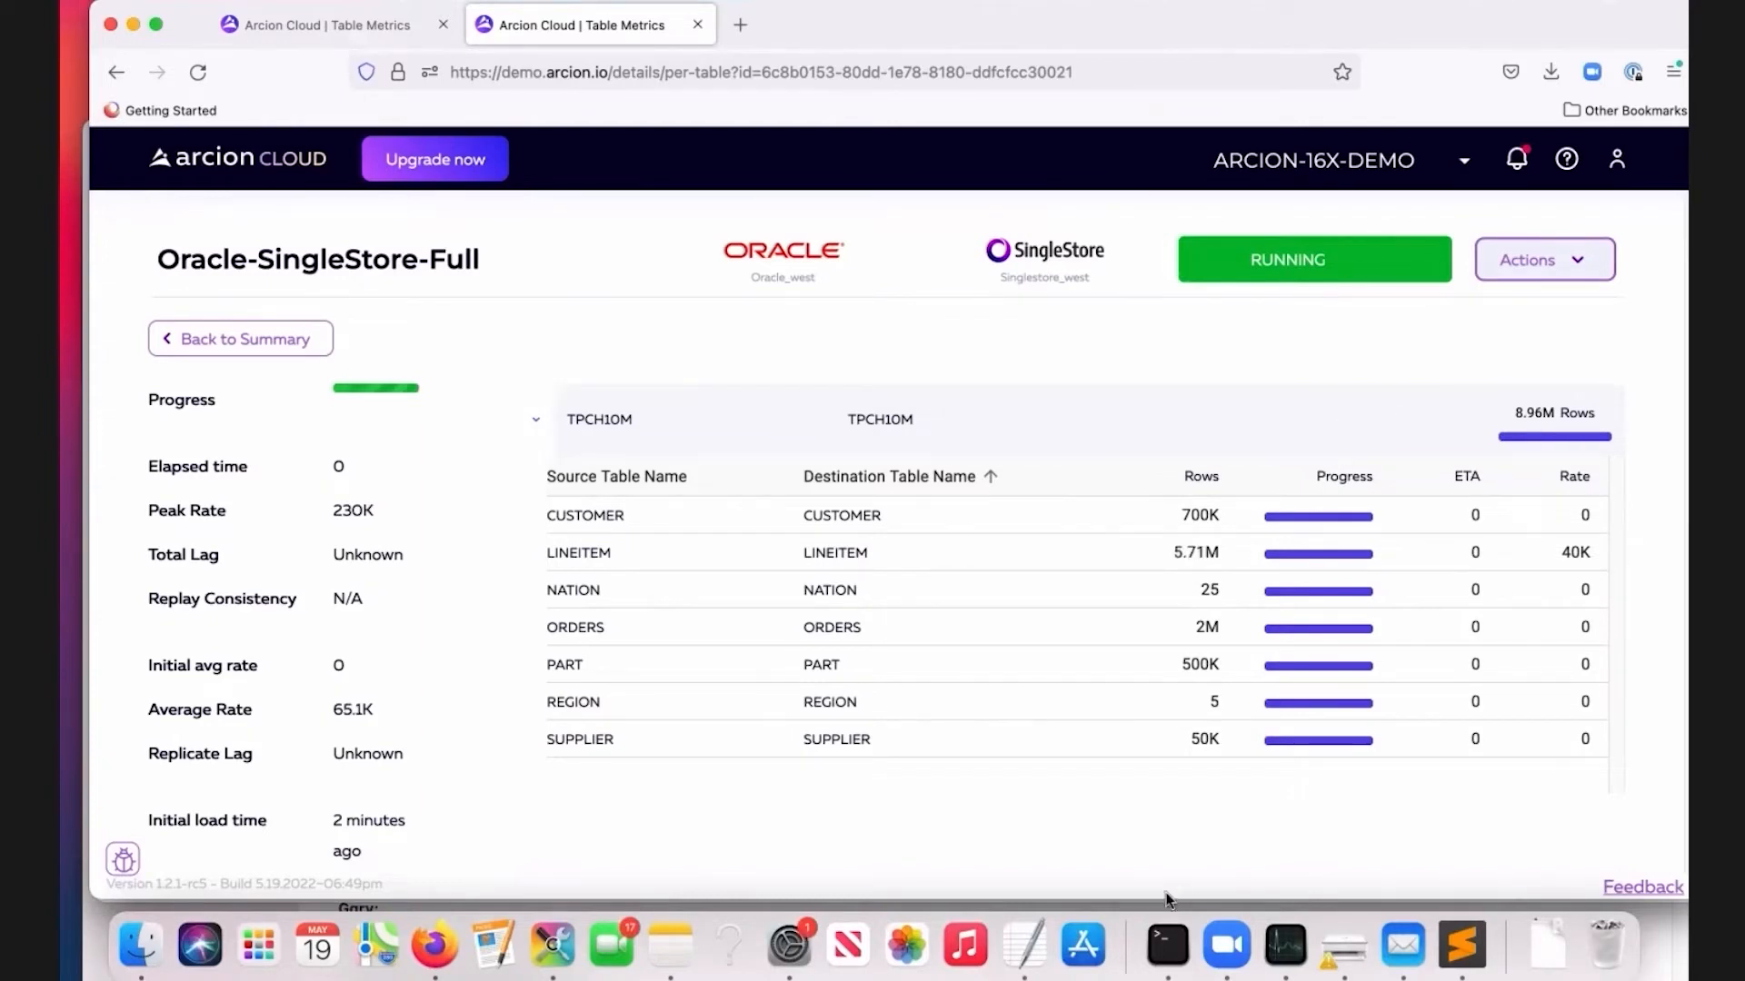
Copy the query counting ORDERS by o_orderpriority from Sublime Text and run it in the terminal's SingleStore session.
click(1166, 945)
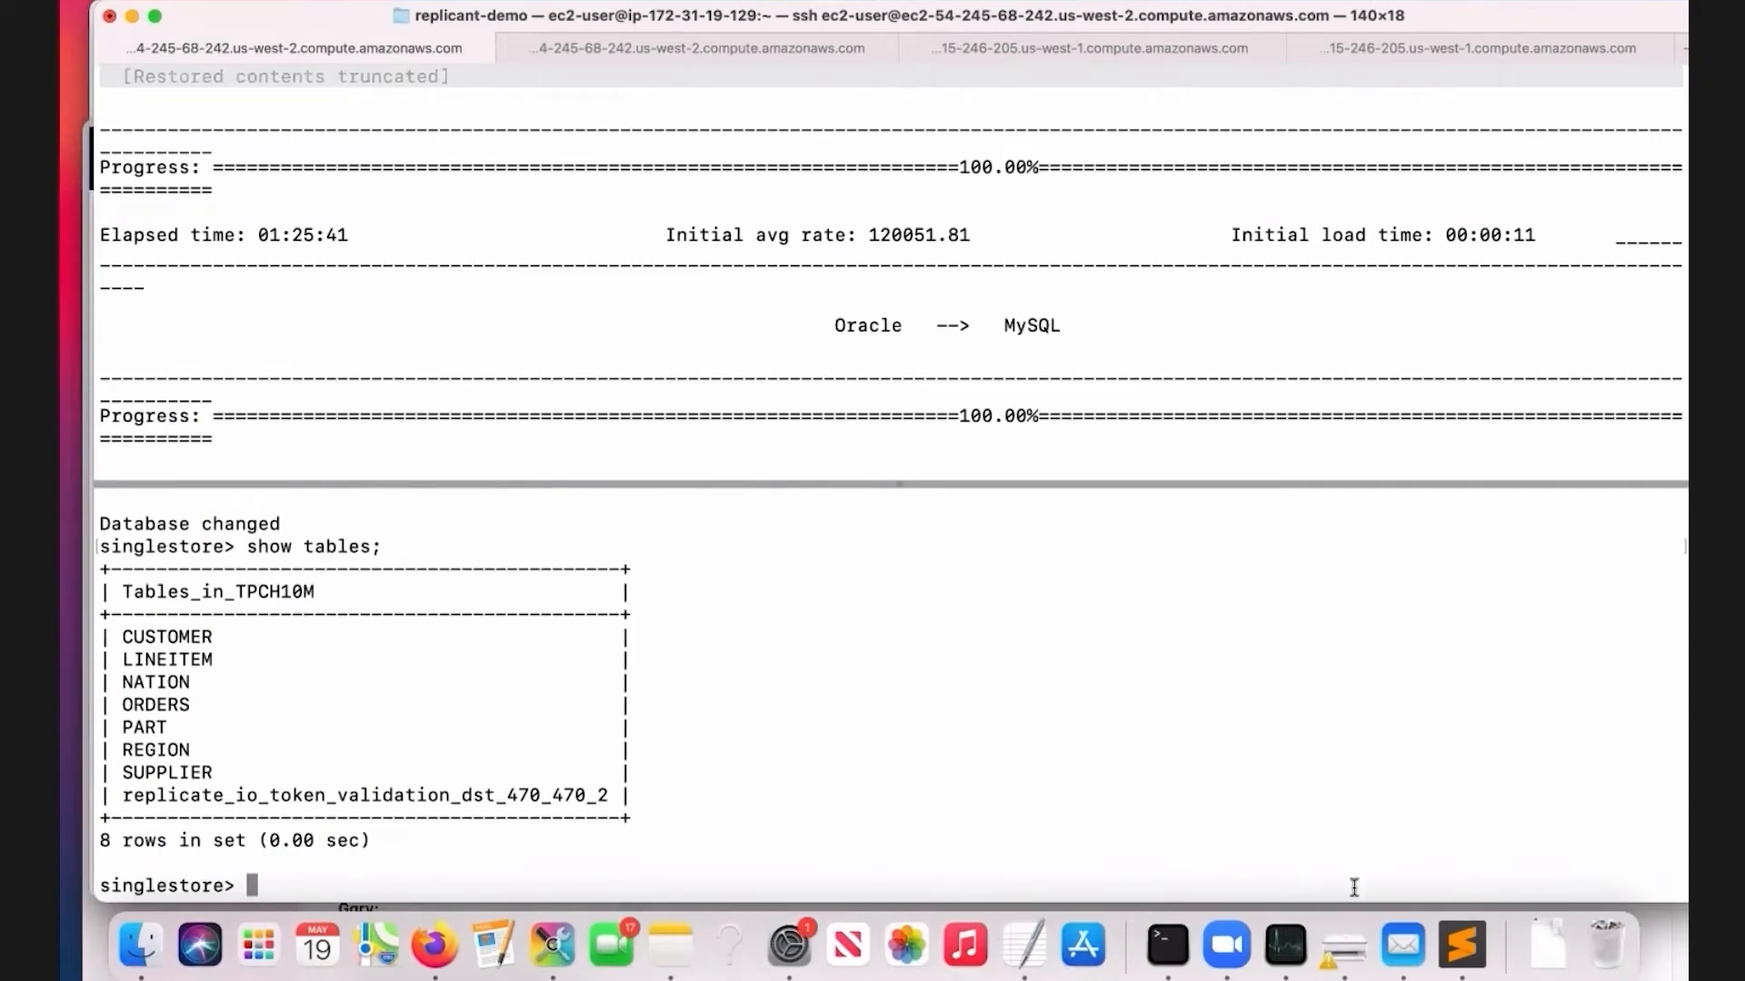
click(1462, 945)
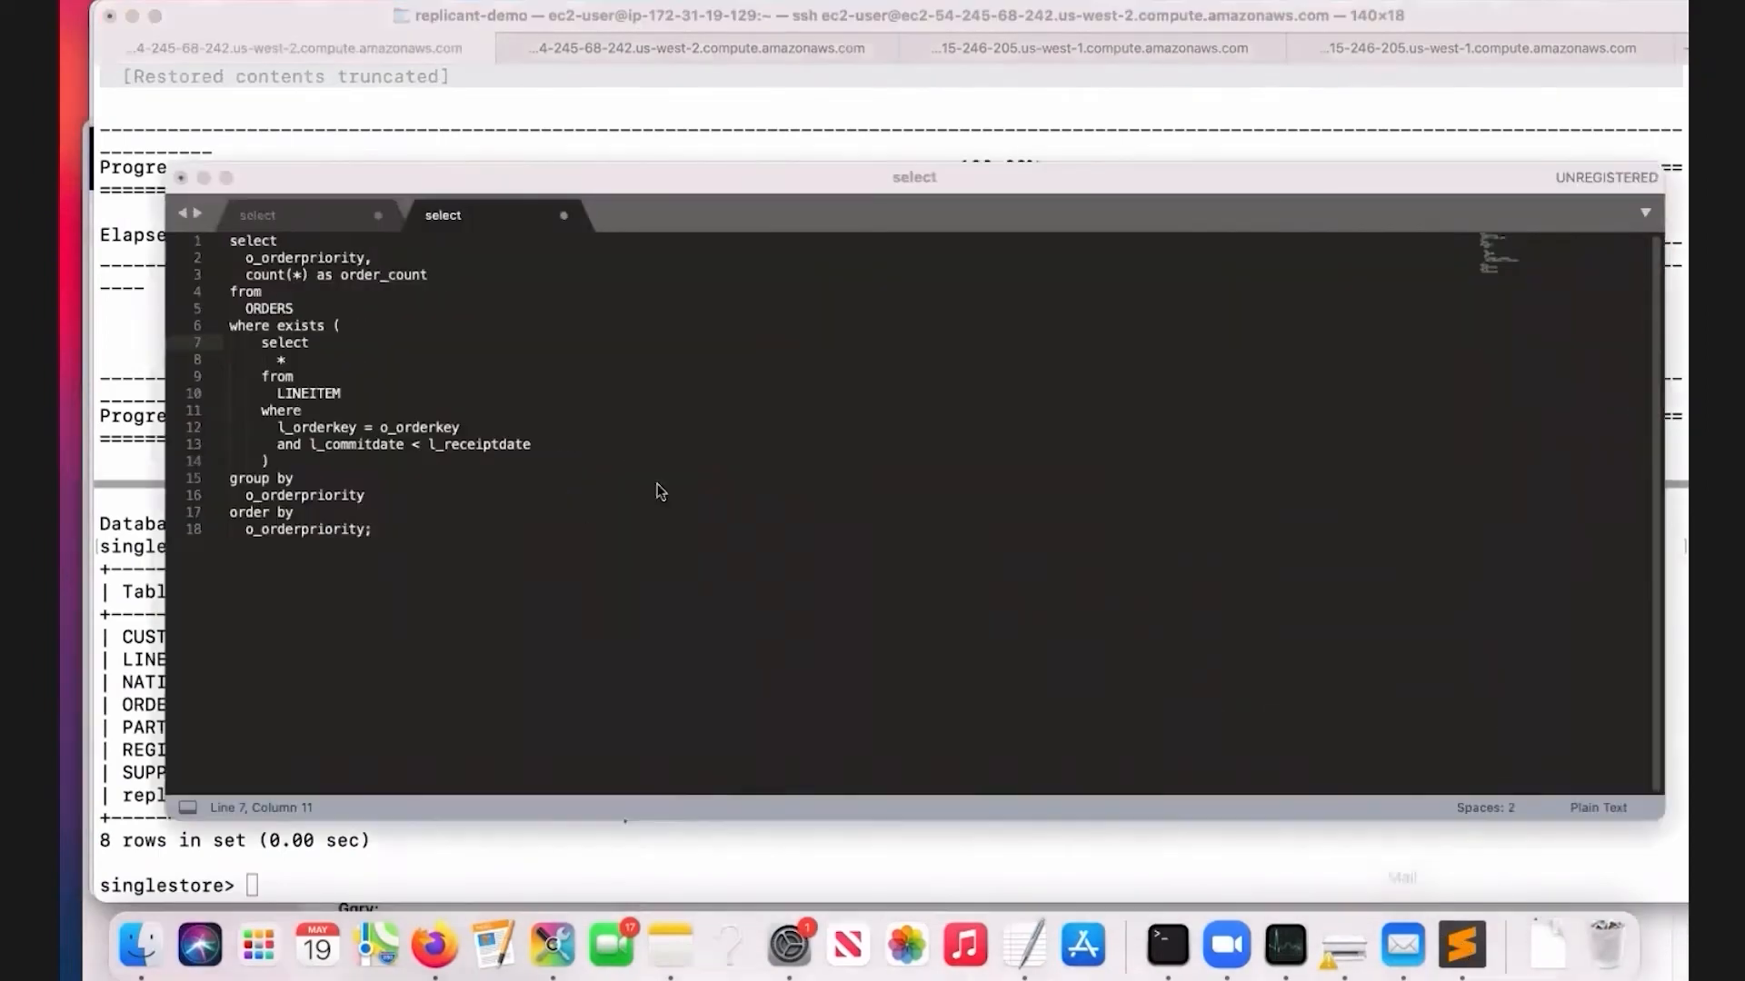
drag(233, 238, 392, 539)
key(super+c)
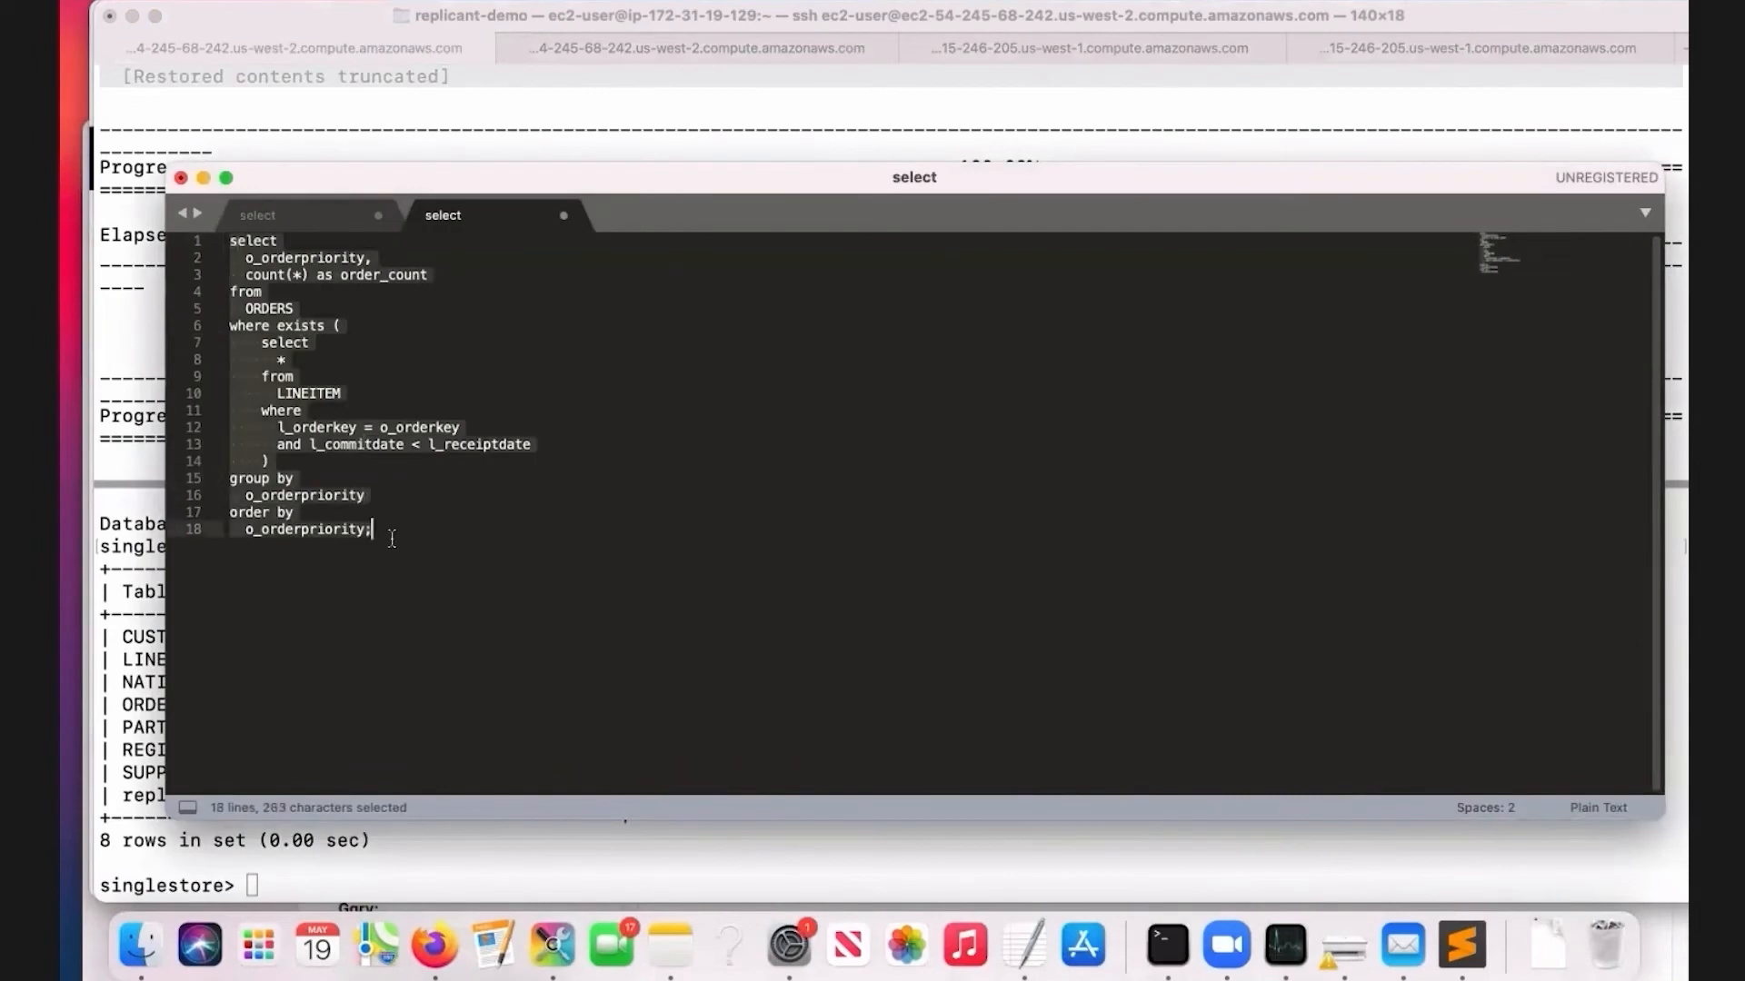
key(super+Tab)
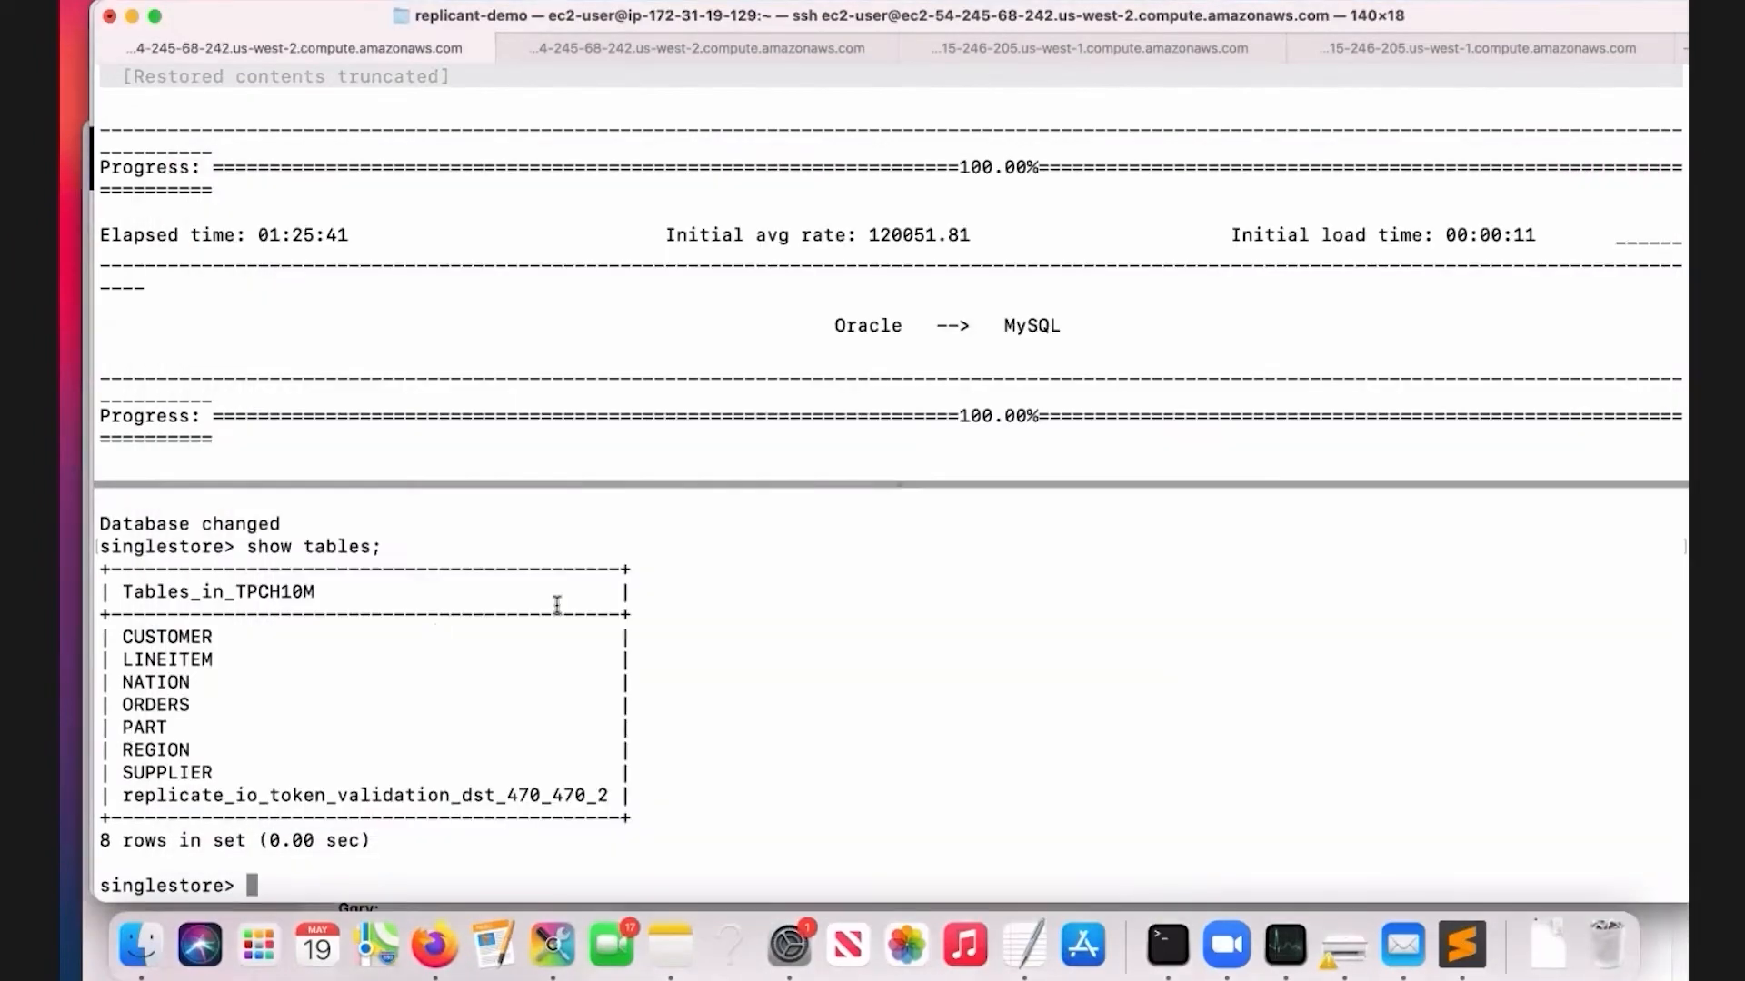
key(super+v)
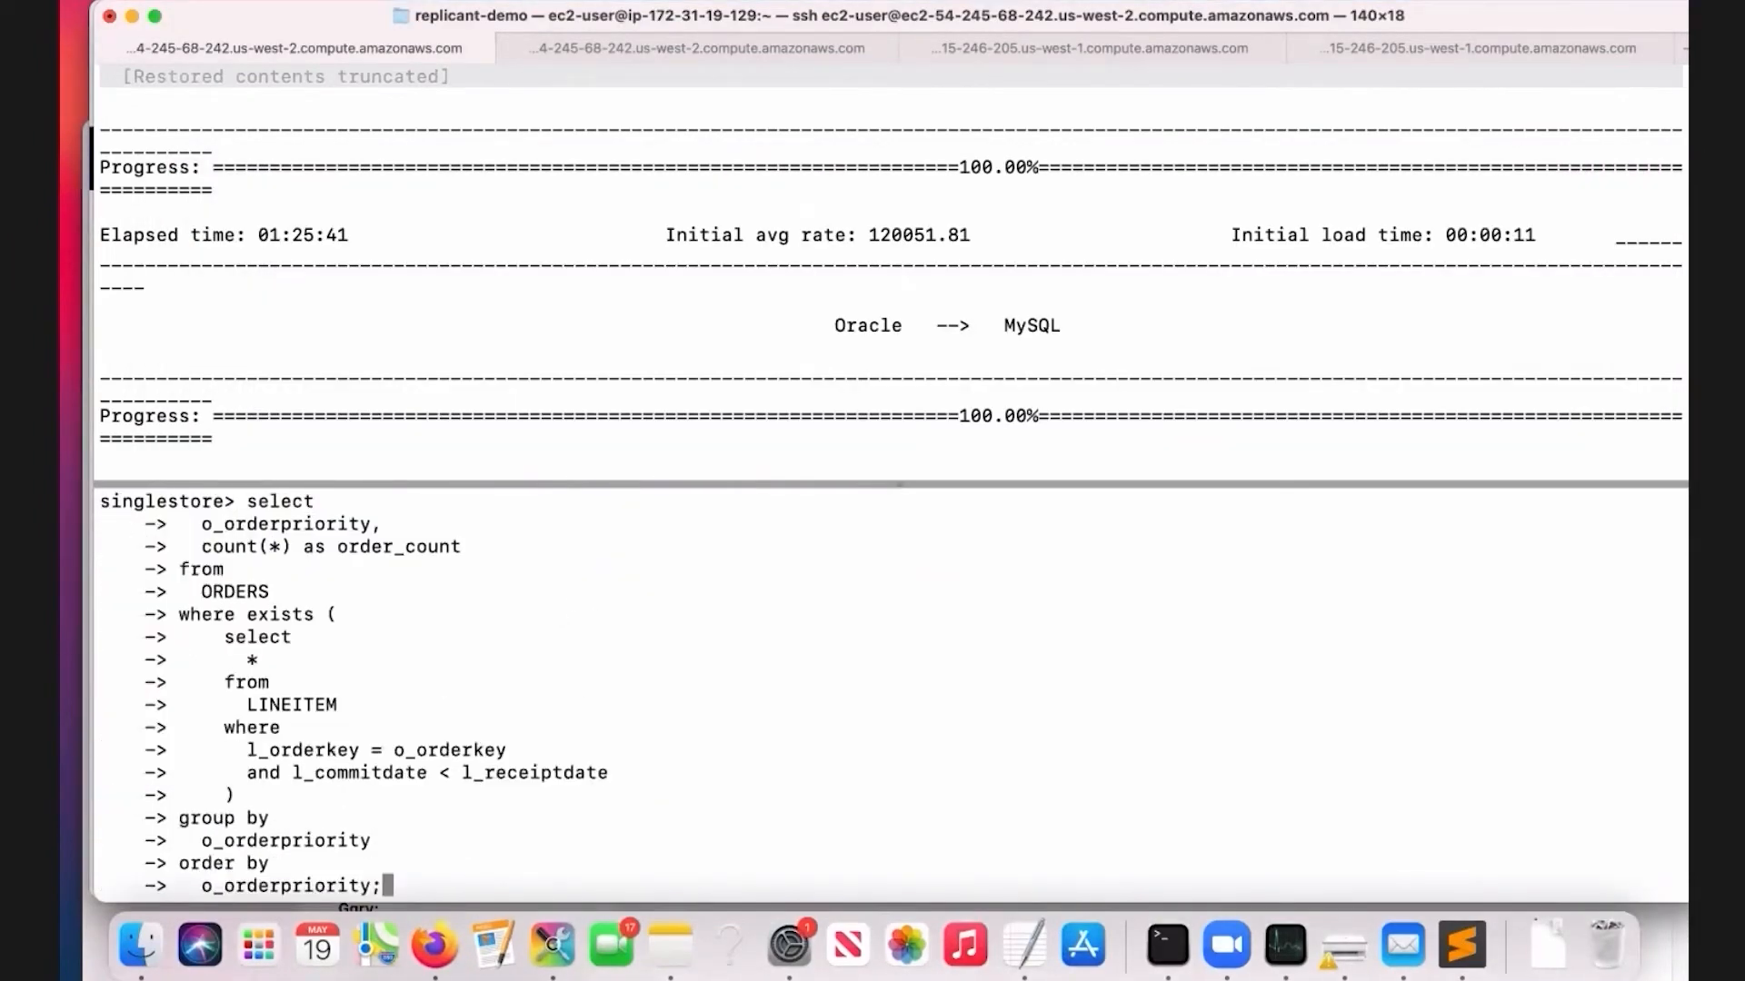
key(Return)
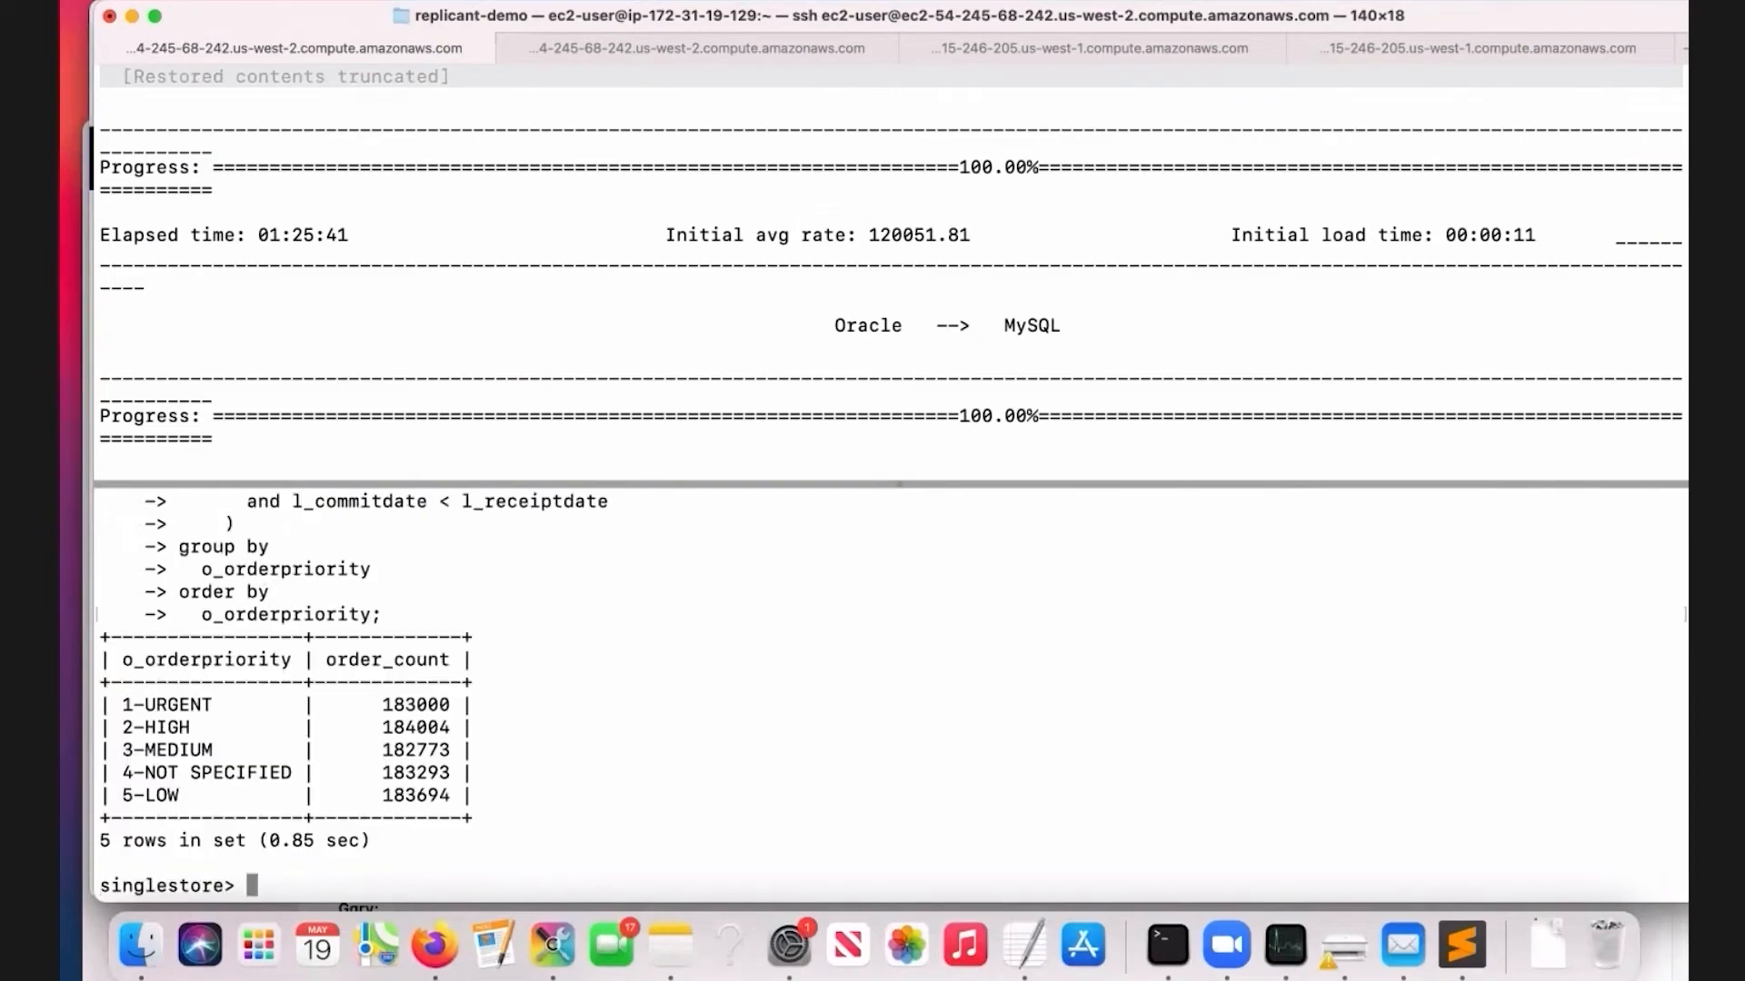
Review the executed ORDERS priority query in the SingleStore session, its count per o_orderpriority, and the execution time.
scroll(619, 604, up, 6)
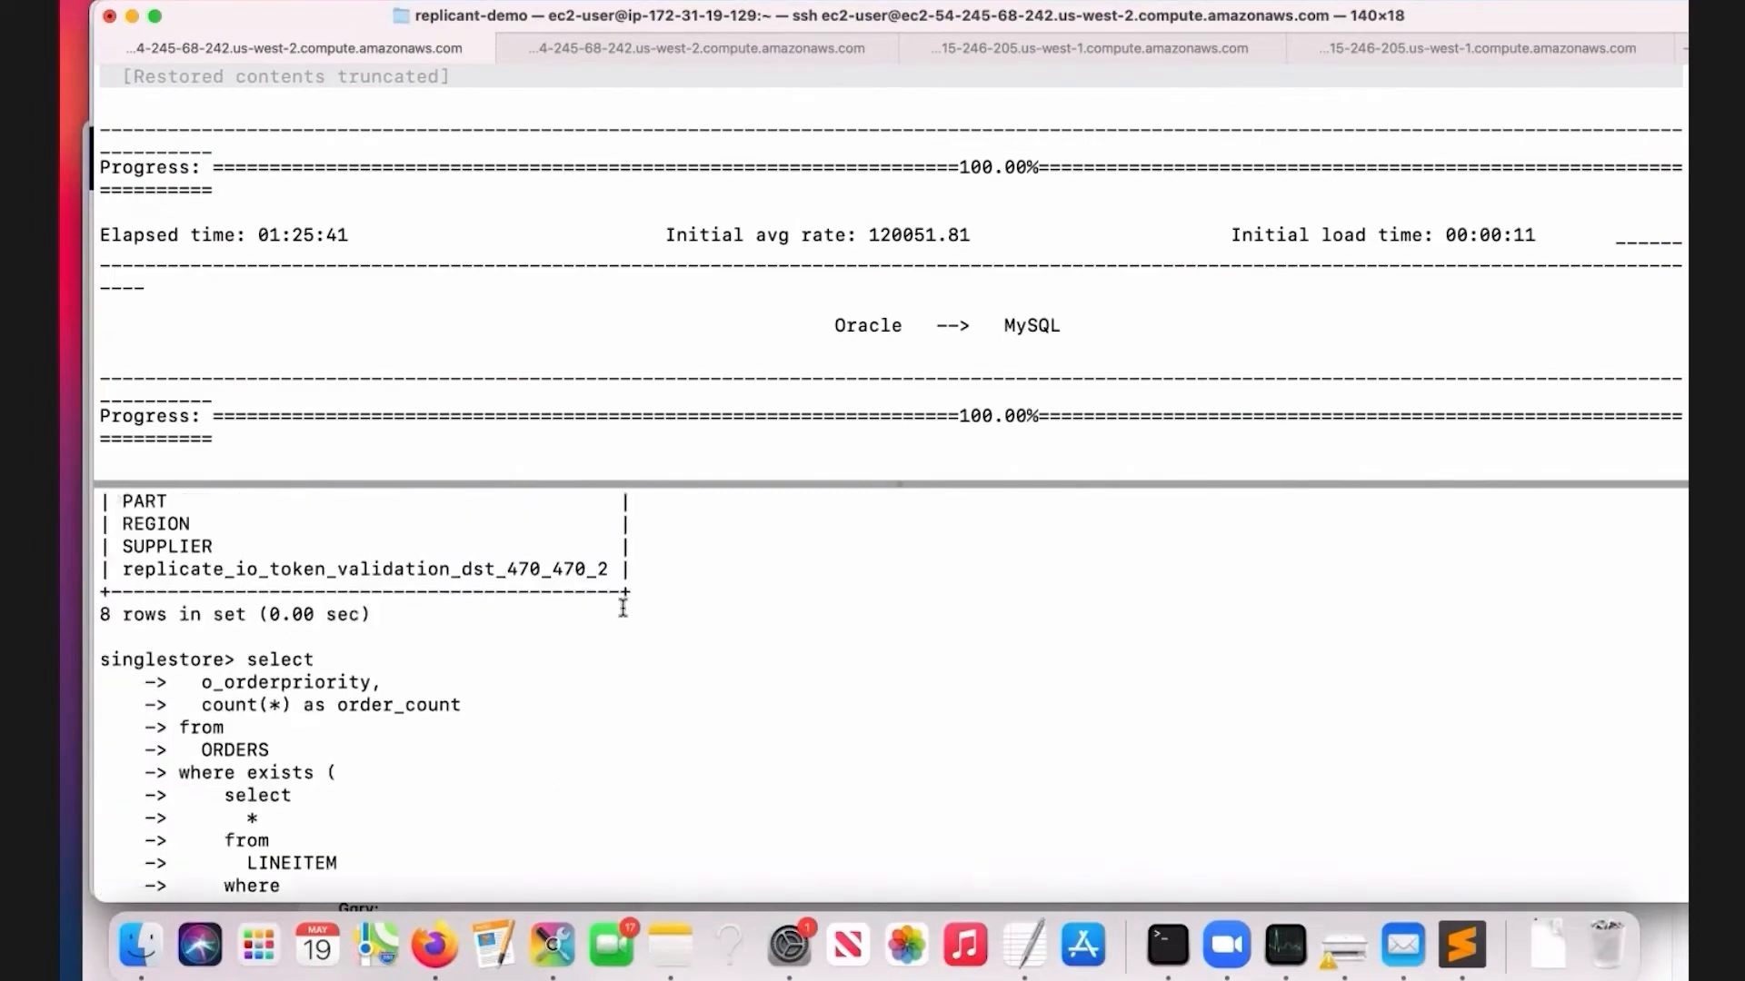
scroll(622, 606, down, 2)
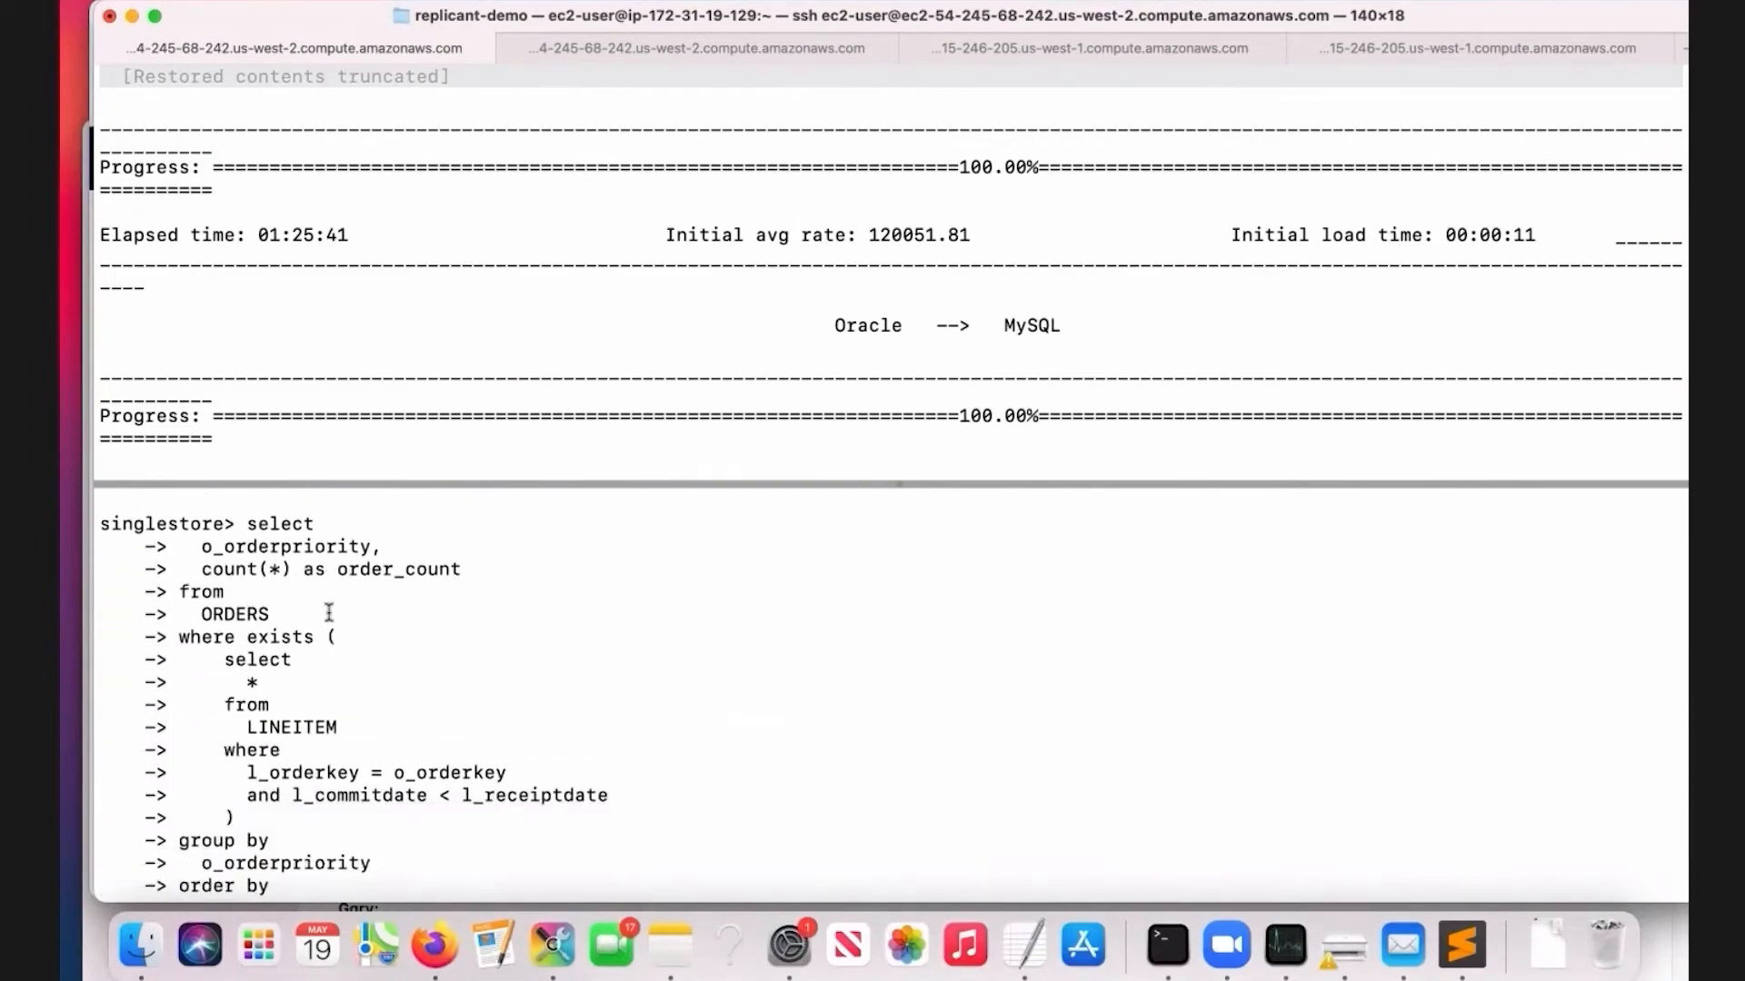
scroll(328, 611, down, 3)
scroll(329, 613, up, 2)
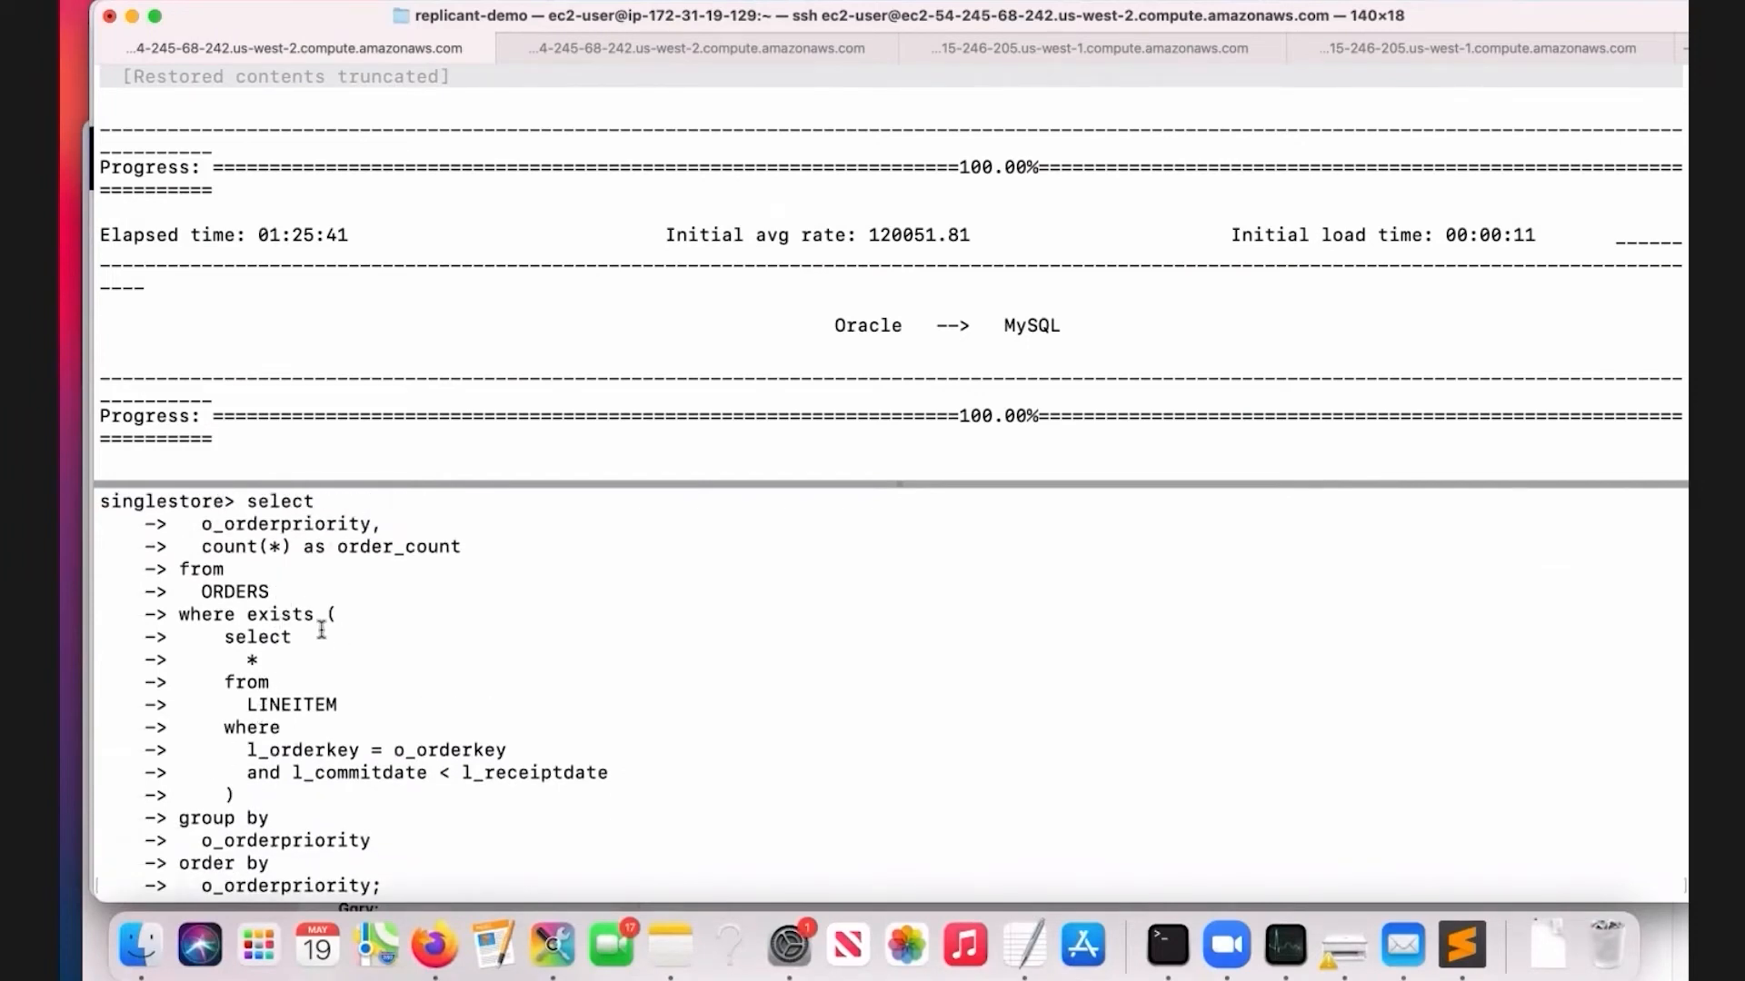
scroll(359, 625, down, 5)
scroll(359, 626, up, 5)
scroll(359, 625, down, 8)
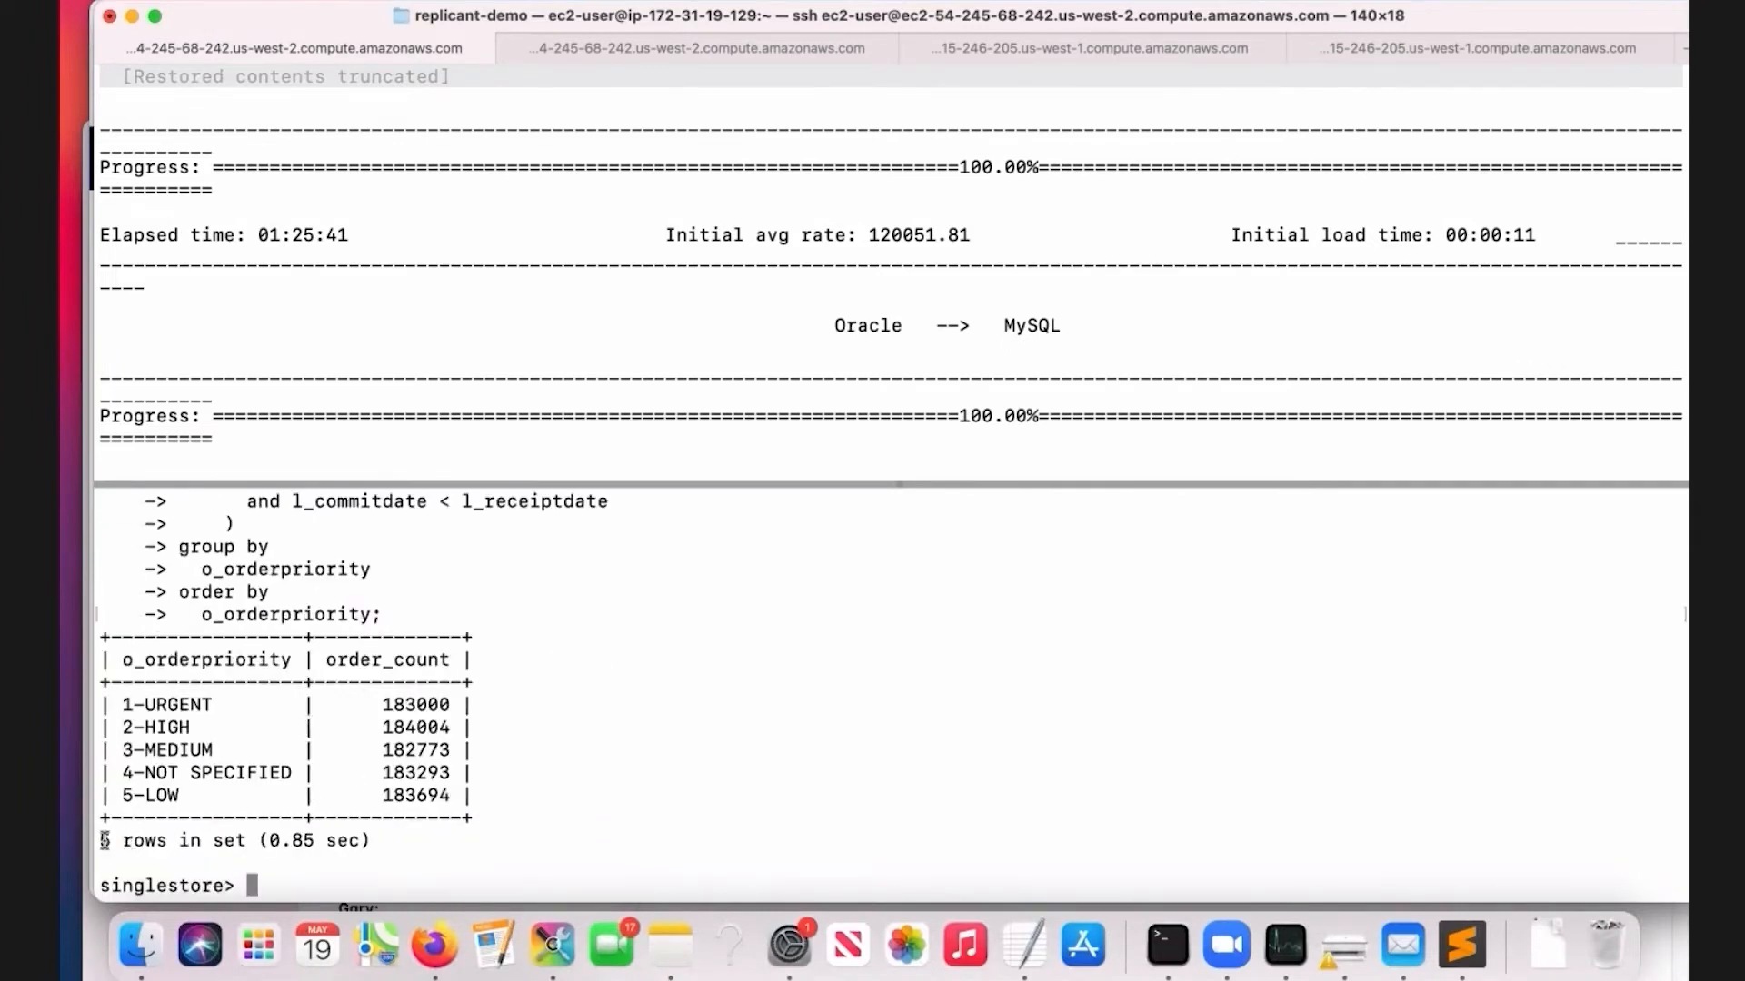
drag(103, 840, 372, 836)
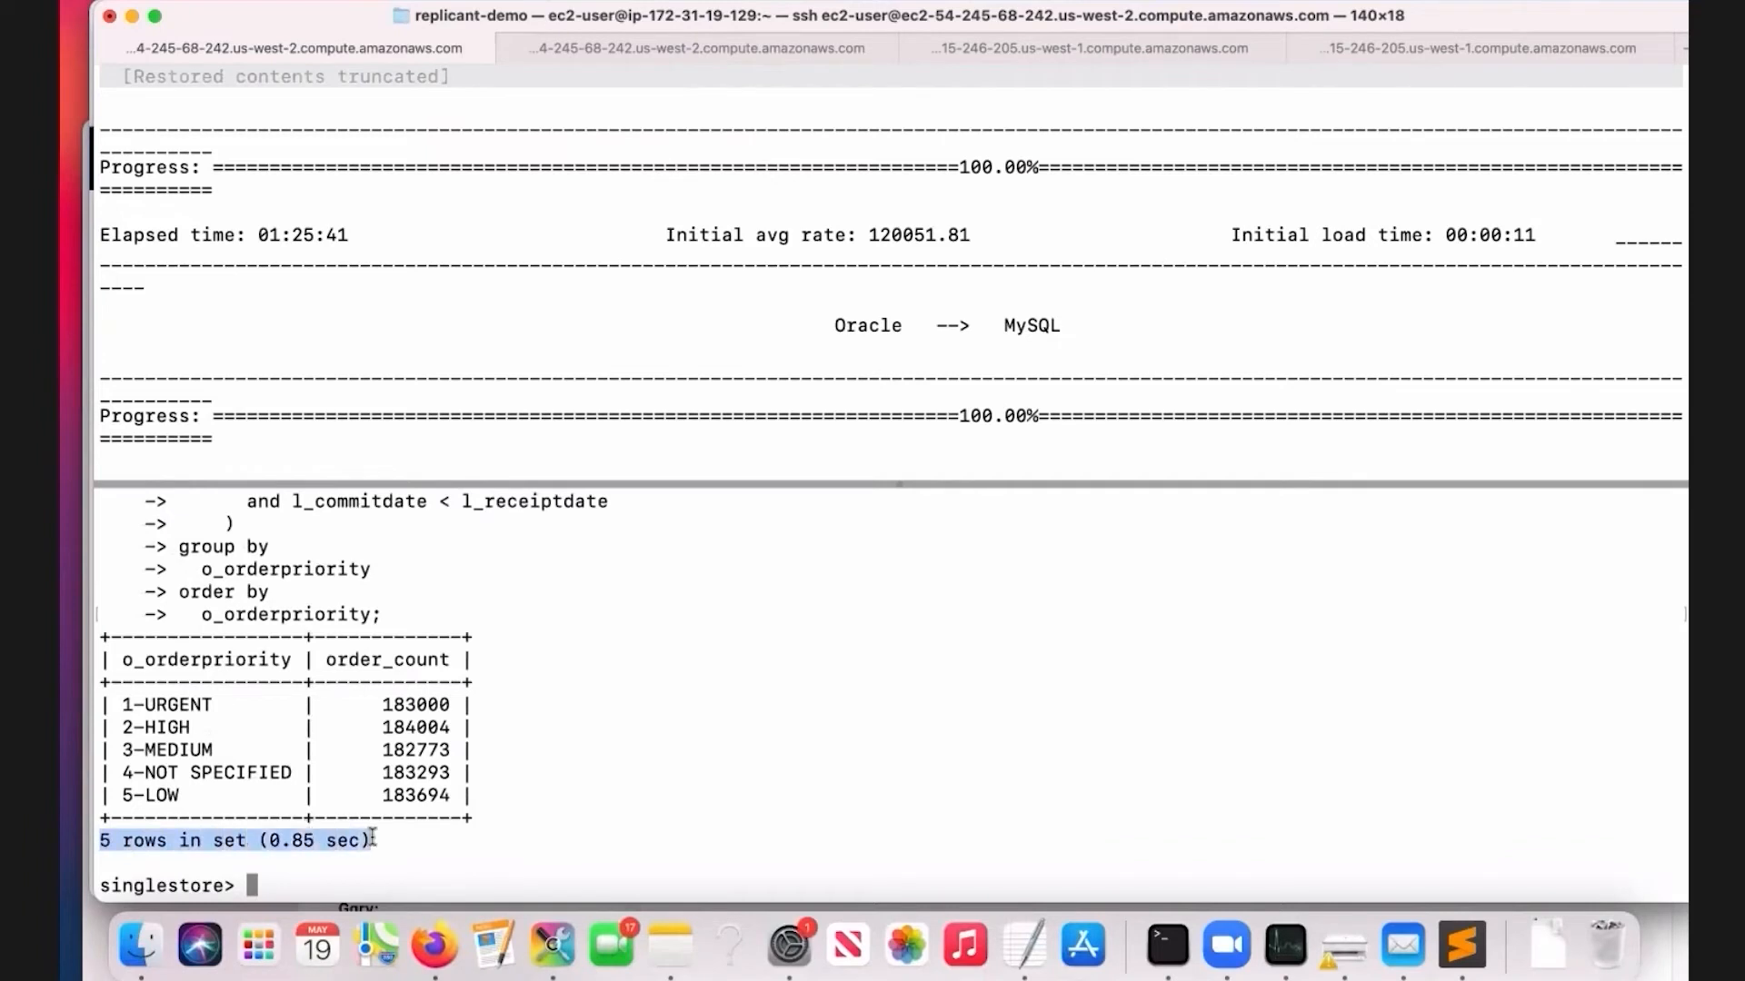
Run the same query counting ORDERS by o_orderpriority again in the SingleStore session.
click(329, 841)
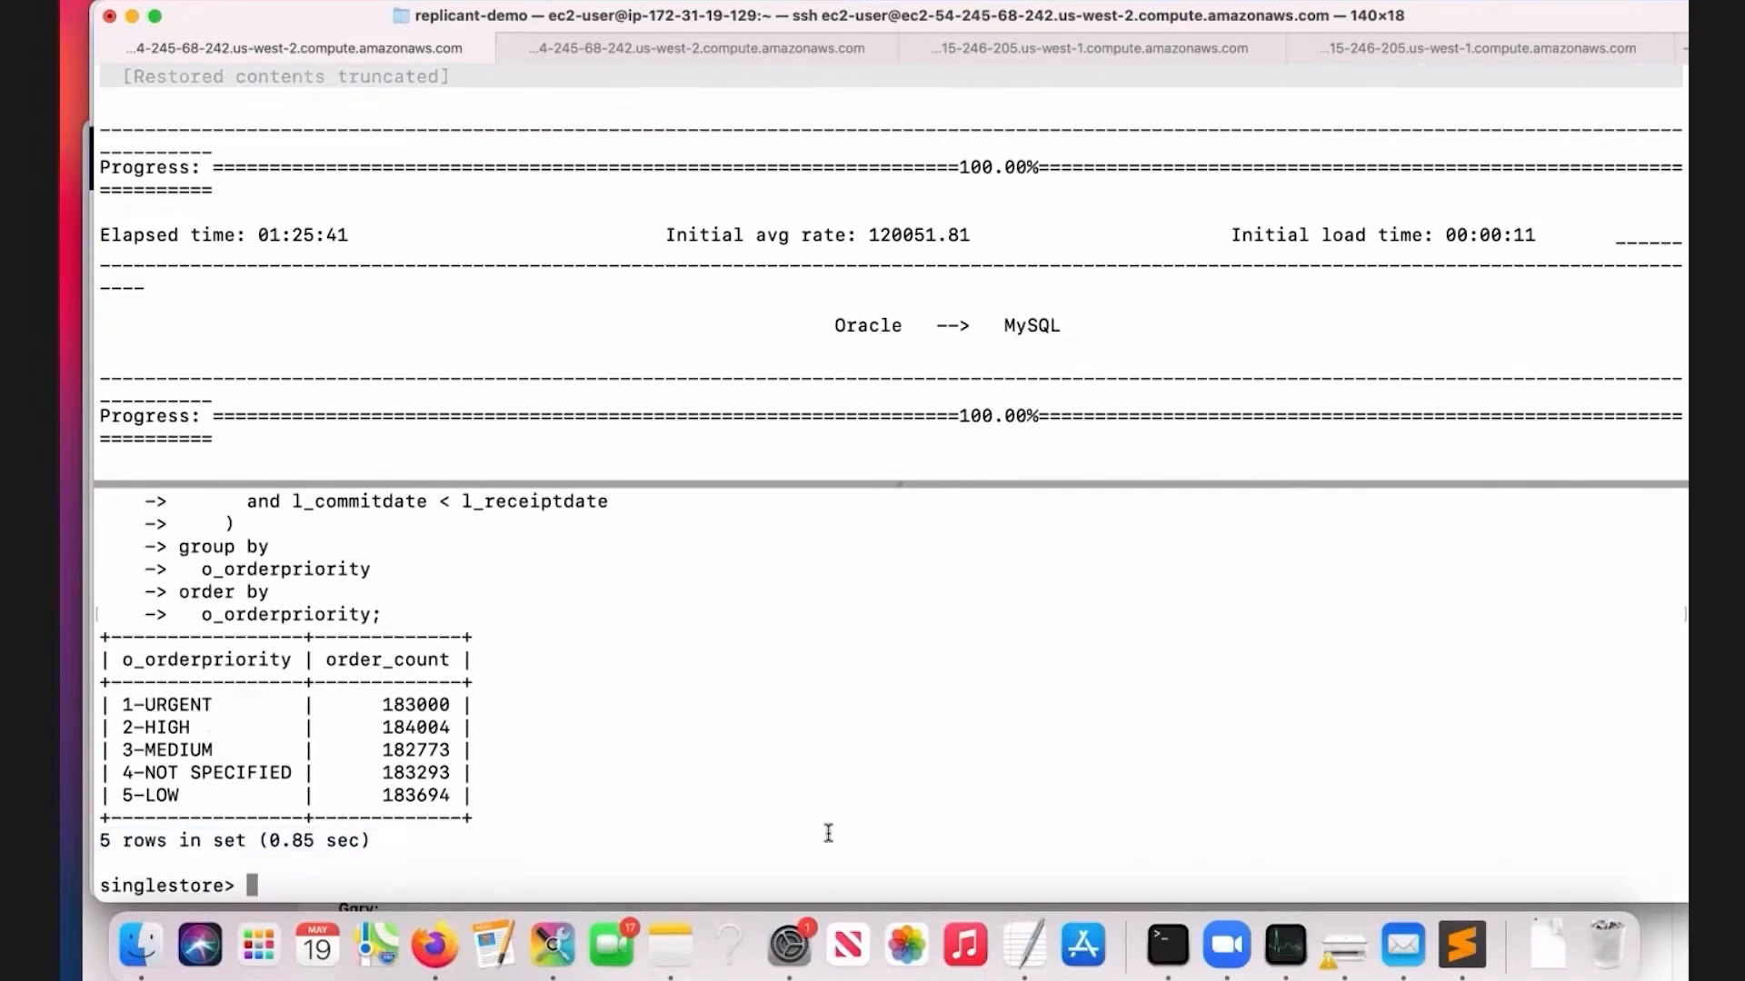
key(super+v)
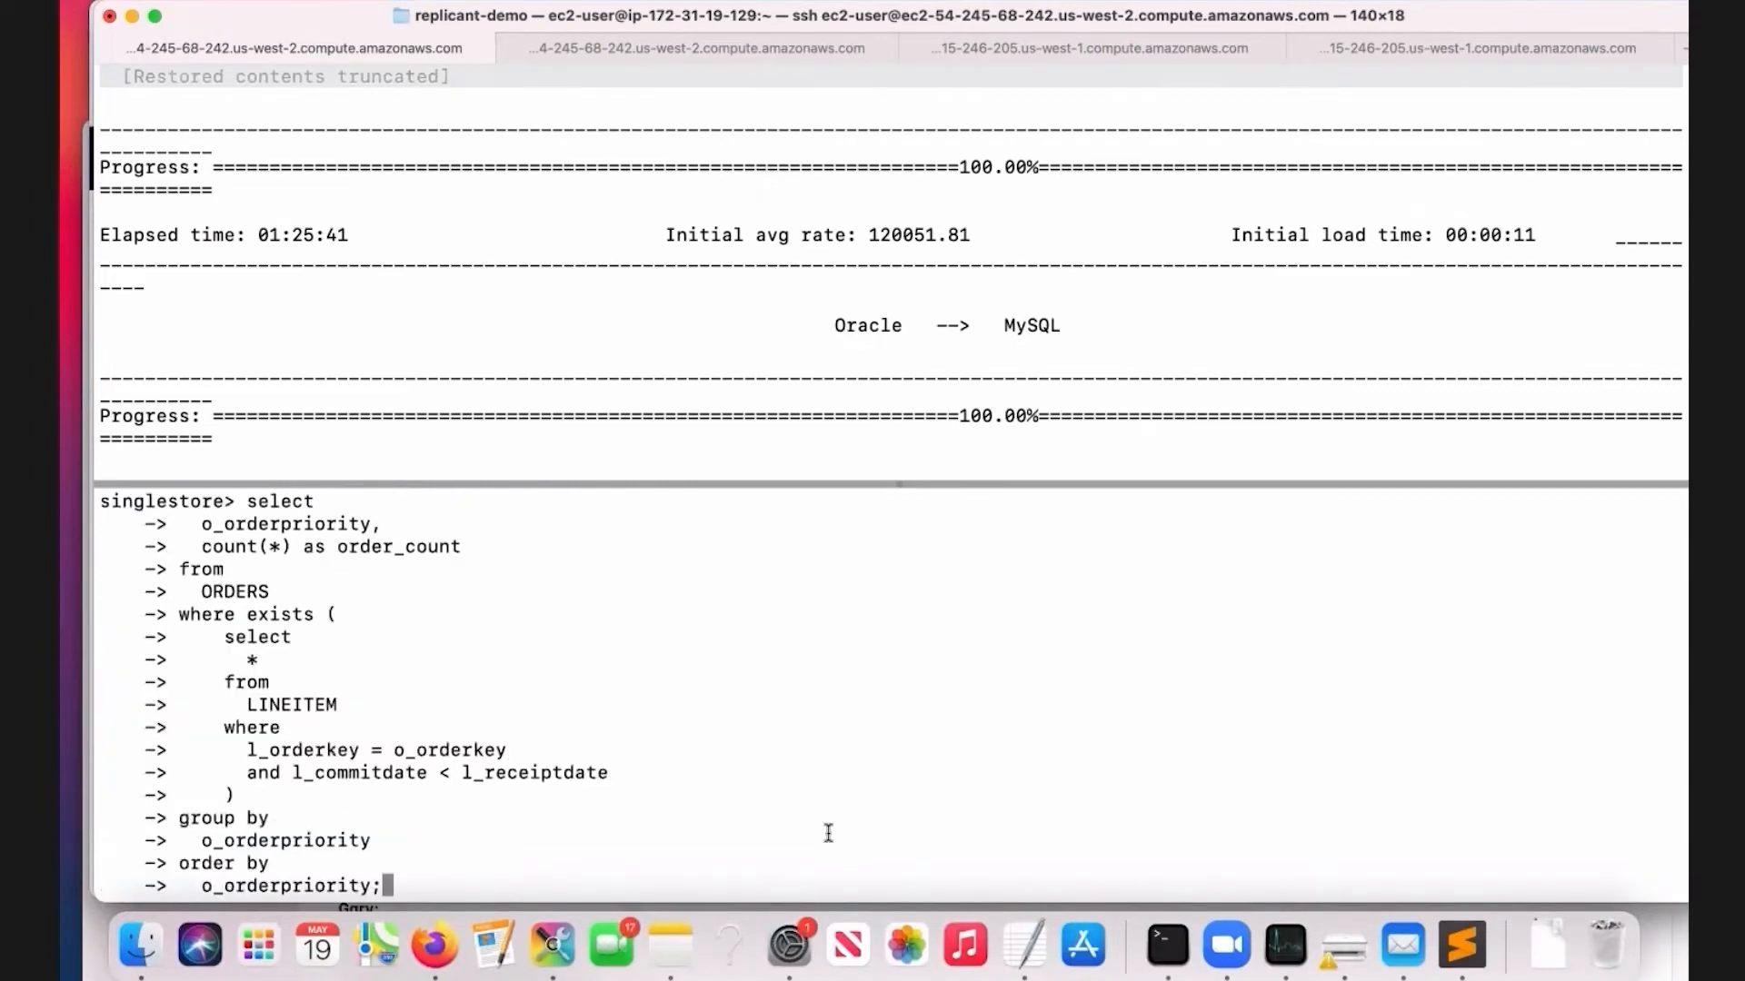
key(Return)
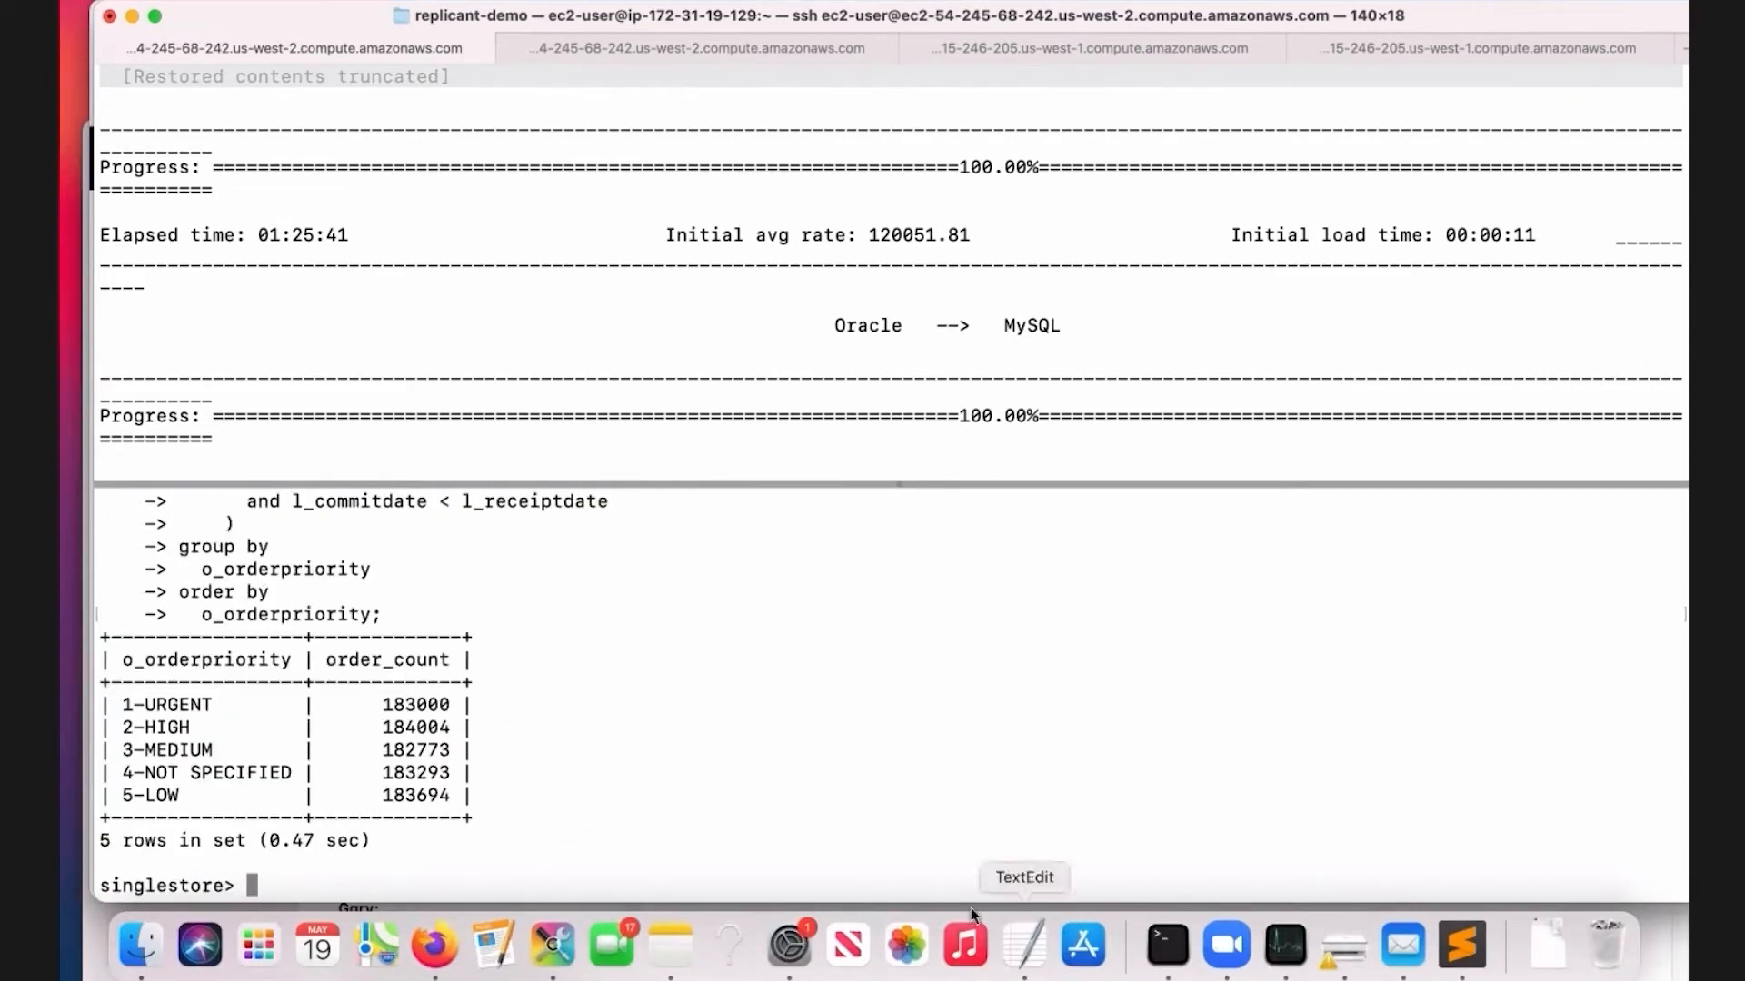
Switch to Arcion Cloud in Firefox, return to the Oracle-SingleStore-Full summary, and examine the snapshot graph and its counters.
click(435, 948)
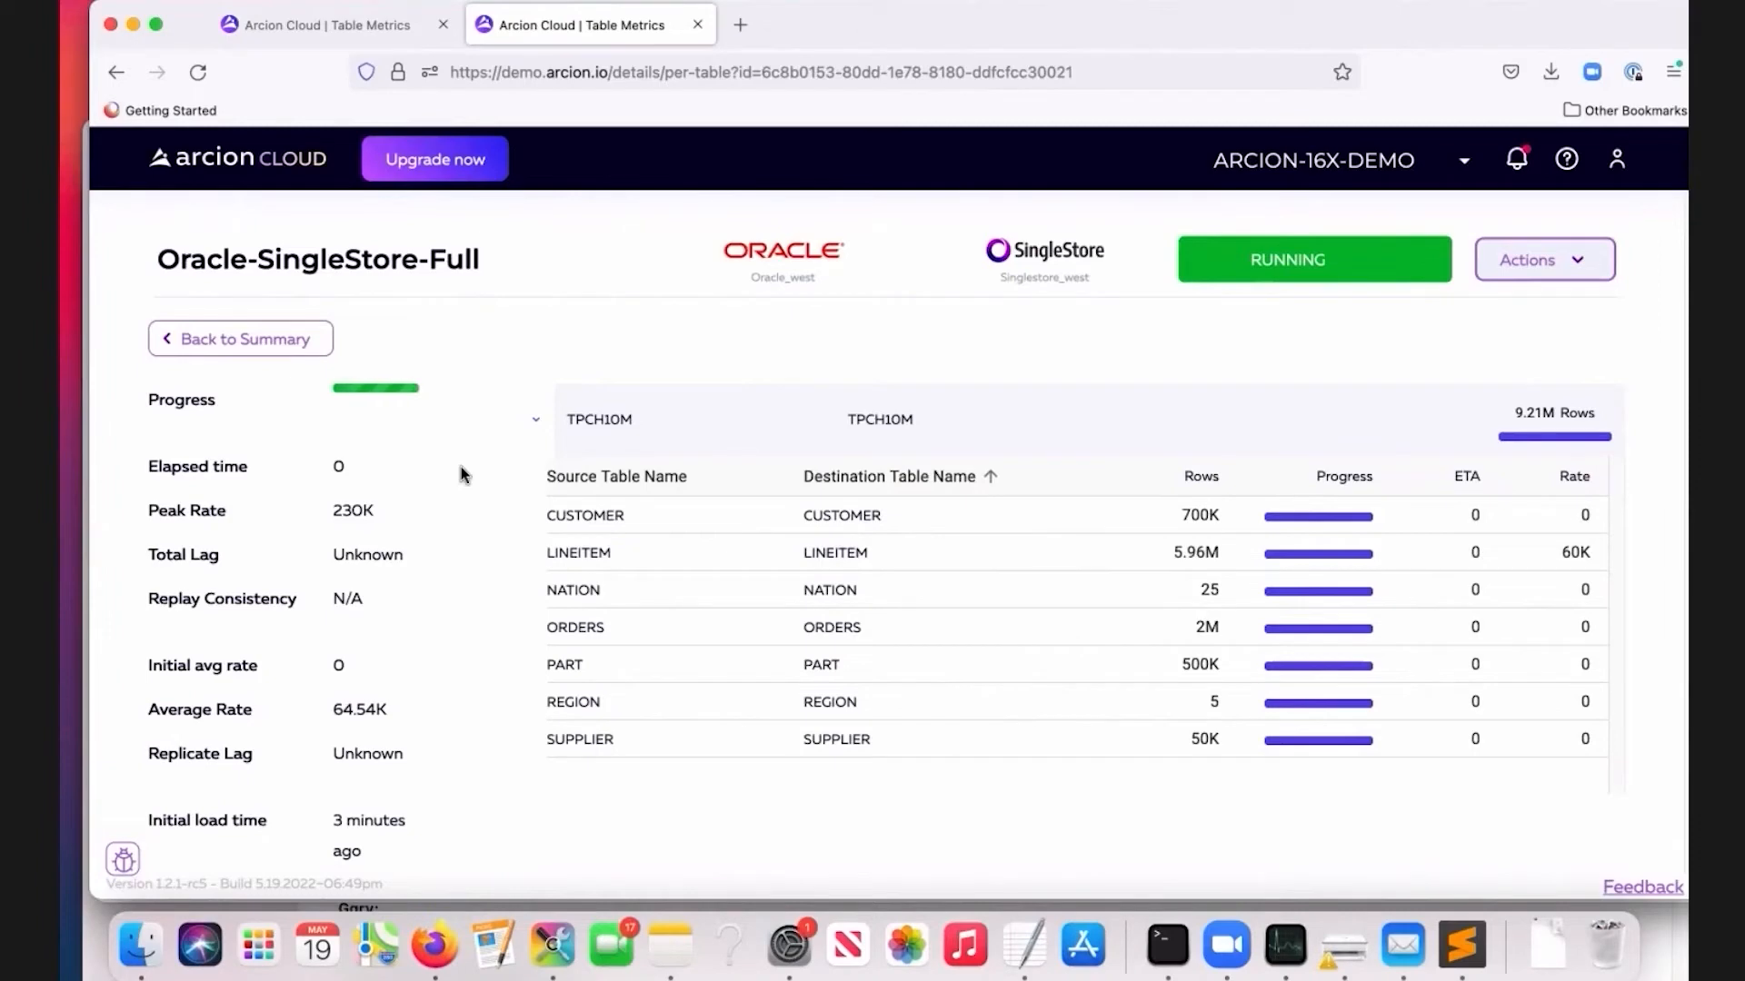
click(237, 344)
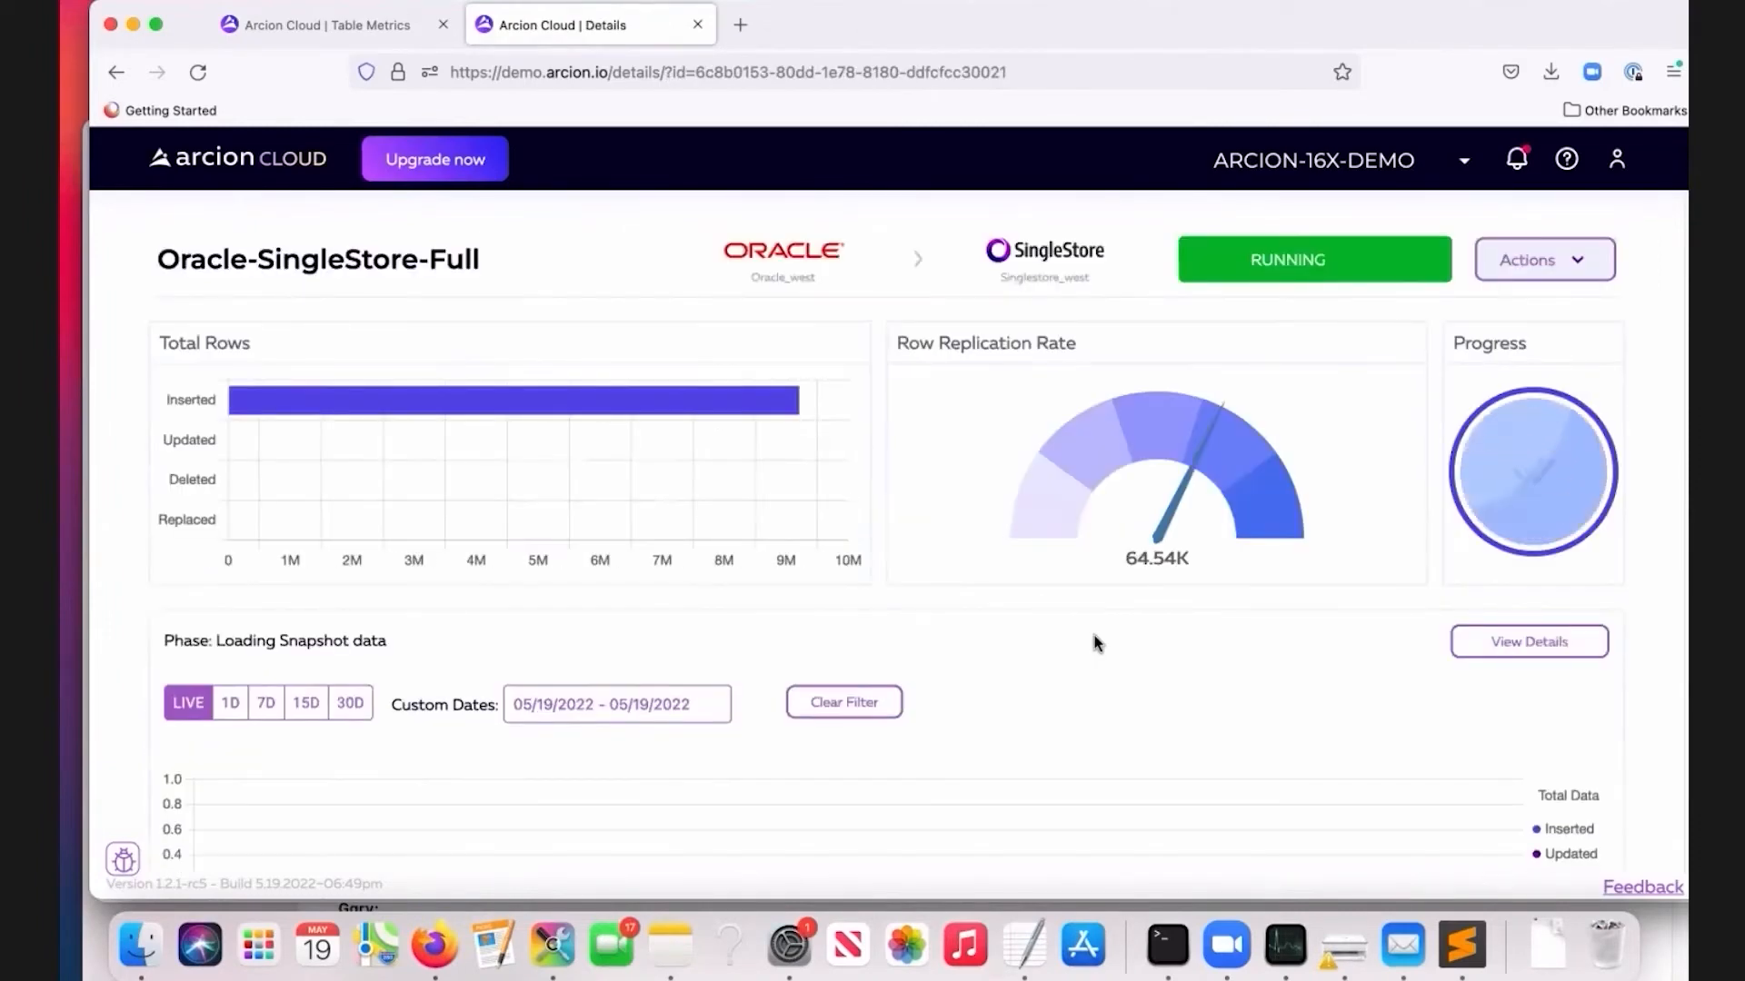
scroll(1094, 639, down, 3)
scroll(1094, 635, down, 5)
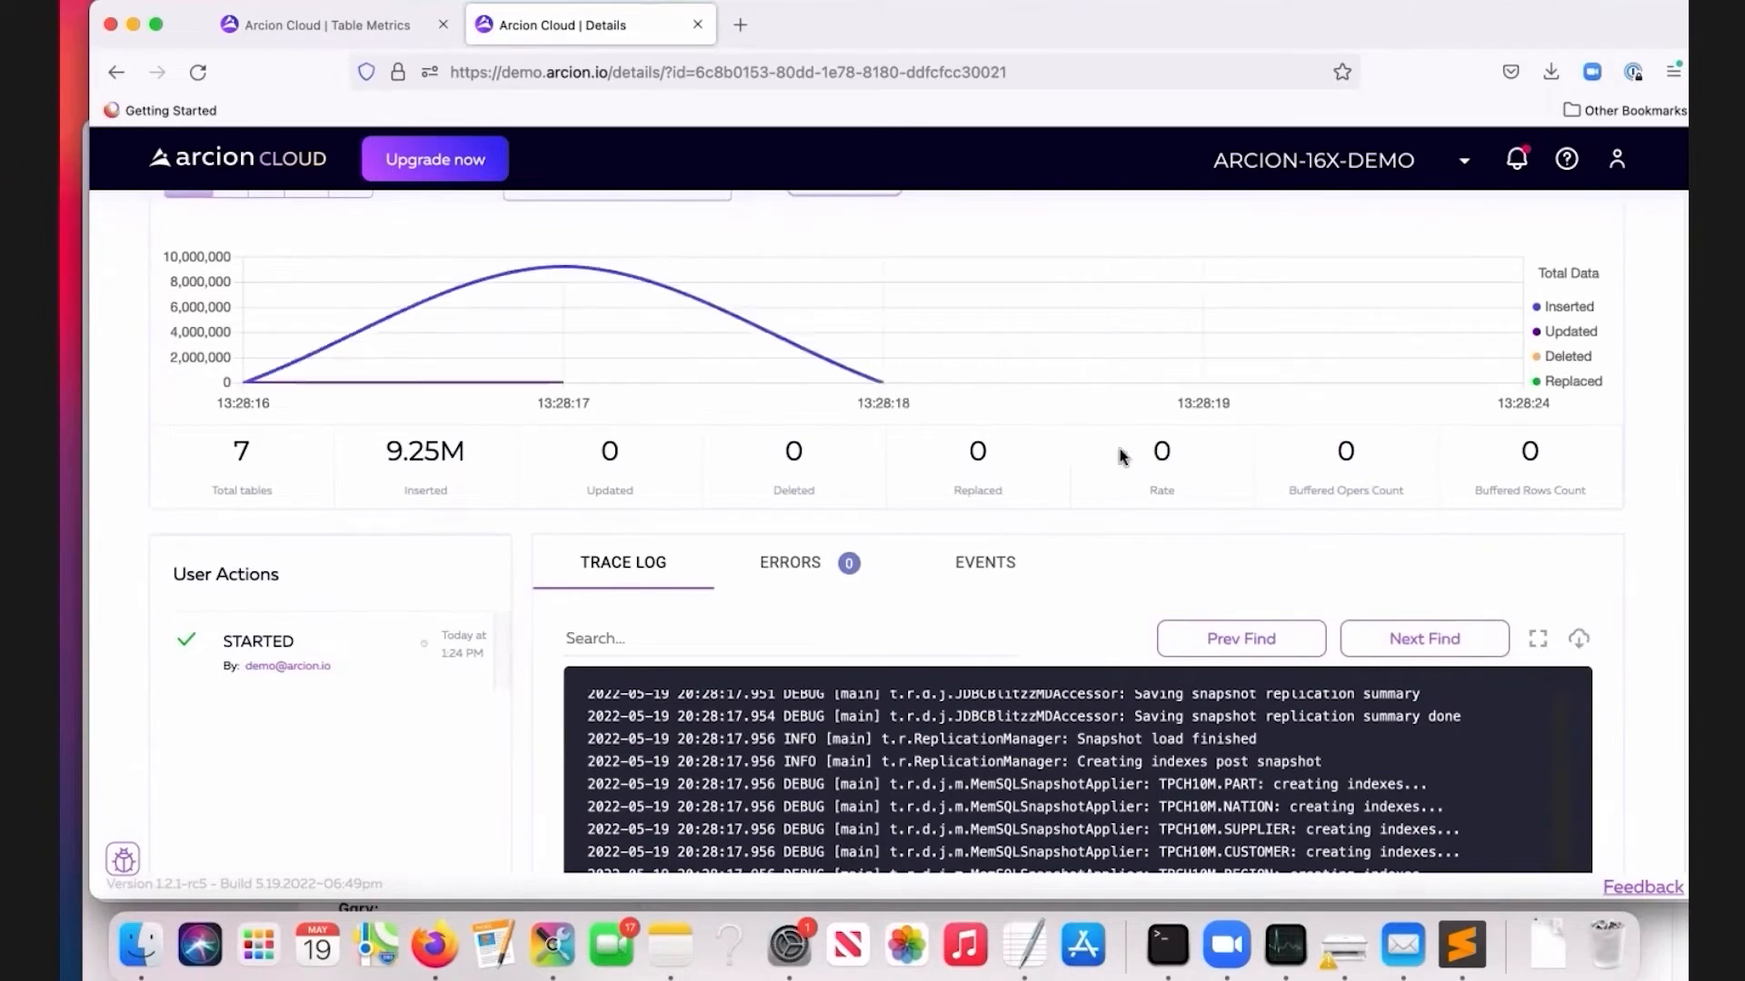
drag(1121, 450, 1173, 471)
scroll(1156, 518, up, 10)
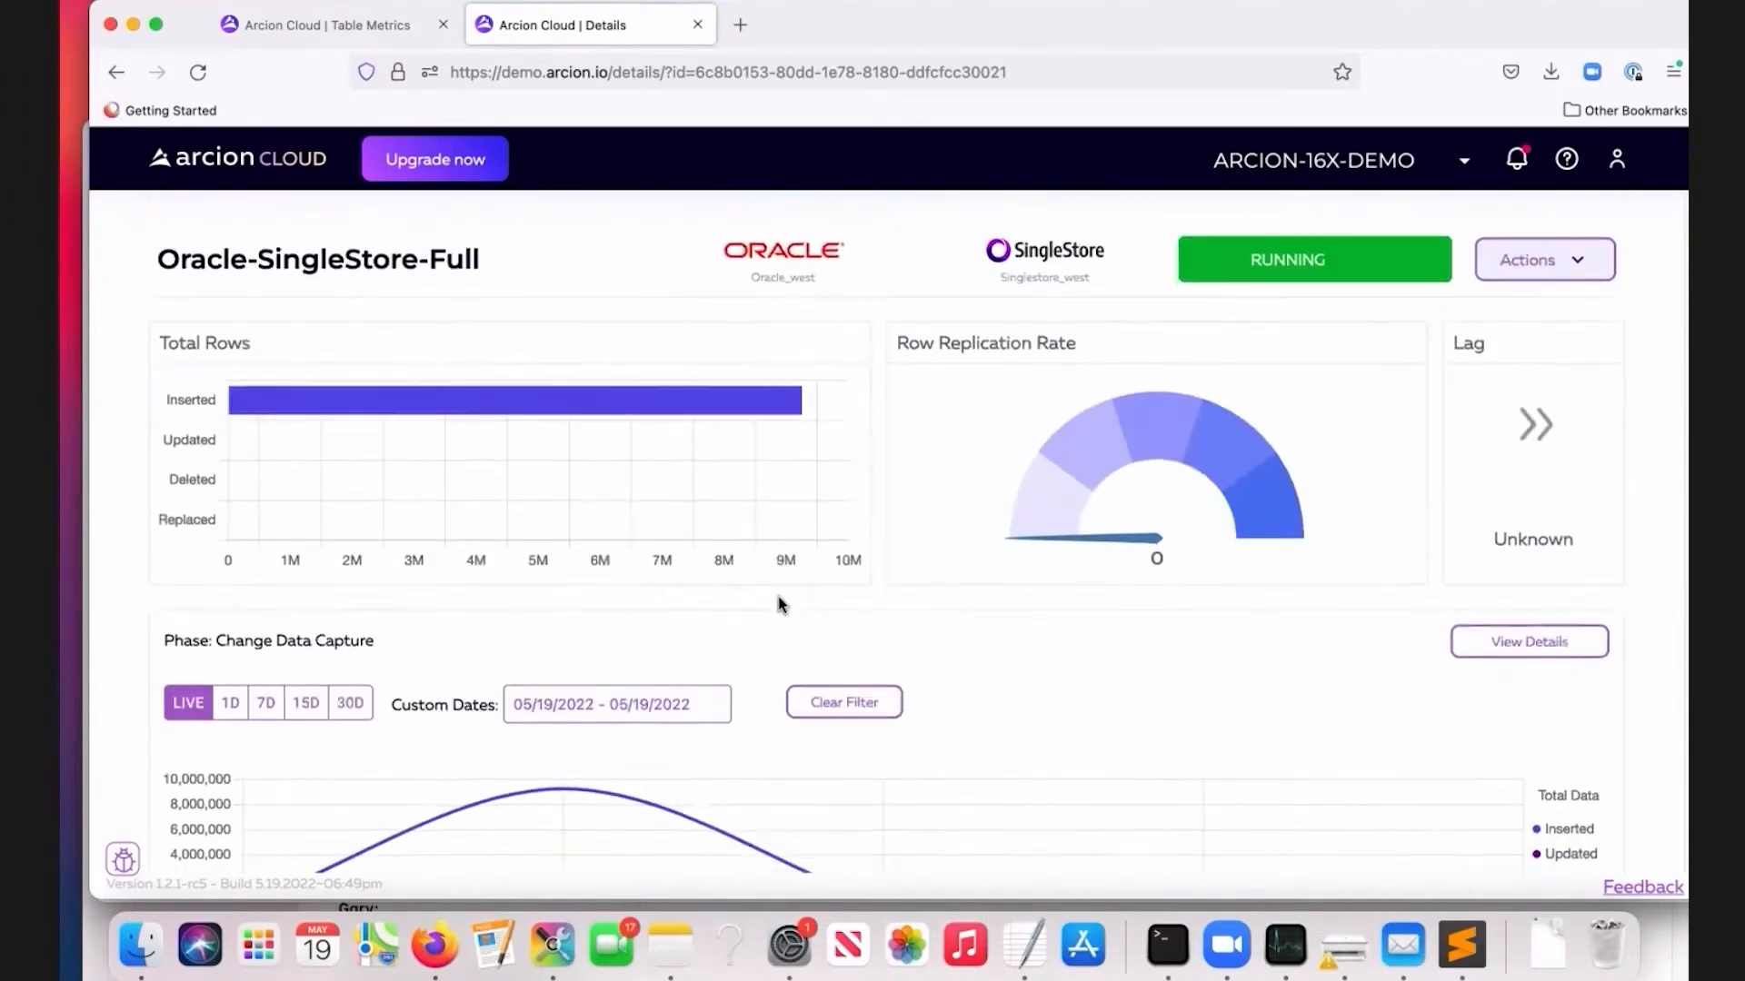
Check the phase shown on the replication summary and inspect the trace log for the latest activity.
scroll(779, 603, down, 2)
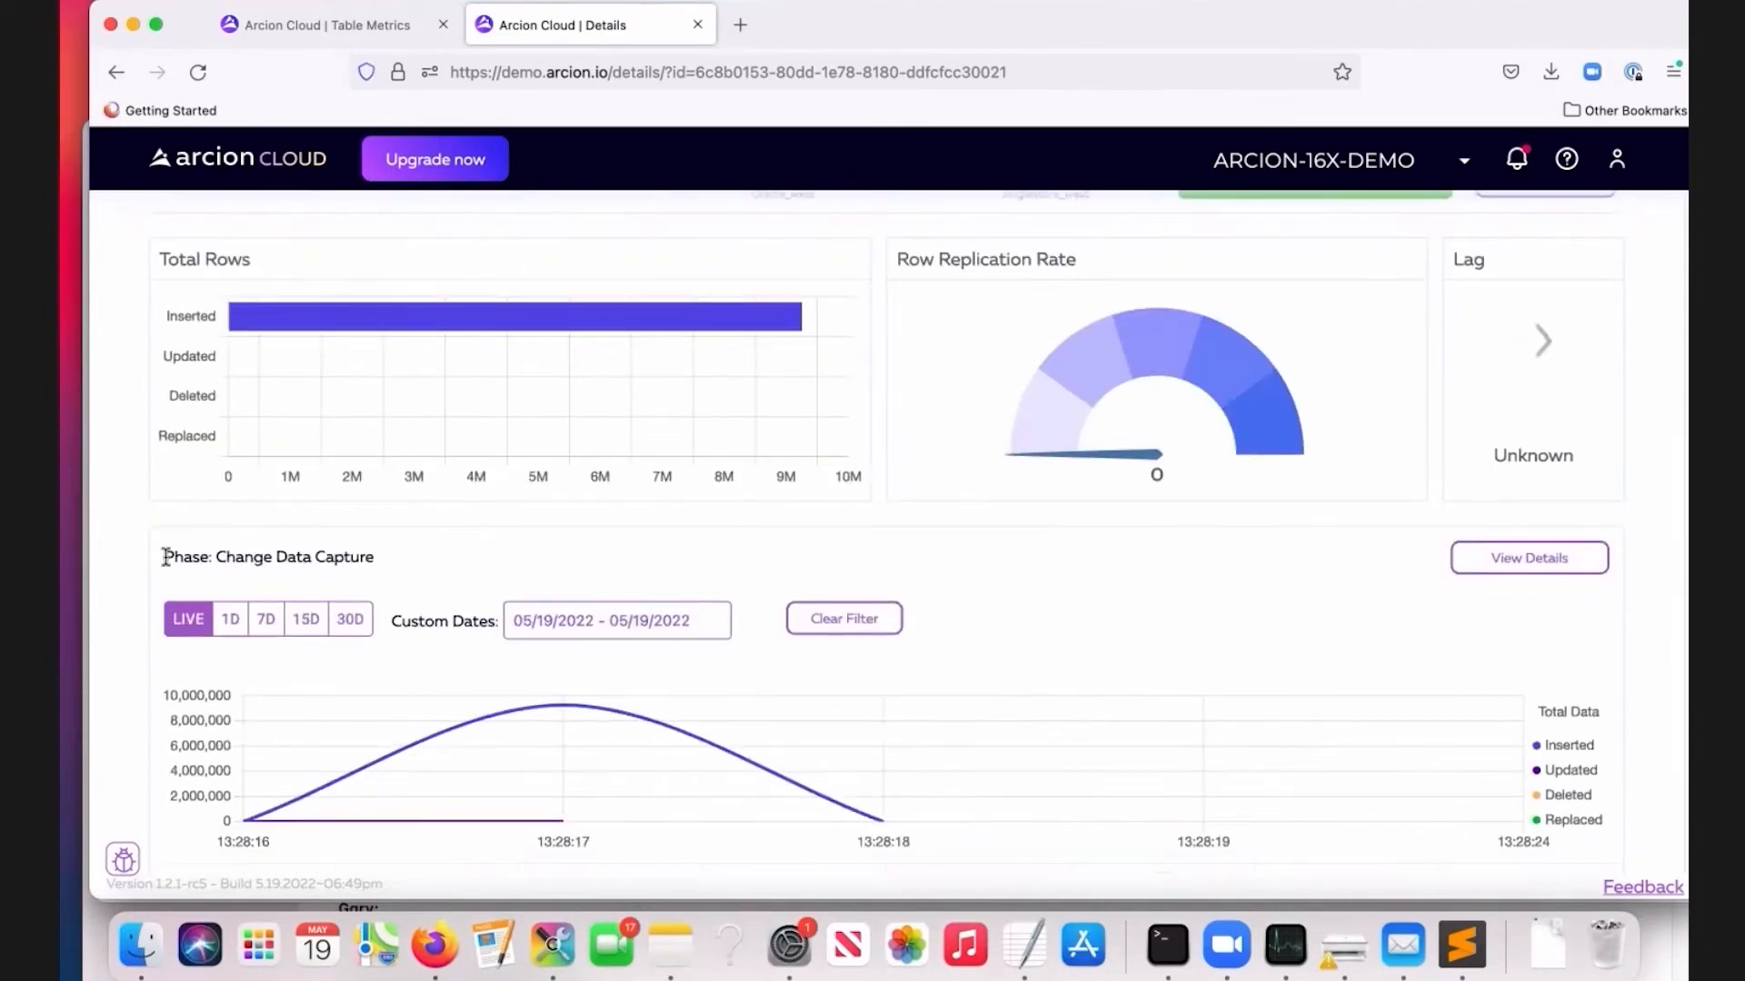
drag(164, 557, 391, 559)
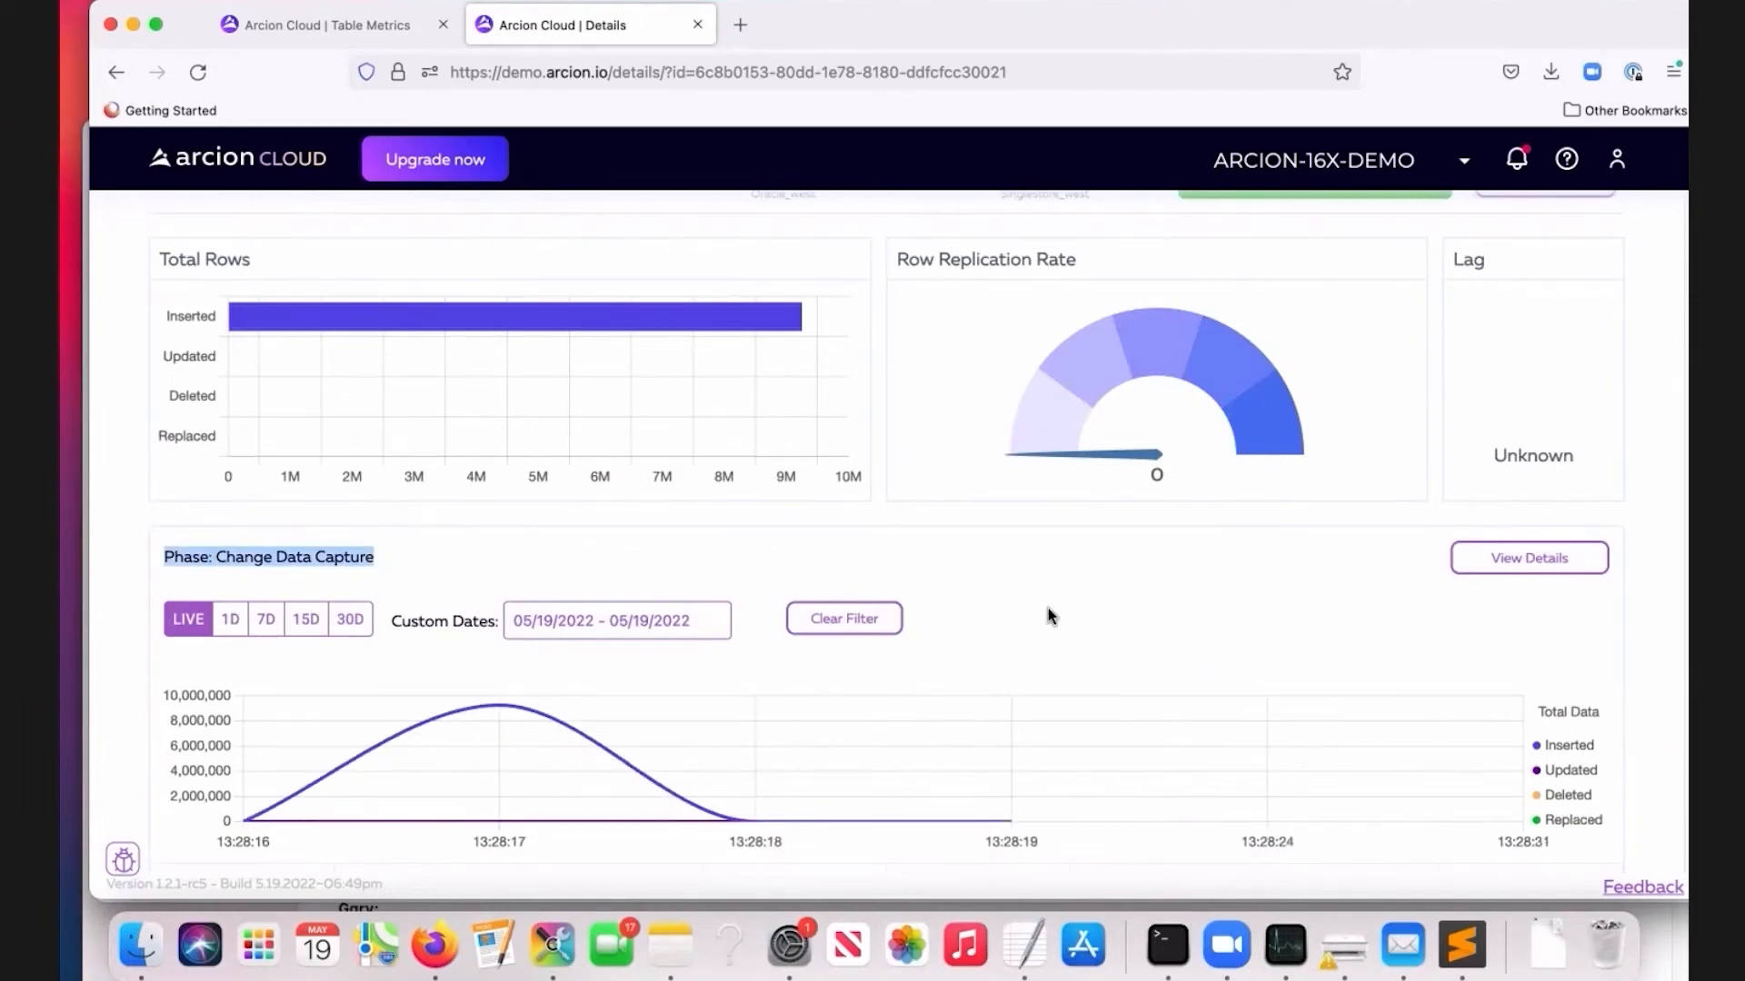
scroll(1049, 608, down, 2)
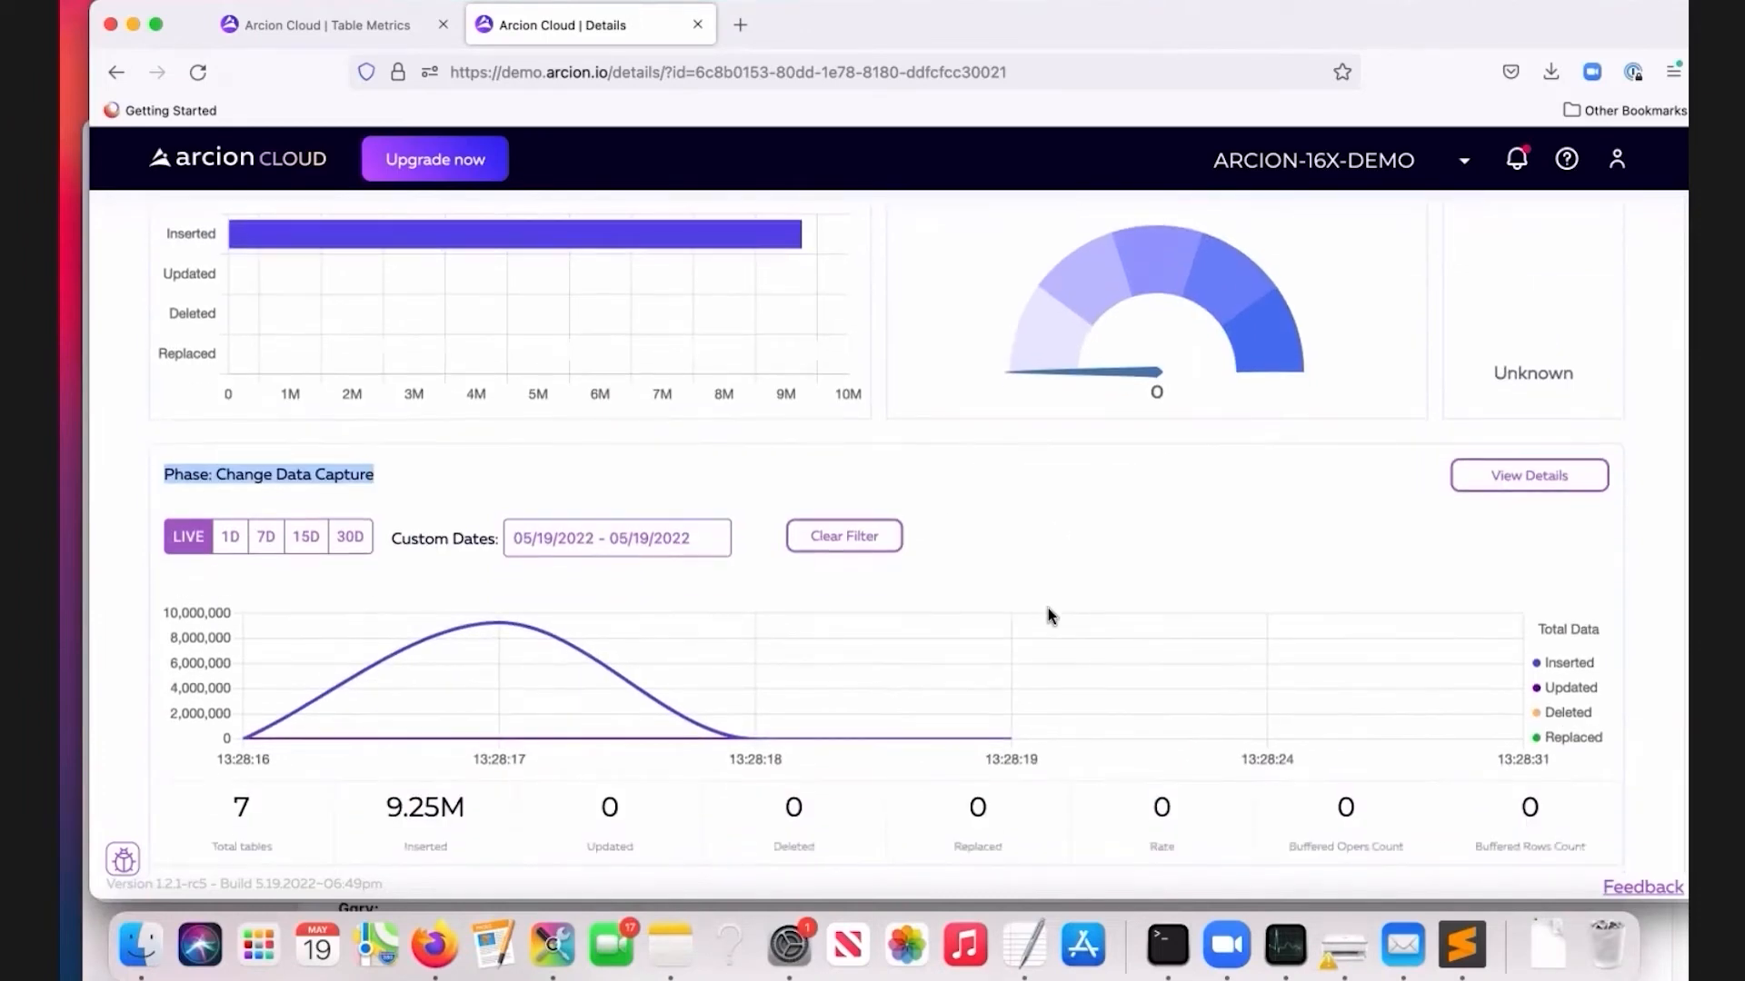
drag(395, 472, 165, 476)
click(1102, 536)
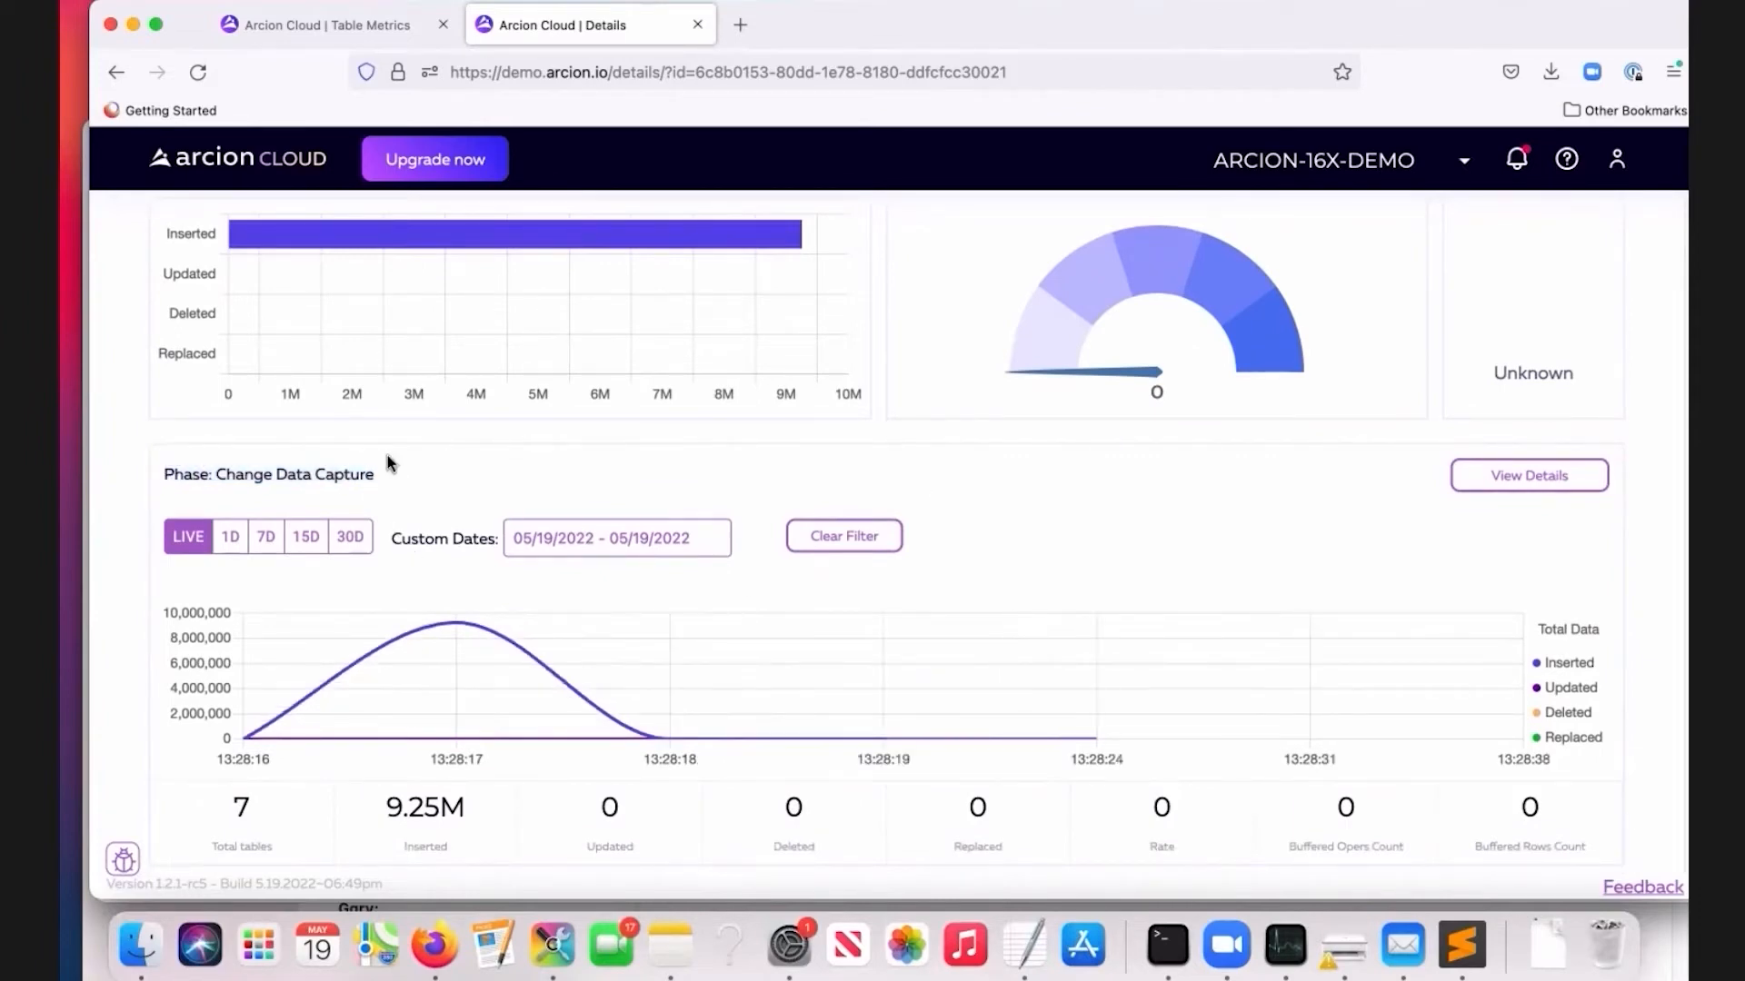
drag(382, 481, 222, 477)
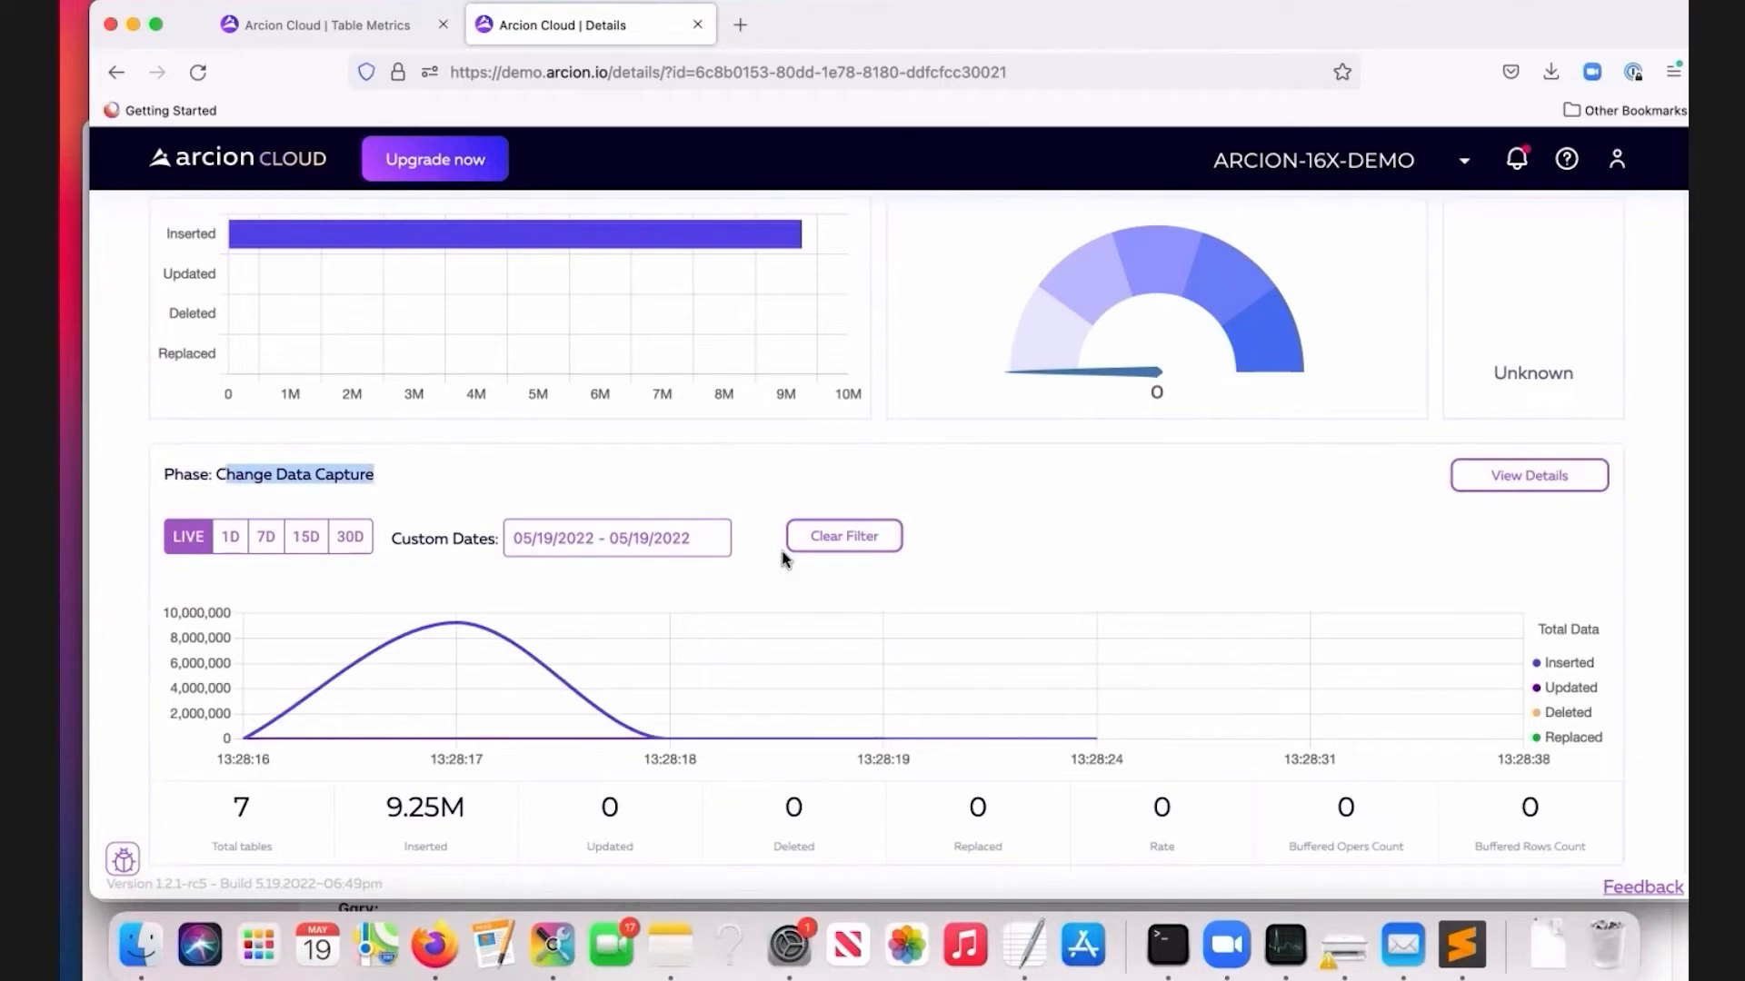
click(1105, 542)
scroll(1232, 540, down, 5)
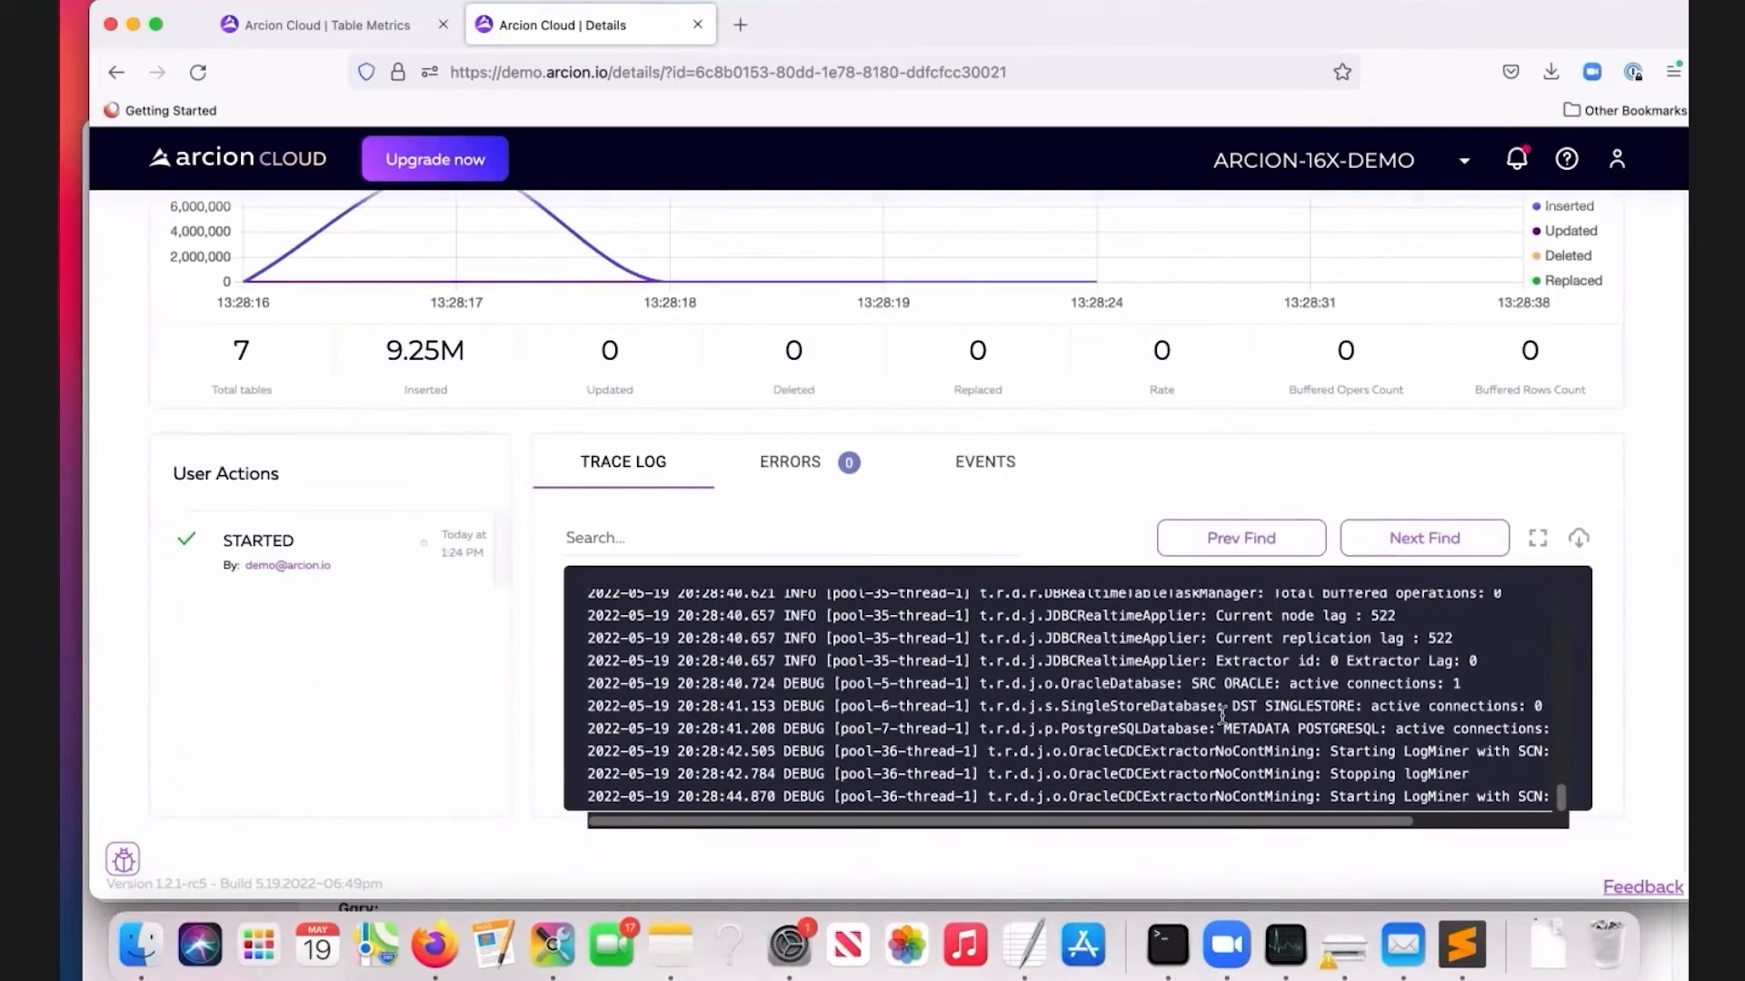
Switch to the Oracle SQL*Plus session in the terminal and look through its history for earlier updates of the ORDERS table.
click(1168, 945)
click(1066, 48)
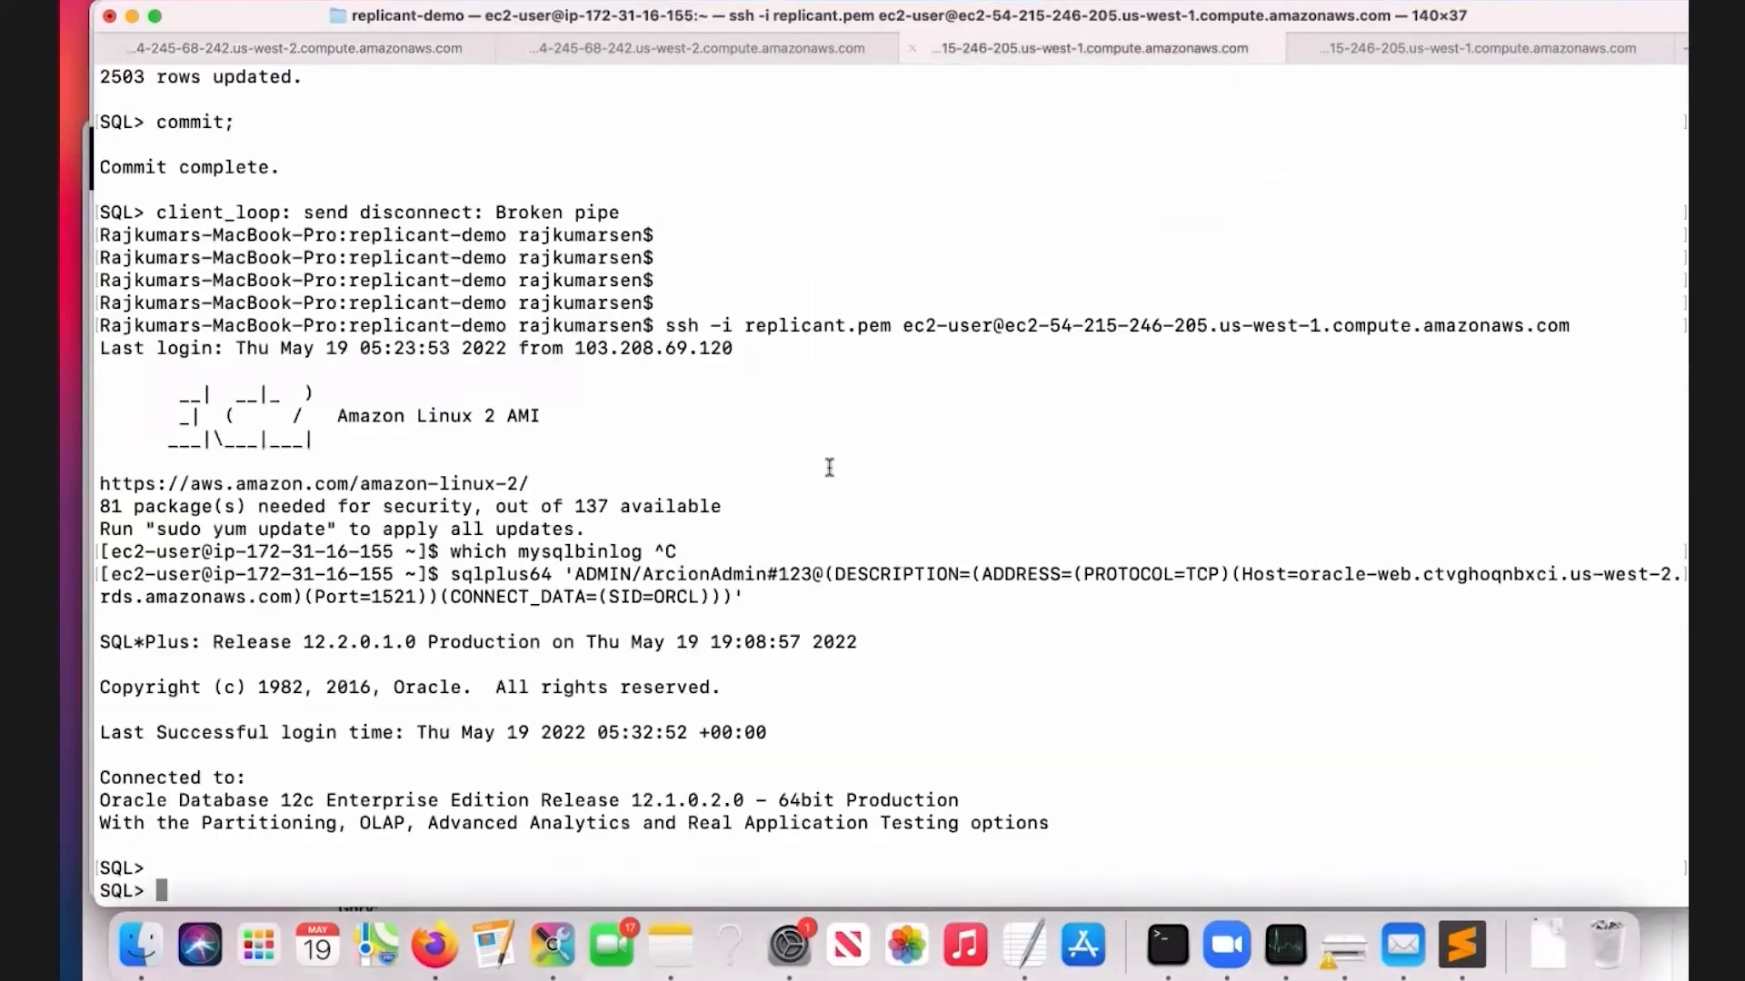
scroll(828, 468, up, 5)
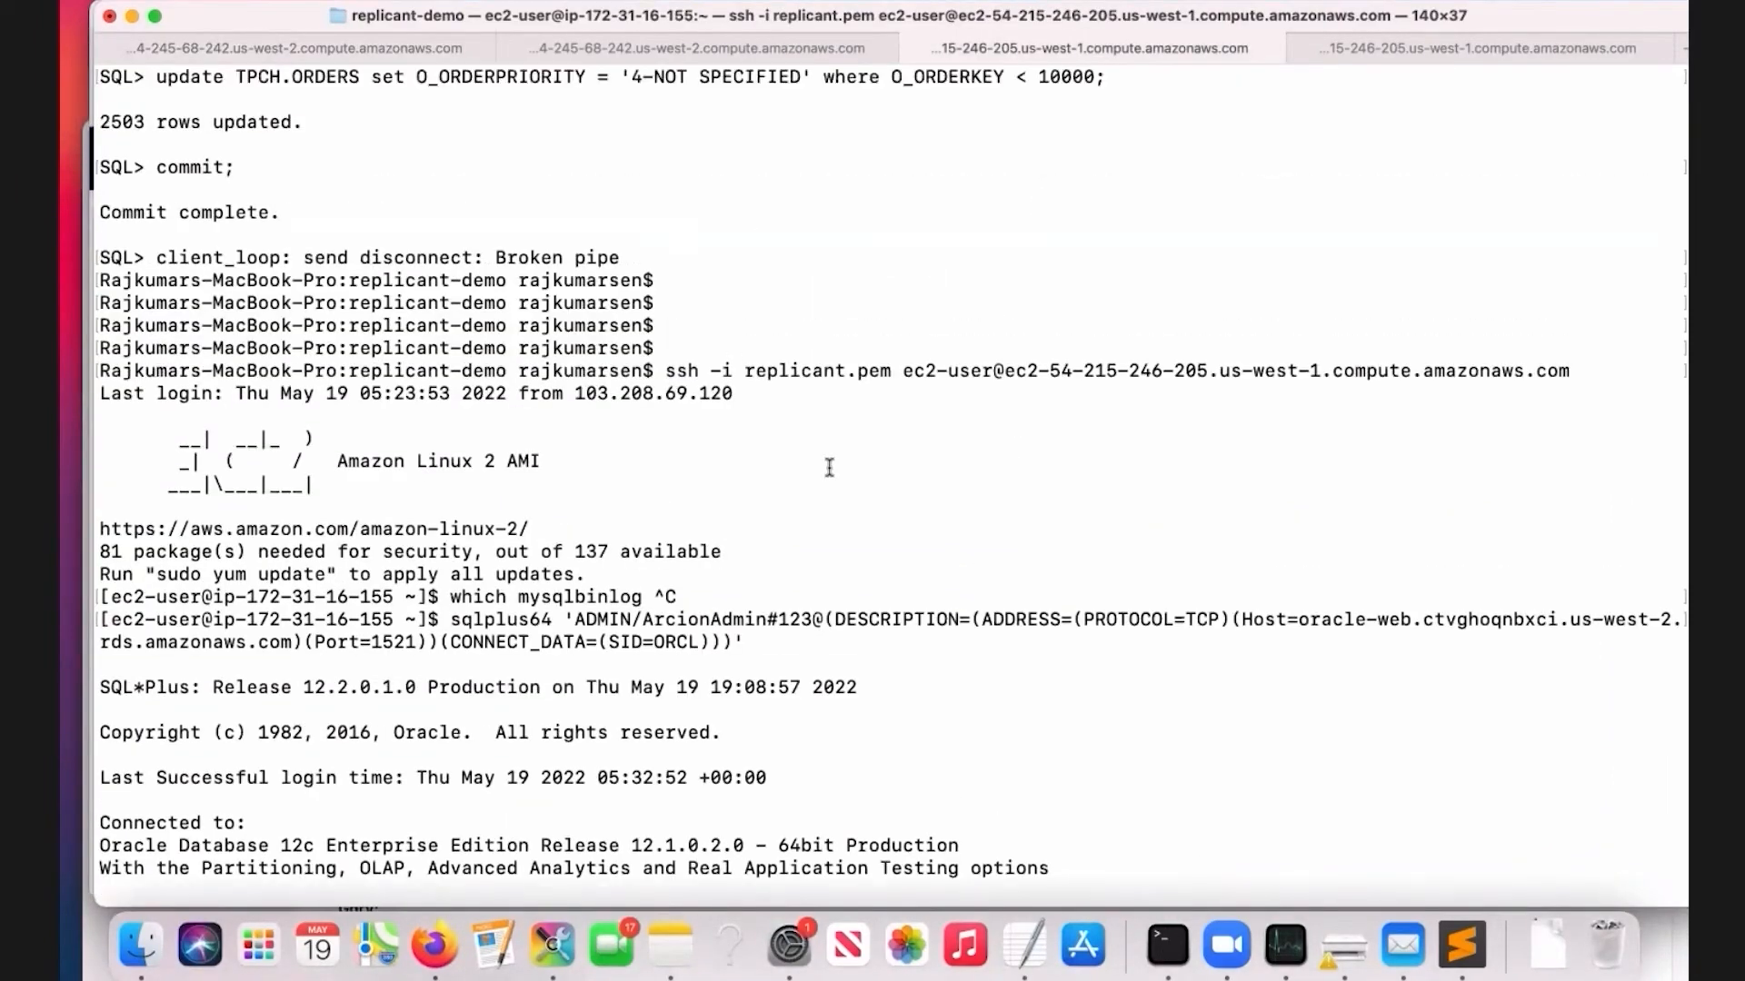
scroll(302, 348, up, 6)
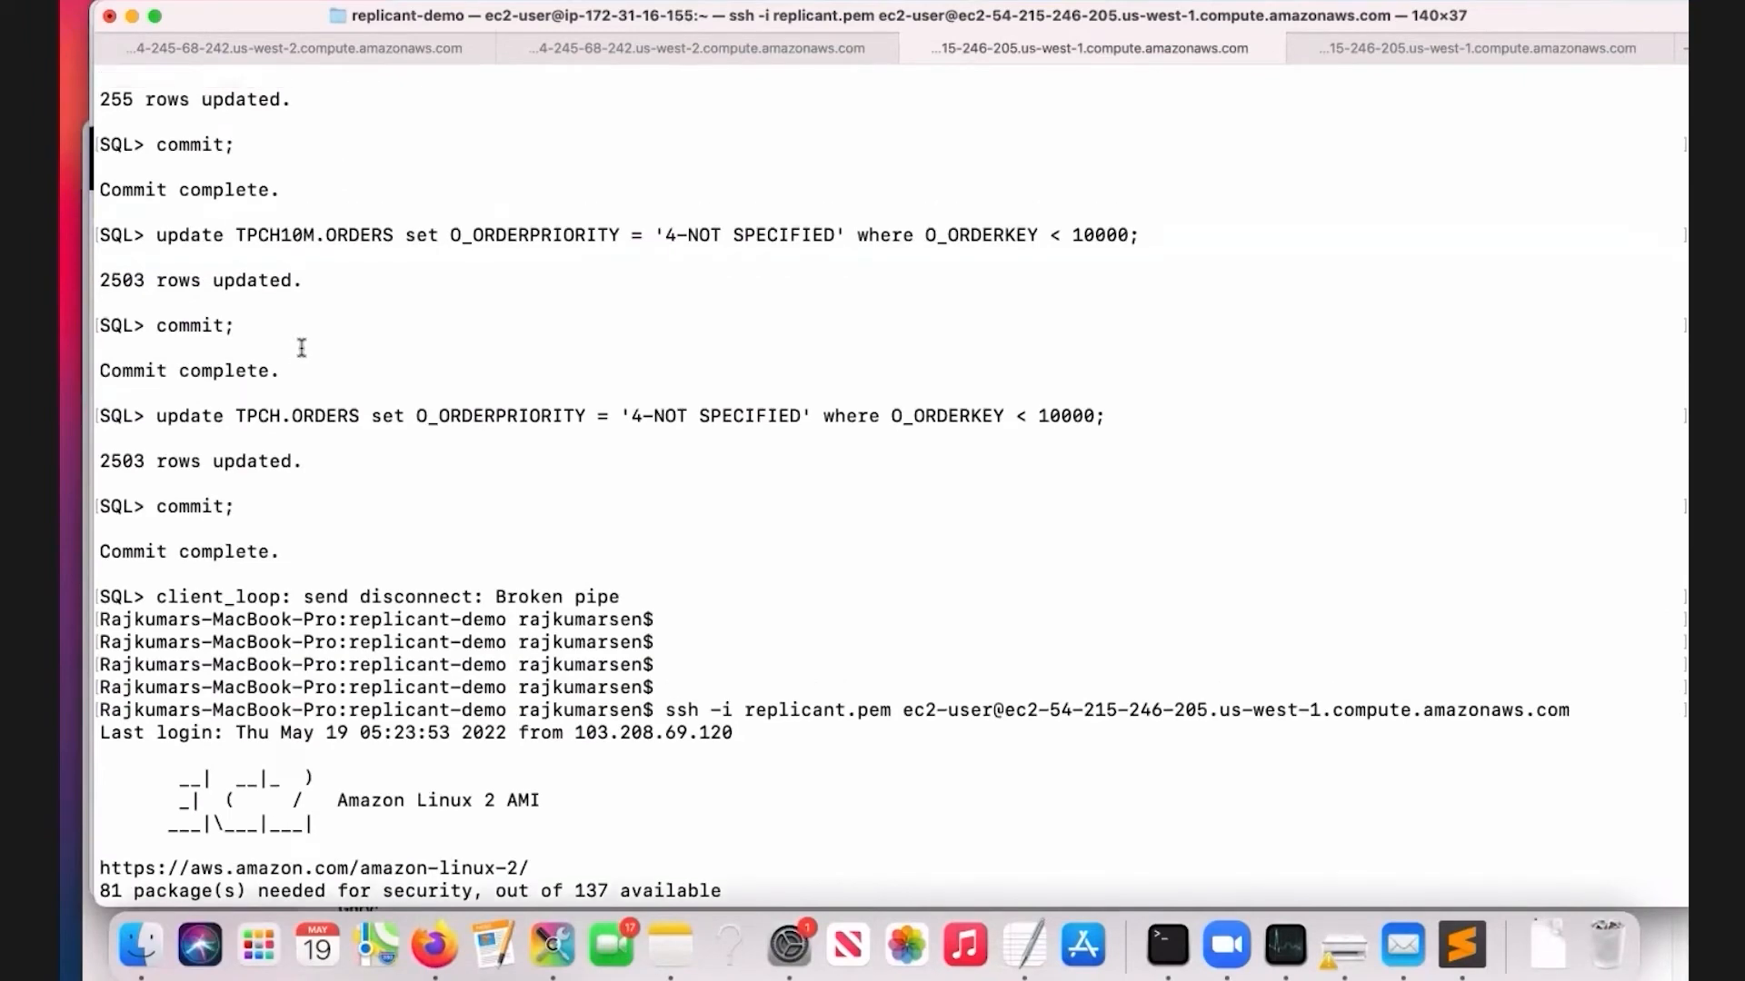
scroll(301, 348, up, 20)
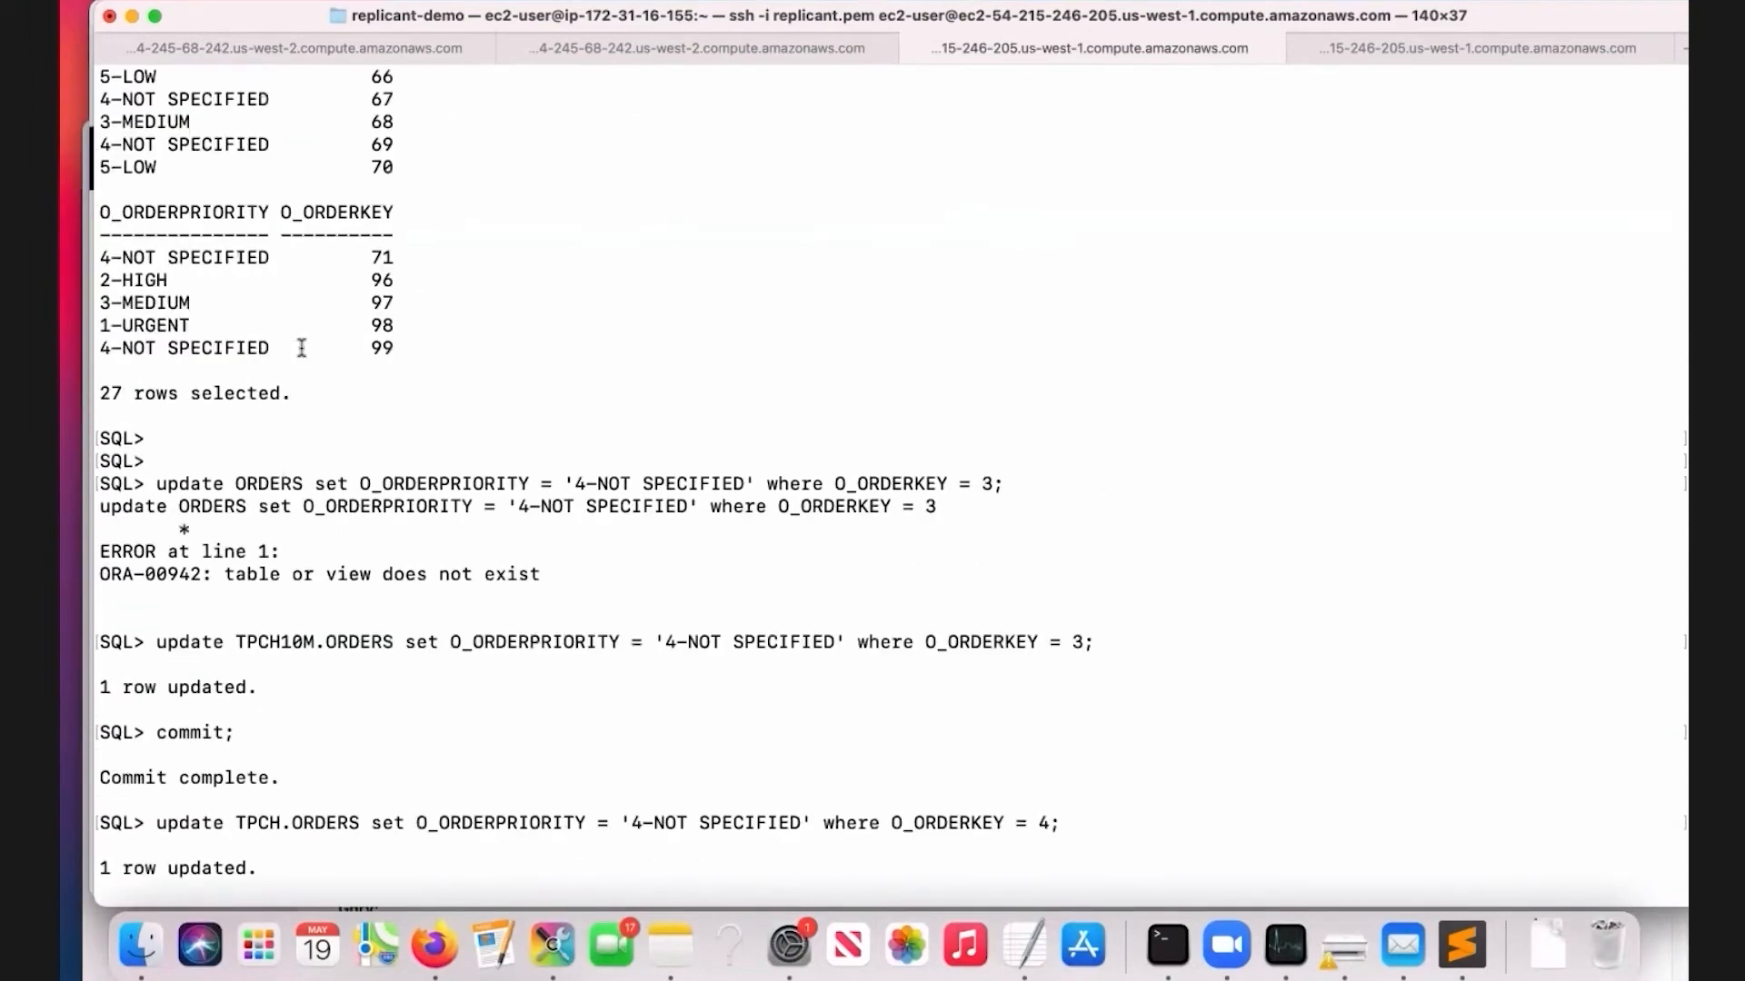
scroll(302, 348, up, 9)
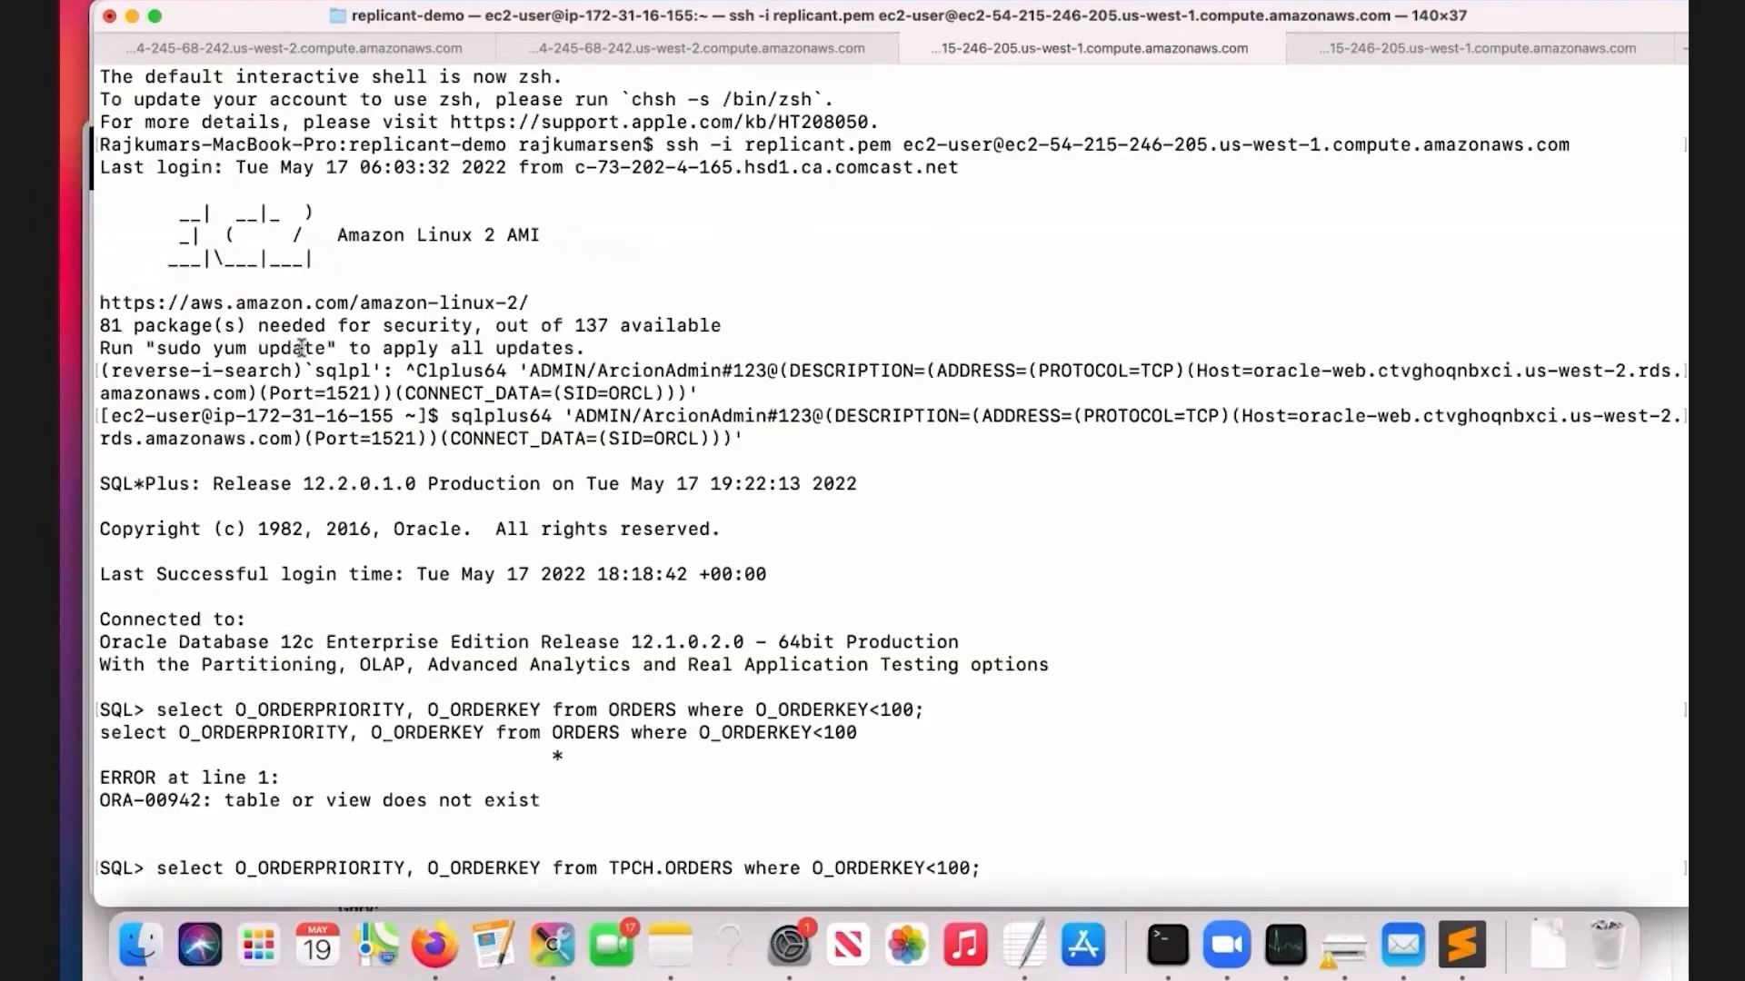
scroll(301, 348, down, 20)
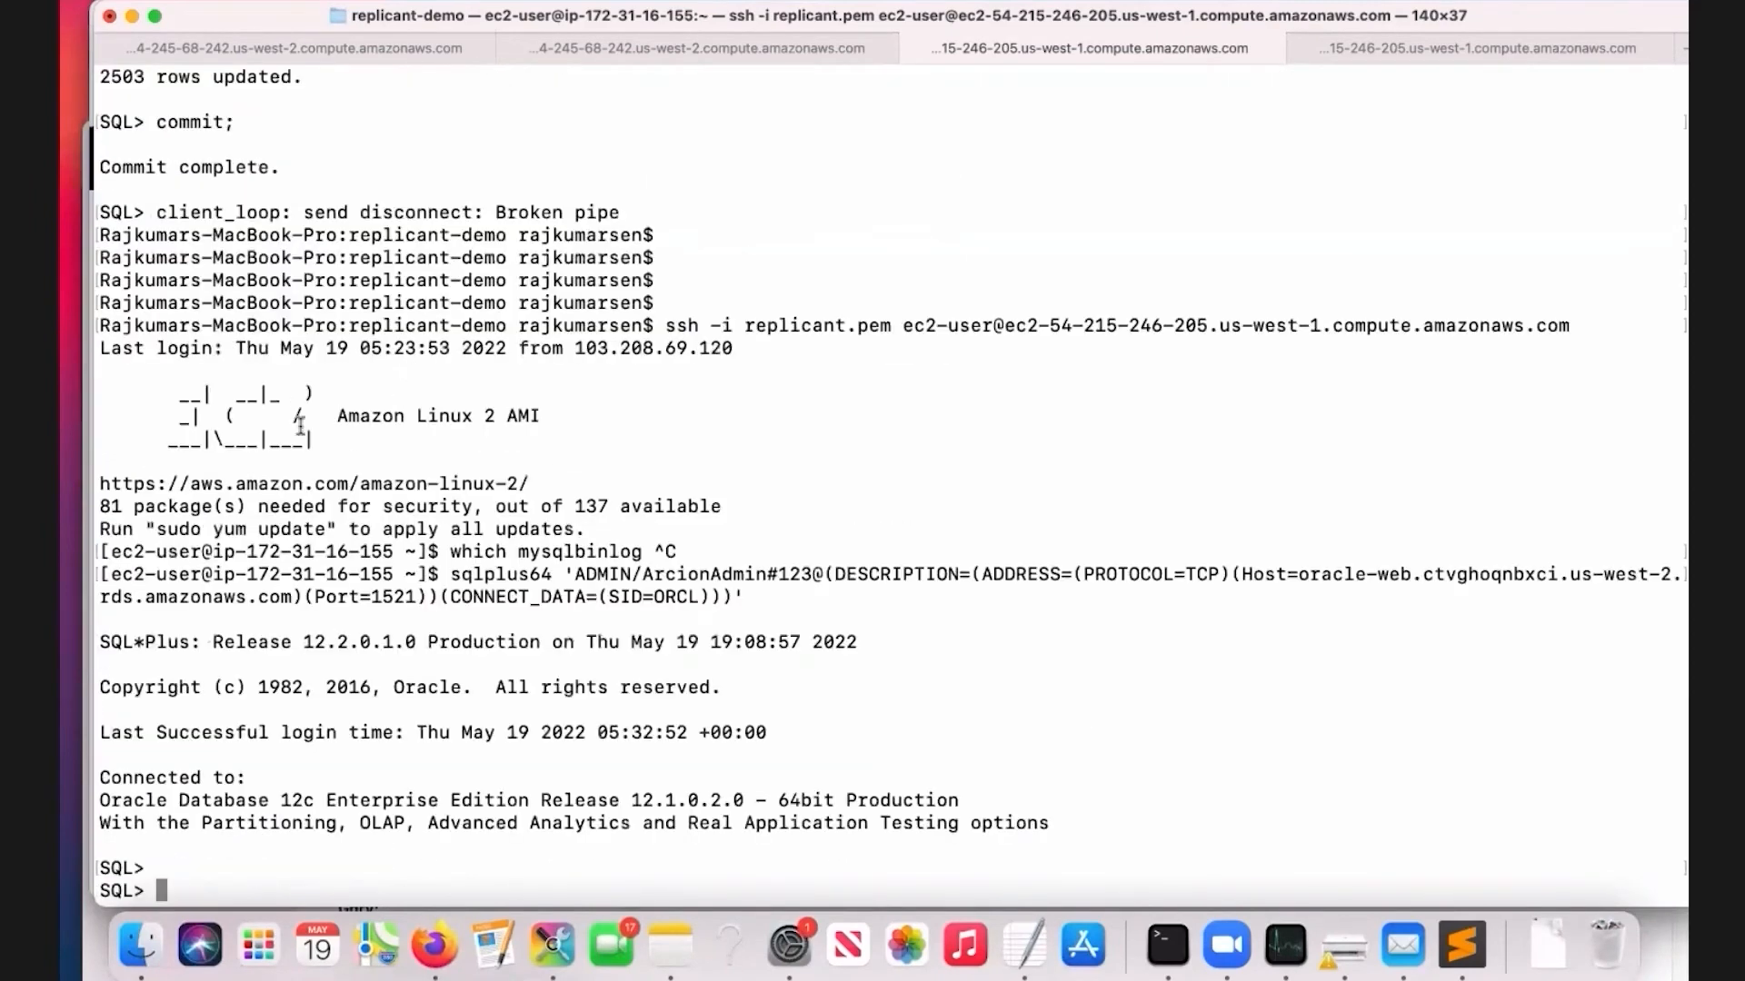
Reuse the earlier update setting O_ORDERPRIORITY to '4-NOT SPECIFIED' in TPCH10M.ORDERS where O_ORDERKEY < 10000, and commit it.
scroll(305, 432, up, 5)
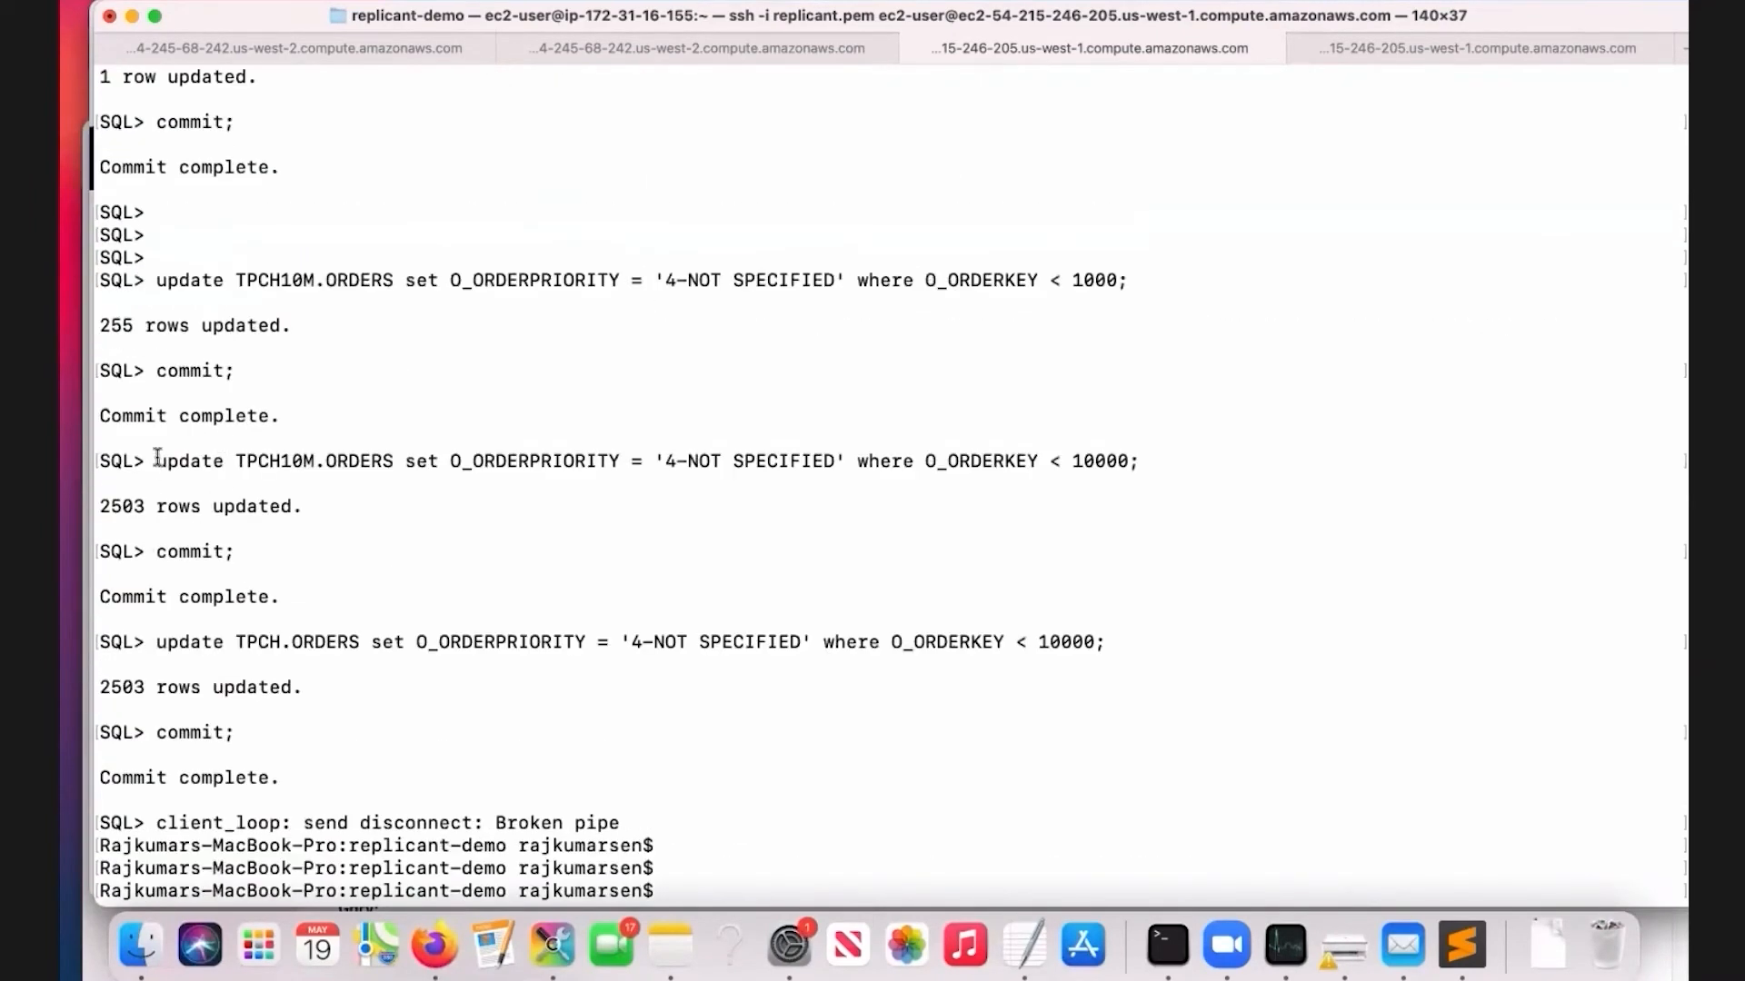
drag(157, 459, 1109, 452)
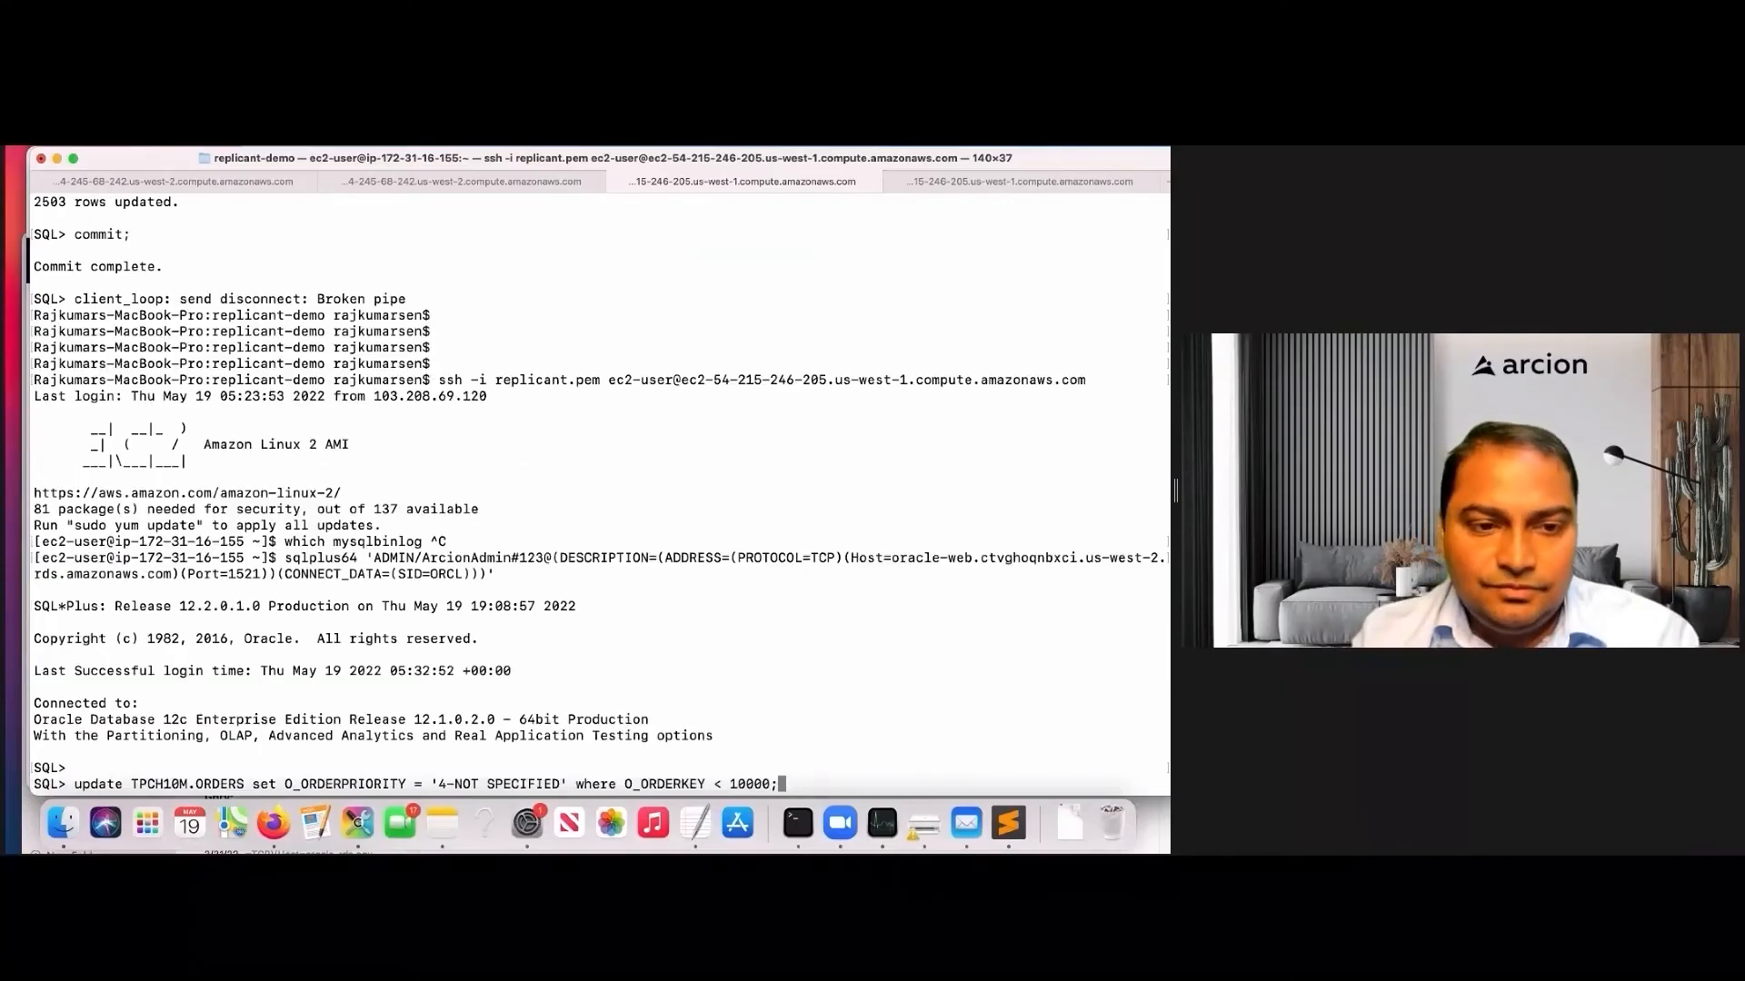
key(Return)
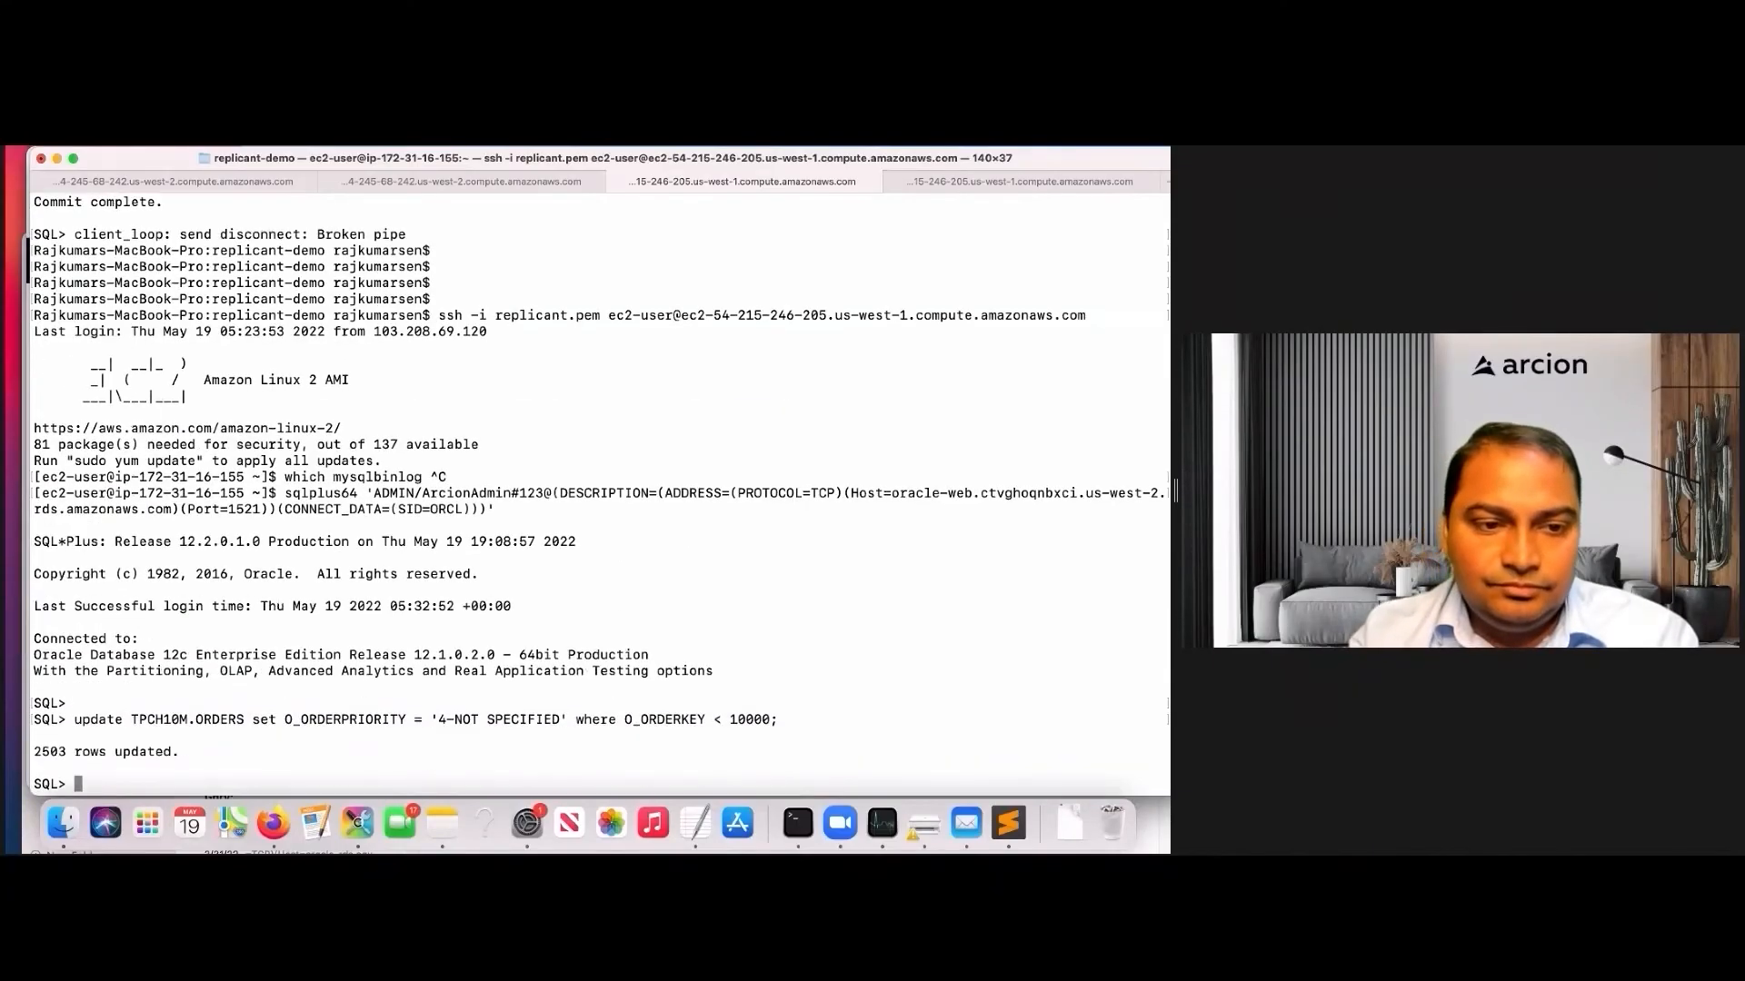
text(commit;)
key(Return)
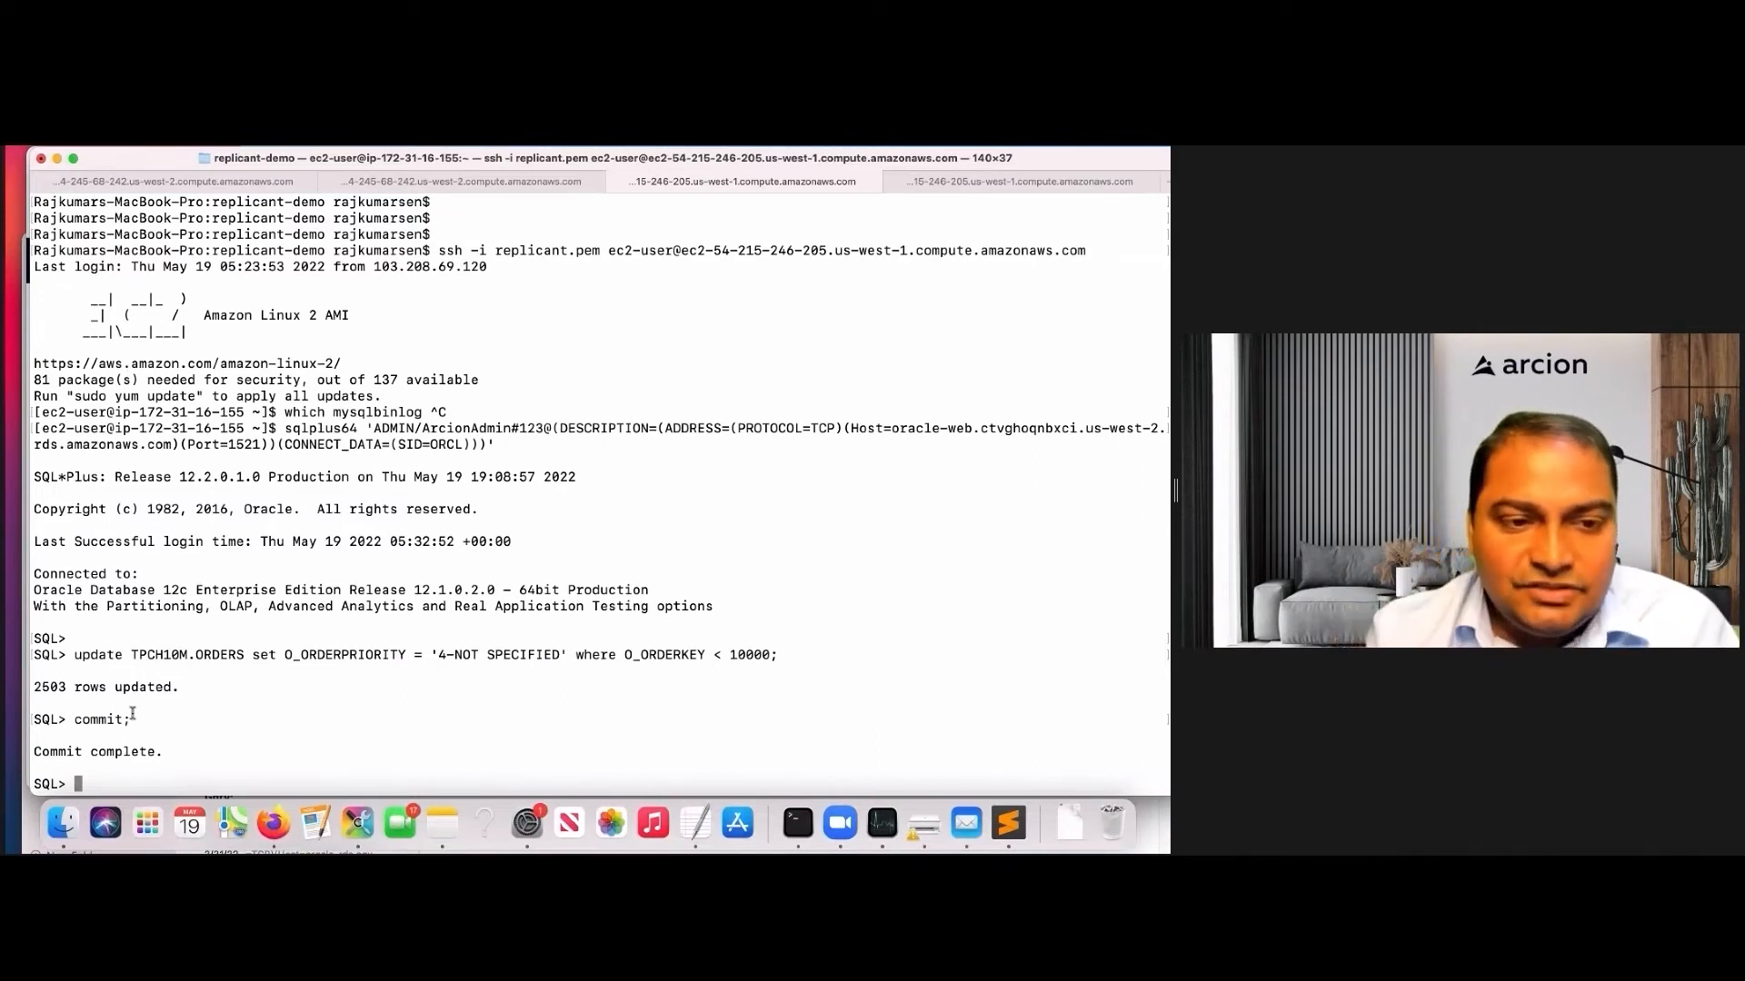
drag(33, 687, 74, 688)
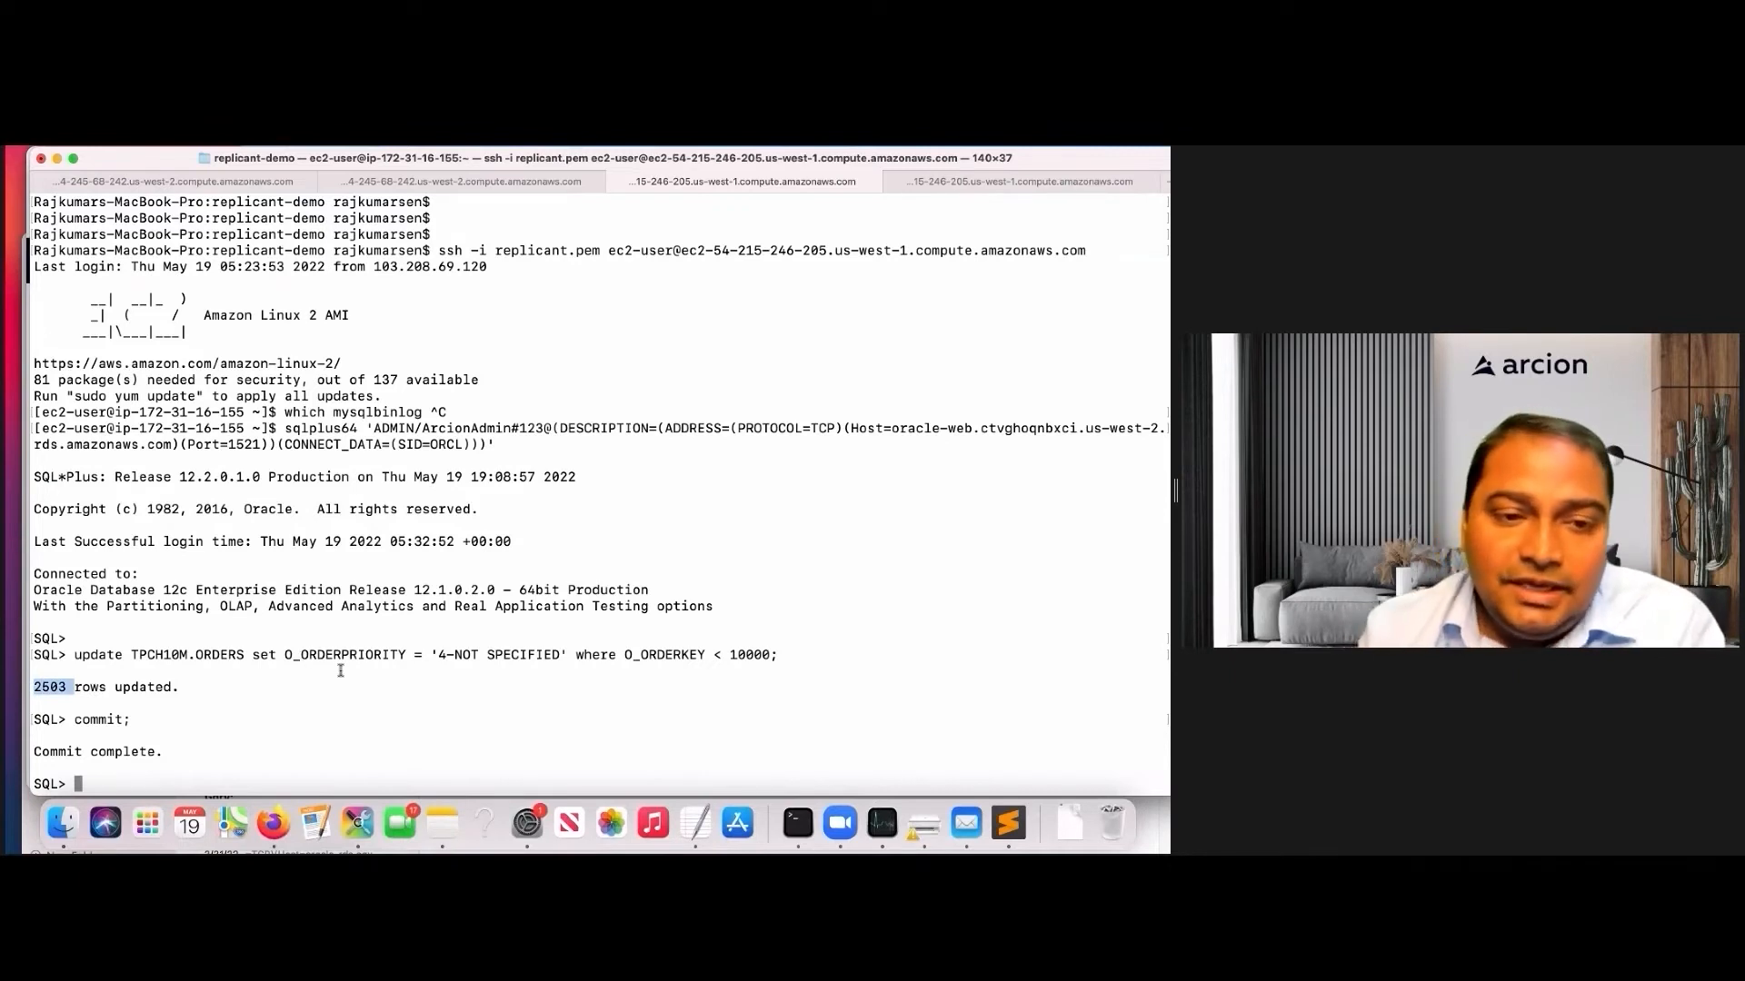
click(203, 656)
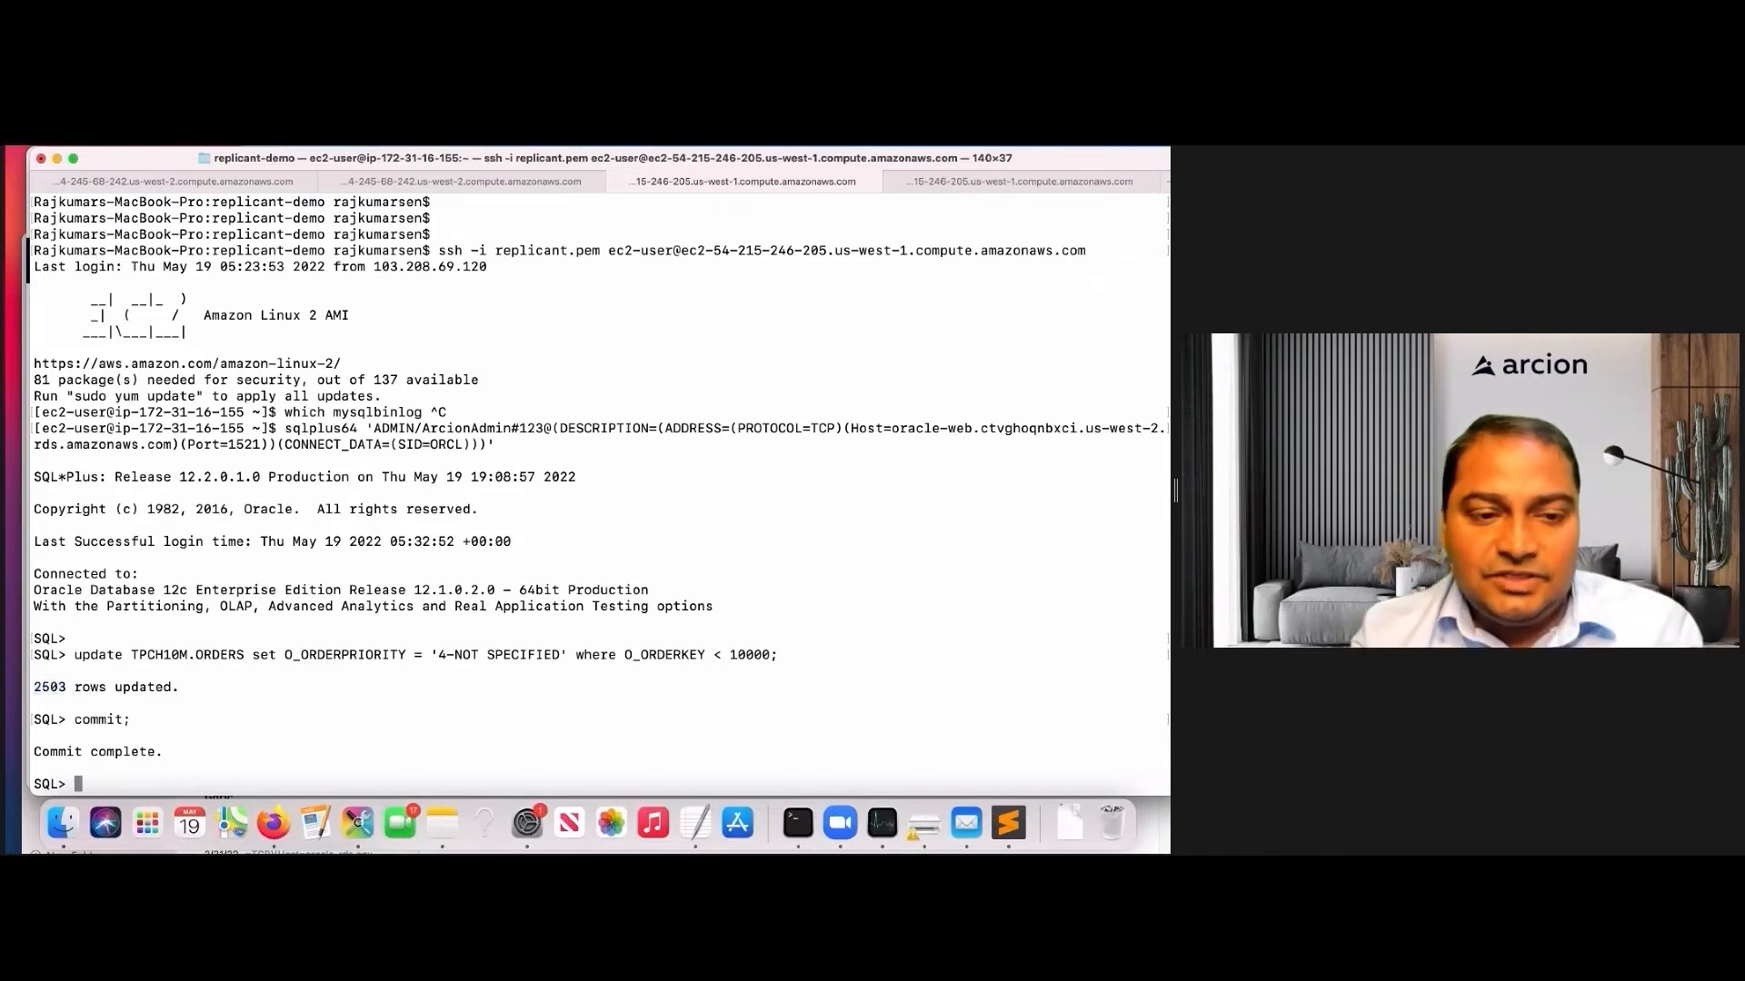
Count all rows of TPCH10M.ORDERS in the Oracle session with select count(*), and compare with the number of updated rows.
text(select count)
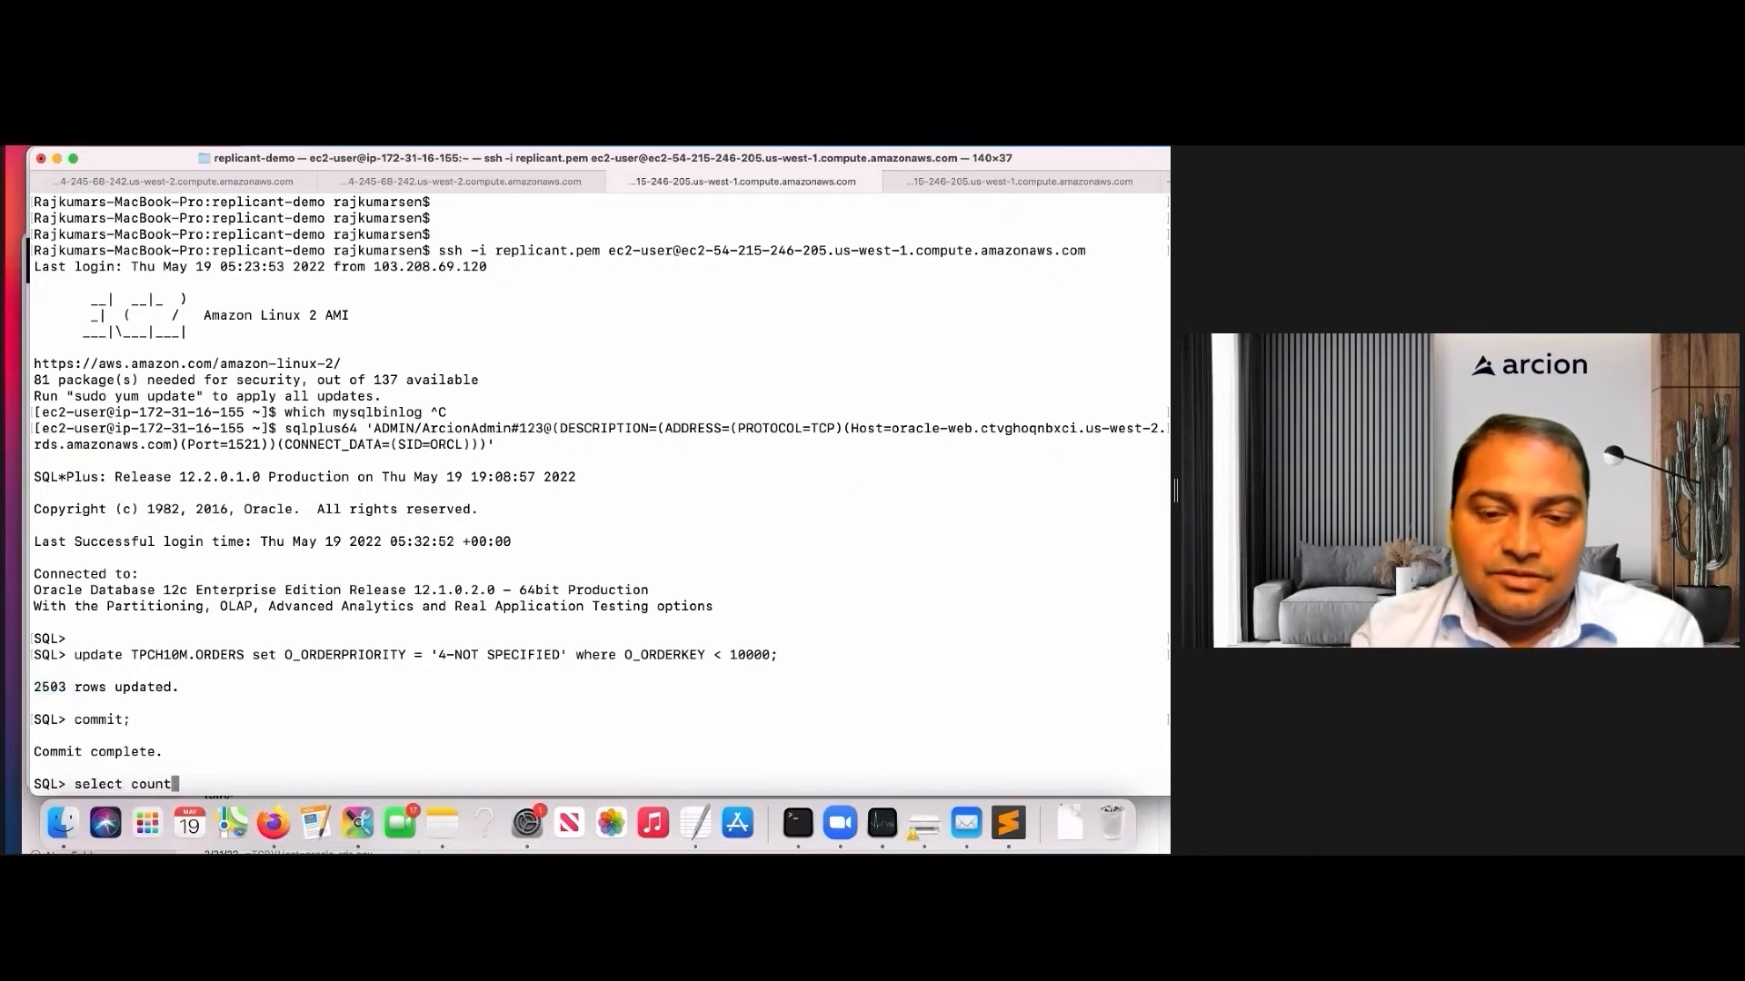
text((*))
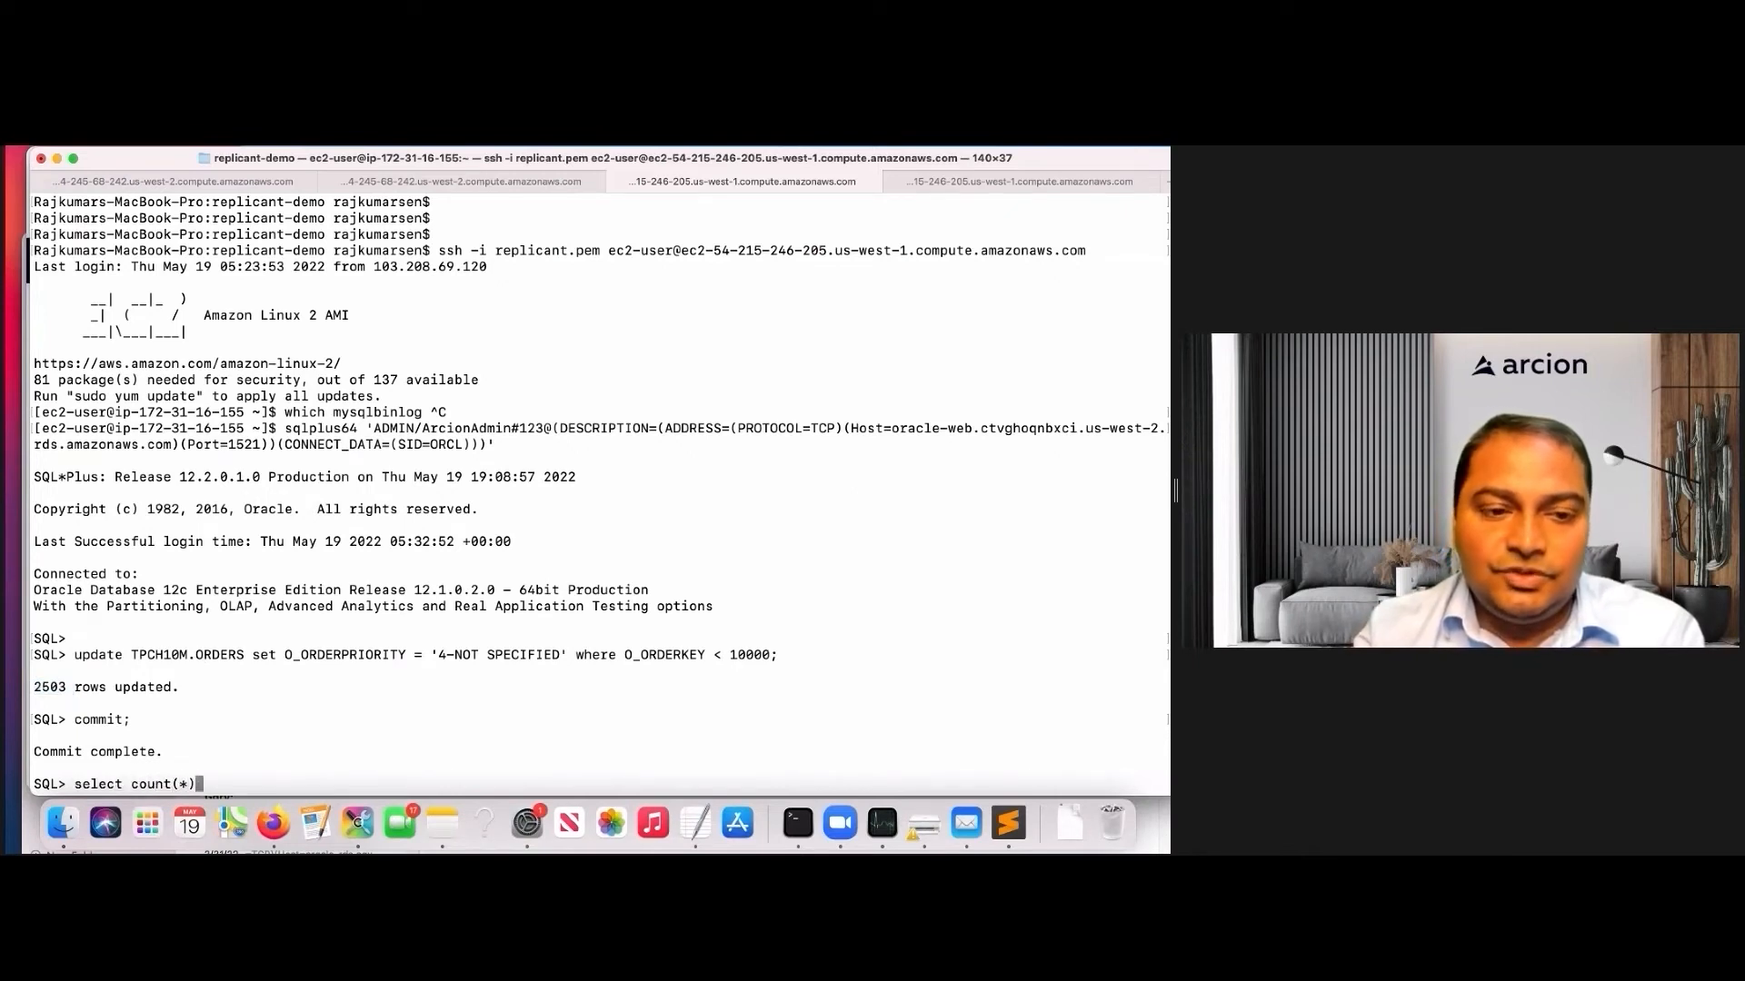
text( from)
drag(131, 655, 244, 659)
key(super+c)
key(super+v)
text(;)
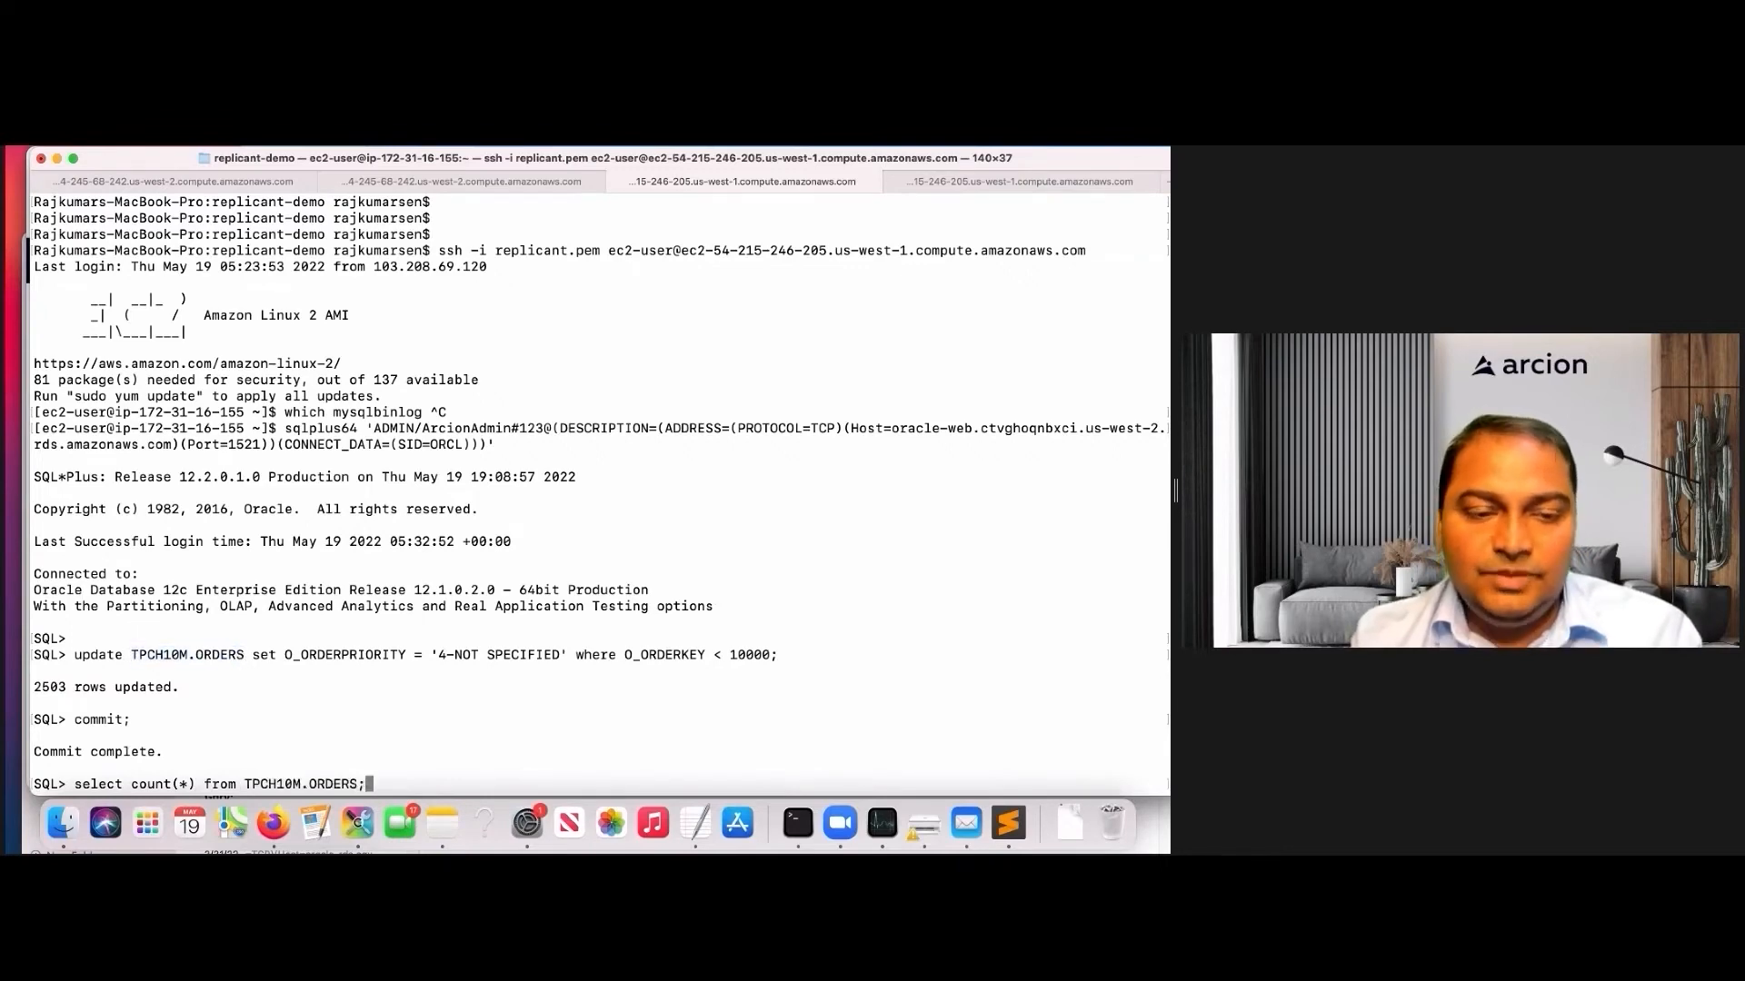
key(Return)
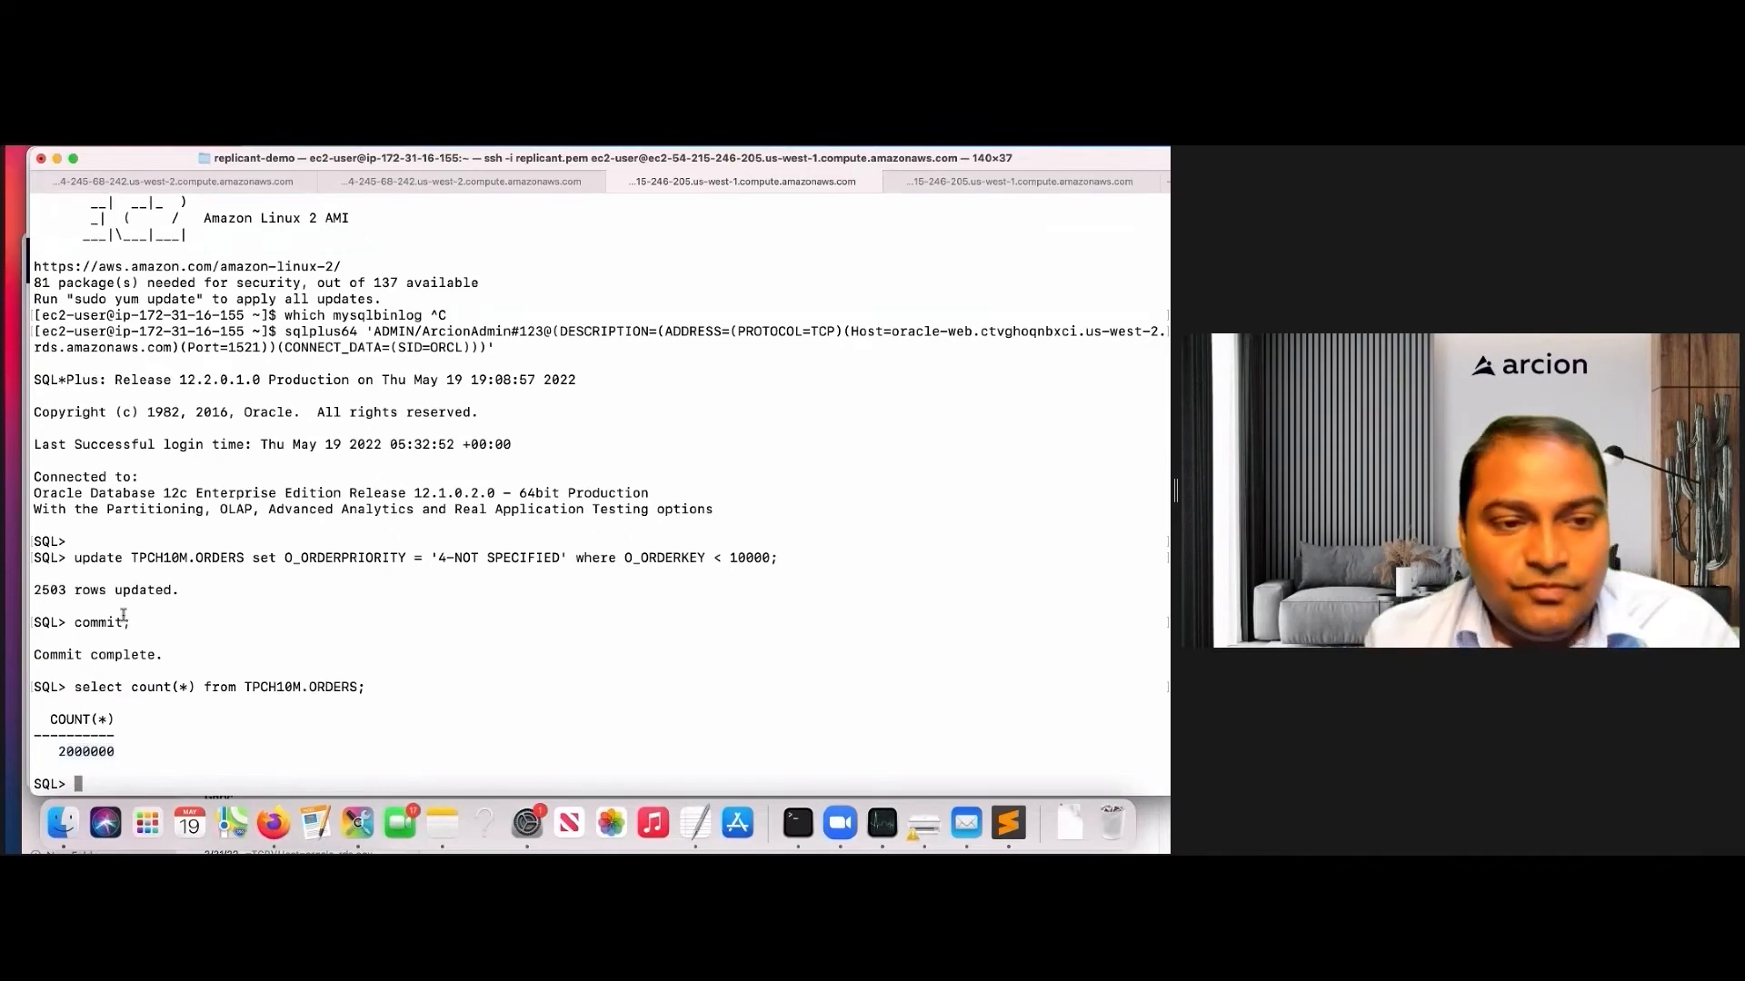
double_click(41, 589)
click(259, 611)
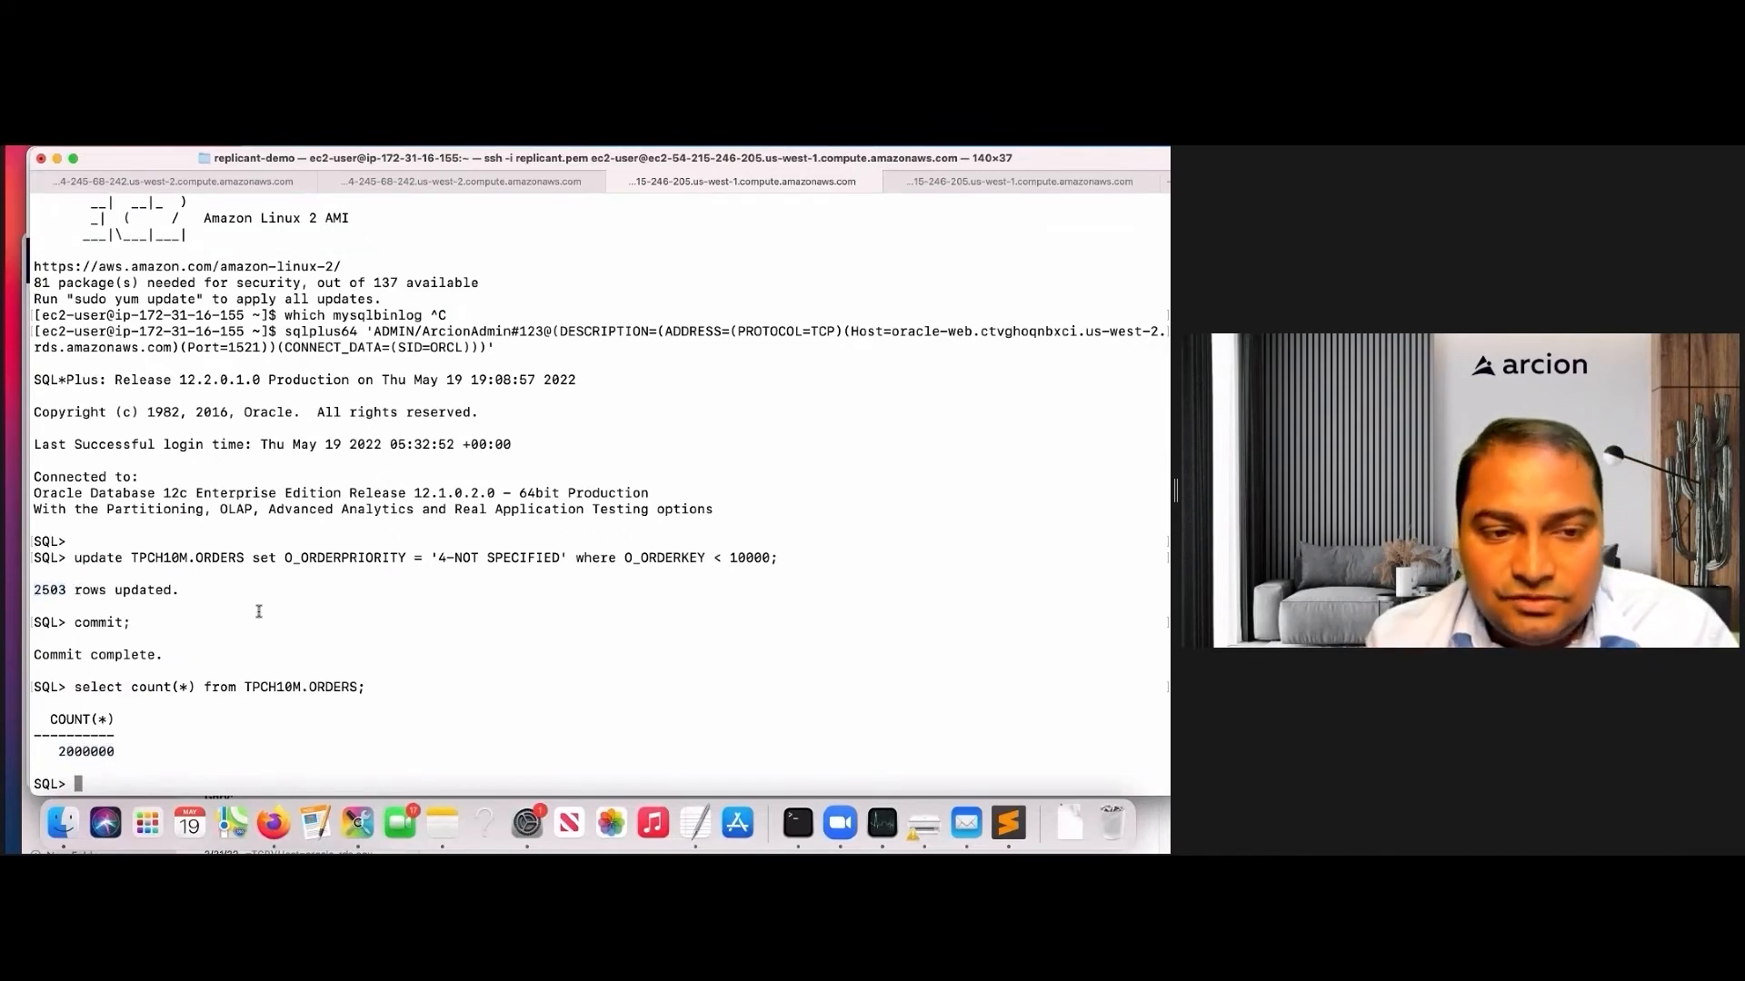
Switch to Arcion Cloud in Firefox, review the Change Data Capture summary, and open its per-table details.
click(276, 824)
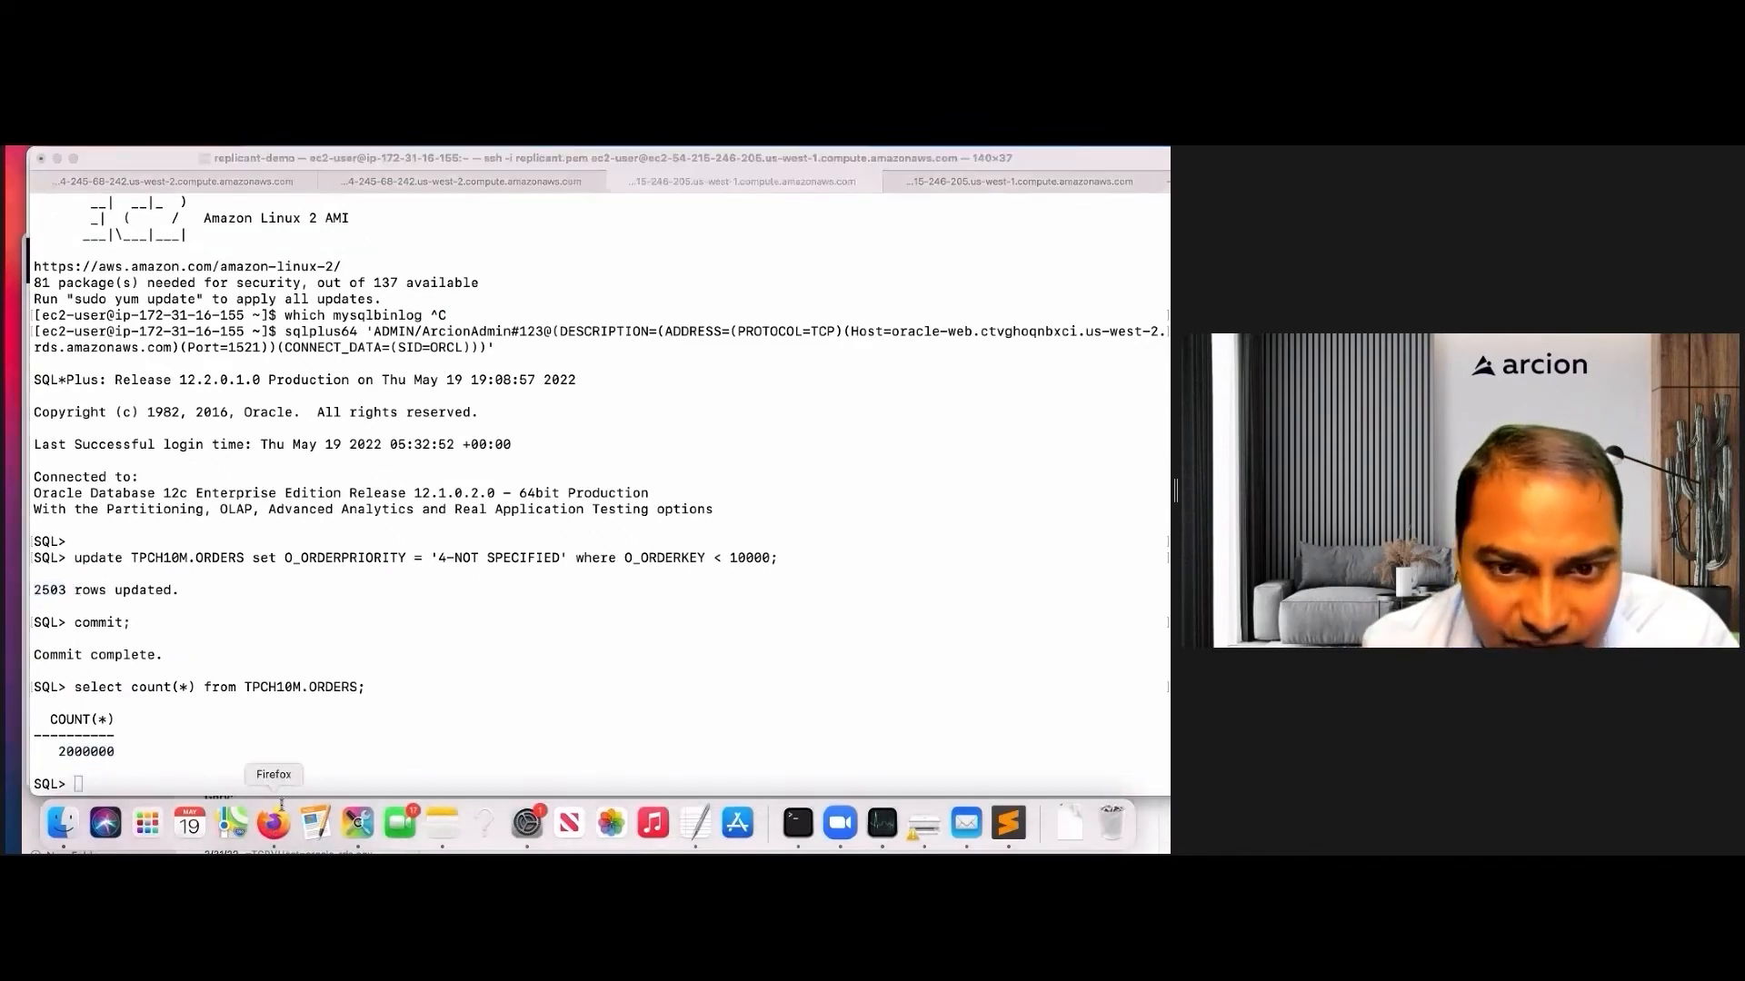
scroll(617, 495, up, 1)
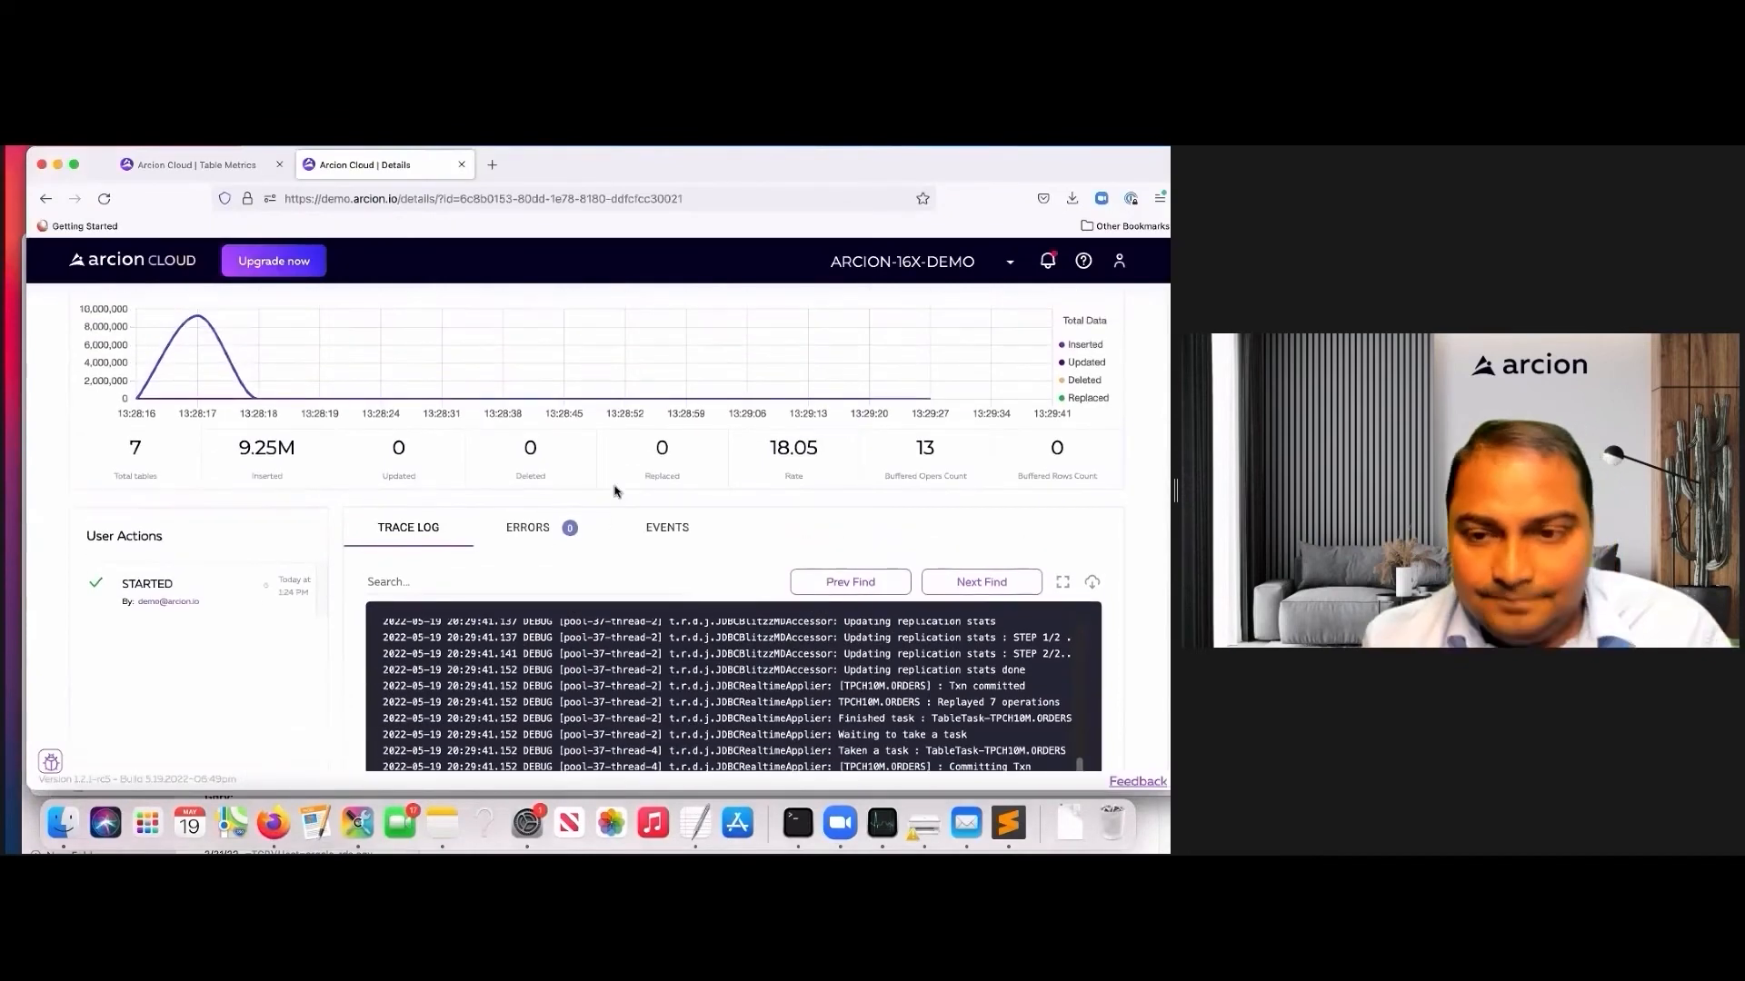
scroll(641, 549, up, 5)
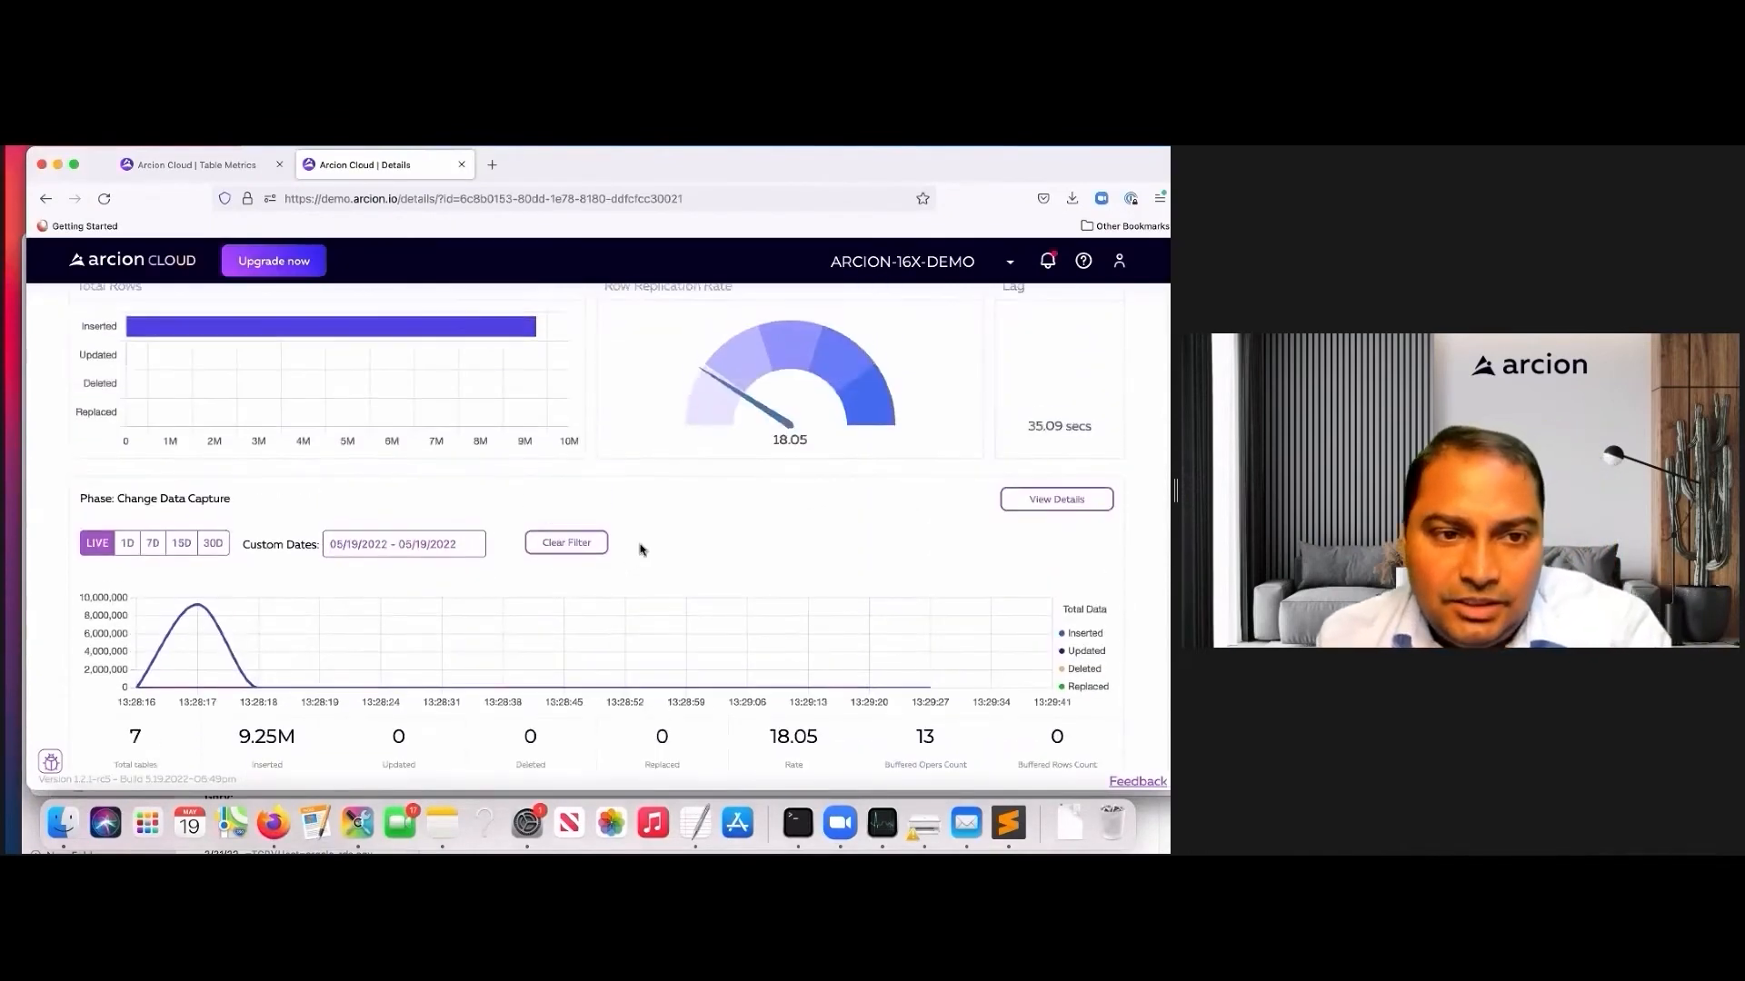
scroll(642, 550, down, 3)
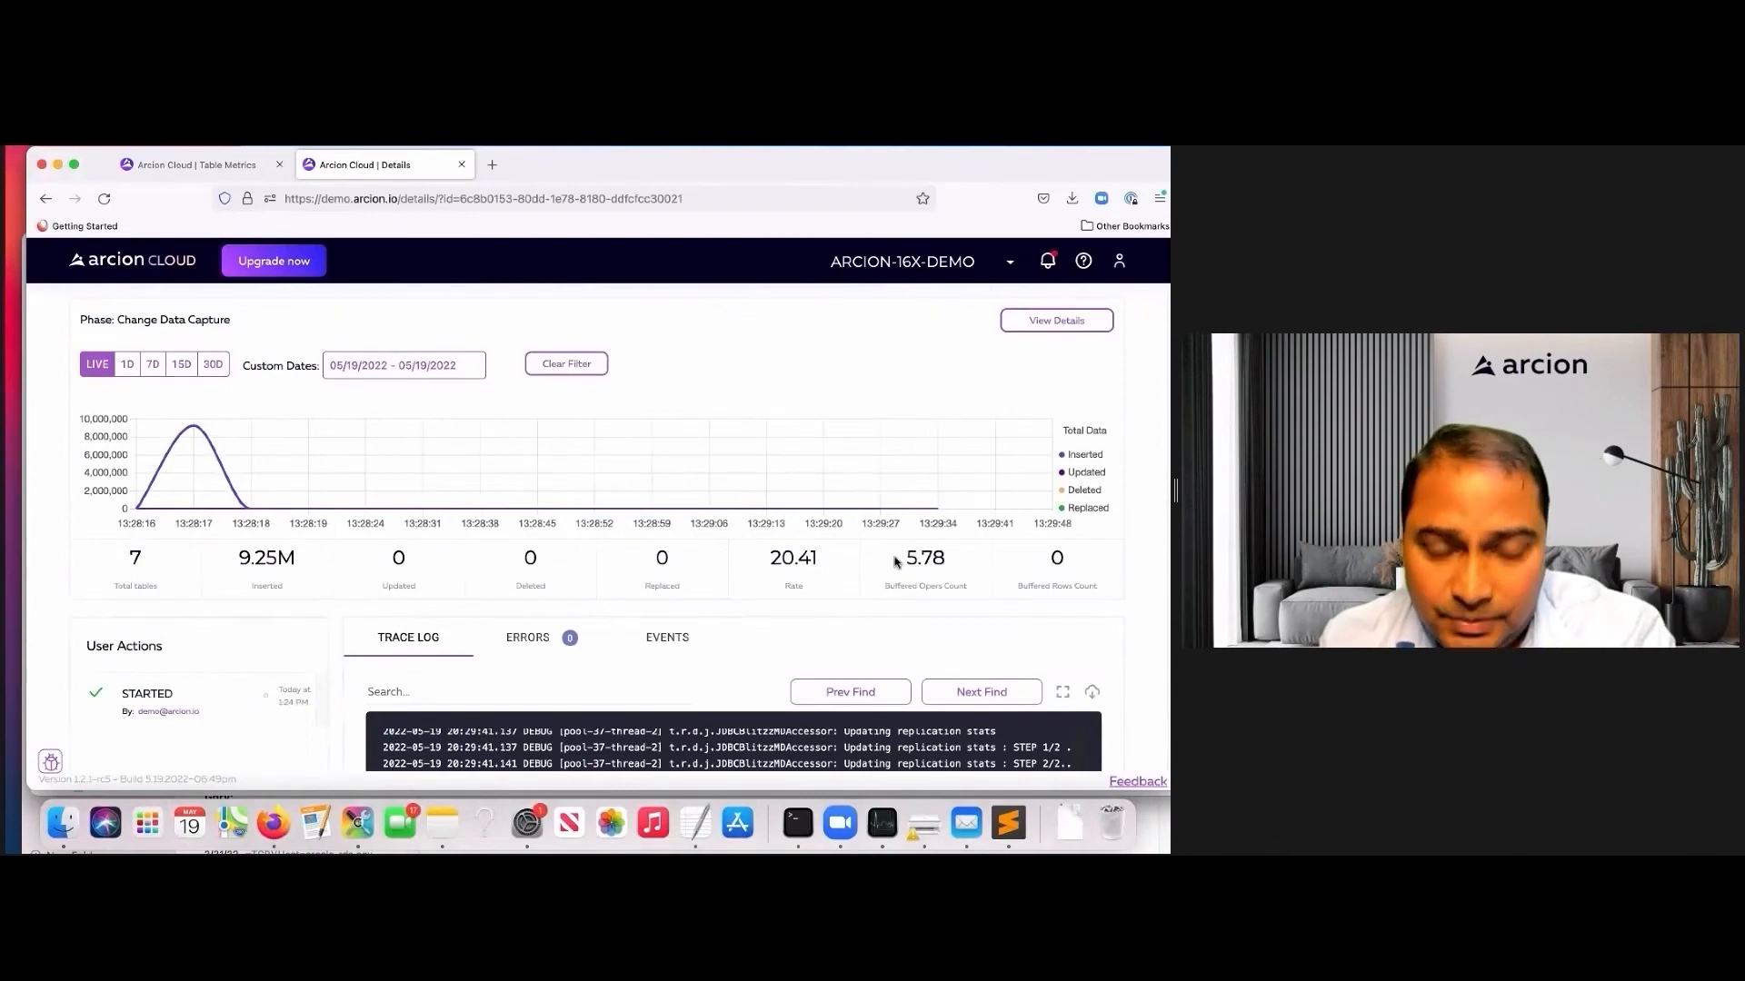
click(1067, 326)
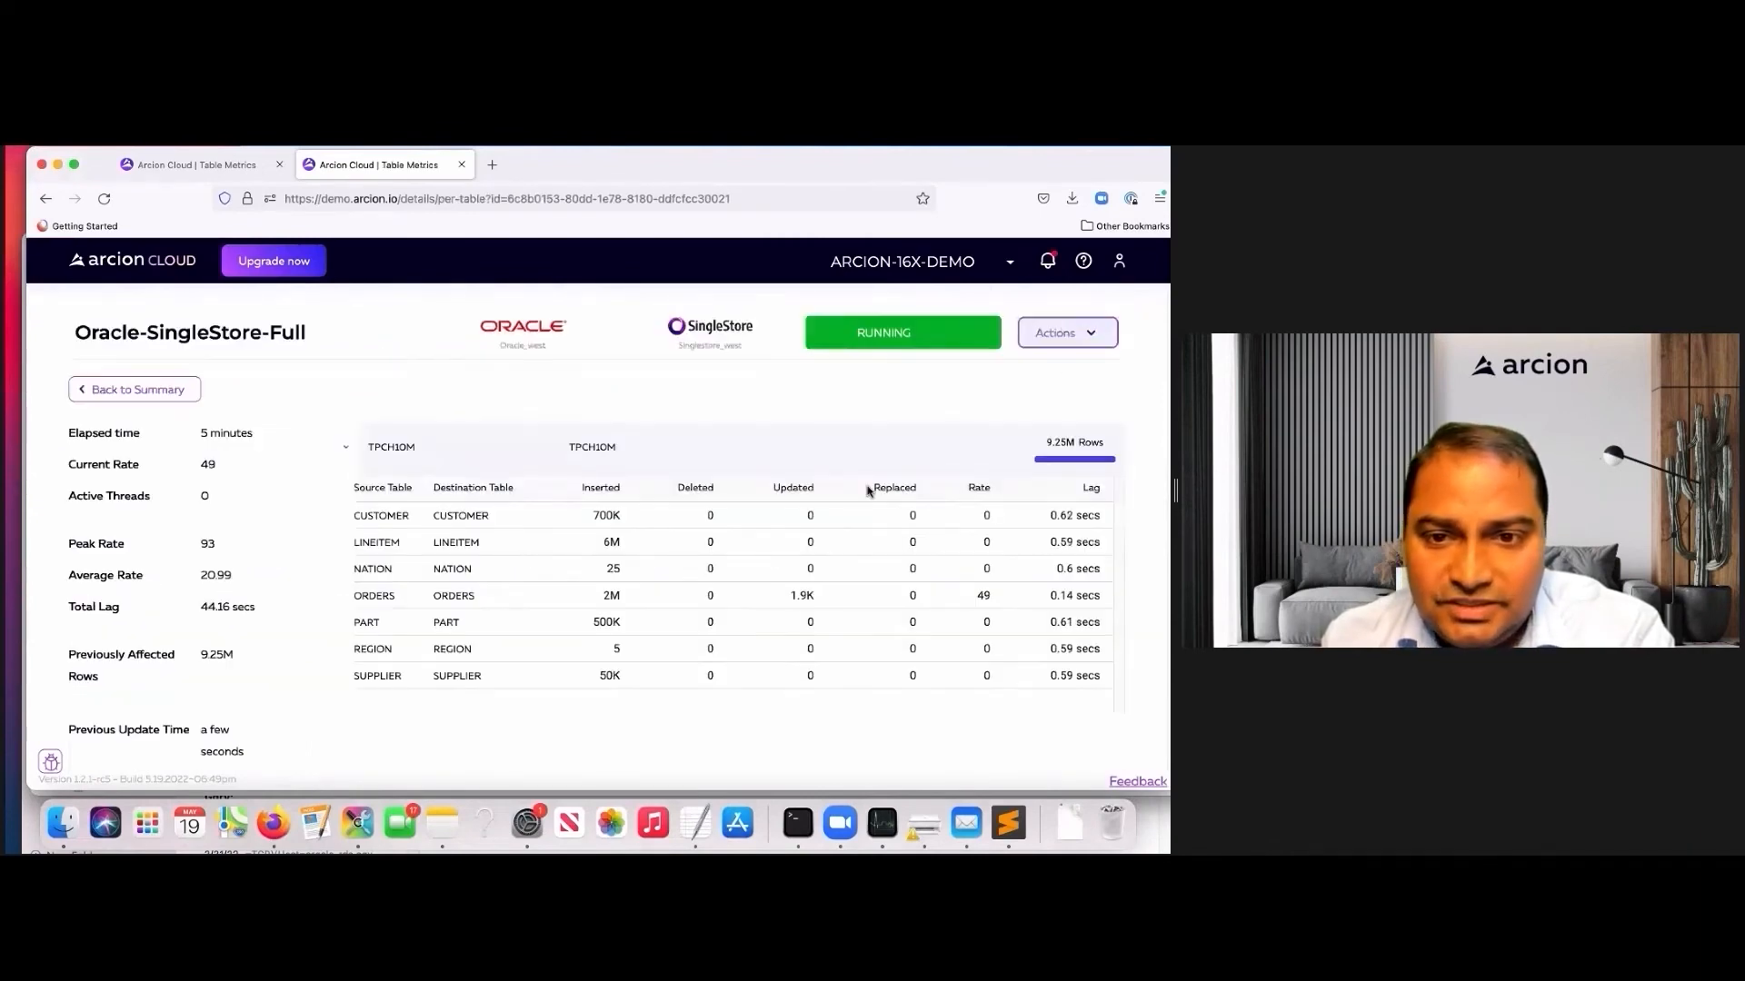
Watch the number of updated rows for the ORDERS table in the table metrics.
drag(789, 600, 821, 602)
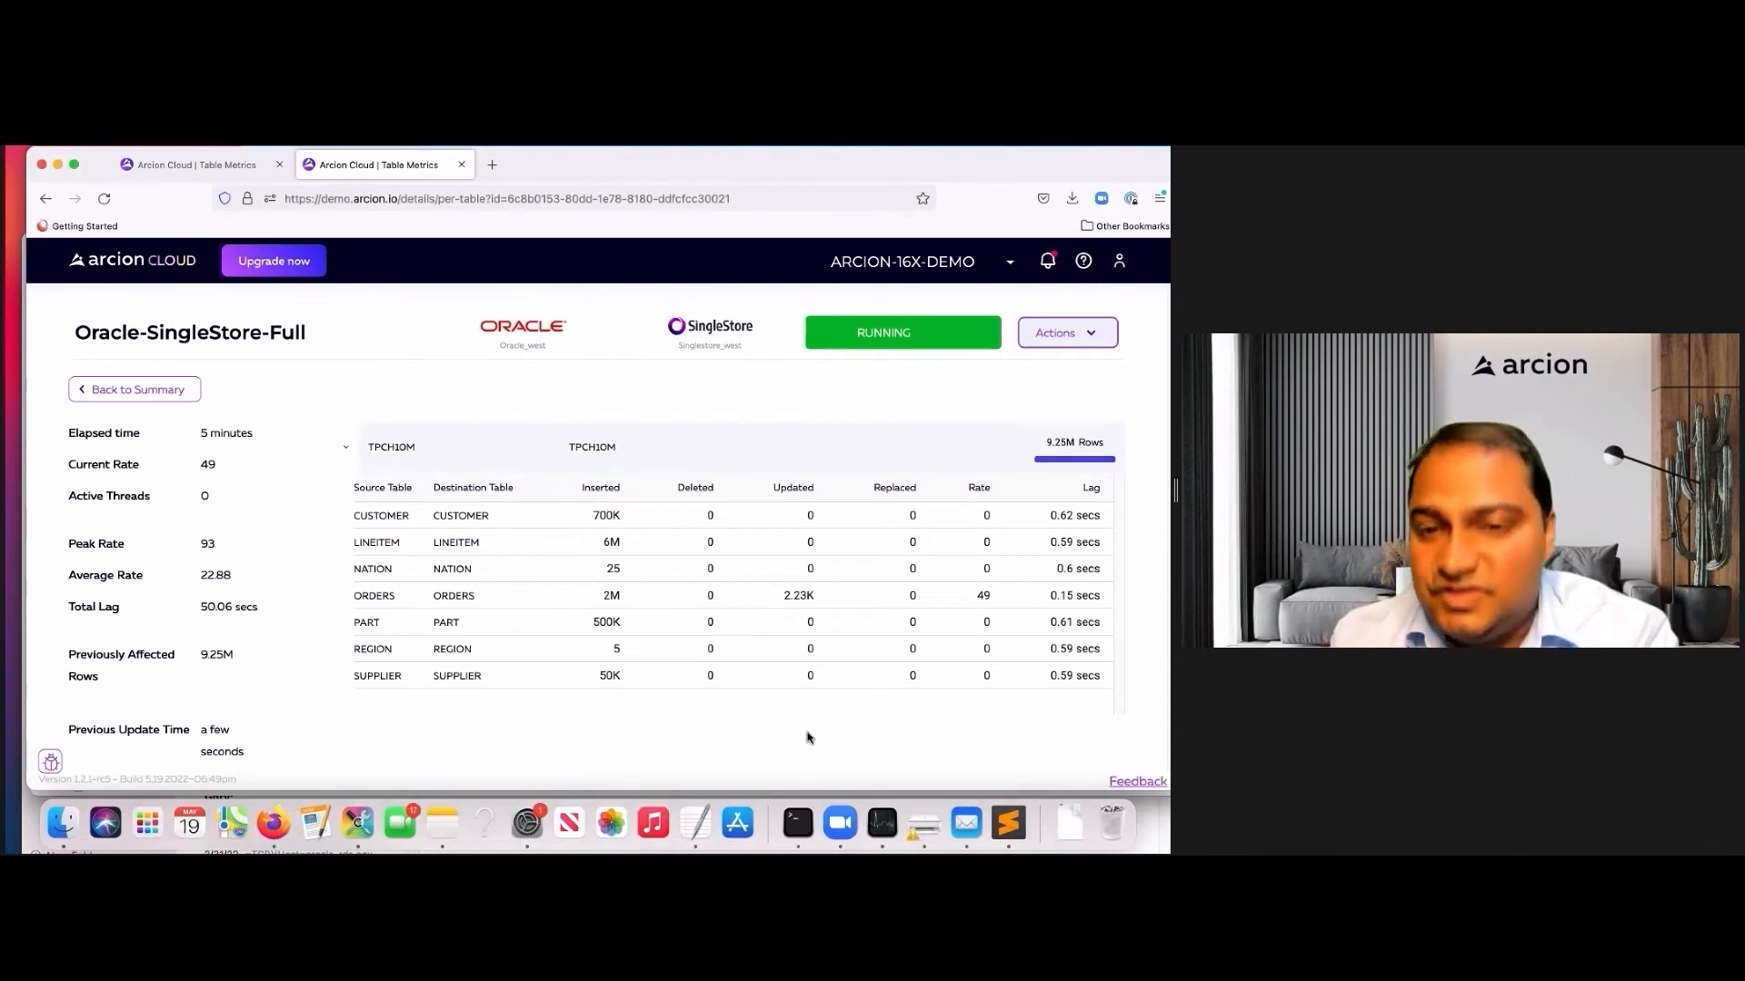
drag(781, 597, 813, 593)
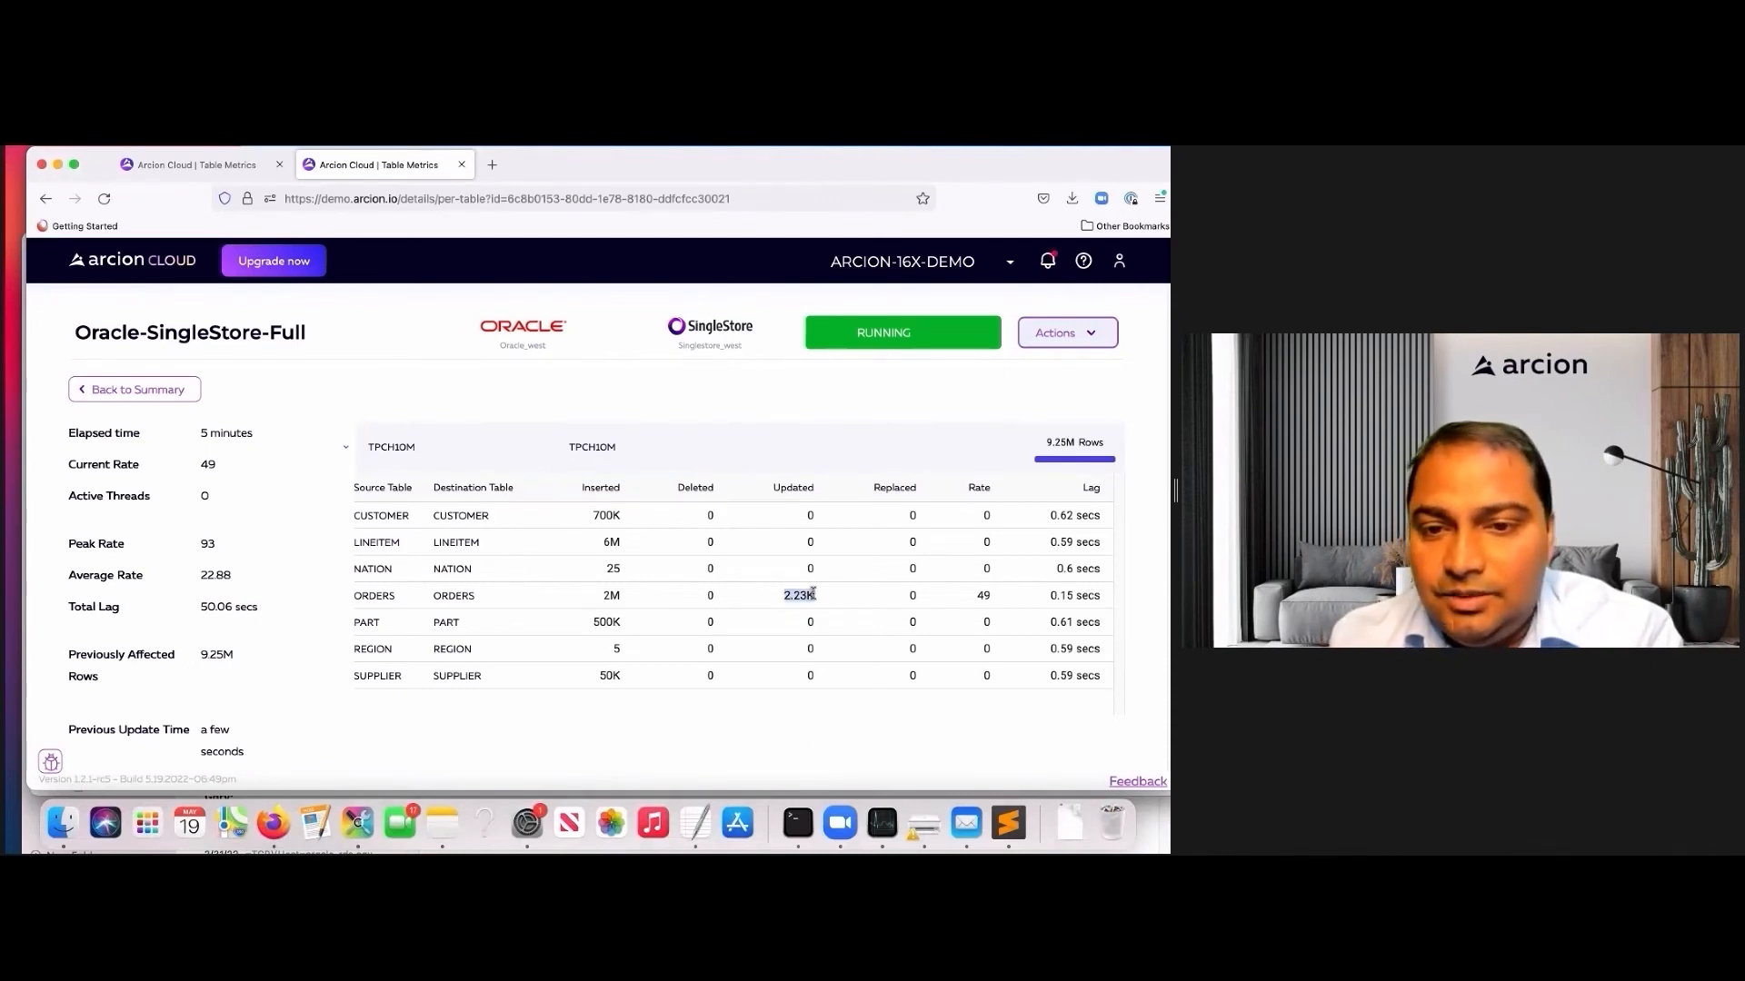
click(819, 596)
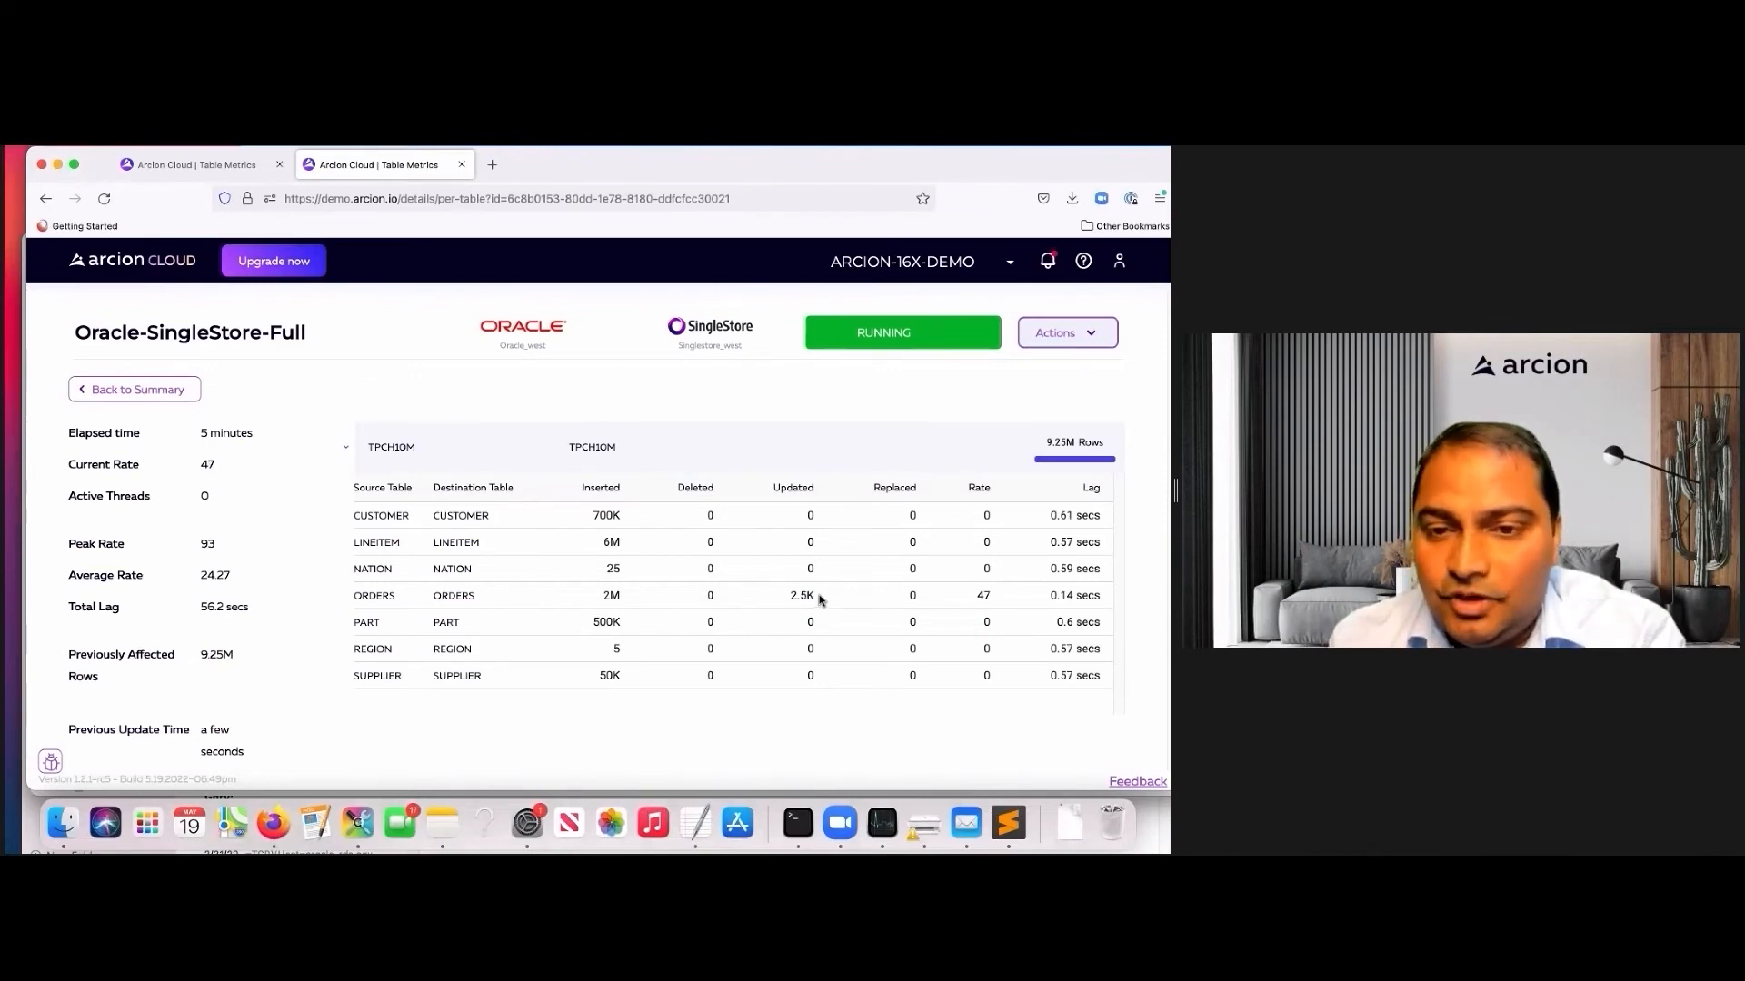
Switch to the Oracle SQL*Plus session and reuse the earlier statement to compose update TPCH10M.ORDERS set O_ORDERPRIORITY = 'demo'.
key(super+Tab)
key(super+v)
key(Return)
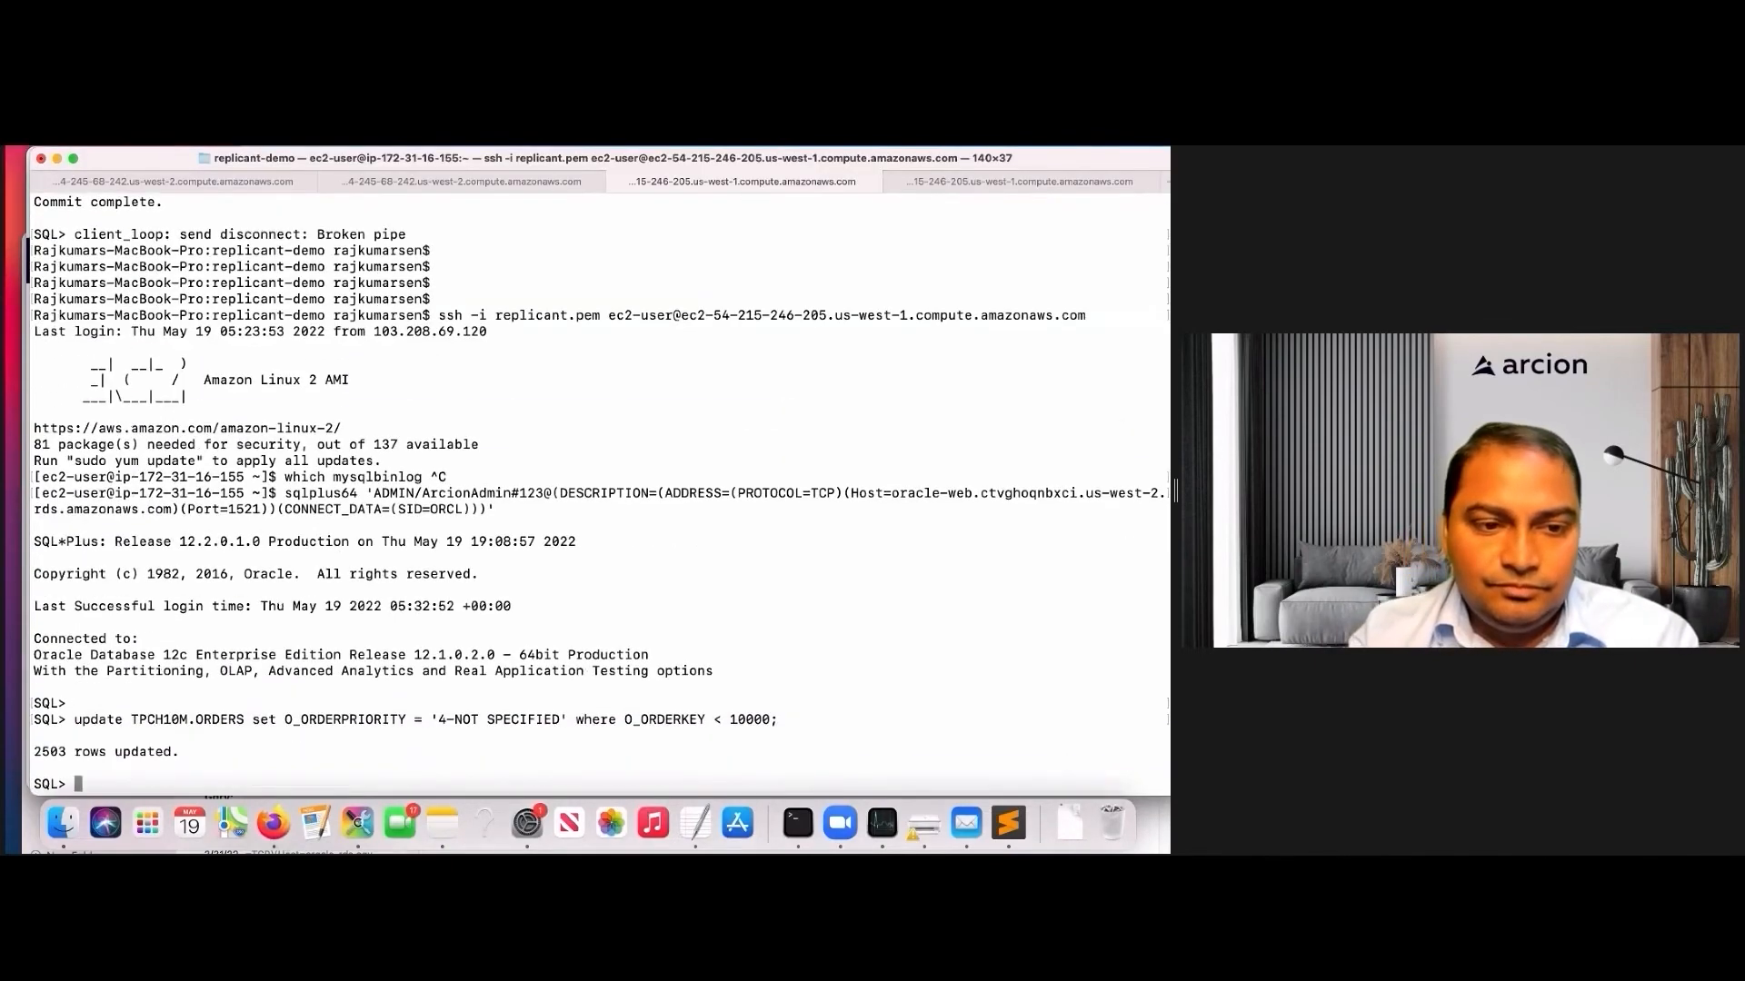
text(commit;)
key(Return)
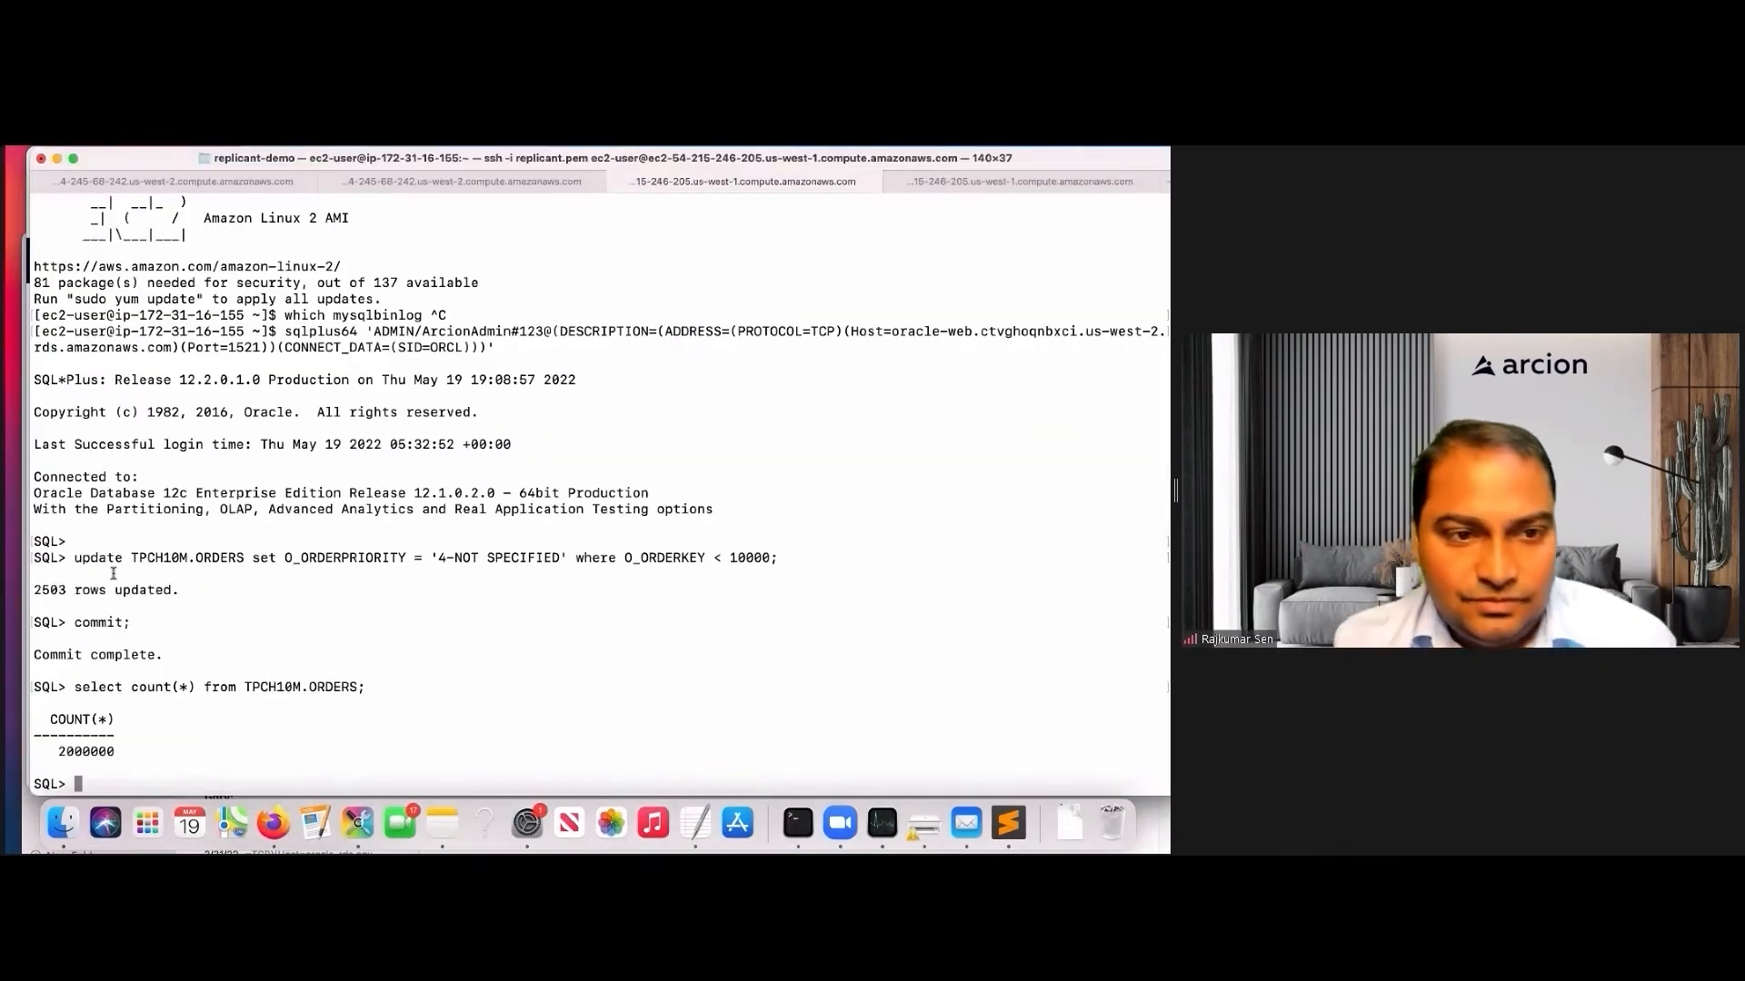
drag(76, 557, 710, 557)
click(418, 578)
drag(74, 557, 440, 558)
key(super+c)
key(super+v)
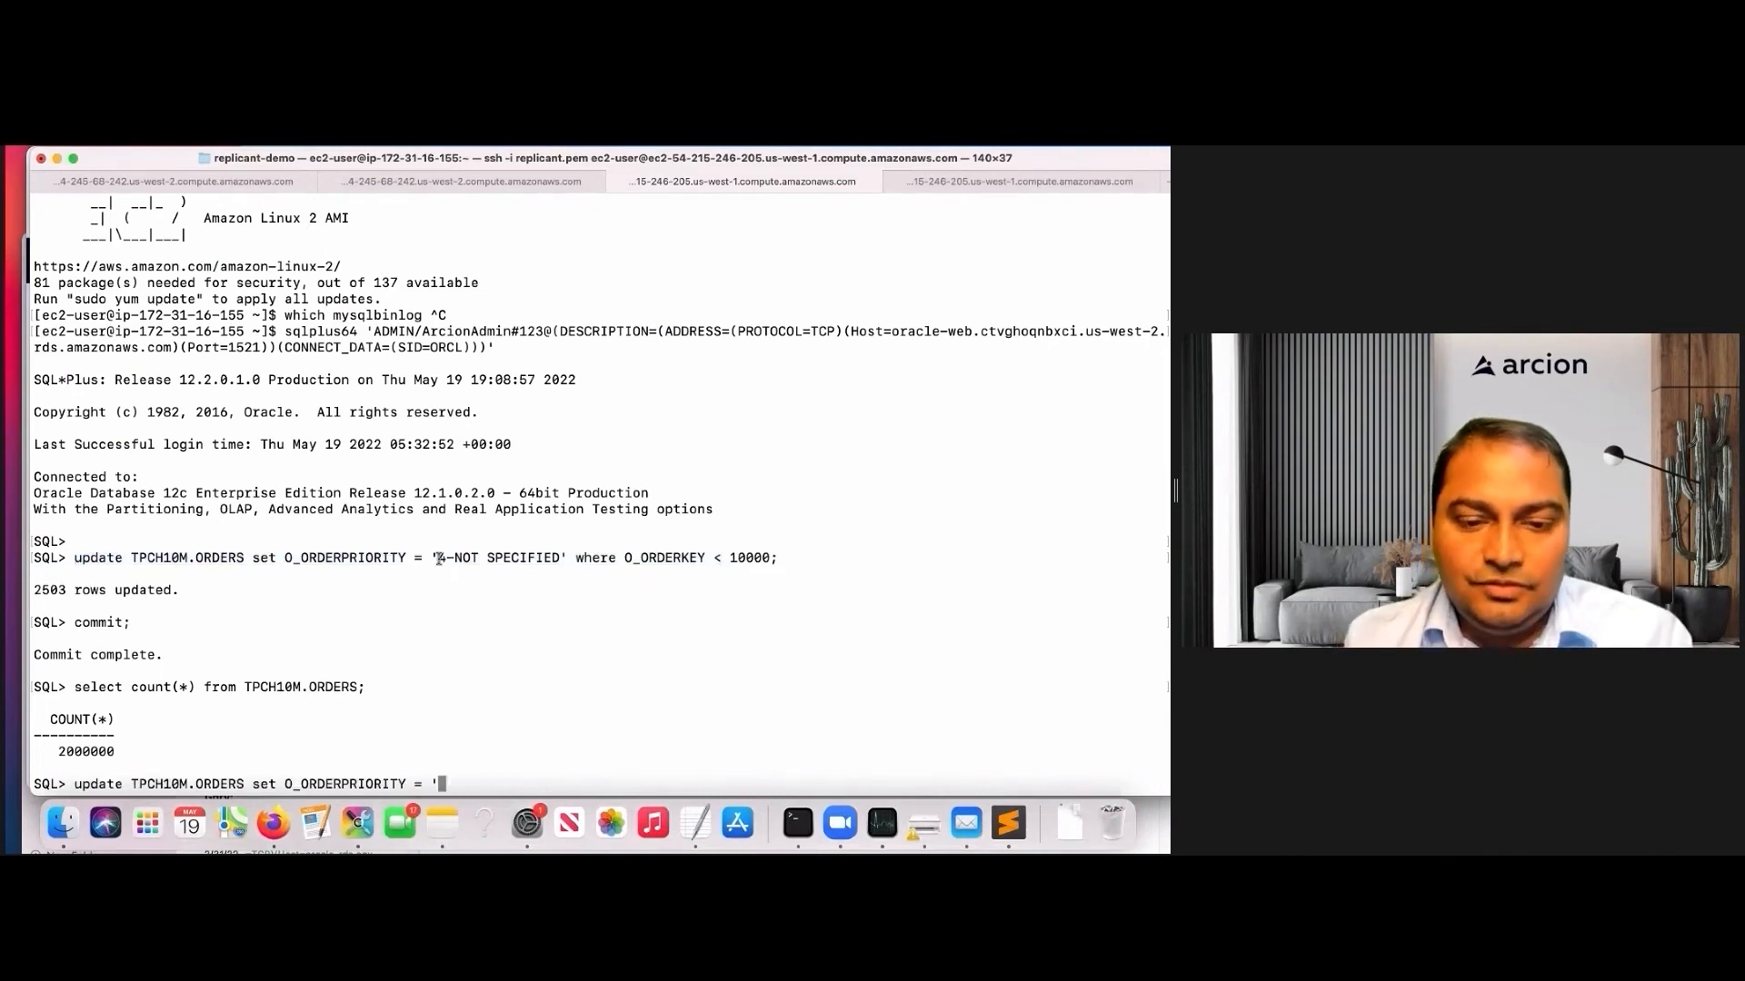
text(demo-)
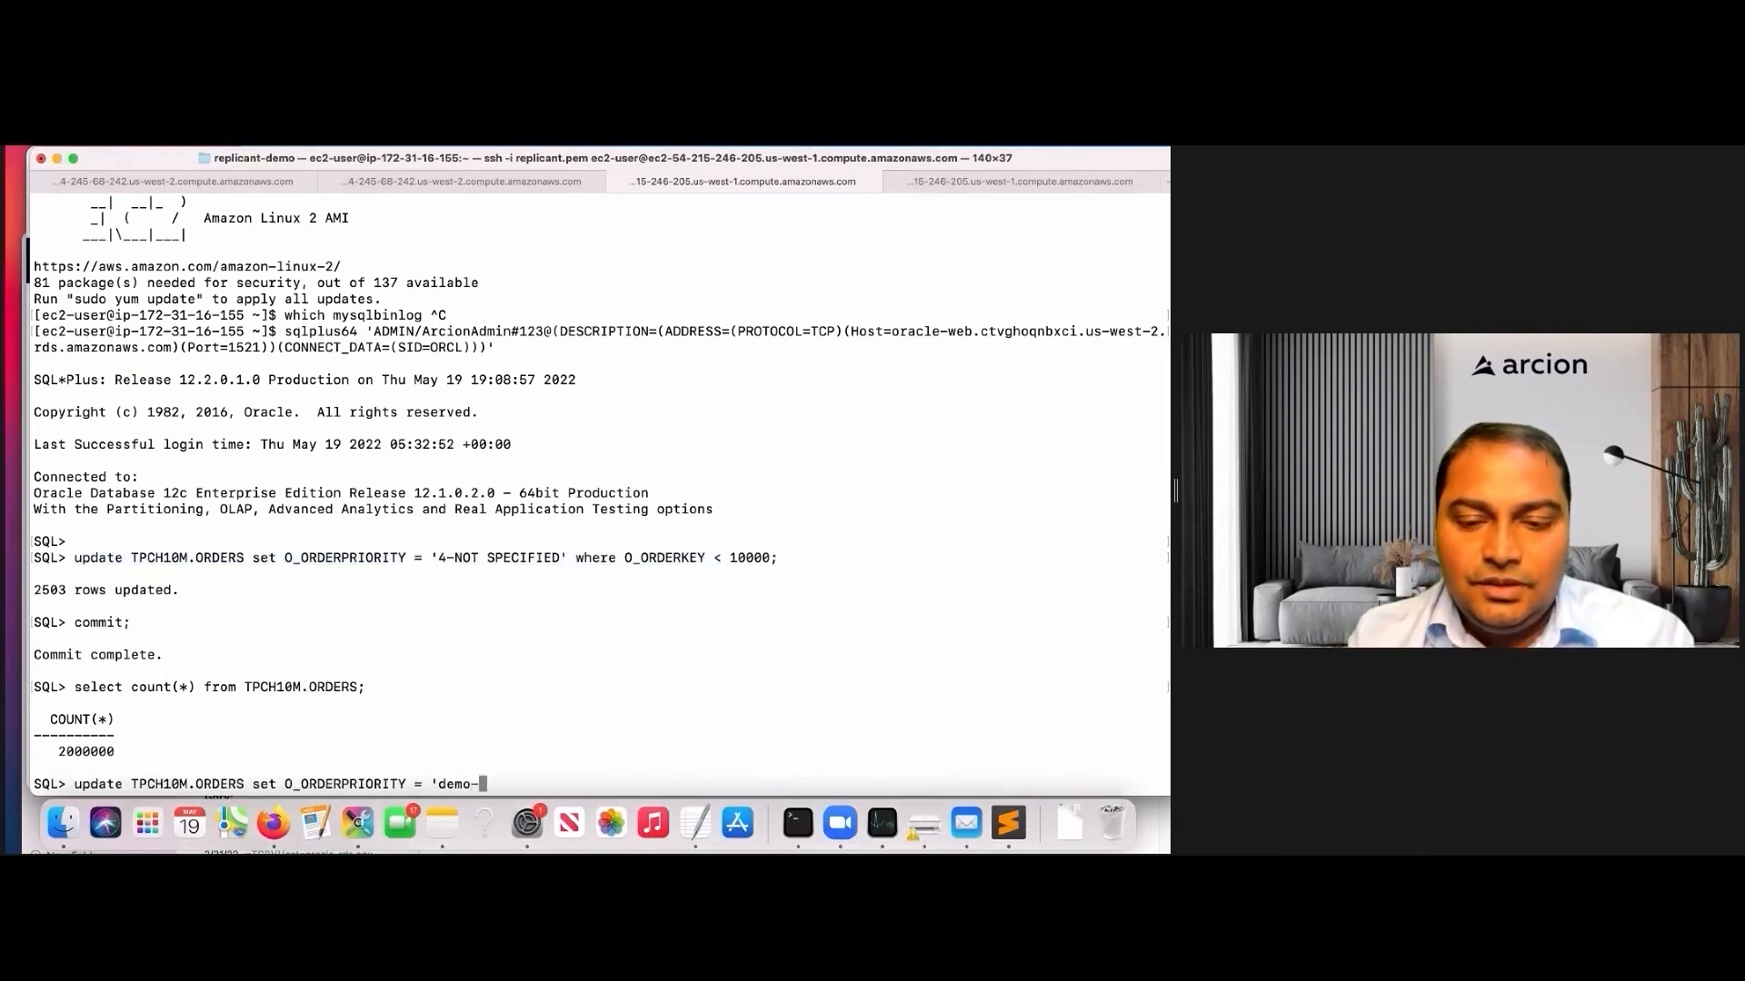
key(BackSpace)
text(')
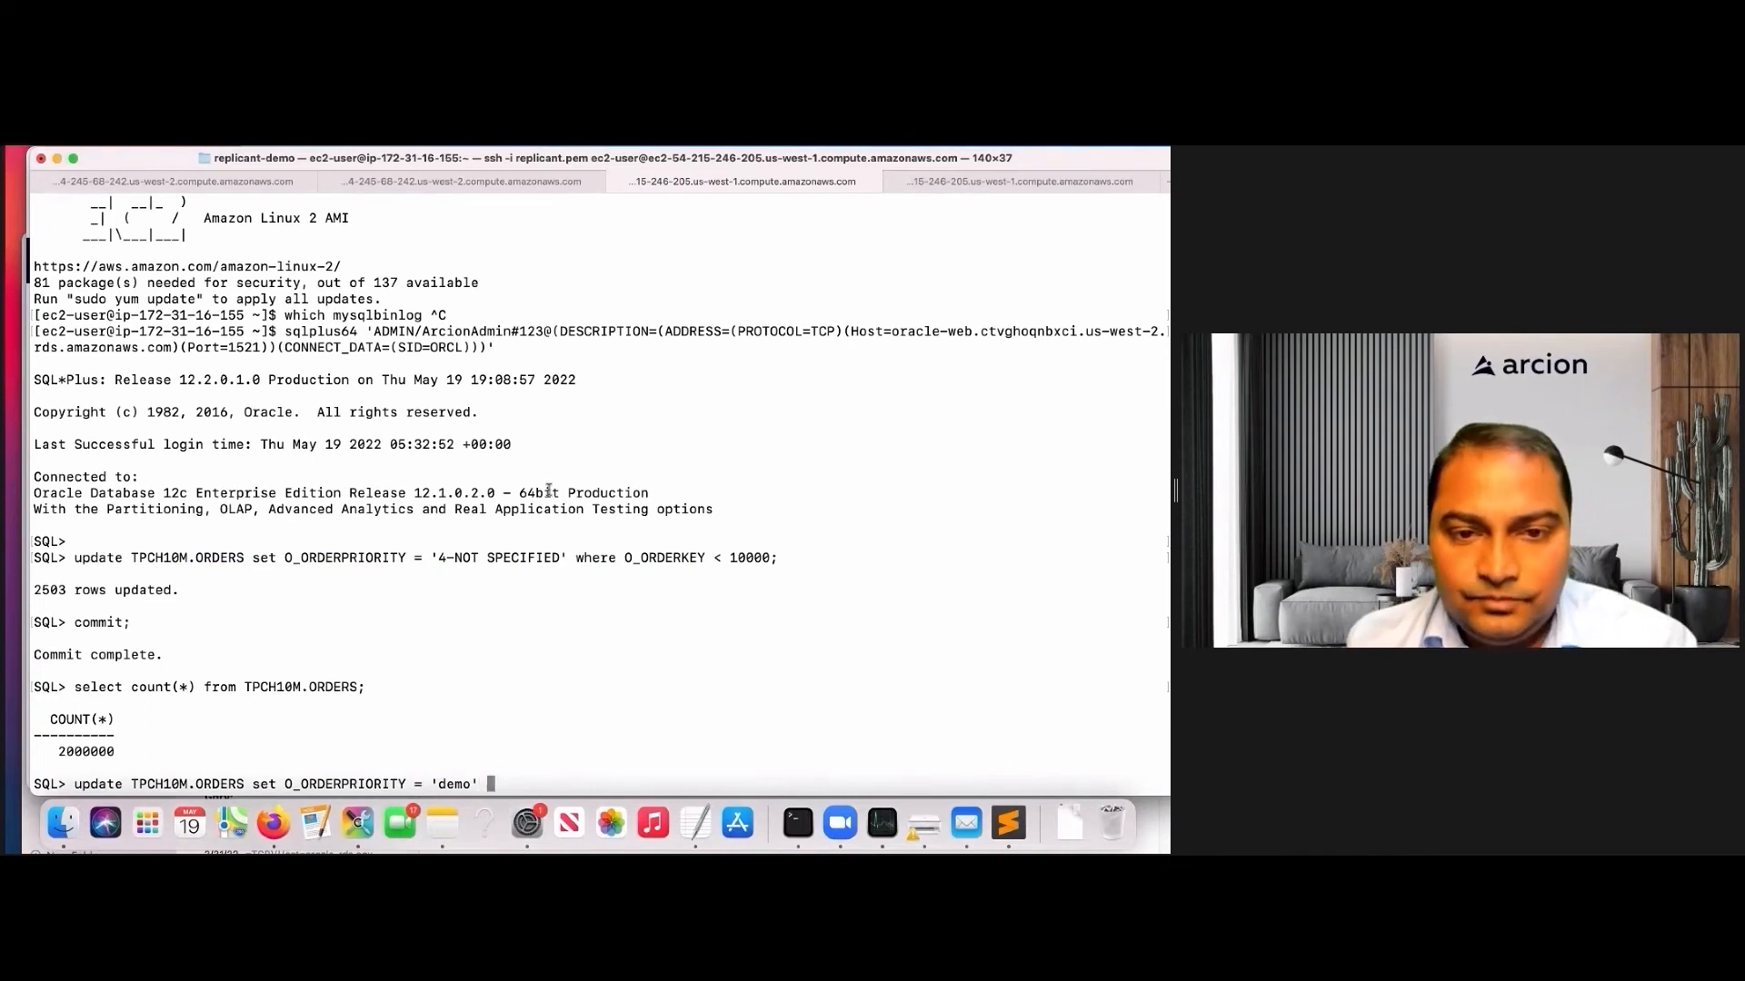
Complete the update with the condition where O_ORDERKEY < 20000, run it, and commit the change.
drag(575, 557, 718, 560)
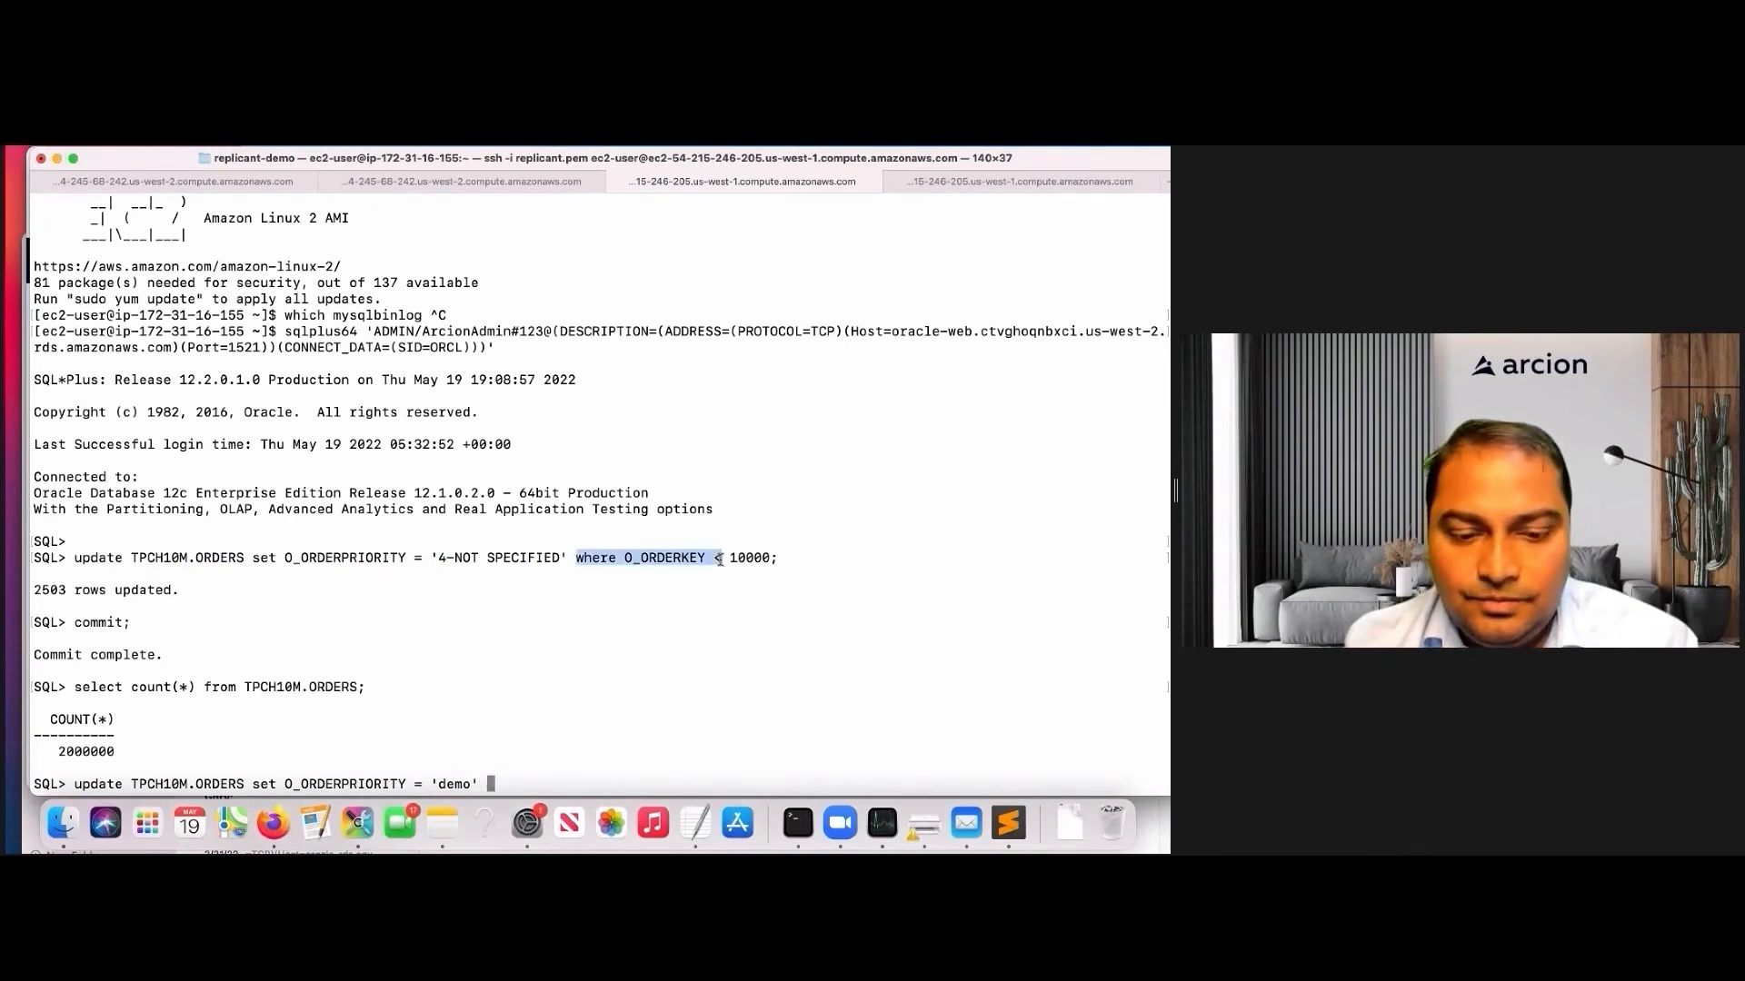
key(super+c)
key(super+v)
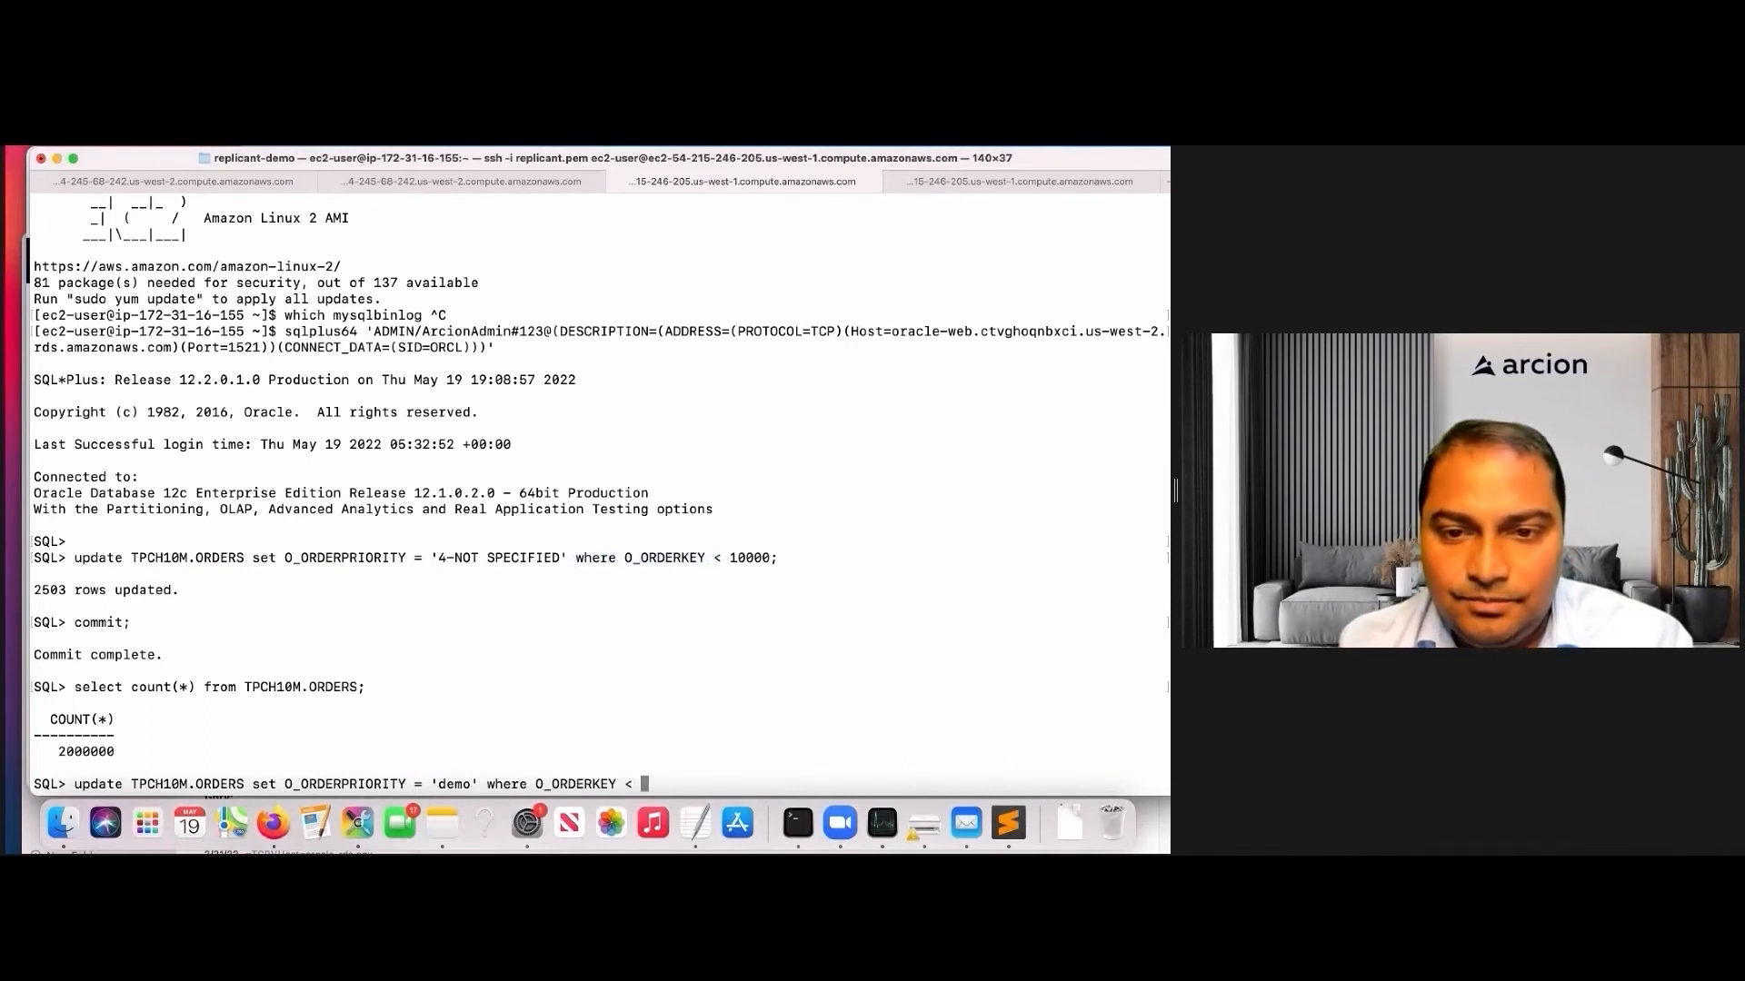
text(20)
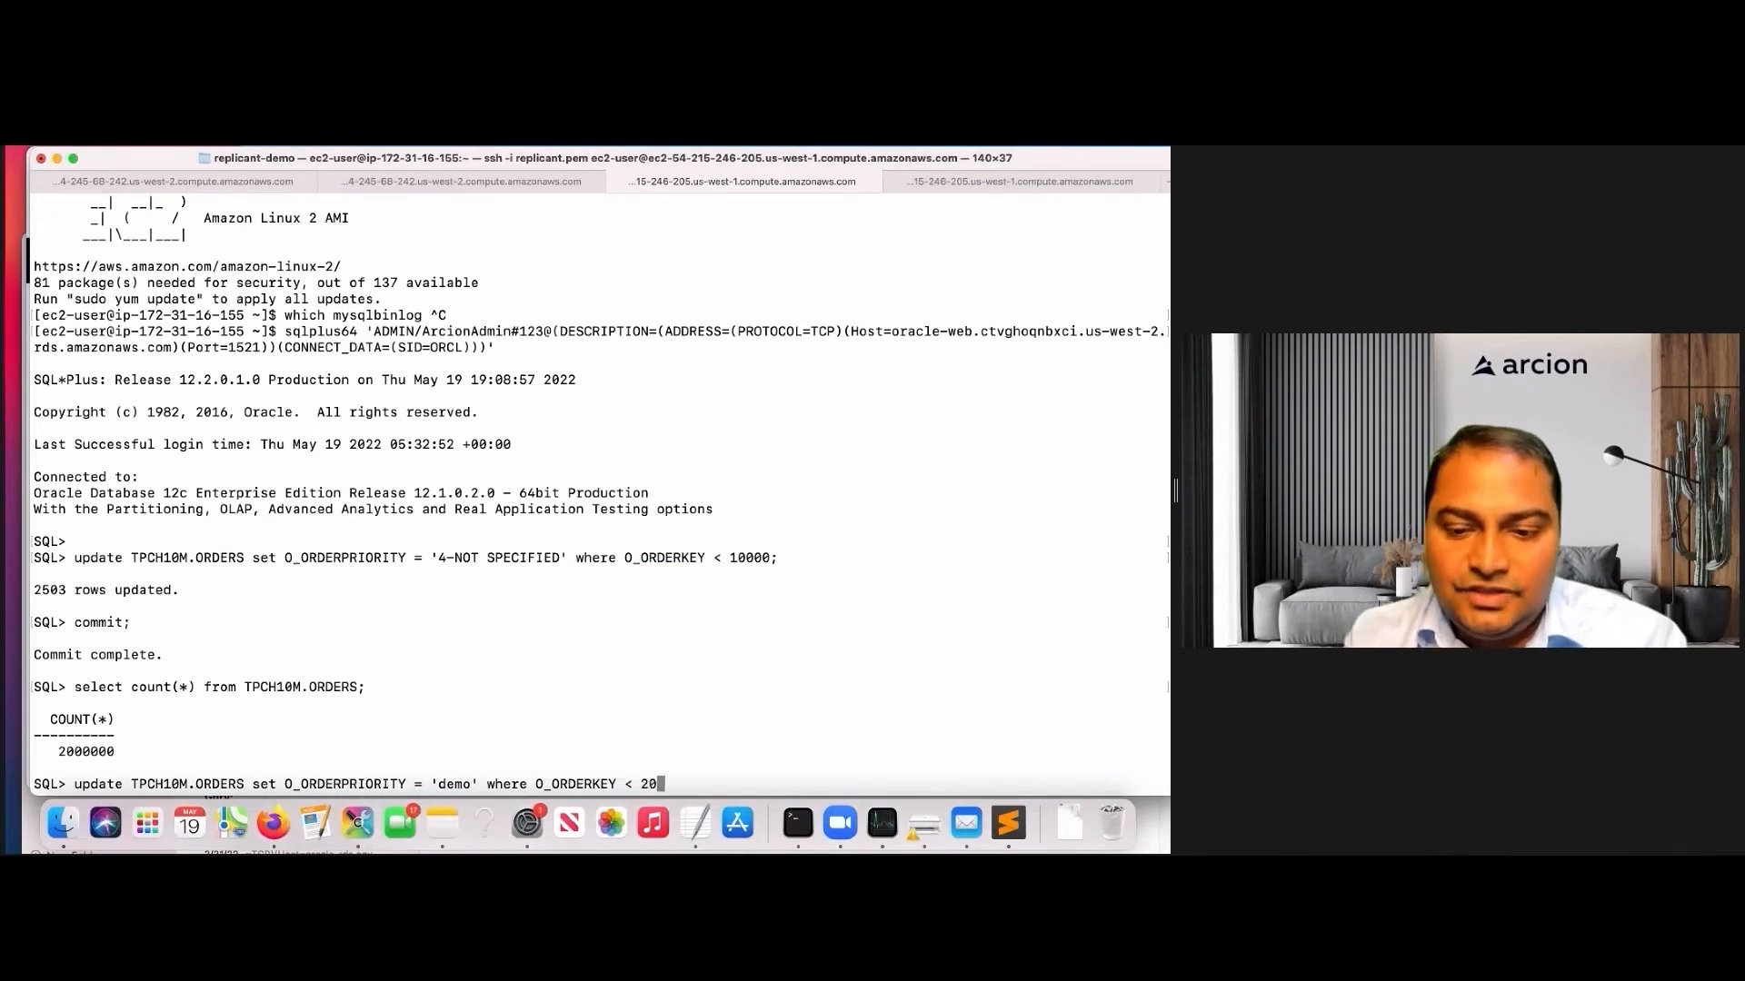
text(000;)
key(Return)
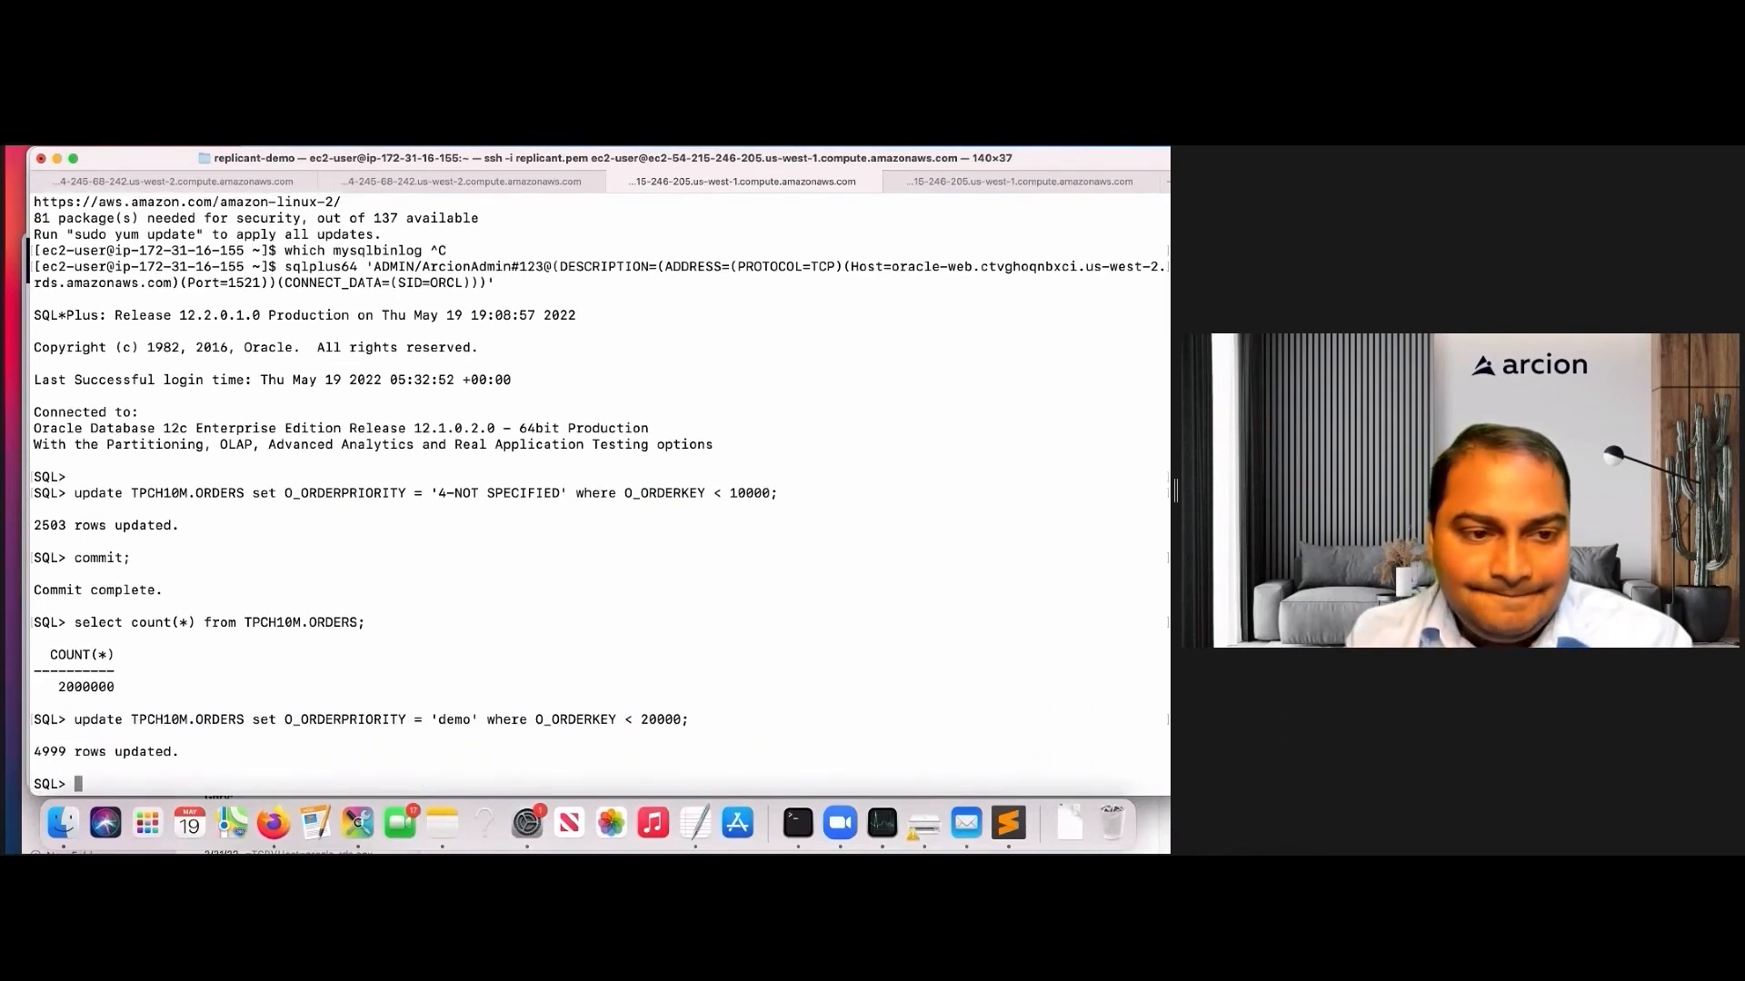
text(commit;)
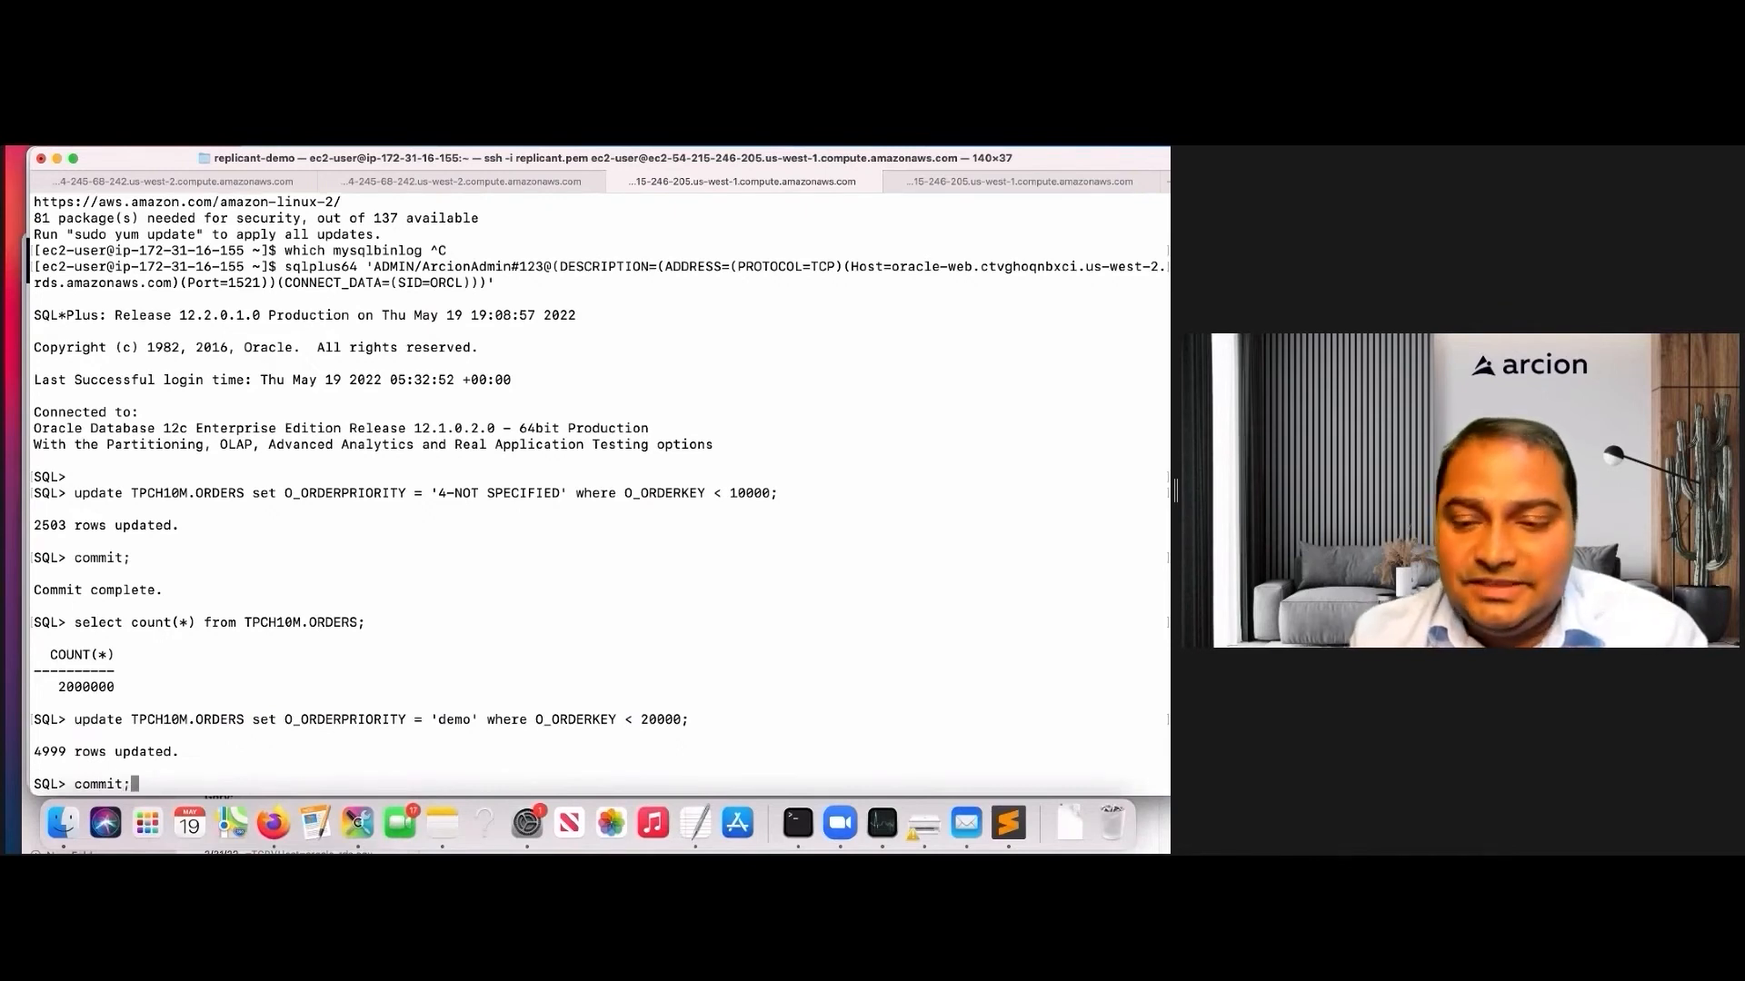
key(Return)
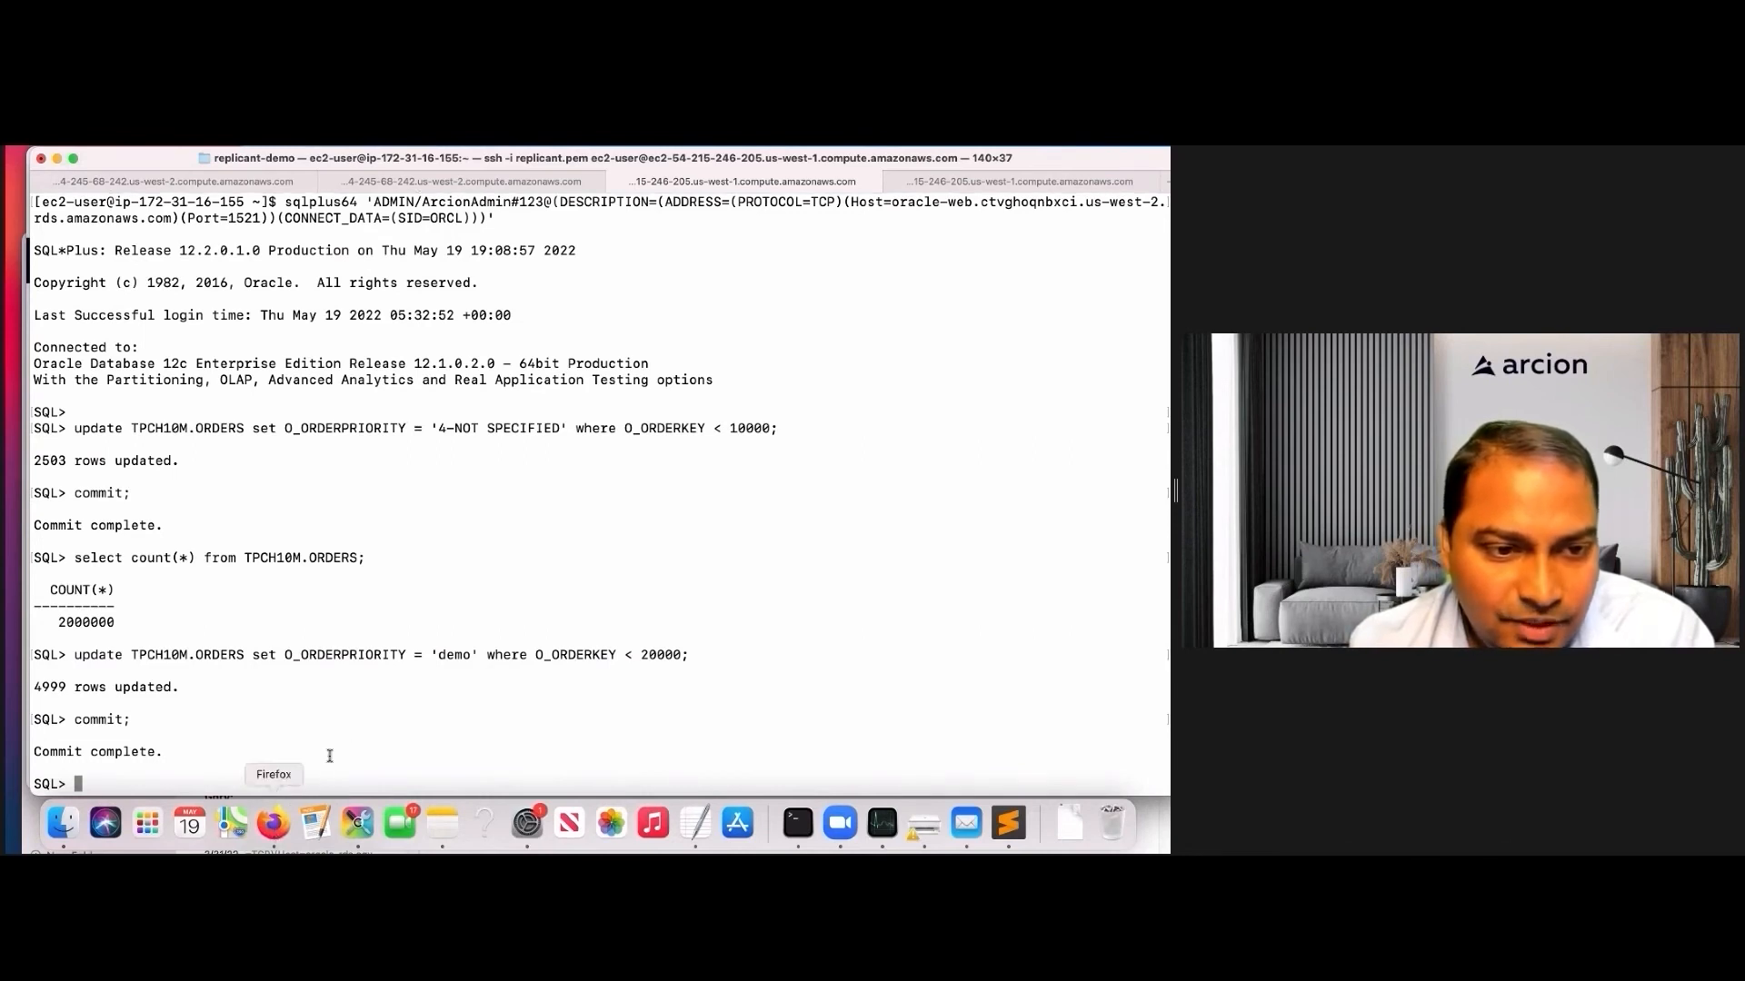
Switch back to Arcion Cloud in Firefox and track the ORDERS table's updated row count as the new changes replicate.
click(275, 824)
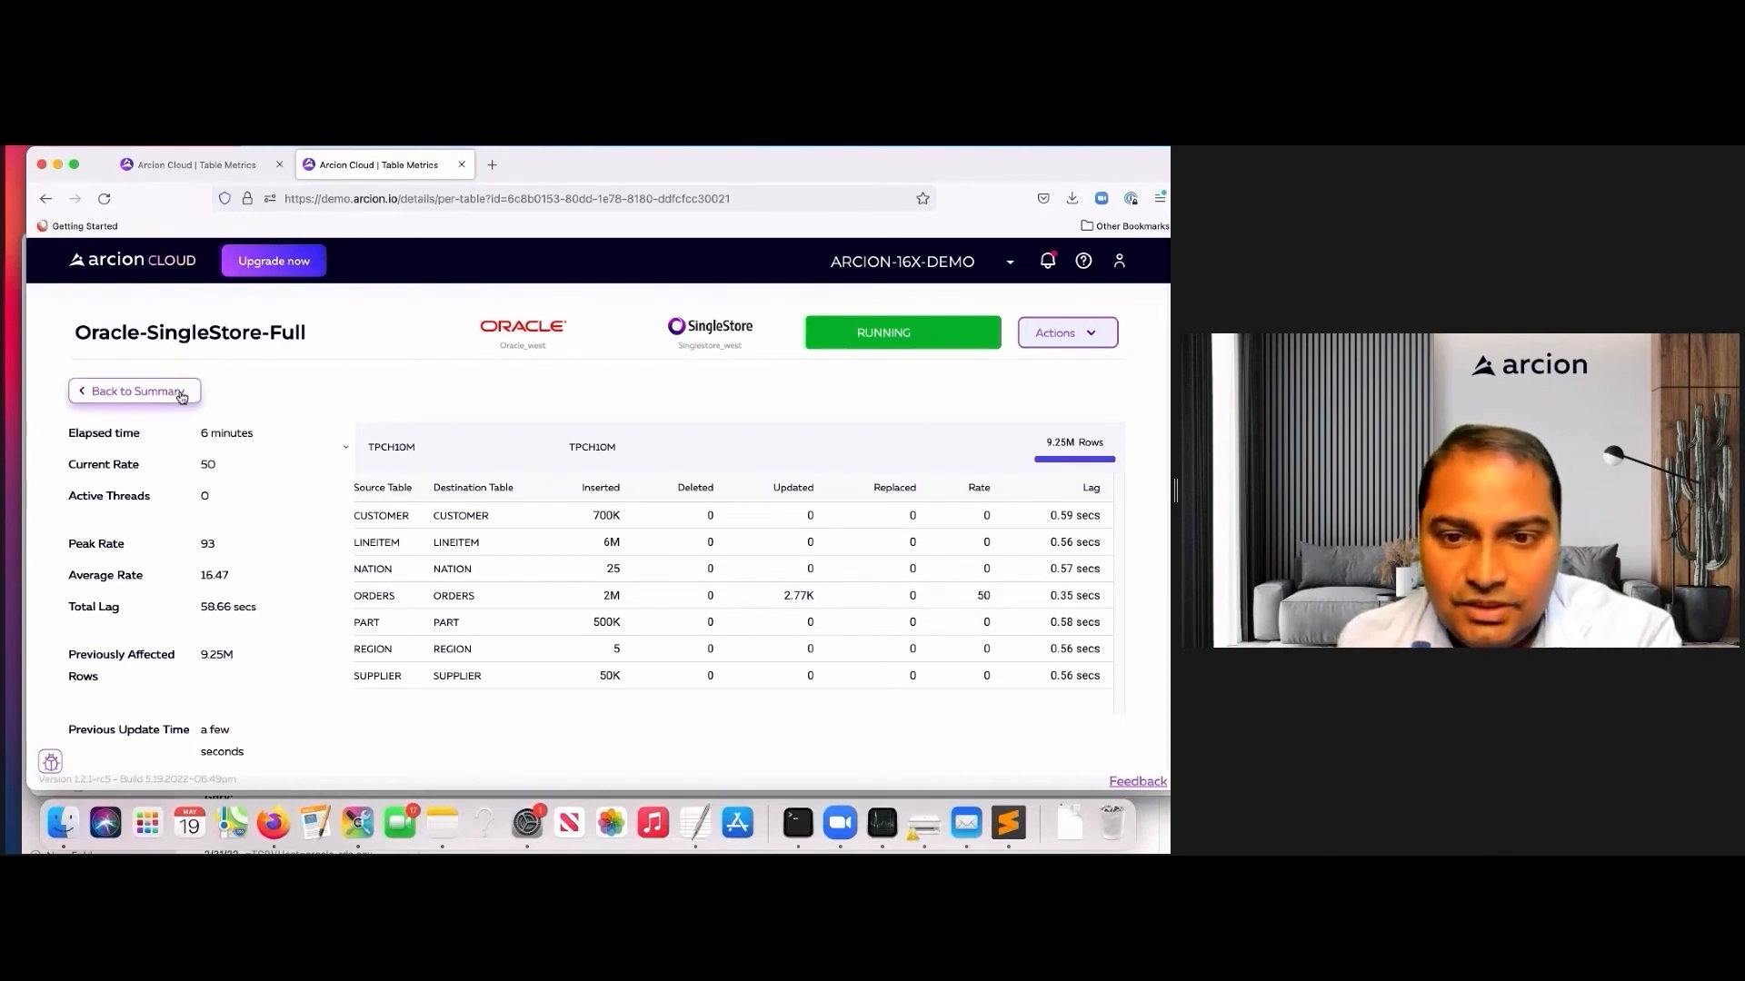
double_click(787, 596)
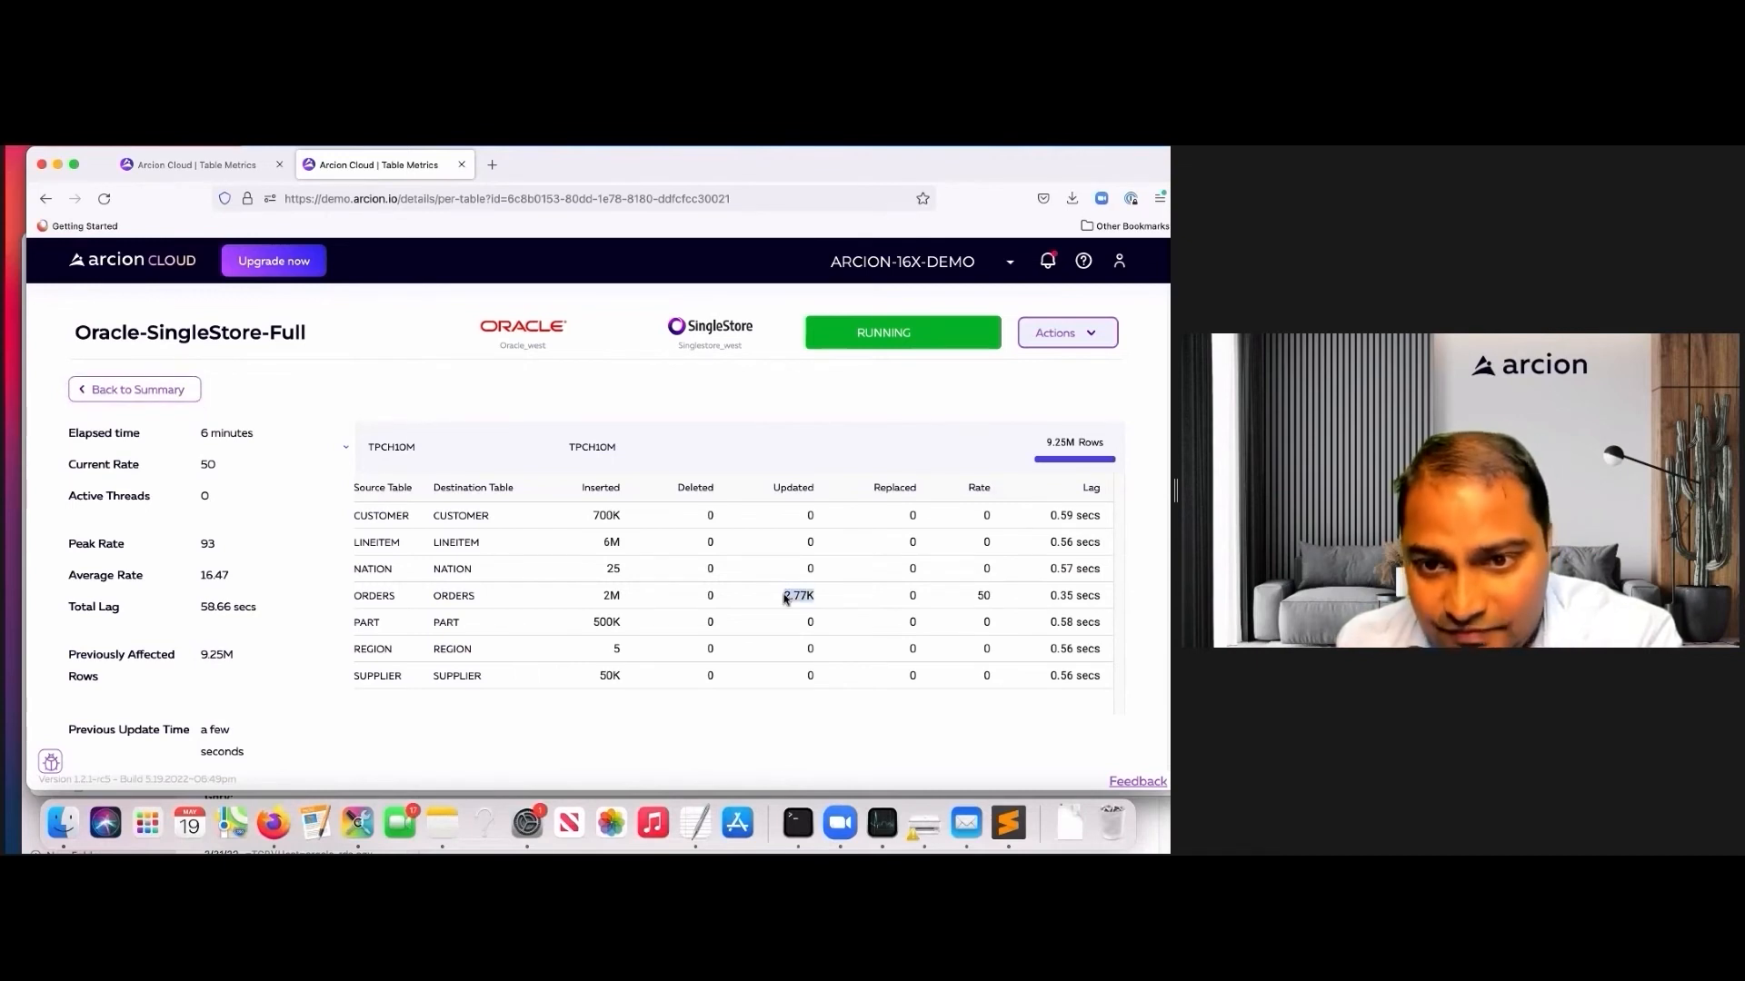
click(829, 598)
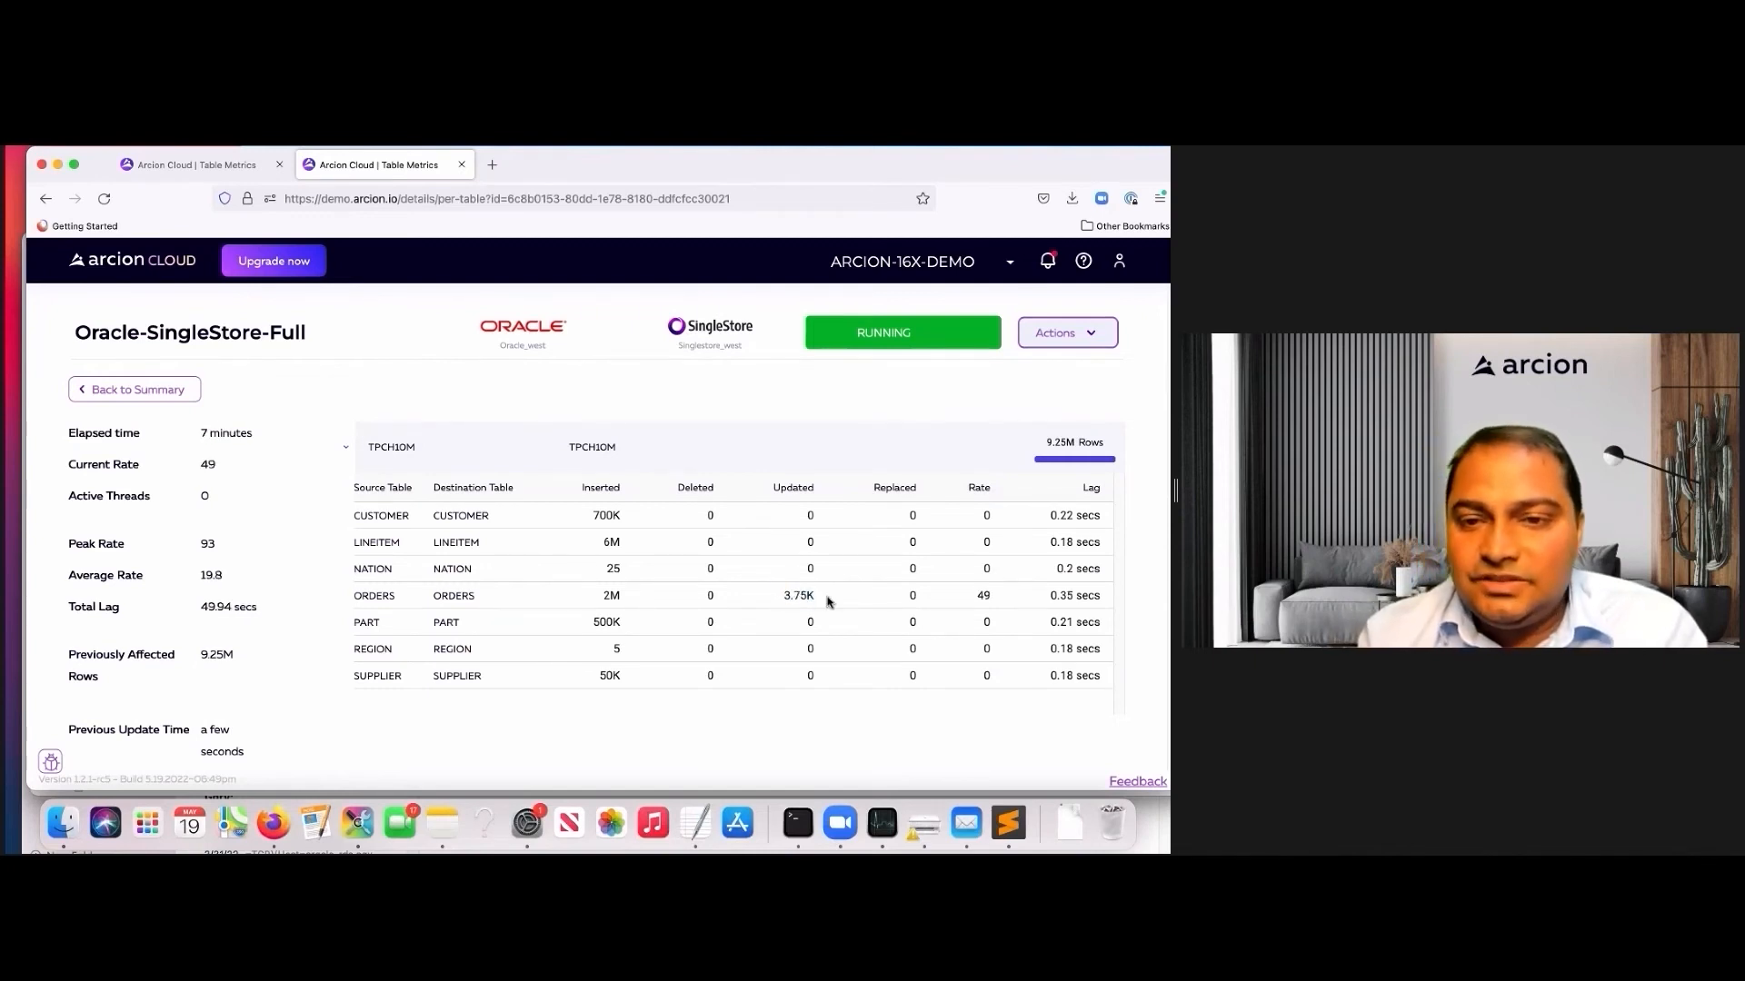
drag(815, 597, 782, 599)
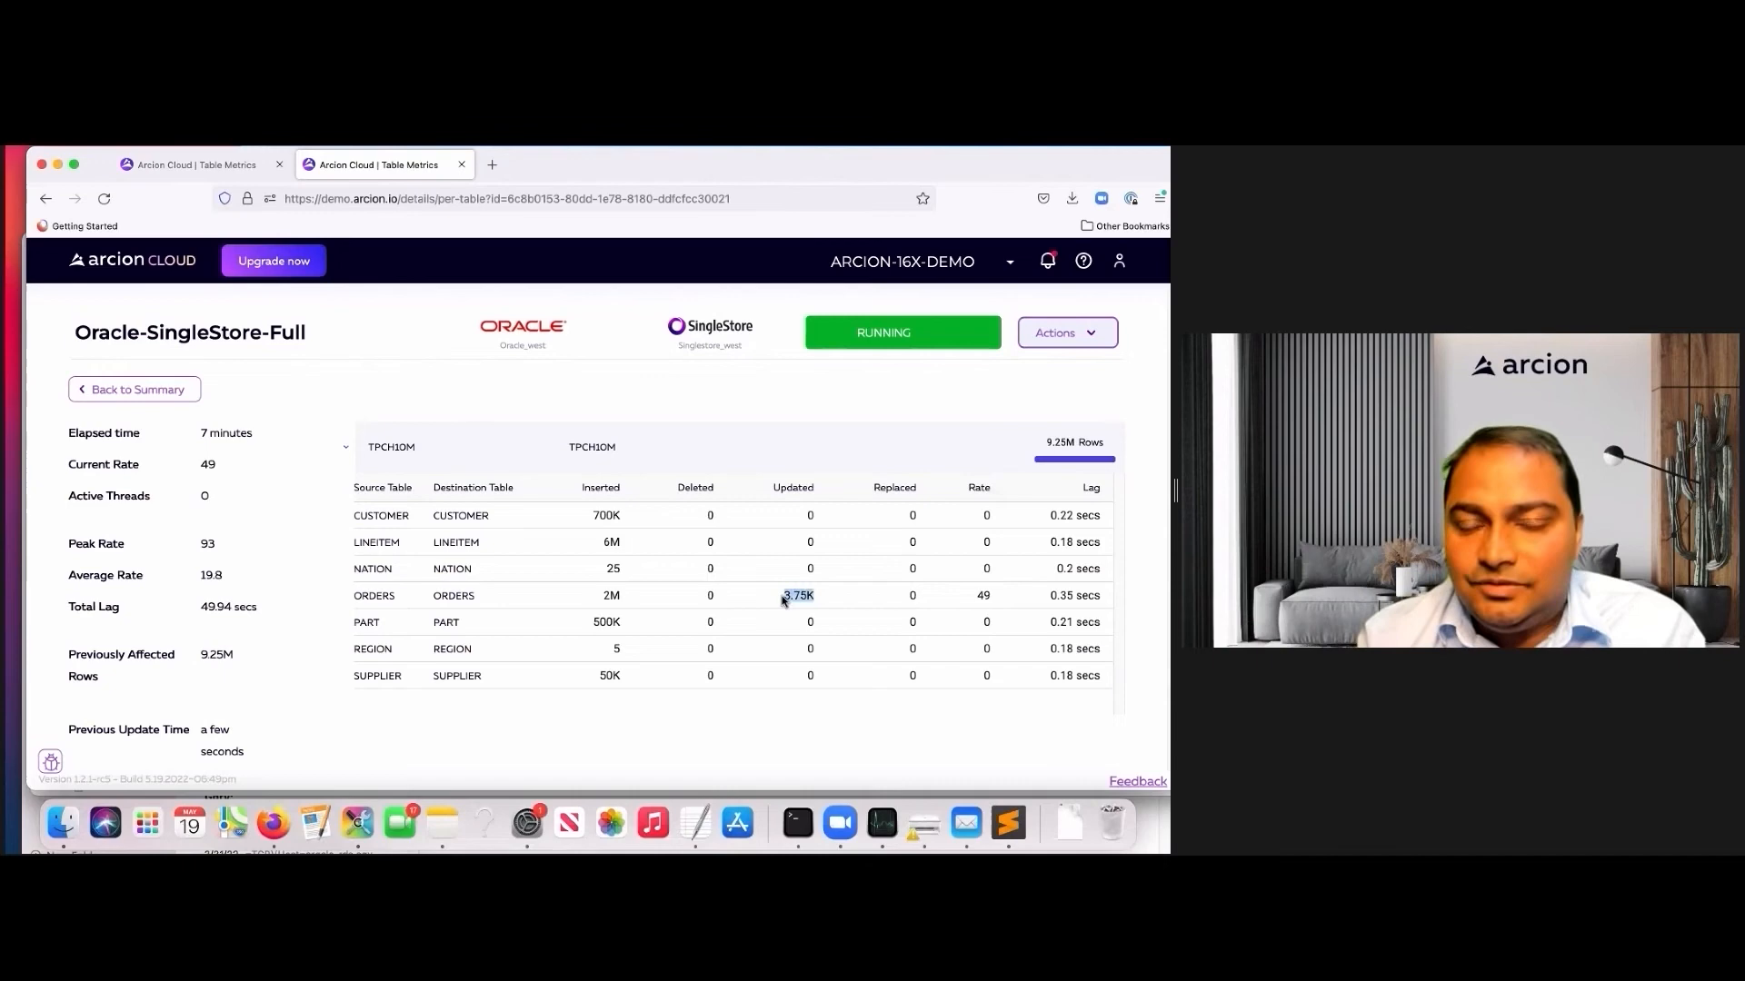
click(835, 603)
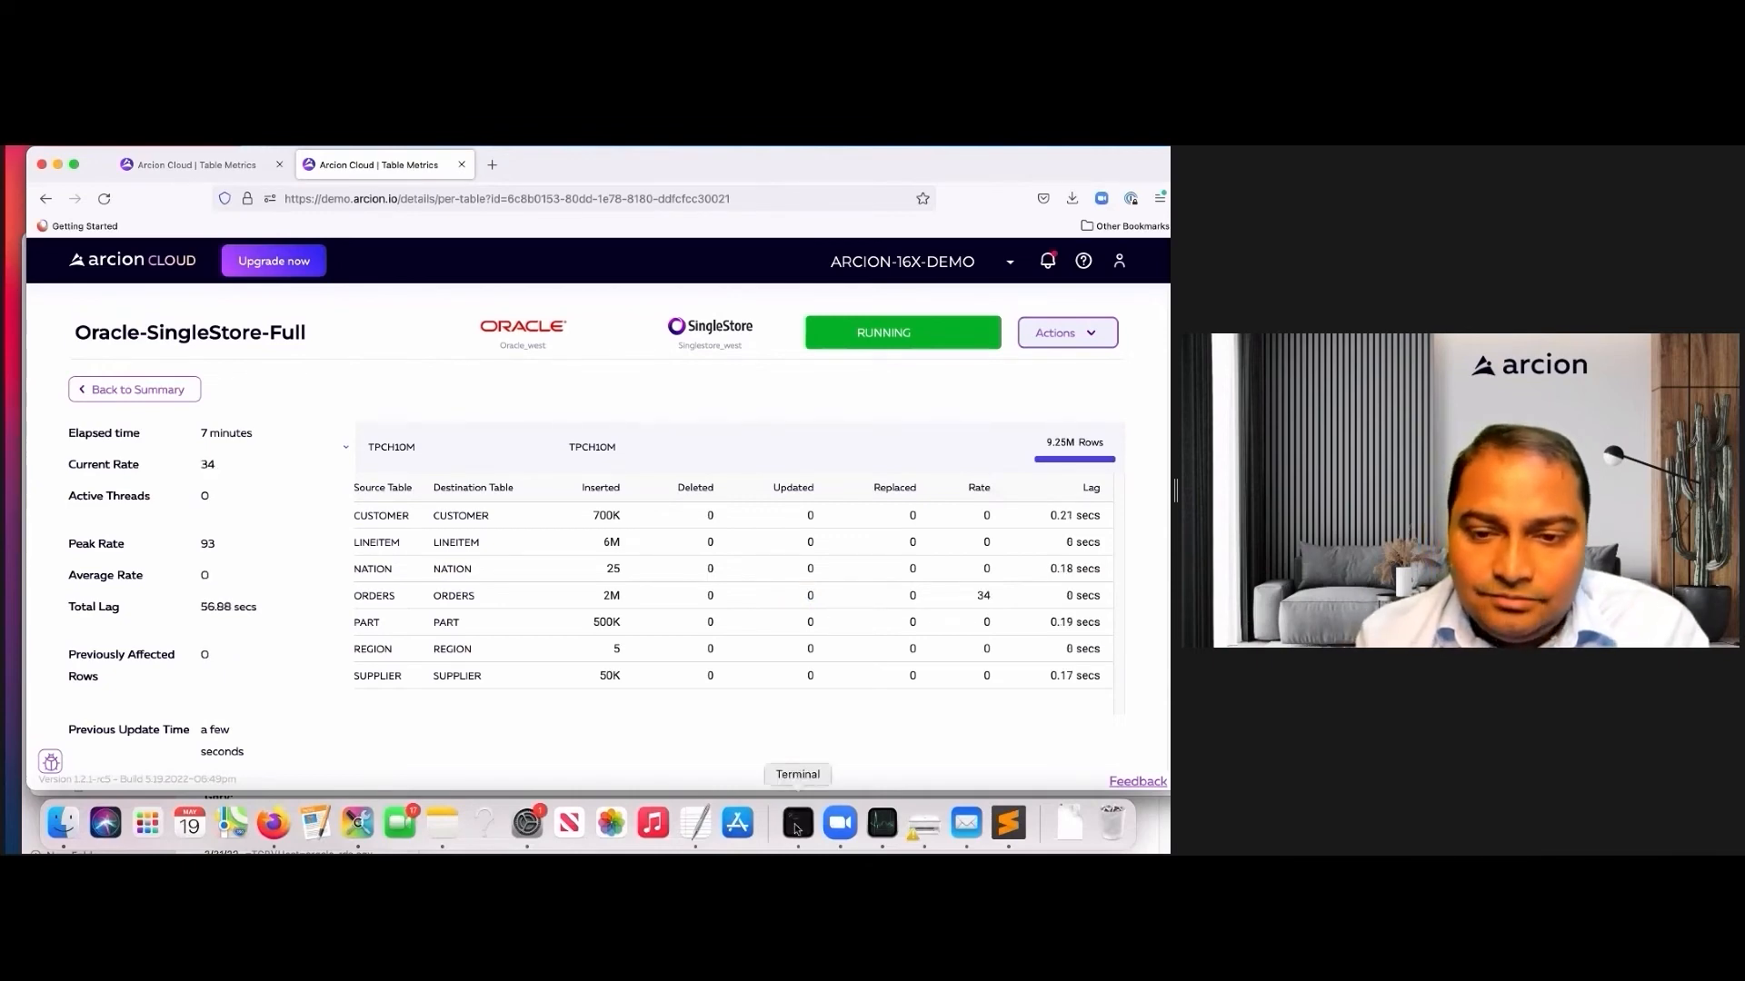
Switch to Sublime Text and copy the whole query that counts orders by o_orderpriority.
click(797, 823)
click(1008, 823)
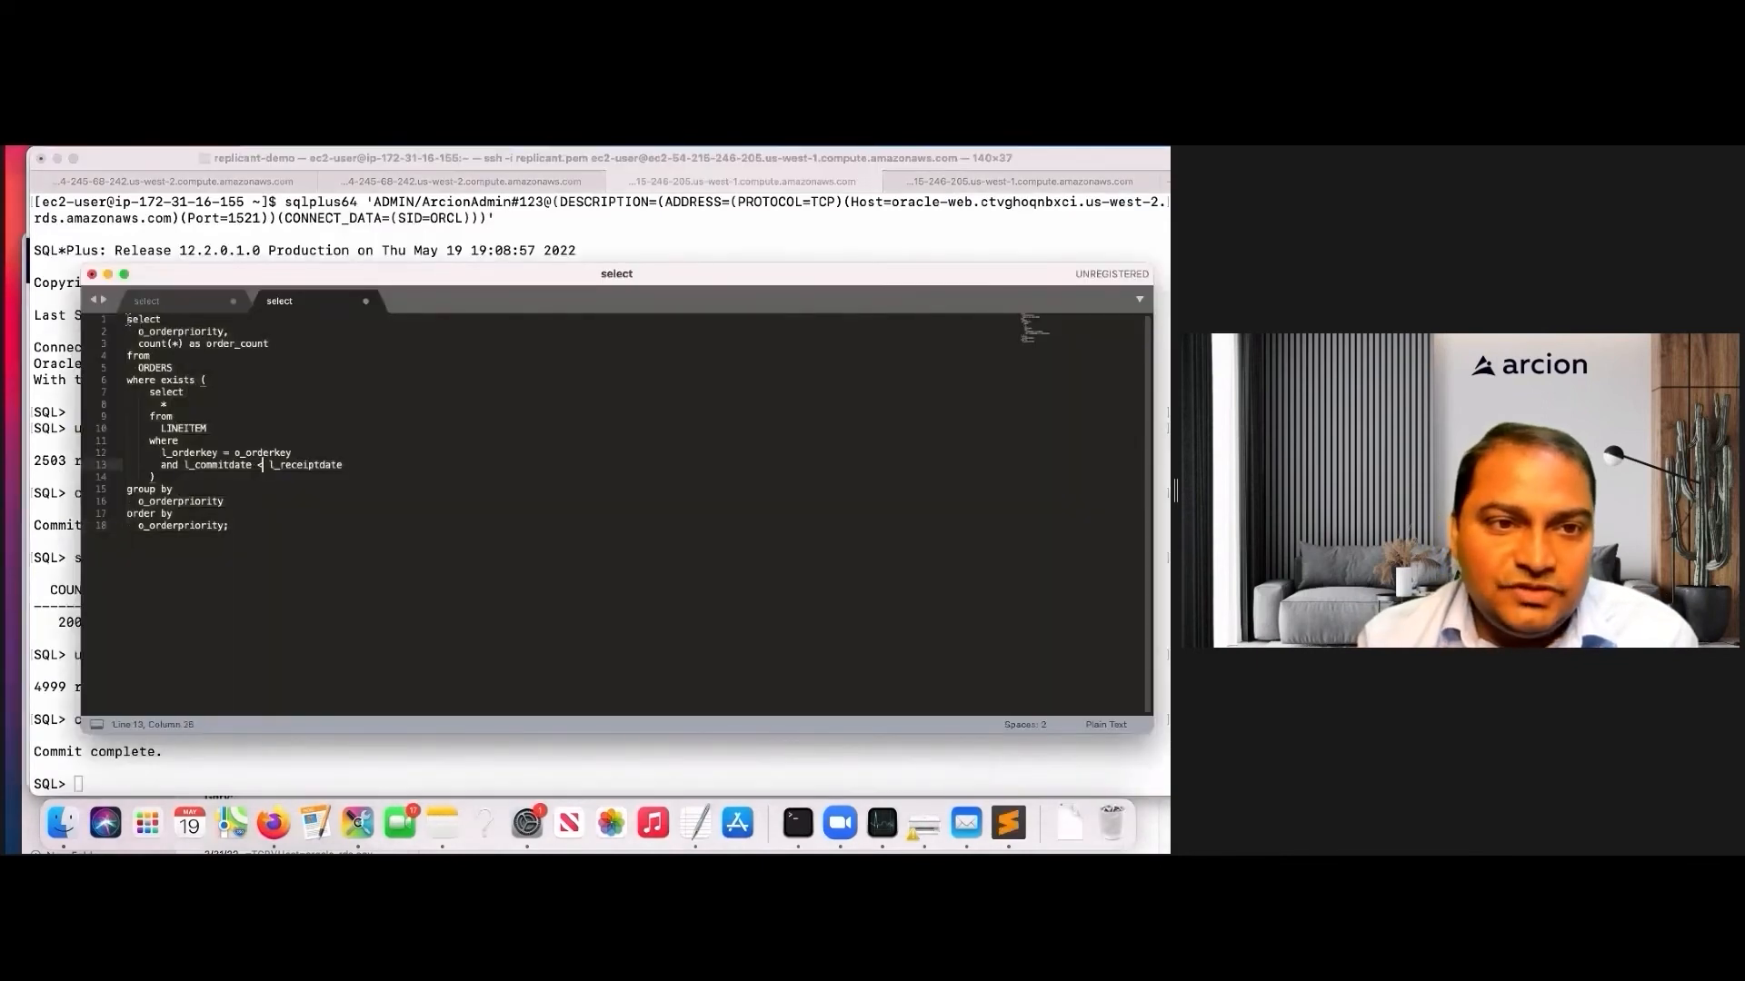
drag(128, 320, 229, 527)
key(super+c)
Try to run the copied order-priority query in the Oracle SQL*Plus session.
click(204, 758)
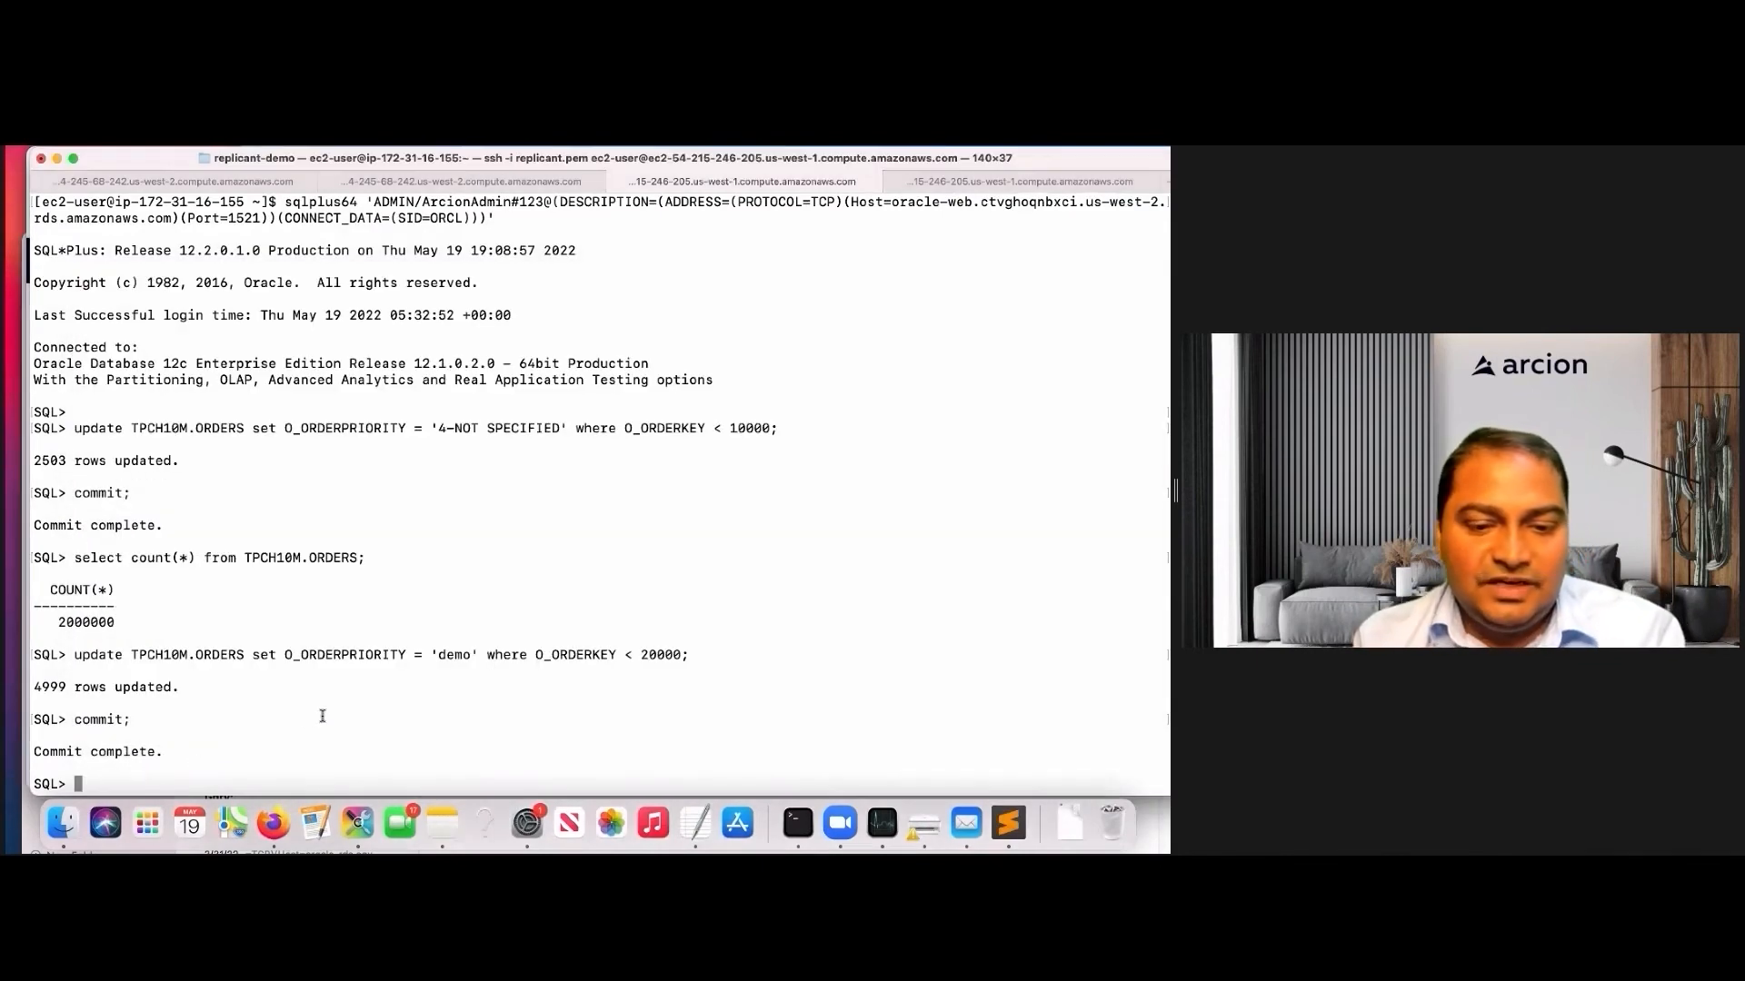
key(super+v)
key(Return)
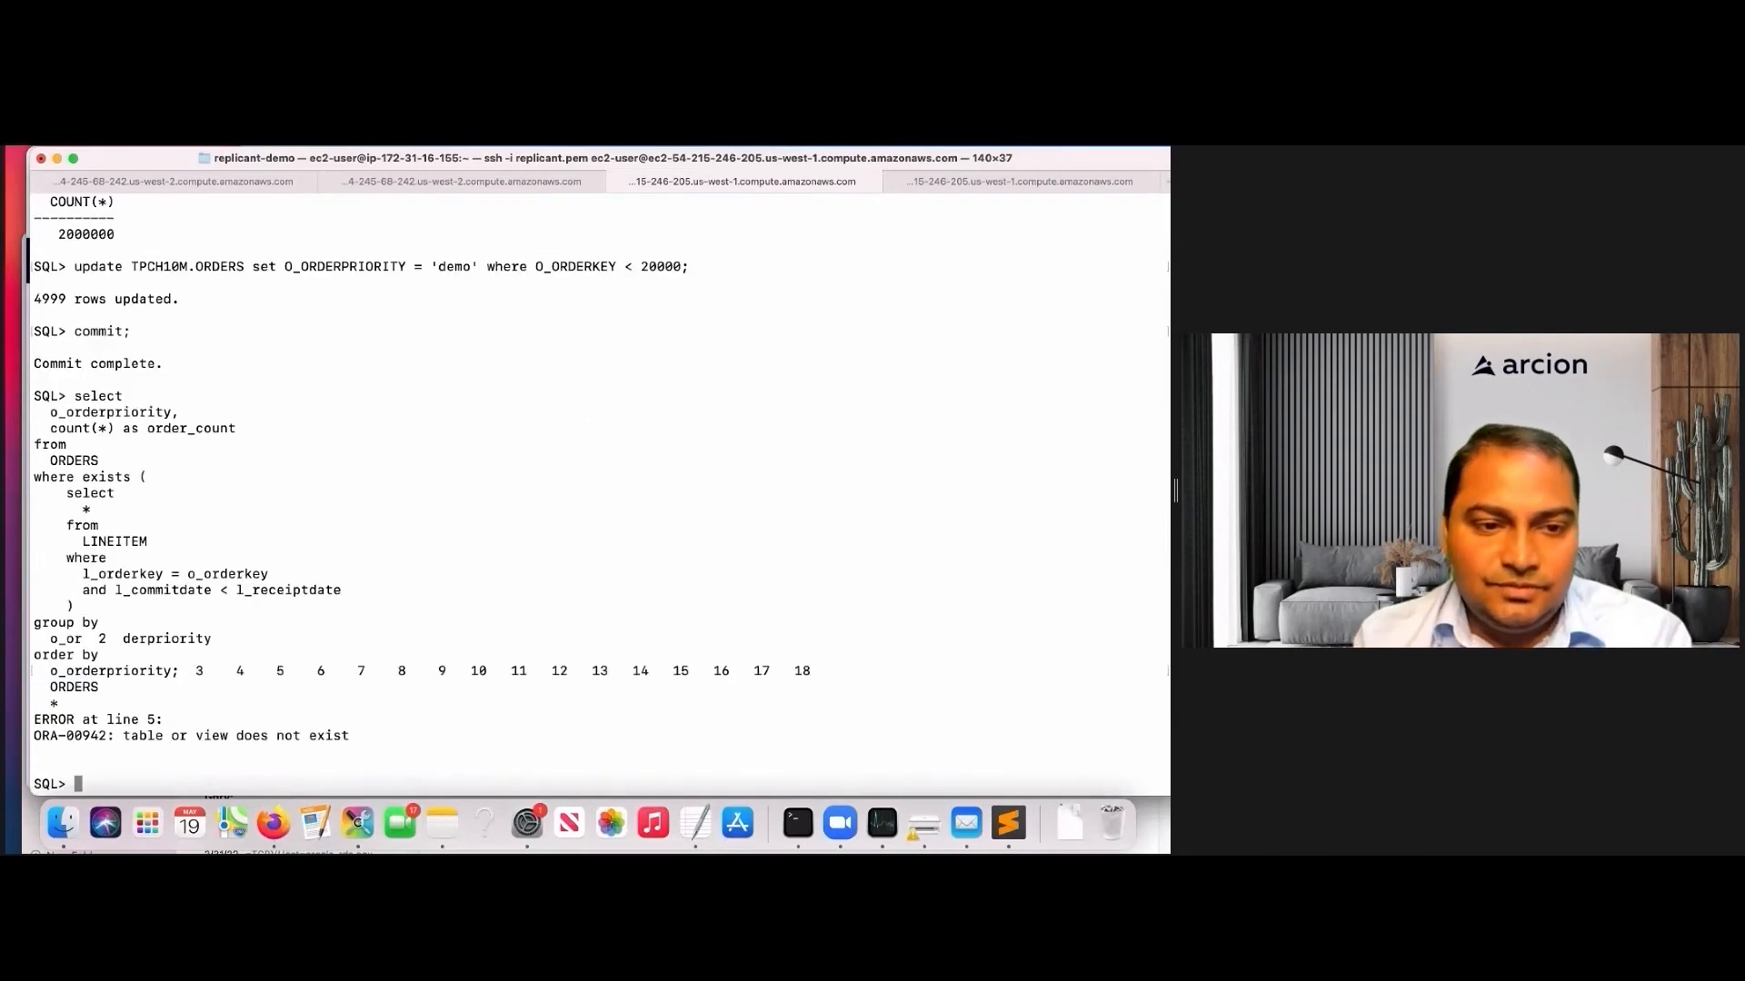
Run the copied order-priority query in the terminal's SingleStore session and review the order counts per priority.
click(1007, 826)
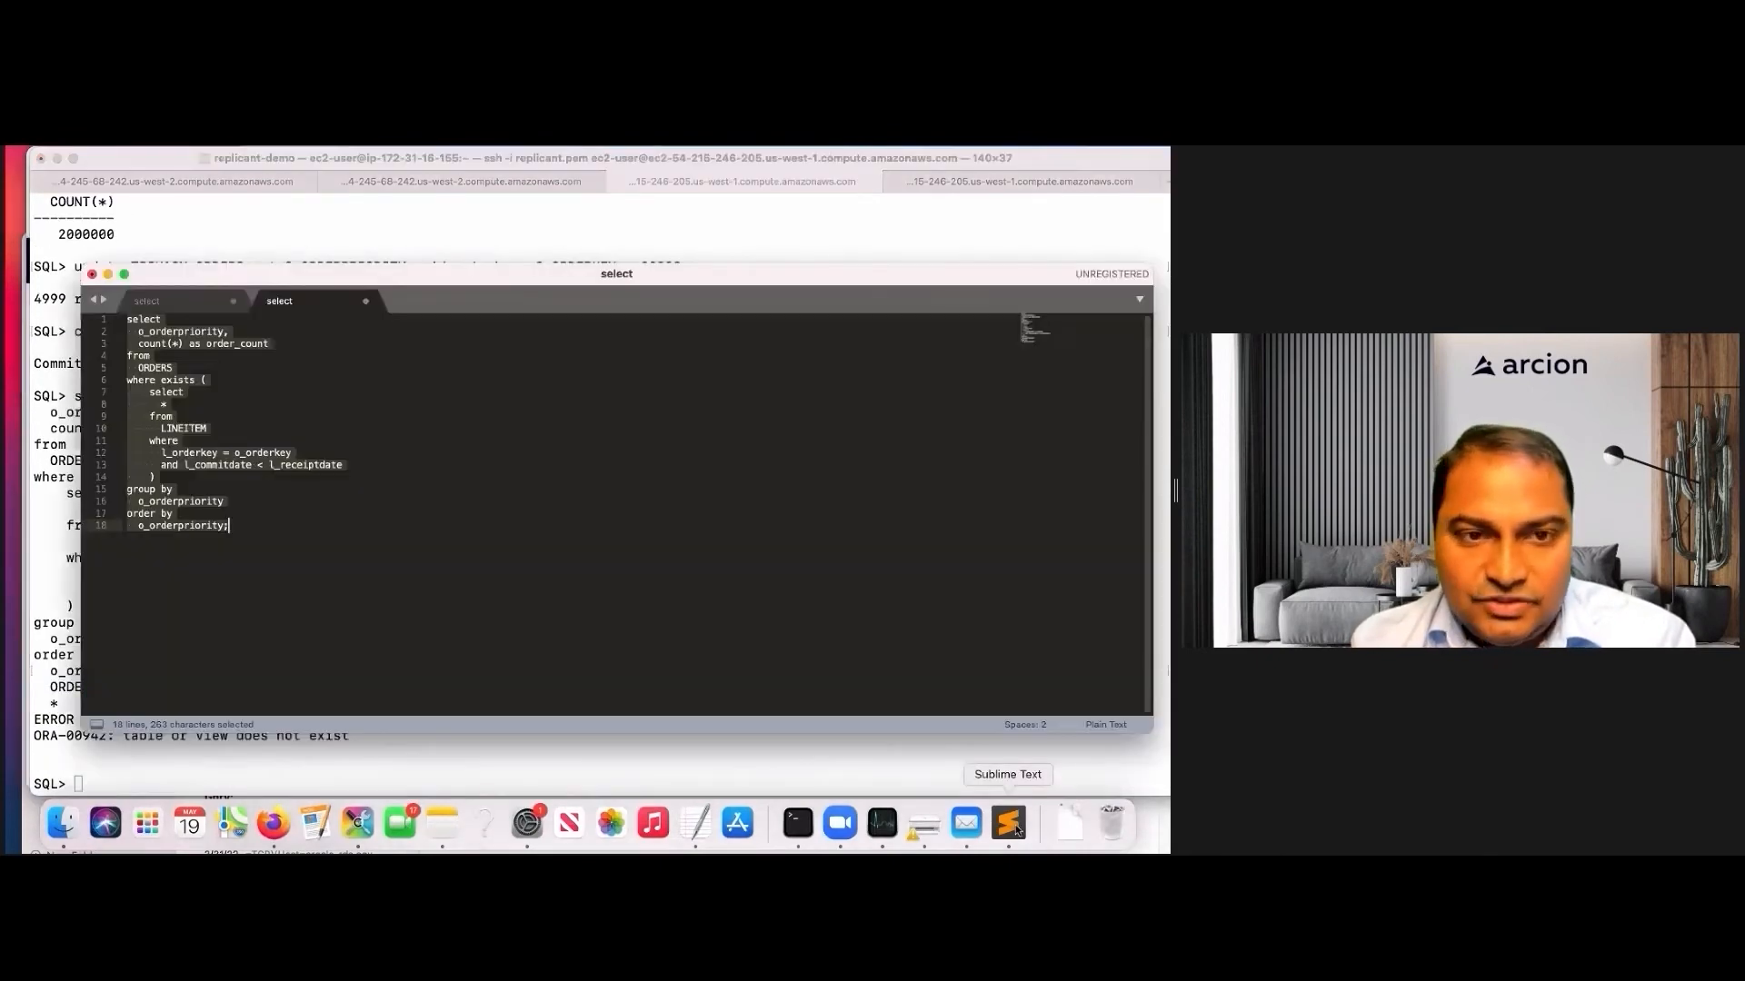
click(185, 196)
click(193, 188)
key(super+v)
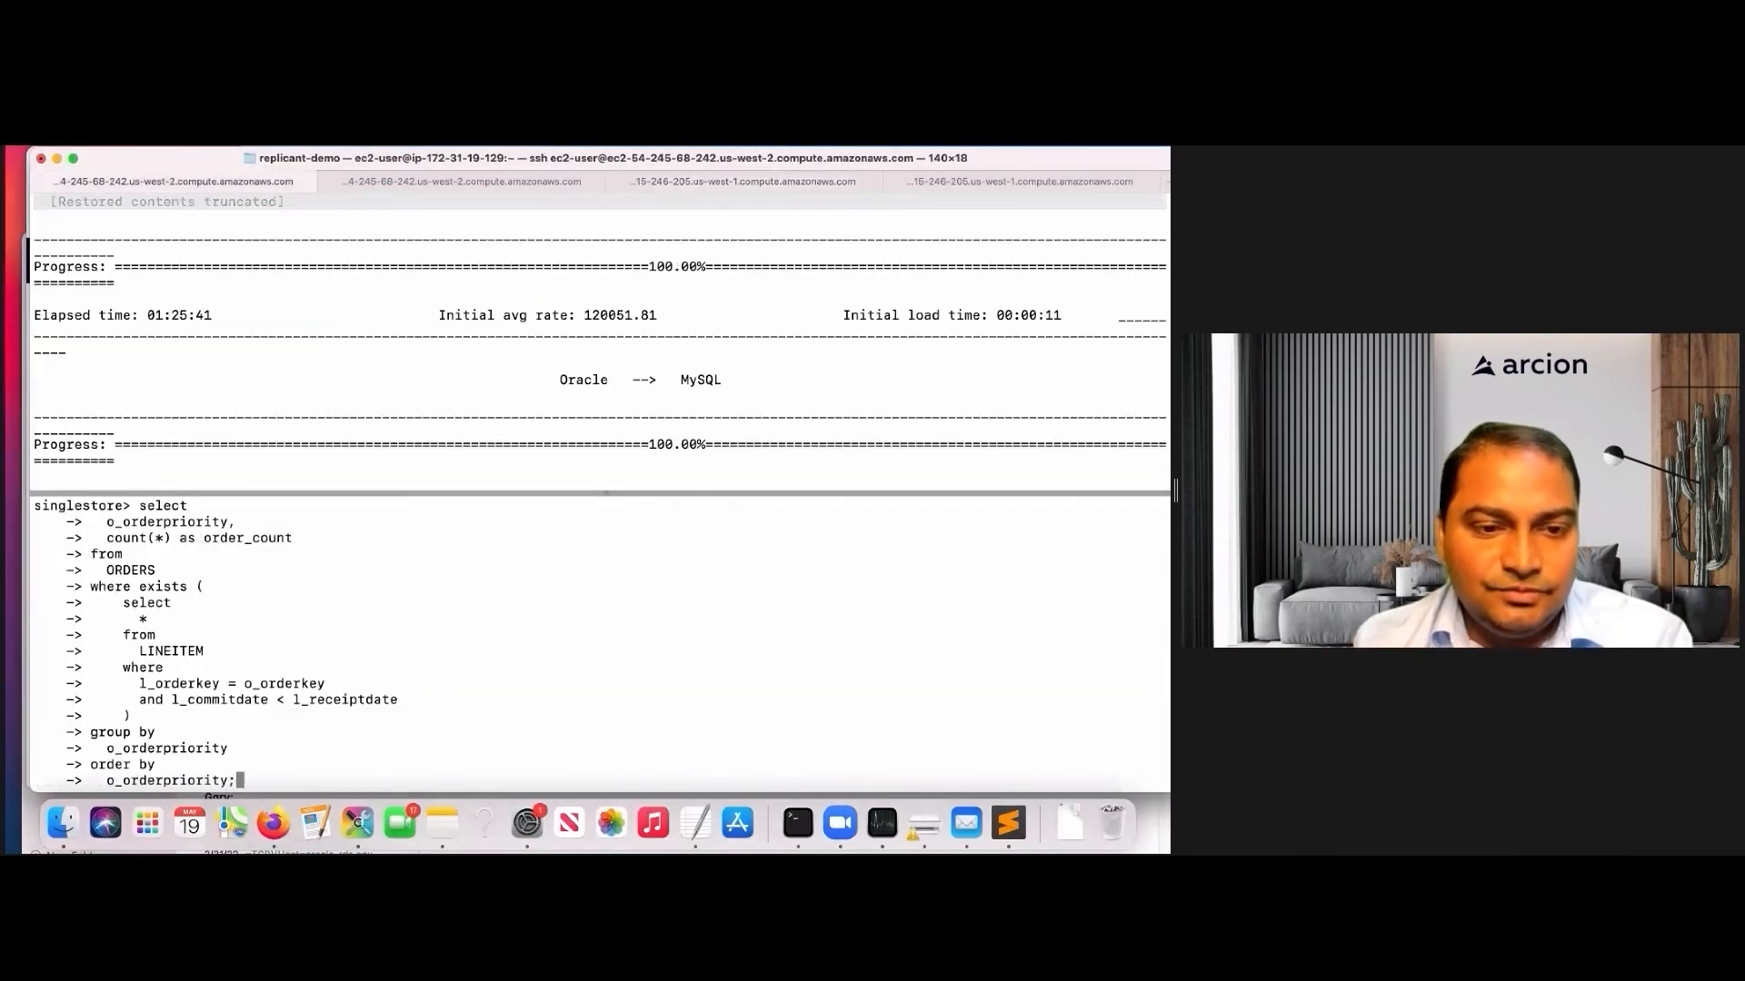
key(Return)
scroll(423, 585, up, 10)
scroll(423, 585, down, 8)
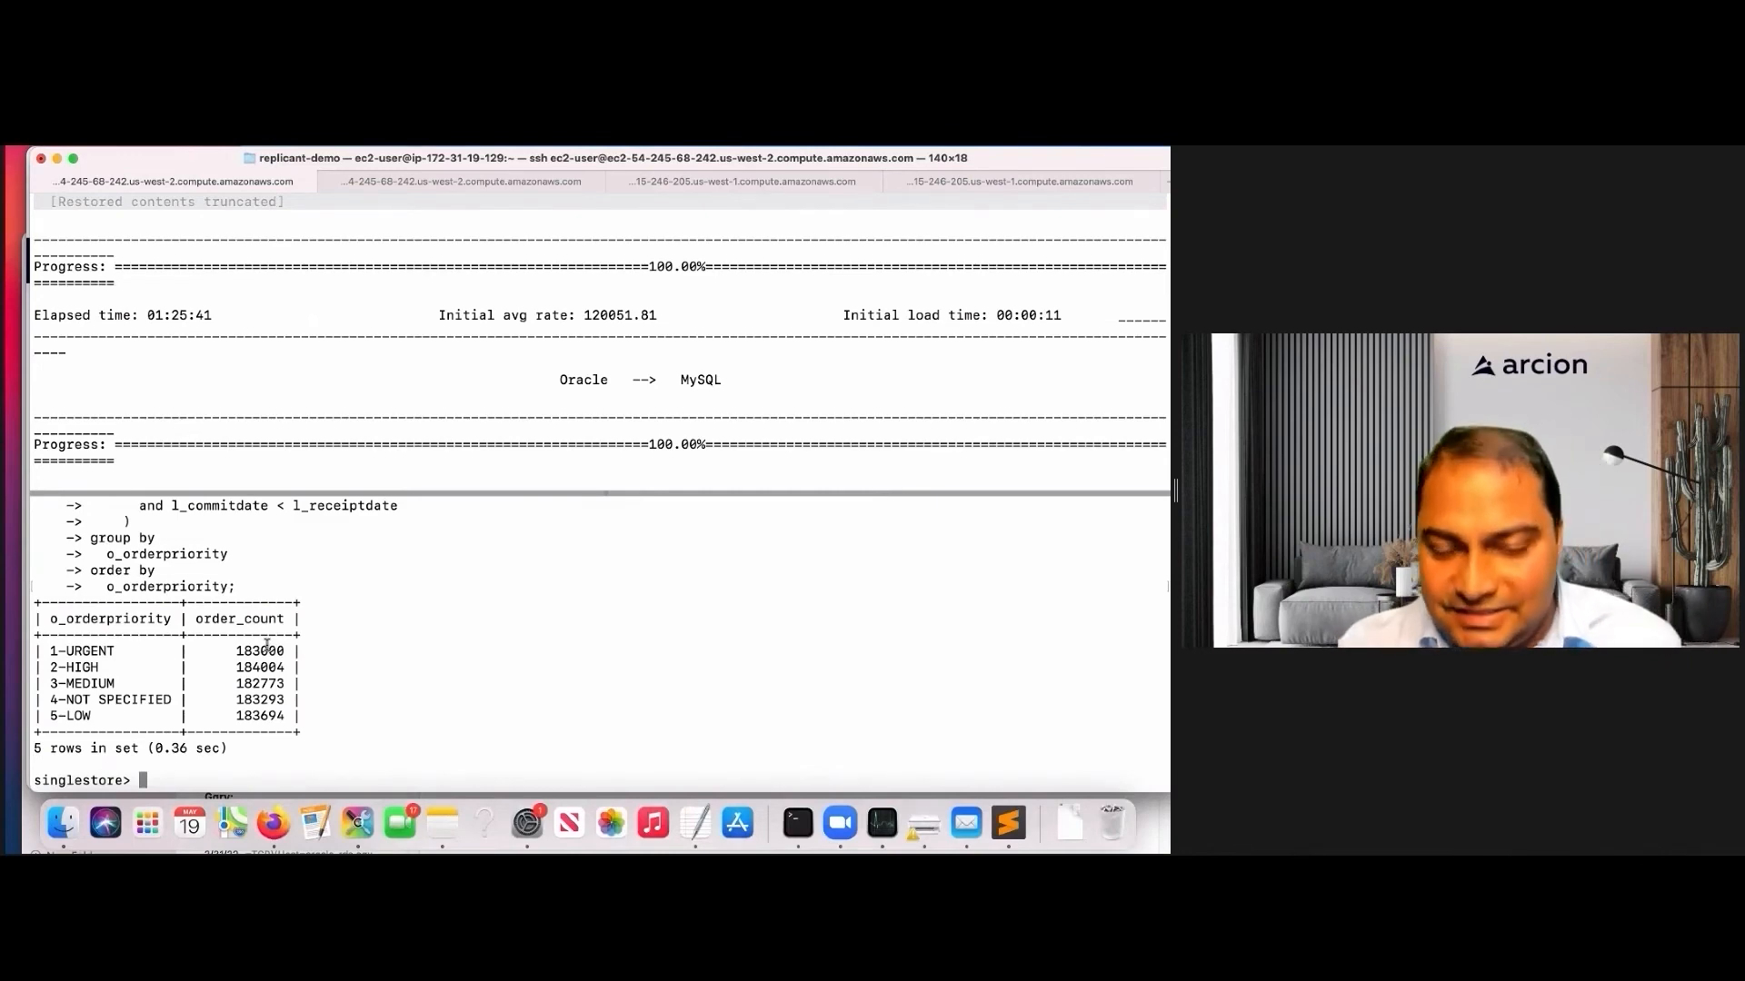
Check the ORDERS updates in Arcion Cloud, rerun the order-priority query in SingleStore, and return to the table metrics.
click(272, 822)
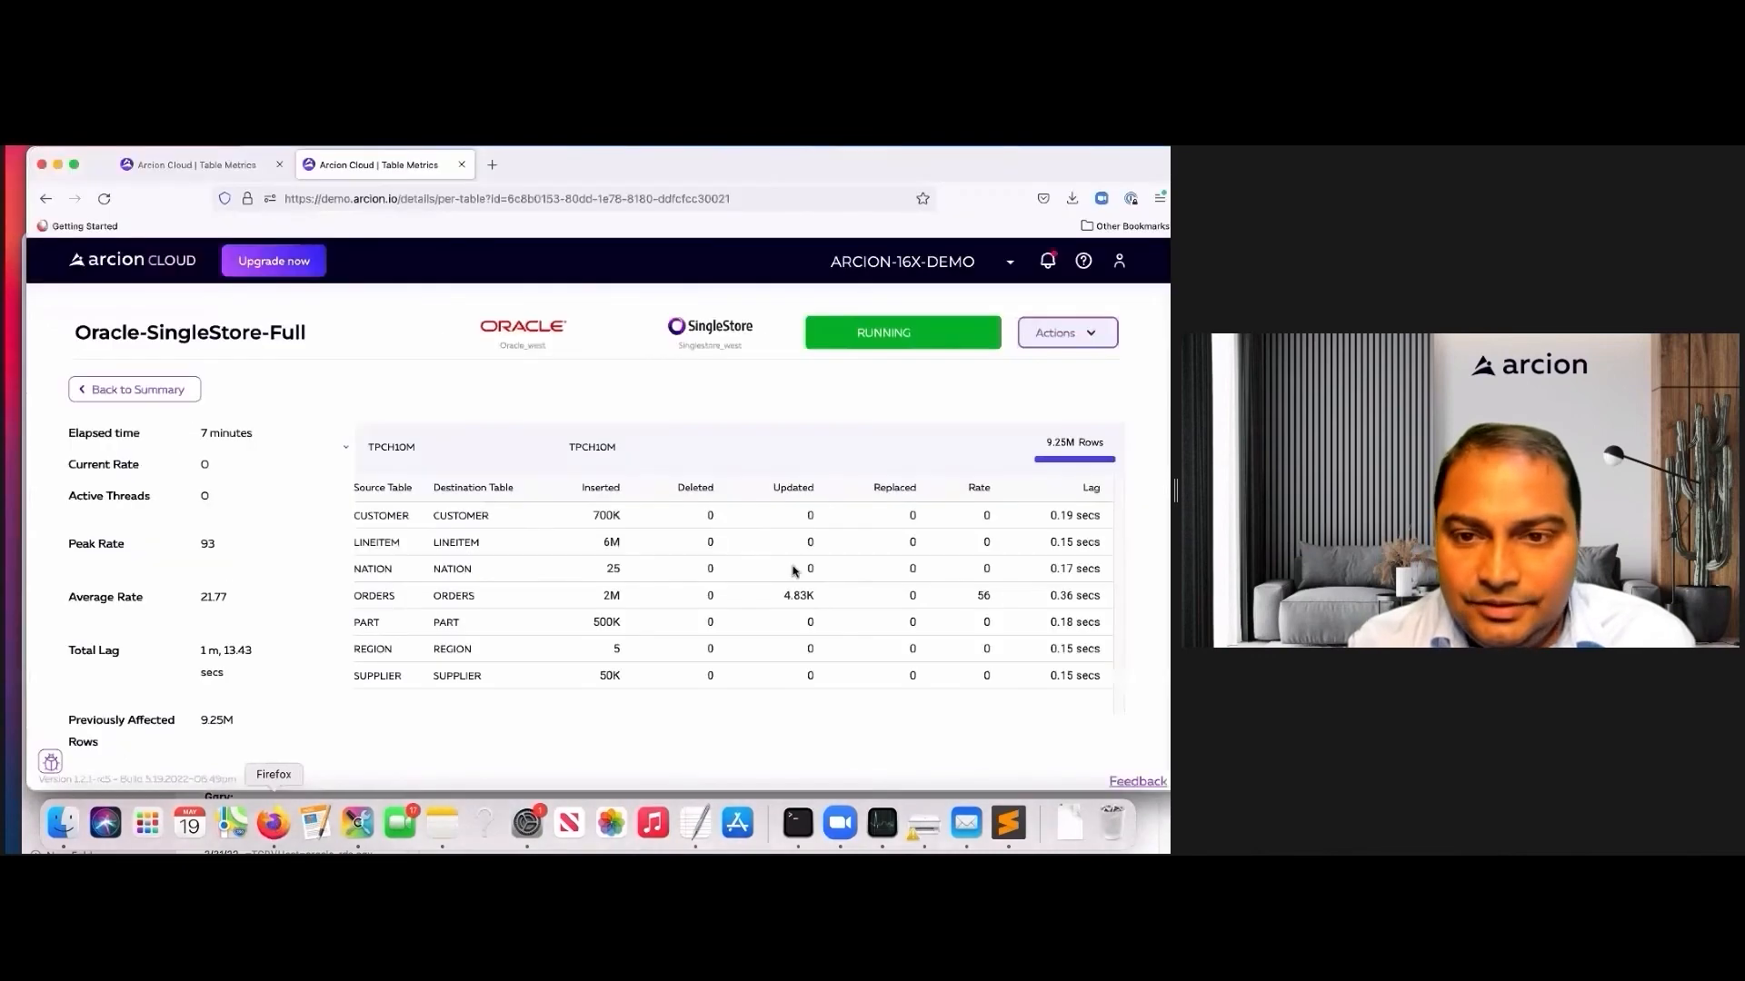
click(798, 822)
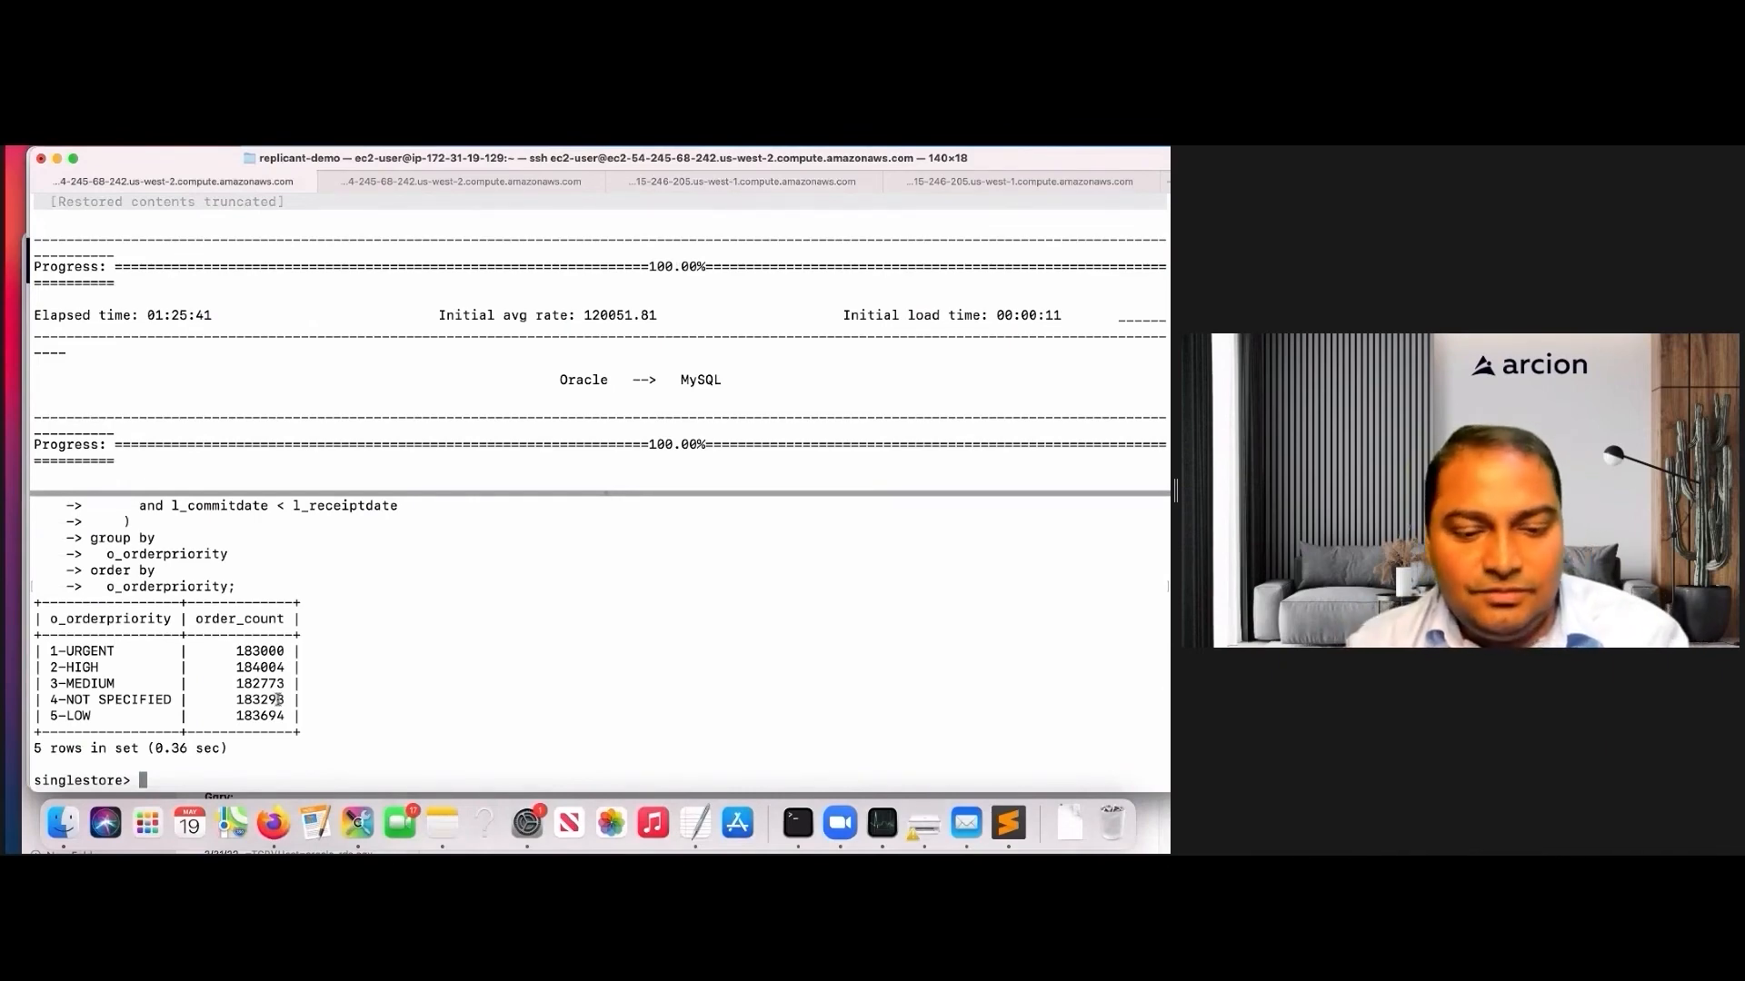
key(Up)
key(Return)
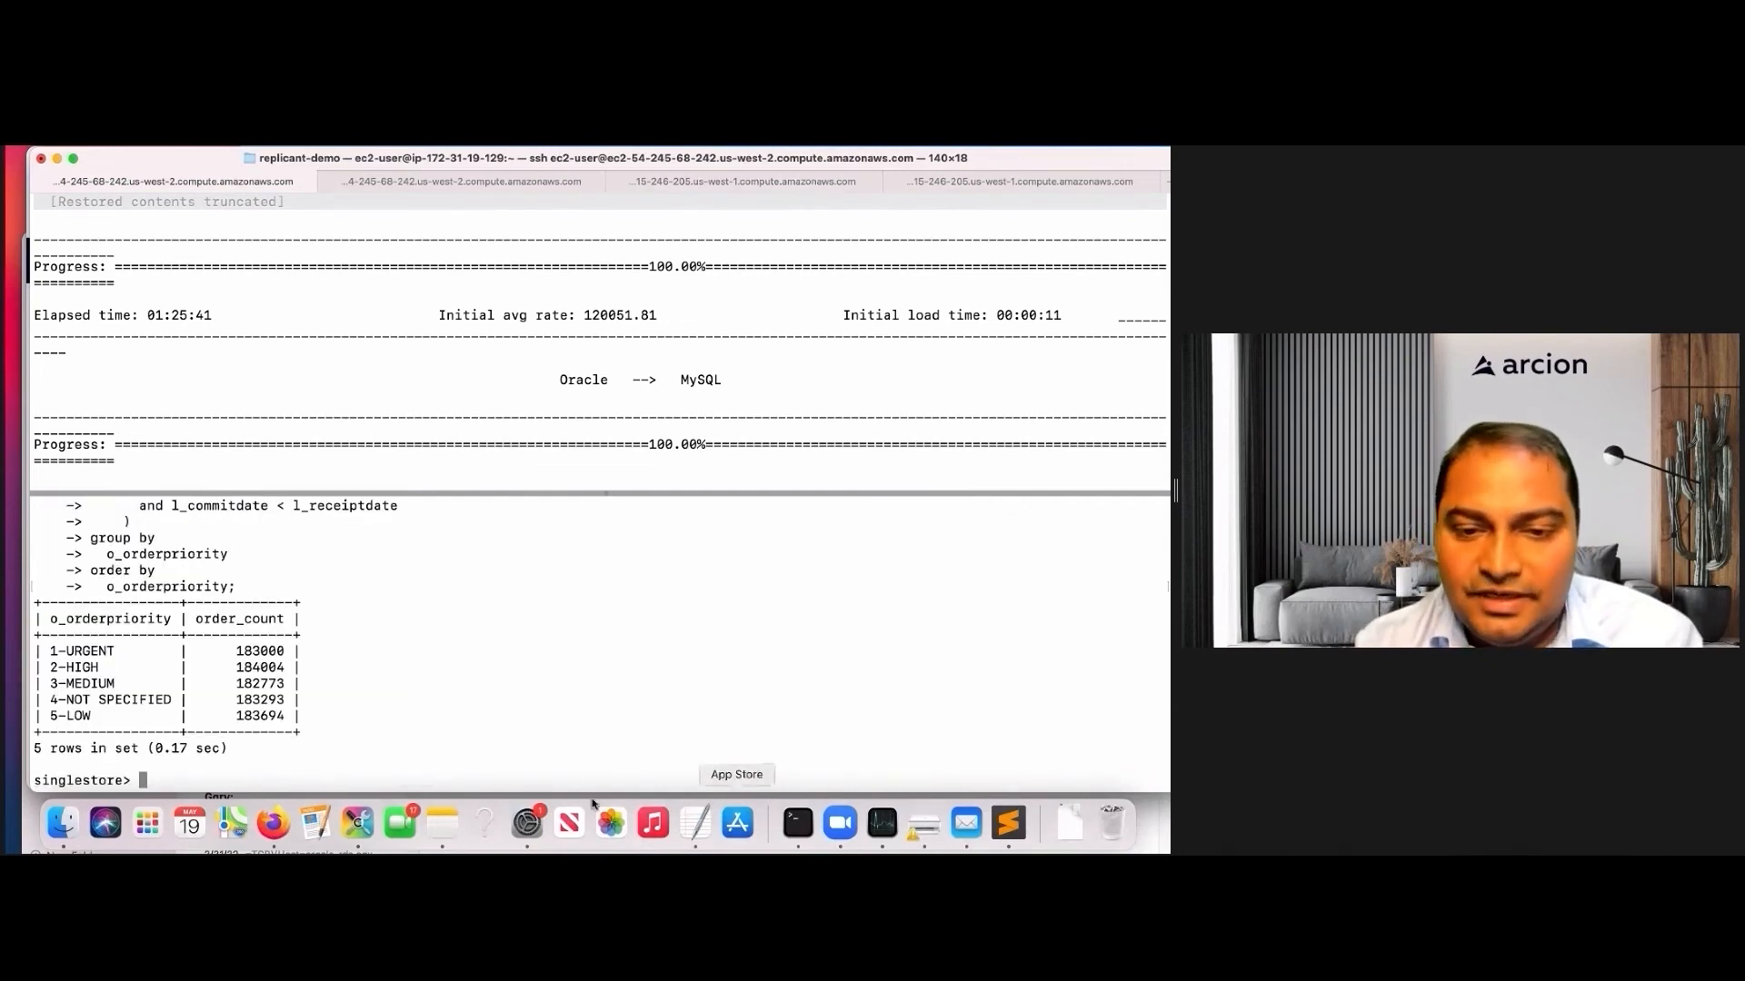
click(272, 823)
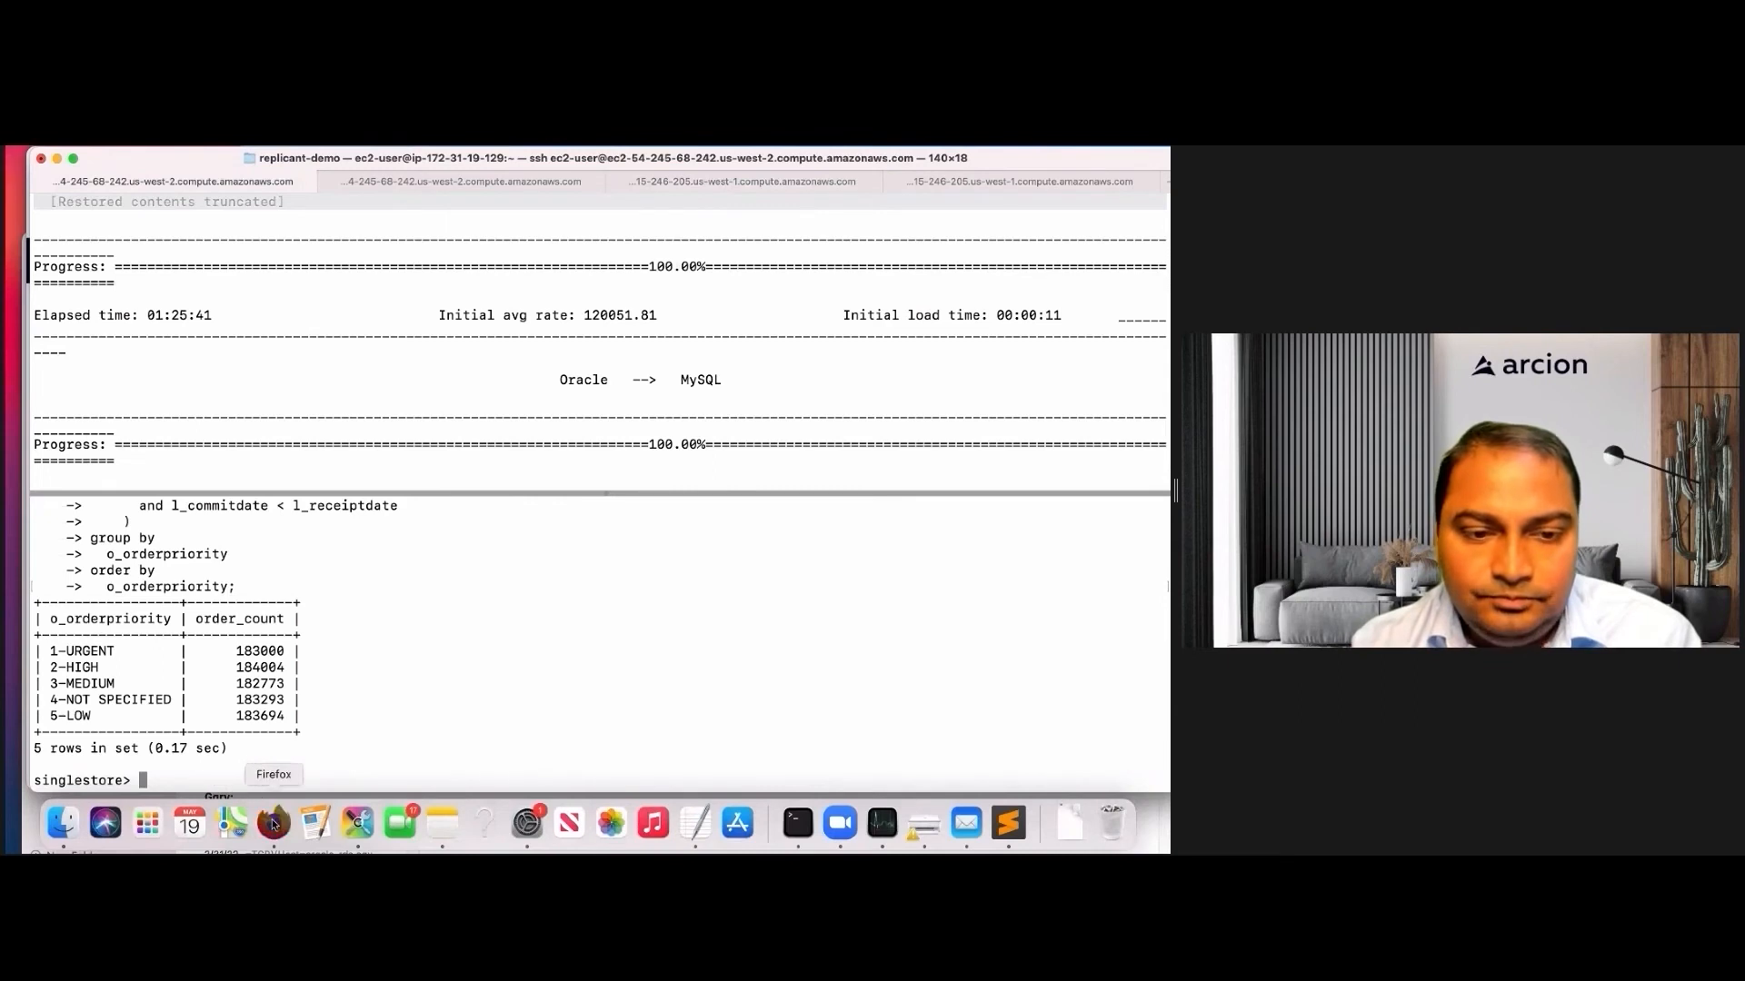
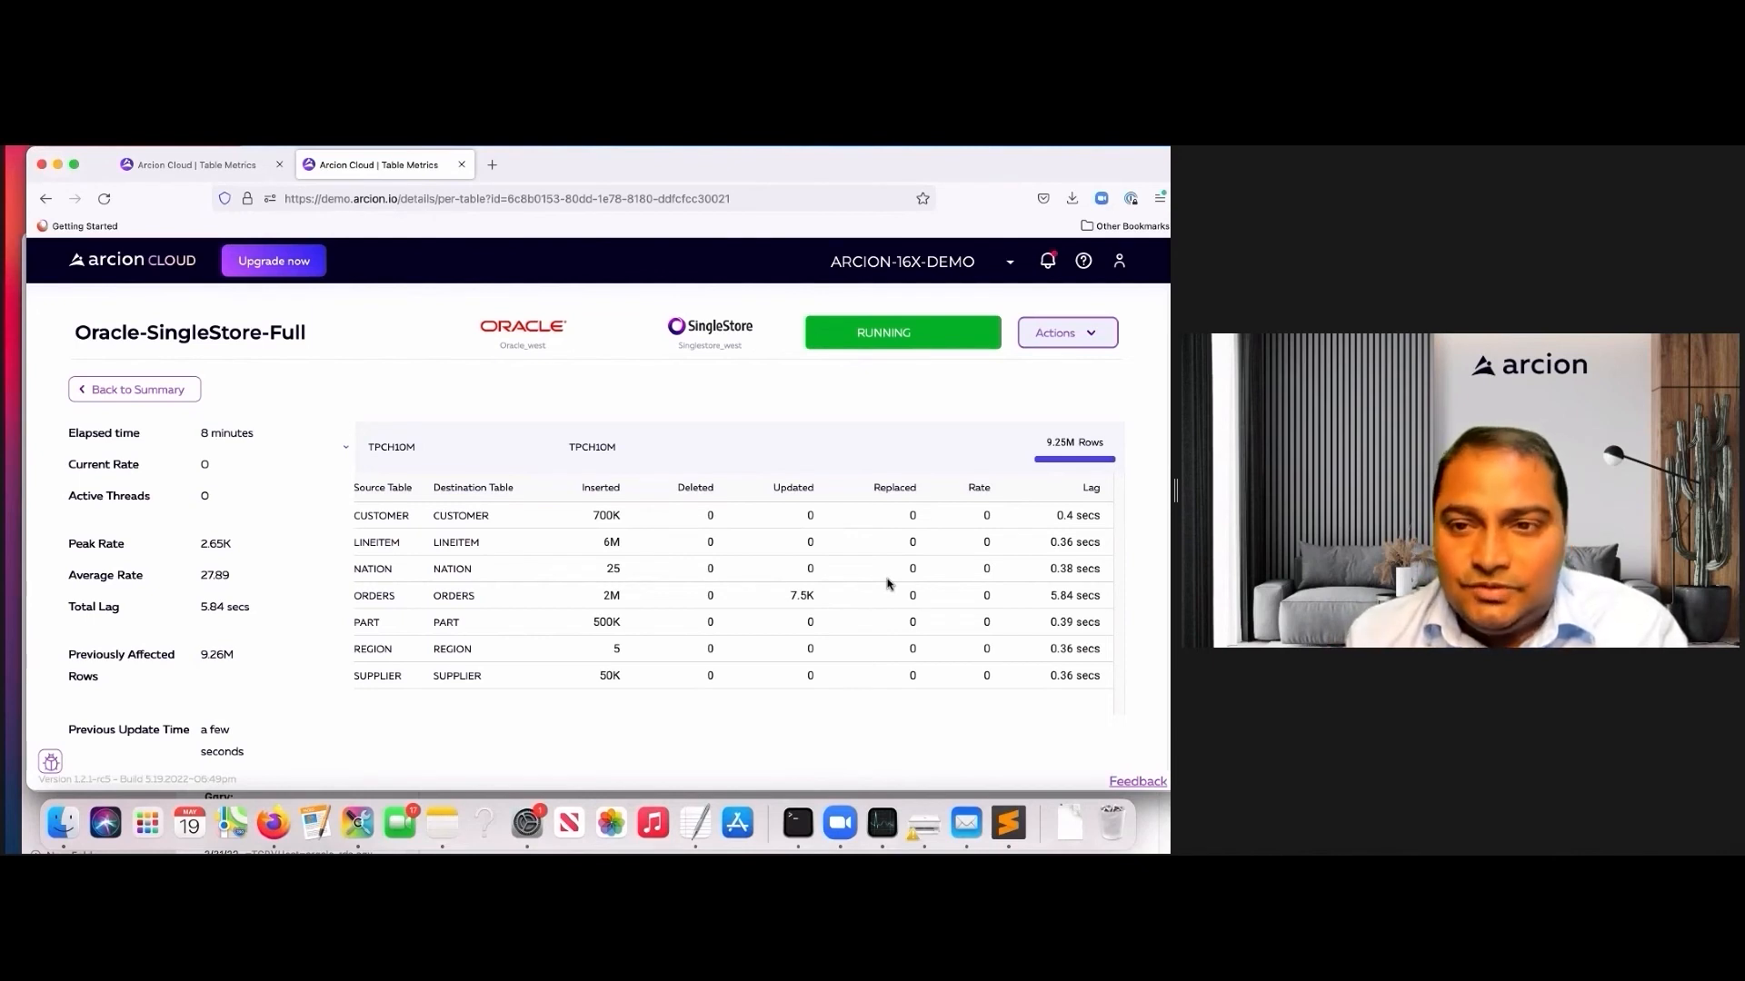
Stop the running Oracle-SingleStore-Full replication and confirm the pause.
click(1094, 336)
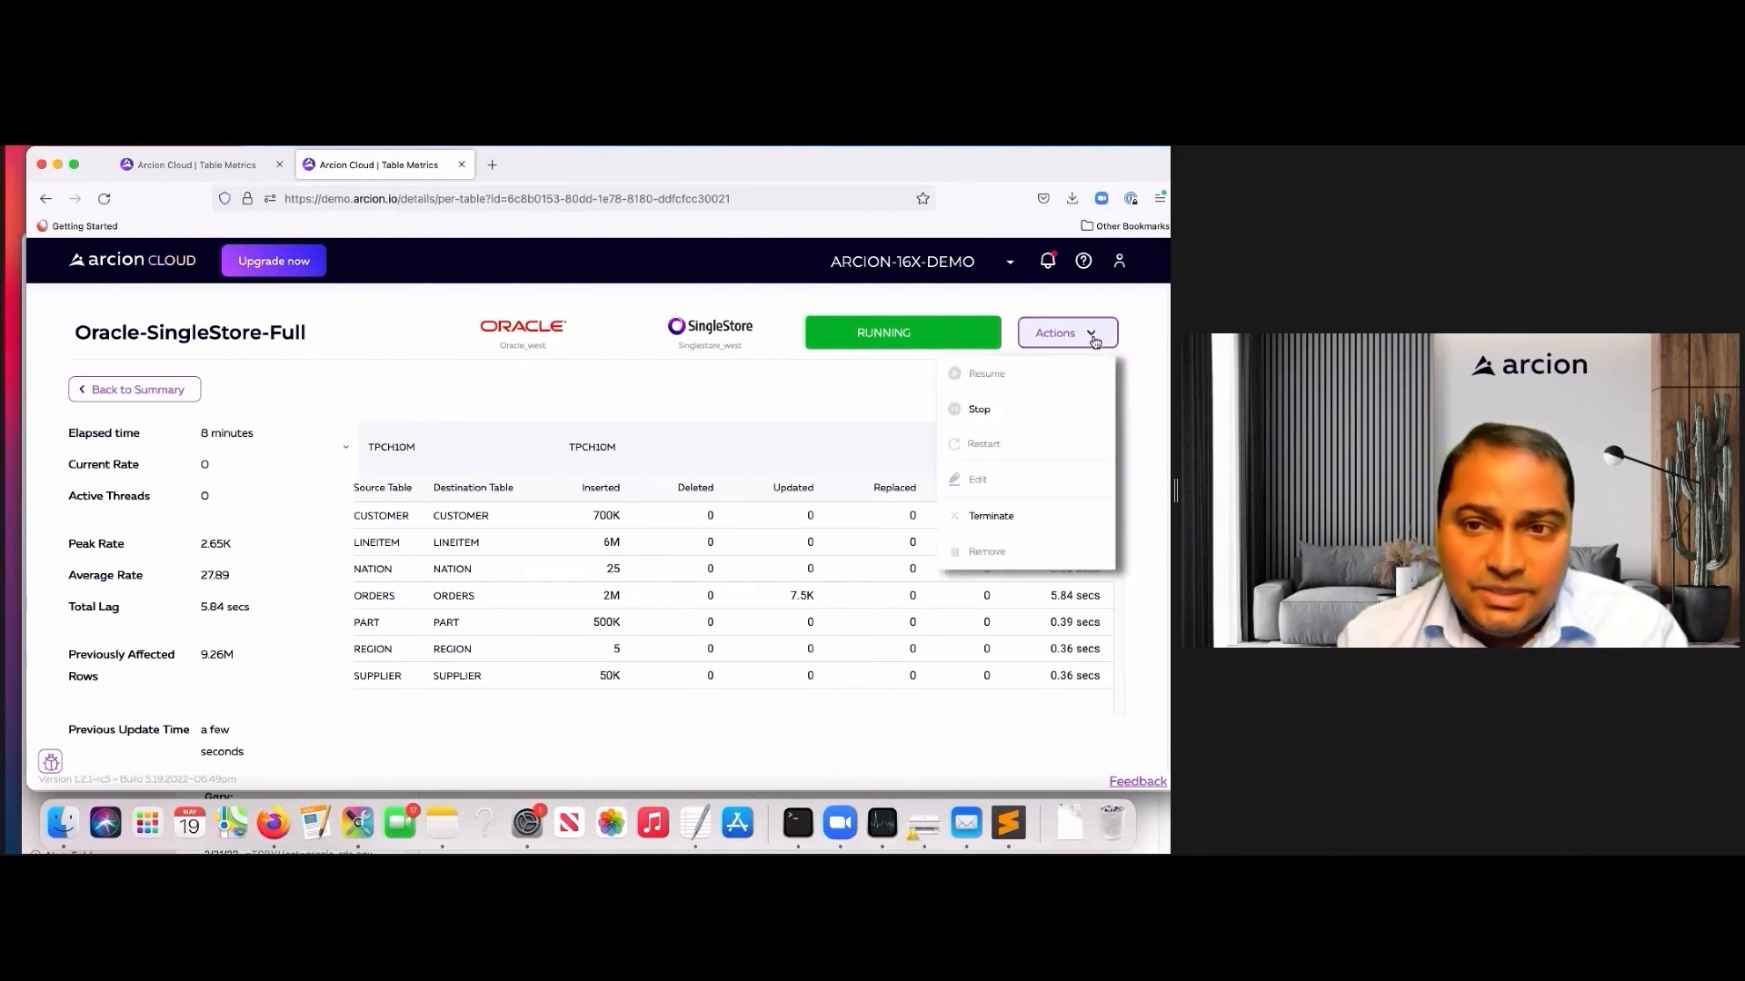
click(989, 409)
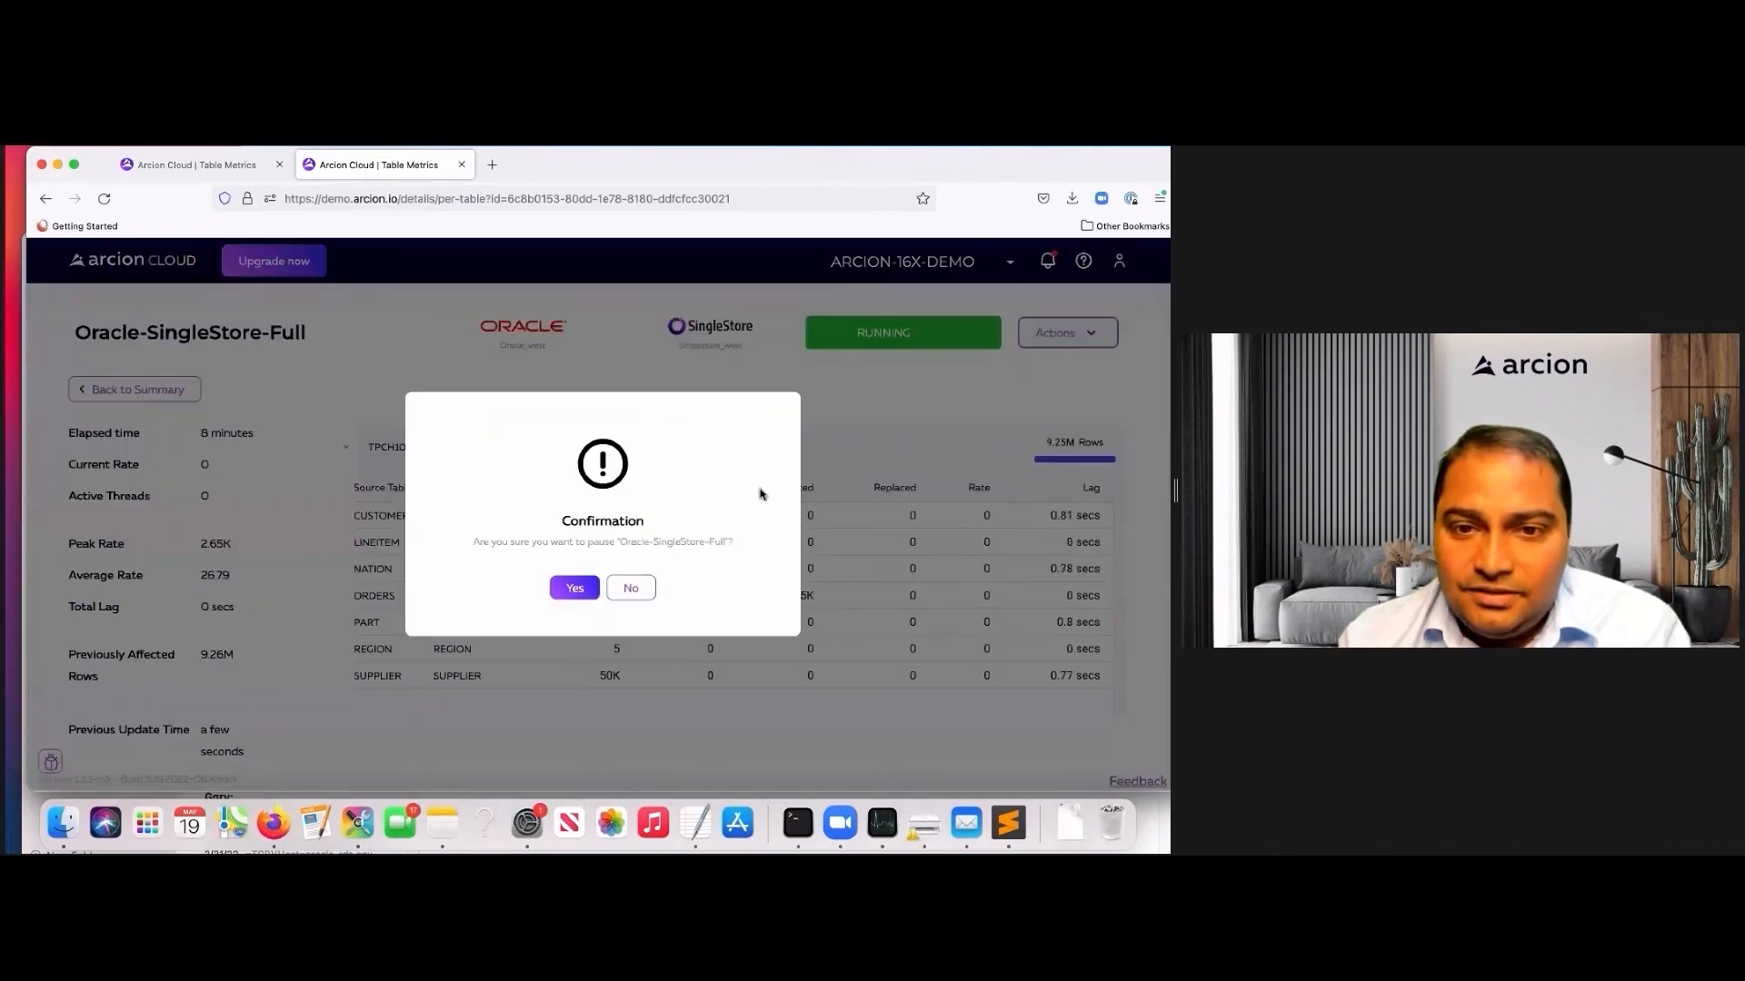
click(576, 590)
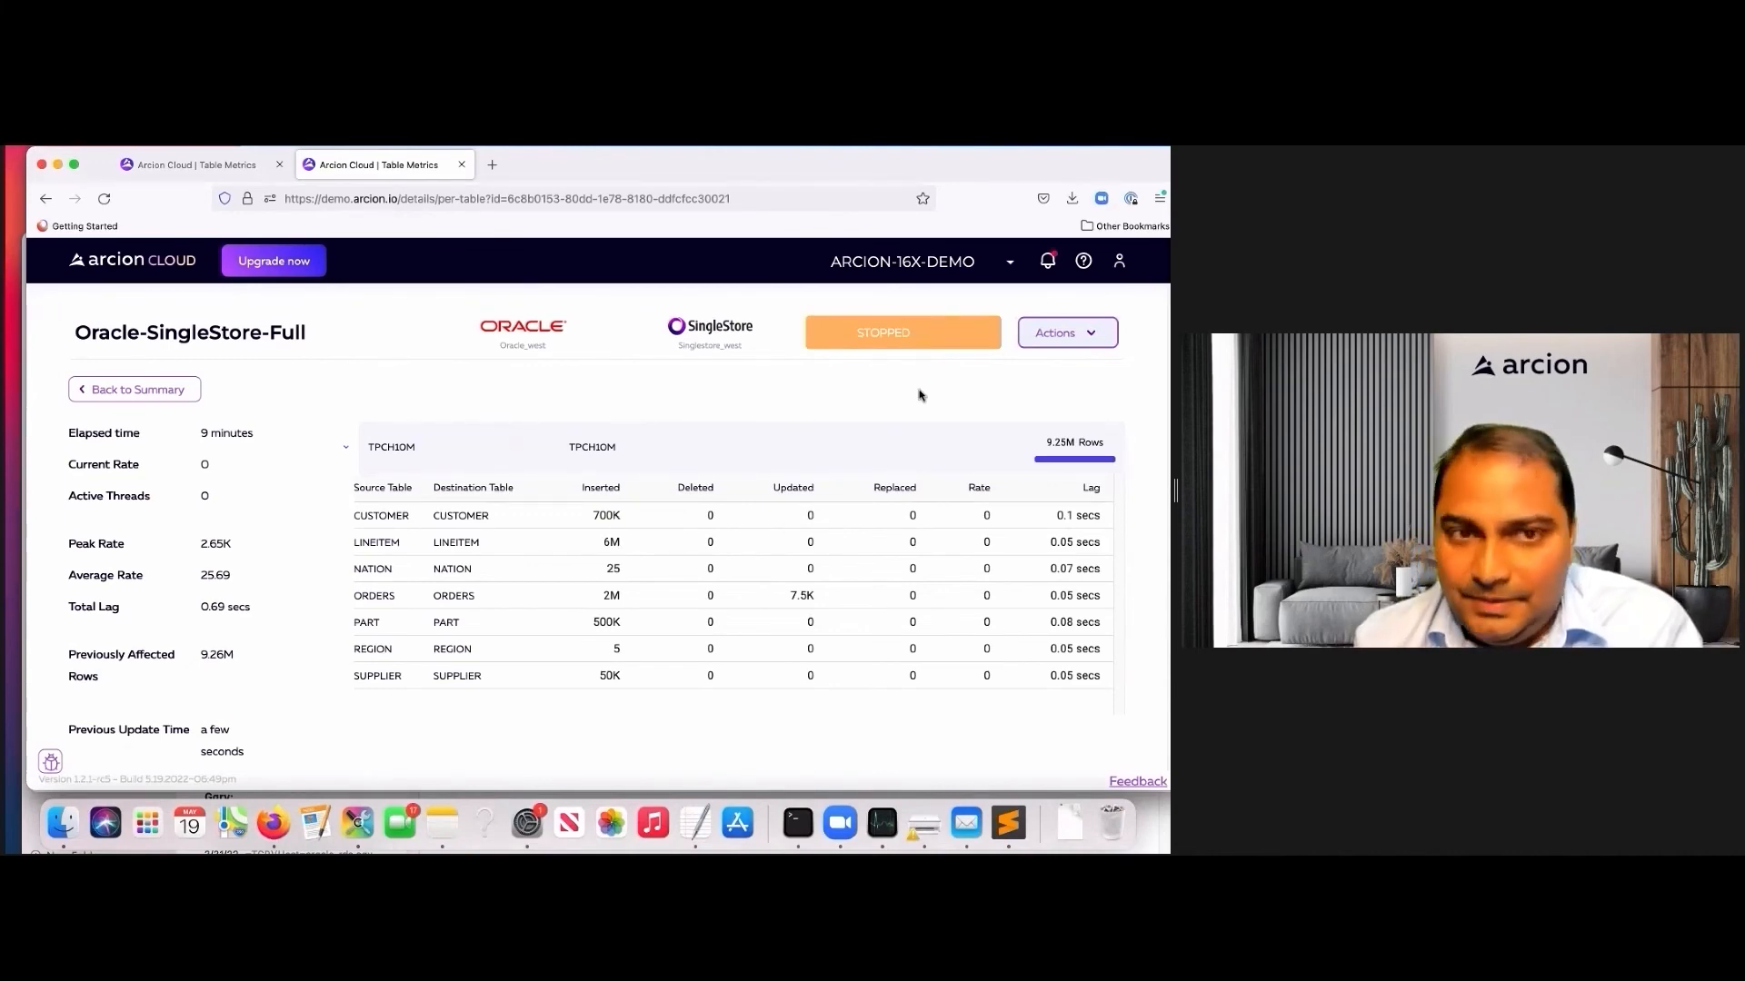
Check the Oracle-SingleStore-Full status on the dashboard, then reopen that replication and its per-table metrics.
click(141, 264)
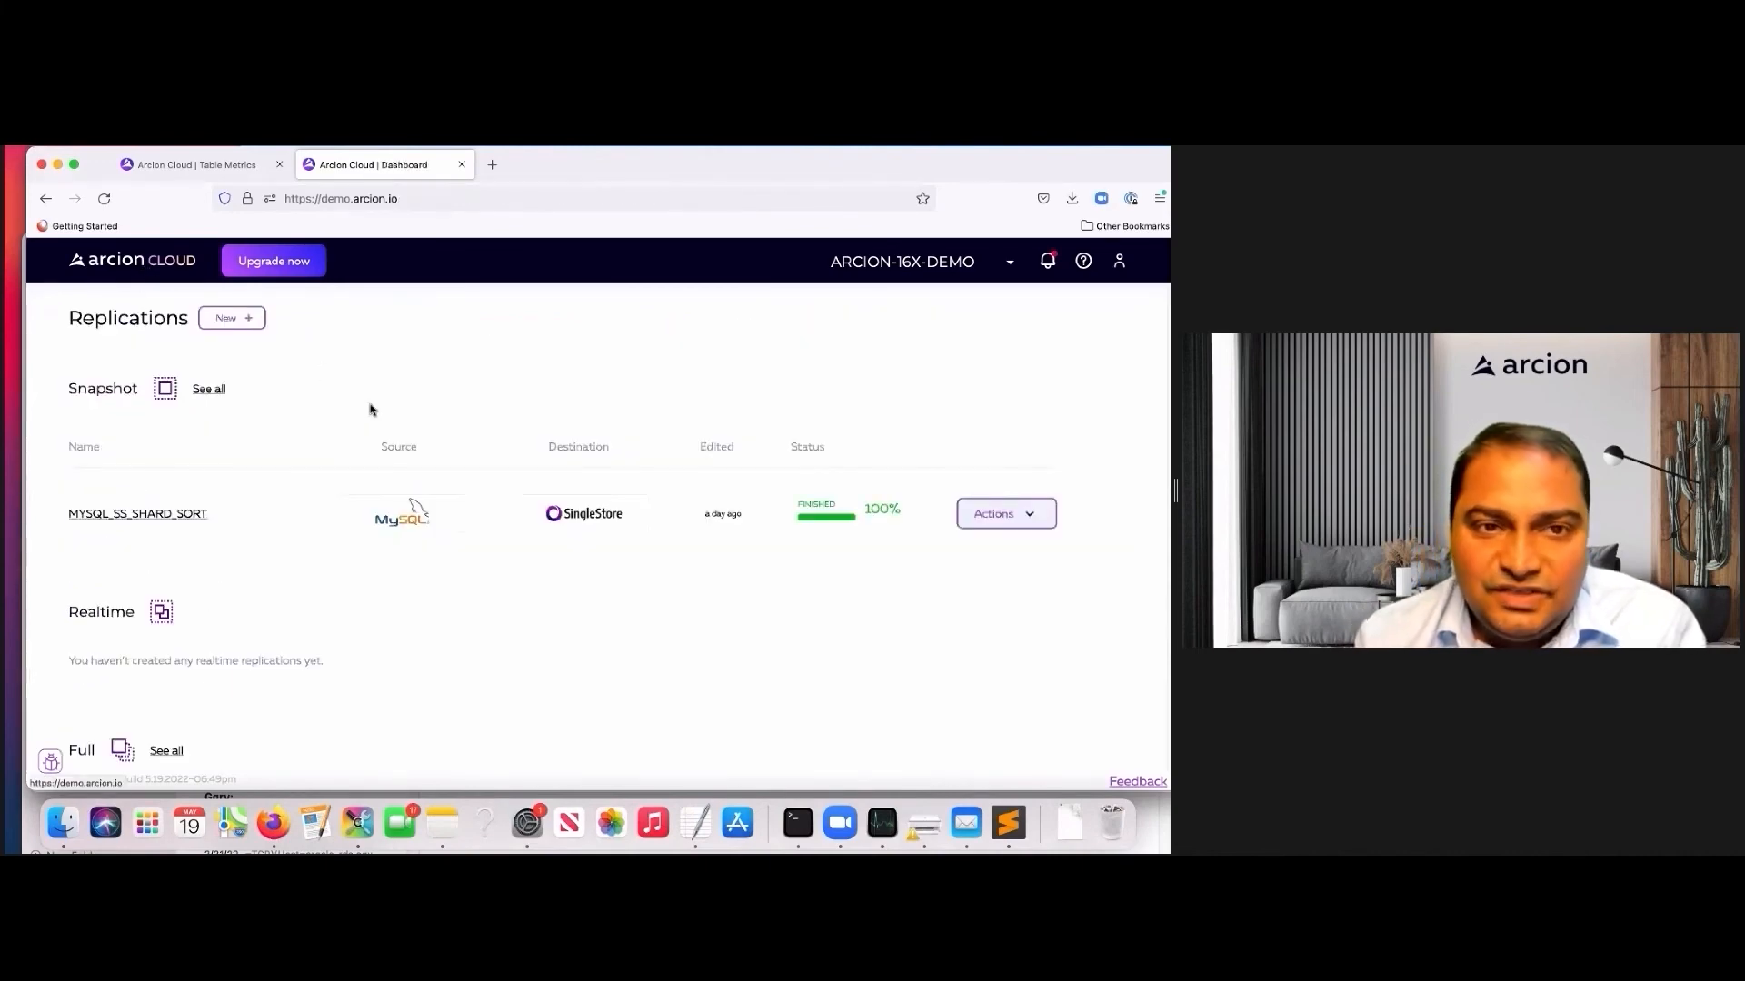
scroll(413, 487, down, 5)
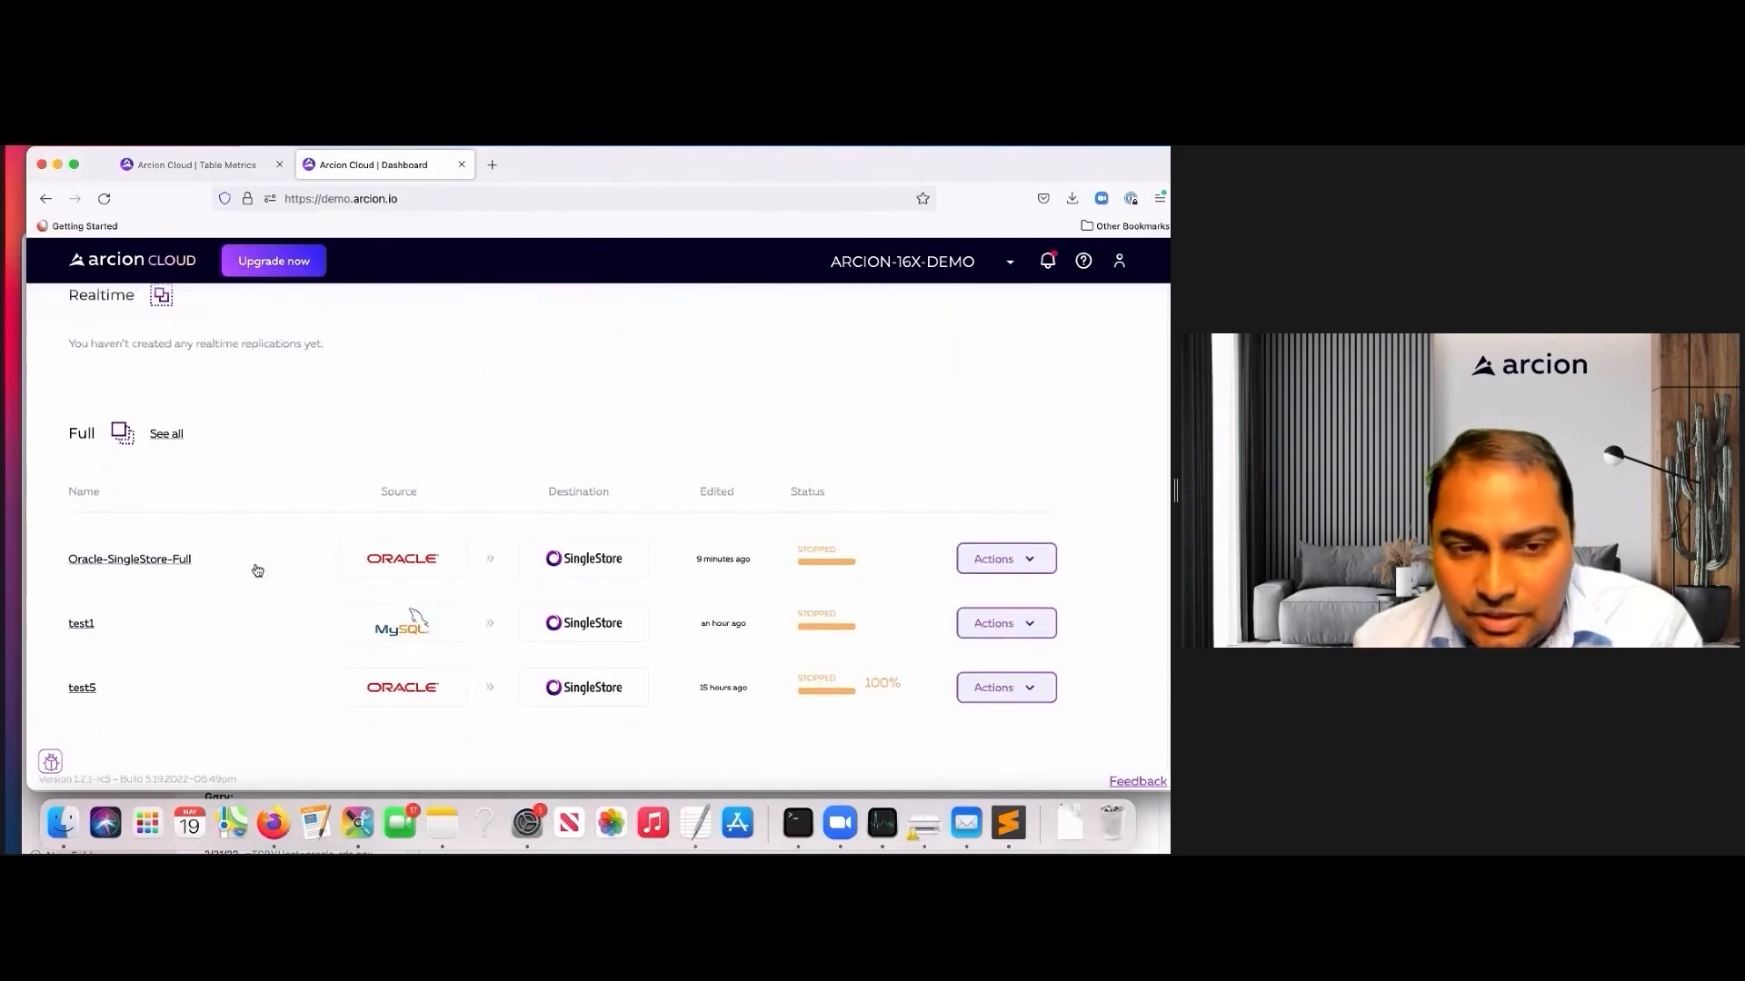
click(175, 561)
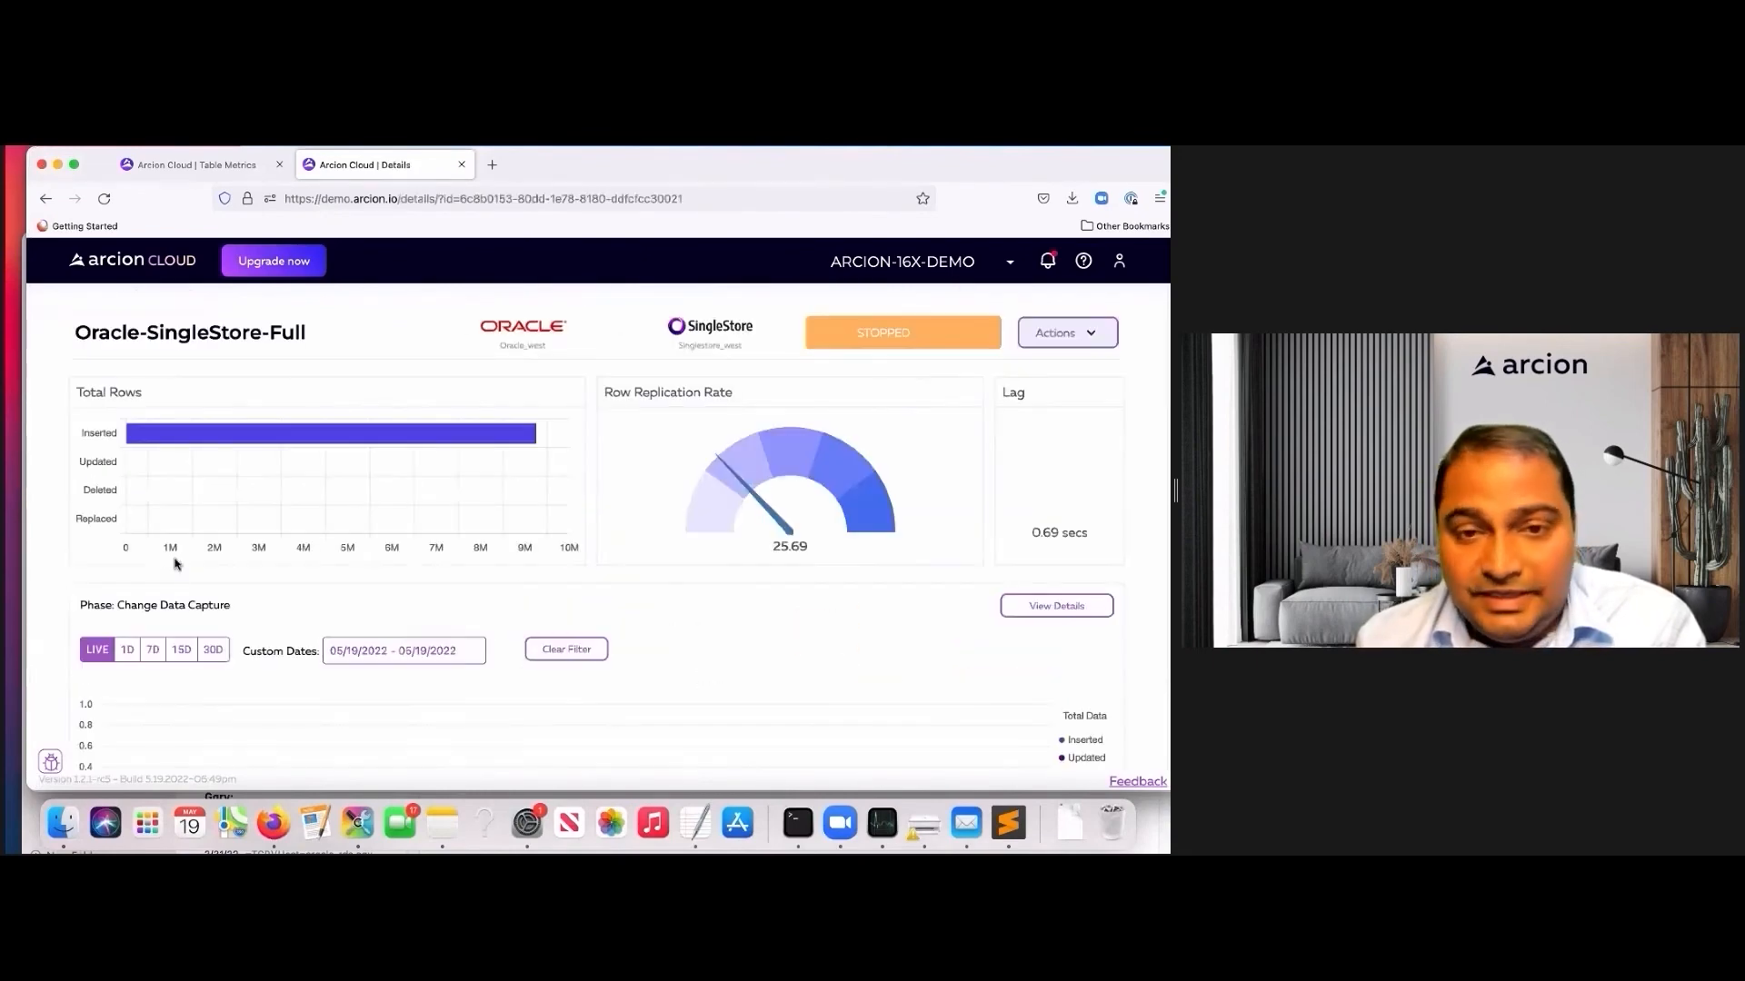
click(1057, 607)
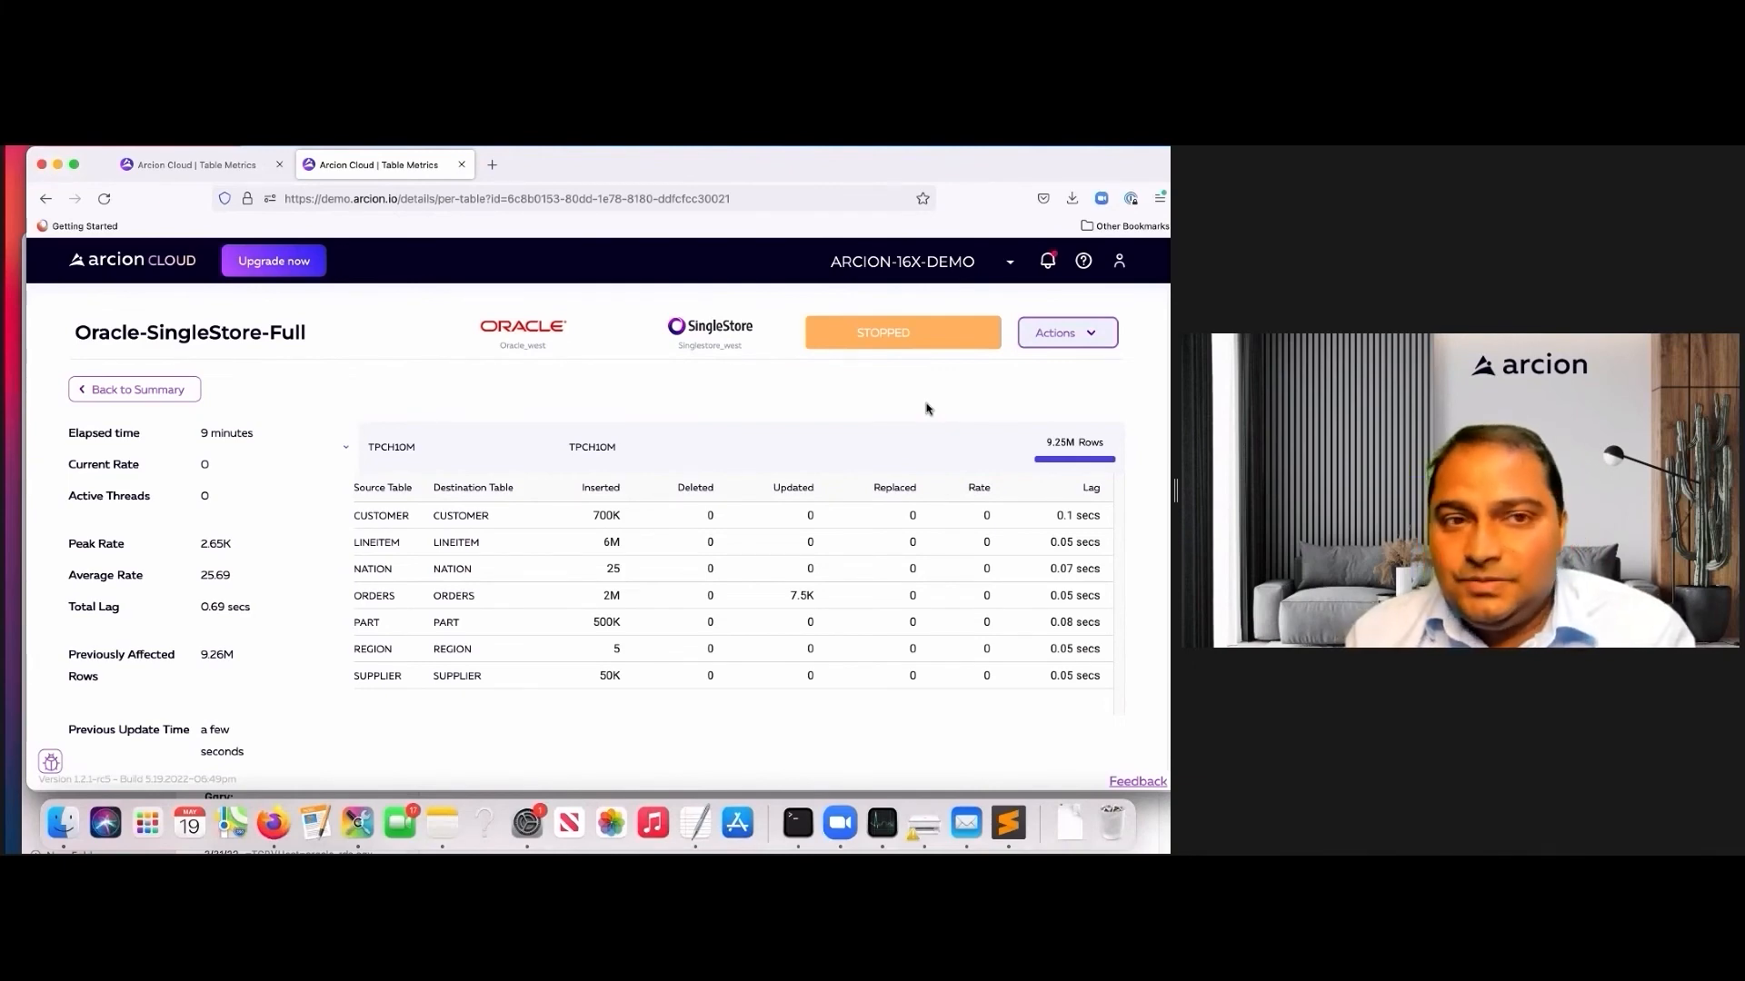
Resume the stopped Oracle-SingleStore-Full replication and confirm.
click(1059, 343)
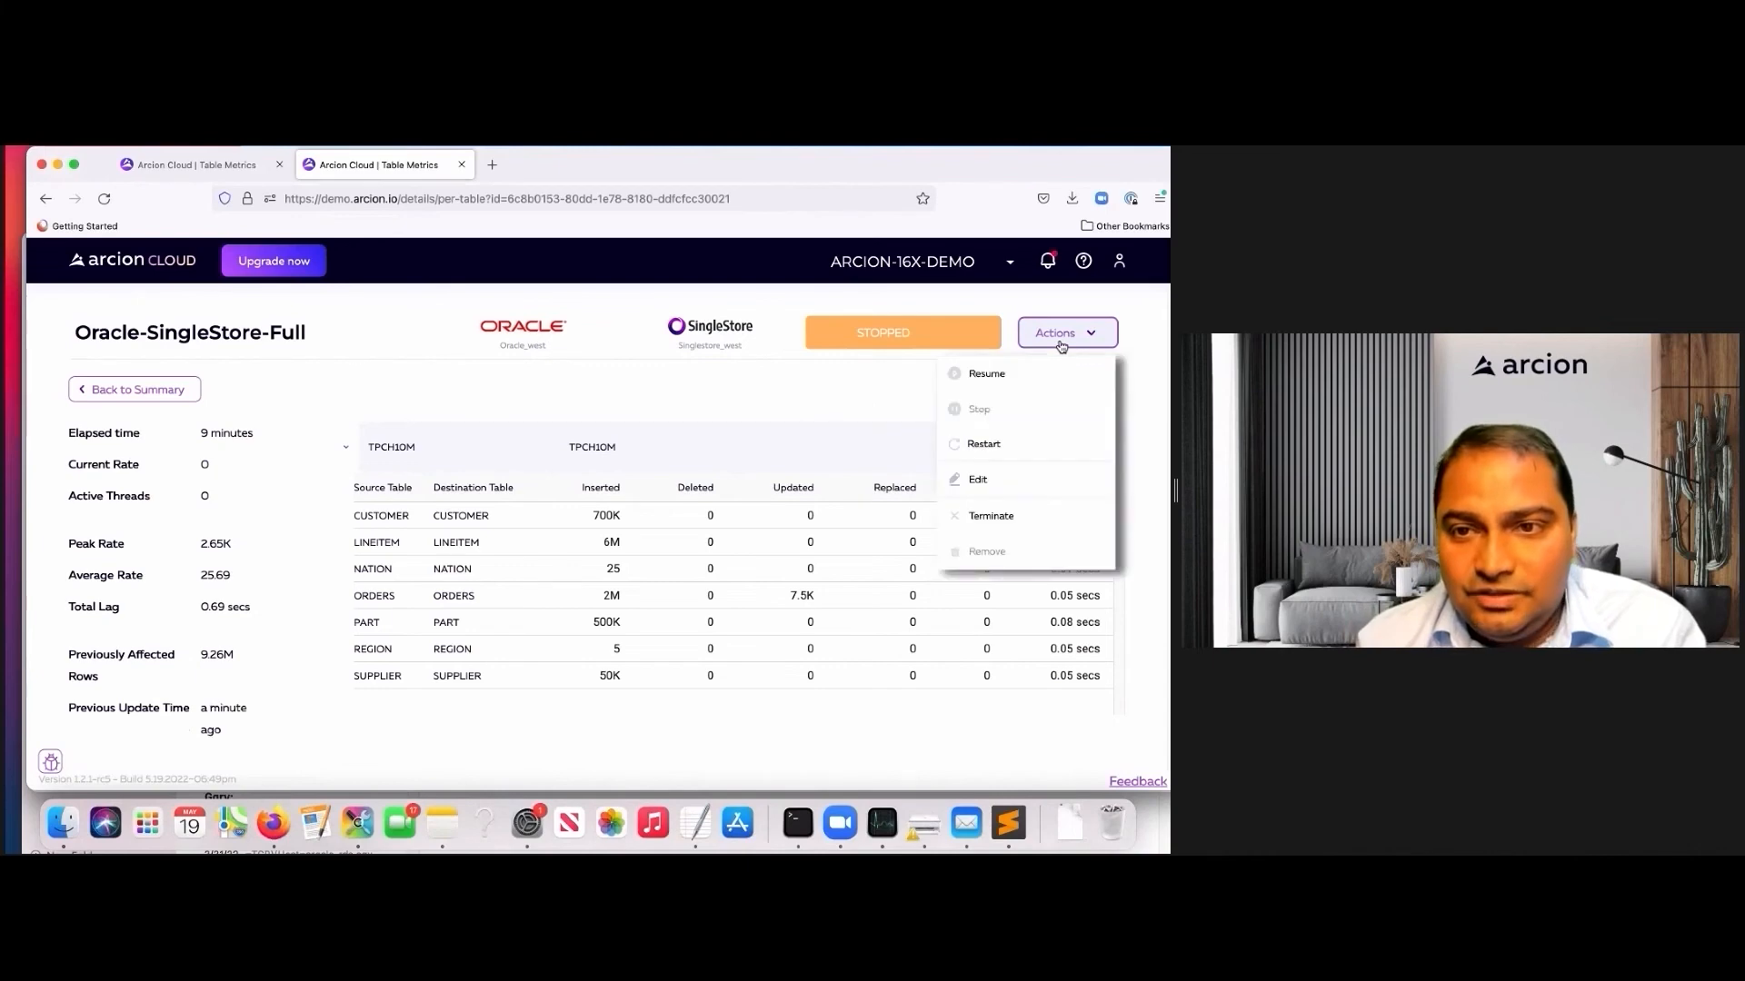
click(987, 374)
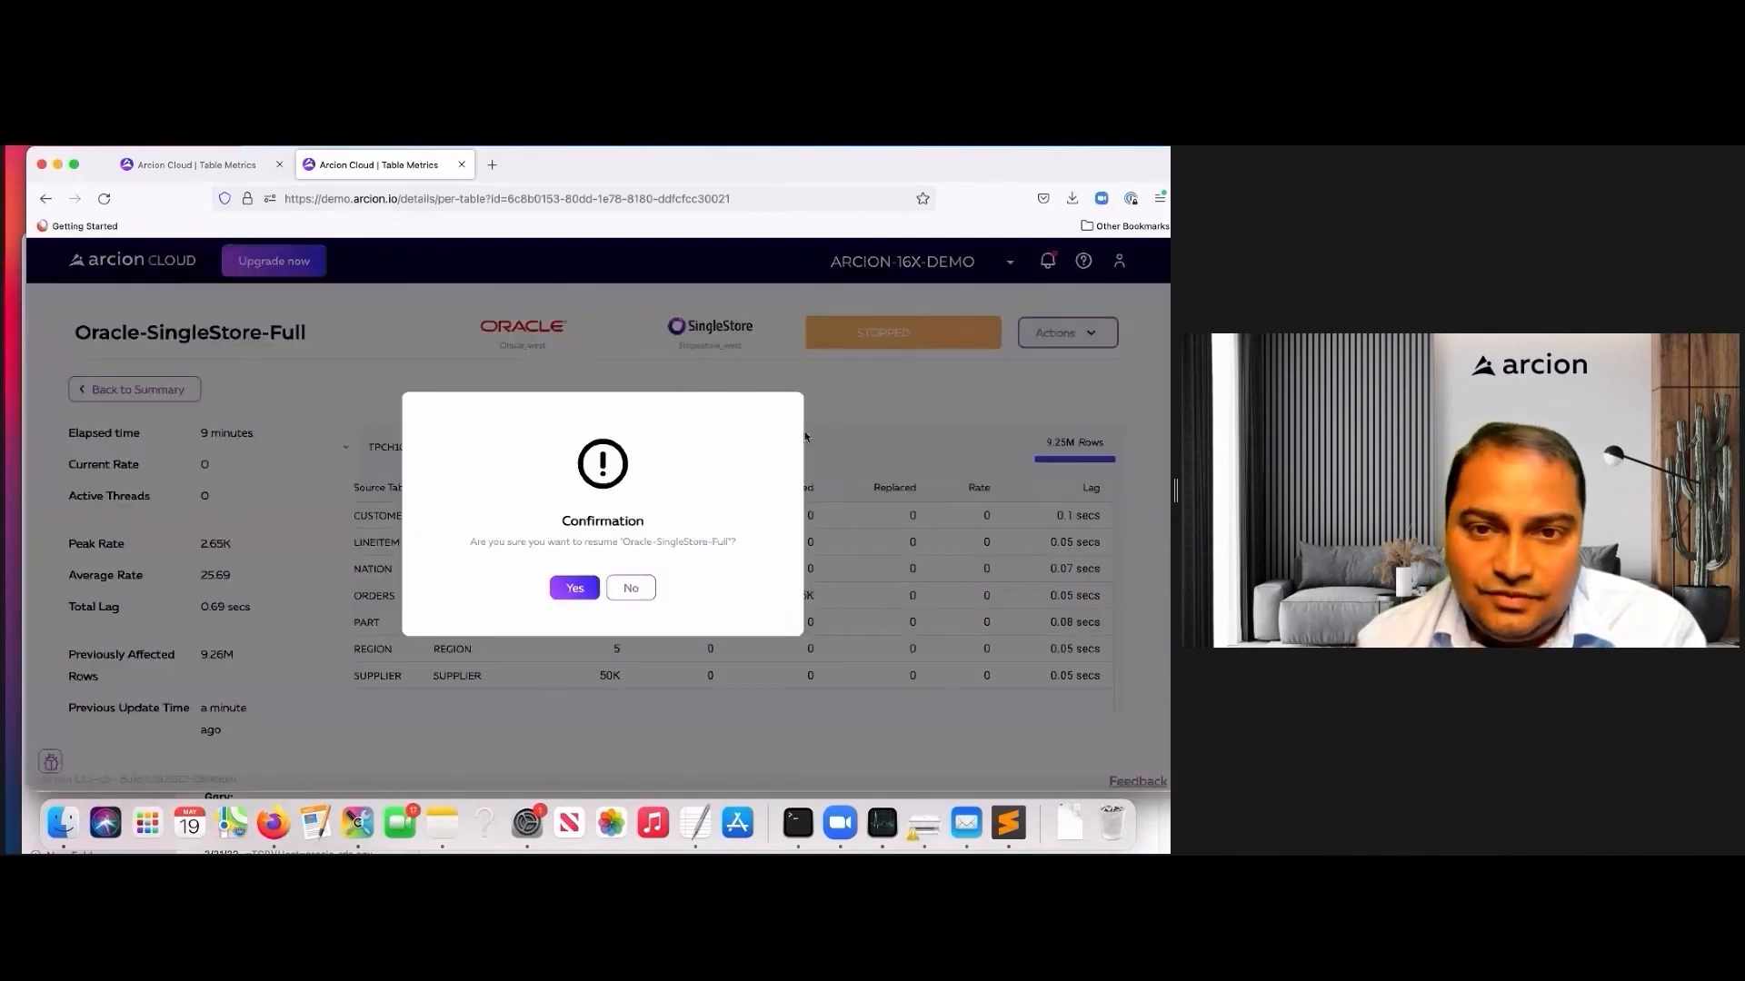
click(575, 589)
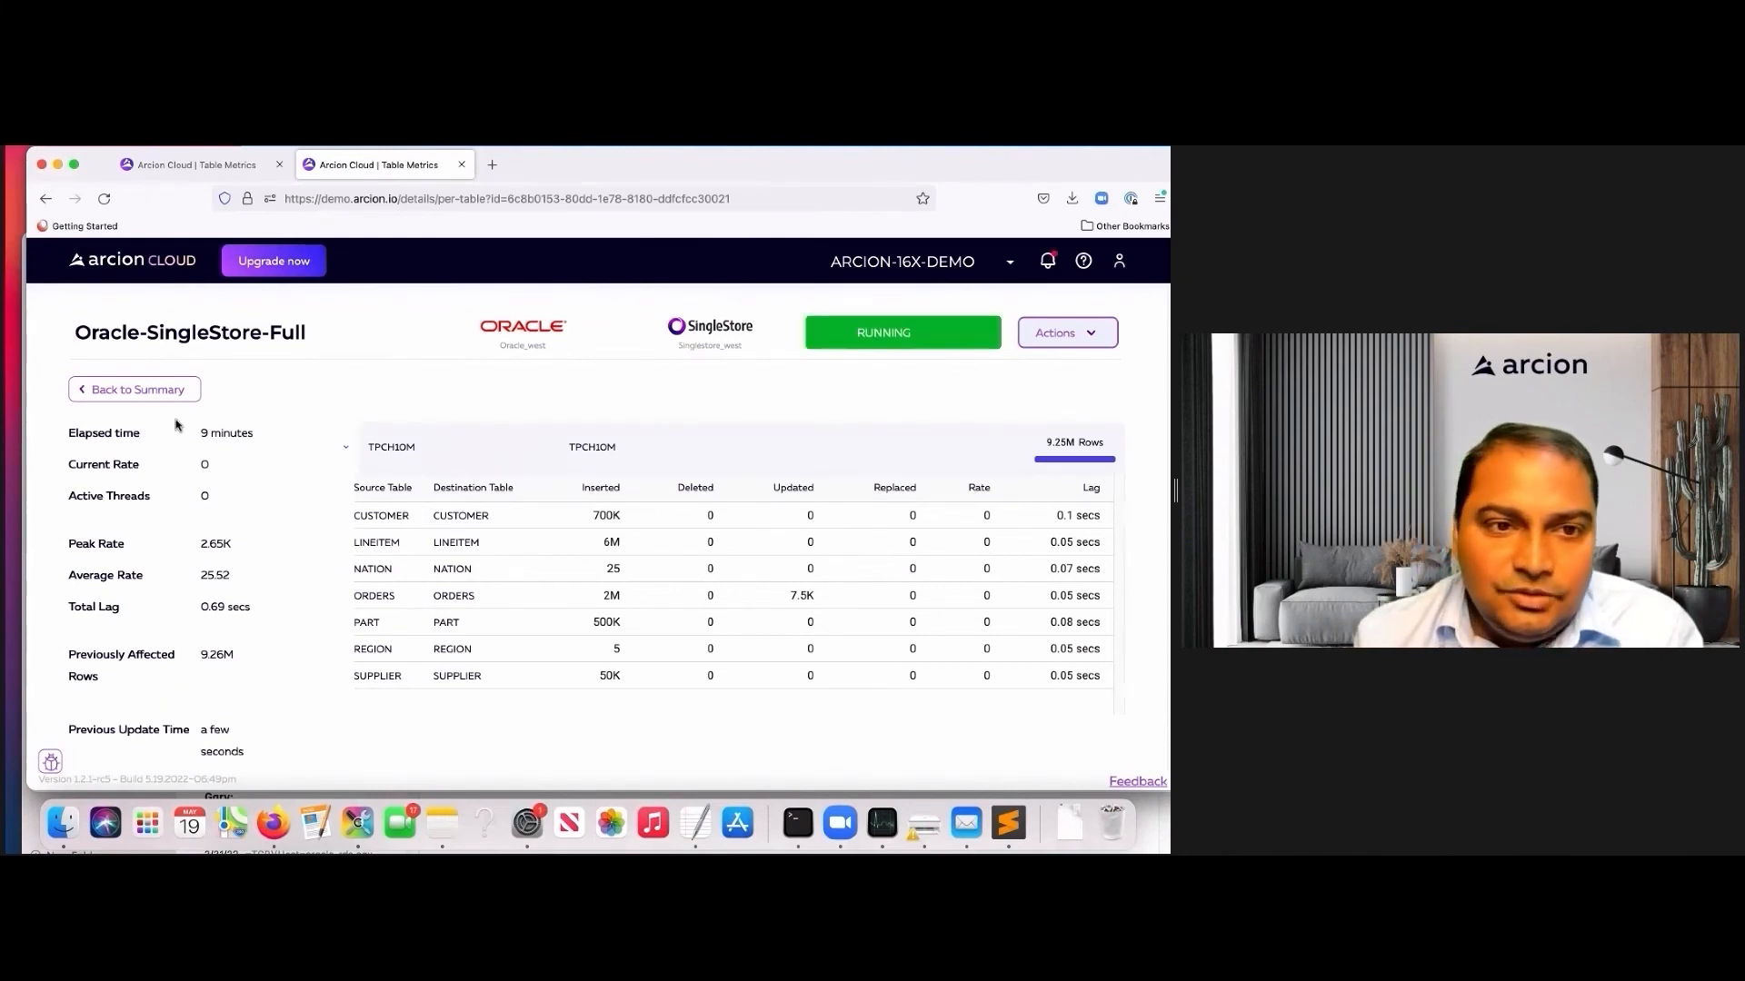
Return to the replication summary and review the user actions, trace log and change data capture figures.
click(172, 389)
scroll(683, 573, down, 10)
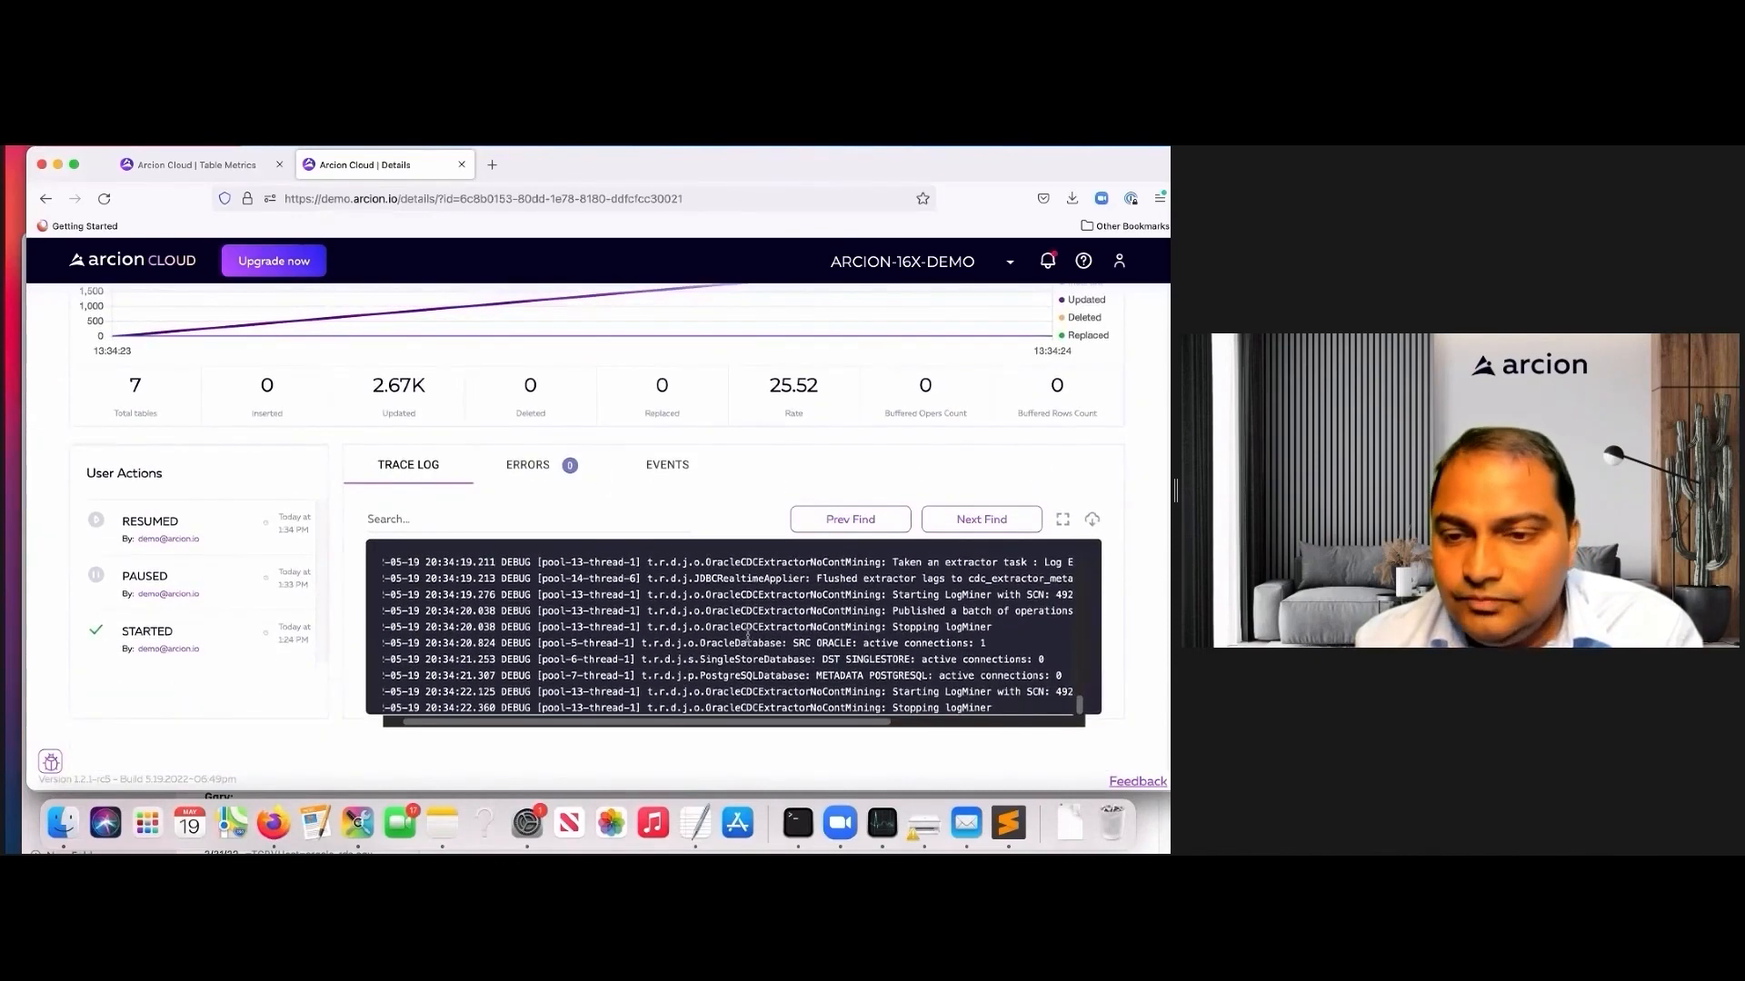
scroll(719, 538, up, 4)
scroll(719, 538, down, 4)
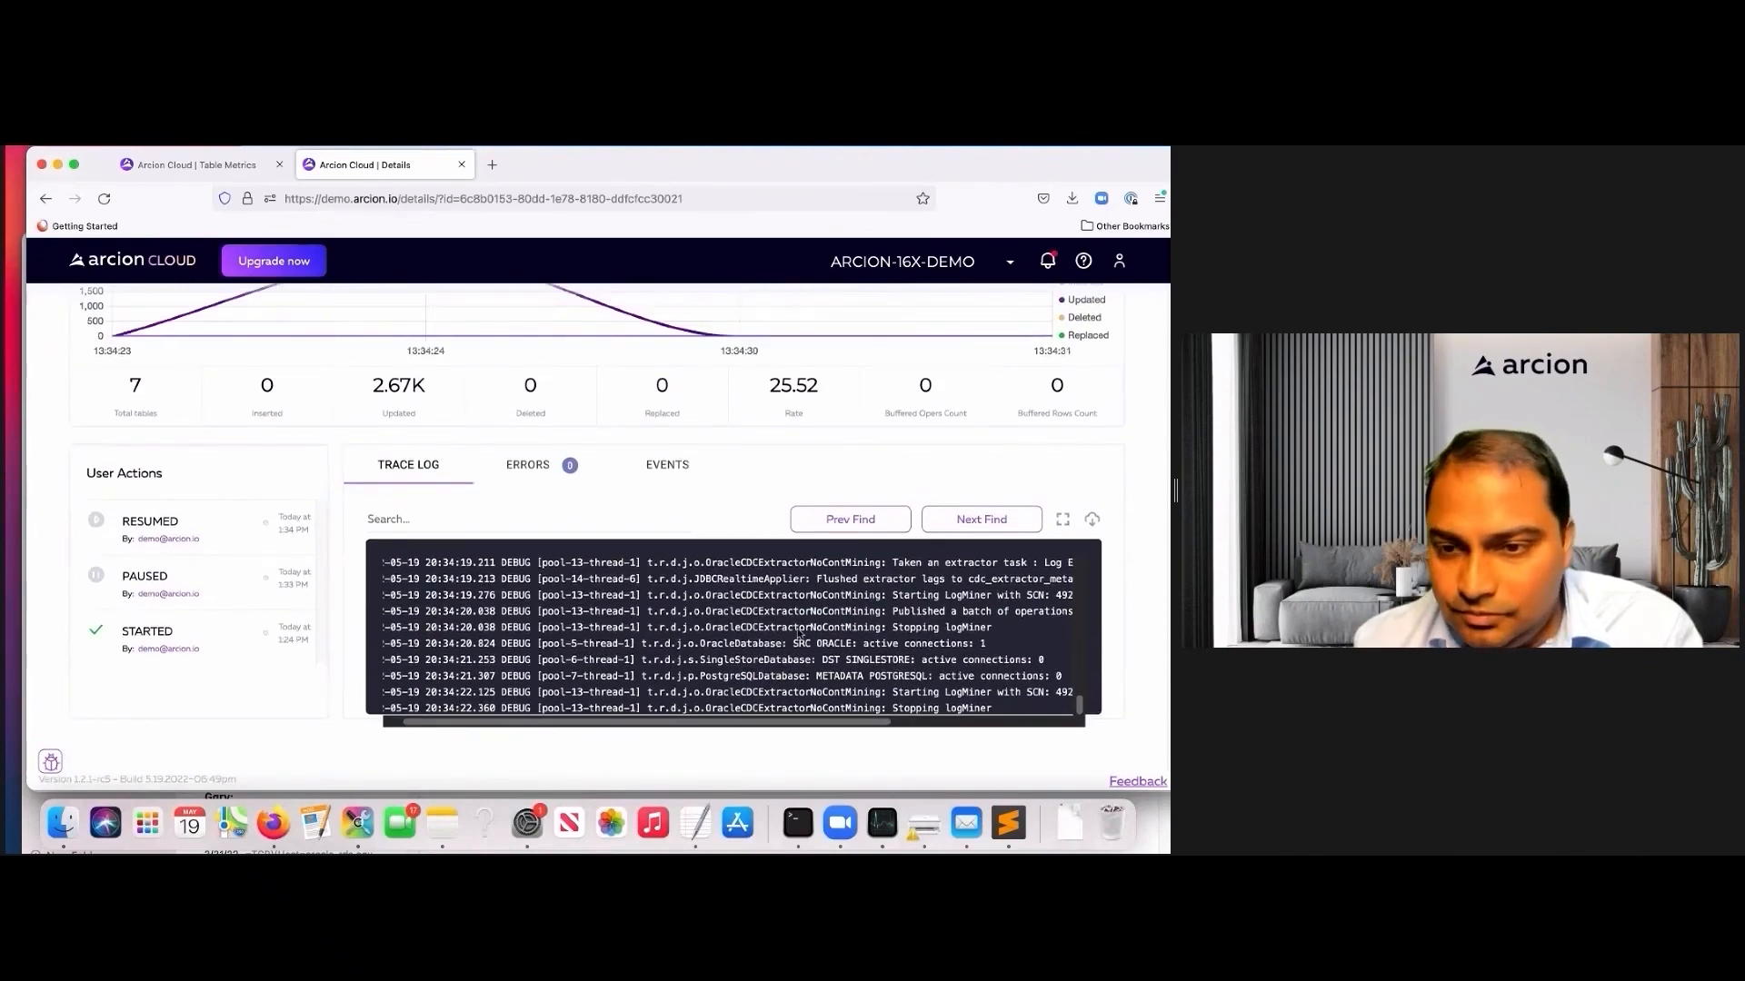
scroll(763, 494, up, 6)
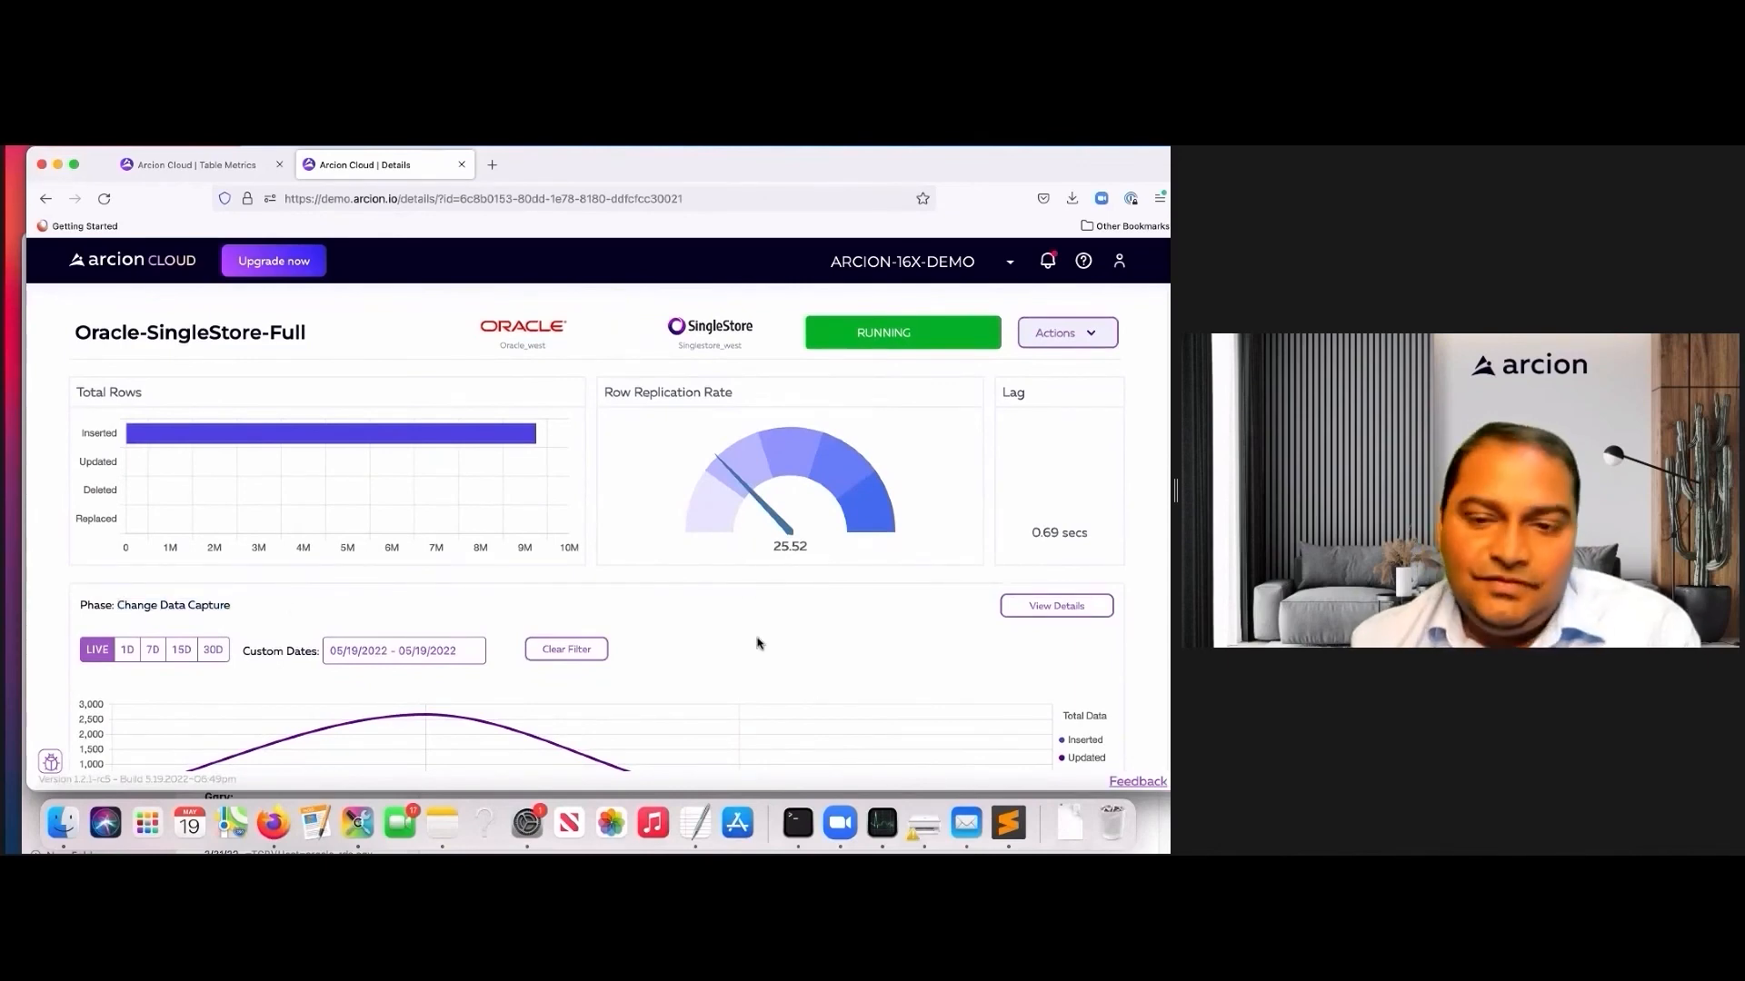
Switch to the terminal's Oracle SQL*Plus session and reuse the earlier ORDERS update up to the O_ORDERPRIORITY value at the prompt.
click(798, 821)
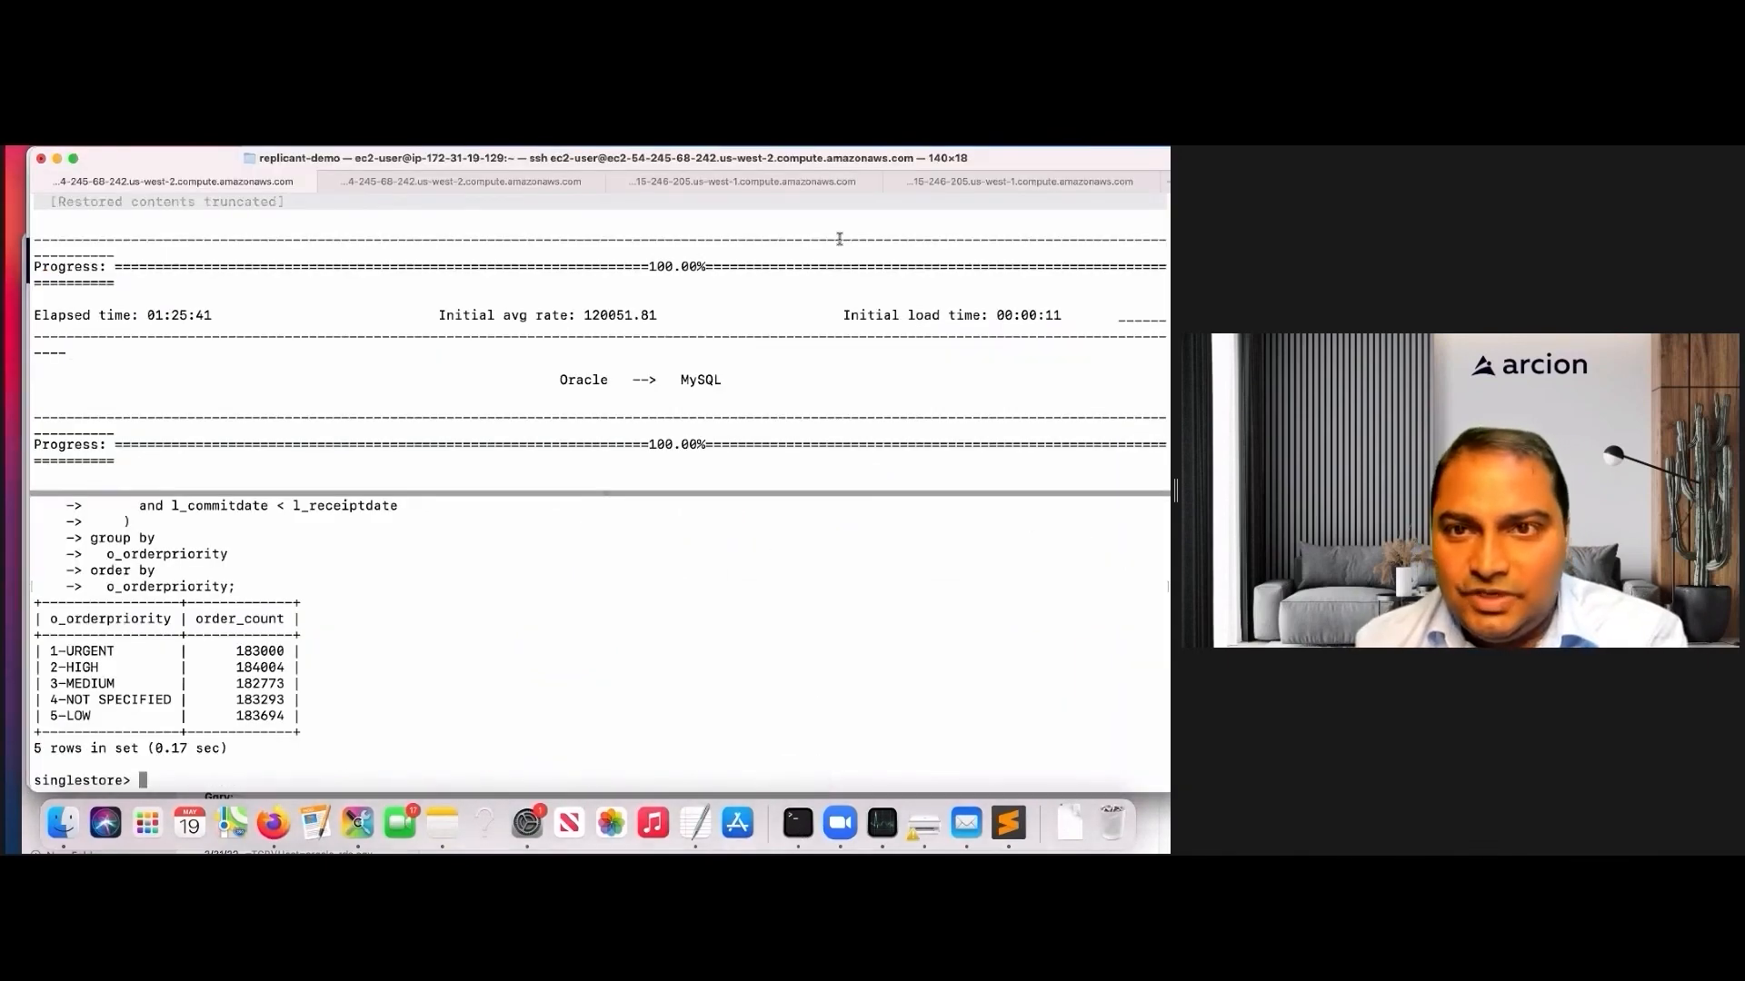
click(746, 185)
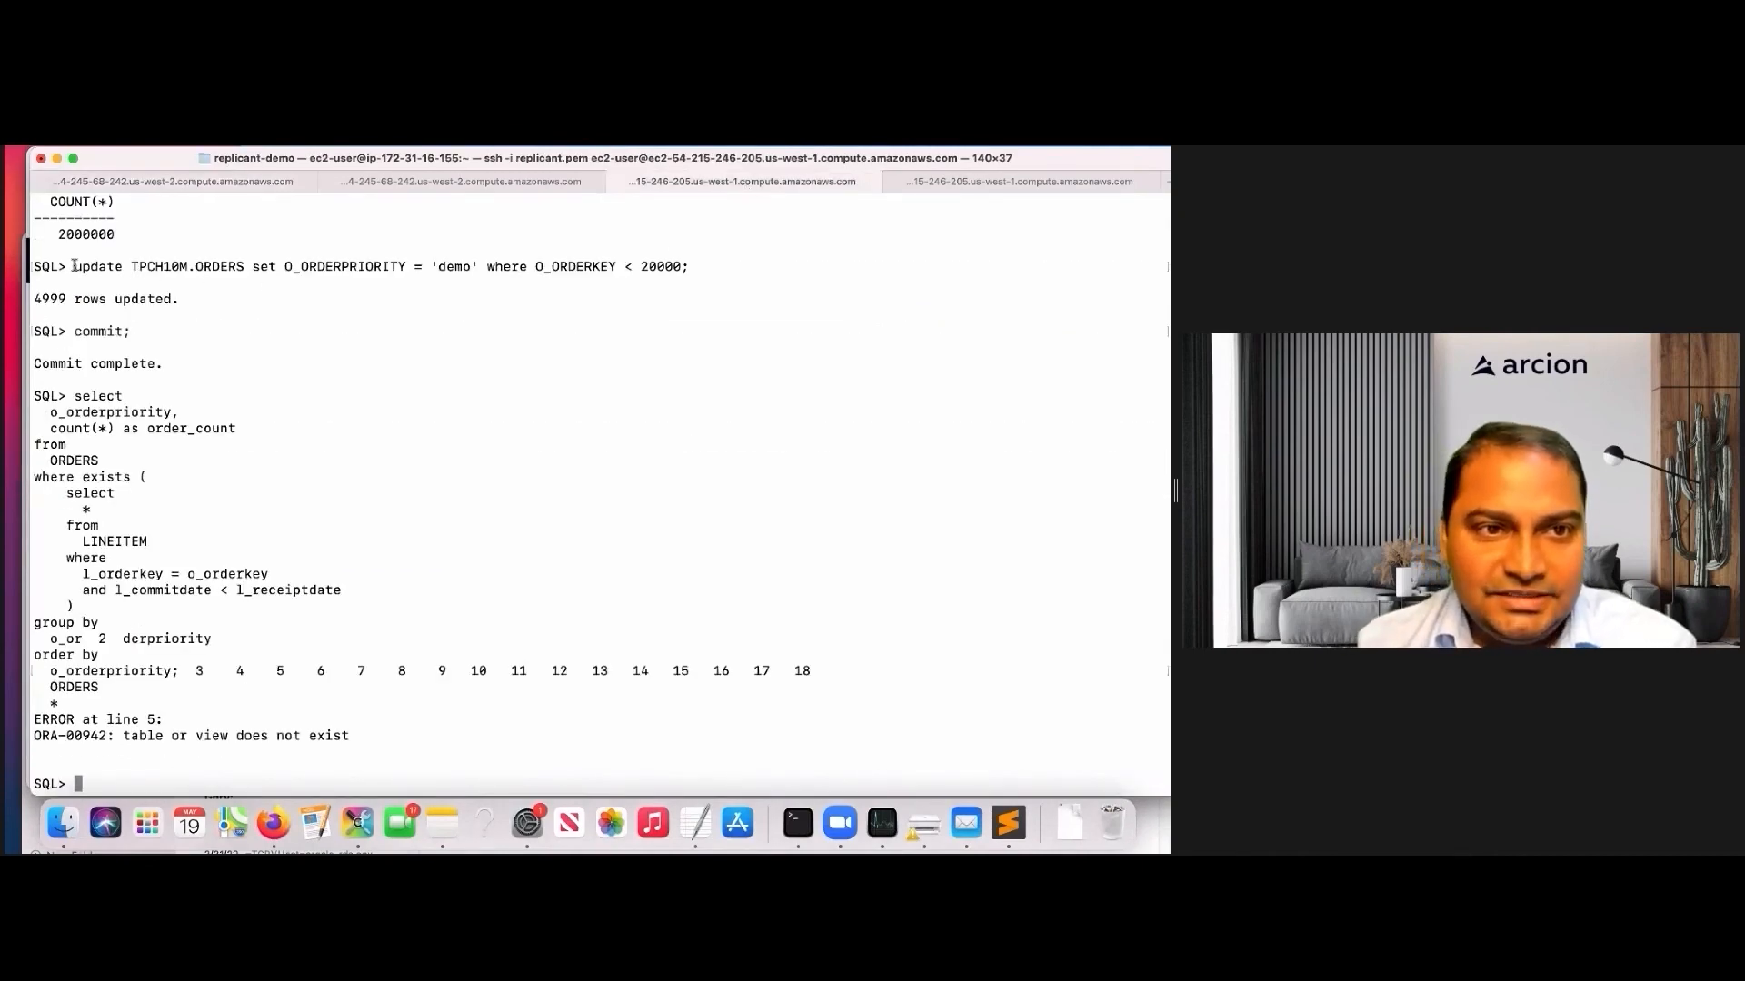
drag(74, 267, 435, 266)
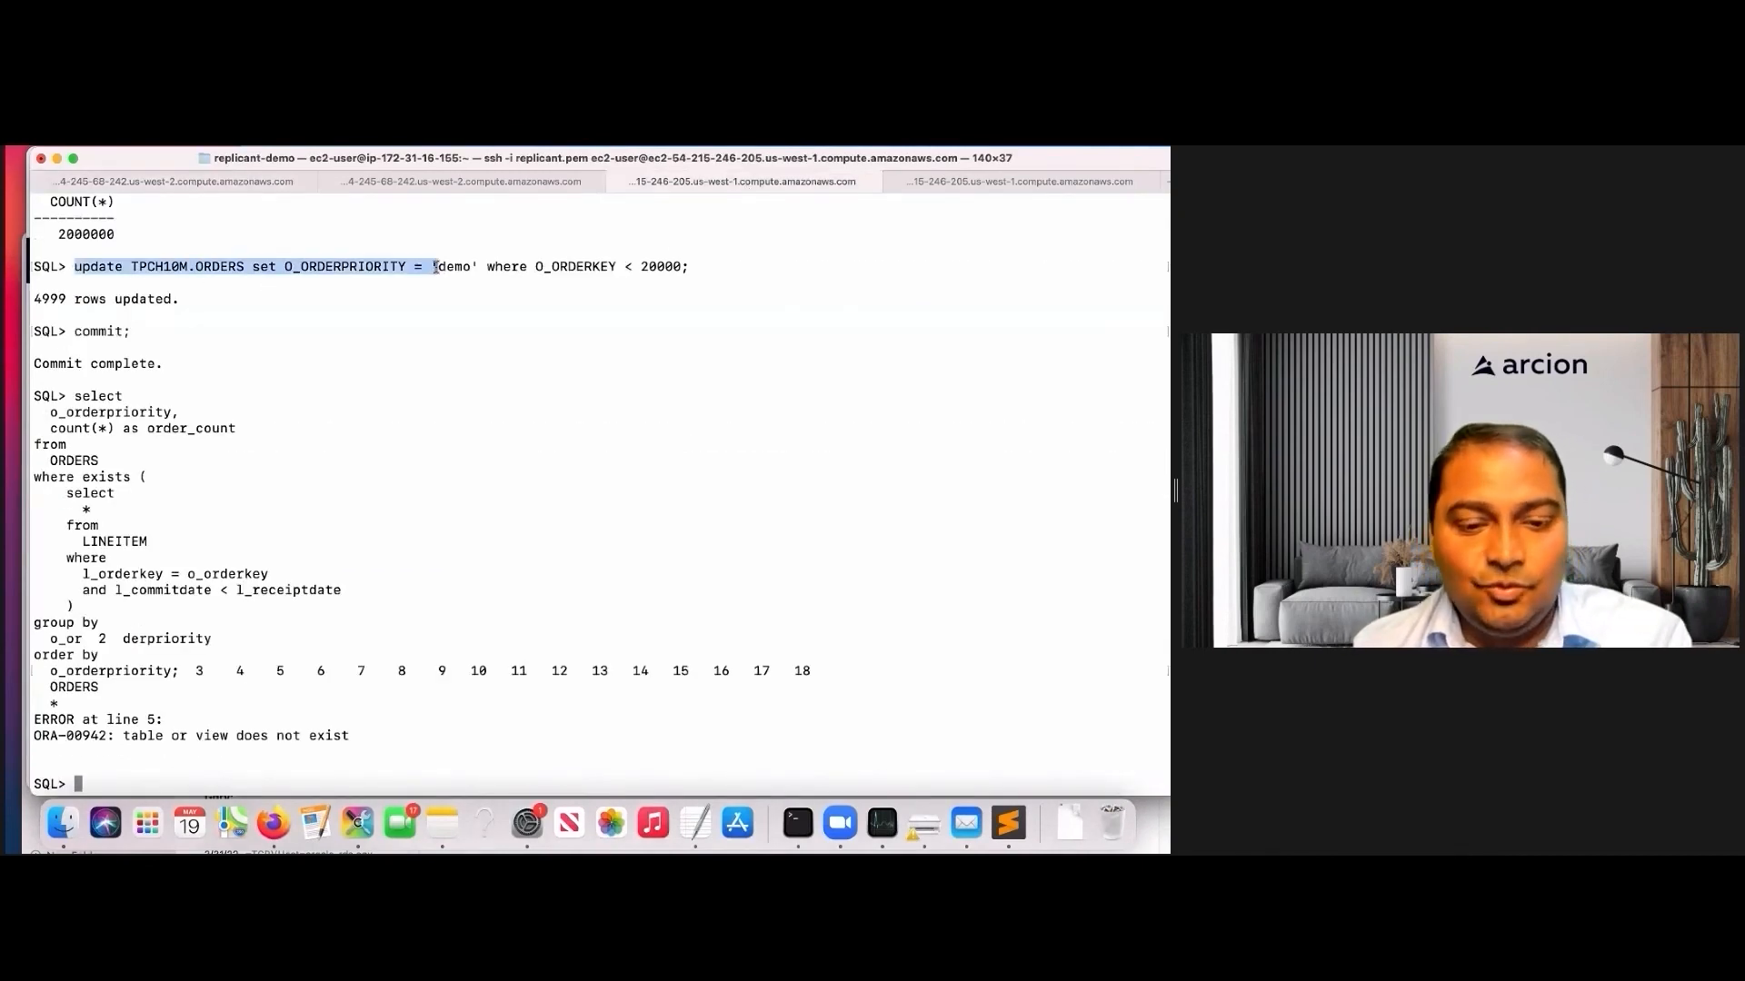
key(super+c)
key(super+v)
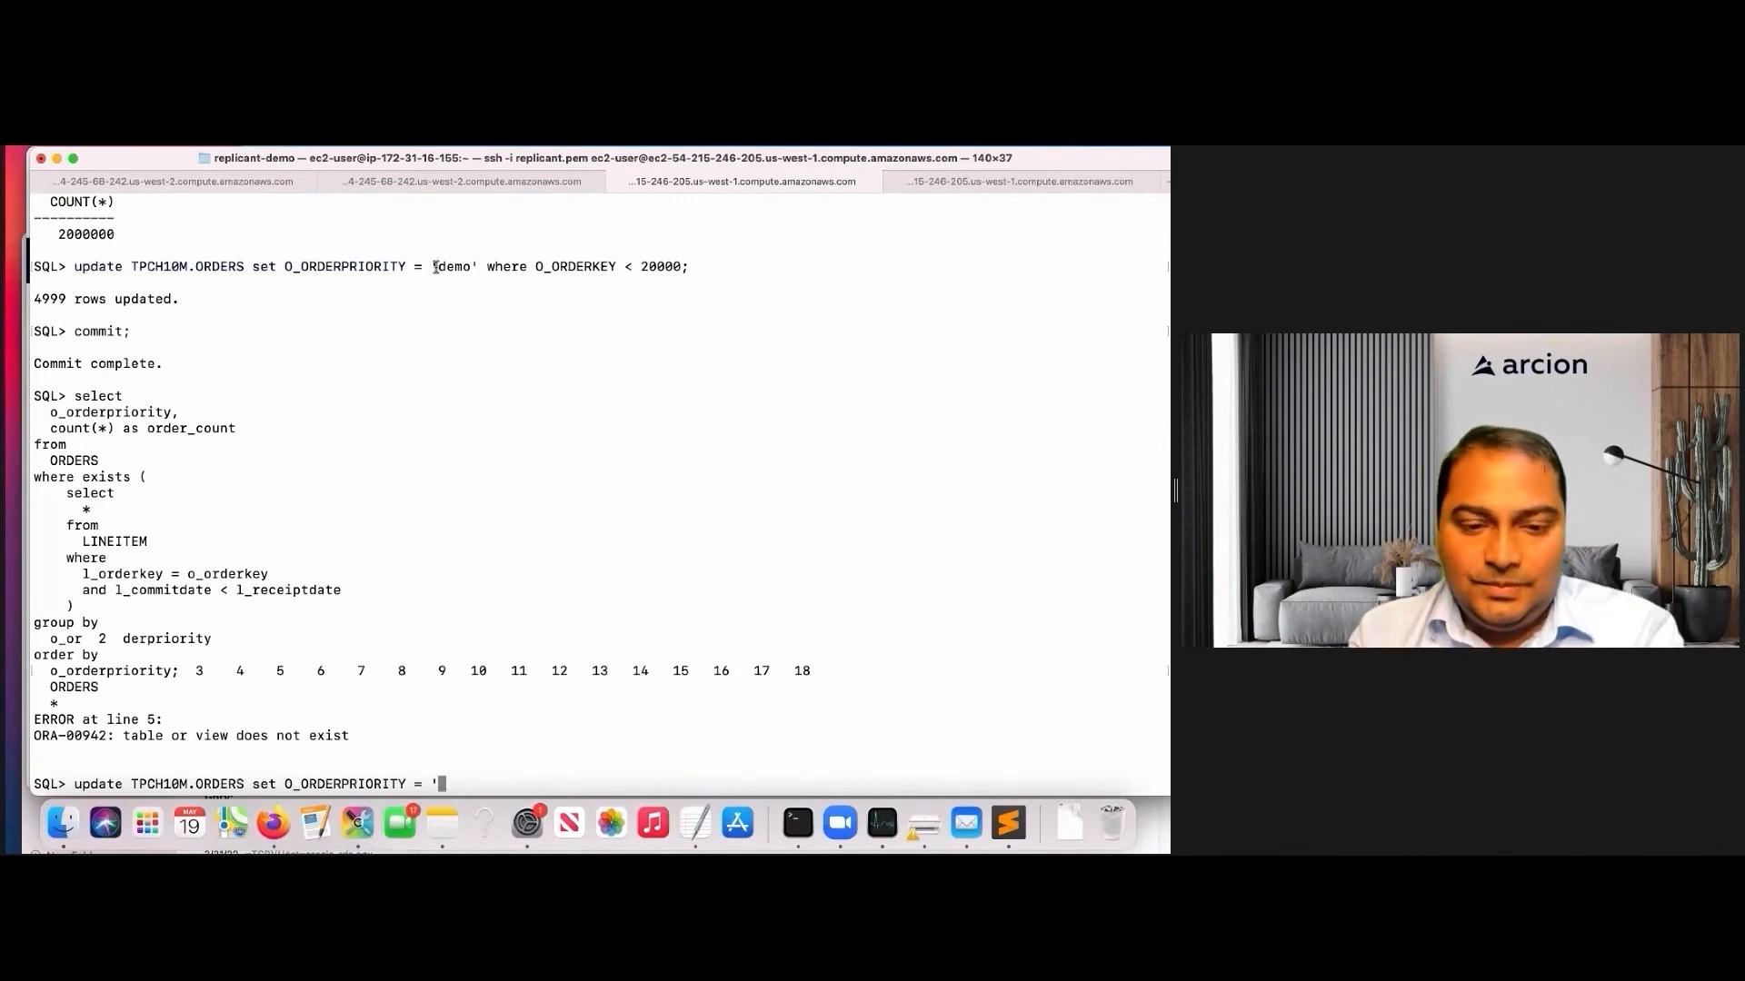
Enter 'ArciondemoS2' as the new O_ORDERPRIORITY value in the update statement.
text(demo)
key(BackSpace)
key(BackSpace)
key(BackSpace)
key(BackSpace)
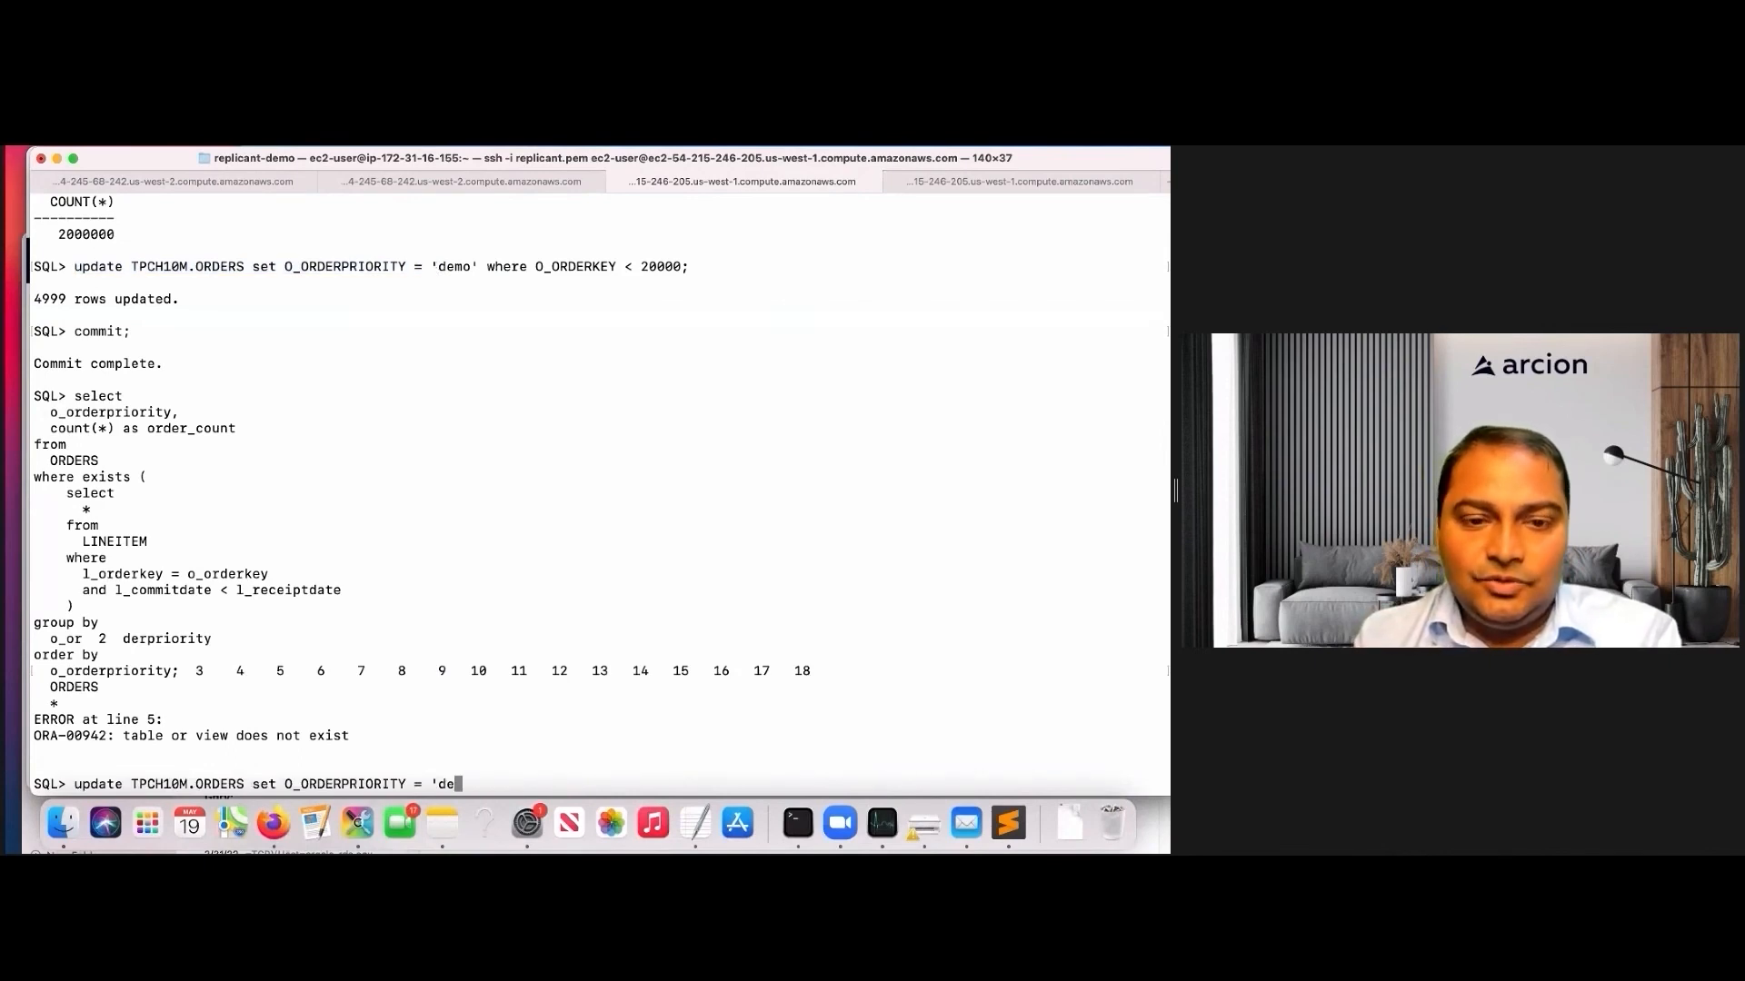
text(Arcion)
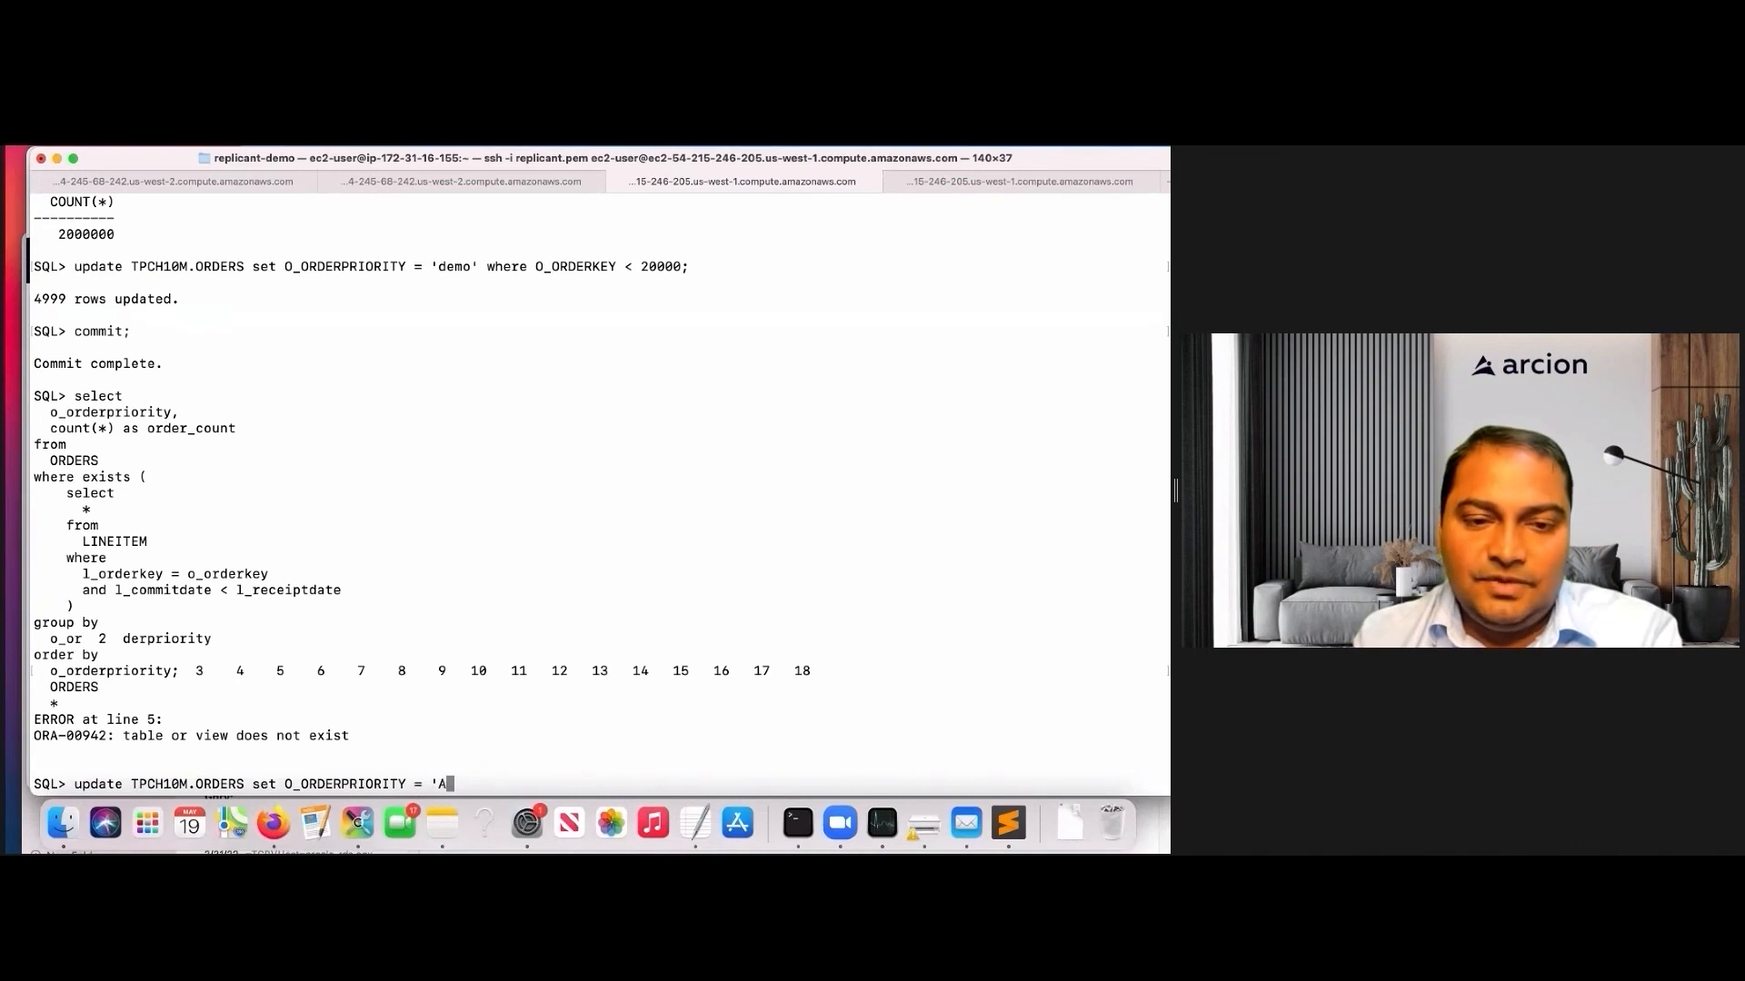
key(BackSpace)
key(BackSpace)
key(BackSpace)
key(BackSpace)
key(BackSpace)
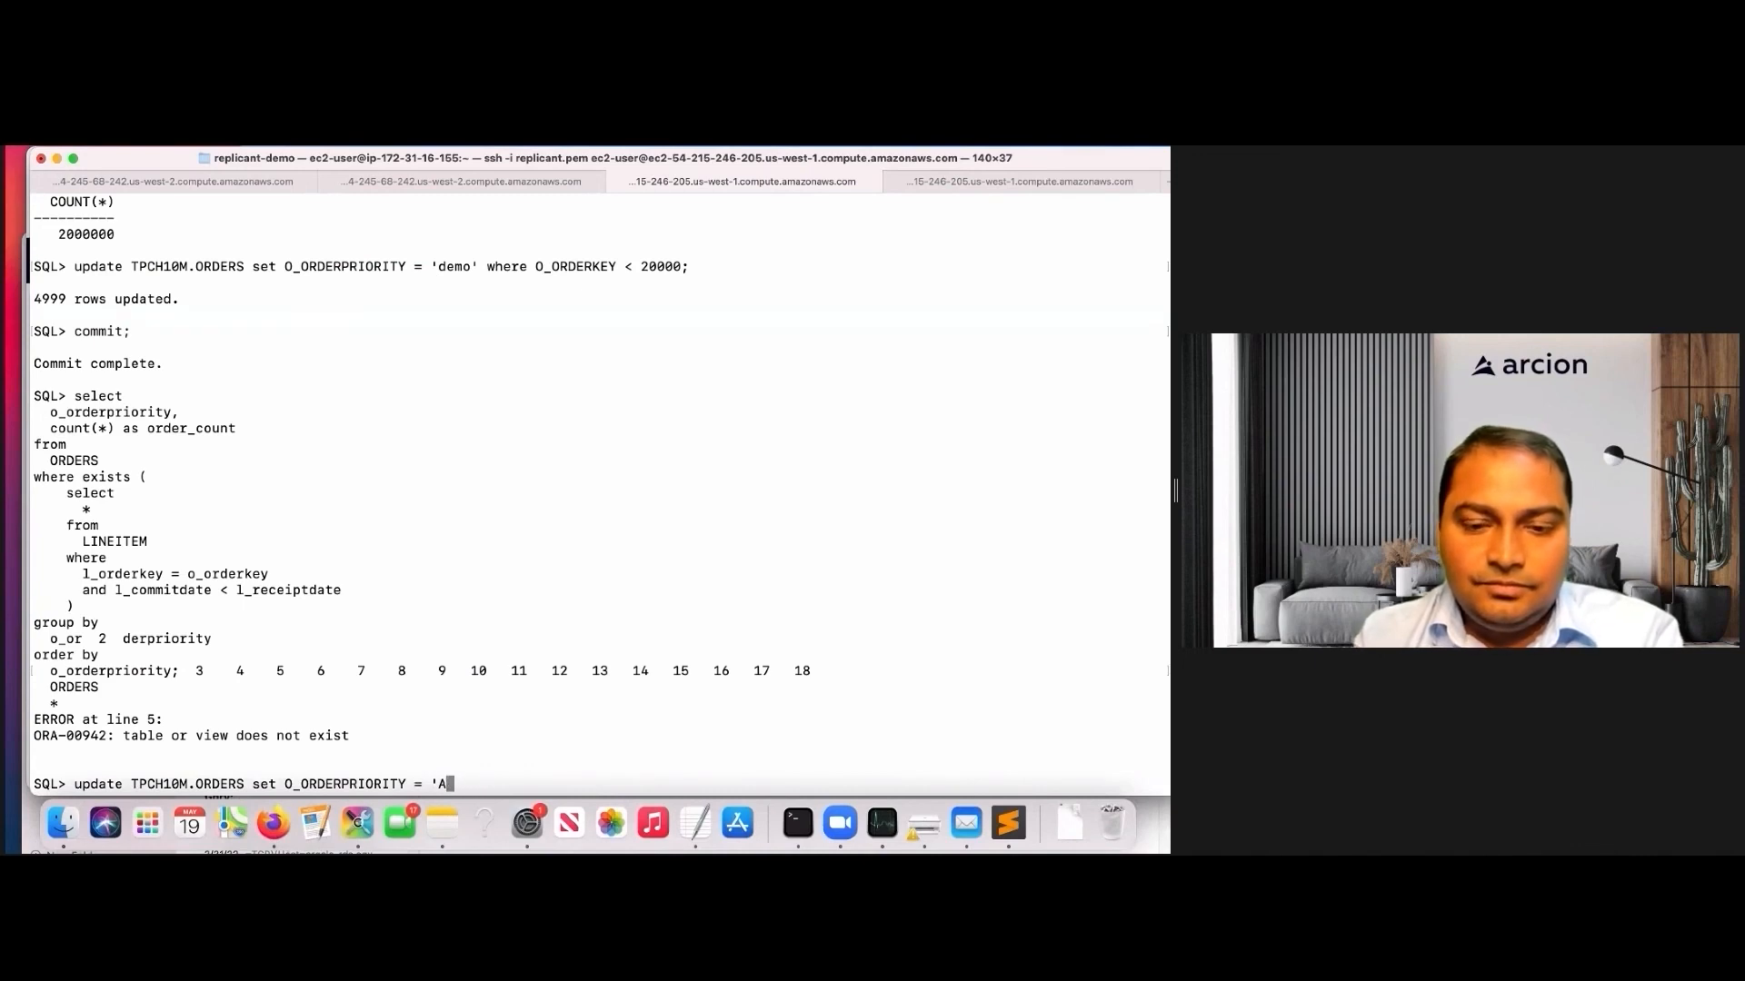
text(rciondemoS)
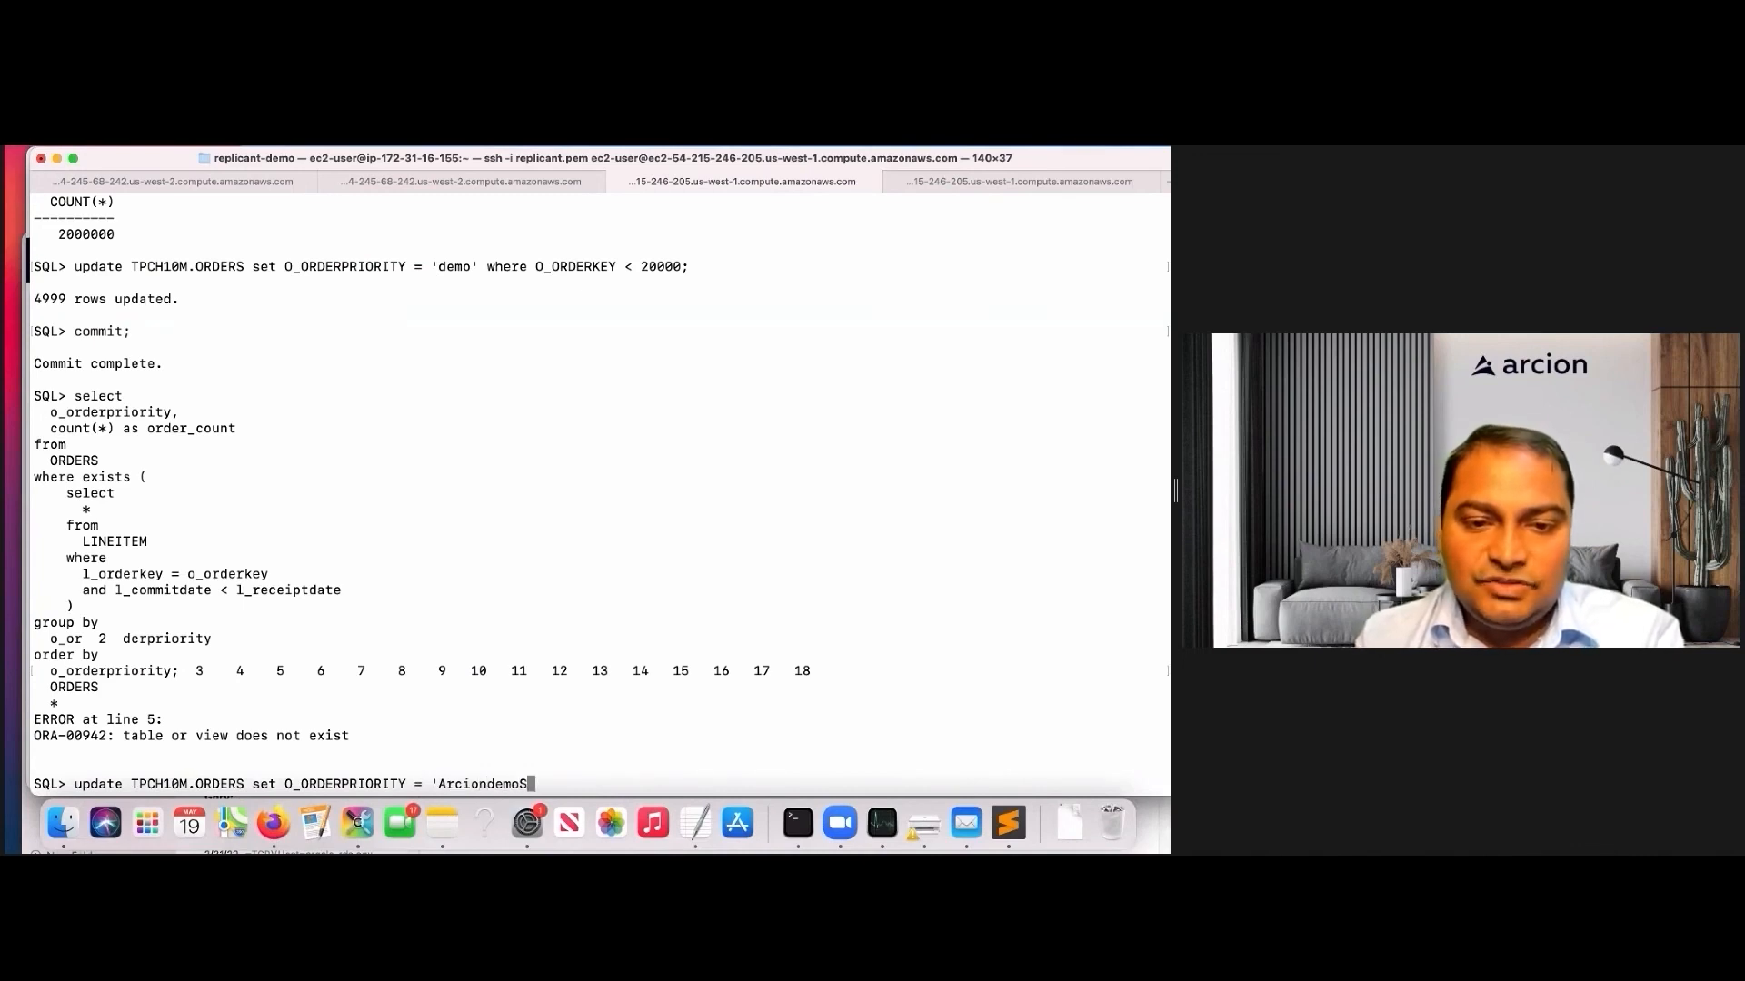
text(2')
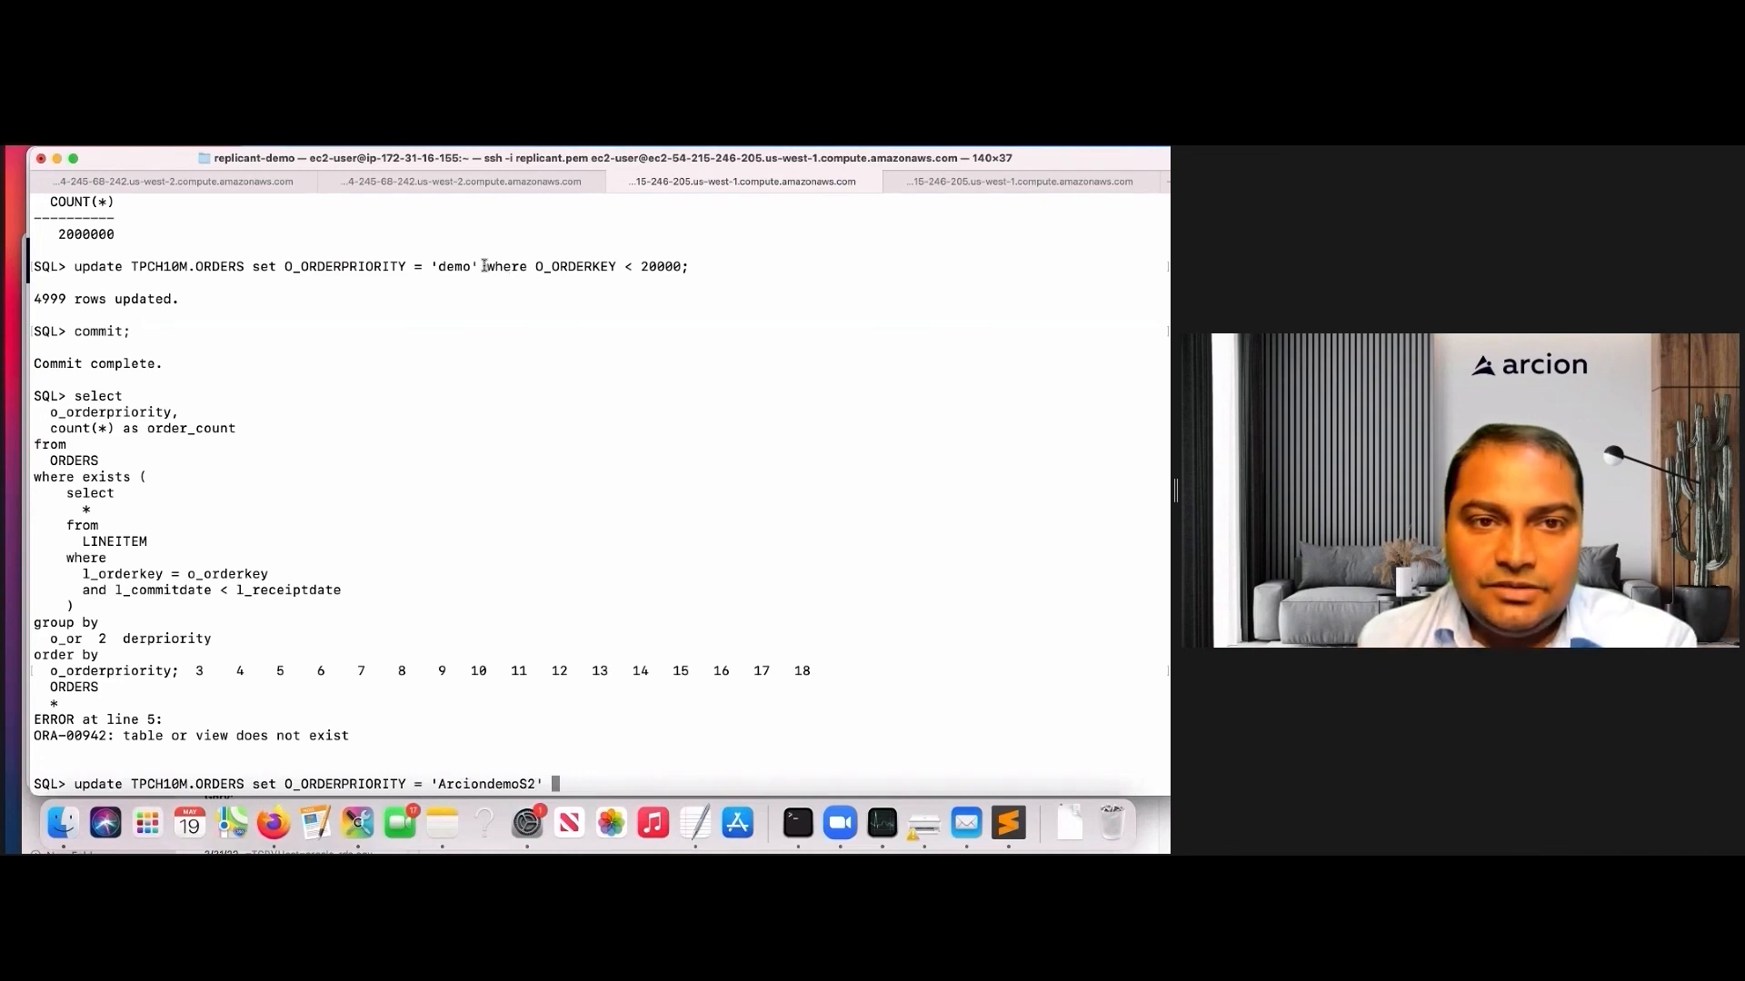
Complete the update with the condition where O_ORDERKEY < 2000 copied from the earlier statement, and run it.
drag(485, 265, 671, 268)
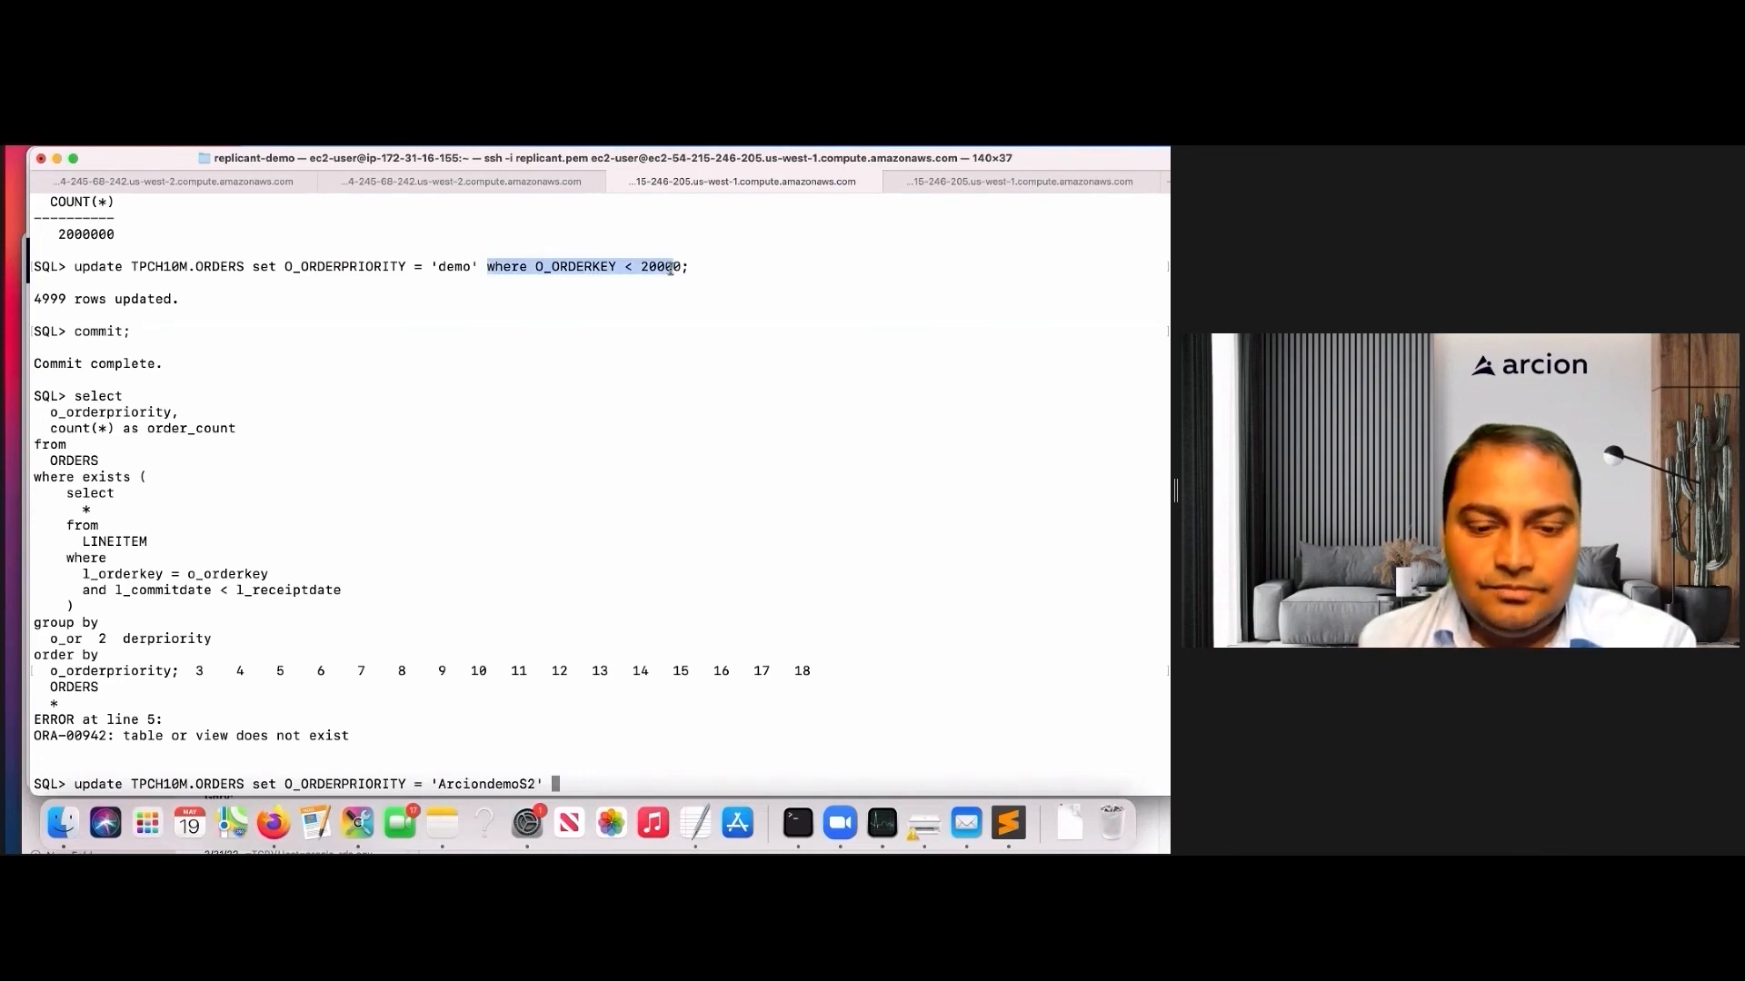
key(super+c)
key(super+v)
text(;)
key(Return)
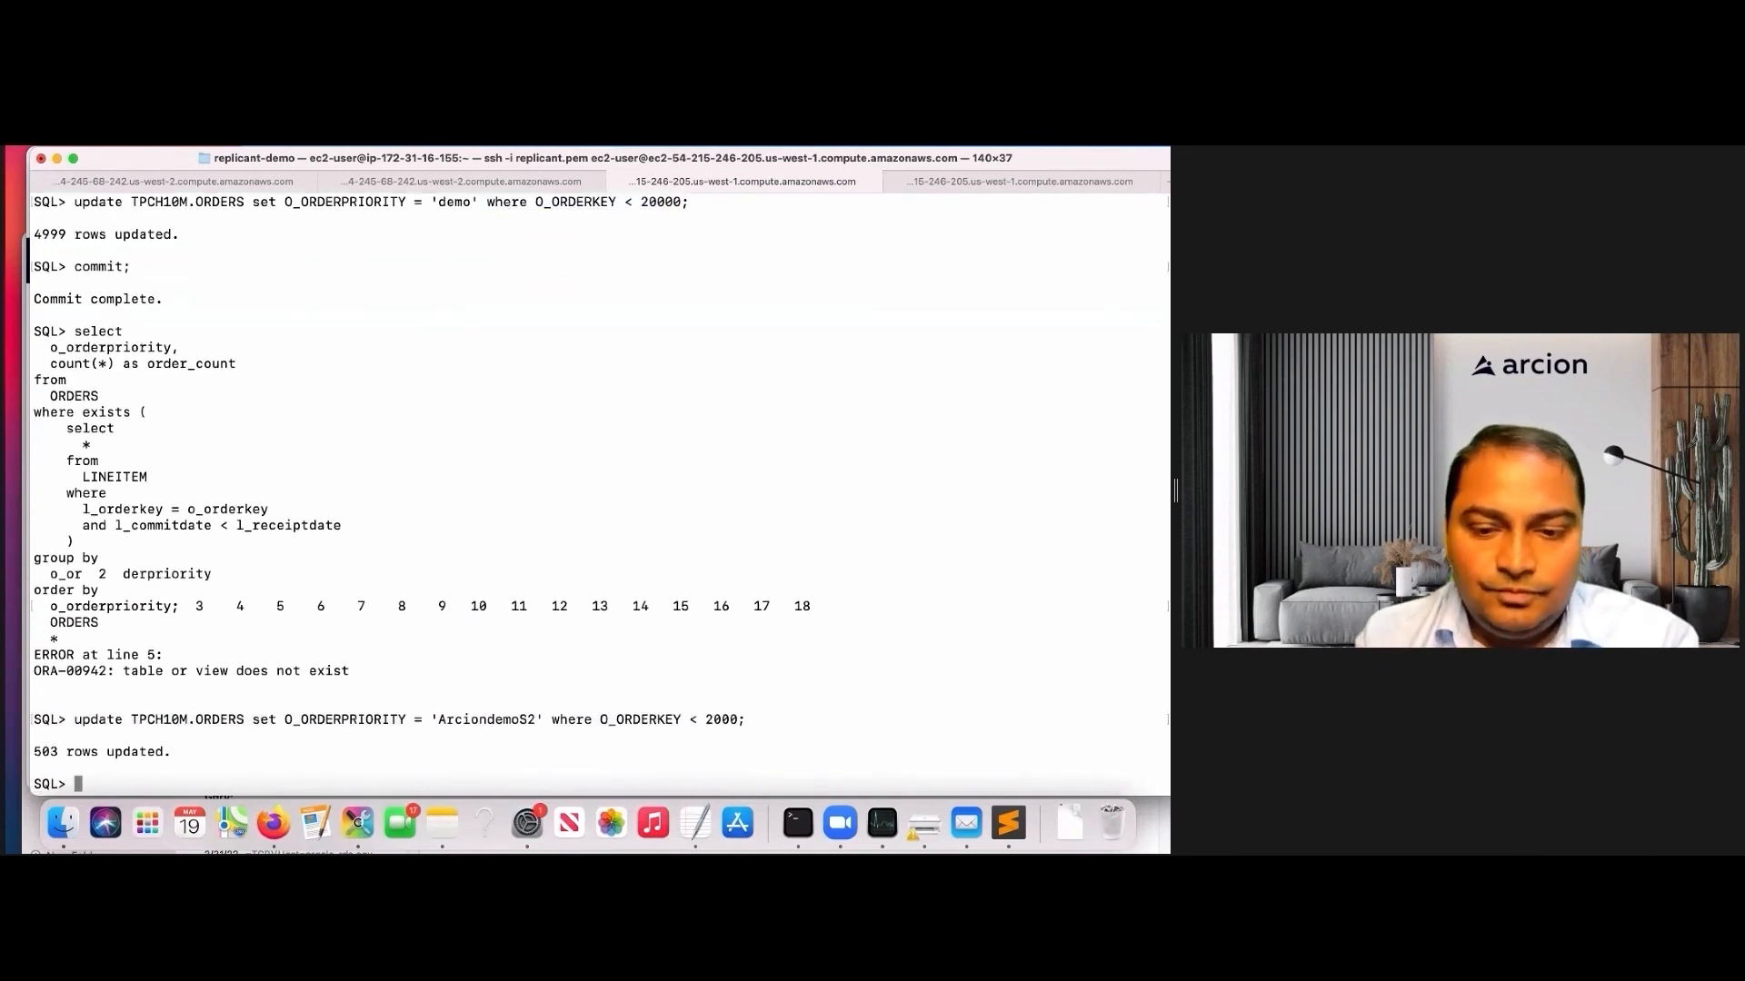
Commit the ORDERS update in Oracle and check the number of updated rows.
text(commit;)
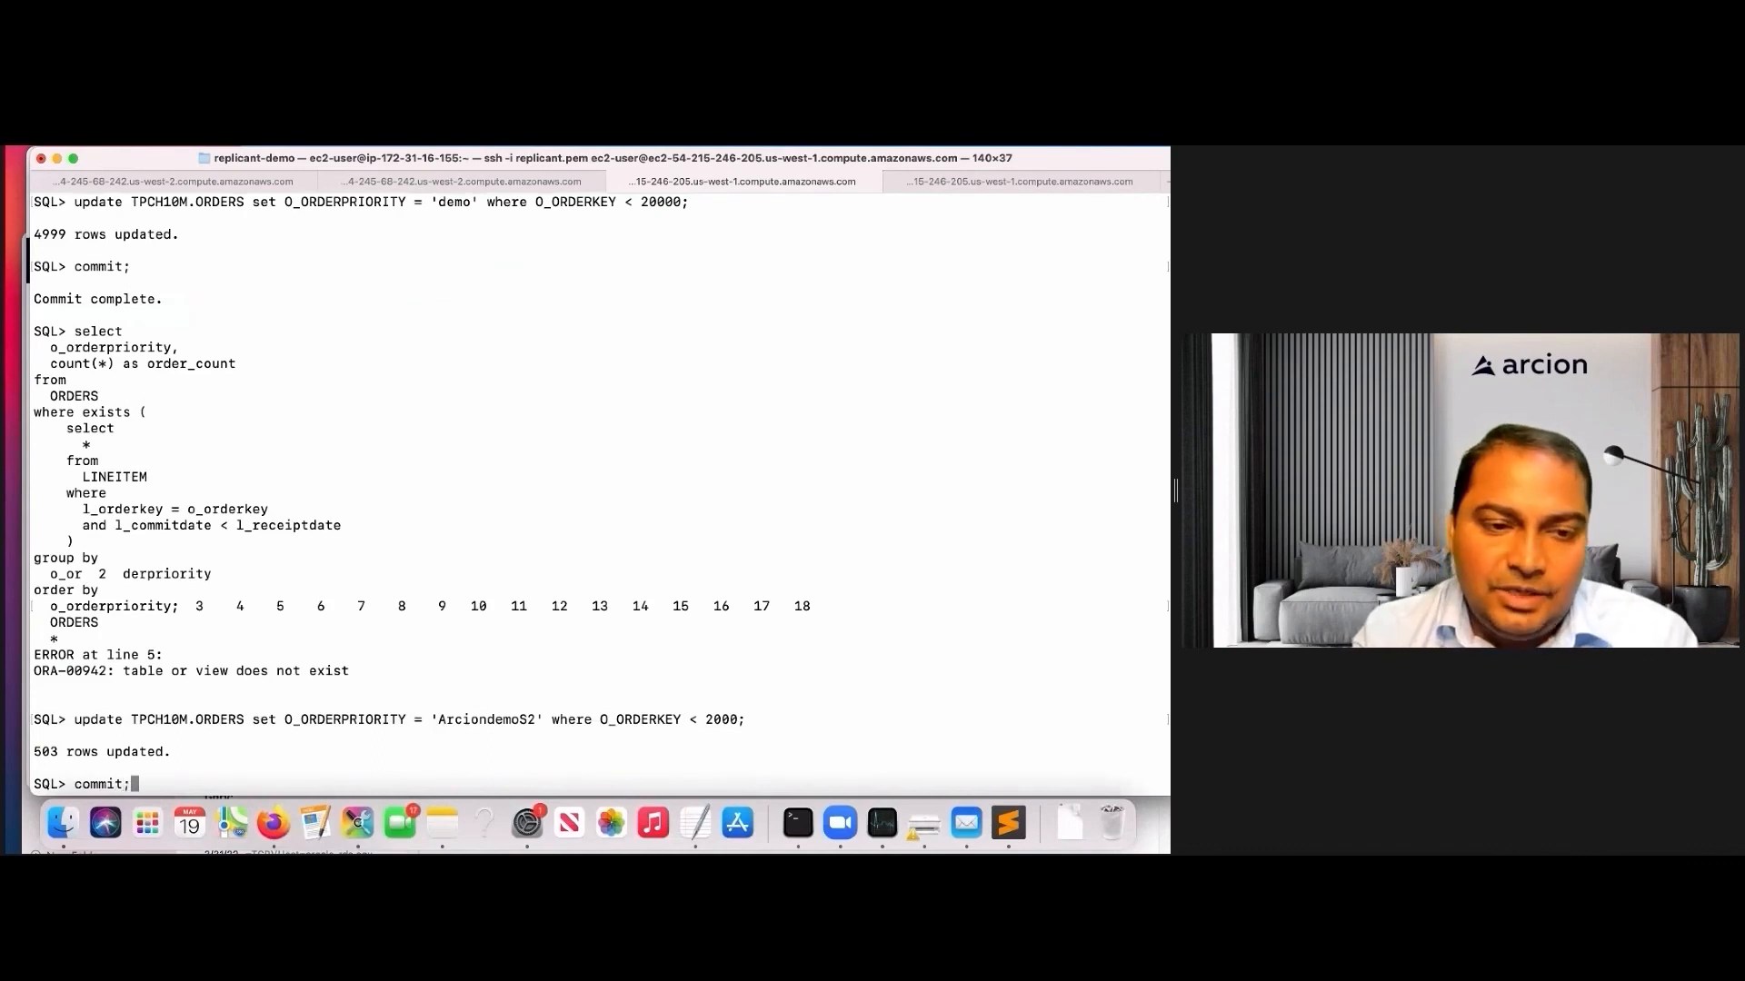
key(Return)
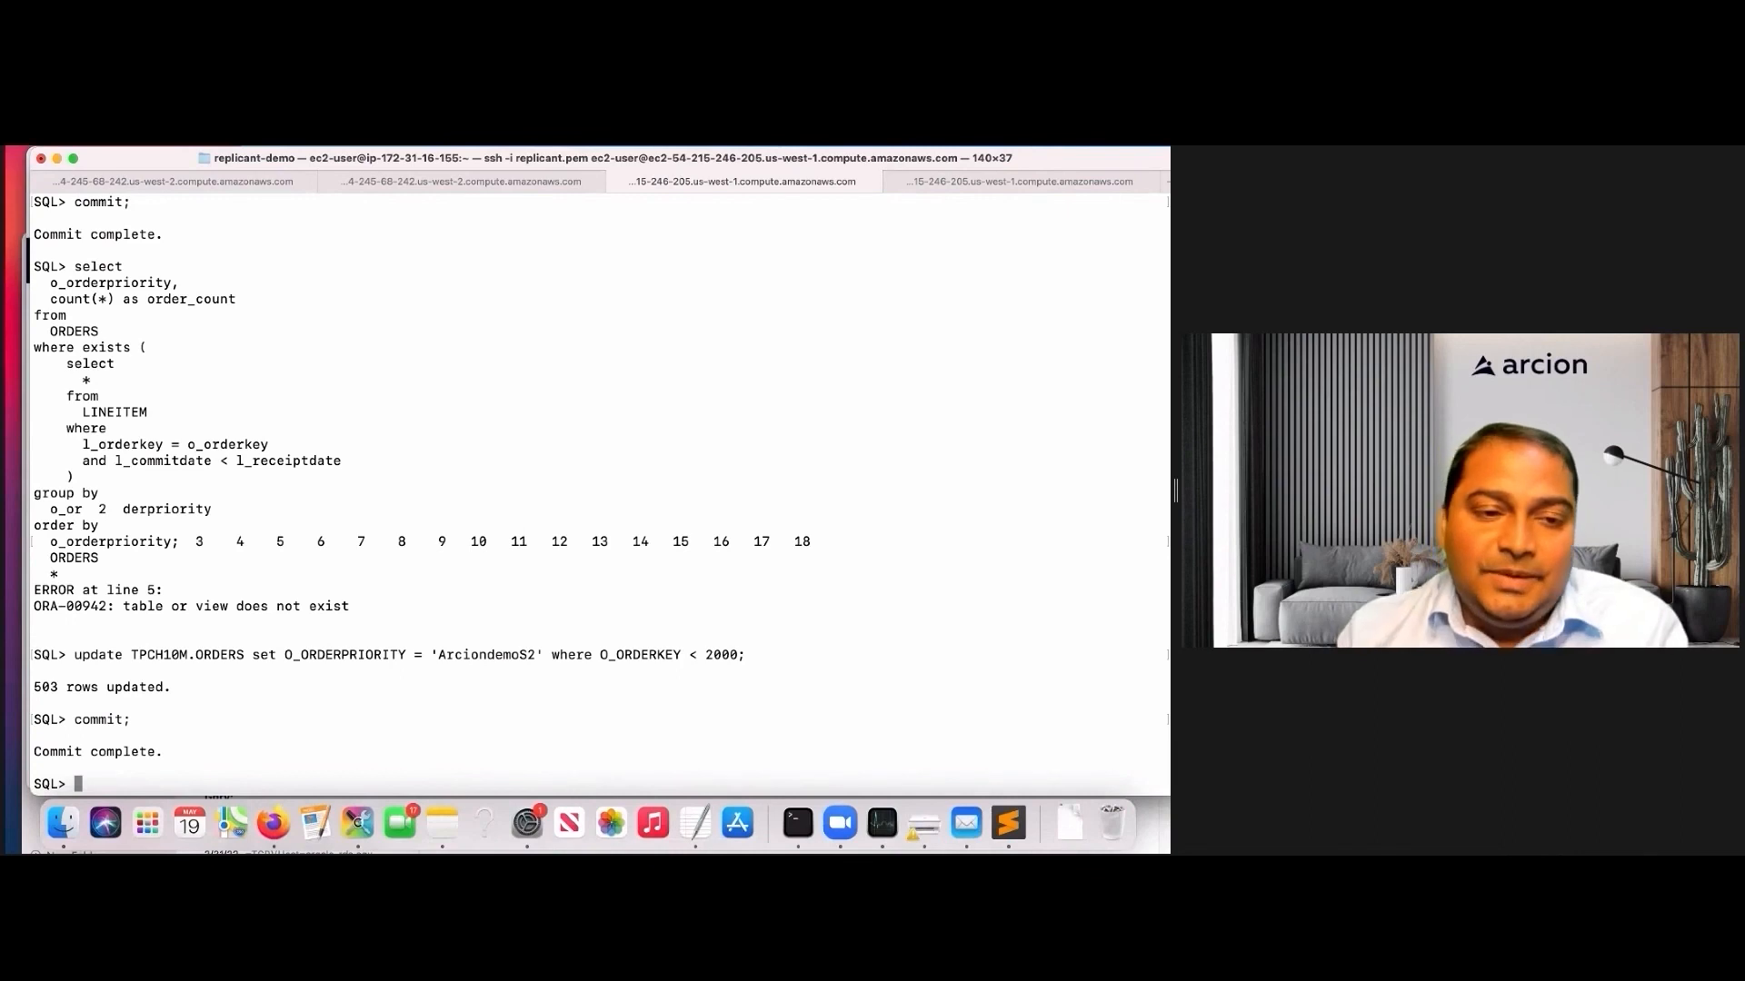
triple_click(181, 686)
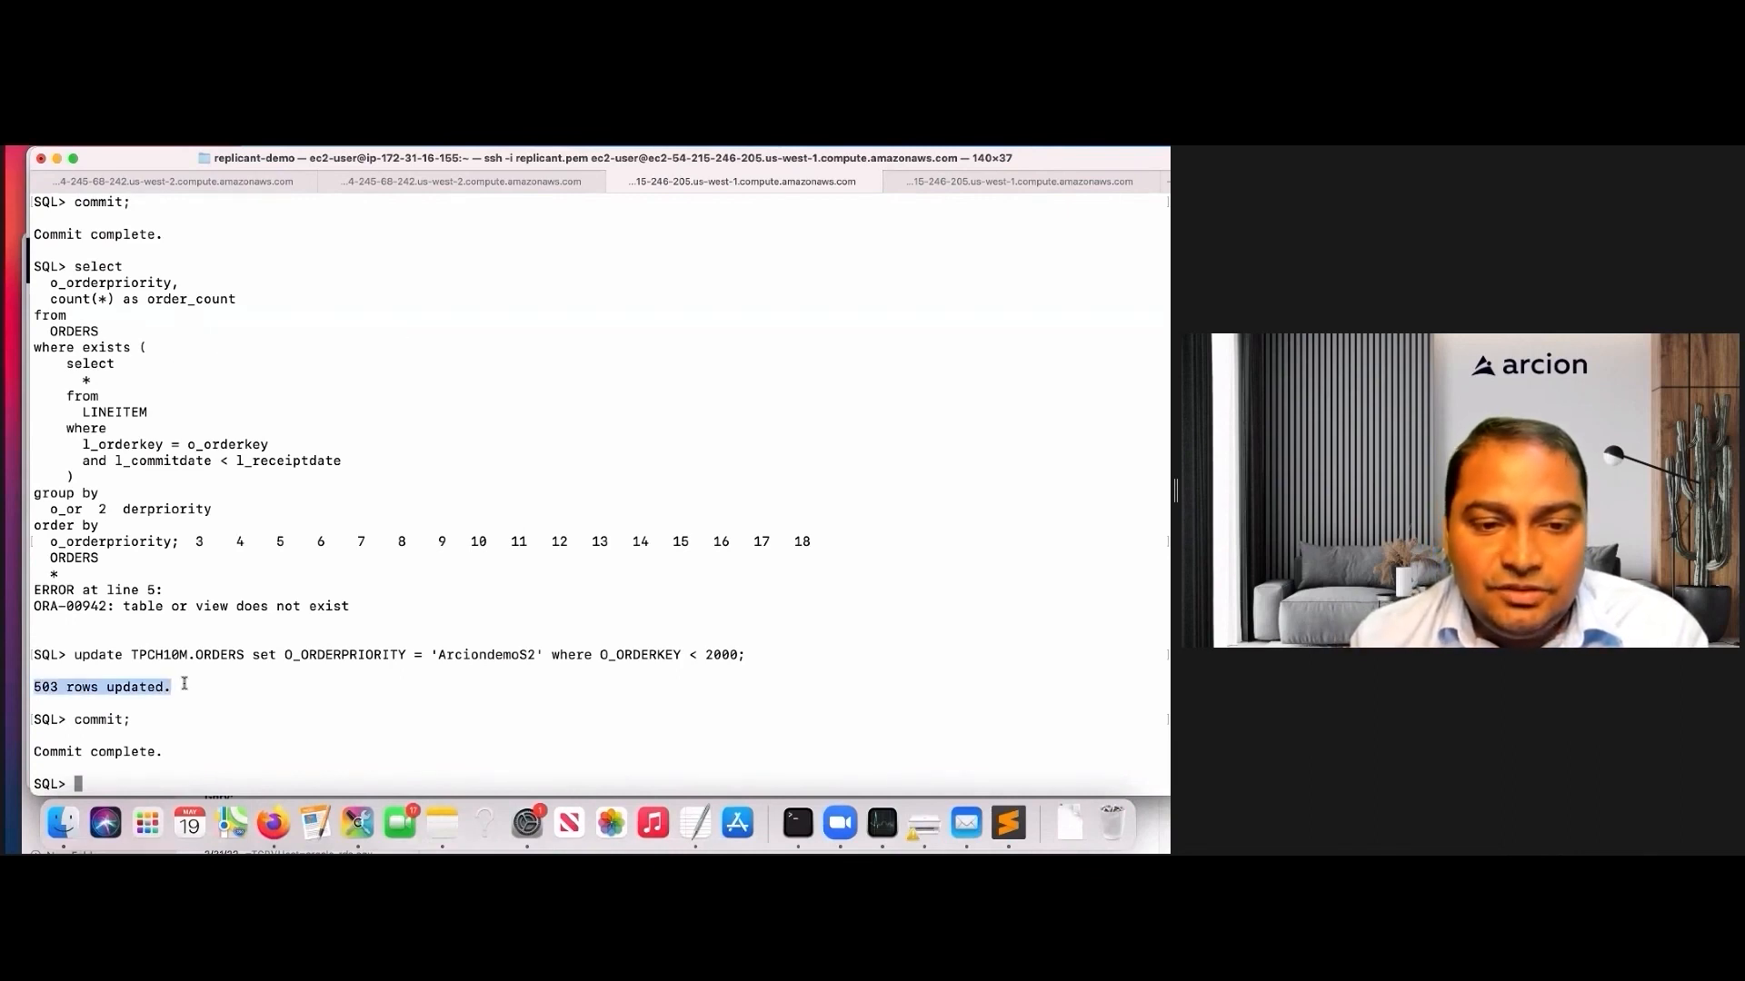
Return to Arcion Cloud in the browser and check the buffered operations, the lag and the ORDERS updated count in the table metrics.
click(259, 829)
scroll(732, 623, down, 5)
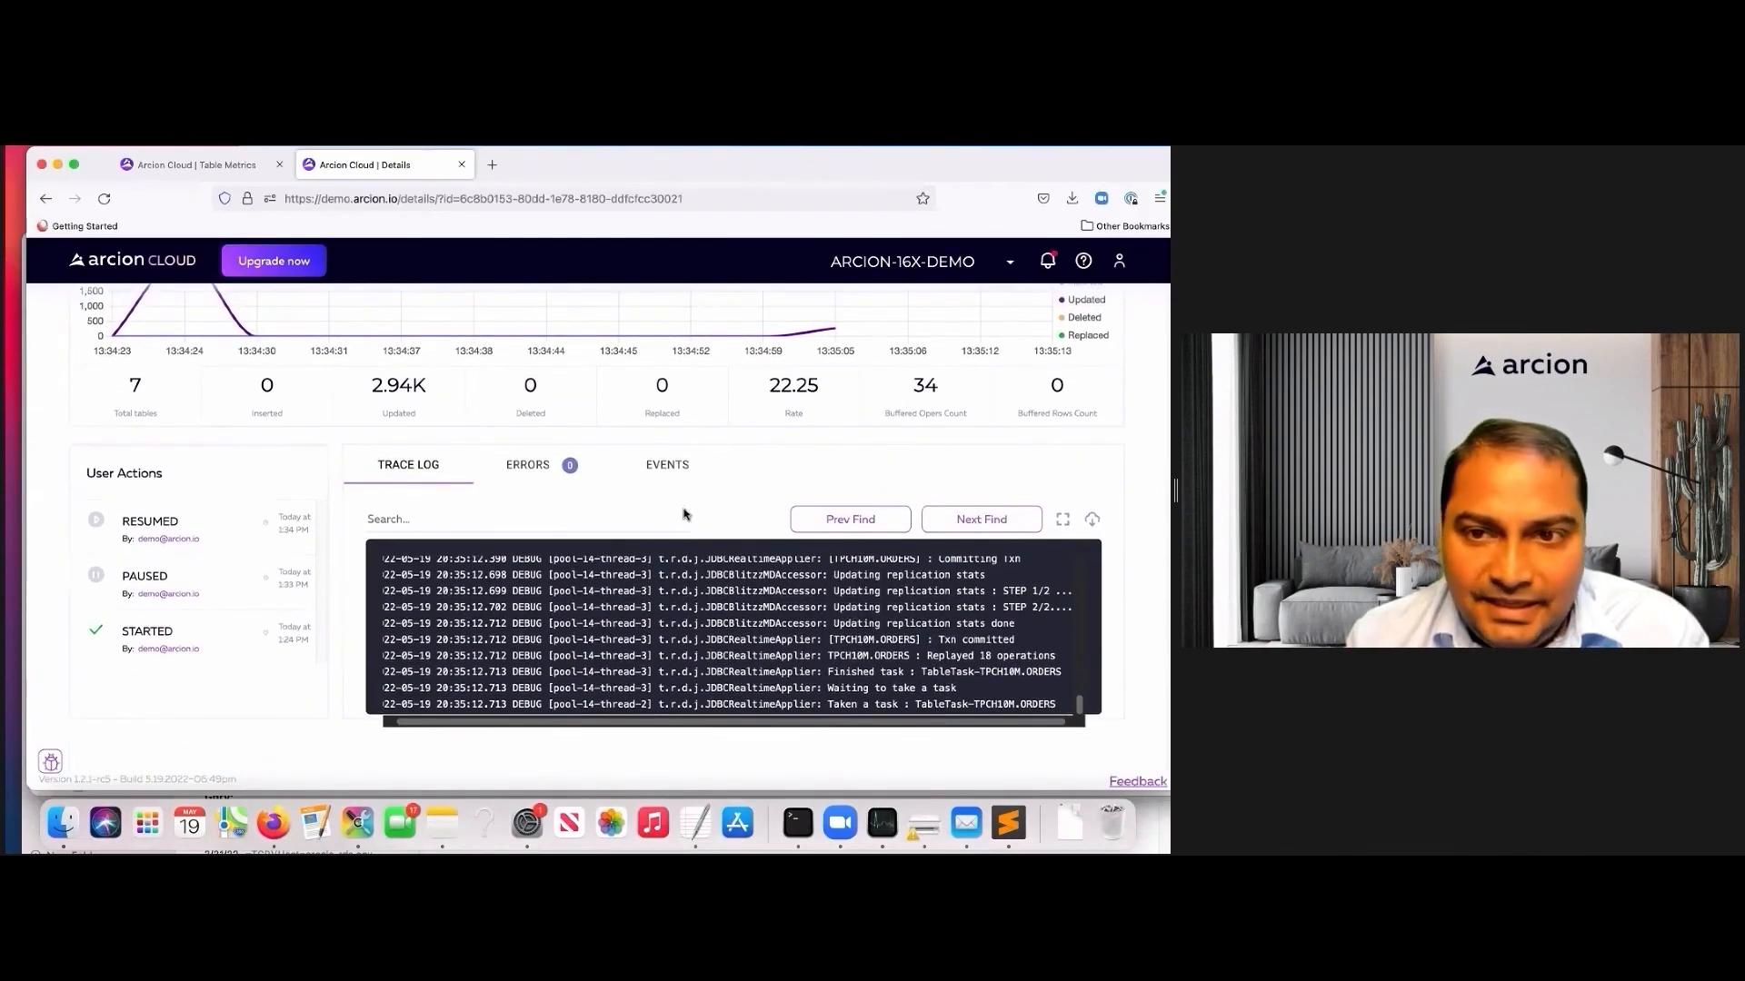
drag(912, 376, 968, 419)
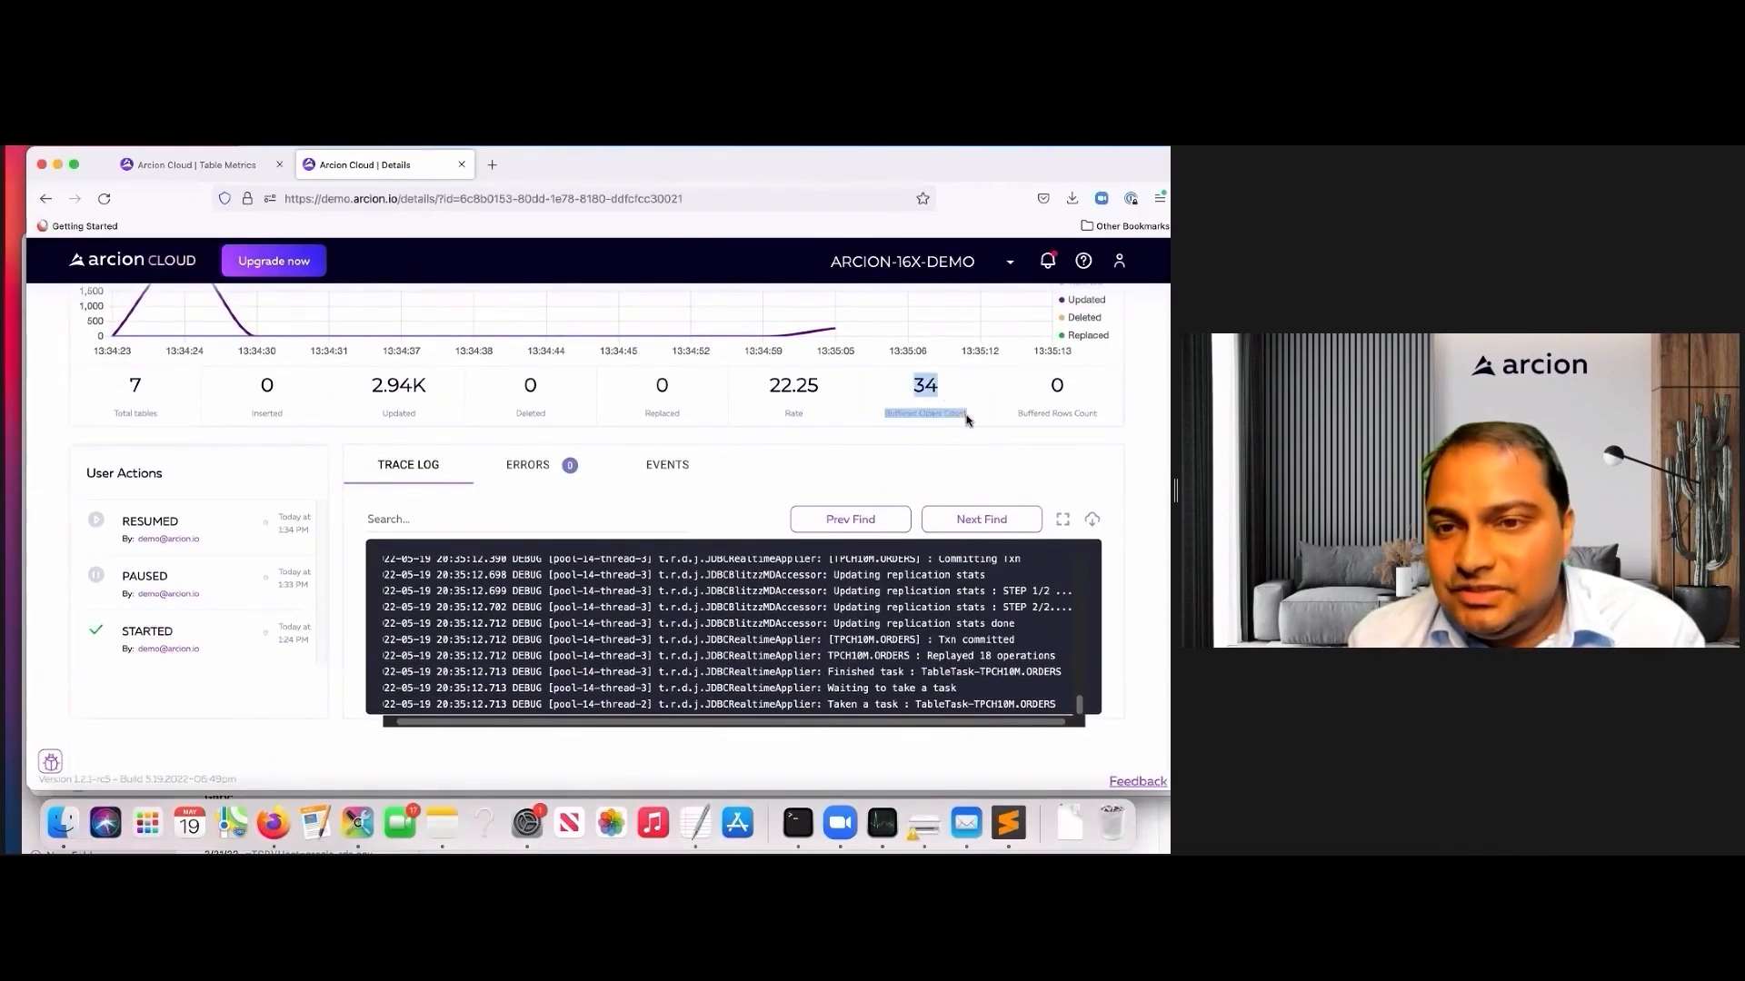
click(966, 418)
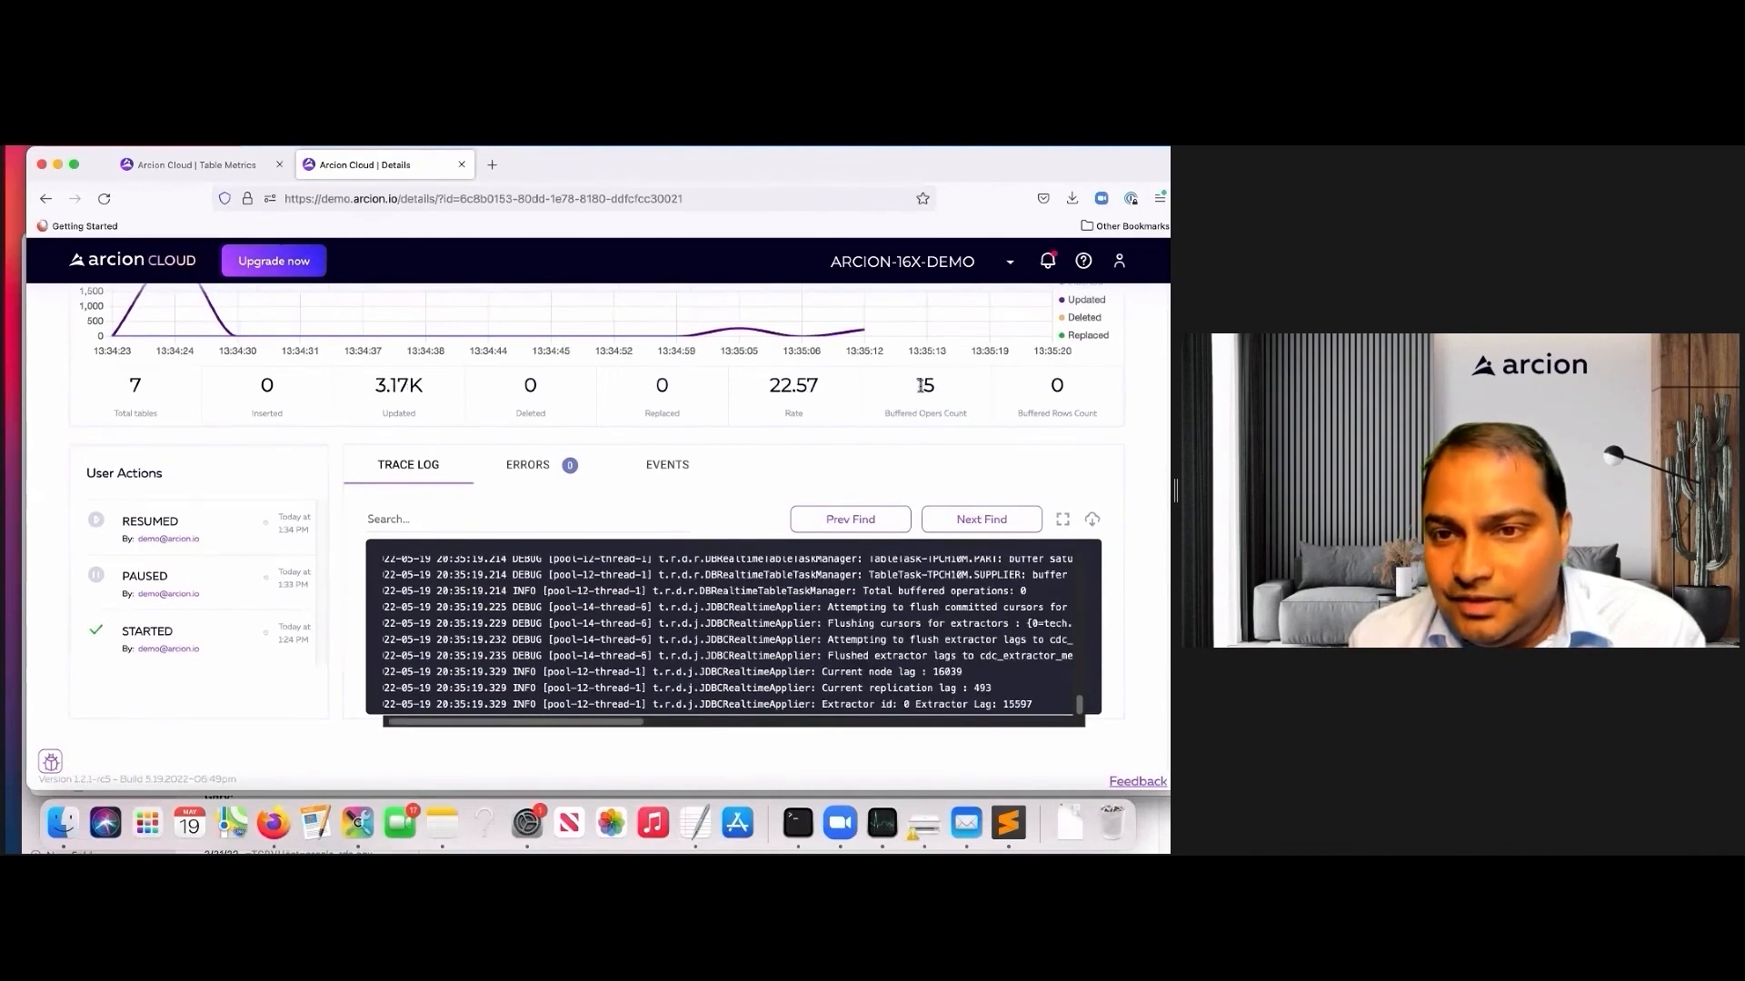
scroll(921, 393, up, 5)
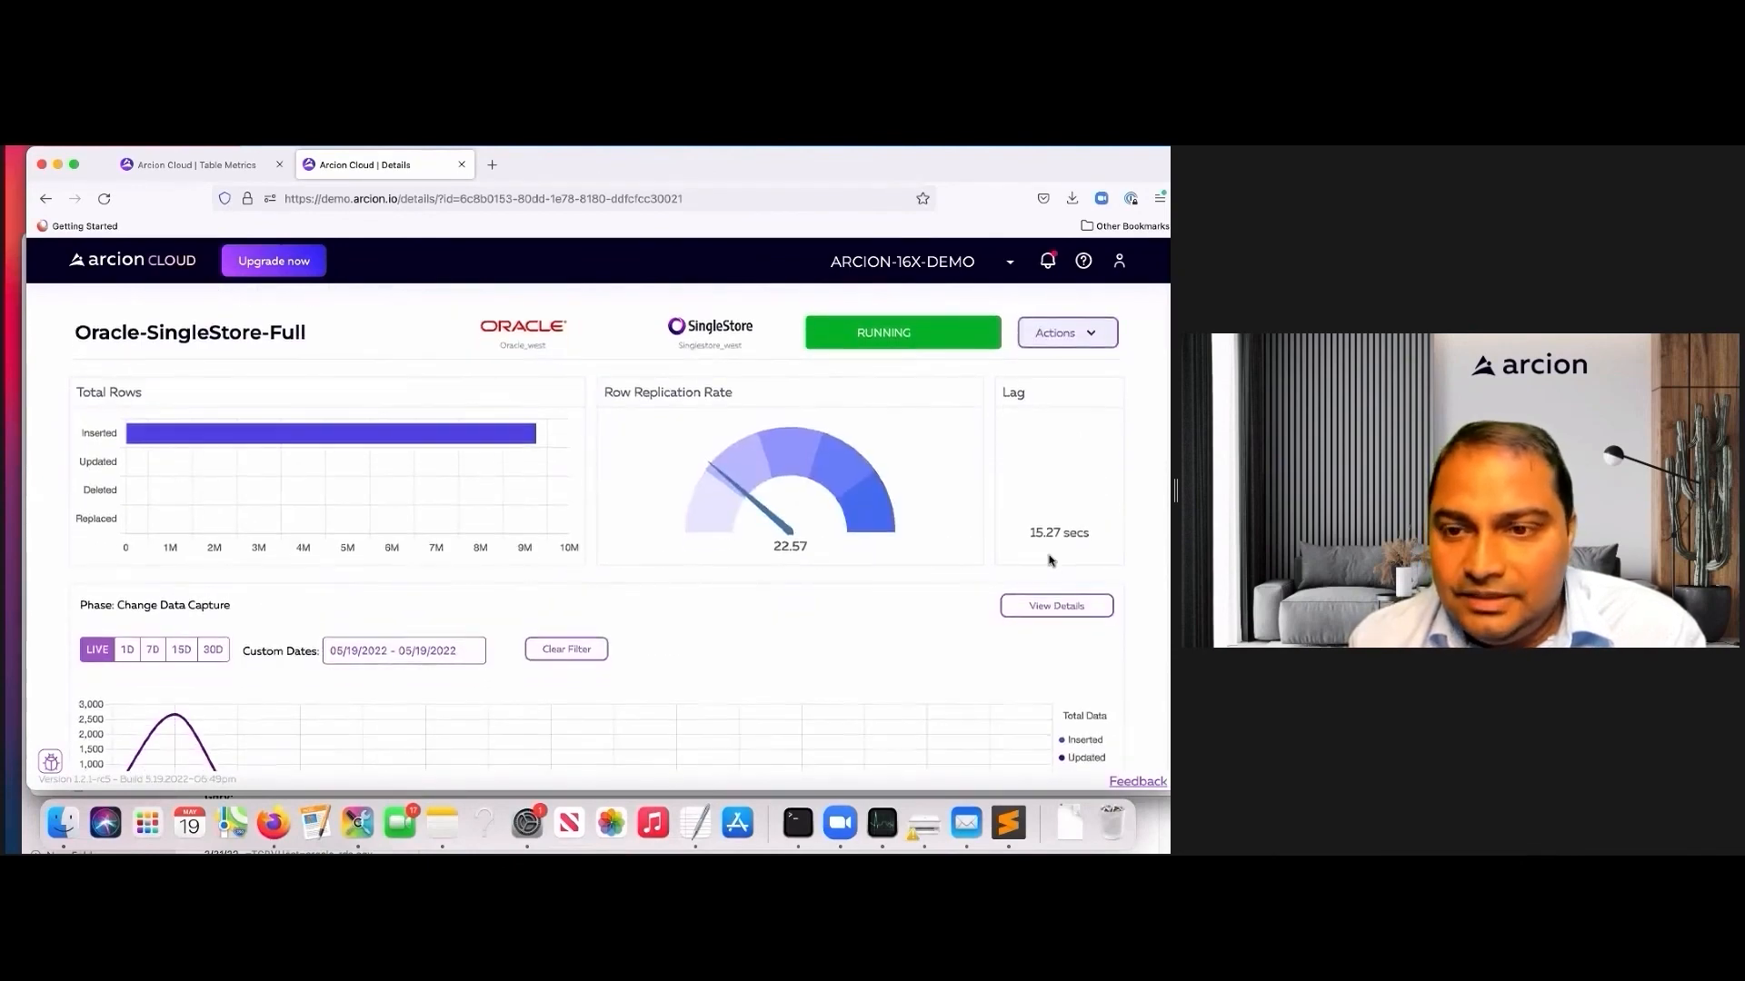
click(1047, 605)
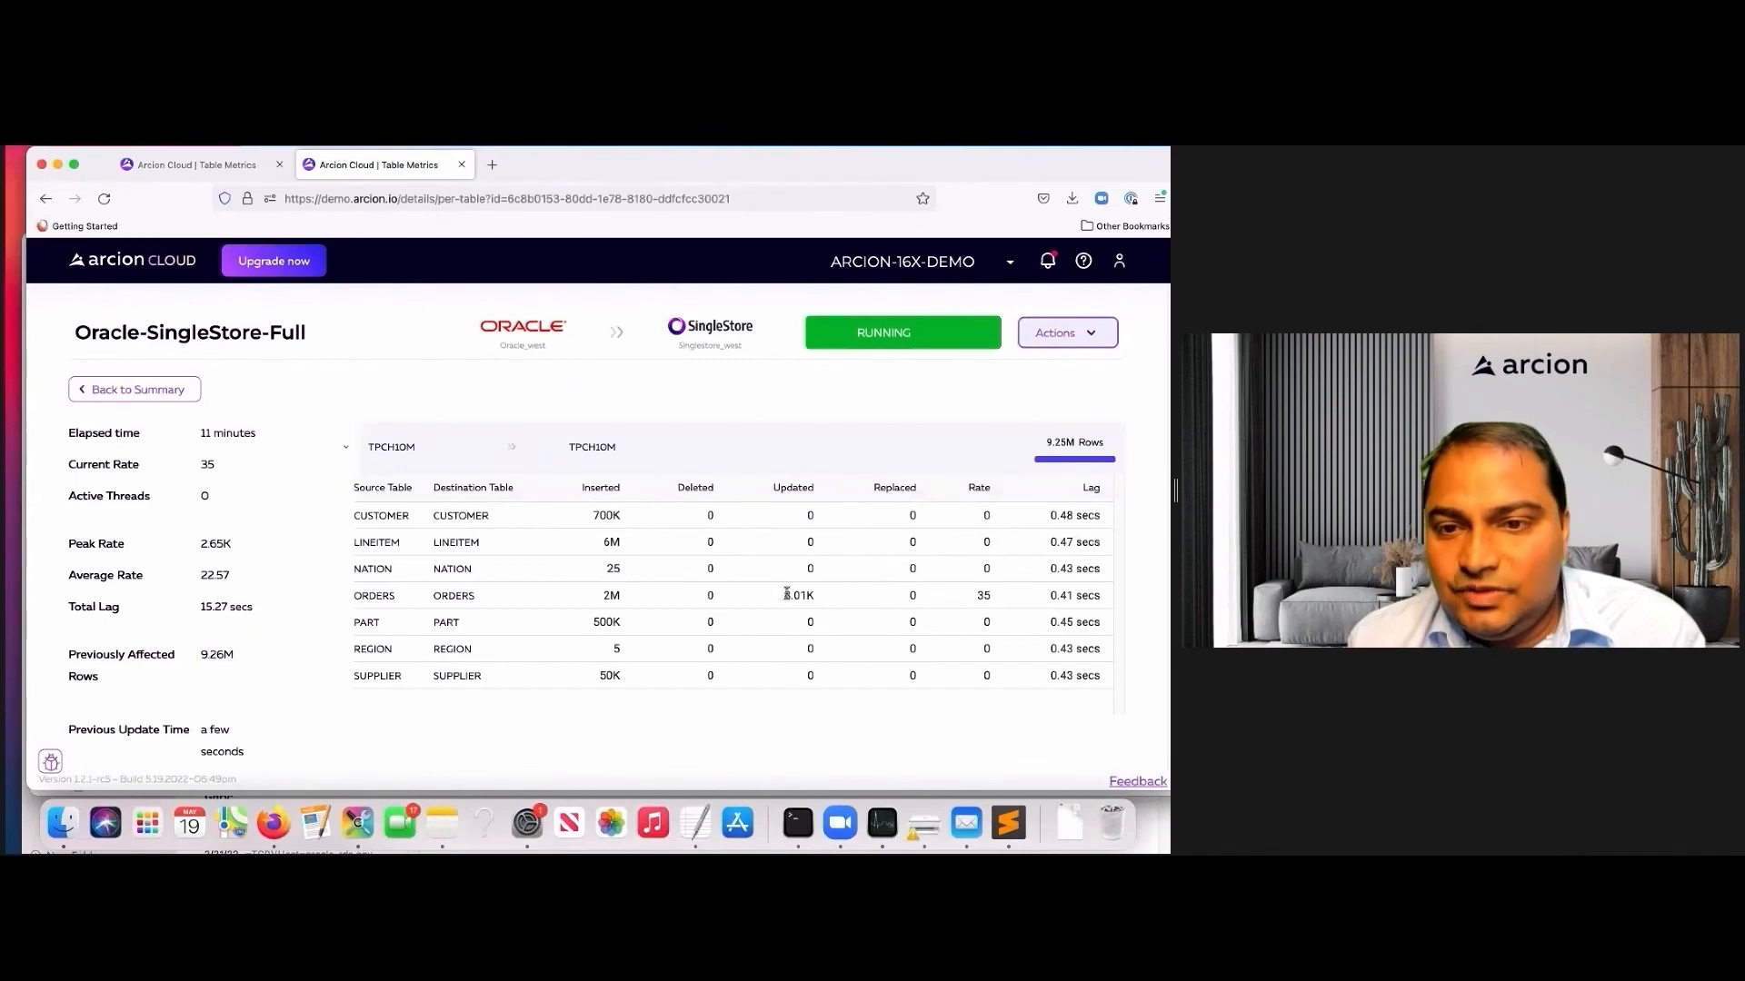
drag(782, 598, 833, 597)
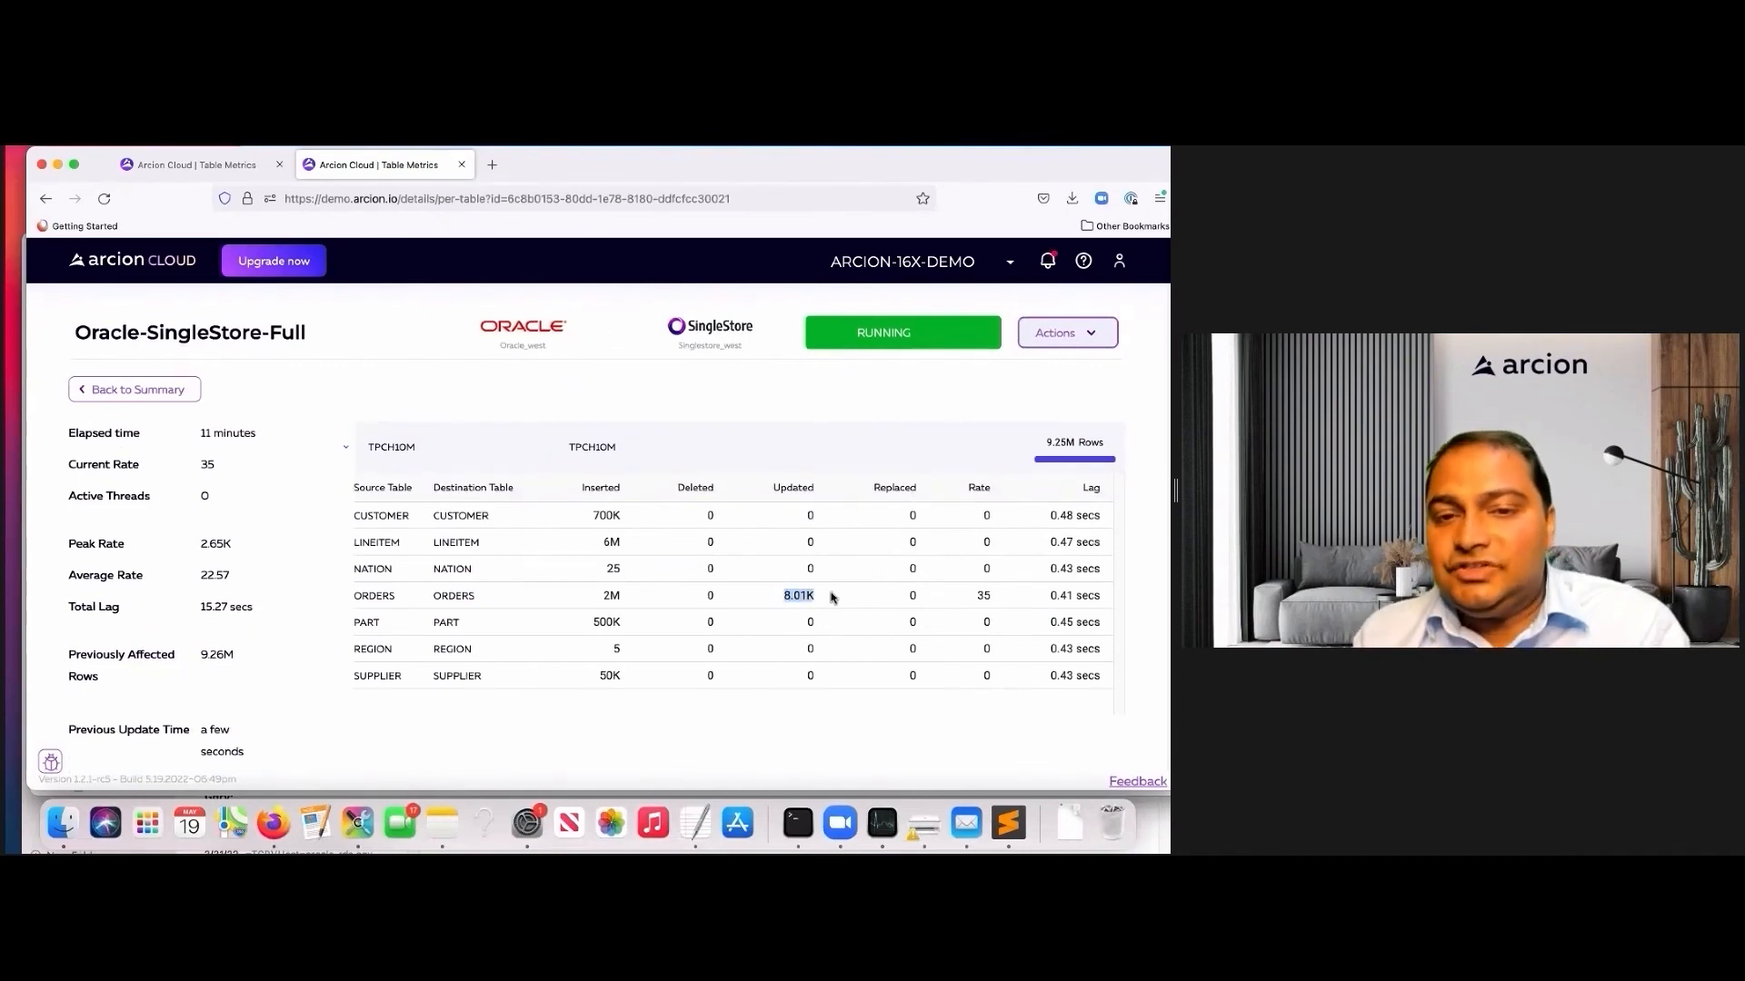